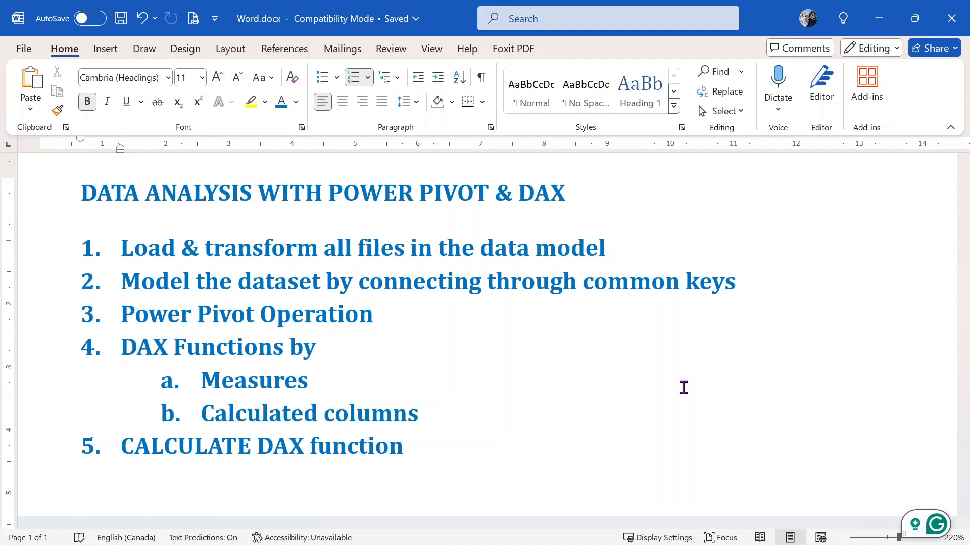
- Highlight 'POWER PIVOT & DAX' in the title and the first agenda item, then switch to File Explorer
left_click_drag(579, 199, 335, 198)
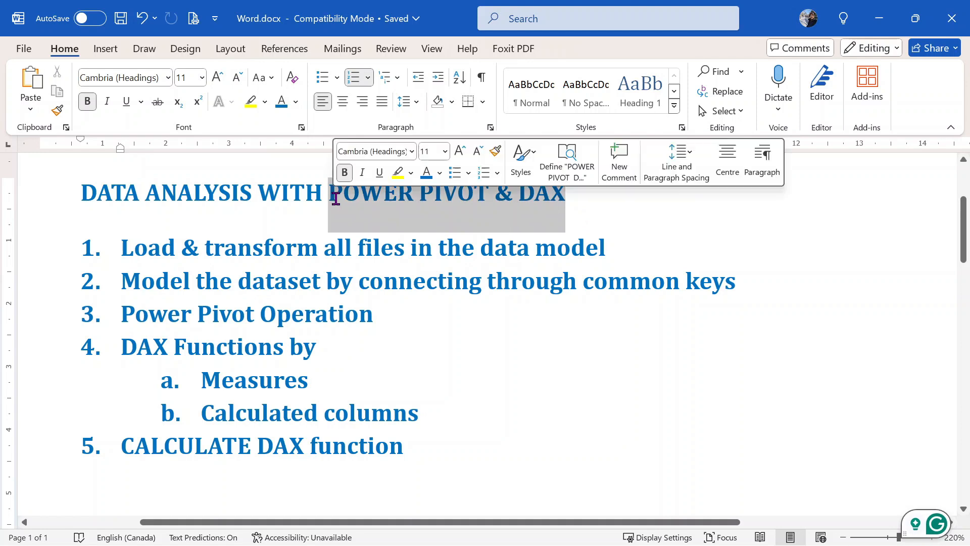
left_click(390, 222)
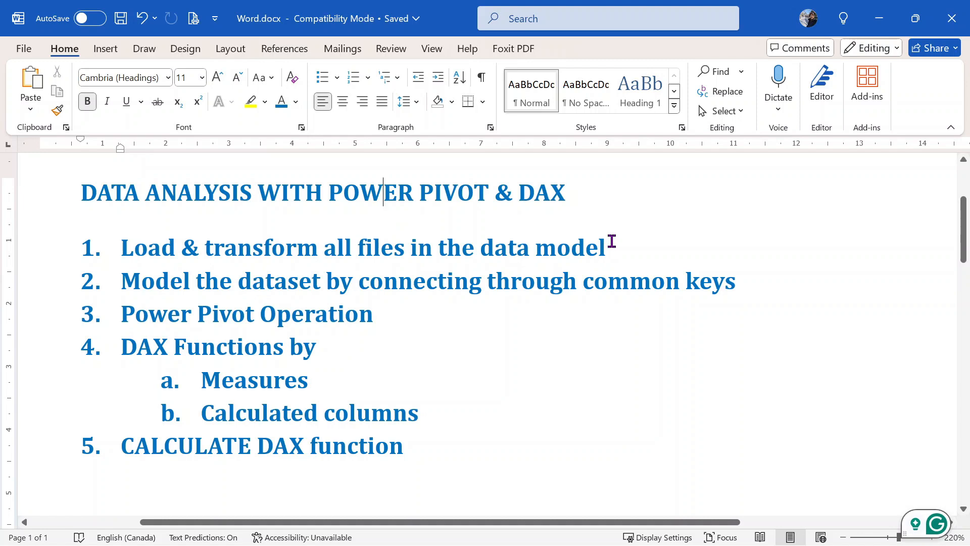
left_click_drag(611, 241, 106, 242)
left_click(349, 246)
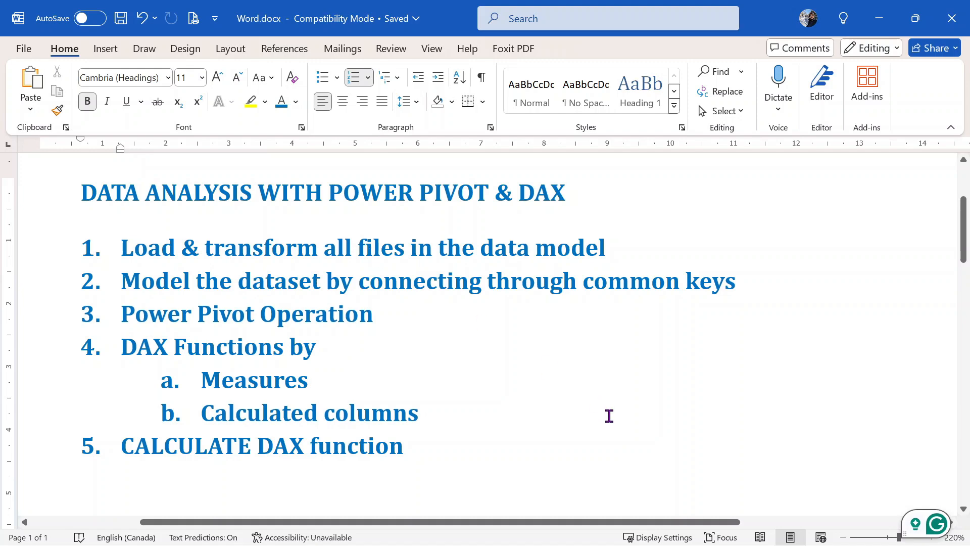
mouse_move(586, 544)
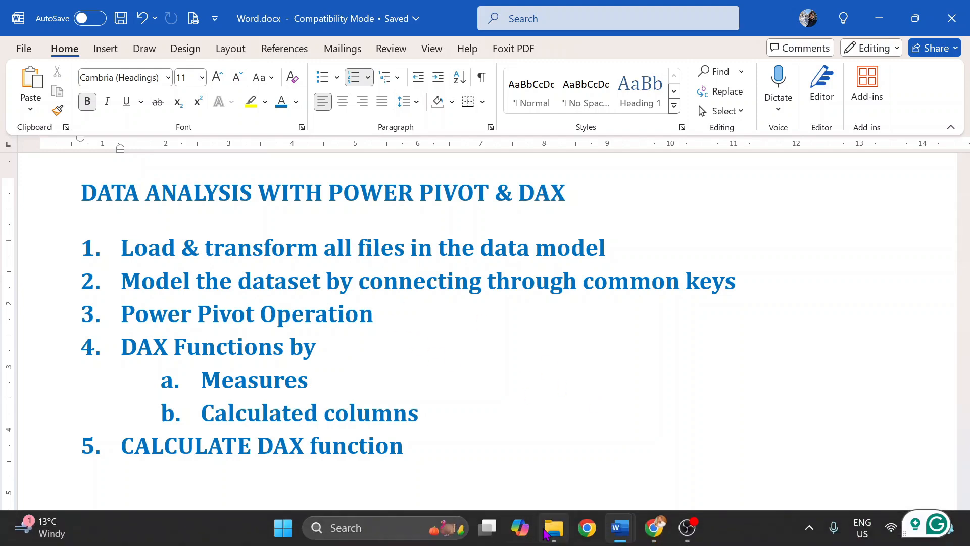
left_click(554, 542)
- Open the Data Analysis in Excel by Power Pivot & DAX folder and select each of its six CSV files
left_click(100, 15)
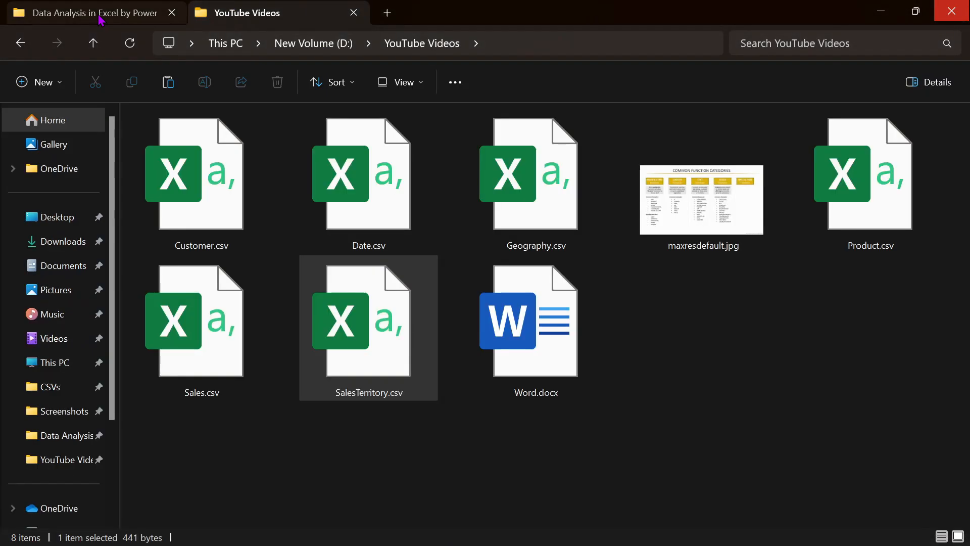
left_click(218, 208)
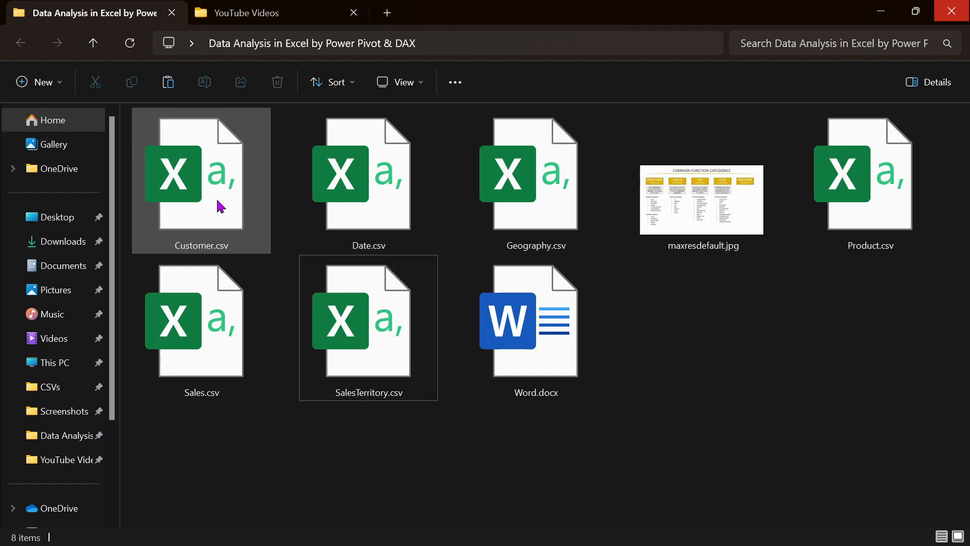
left_click(387, 170)
left_click(535, 192)
left_click(877, 201)
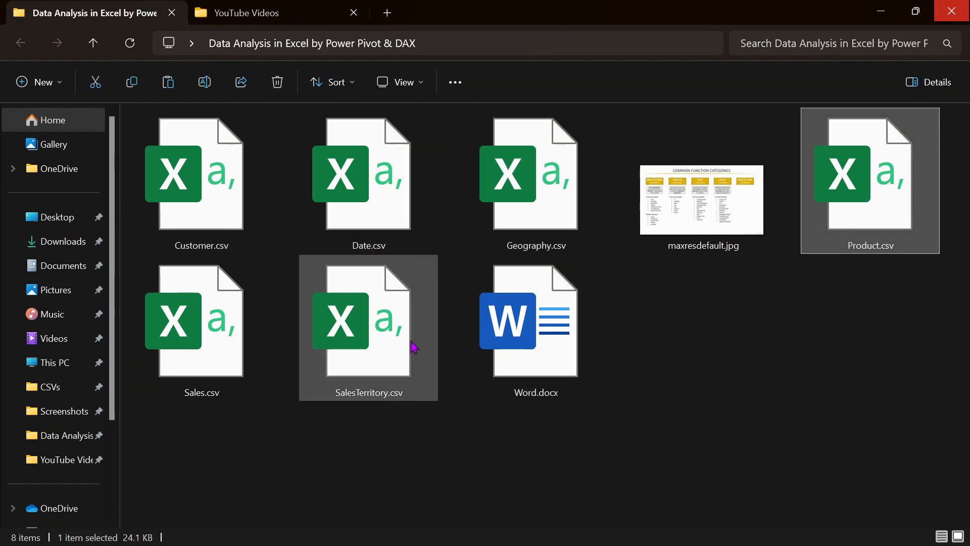
left_click(410, 325)
left_click(233, 323)
- Go through the six CSV files once more, then bring Word.docx back to the front
left_click(224, 229)
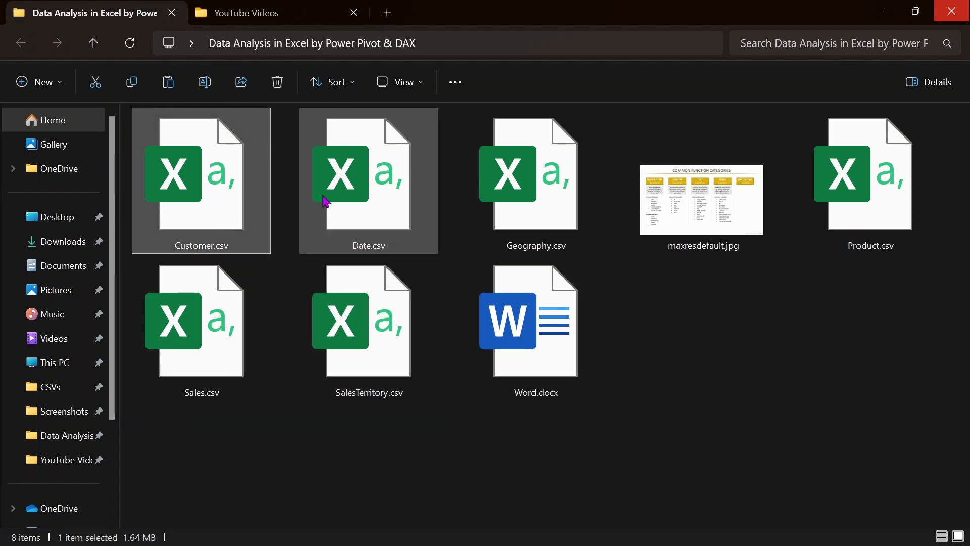
left_click(333, 202)
left_click(562, 198)
left_click(896, 197)
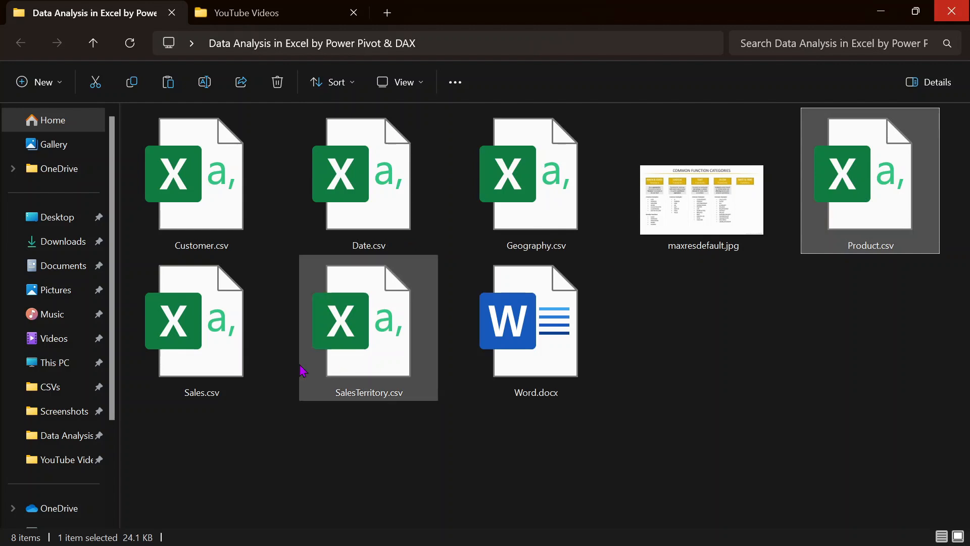
left_click(257, 353)
left_click(387, 348)
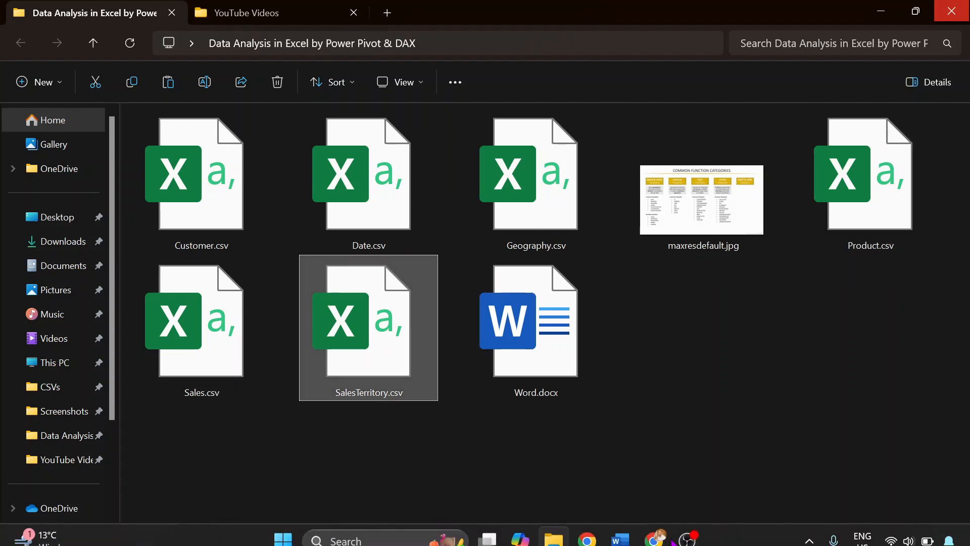
mouse_move(631, 527)
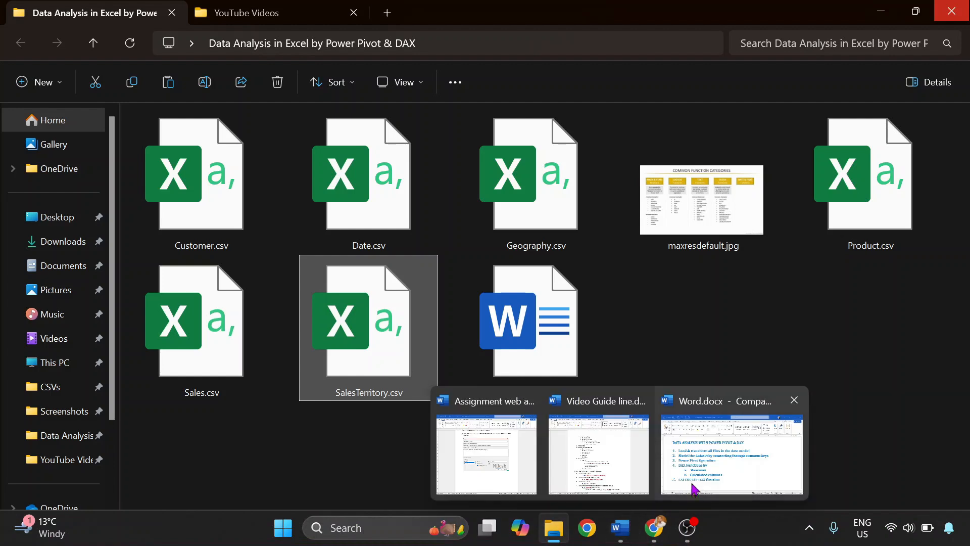
left_click(736, 454)
left_click(325, 283)
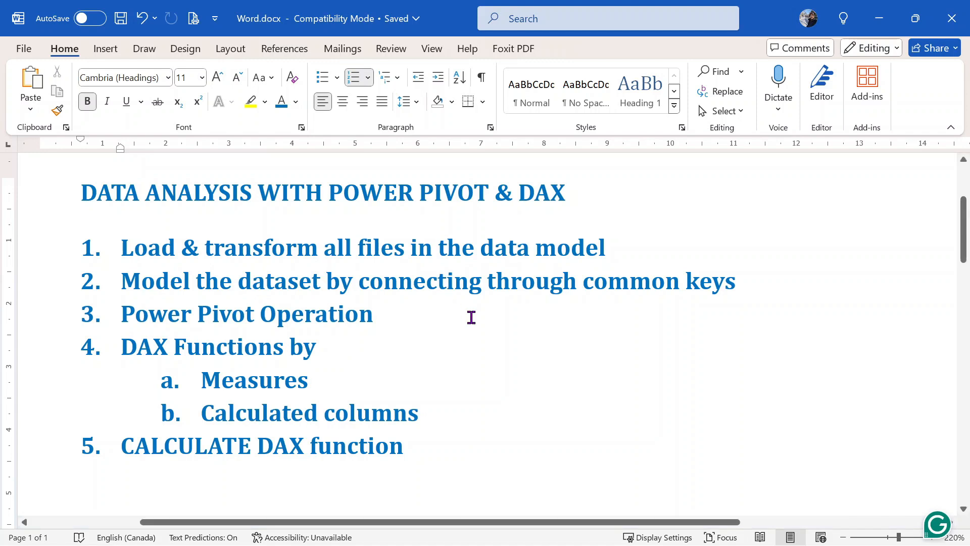
left_click(257, 312)
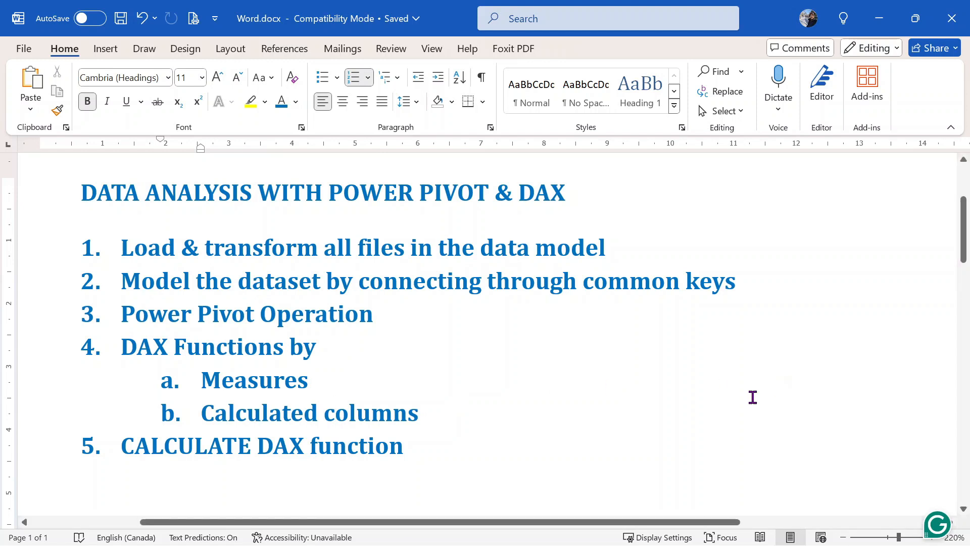
key("super")
- In File Explorer, select the Customer, Date, Geography, Product and Sales CSVs in turn, ending with nothing selected
left_click(554, 528)
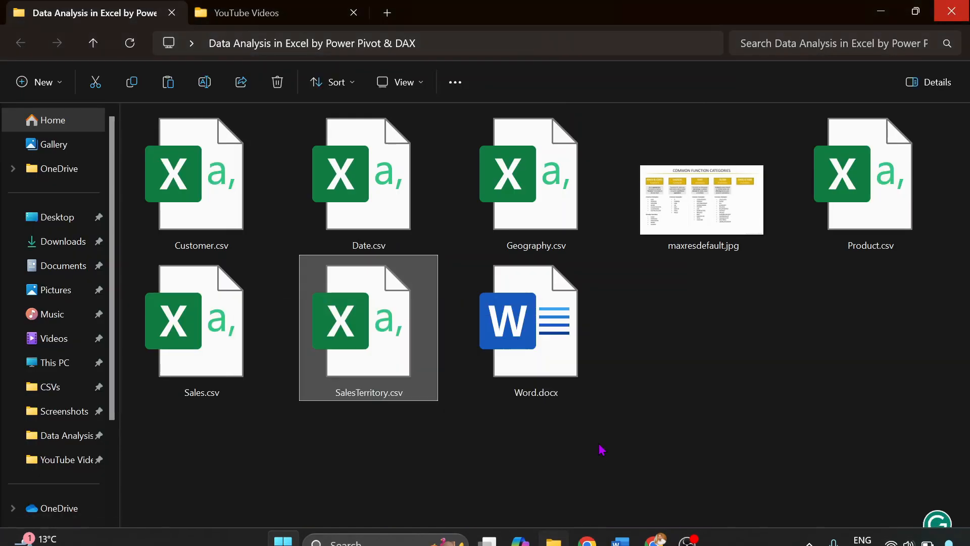
left_click(374, 445)
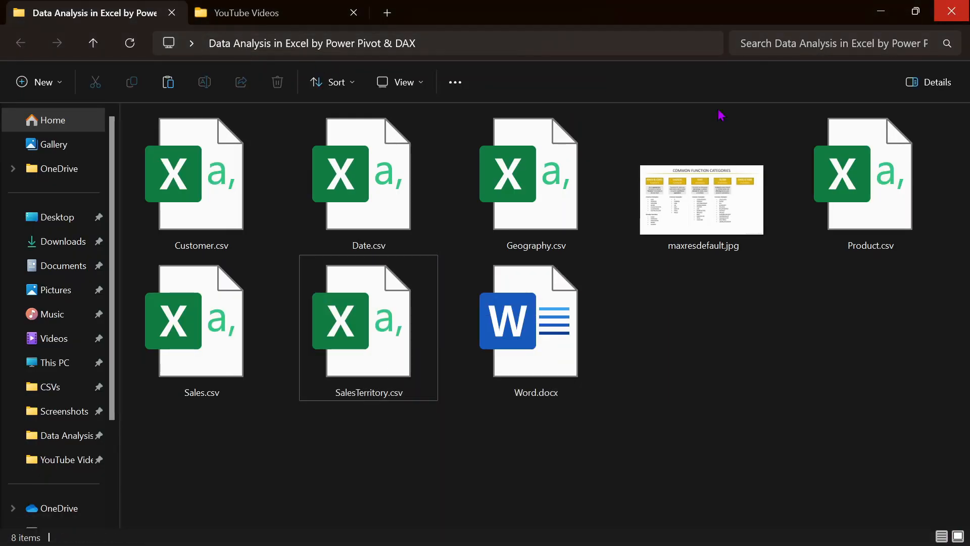
left_click(253, 202)
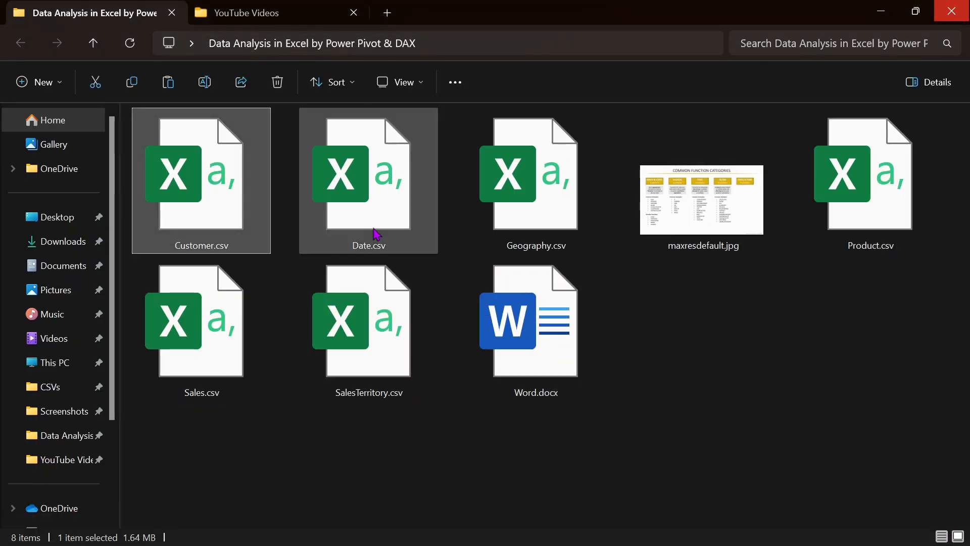
left_click(376, 234)
left_click(472, 219)
left_click(854, 199)
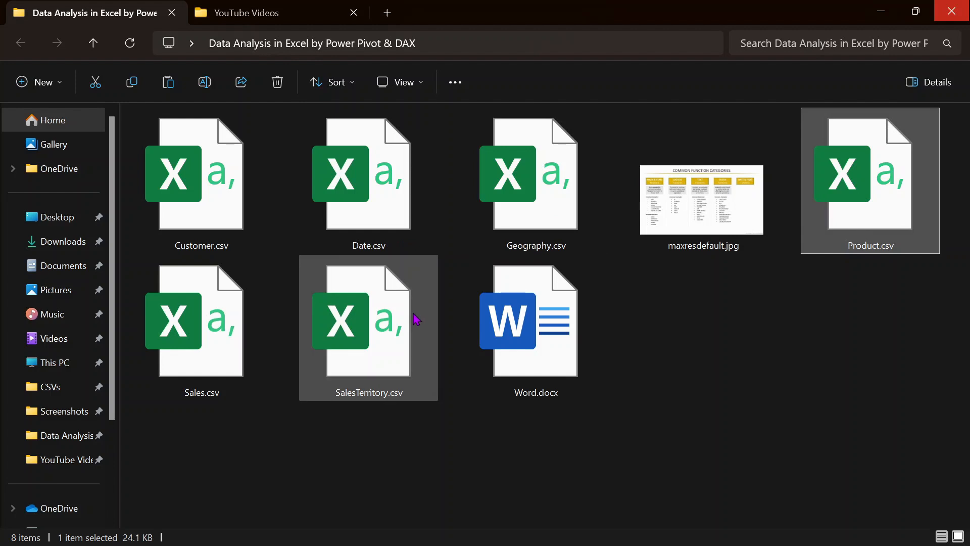
left_click(143, 335)
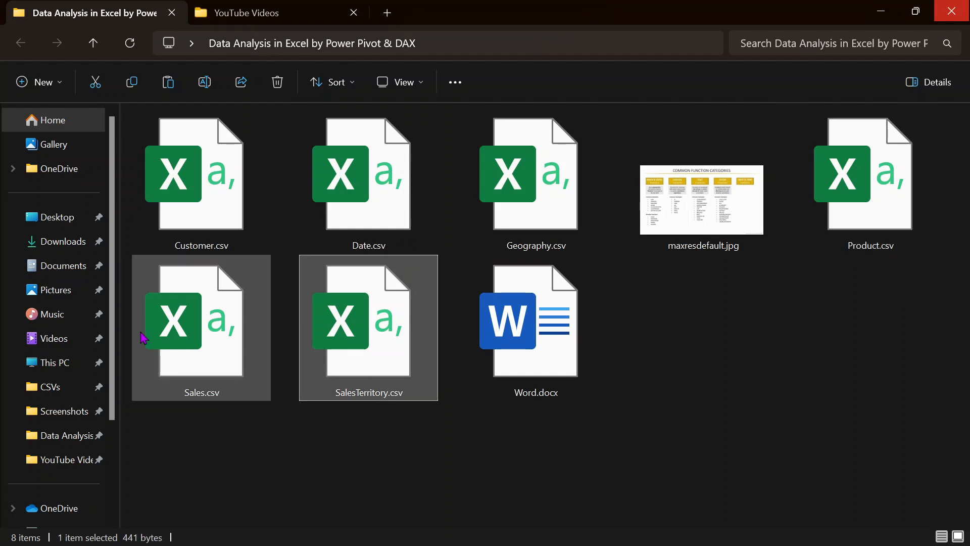
left_click(509, 428)
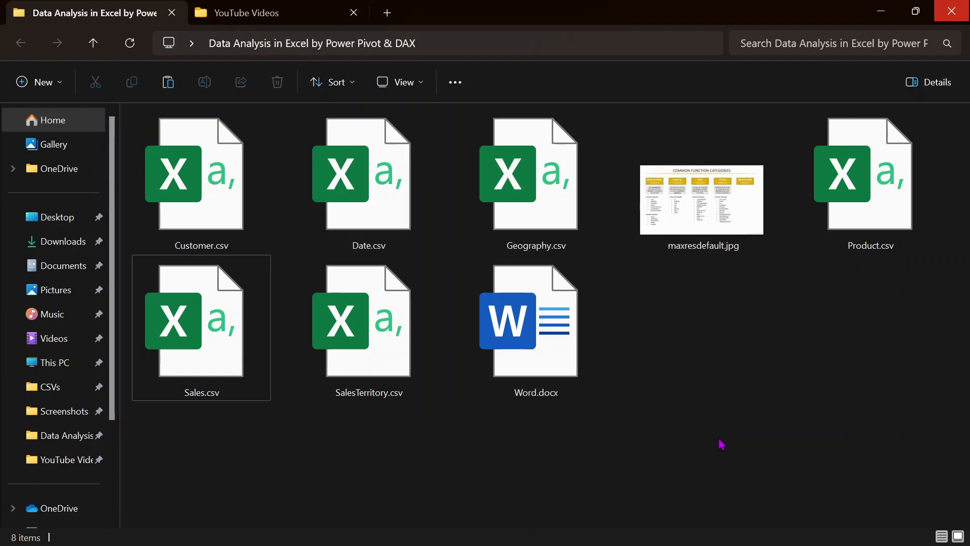
- Create a new Excel worksheet named Model.xlsx in the folder and open it in Excel
right_click(733, 339)
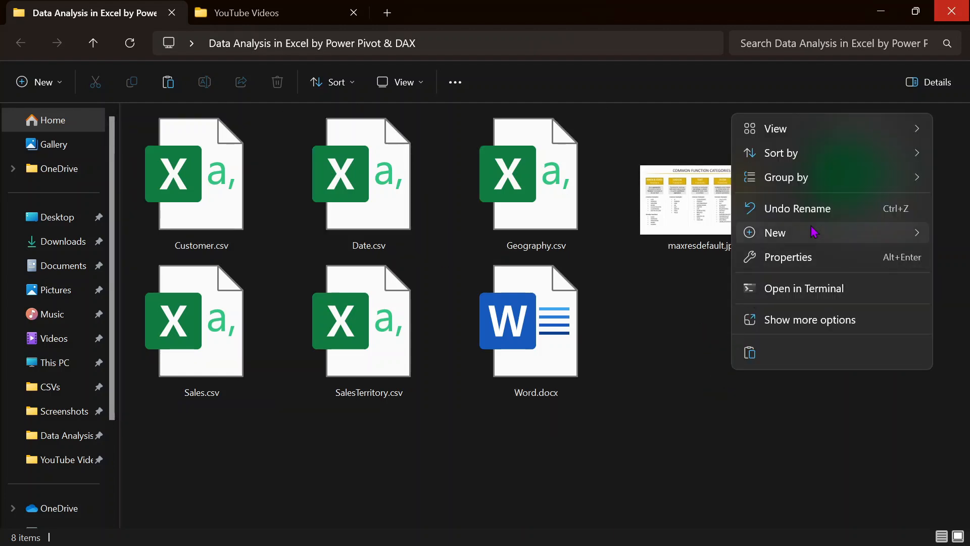
mouse_move(813, 232)
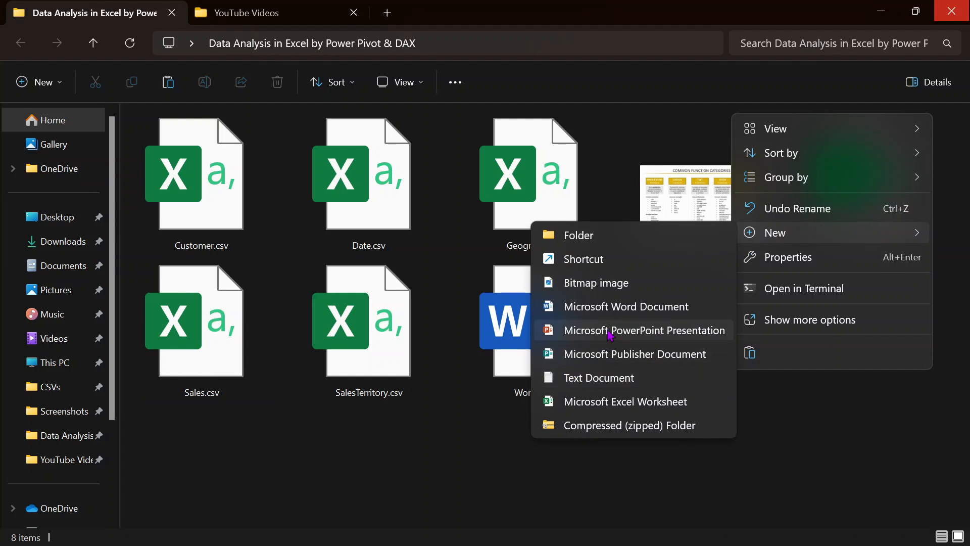
key("Escape")
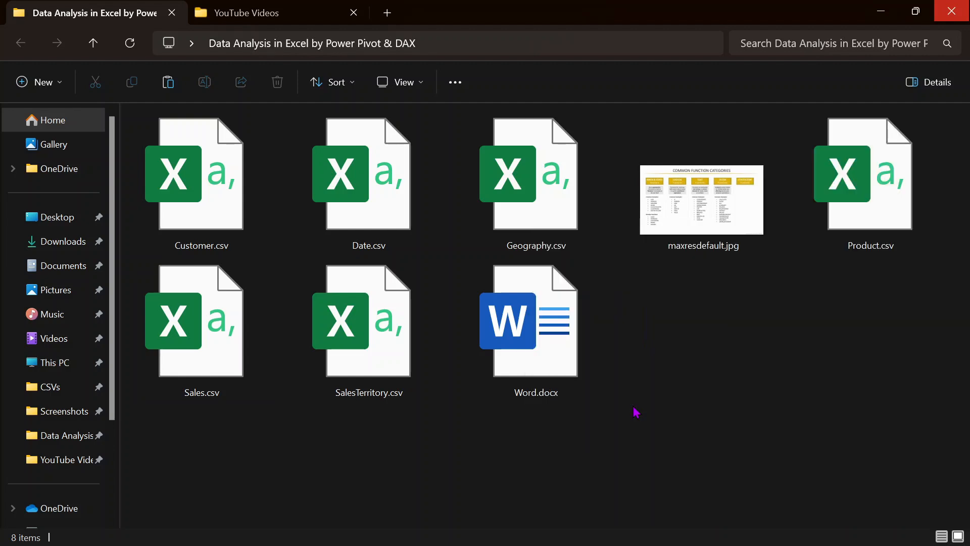
type("Model.xlsx")
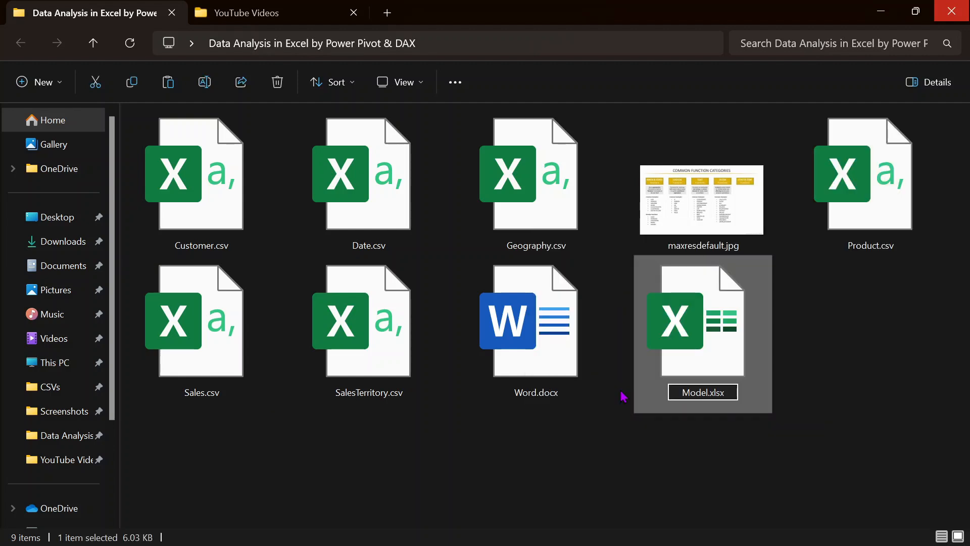
key("Return")
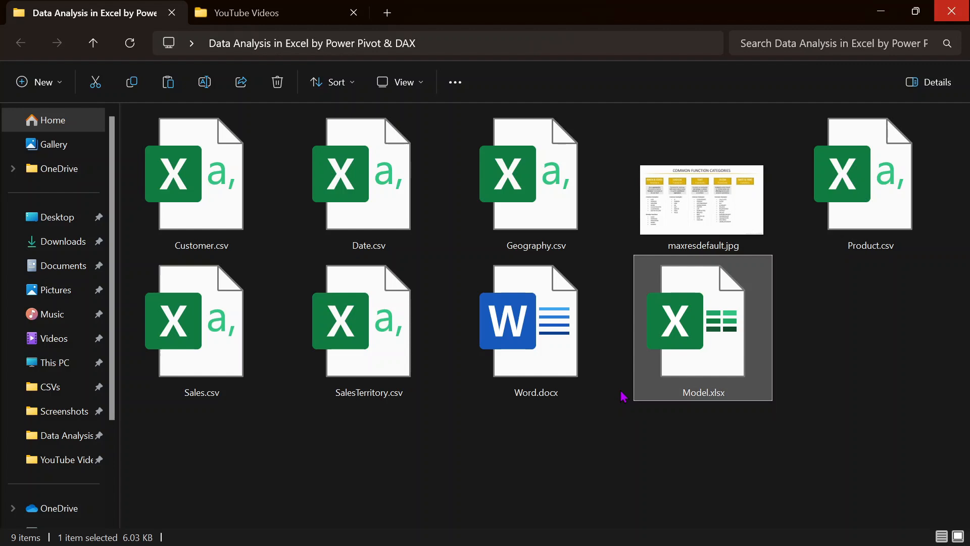
key("Return")
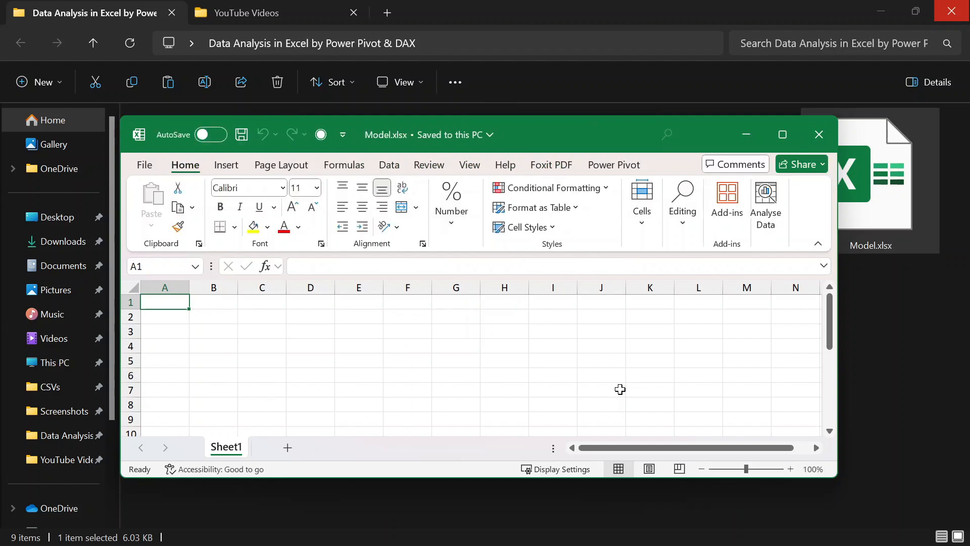
- Maximize the blank Model.xlsx Excel window, then cycle through the open windows to Word.docx
left_click(783, 133)
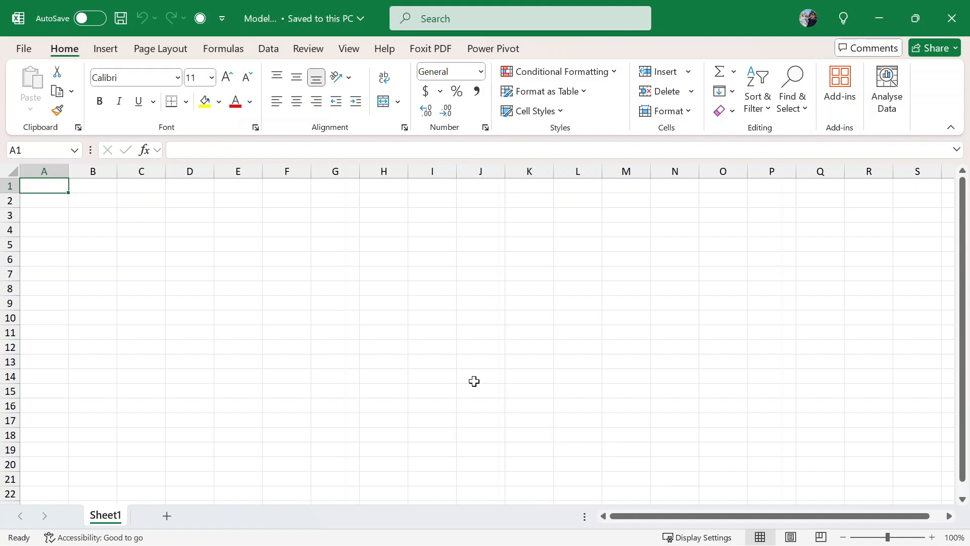
key("alt+Tab")
key("alt+Tab")
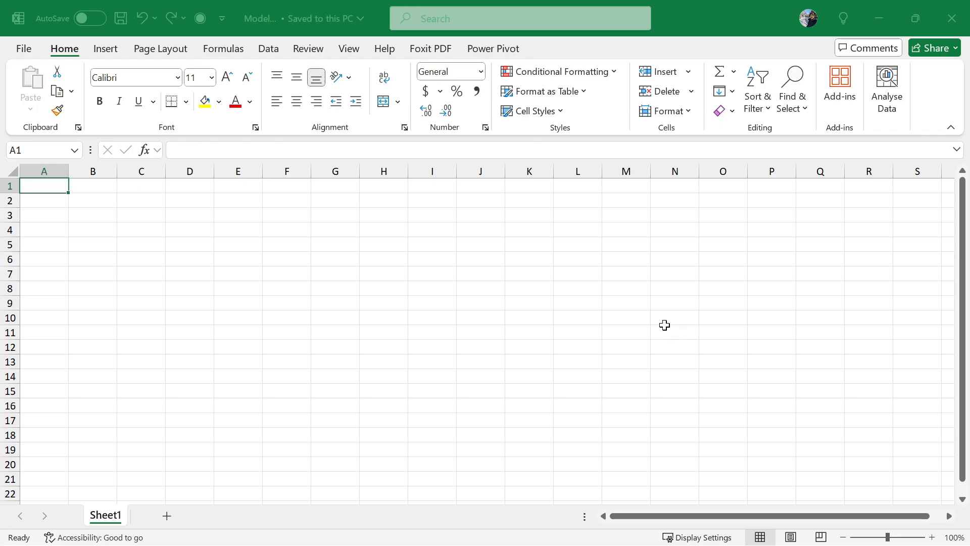
key("alt+Tab")
key("Tab")
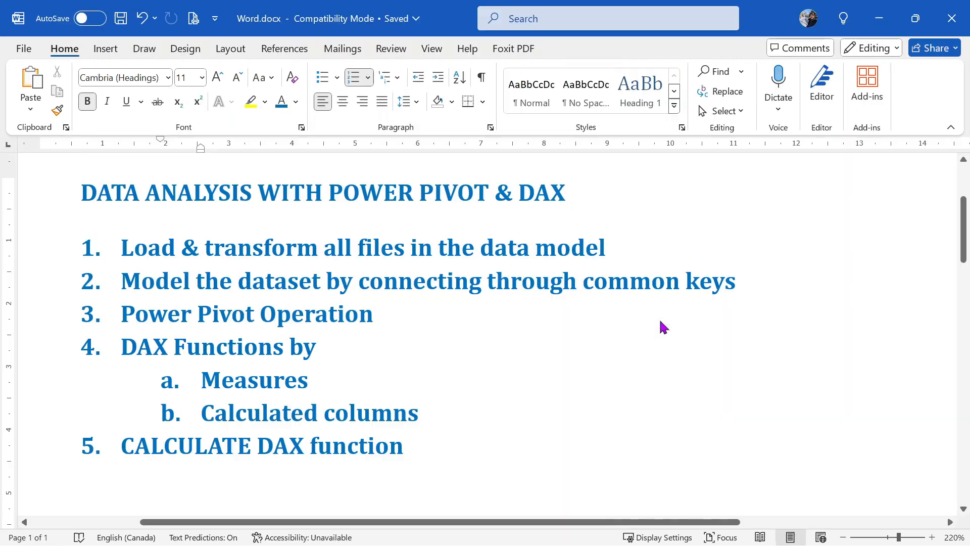
- Place the cursor after 'transform' in agenda item 1, then switch to the Model.xlsx workbook
left_click(317, 255)
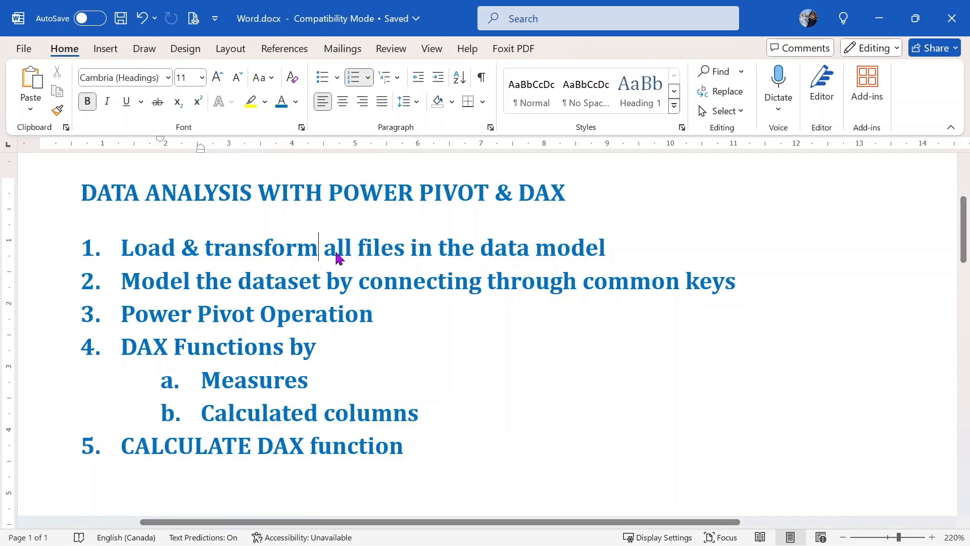
key("alt+Tab")
left_click(474, 232)
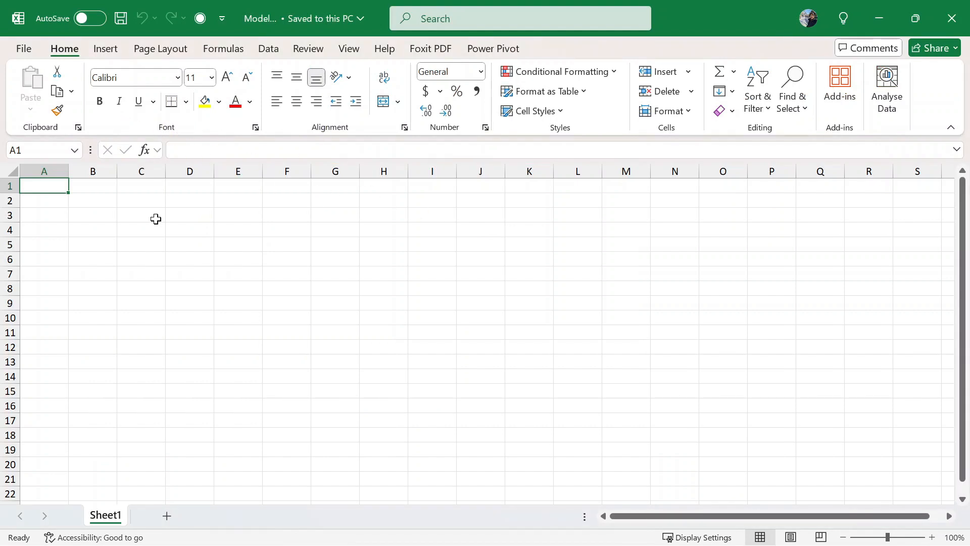
- On the Data tab, look at the Get Data sources, then start a From Text/CSV import
left_click(268, 51)
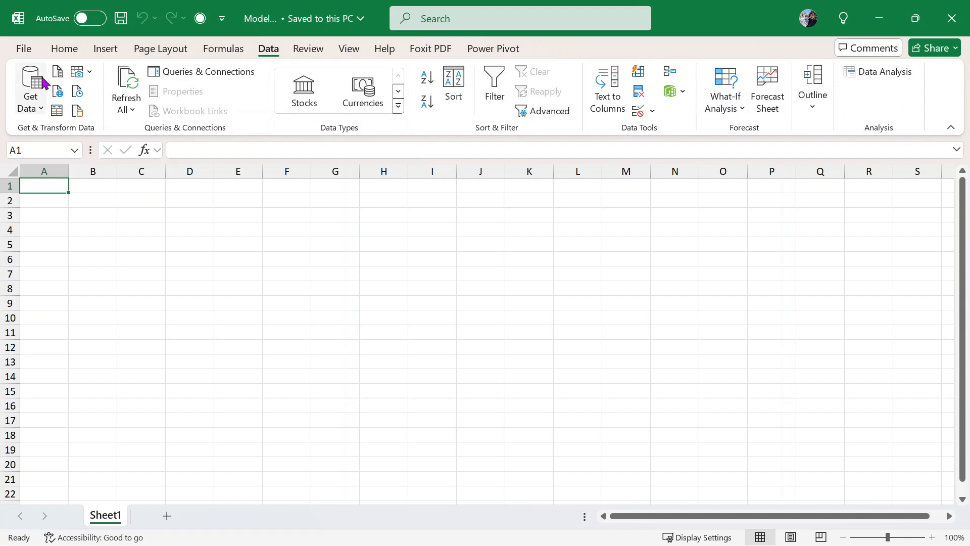
left_click(29, 111)
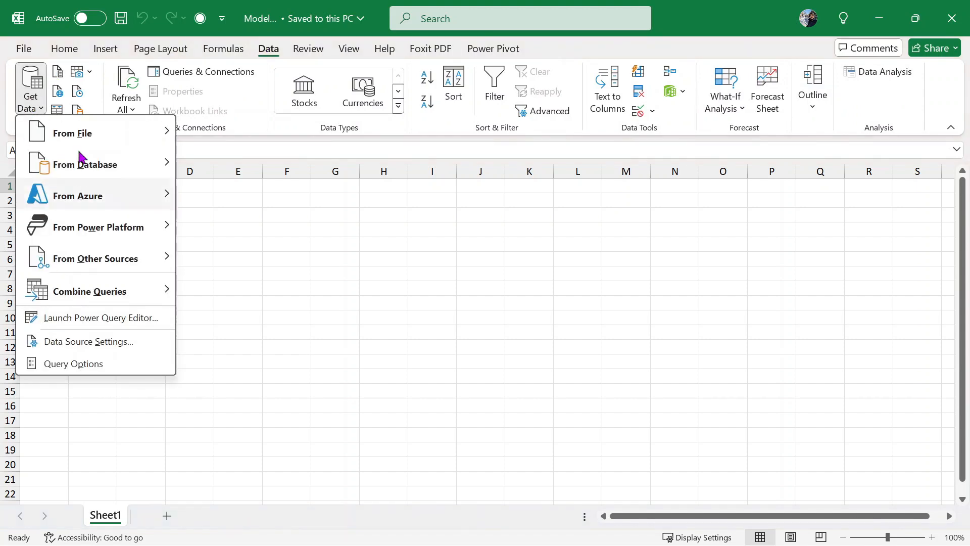
left_click(721, 7)
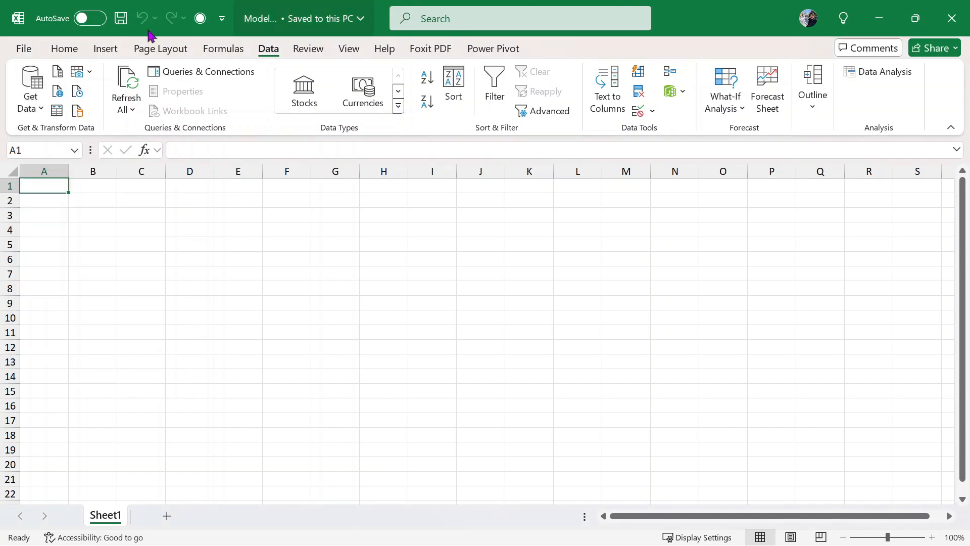
left_click(59, 72)
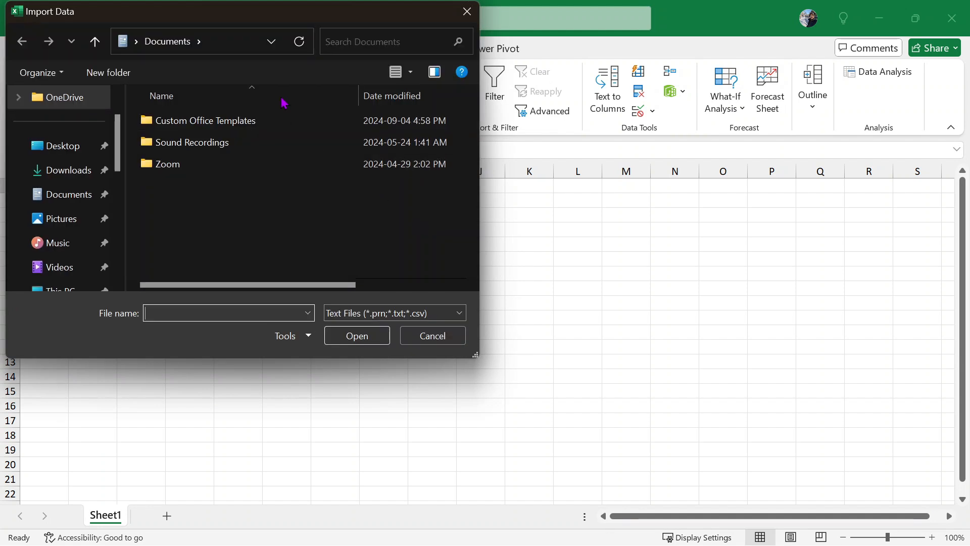
- Browse to the course data folder on the Desktop and choose Customer.csv for import
left_click(64, 146)
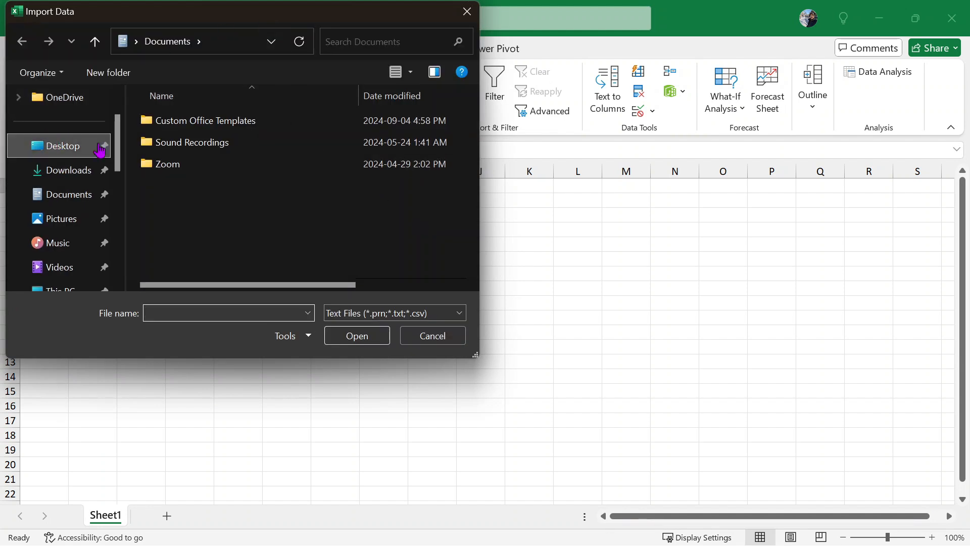
double_click(177, 129)
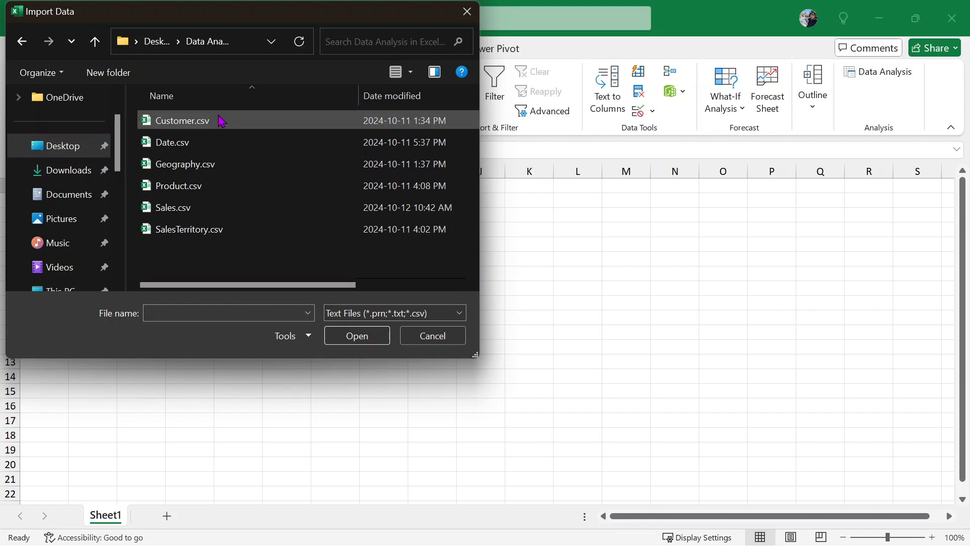
left_click_drag(307, 18, 445, 61)
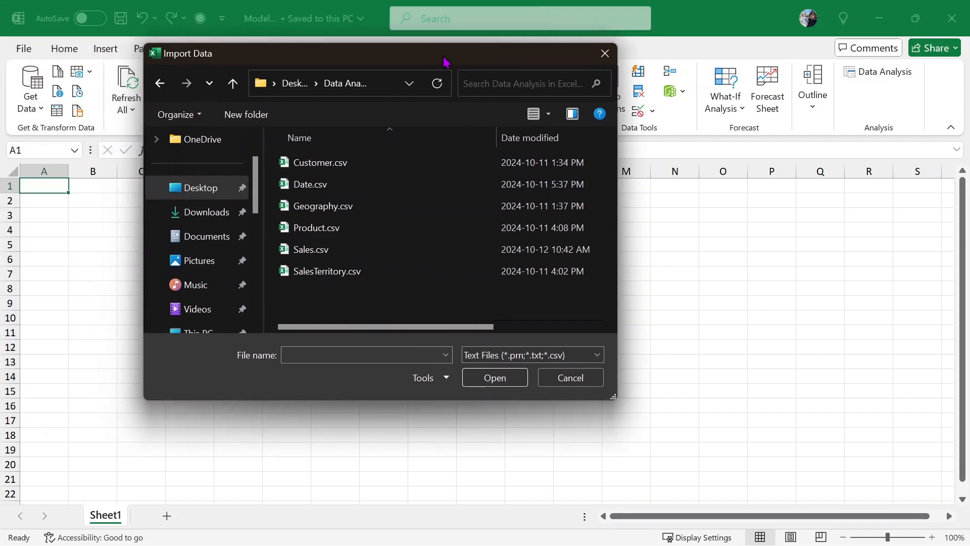
left_click(351, 162)
- Import Customer.csv, review its preview, and send it to Power Query with Transform Data instead of loading
left_click(504, 378)
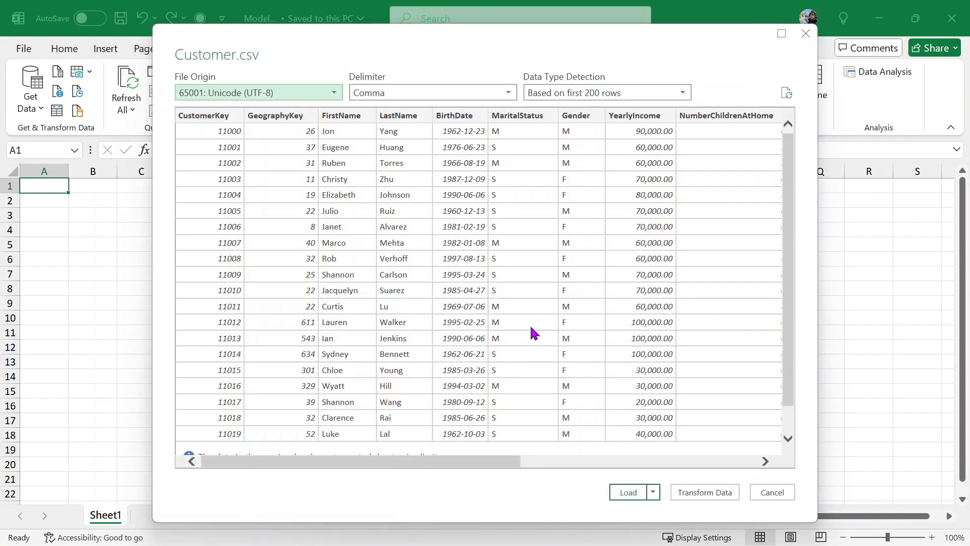
scroll(532, 282, "down", 1)
scroll(531, 282, "up", 1)
left_click(652, 493)
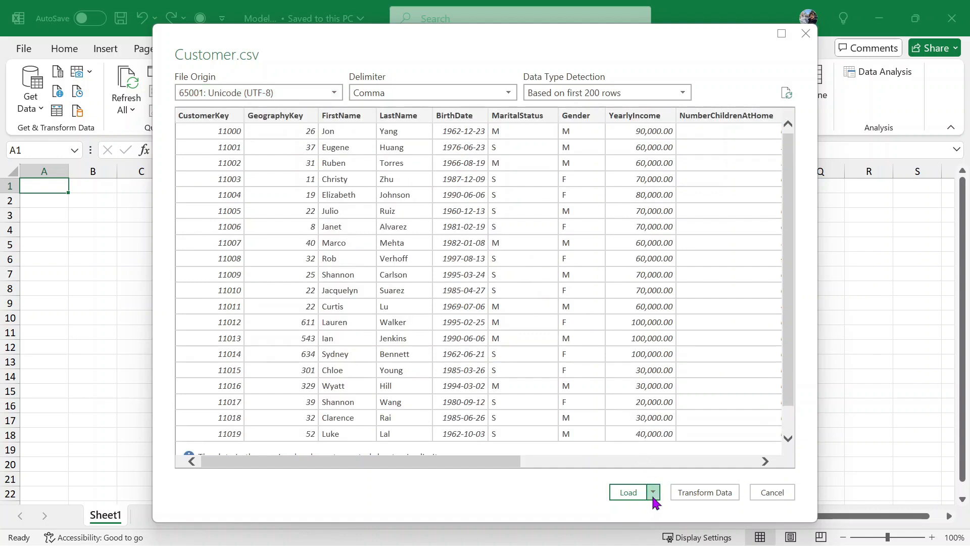
left_click(542, 510)
left_click(707, 493)
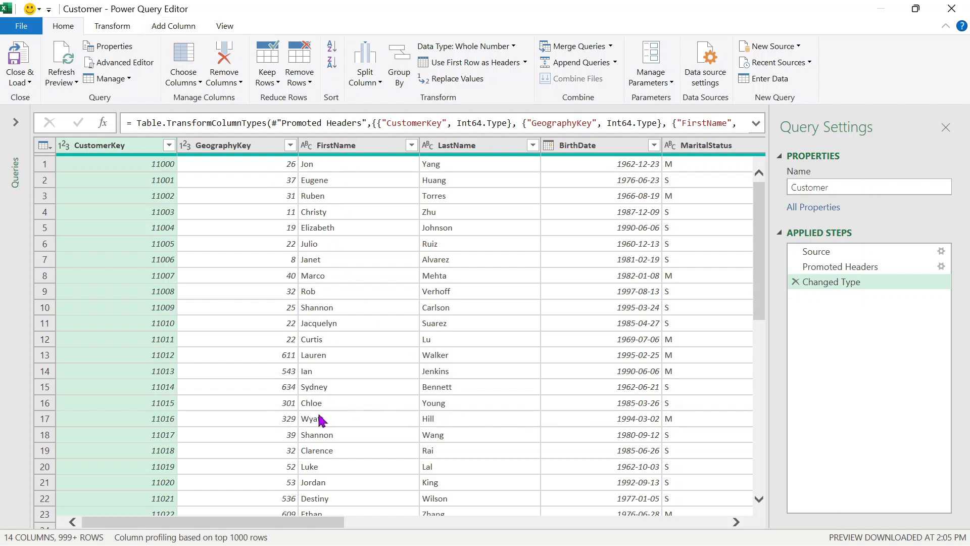
left_click(319, 419)
left_click(378, 353)
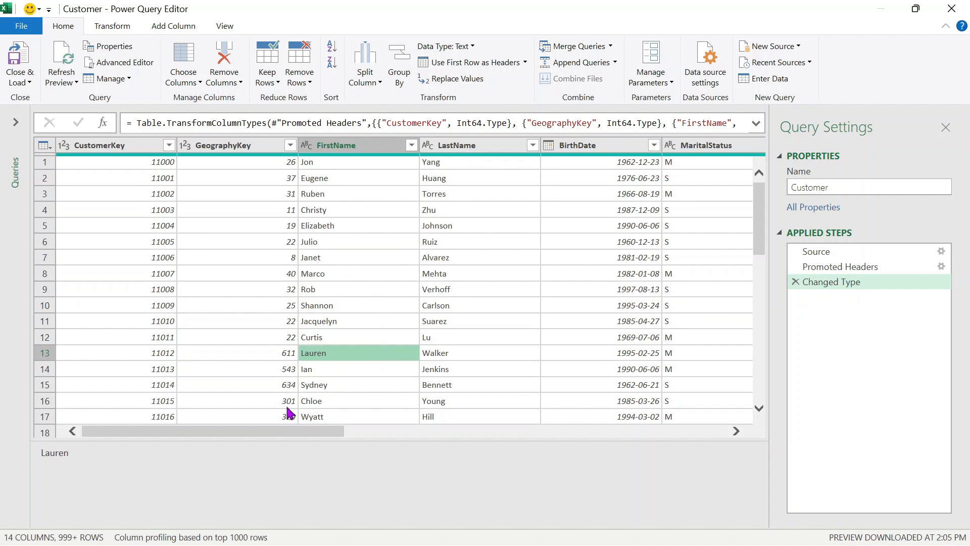
left_click(126, 145)
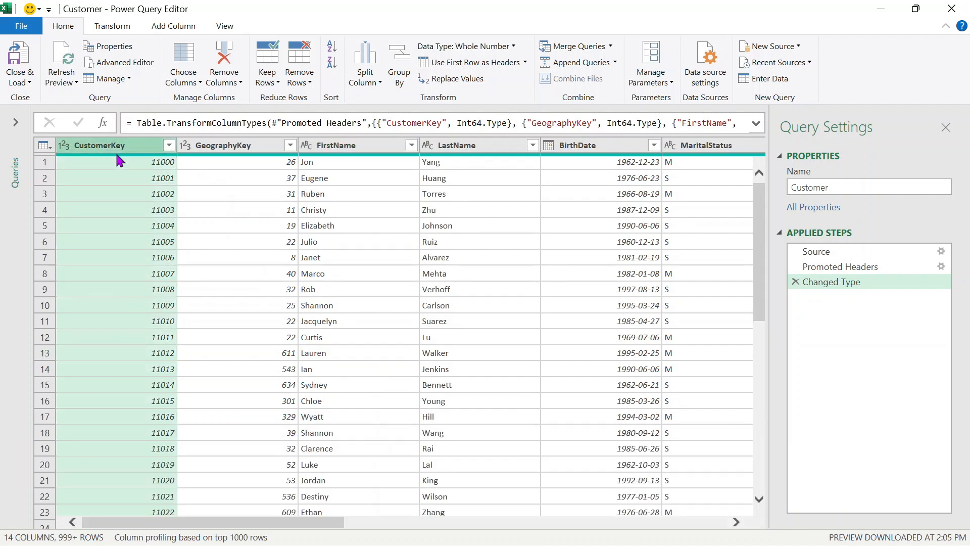
left_click(662, 359)
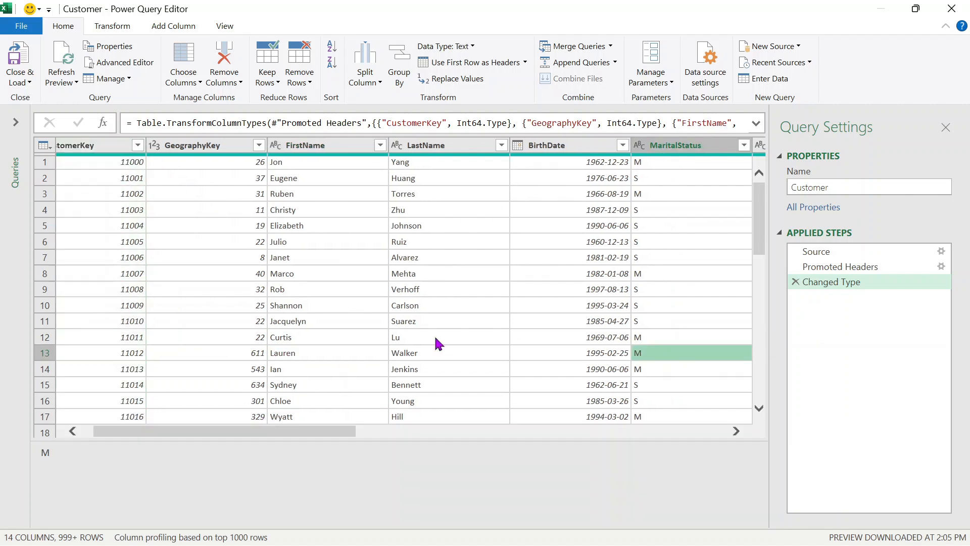
left_click(430, 326)
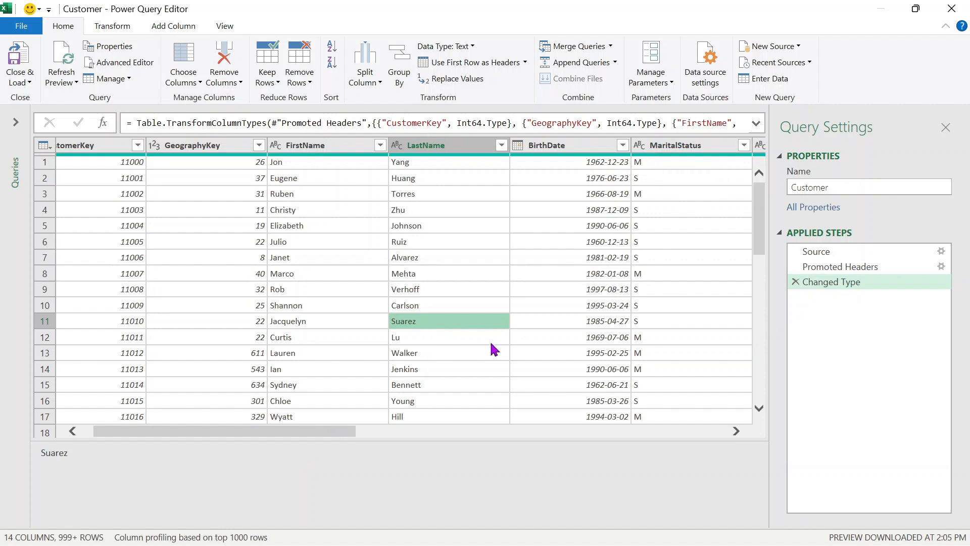
left_click(357, 153)
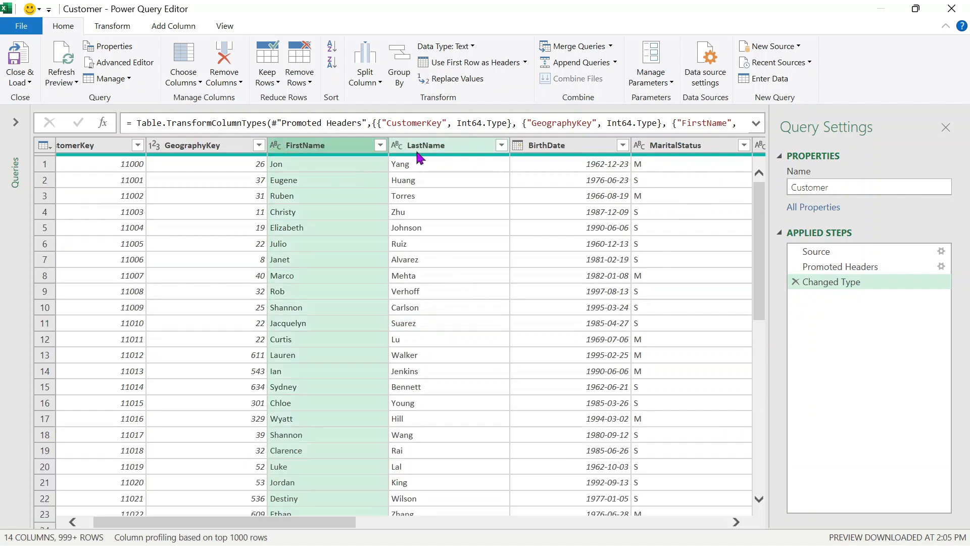
- Select the FirstName and LastName columns and start Transform > Merge Columns
left_click(419, 149)
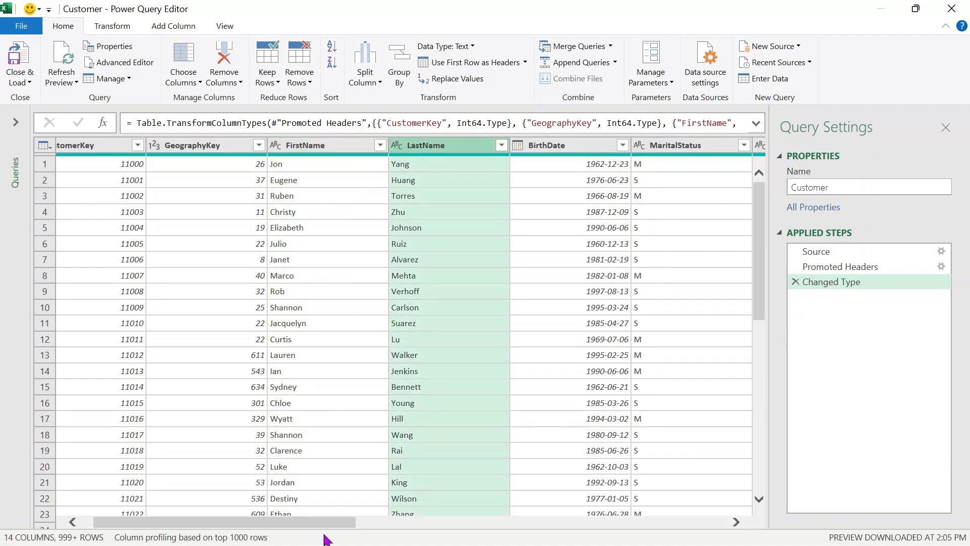
left_click_drag(331, 524, 226, 311)
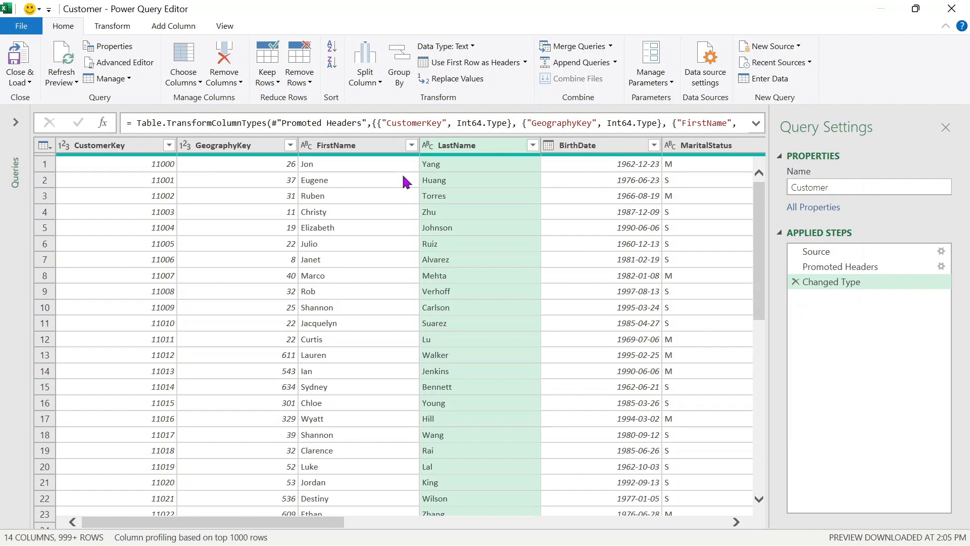
left_click(376, 148)
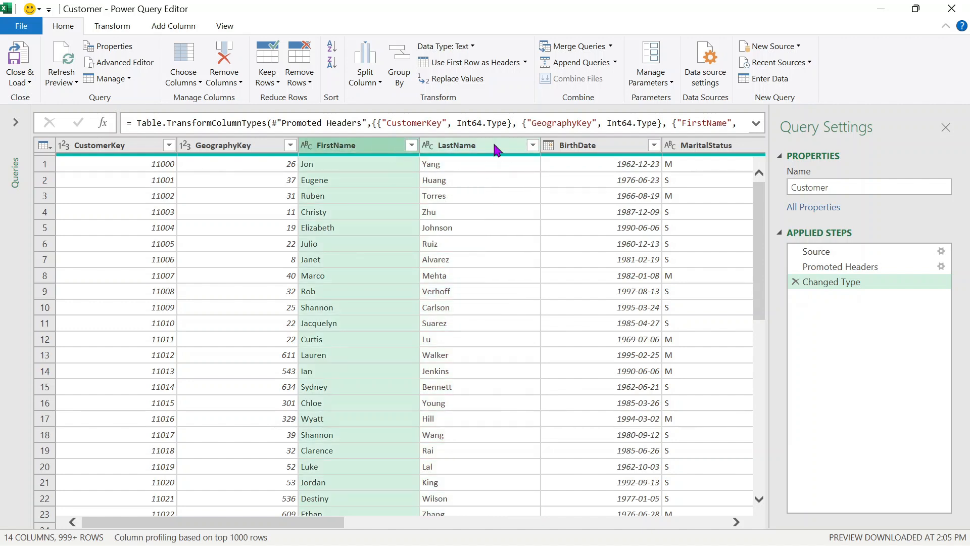
left_click(472, 151, "ctrl")
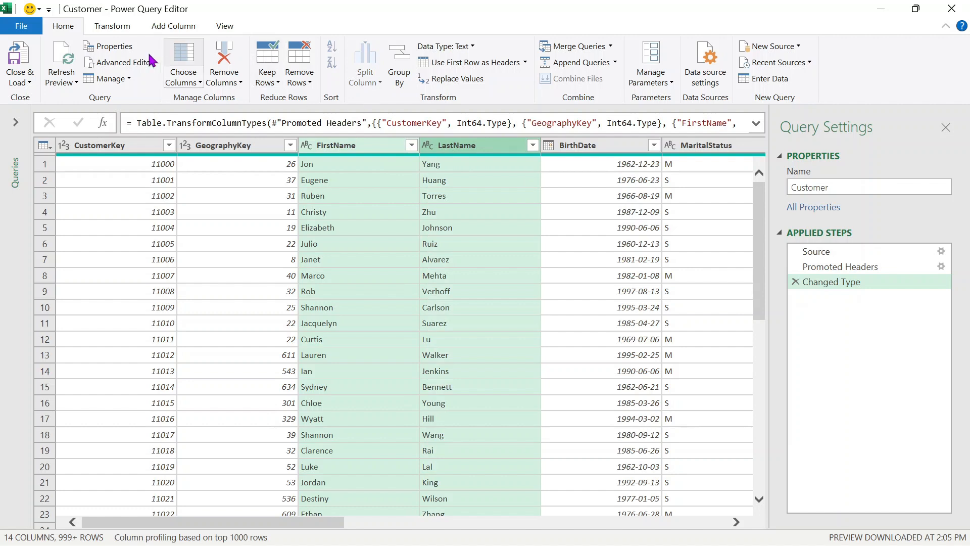
left_click(113, 26)
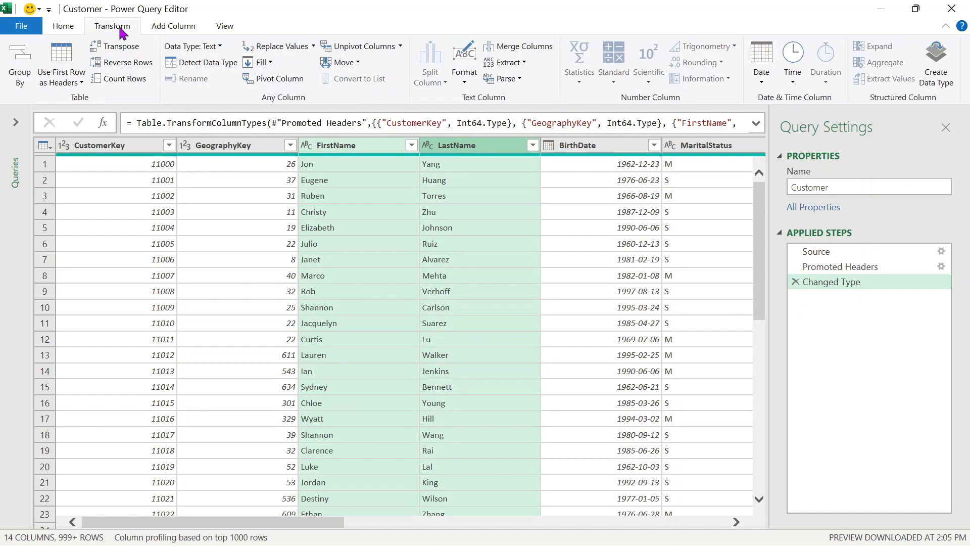
left_click(525, 52)
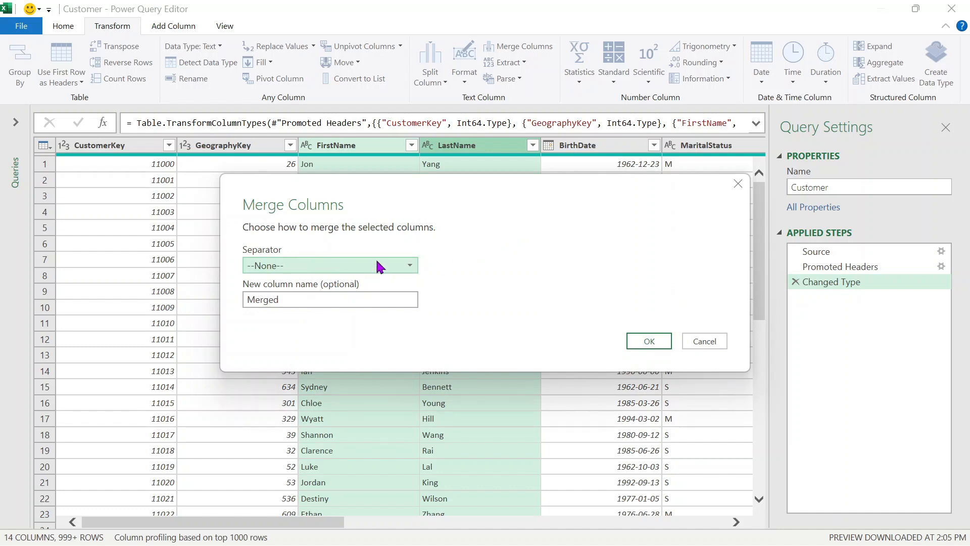
- Merge them with a Space separator into a new column named CustName
left_click(405, 267)
left_click(406, 268)
left_click(406, 268)
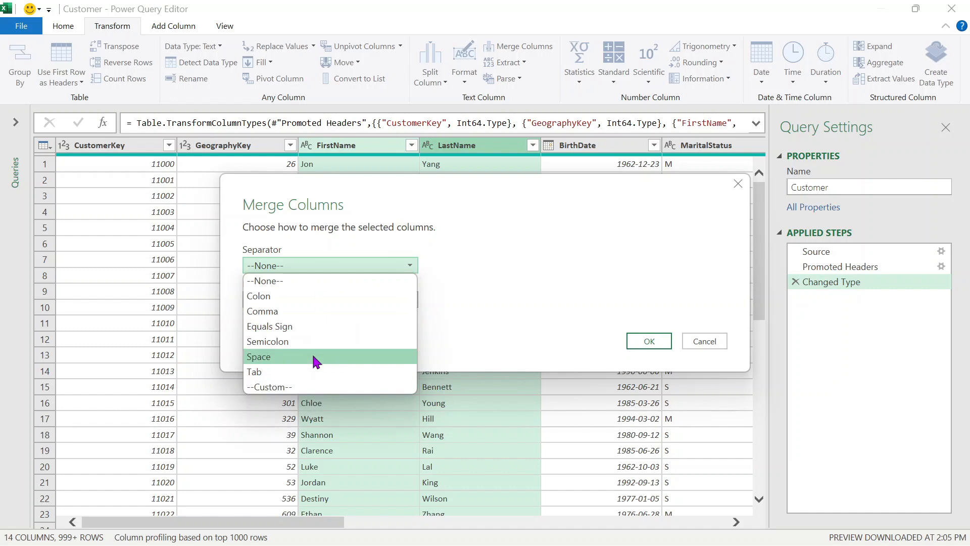
left_click(315, 361)
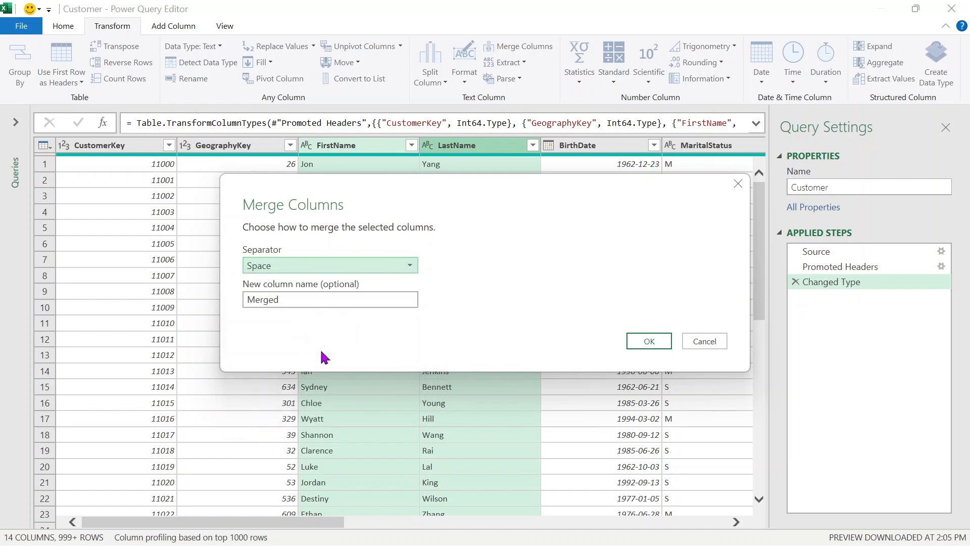
double_click(333, 301)
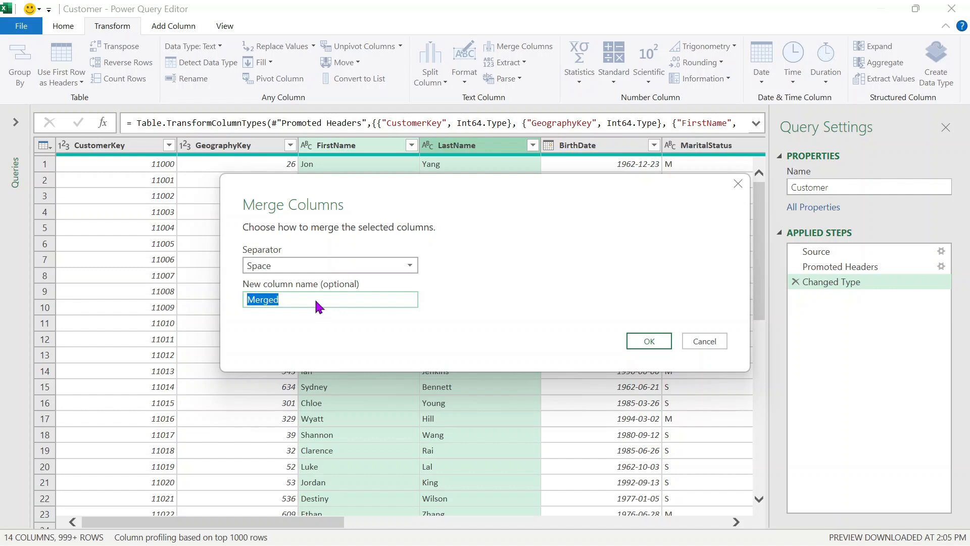
type("CustName")
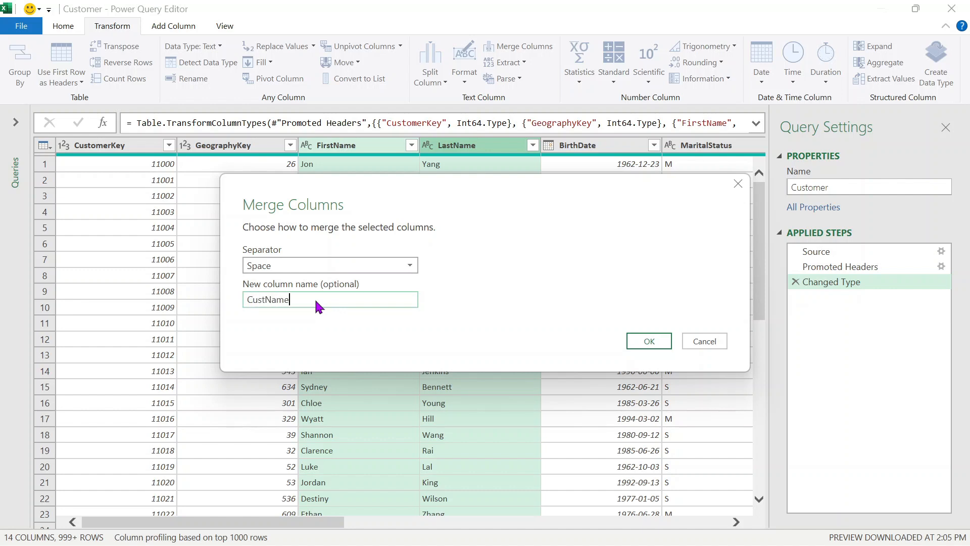
left_click(647, 340)
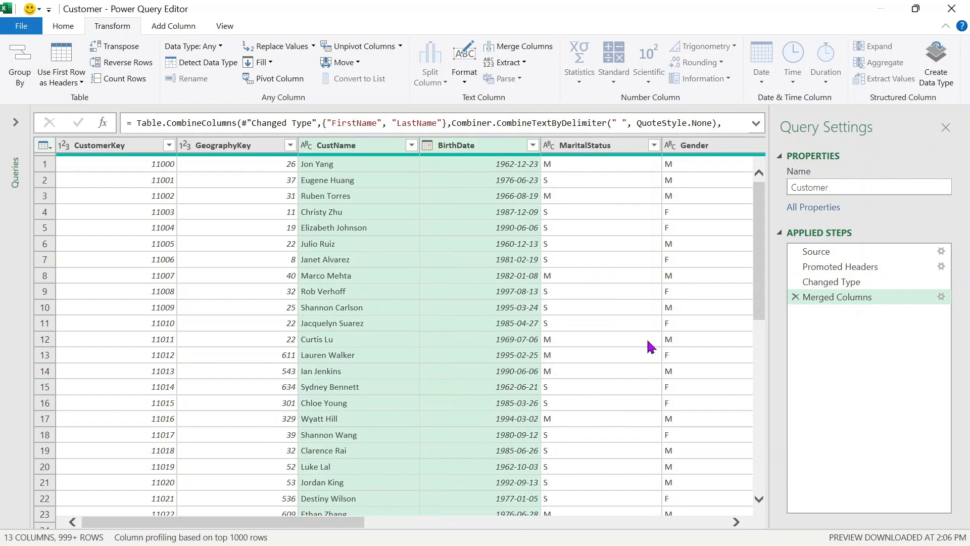
left_click(400, 243)
left_click(373, 214)
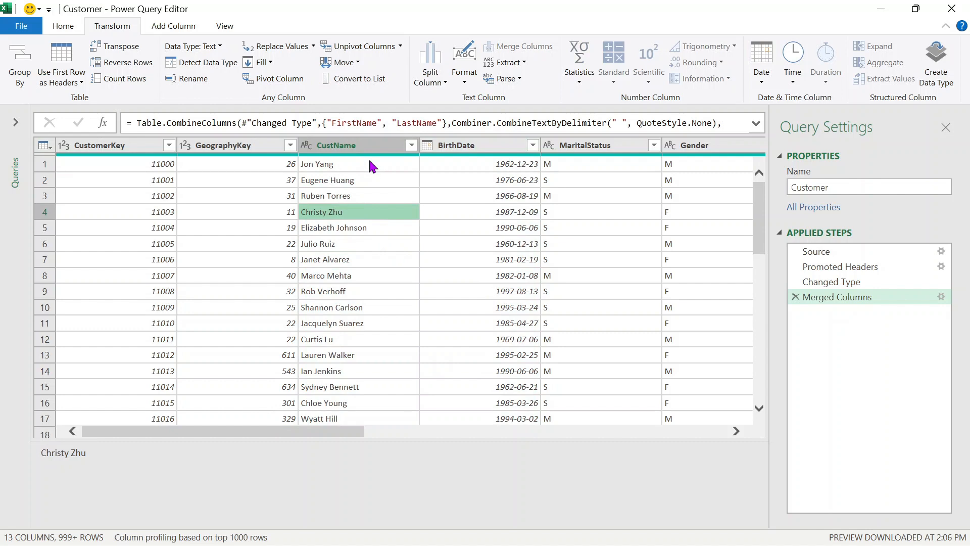
scroll(346, 176, "down", 1)
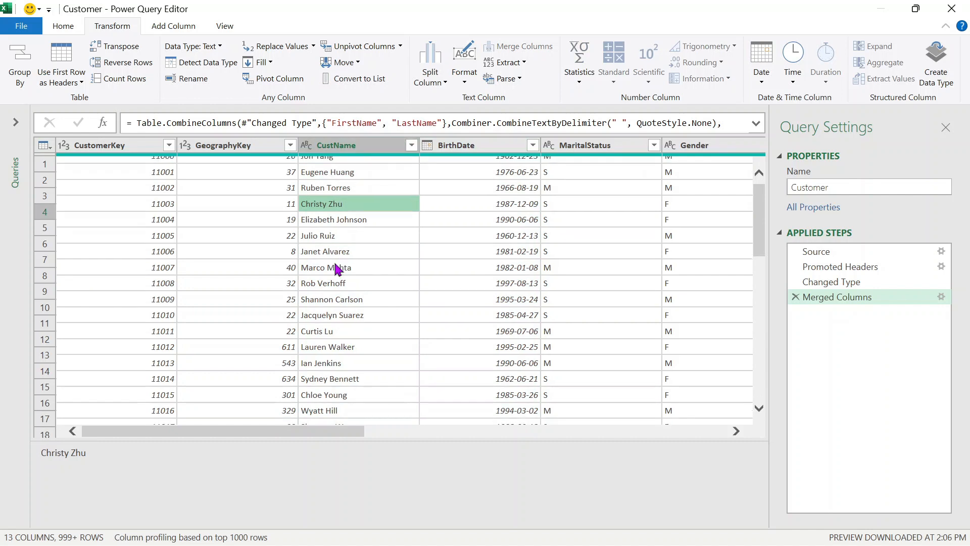
scroll(336, 208, "up", 1)
left_click(339, 170)
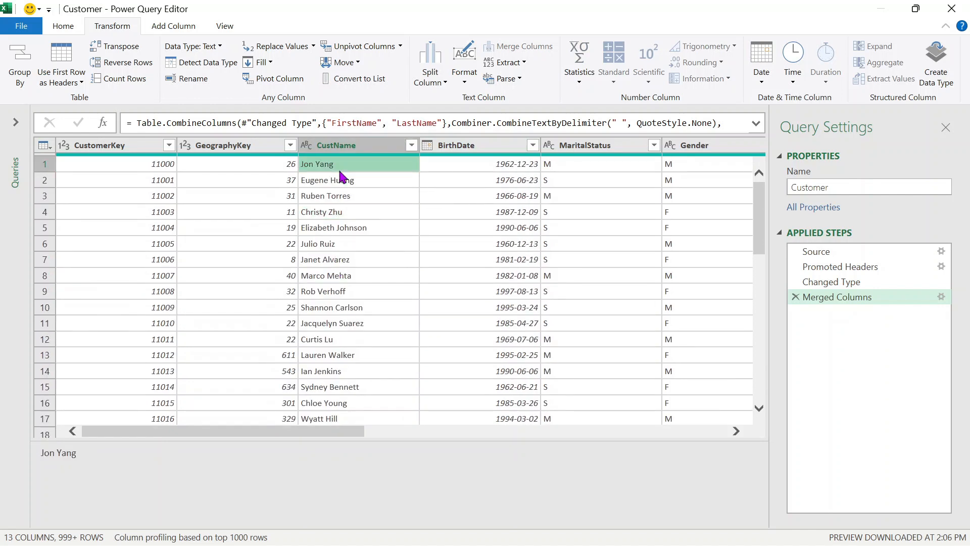
left_click(83, 150)
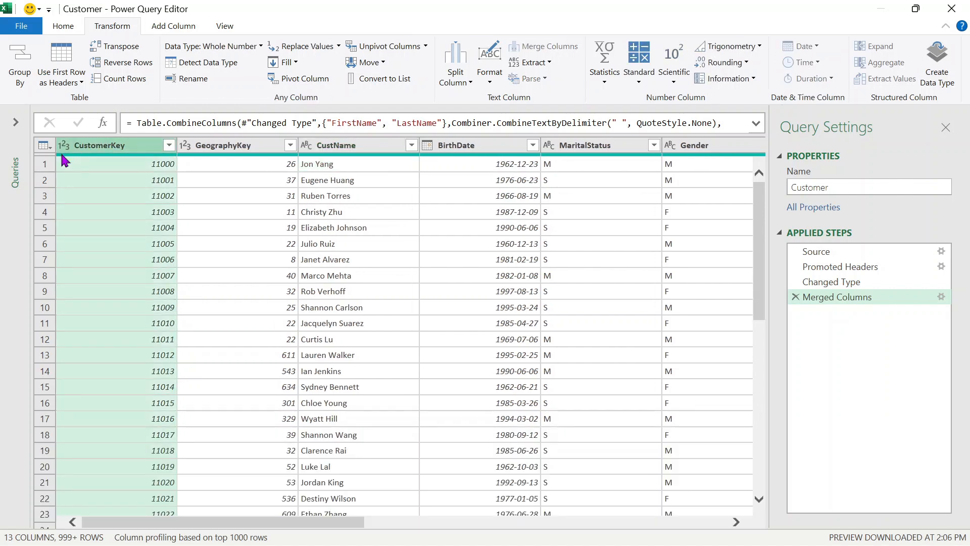
left_click_drag(322, 526, 389, 528)
left_click(308, 146)
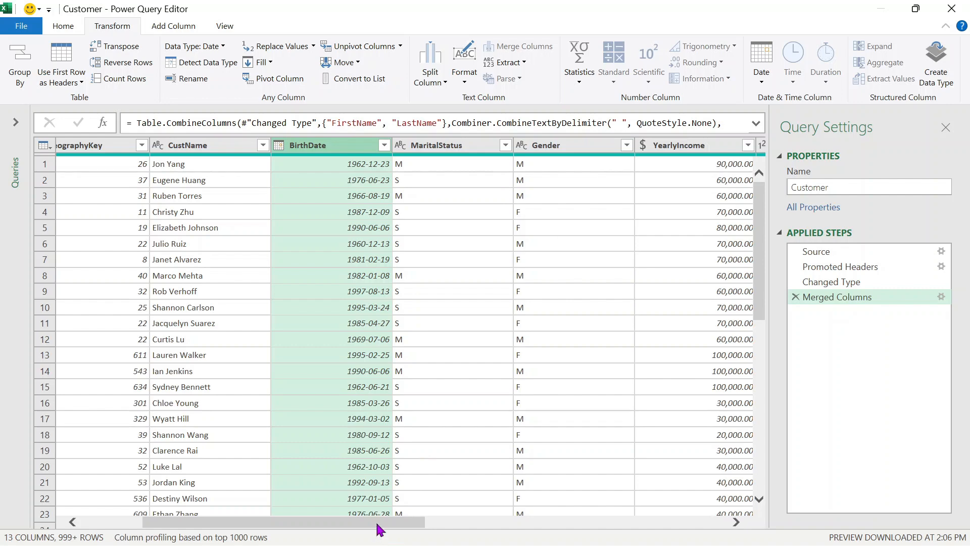
left_click_drag(374, 526, 218, 529)
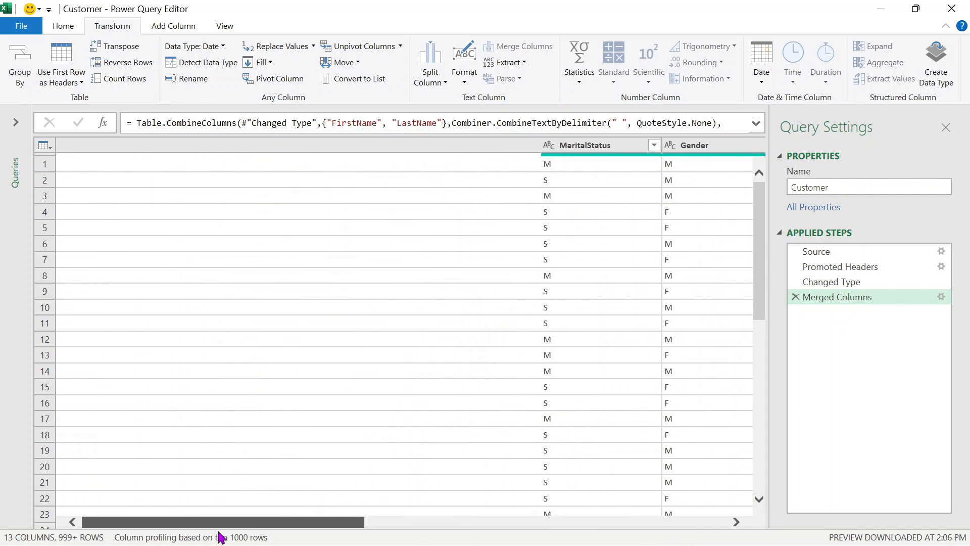
scroll(260, 77, "up", 1)
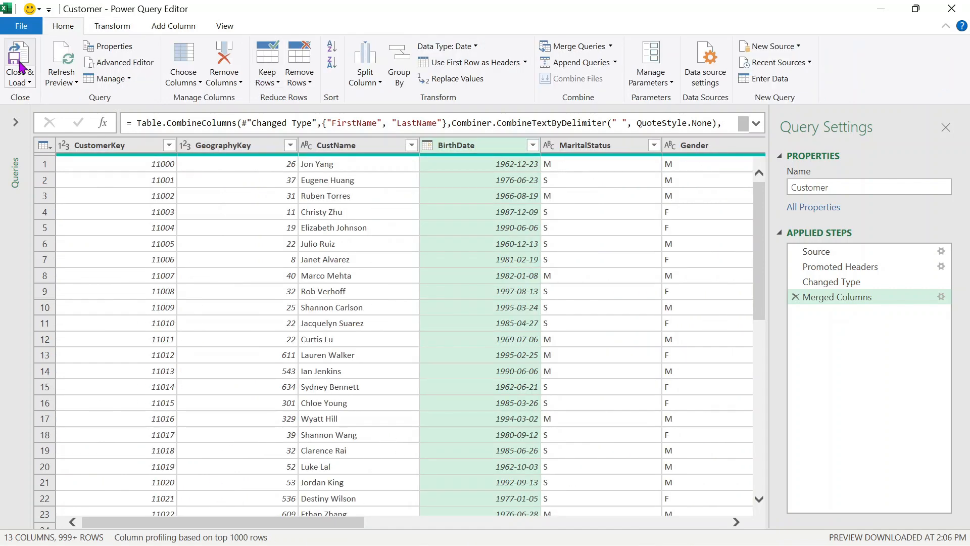
- Load the Customer query as a connection only into the data model, giving 18,484 rows
left_click(31, 84)
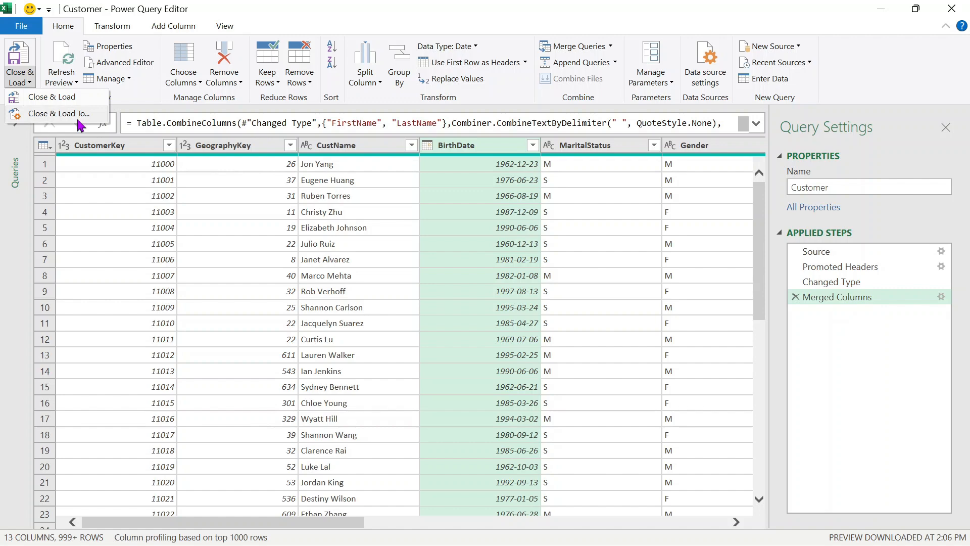
left_click(77, 119)
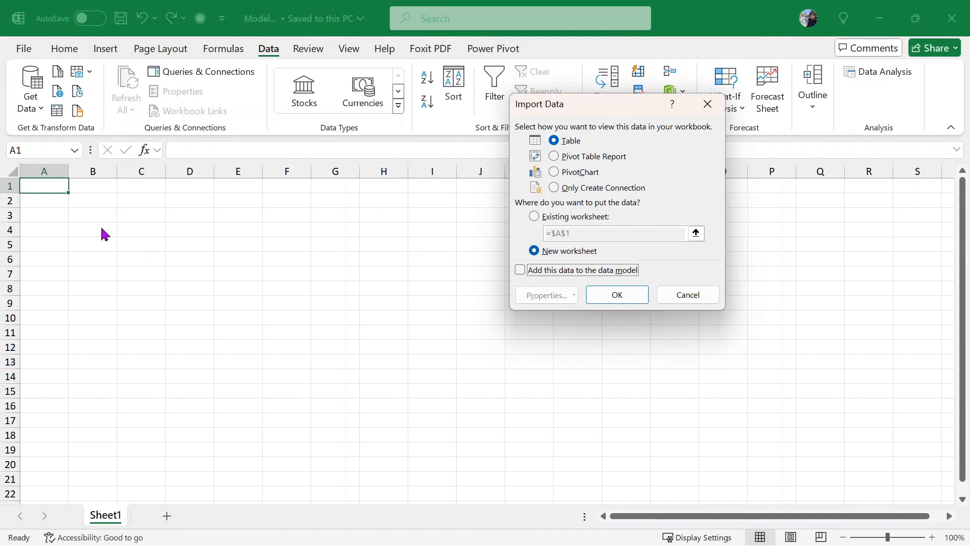
left_click(564, 190)
left_click(565, 274)
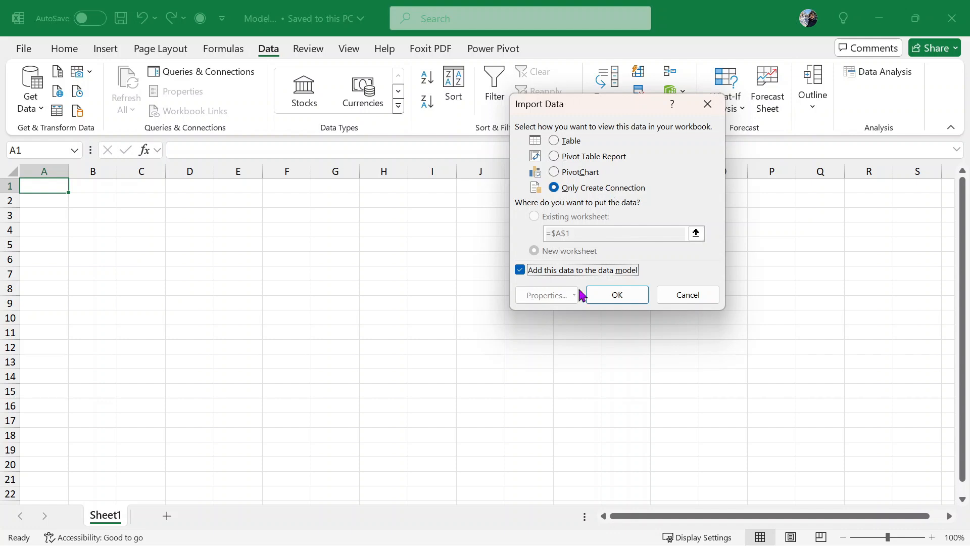
left_click(639, 293)
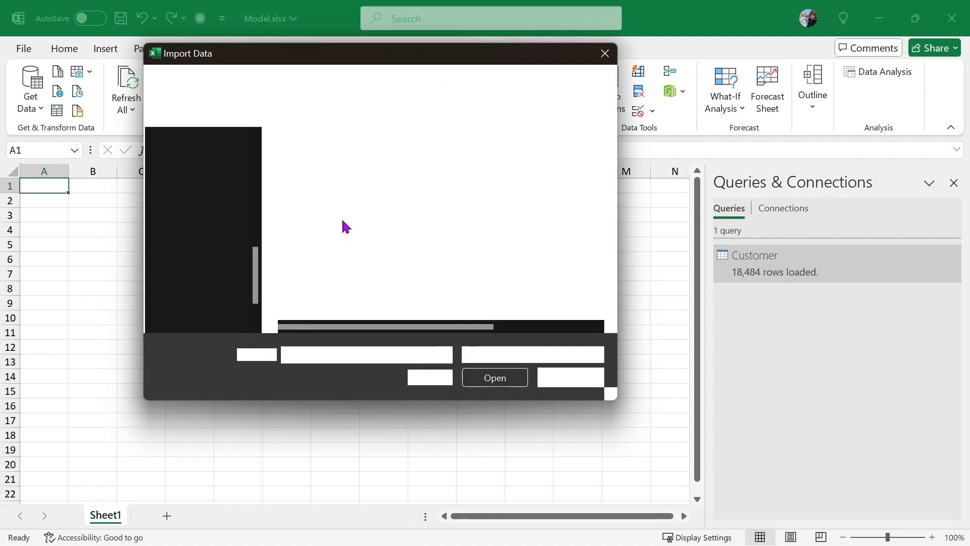
- Import Date.csv and send it to Power Query Editor for transformation
left_click(323, 184)
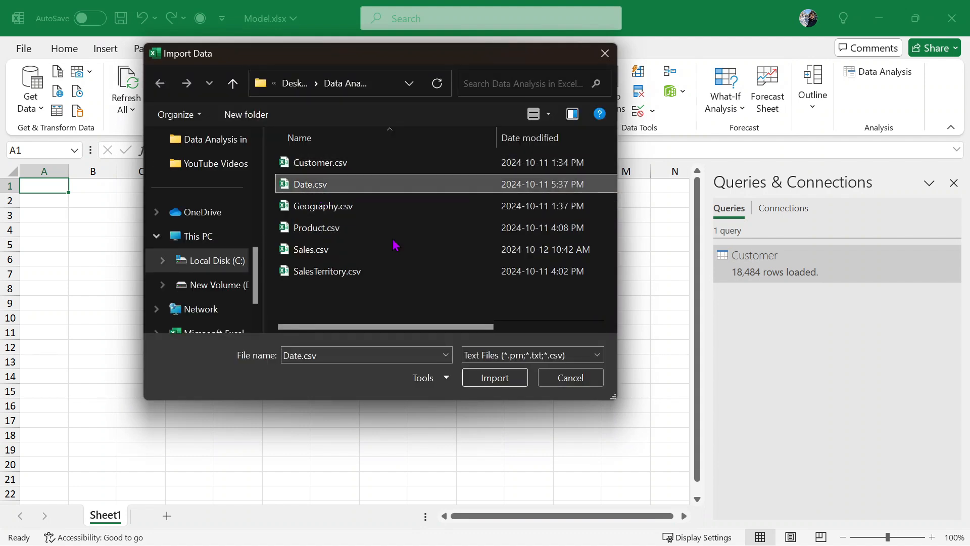
left_click(500, 383)
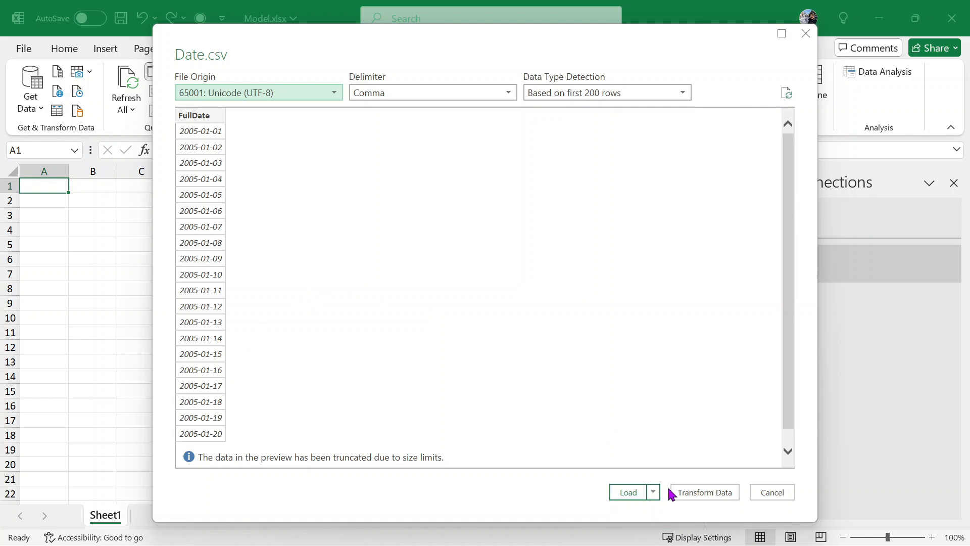
left_click(706, 495)
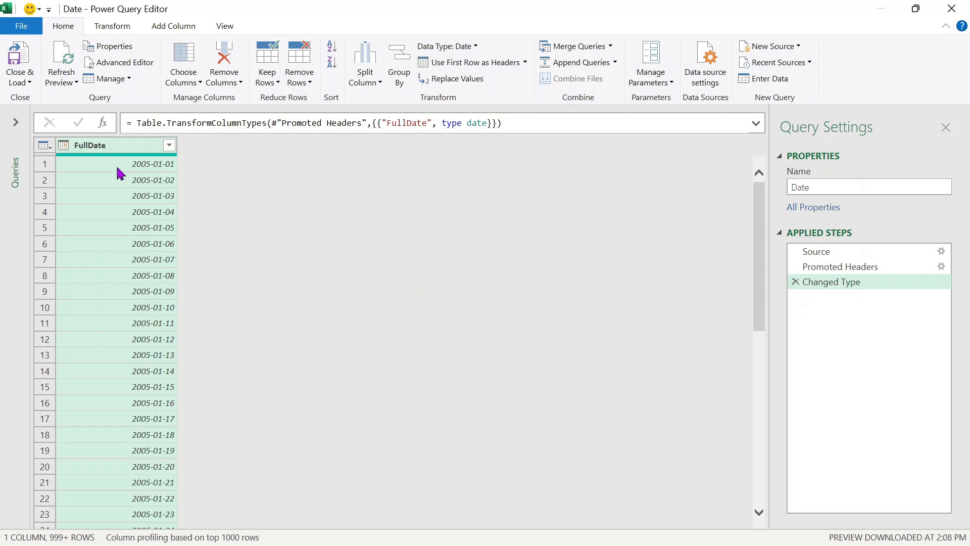
- Check the FullDate column's data type and leave it as Date
left_click(63, 151)
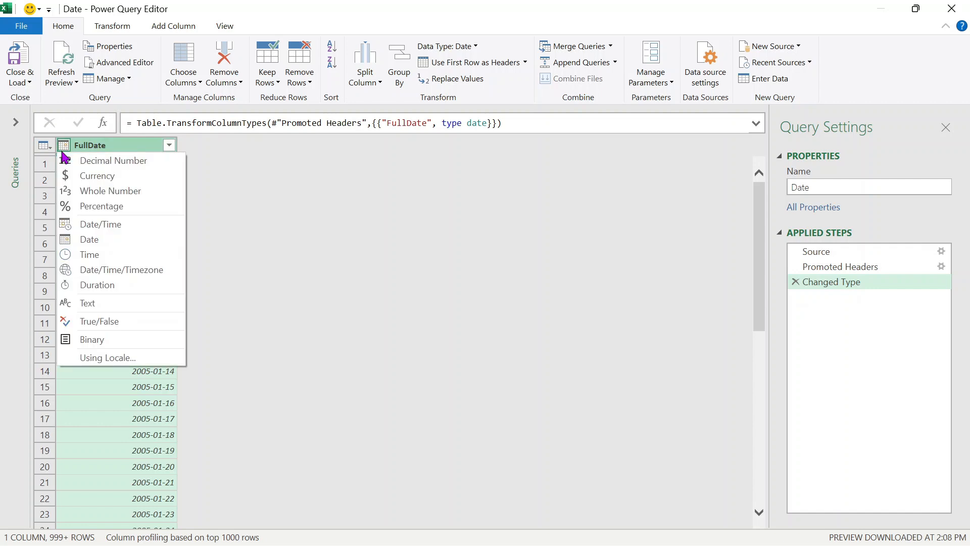
right_click(132, 145)
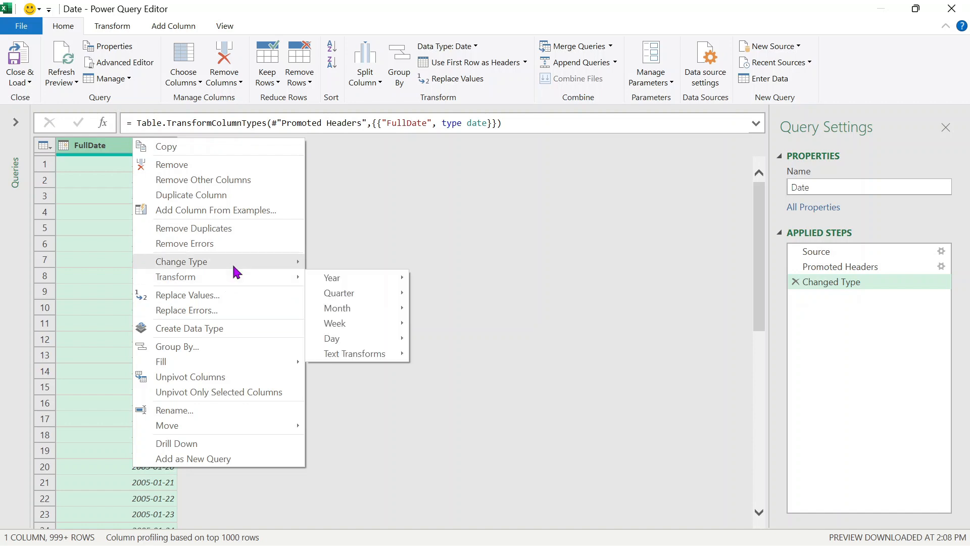
mouse_move(244, 270)
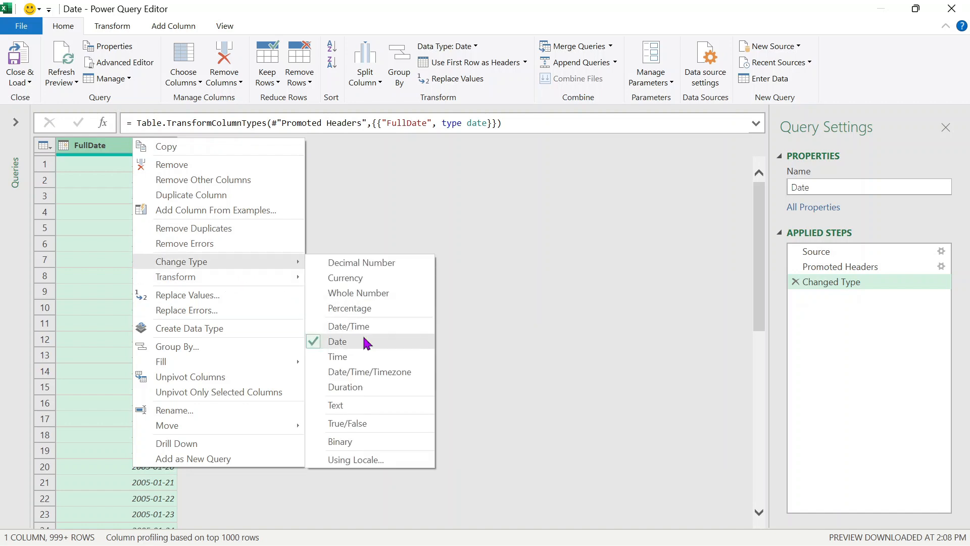
left_click(445, 197)
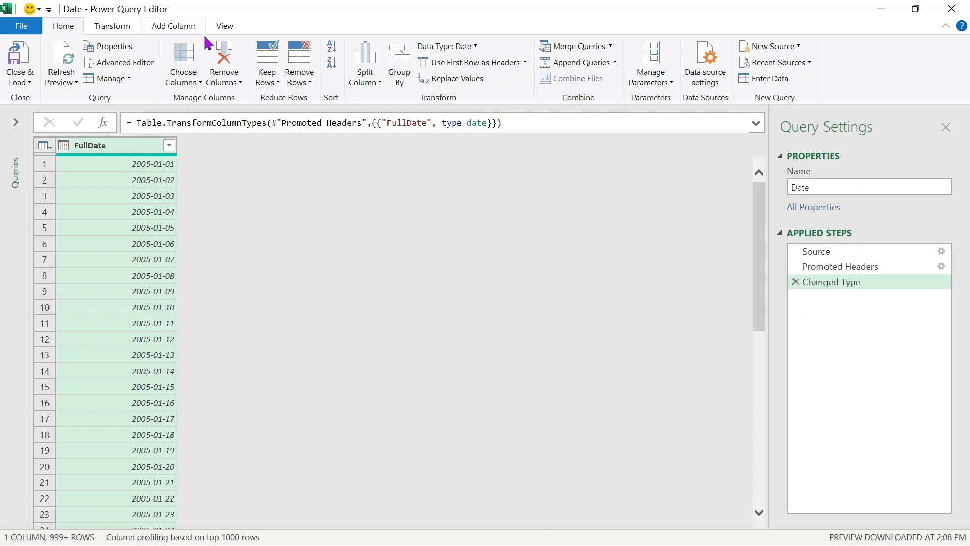
left_click(170, 33)
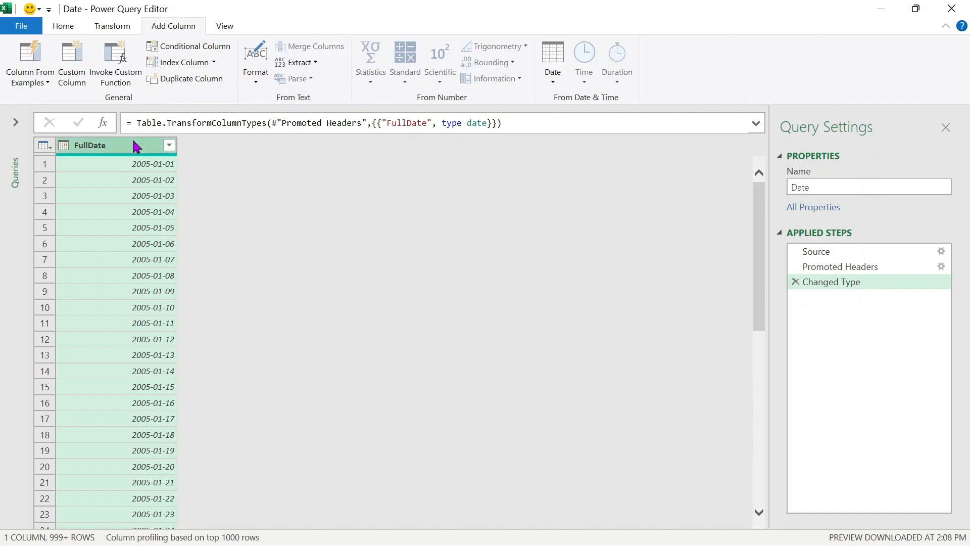
- Add Year and Quarter columns derived from FullDate
left_click(553, 80)
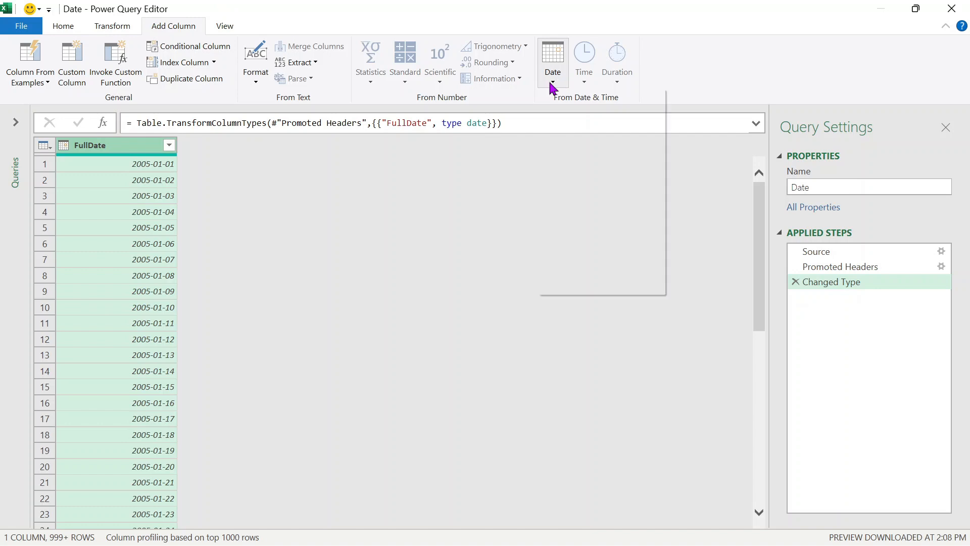
mouse_move(615, 152)
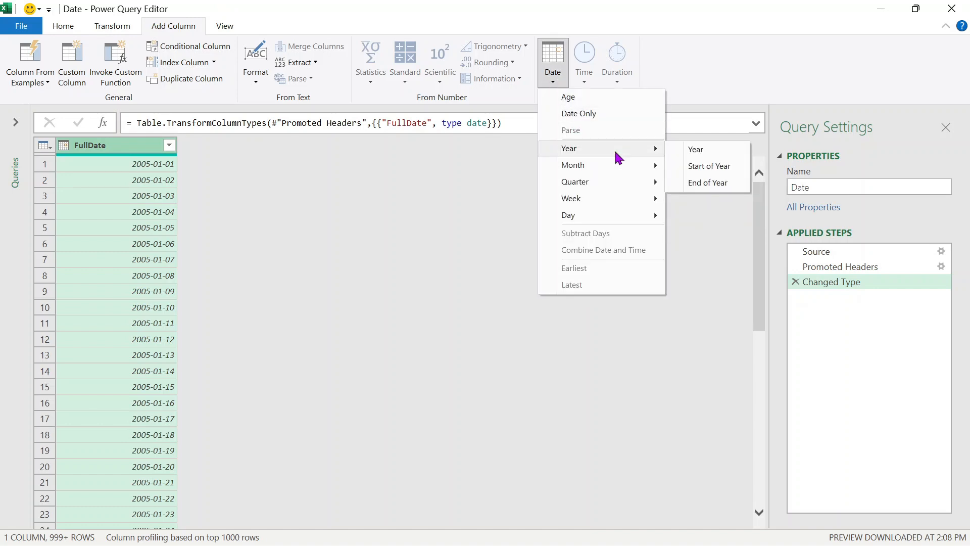
left_click(707, 152)
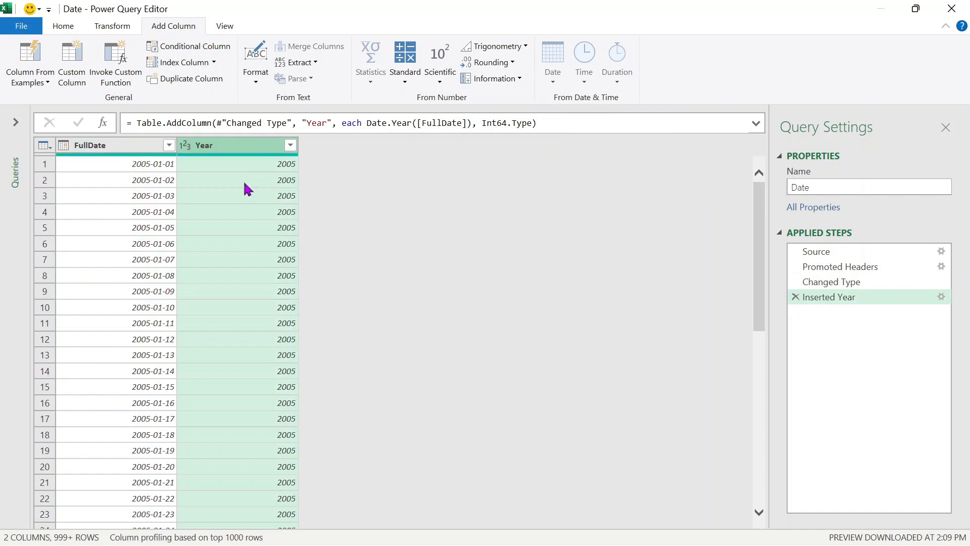
left_click(99, 147)
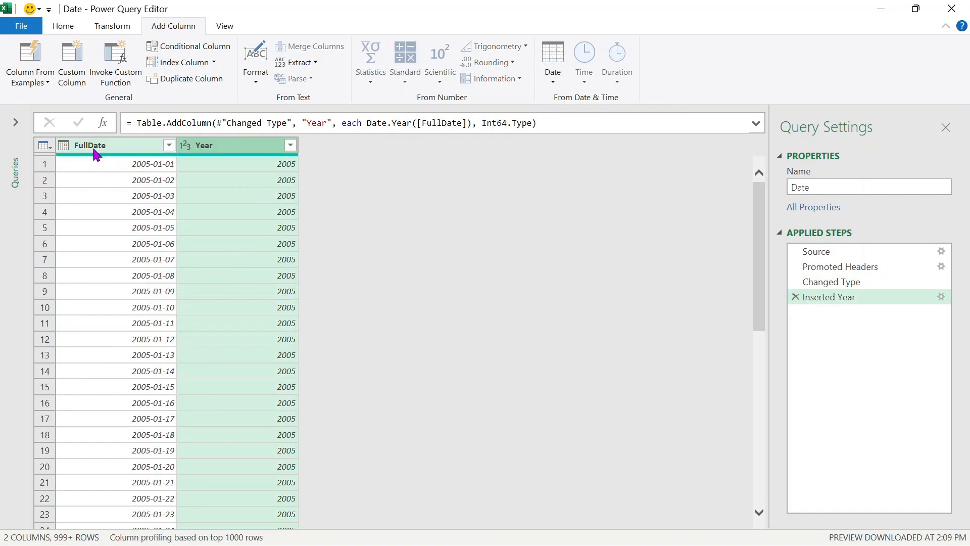
left_click(554, 76)
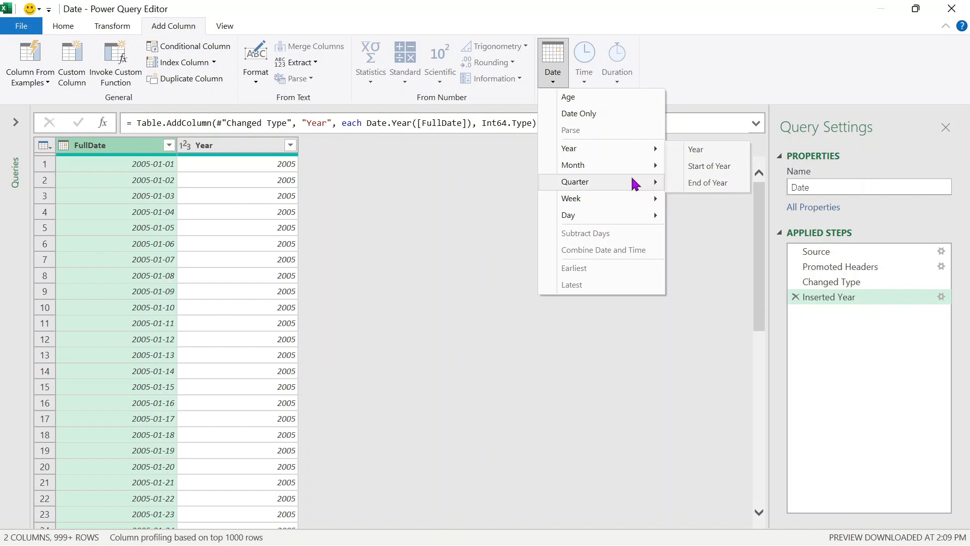
mouse_move(632, 181)
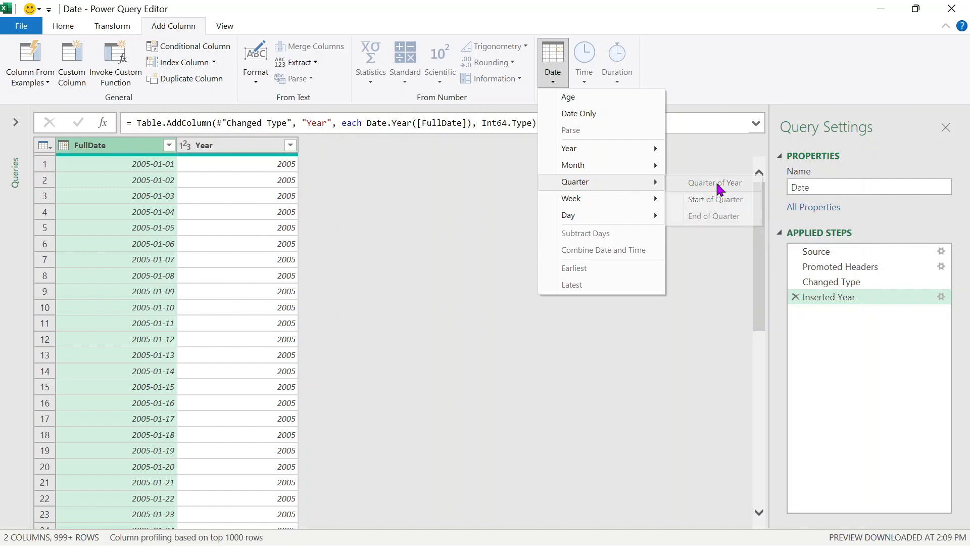
left_click(719, 189)
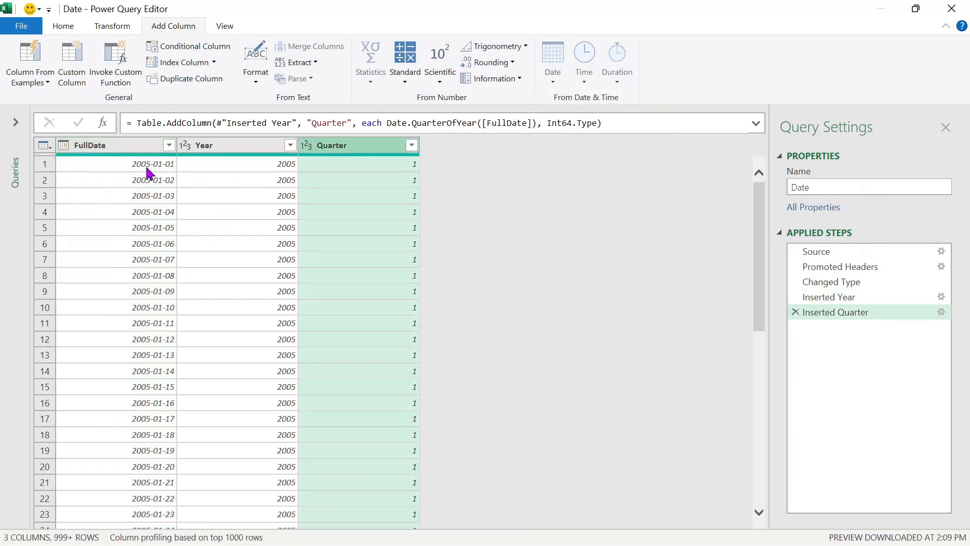
- Add a Month Name column from FullDate, then select the Quarter column
left_click(146, 150)
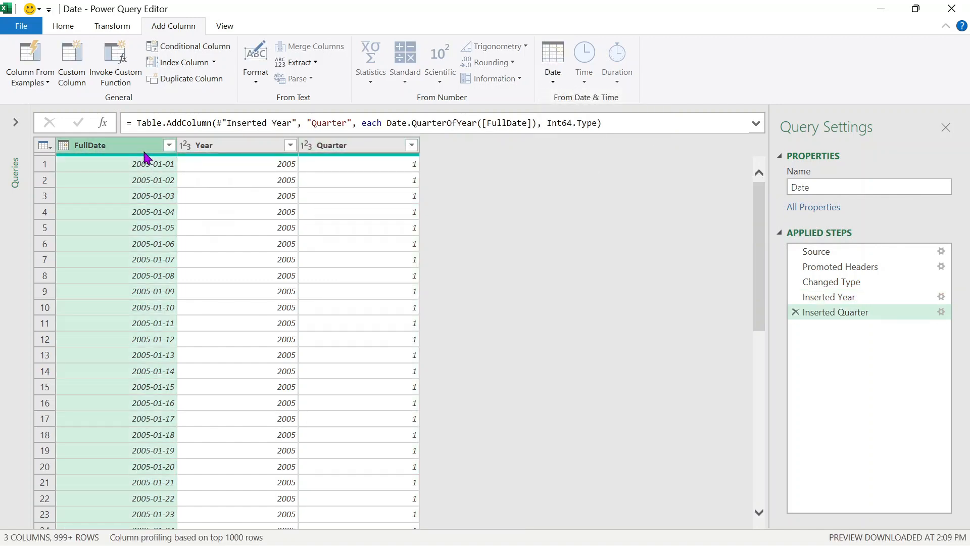
left_click(561, 70)
mouse_move(652, 166)
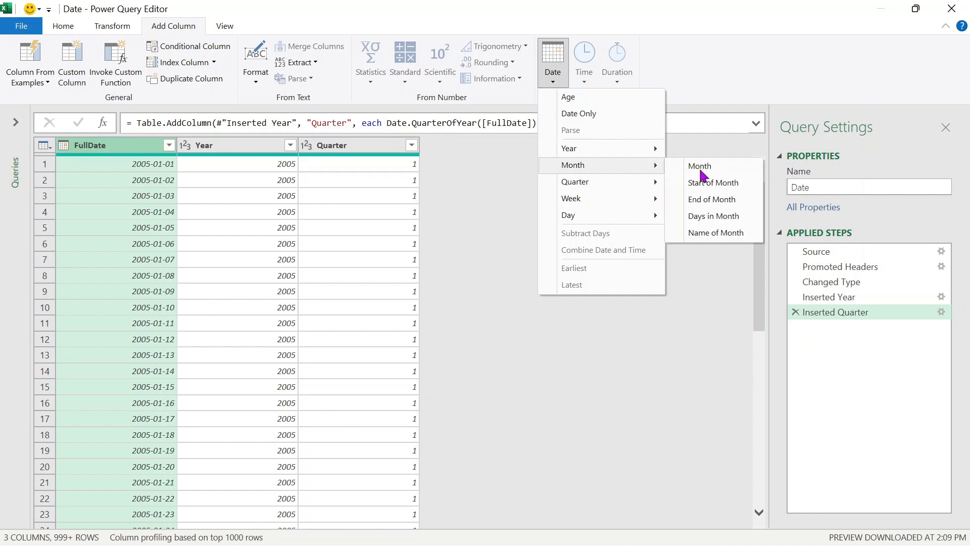
left_click(740, 234)
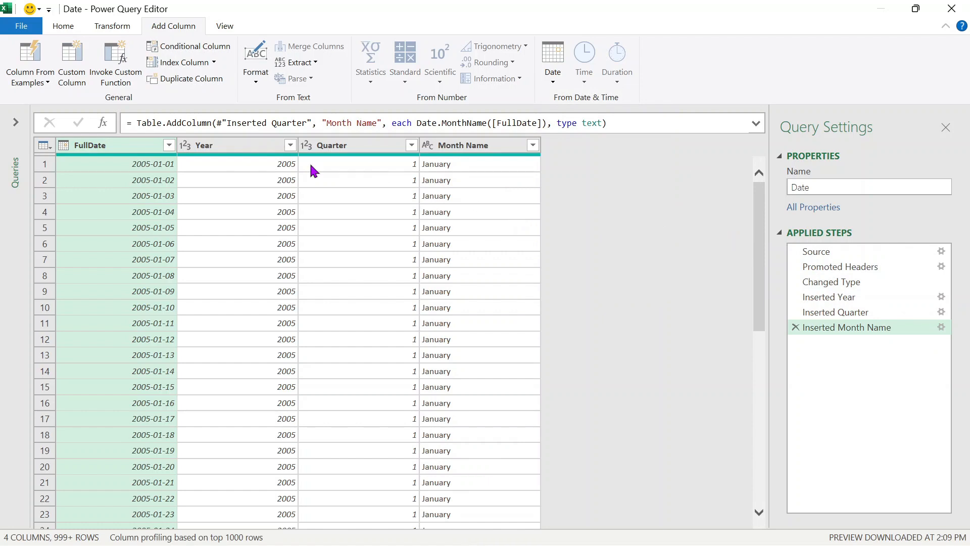
left_click(548, 77)
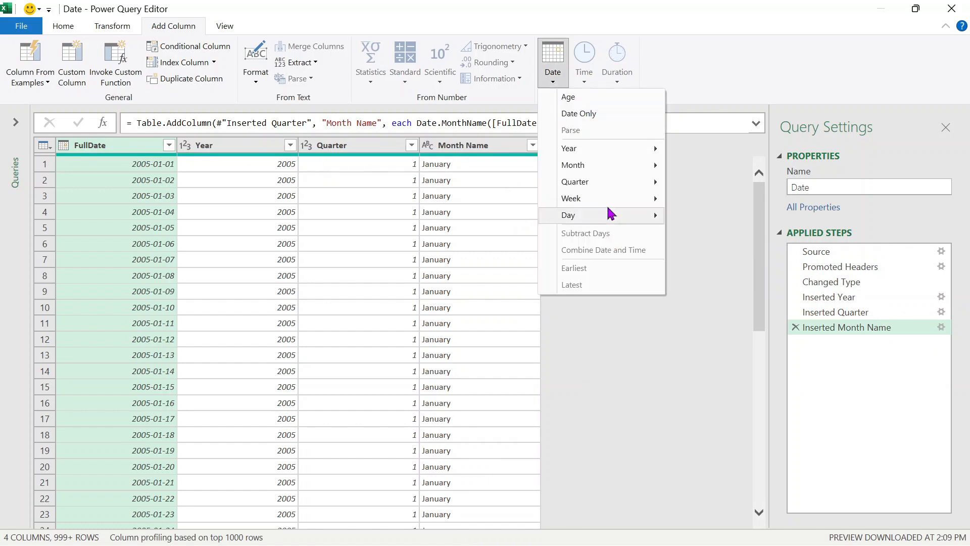
mouse_move(655, 223)
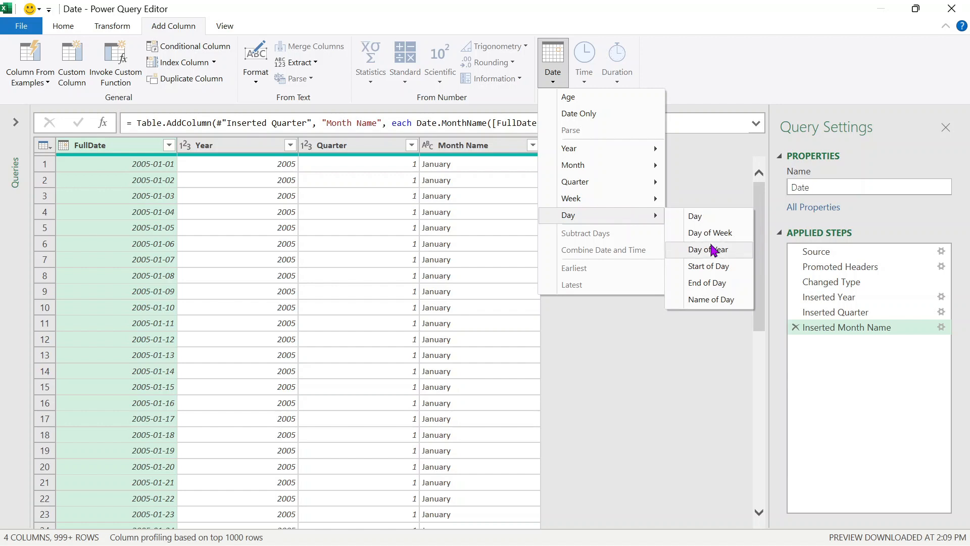
left_click(628, 331)
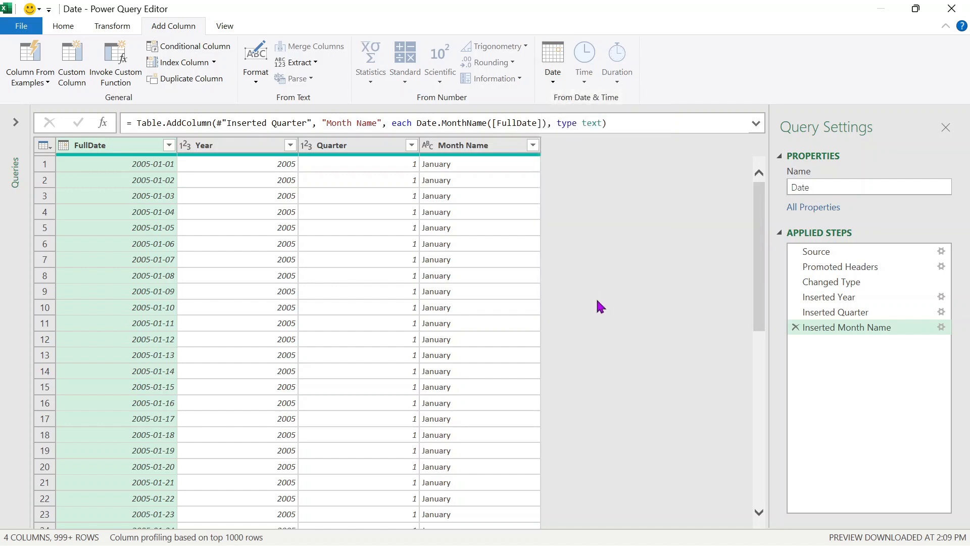
scroll(407, 51, "up", 2)
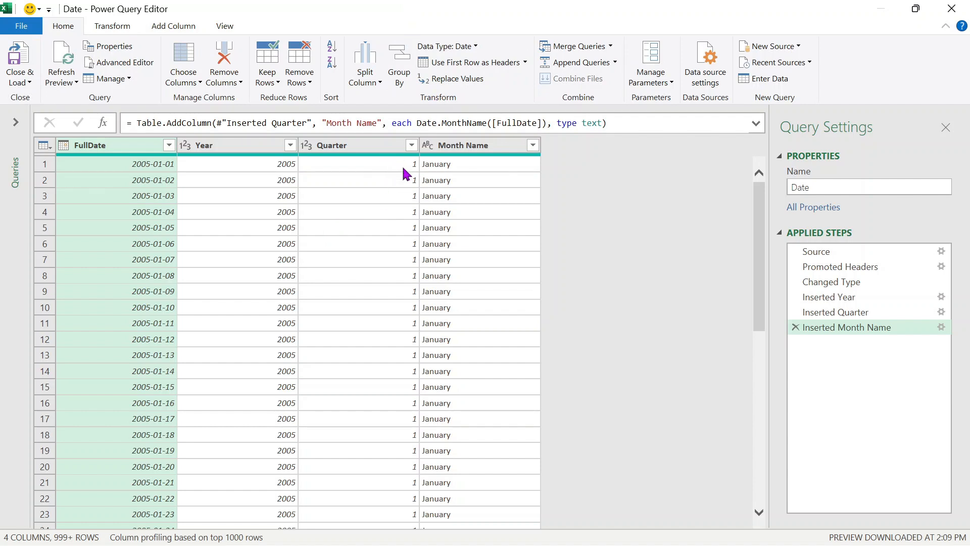
scroll(358, 303, "down", 3)
scroll(359, 283, "up", 3)
left_click(369, 149)
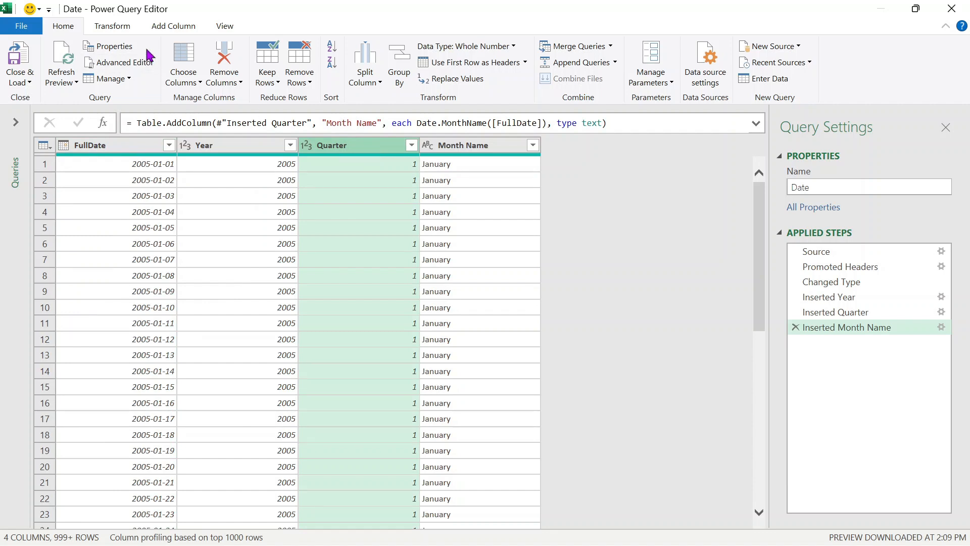
left_click(126, 27)
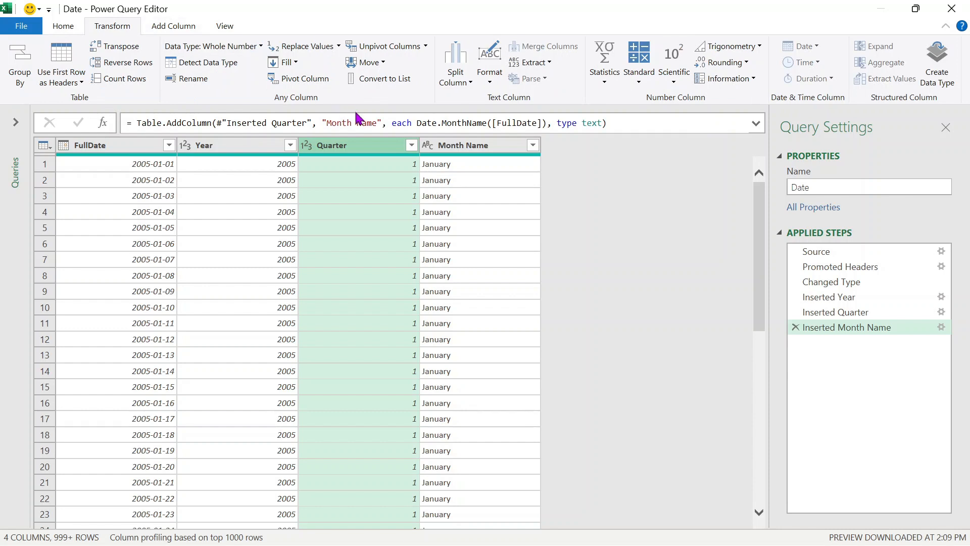
- Add the prefix 'Q' to Quarter values so they read Q1 instead of 1
left_click(489, 76)
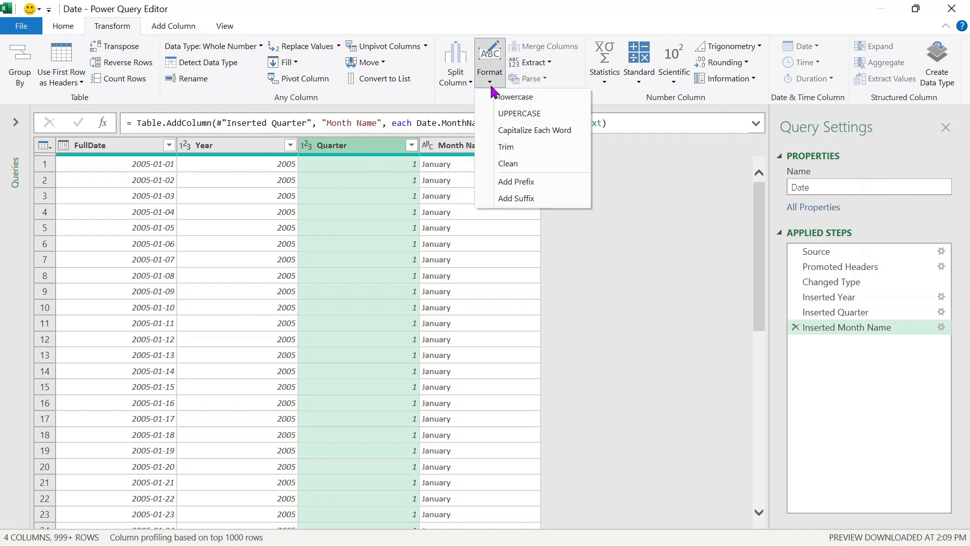
left_click(554, 189)
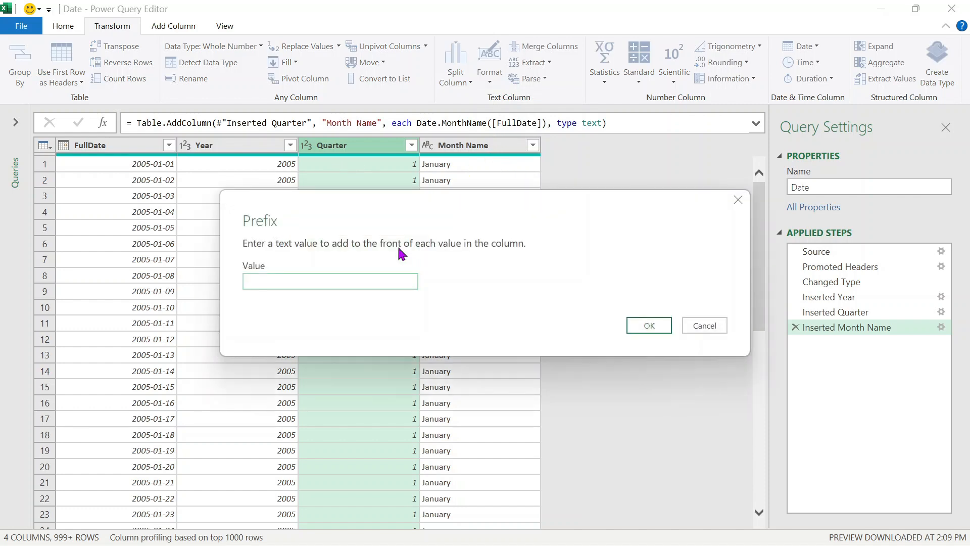
type("Q")
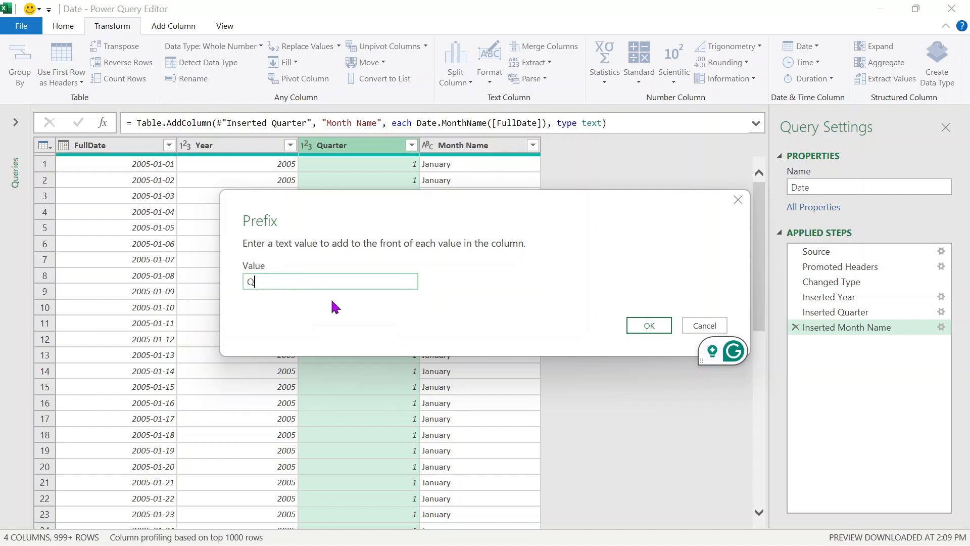
left_click(649, 325)
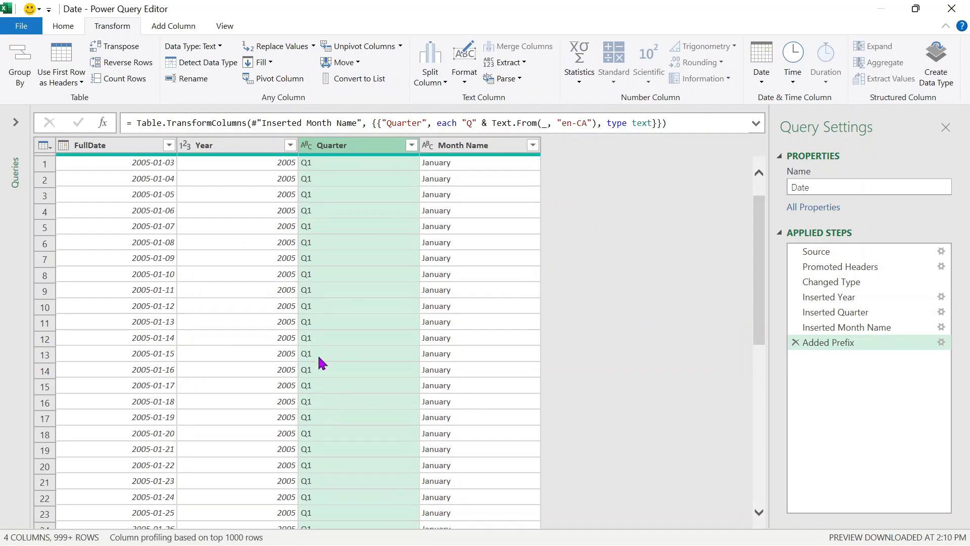
scroll(319, 361, "down", 2)
scroll(303, 328, "up", 2)
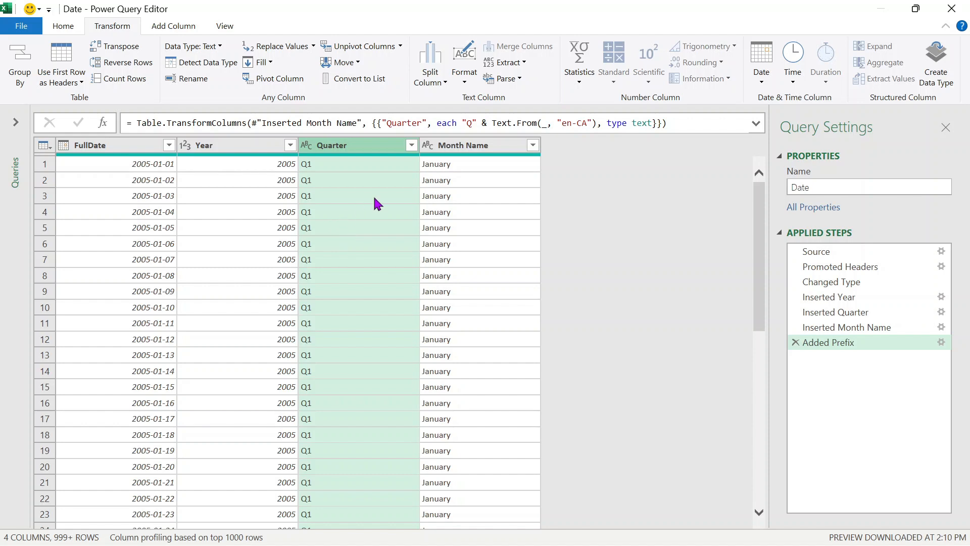
scroll(460, 232, "down", 2)
scroll(460, 240, "up", 2)
left_click(512, 147)
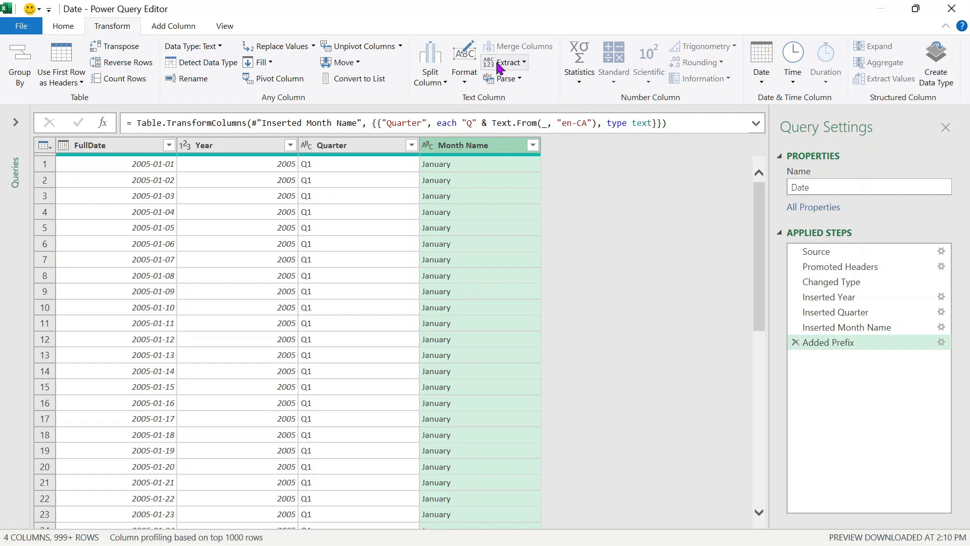
- Extract the first 3 characters of Month Name into a new column
left_click(512, 73)
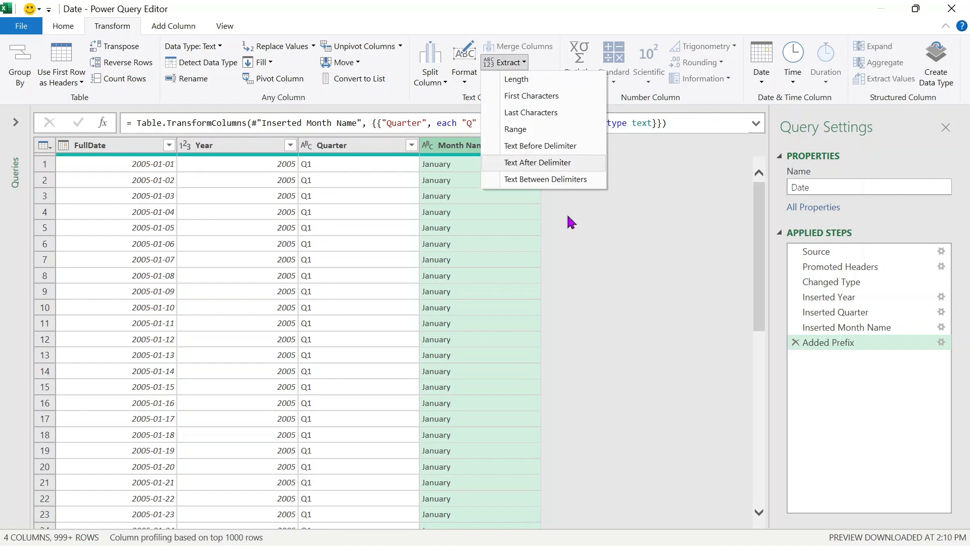
left_click(625, 333)
left_click(182, 36)
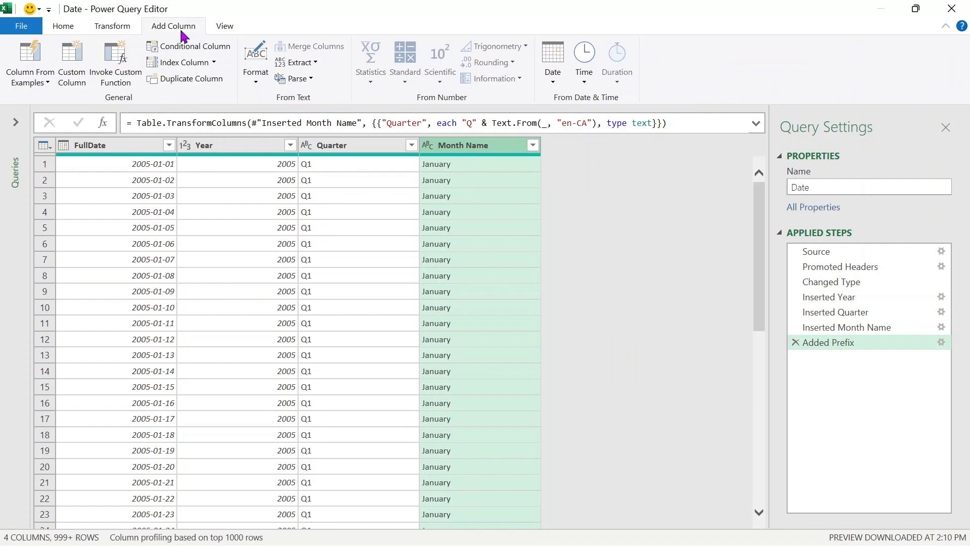
left_click(116, 34)
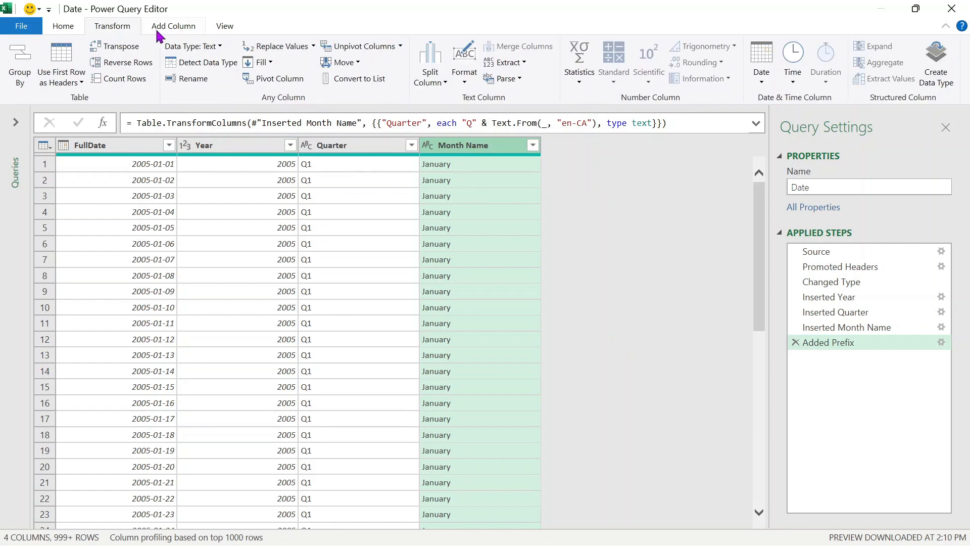
left_click(172, 31)
left_click(124, 28)
left_click(180, 29)
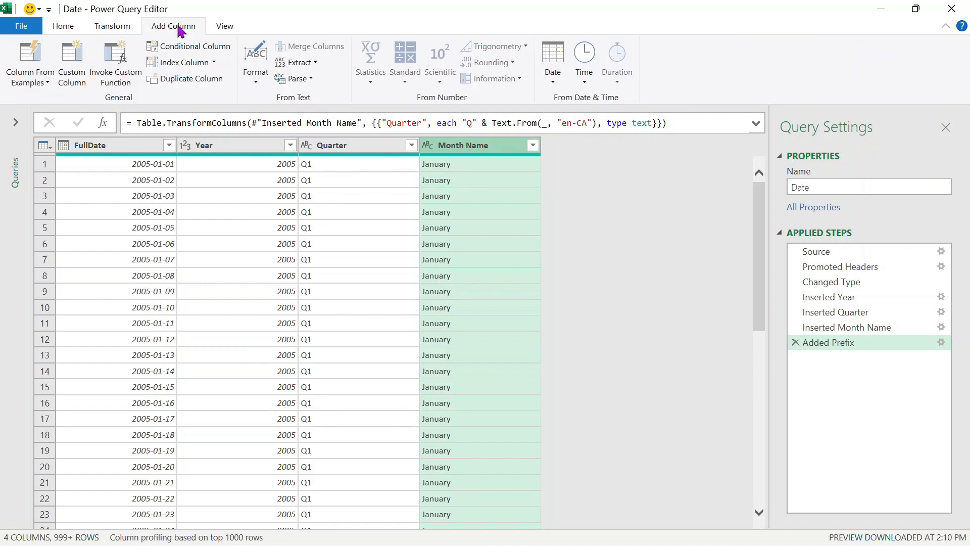
left_click(119, 31)
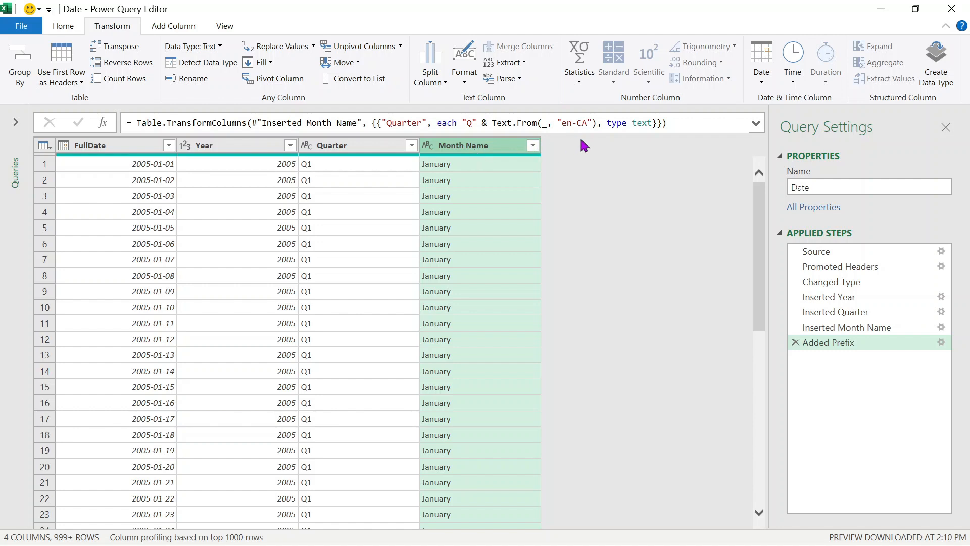
left_click(194, 30)
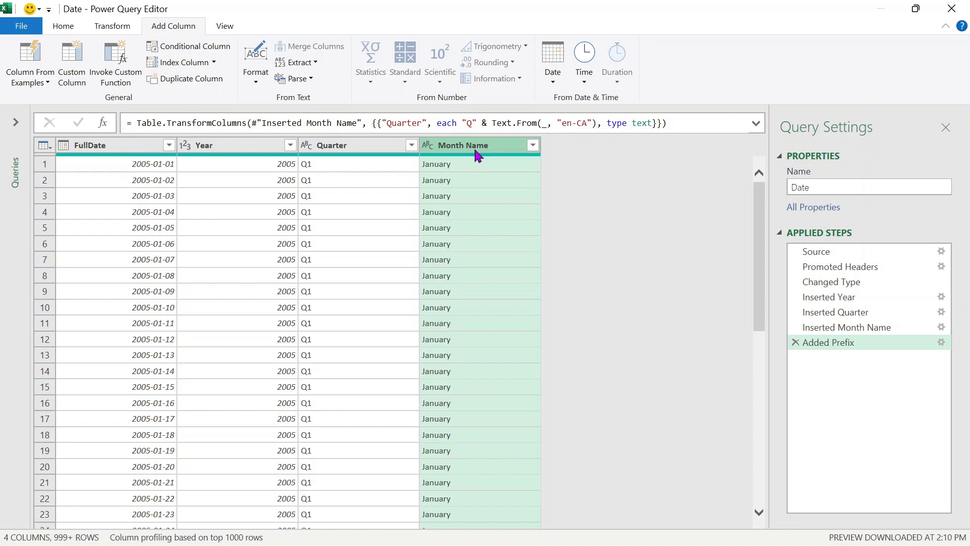
left_click(303, 62)
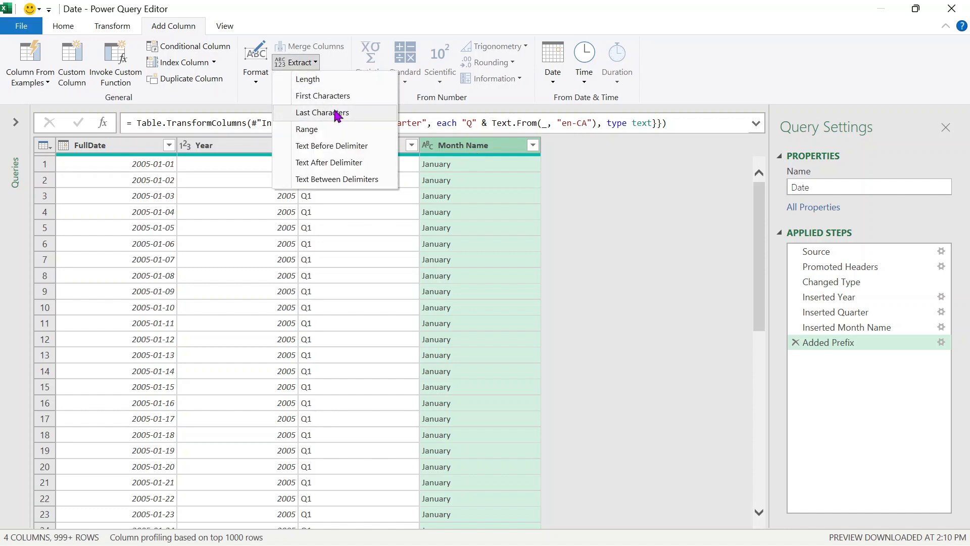
left_click(346, 97)
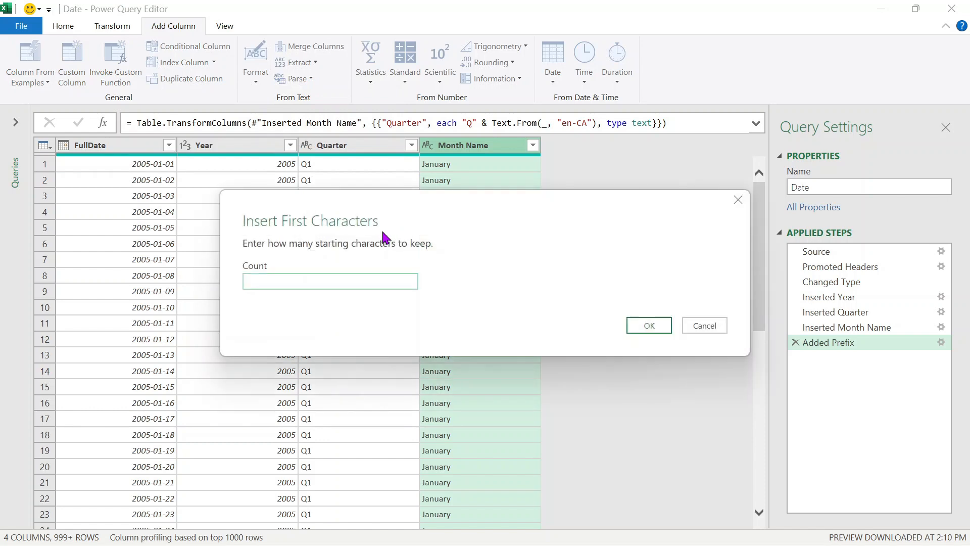
type("3")
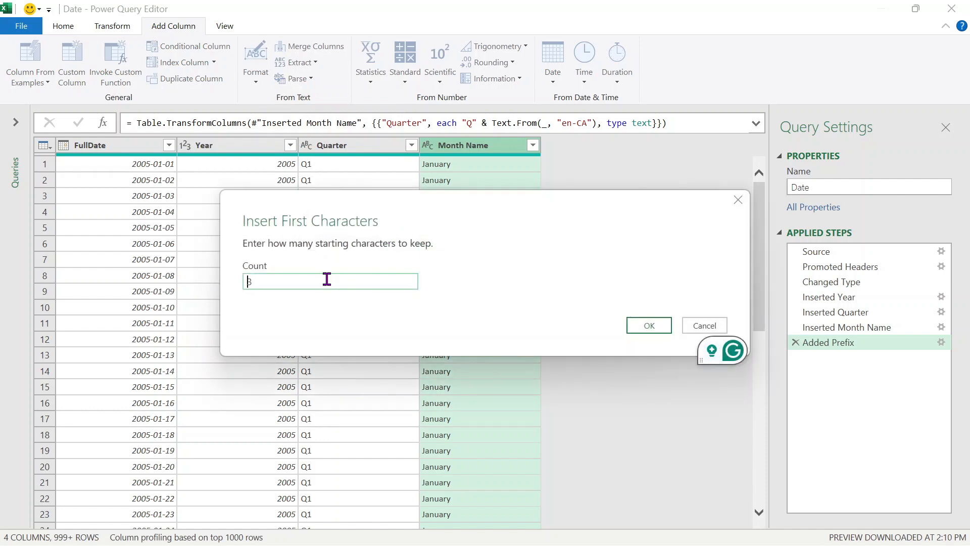
left_click(649, 324)
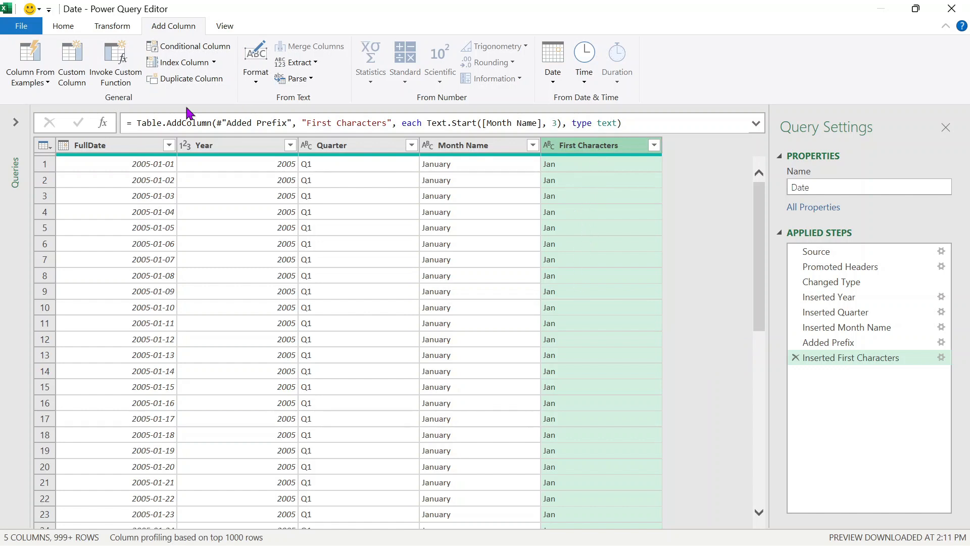
- Delete the First Characters column and trim Month Name in place to 3 characters
right_click(580, 157)
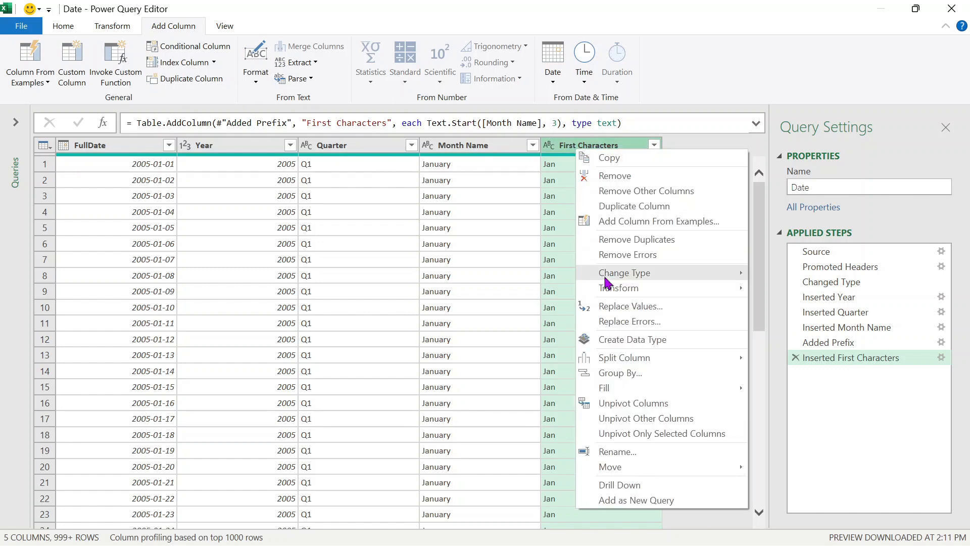
left_click(498, 147)
right_click(588, 150)
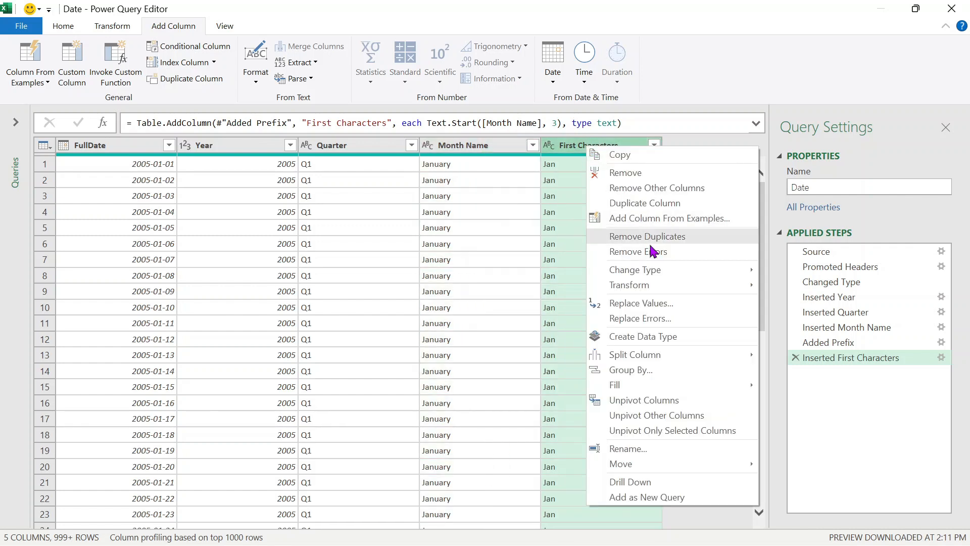
left_click(655, 174)
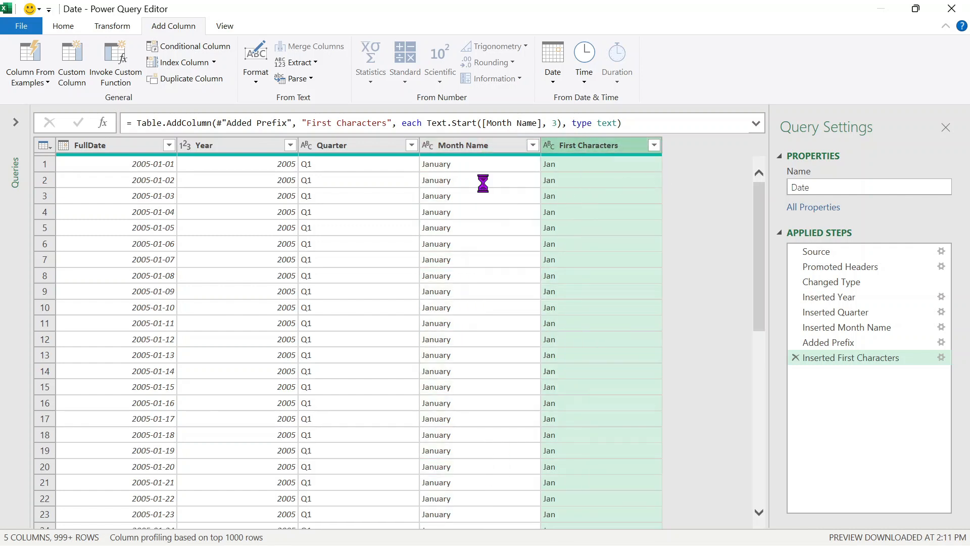
left_click(138, 26)
left_click(491, 65)
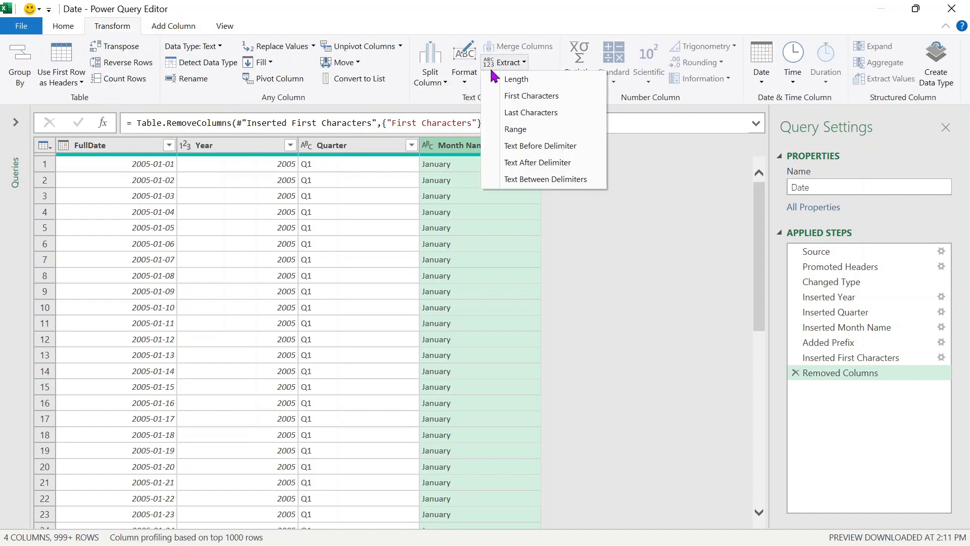
left_click(546, 96)
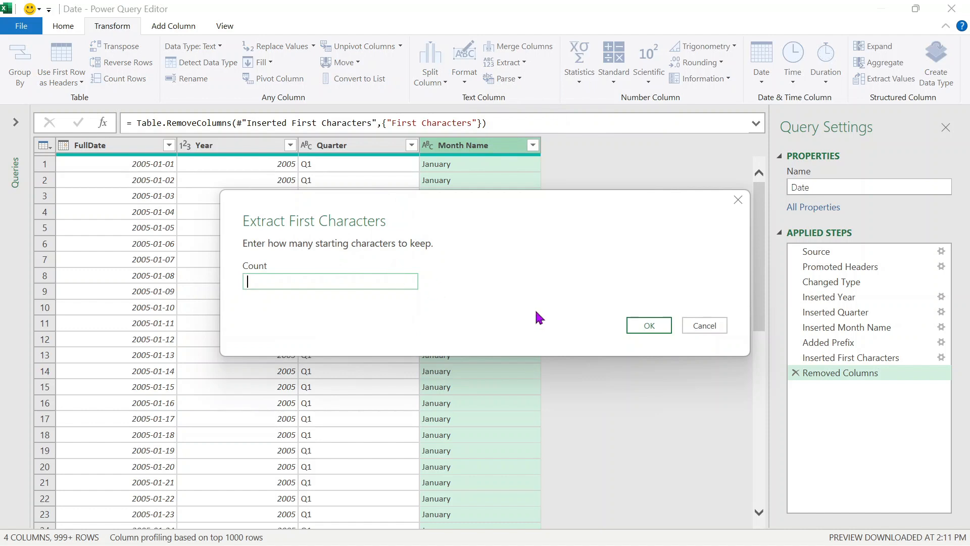
type("3")
left_click(657, 324)
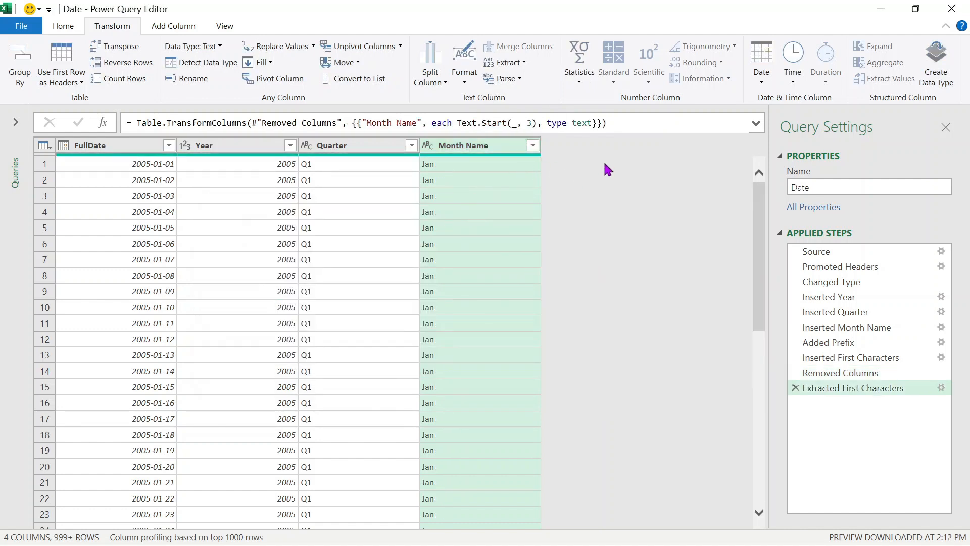
- Load the Date query as a connection only into the data model
scroll(269, 78, "up", 1)
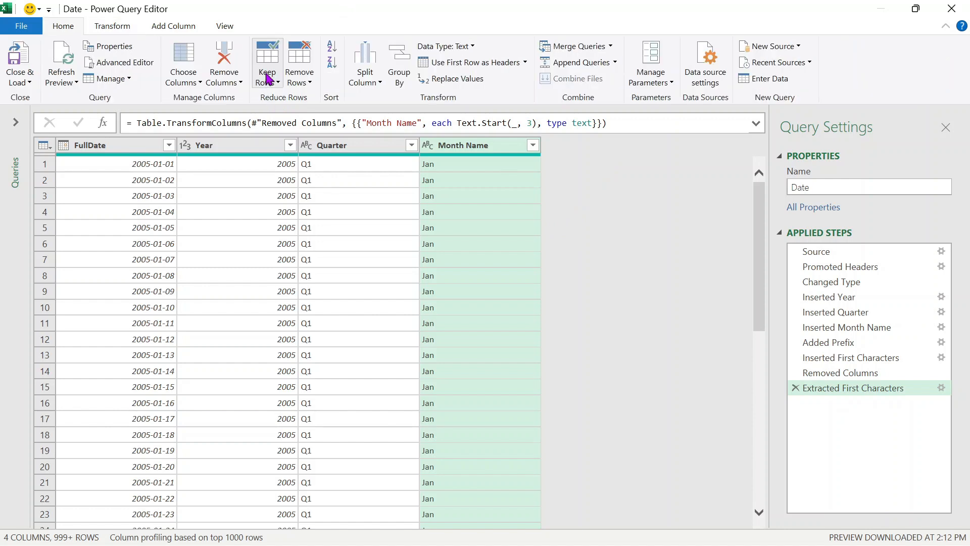
left_click(22, 82)
left_click(93, 115)
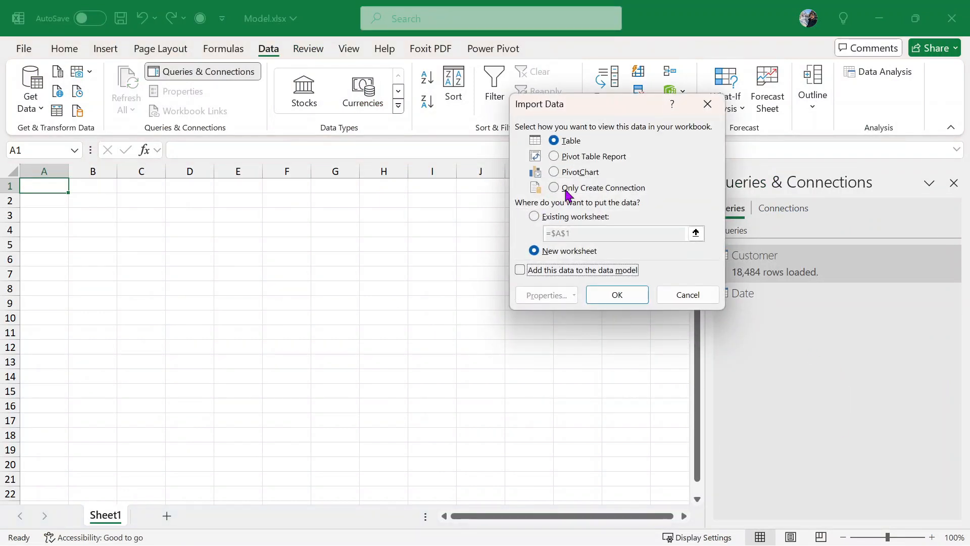
left_click(566, 190)
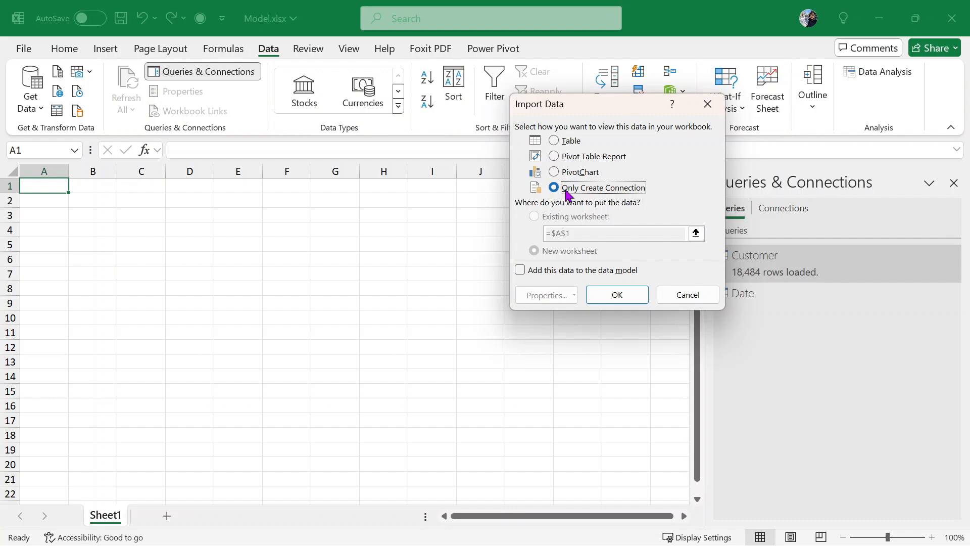
left_click(579, 274)
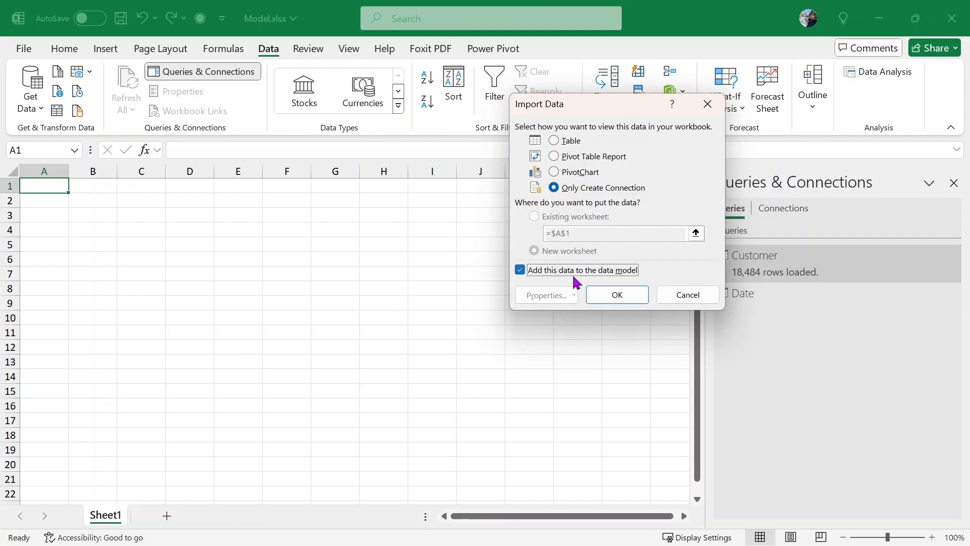
left_click(613, 294)
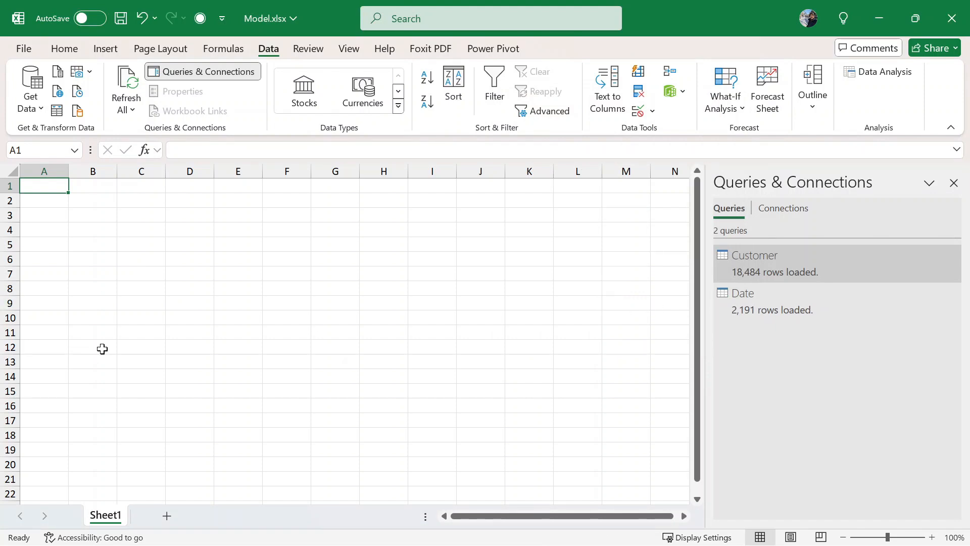
- Review the Date query's Load To settings and cancel without changes
right_click(819, 302)
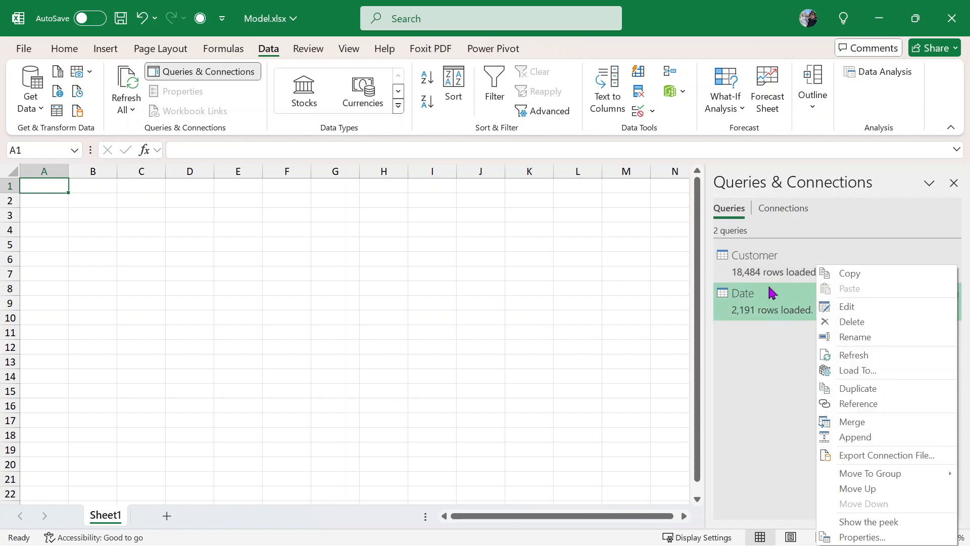
left_click(874, 372)
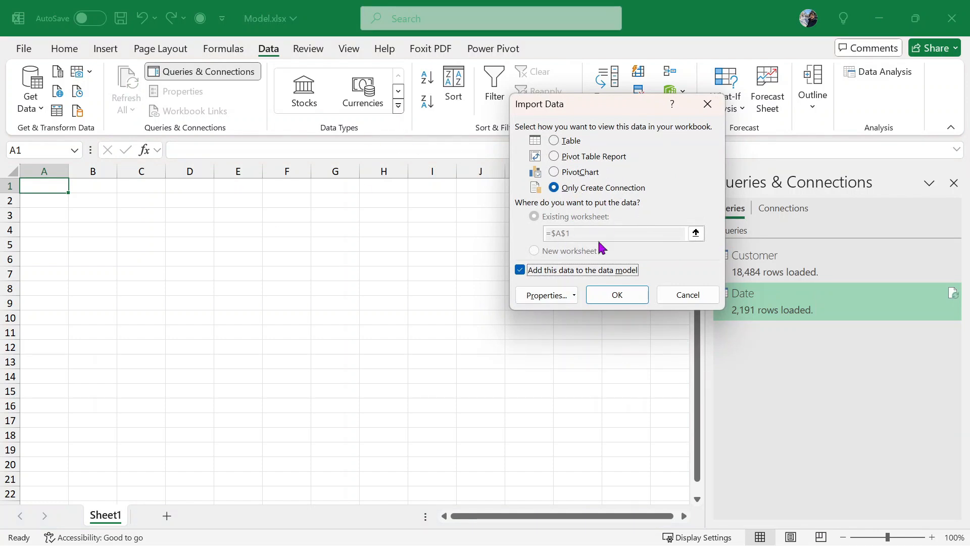
left_click(687, 298)
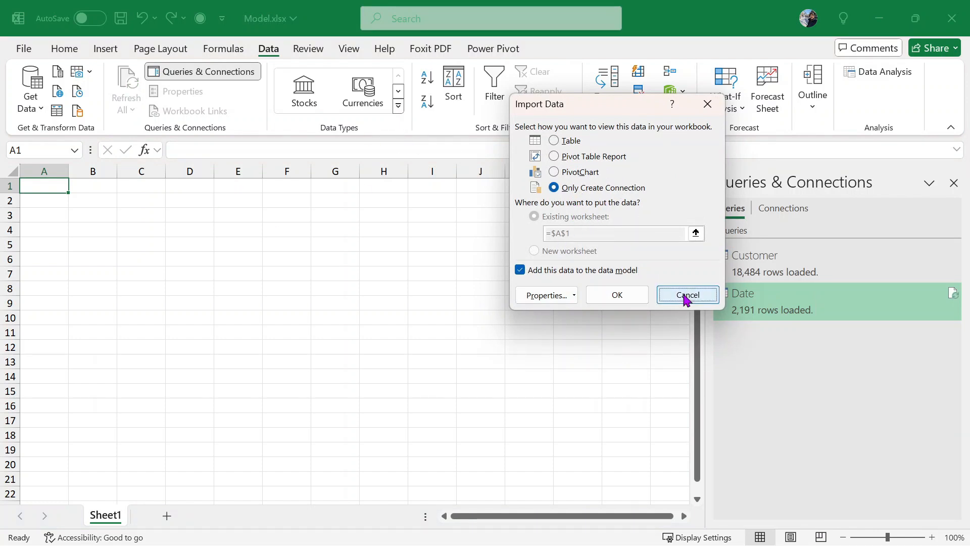
- Import Geography.csv from Text/CSV
left_click(28, 108)
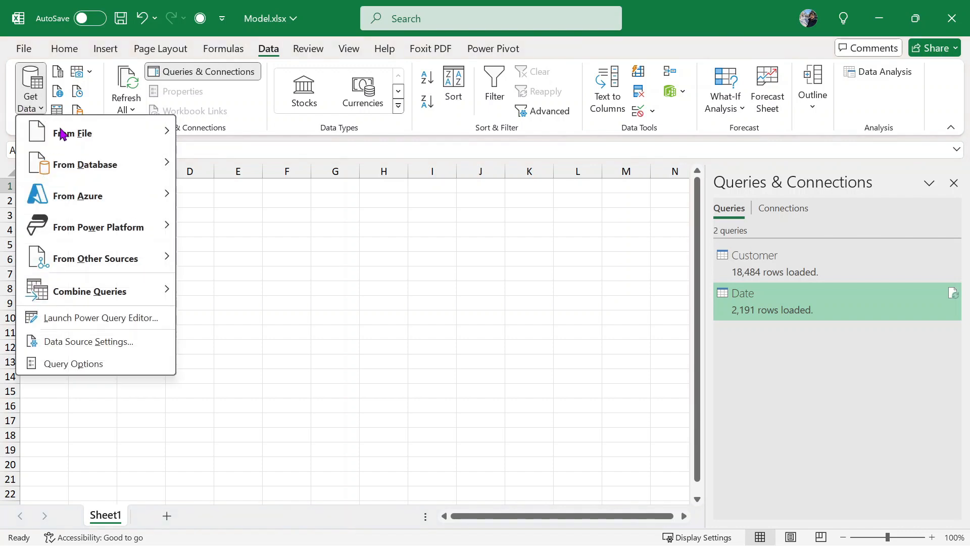
mouse_move(134, 147)
left_click(265, 146)
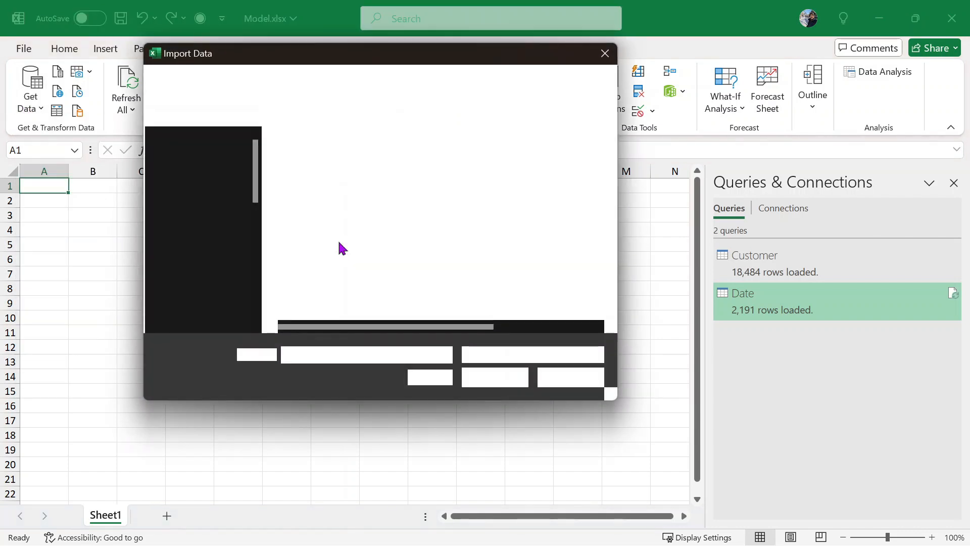
left_click(340, 207)
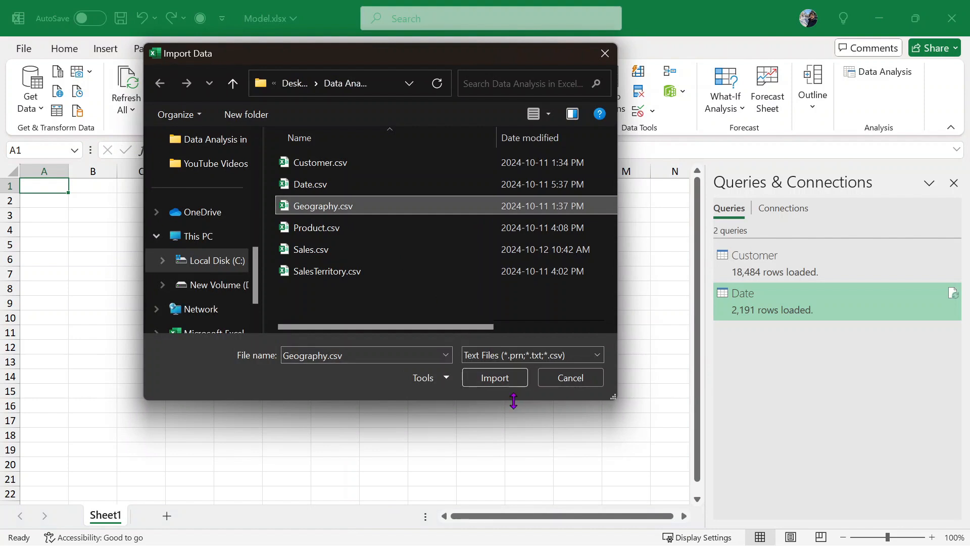
left_click(499, 382)
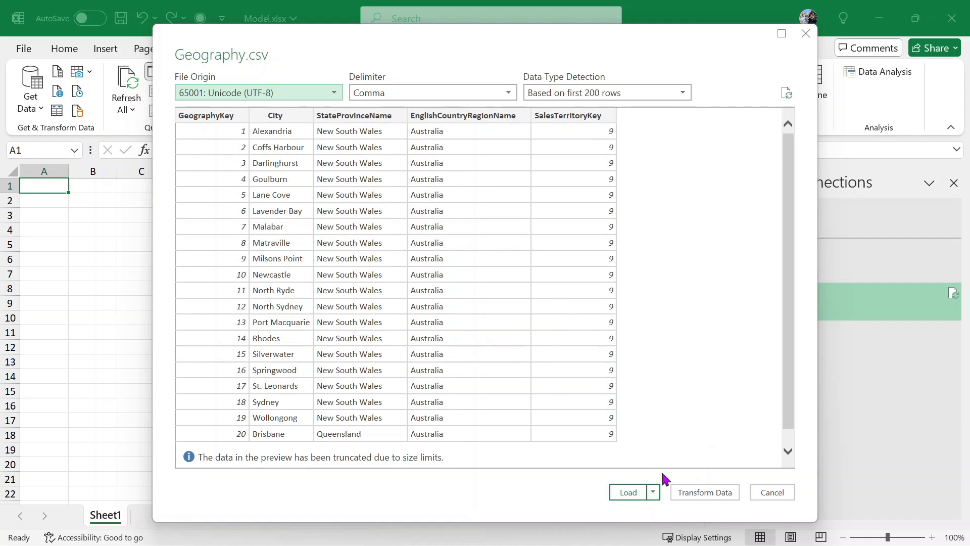
- Load Geography as a connection only, added to the Data Model
left_click(652, 492)
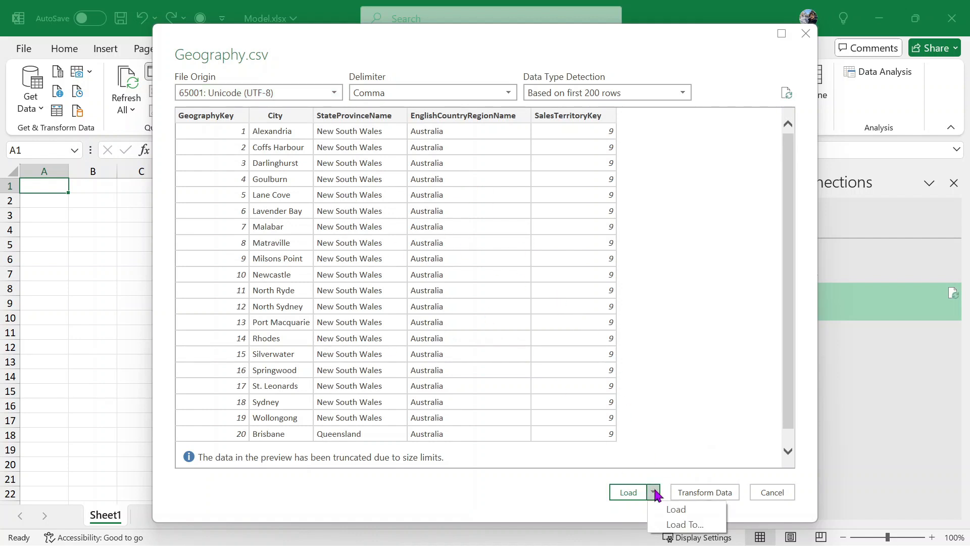
left_click(685, 525)
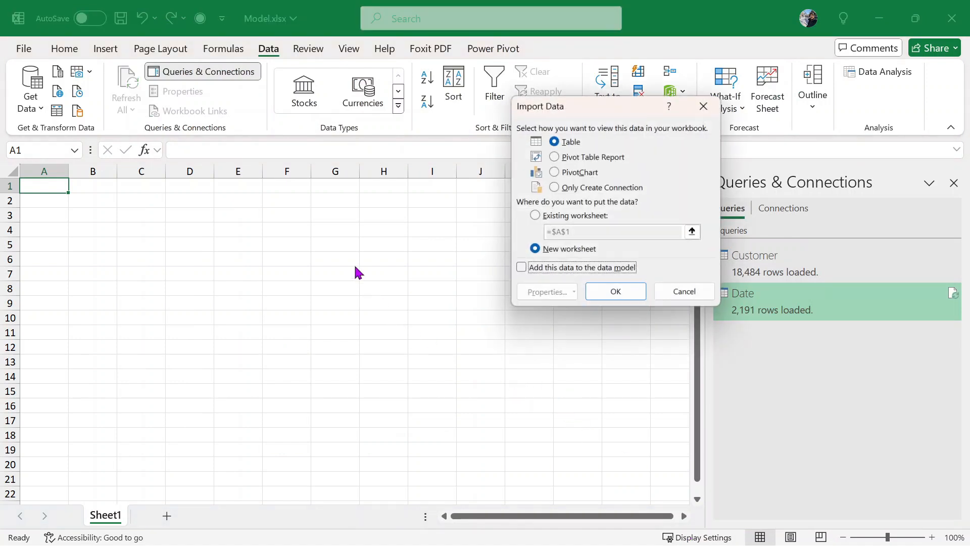
left_click(599, 190)
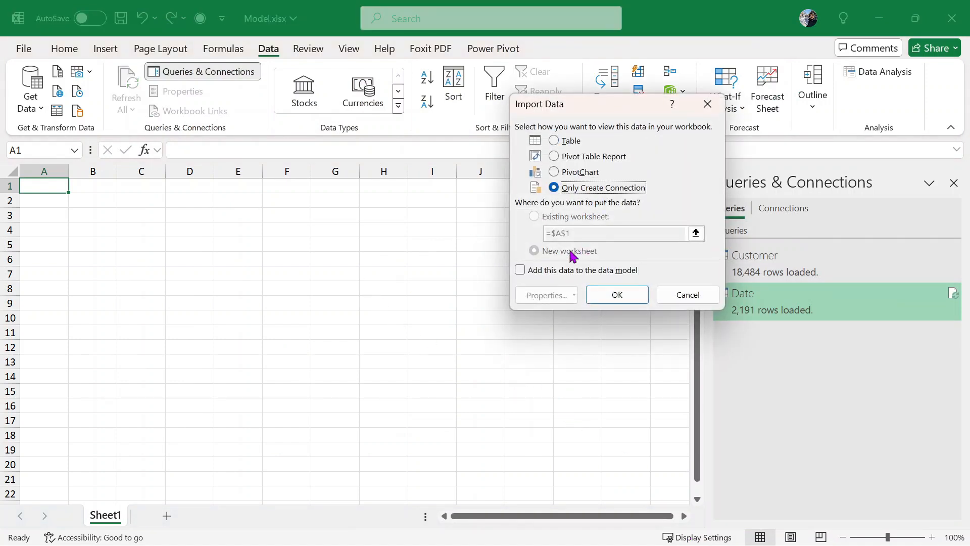
left_click(545, 271)
left_click(613, 302)
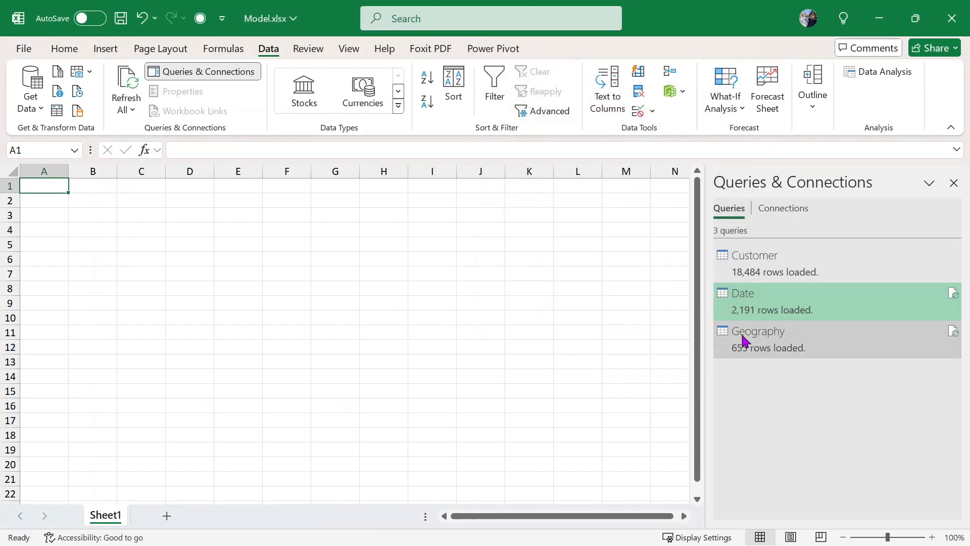
- Open the Geography query in Power Query Editor to view its 5 columns and 655 rows
mouse_move(742, 341)
mouse_move(795, 341)
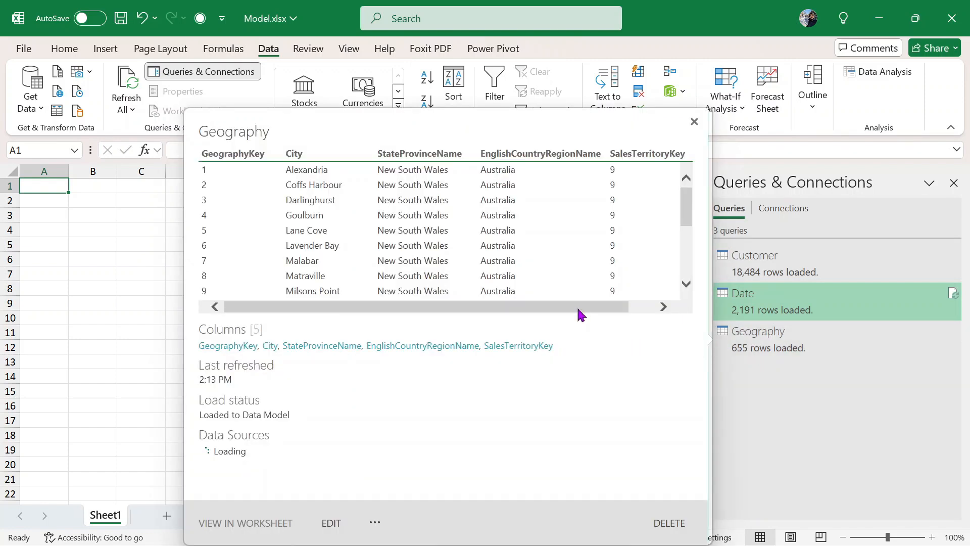
left_click_drag(593, 304, 522, 293)
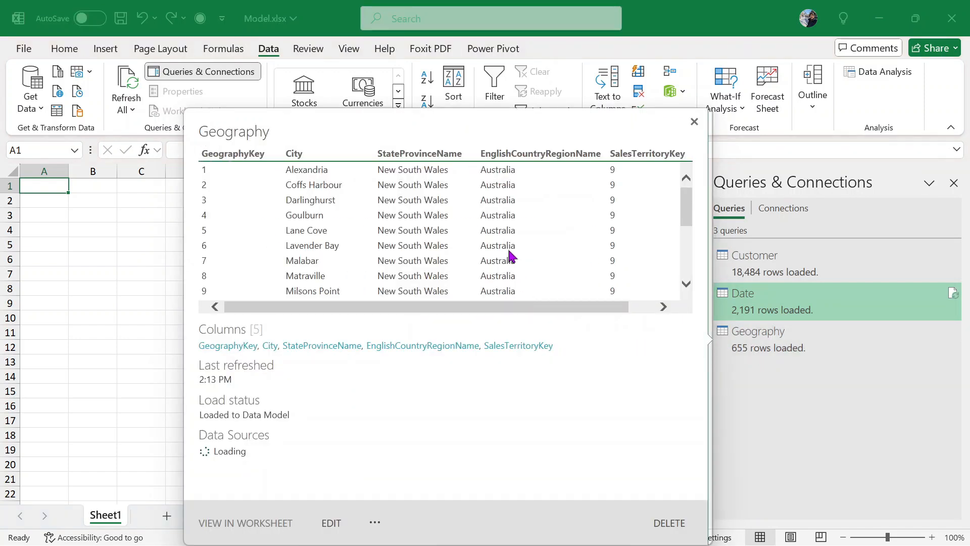
scroll(535, 233, "down", 4)
double_click(762, 341)
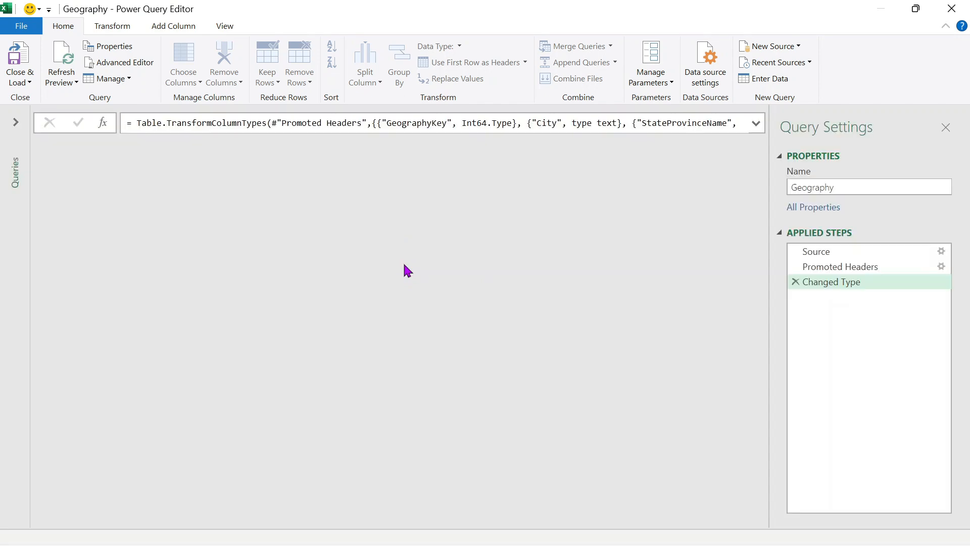
scroll(325, 253, "down", 2)
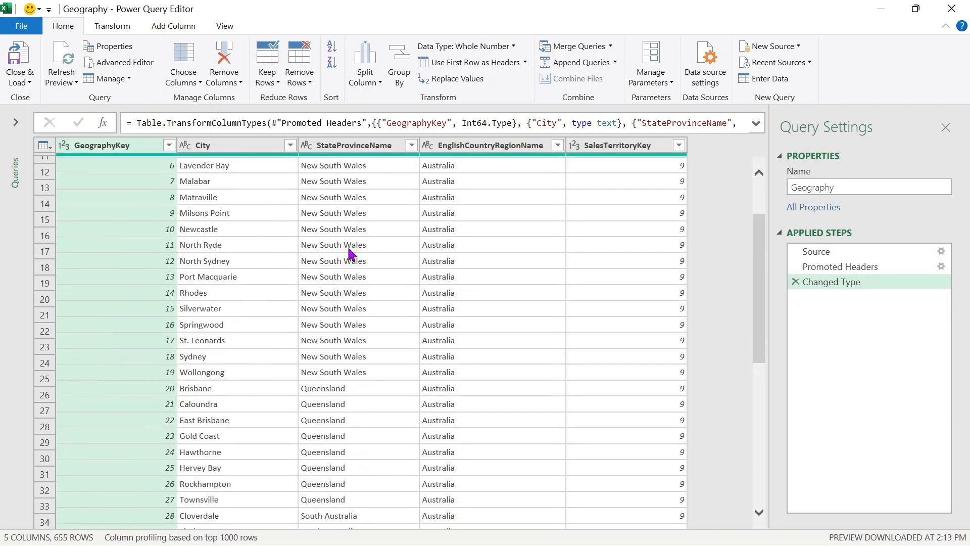
scroll(354, 253, "up", 2)
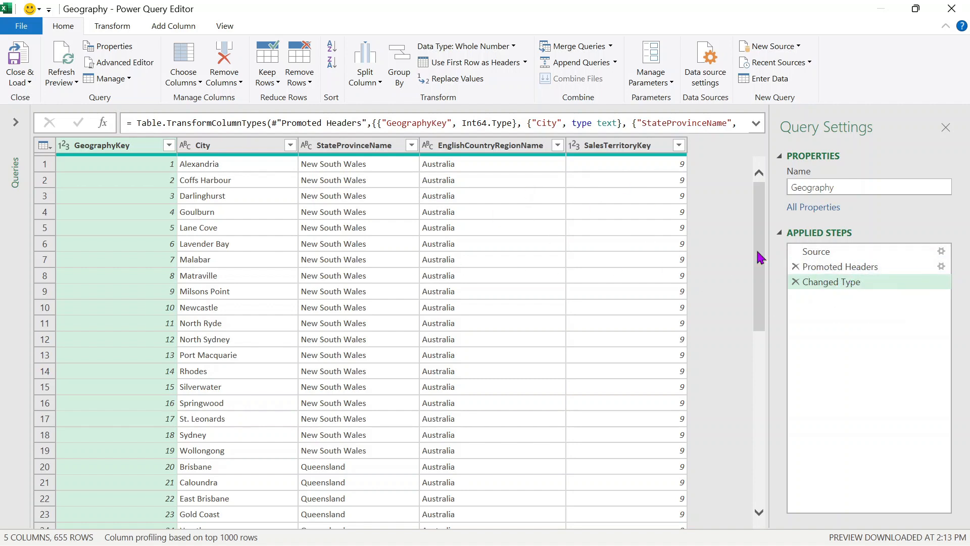
- Close & Load the Geography query, then reopen the Date query and Close & Load it
left_click(14, 68)
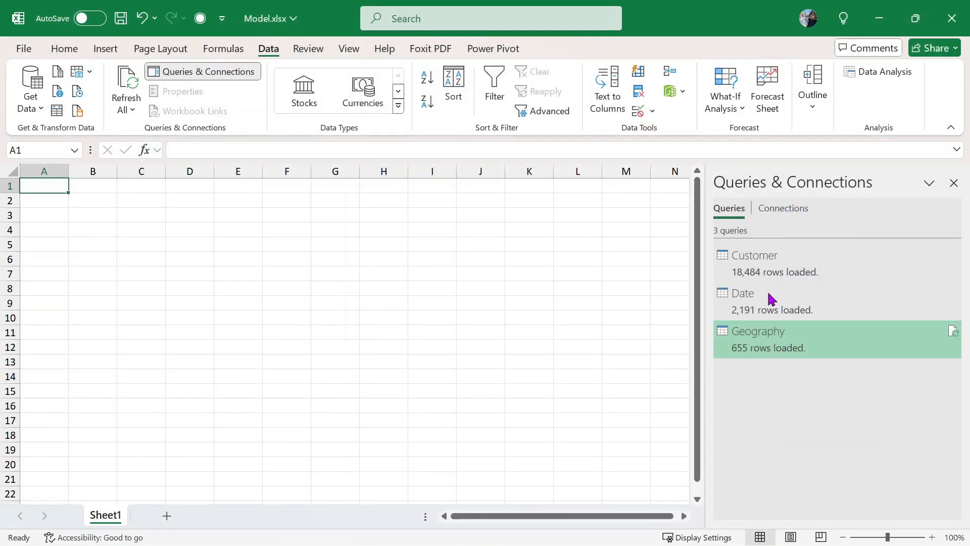
double_click(773, 299)
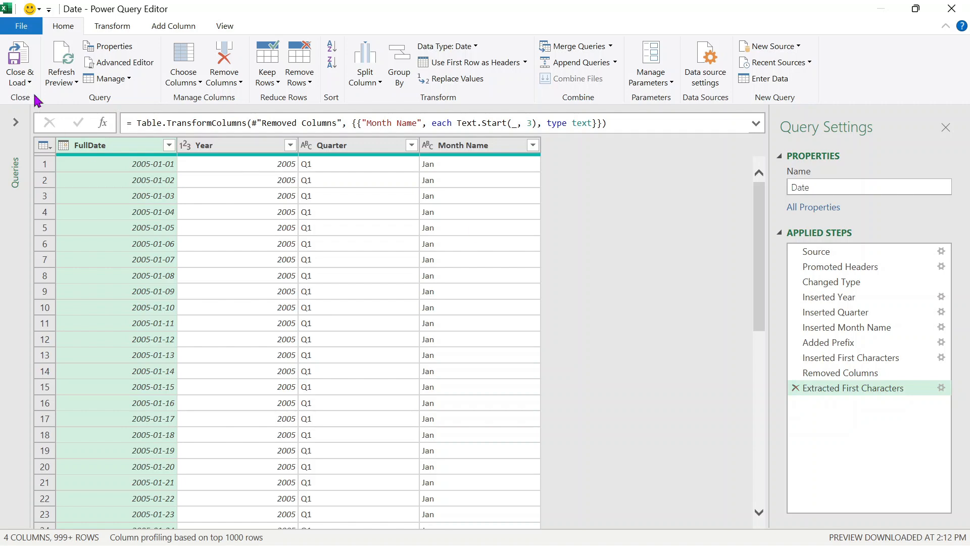
left_click(17, 61)
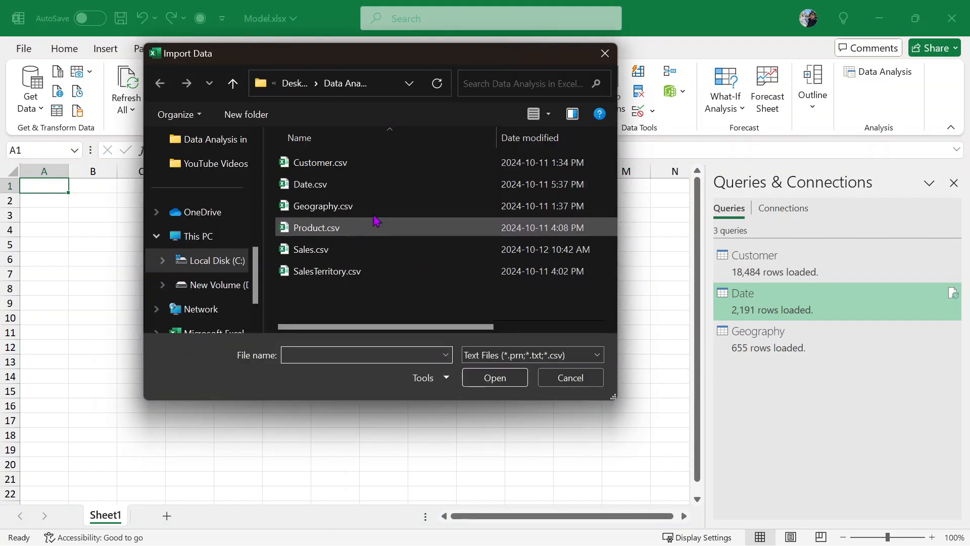
- Import Product.csv and send it to Power Query Editor for transformation
left_click(337, 226)
left_click(495, 377)
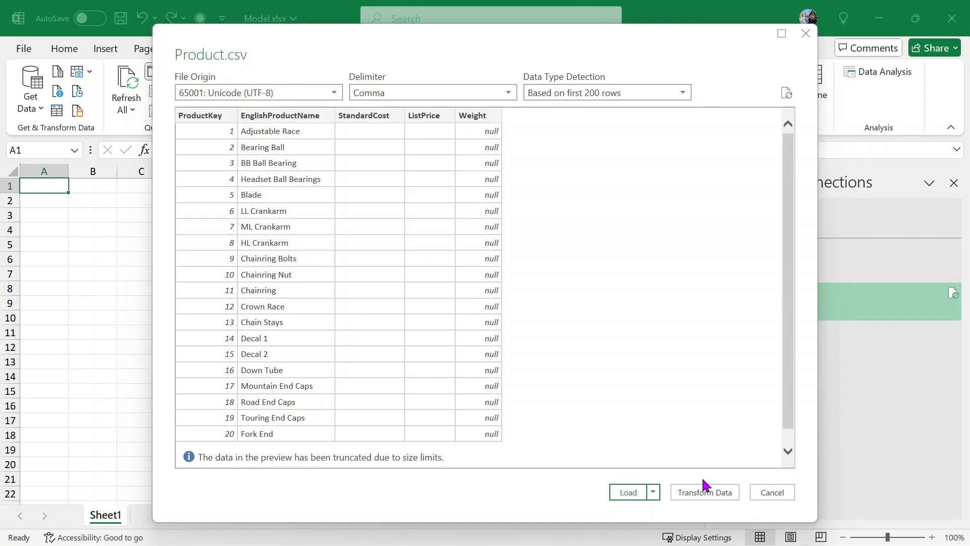
left_click(706, 494)
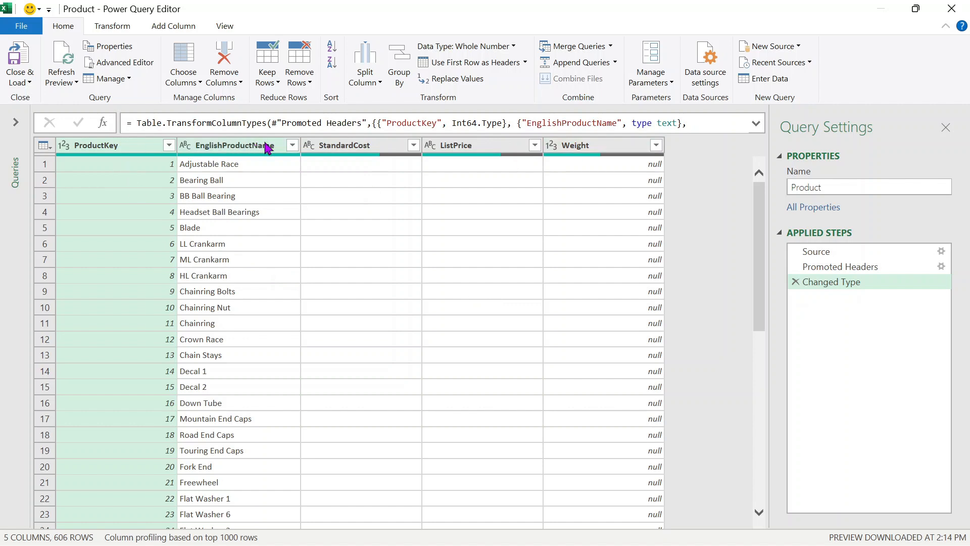
- Rename the EnglishProductName column to ProductName
left_click(251, 151)
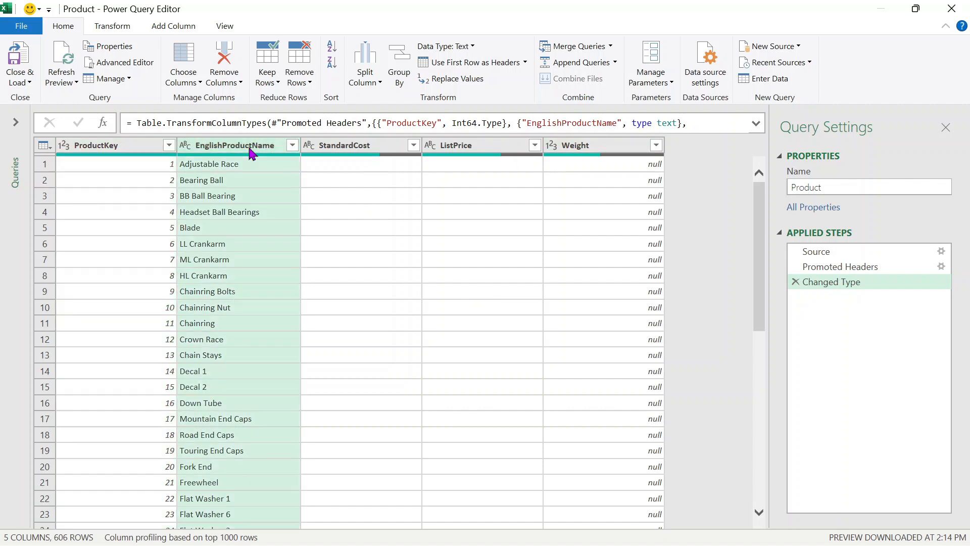
right_click(250, 151)
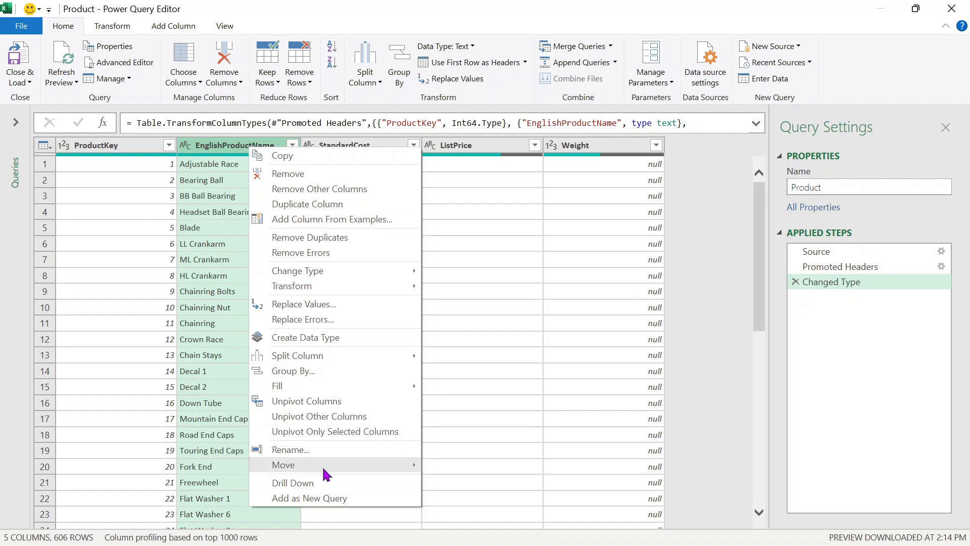
key("Escape")
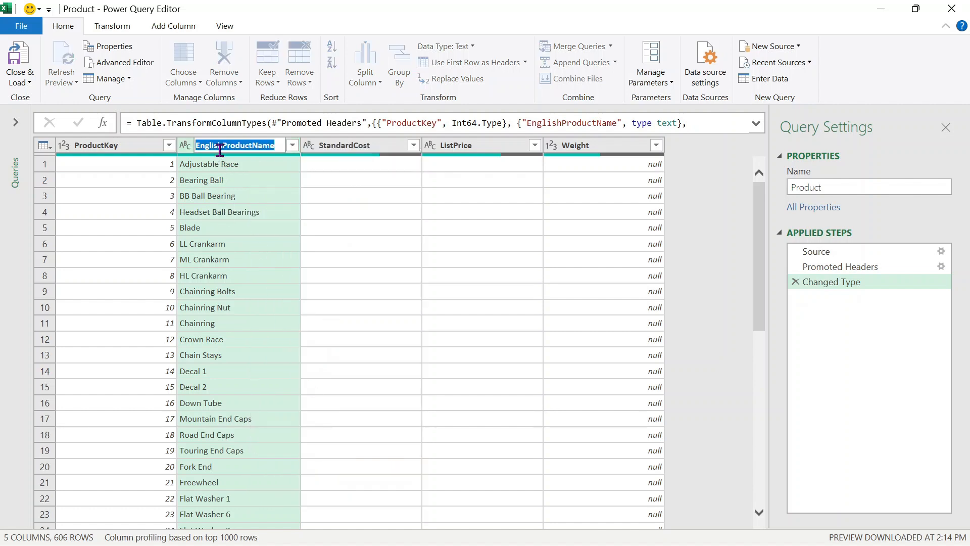
left_click(219, 146)
key("BackSpace")
key("BackSpace")
key("BackSpace")
key("BackSpace")
key("BackSpace")
key("BackSpace")
key("BackSpace")
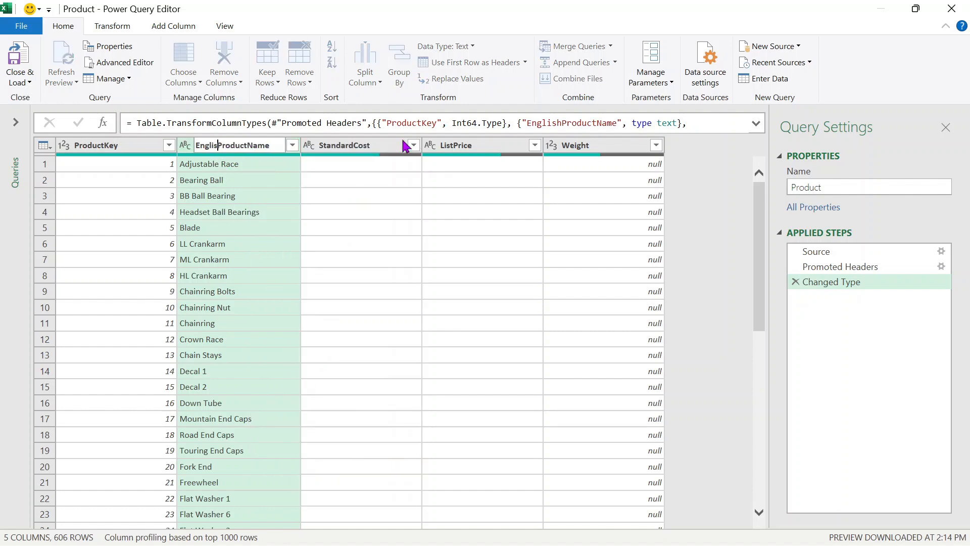
key("Return")
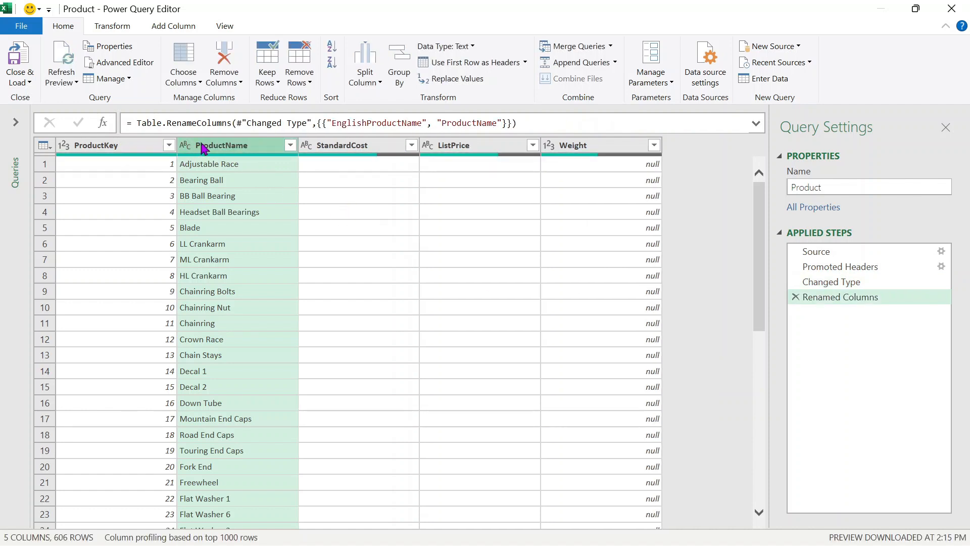
- Select ProductKey together with ProductName and bring up the Choose Columns options
left_click(130, 146, "ctrl")
right_click(130, 152)
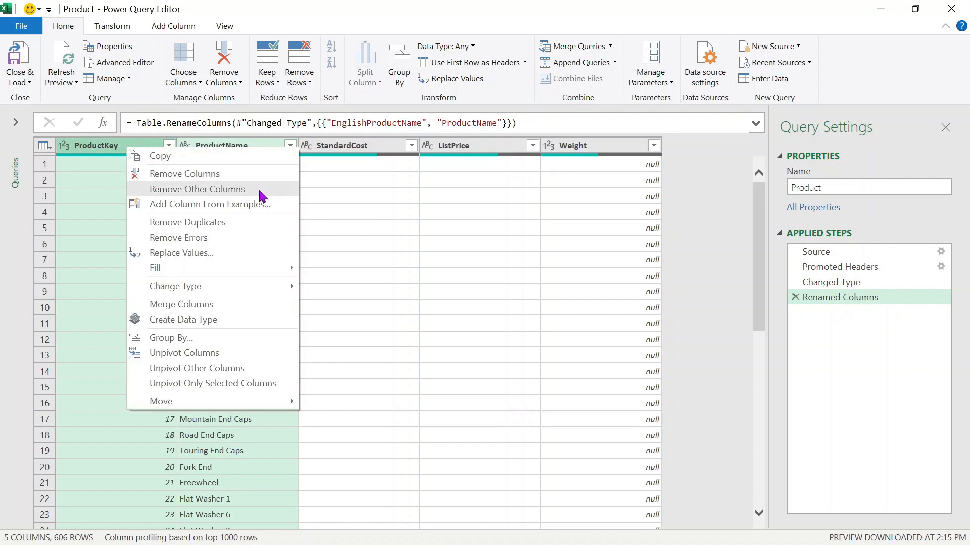
left_click(454, 213)
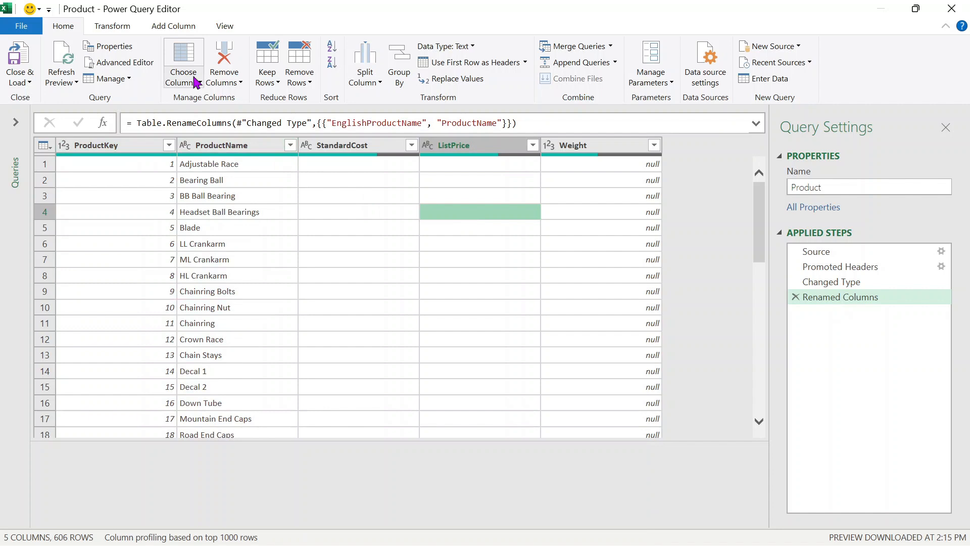
left_click(196, 82)
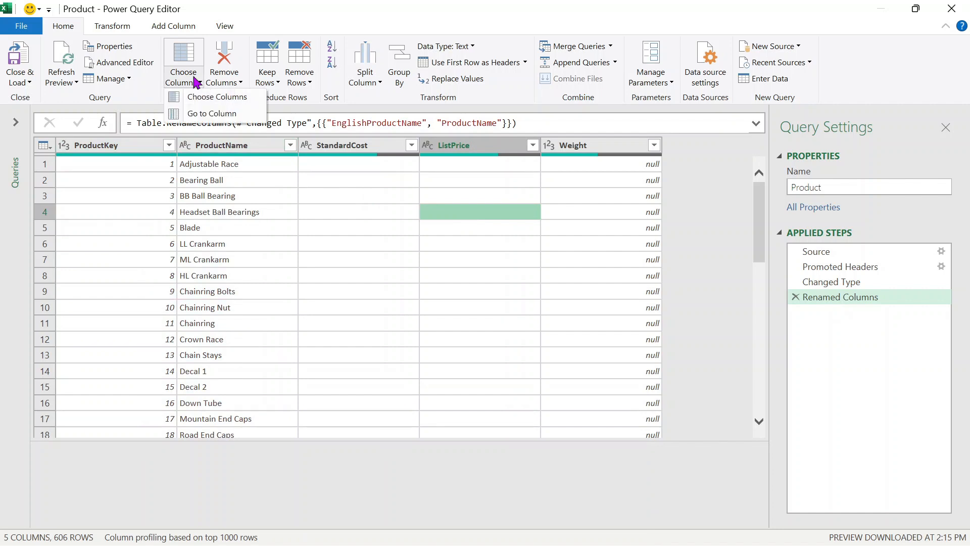
- Keep only ProductKey and ProductName by dropping StandardCost, ListPrice and Weight
left_click(238, 101)
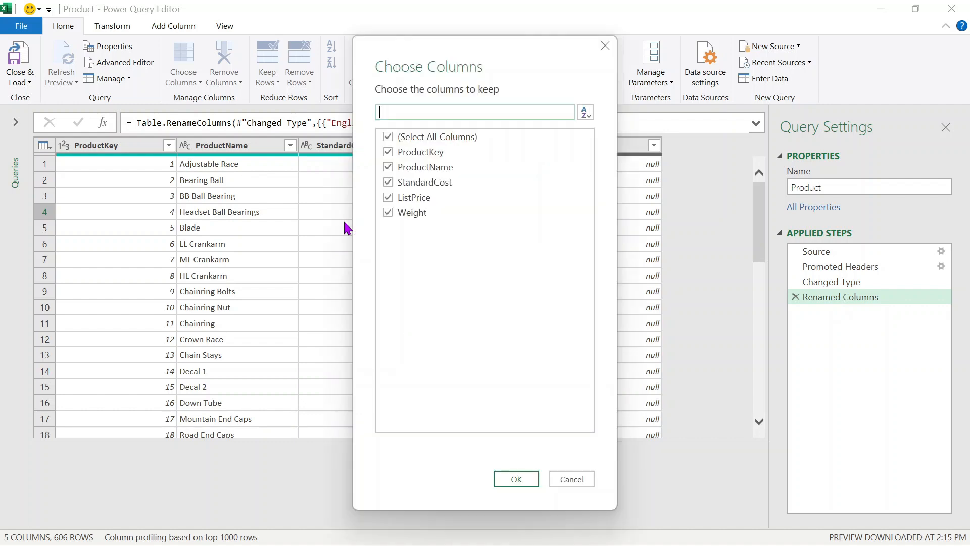
left_click(389, 184)
left_click(393, 198)
left_click(390, 214)
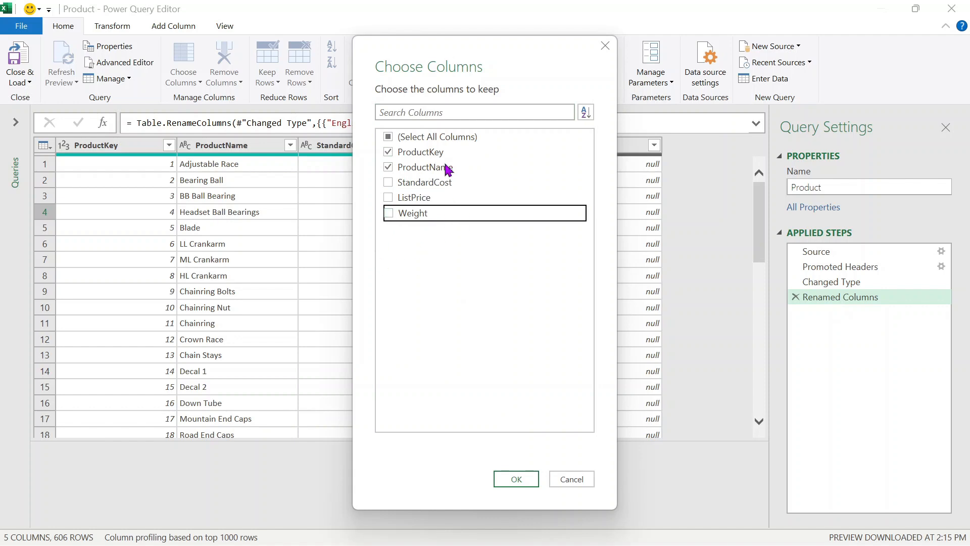
left_click(535, 478)
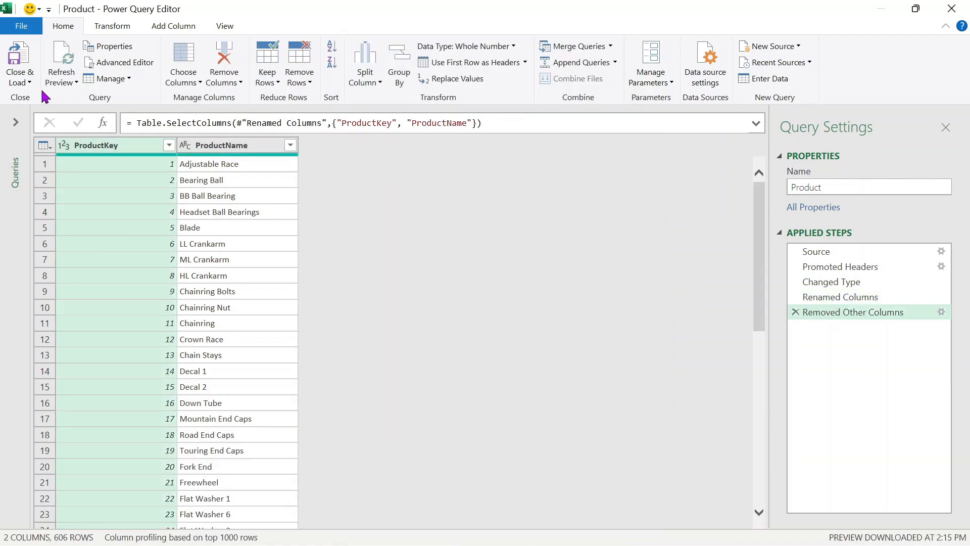
- Load Product as a connection only added to the Data Model, then start a Text/CSV import
left_click(21, 83)
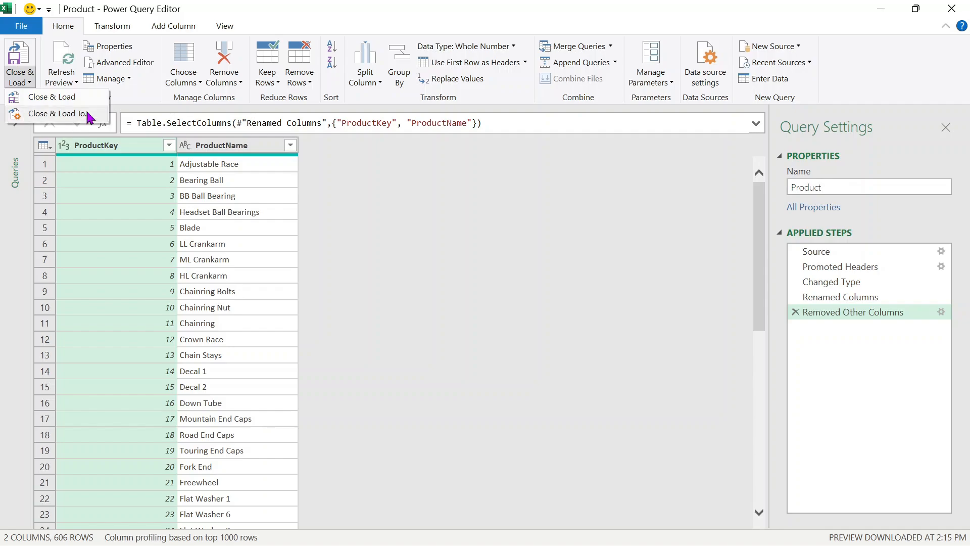
left_click(76, 112)
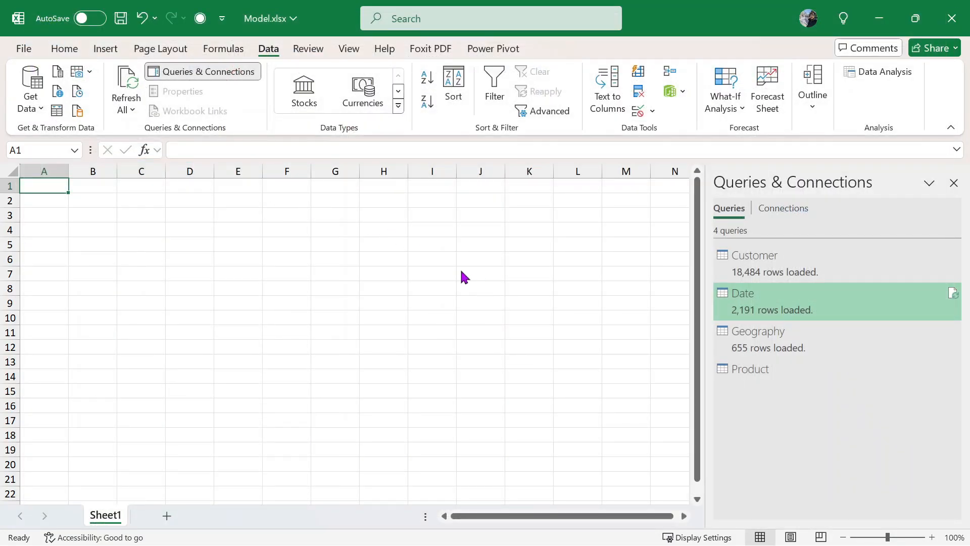
left_click(598, 191)
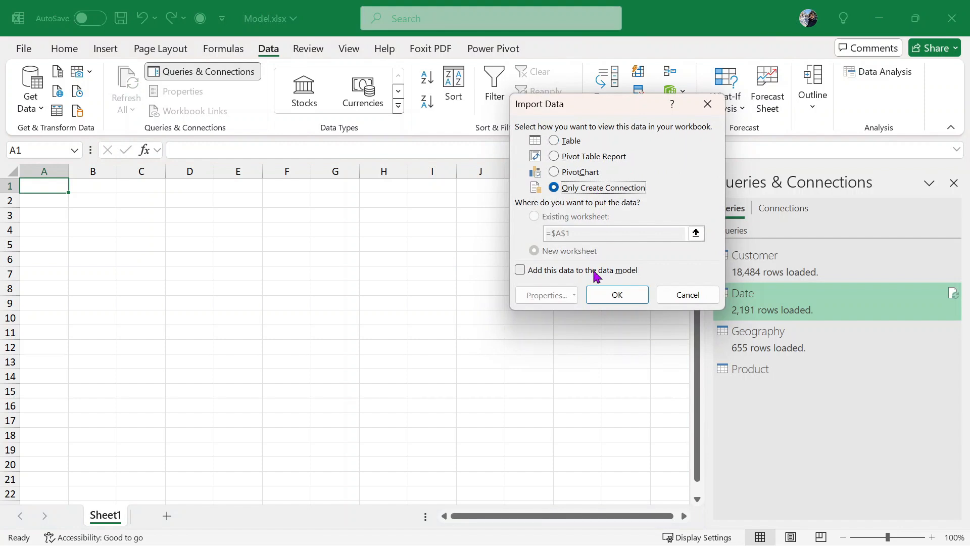
left_click(596, 270)
left_click(617, 294)
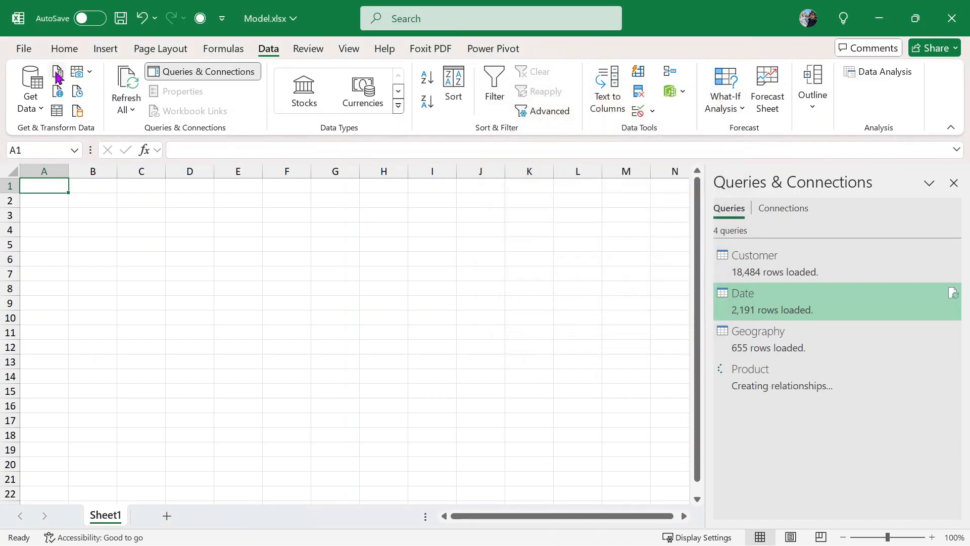
left_click(58, 74)
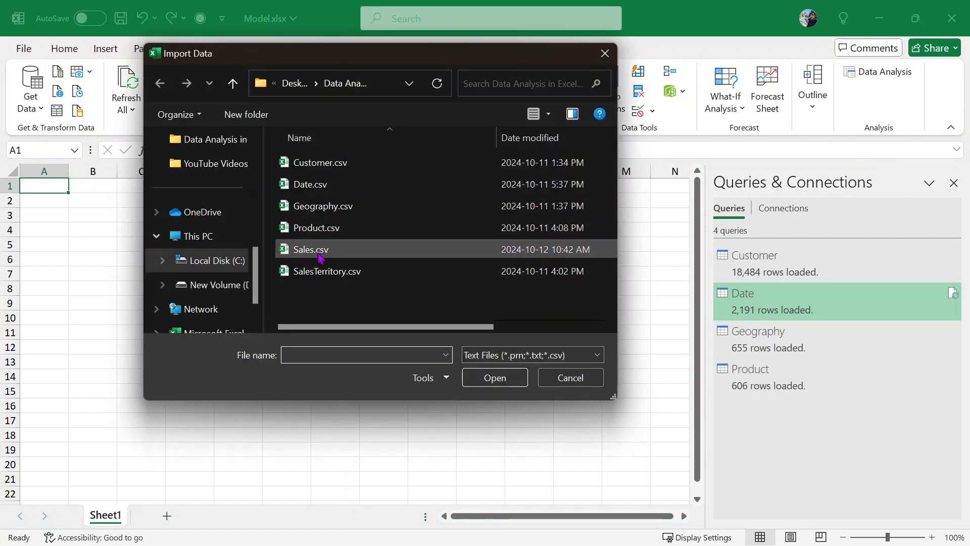
- Import Sales.csv and open it in Power Query Editor for transforming
left_click(320, 253)
left_click(504, 381)
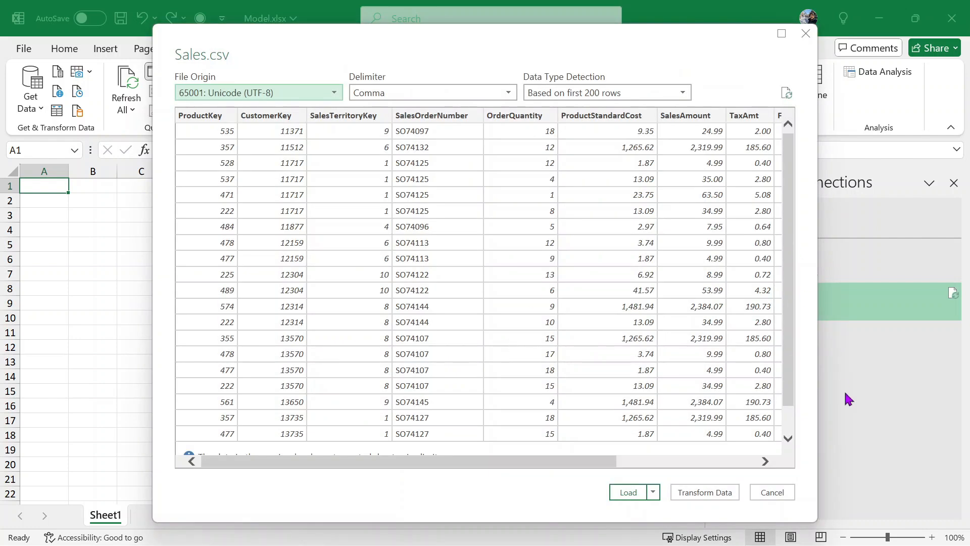
left_click(708, 493)
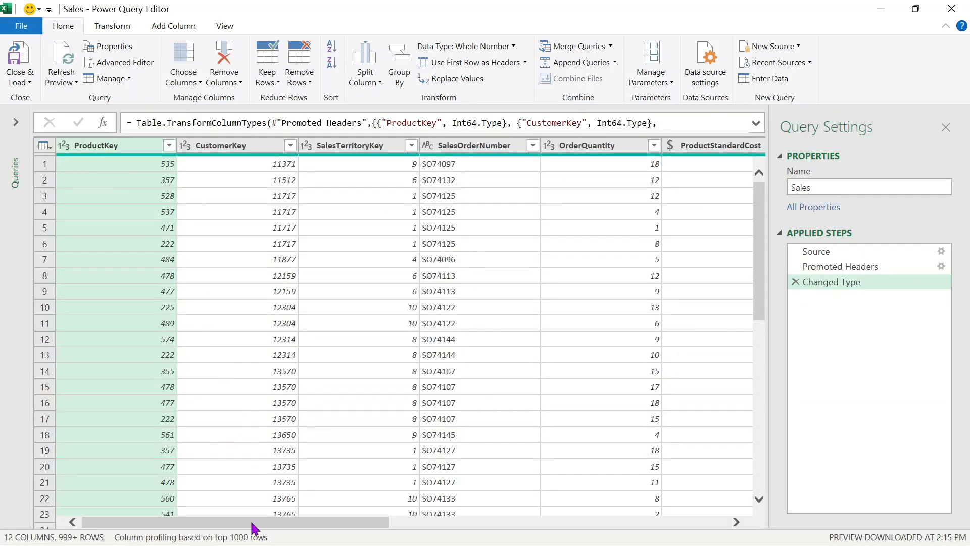
- Remove ShipDate, DueDate, TaxAmt and Freight from Sales, keeping eight columns
left_click_drag(254, 529, 498, 540)
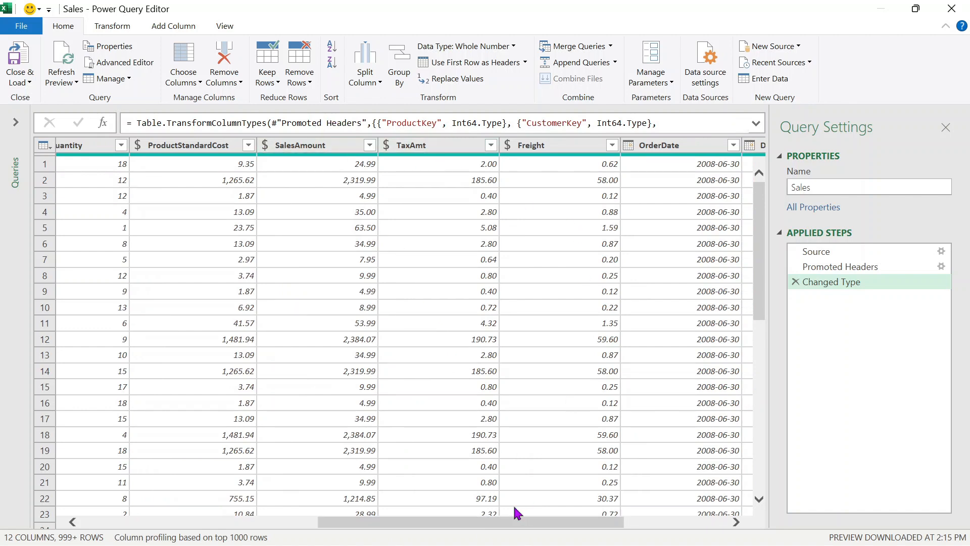
left_click_drag(485, 521, 663, 529)
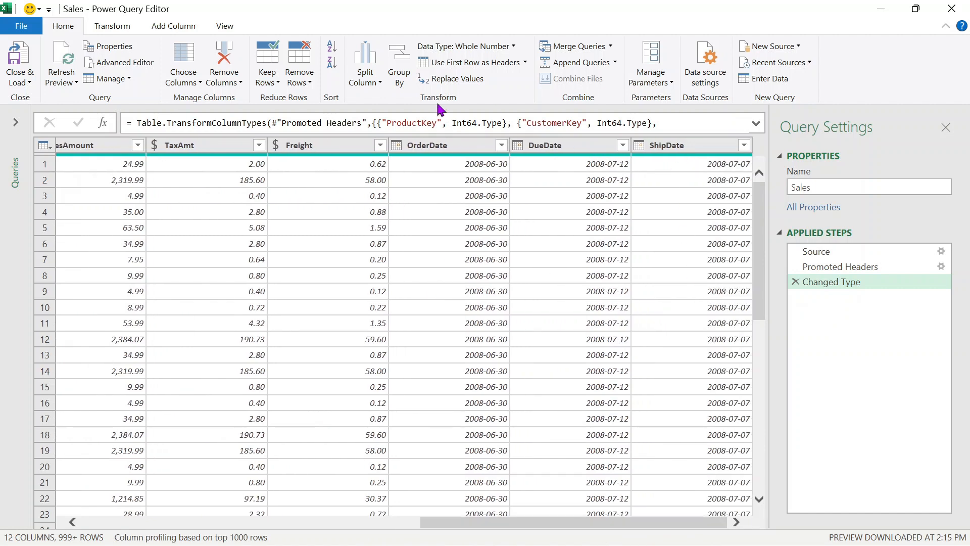
left_click(189, 83)
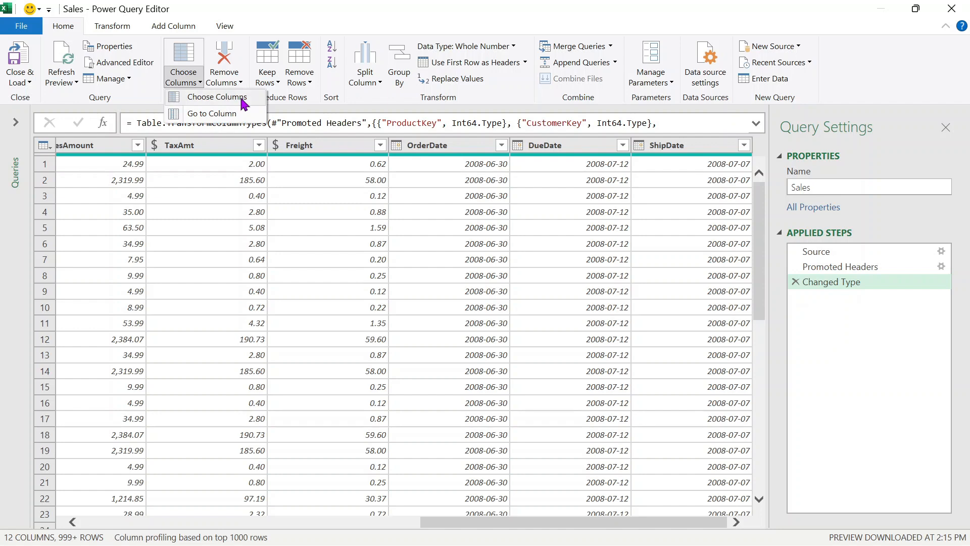
left_click(241, 96)
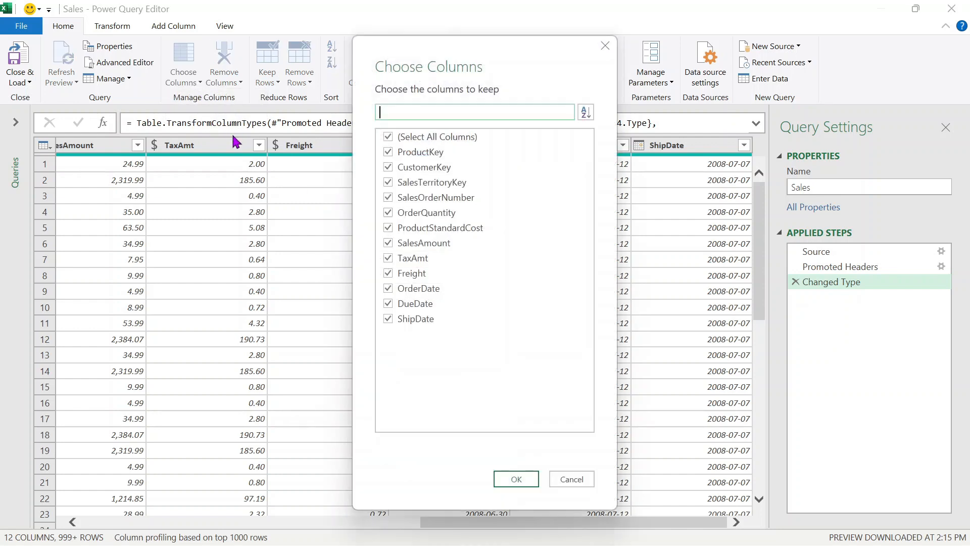
left_click(389, 320)
left_click(392, 305)
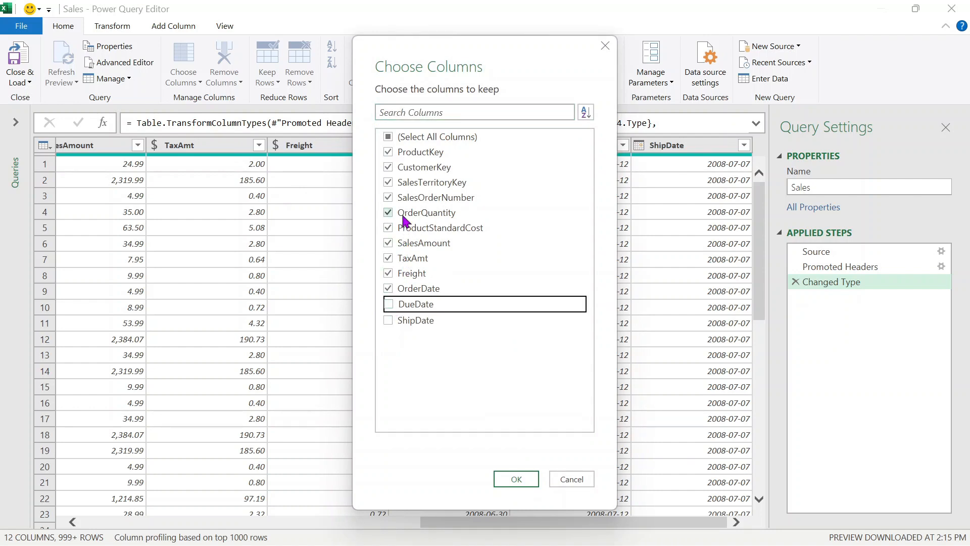
left_click(389, 258)
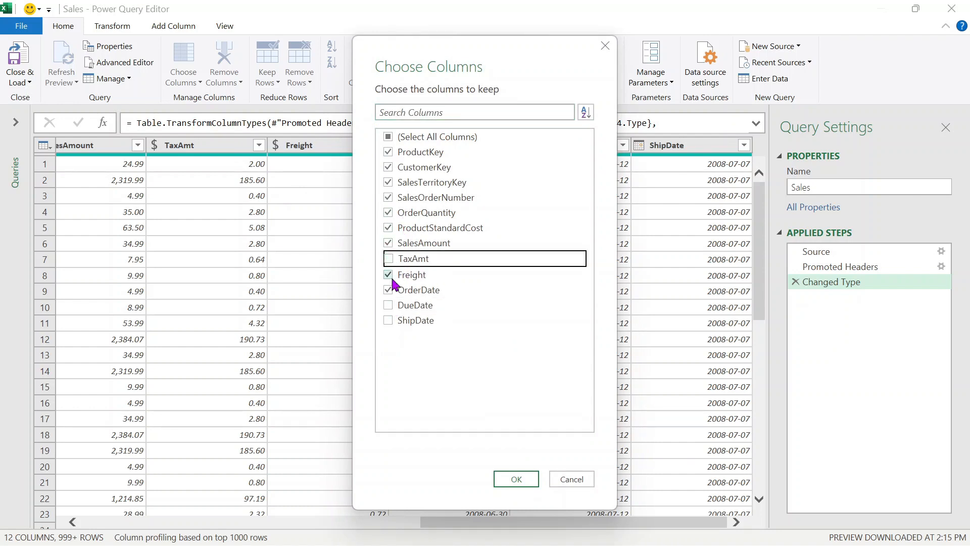
left_click(389, 273)
left_click(536, 480)
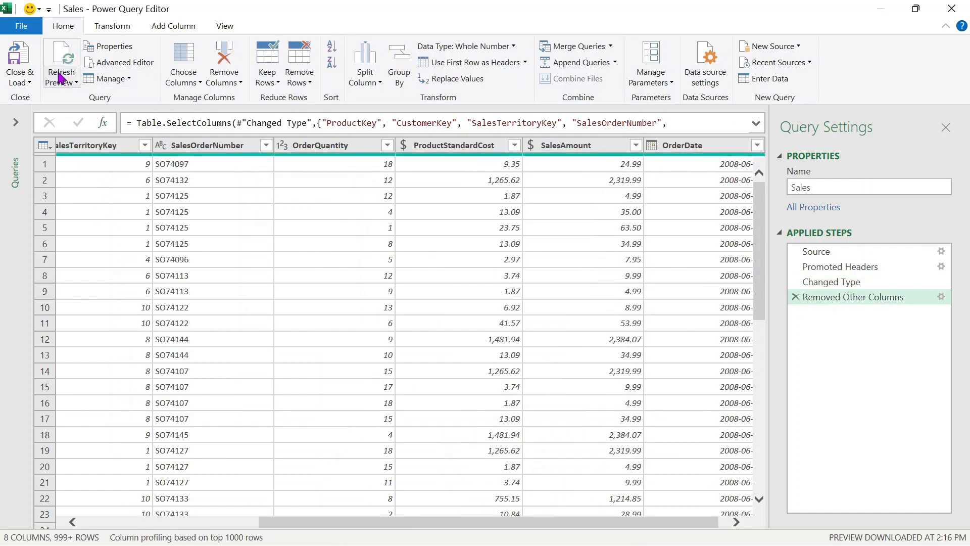
- Load Sales as a connection only added to the Data Model, bringing in 58,189 rows
left_click(20, 82)
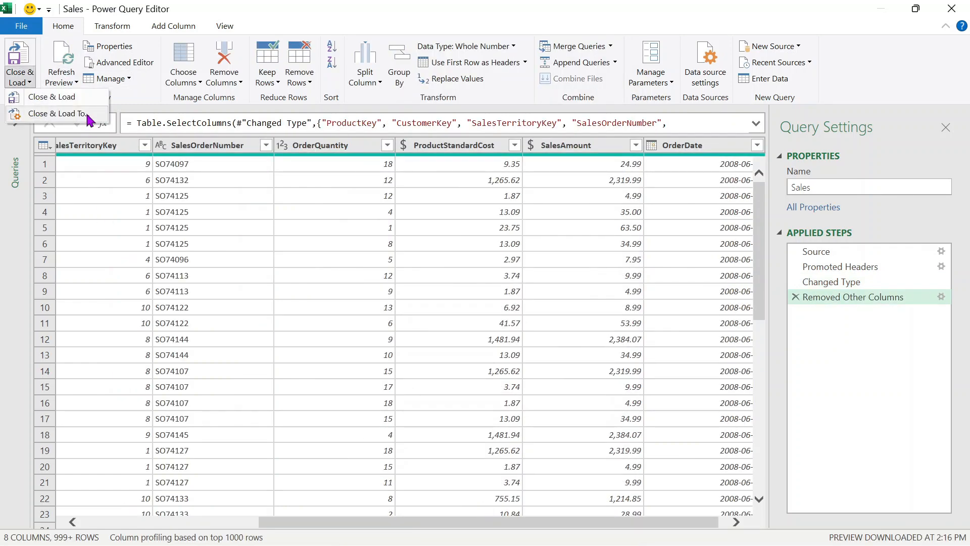
left_click(88, 115)
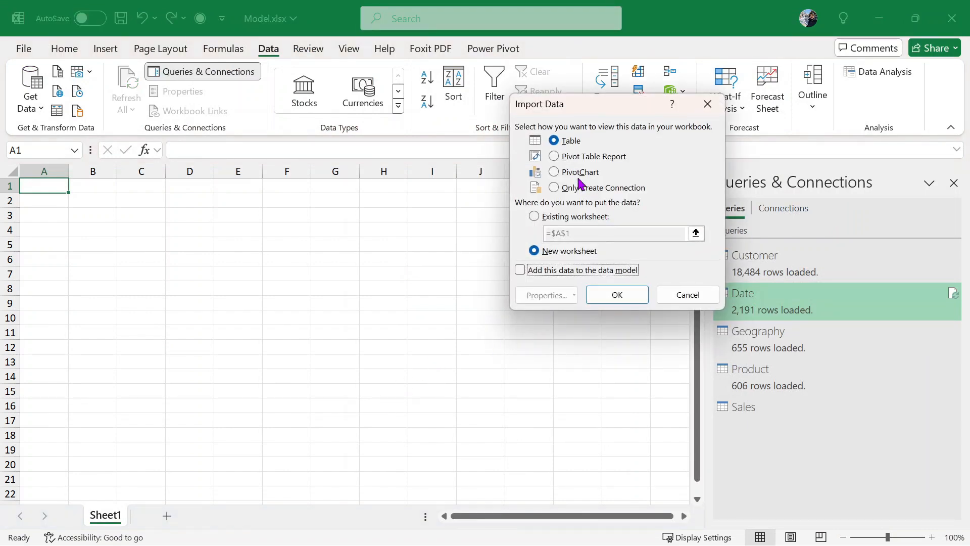
left_click(587, 191)
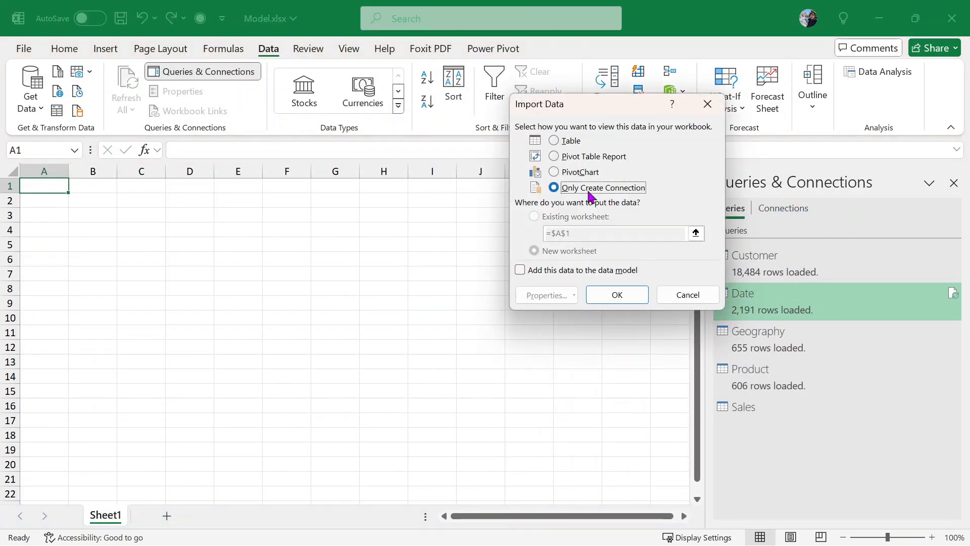
left_click(537, 272)
left_click(617, 296)
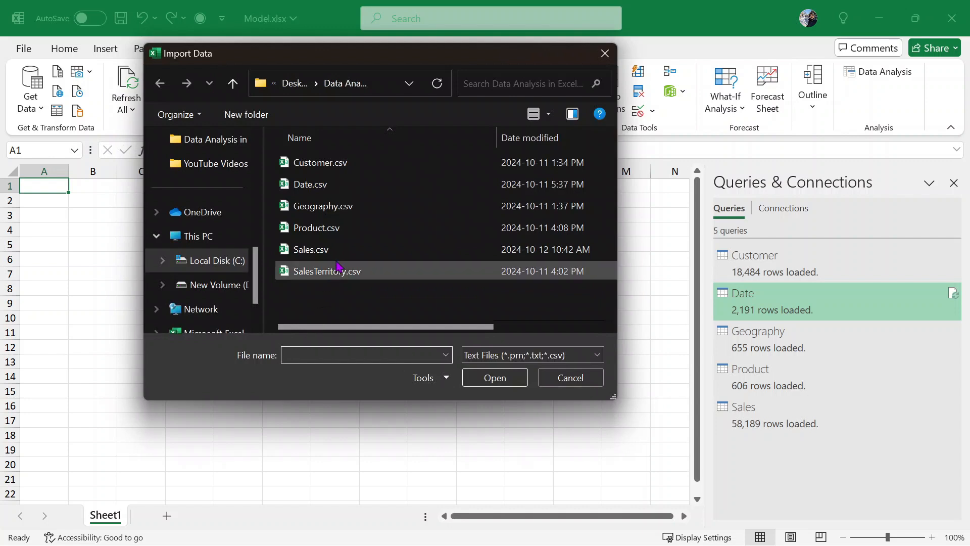
- Import SalesTerritory.csv as a connection-only Data Model query of 10 rows and select it
left_click(354, 270)
left_click(494, 377)
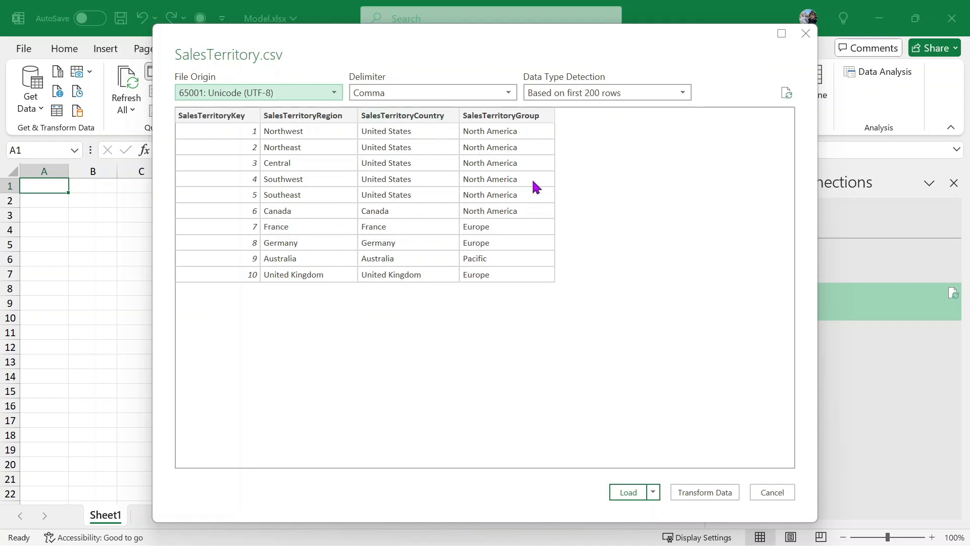
left_click(654, 491)
left_click(695, 529)
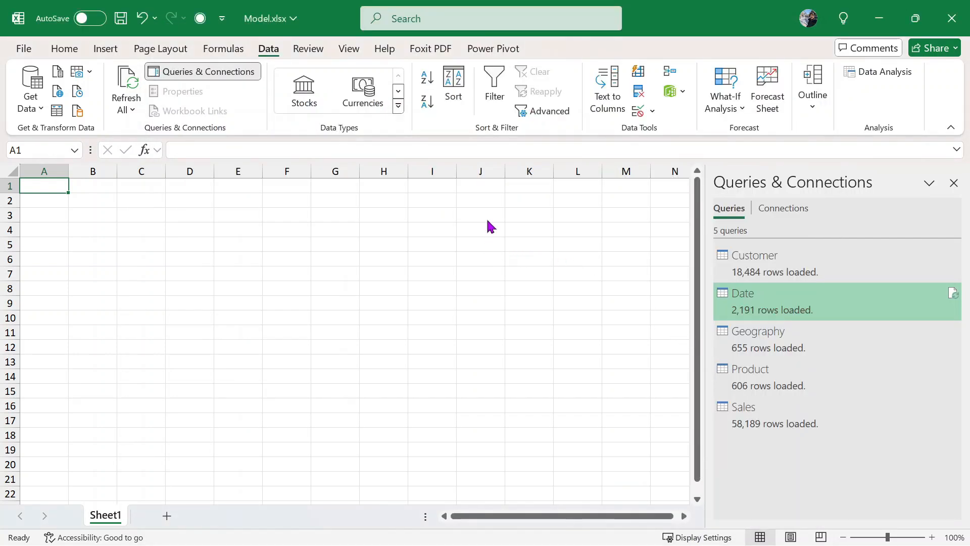
left_click(598, 188)
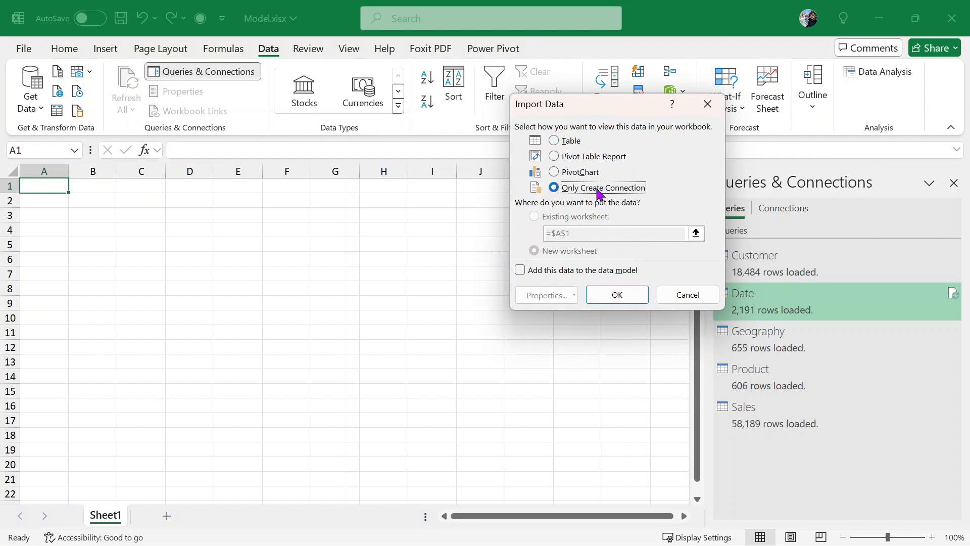
left_click(551, 273)
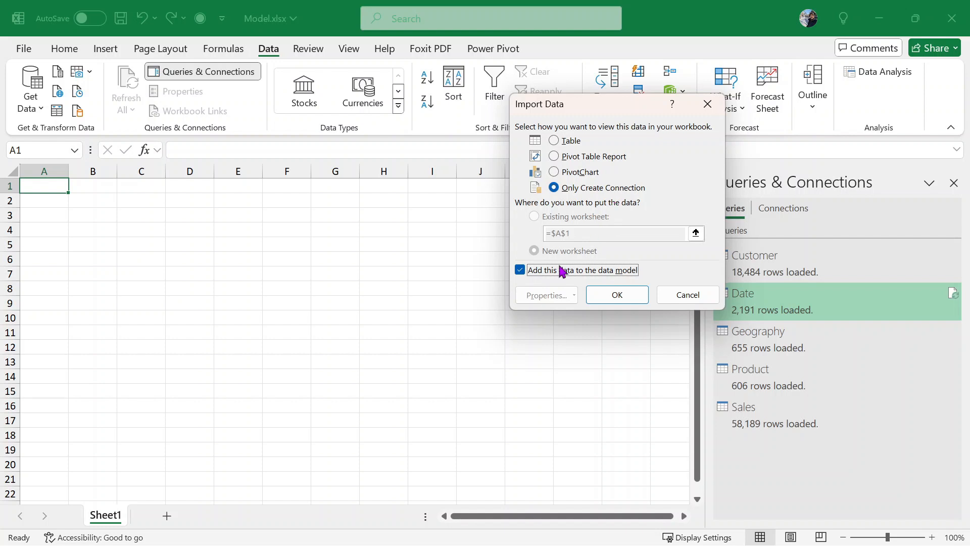
left_click(615, 293)
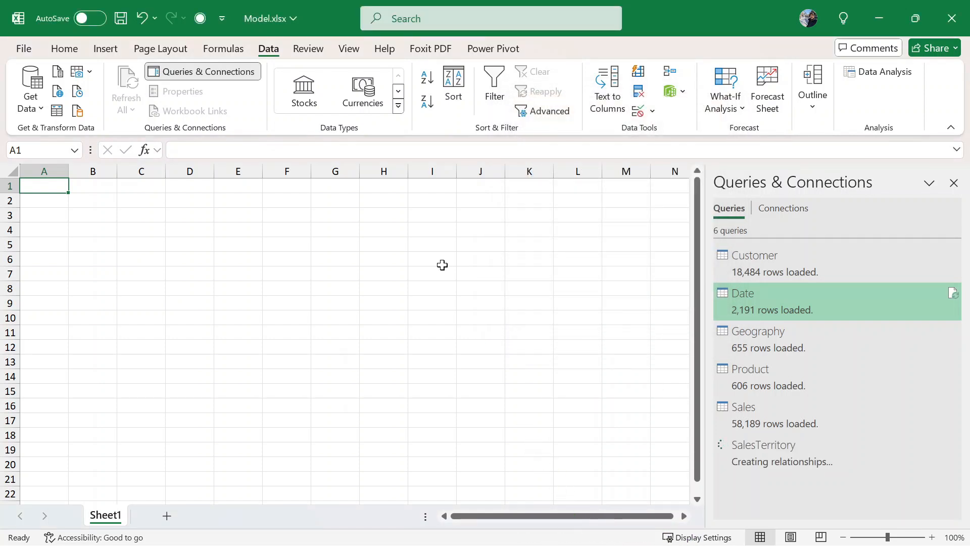
left_click(802, 459)
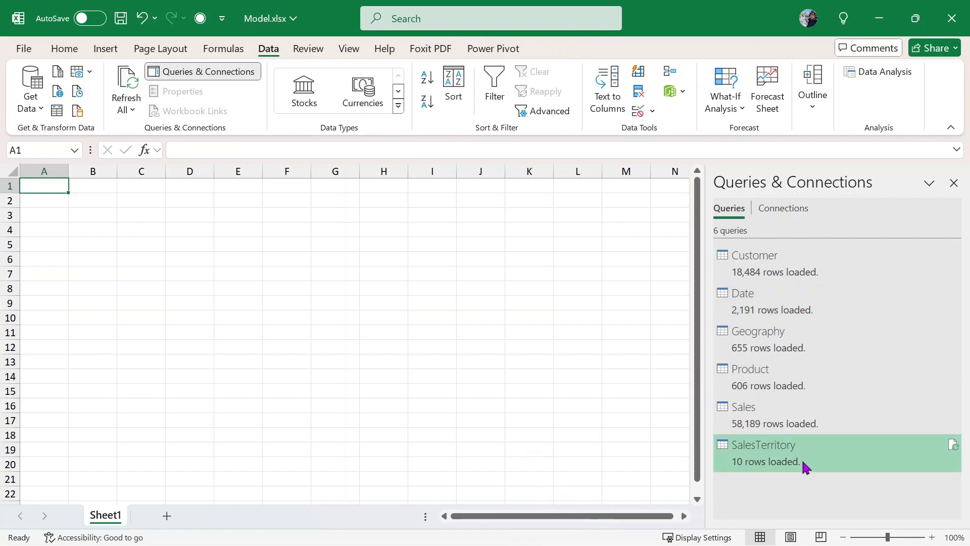
double_click(763, 466)
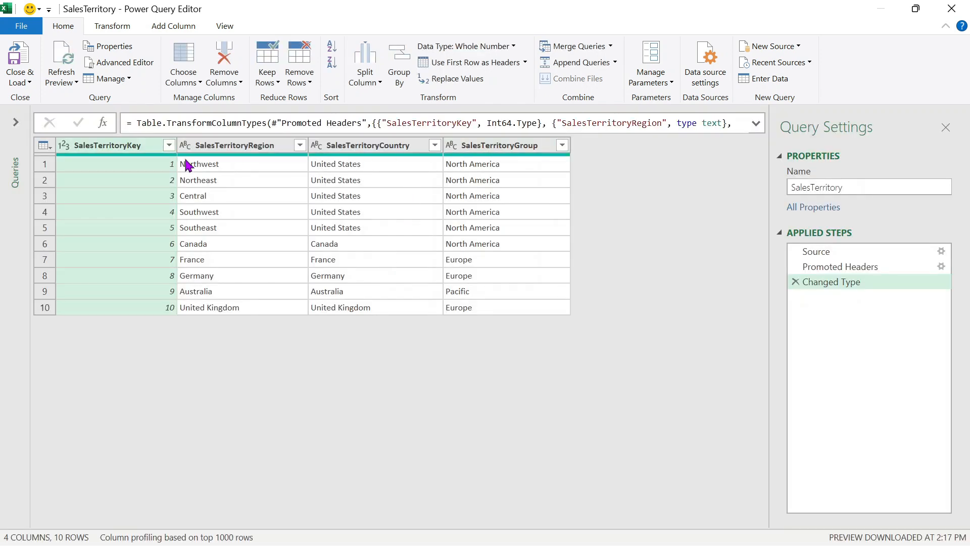
left_click(32, 51)
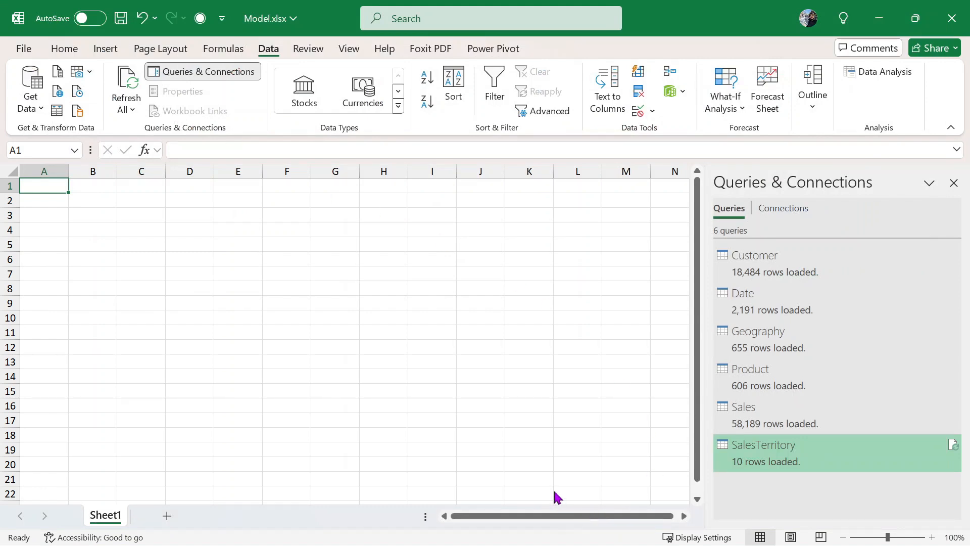
key("alt+Tab")
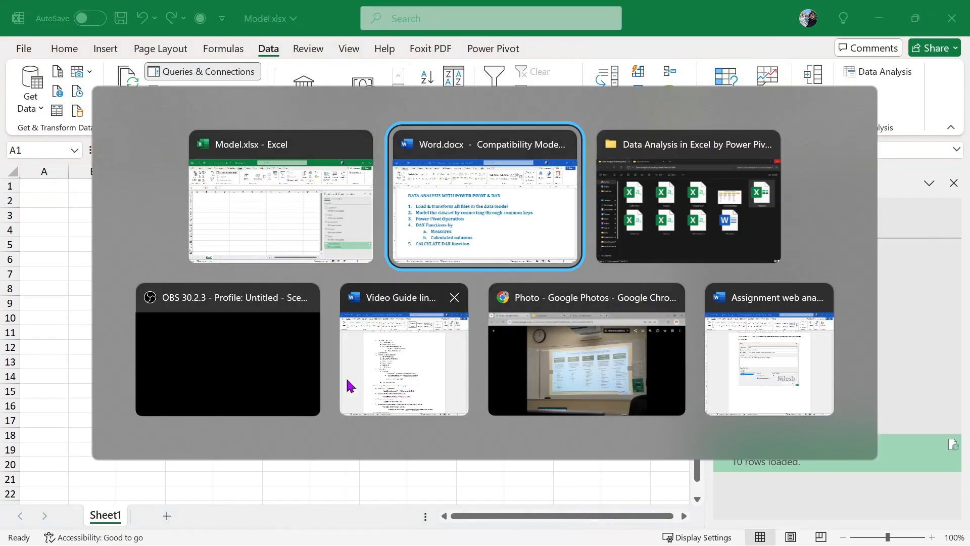
key("alt+Tab")
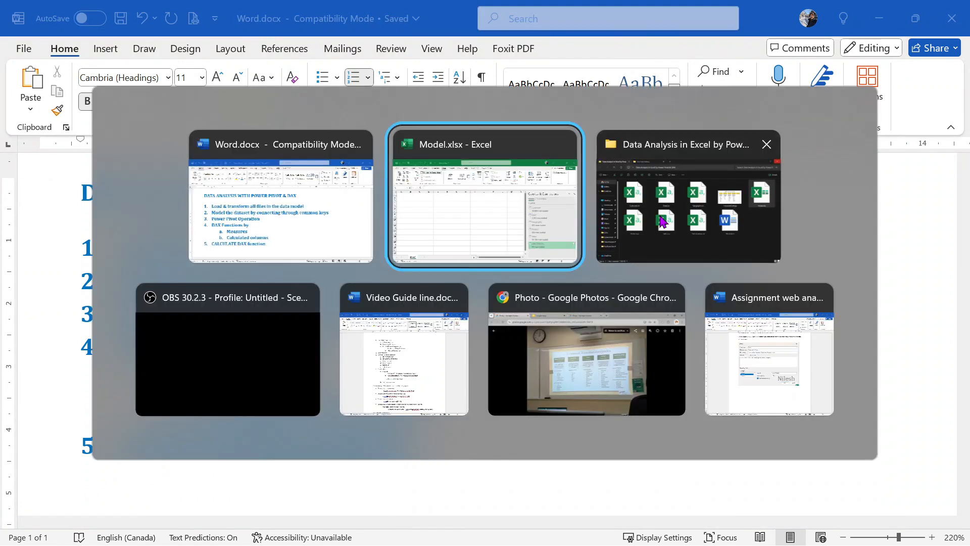
key("alt+Tab")
key("alt+Tab")
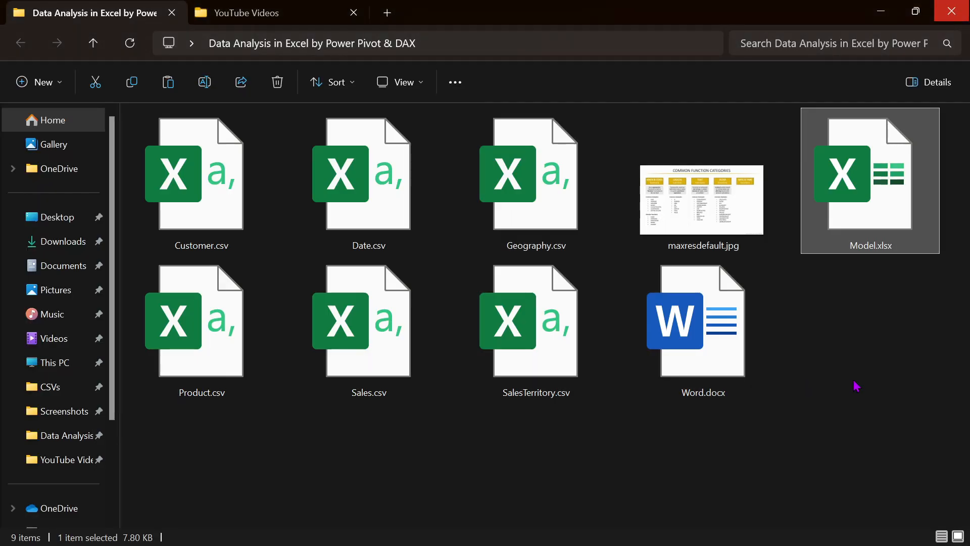
left_click(858, 387)
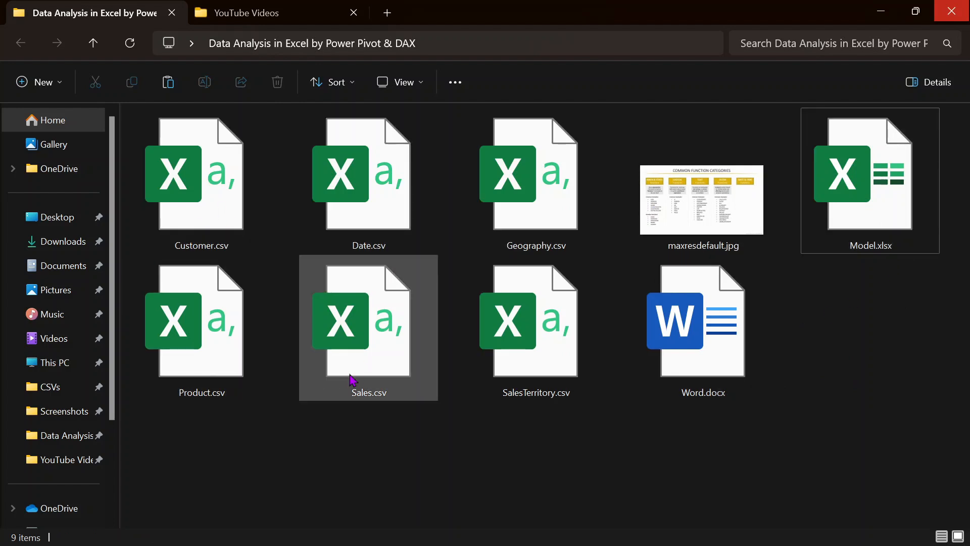
left_click(888, 245)
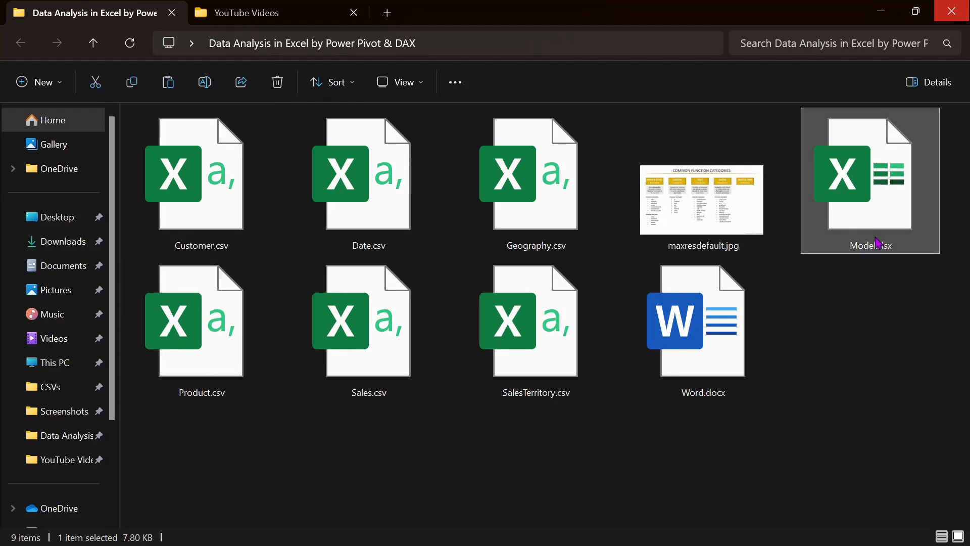
left_click(381, 211)
left_click(378, 313)
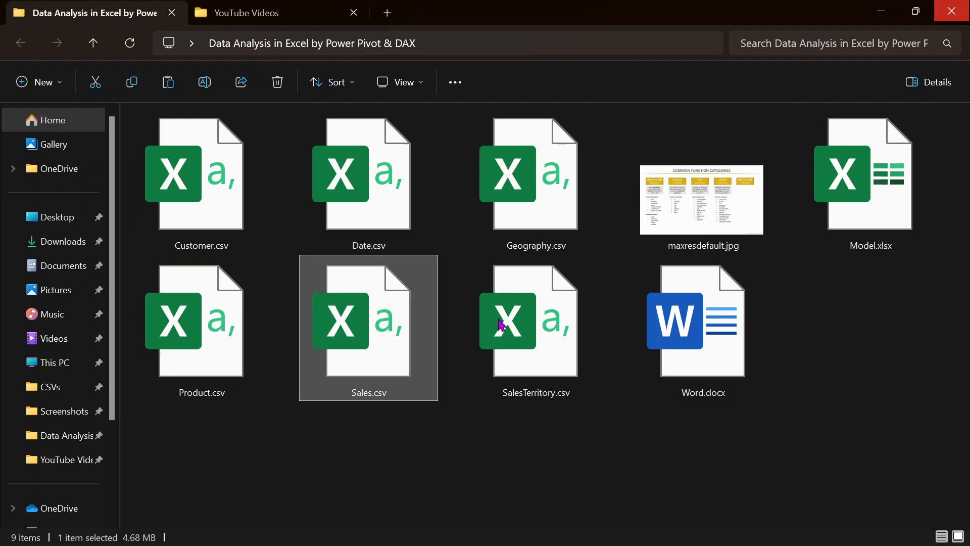
left_click(535, 335)
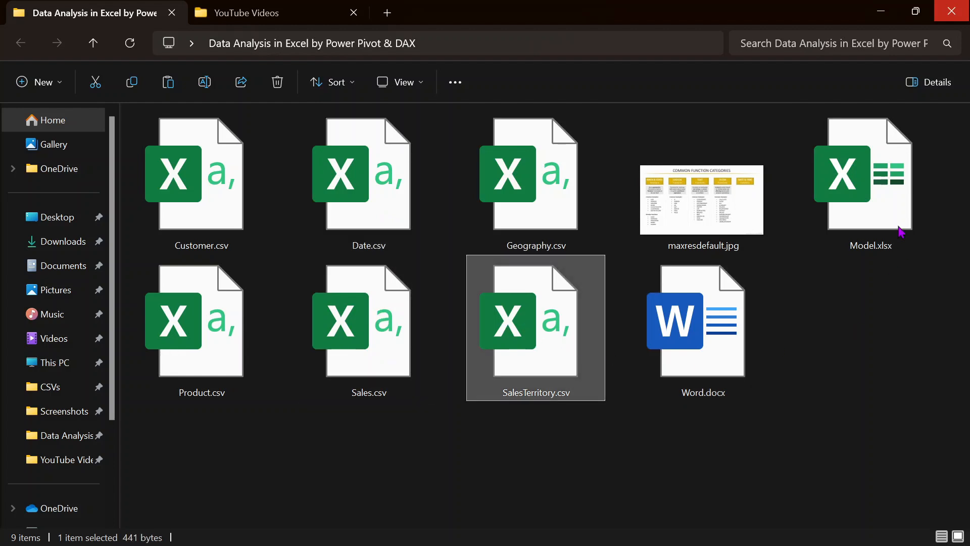
left_click(901, 200)
left_click(570, 322)
left_click(819, 319)
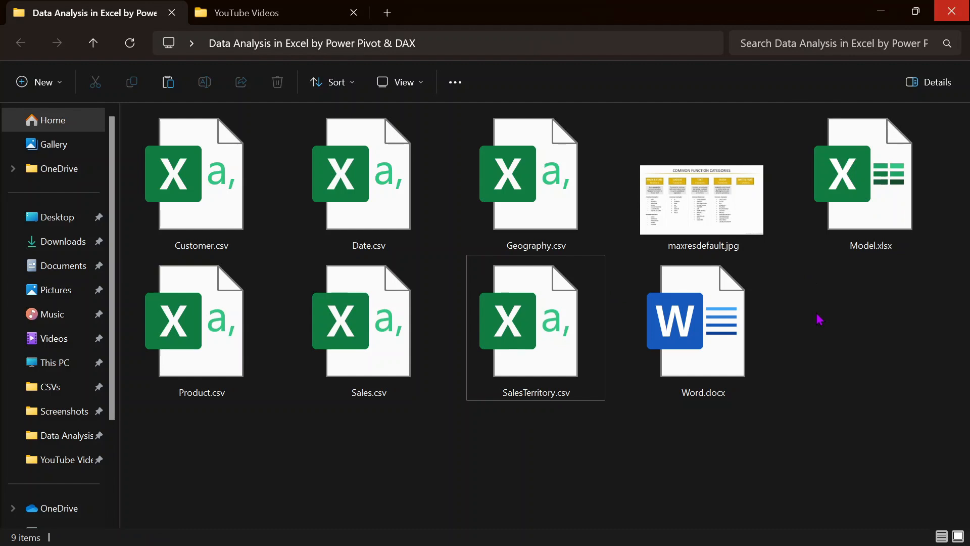
key("alt+Tab")
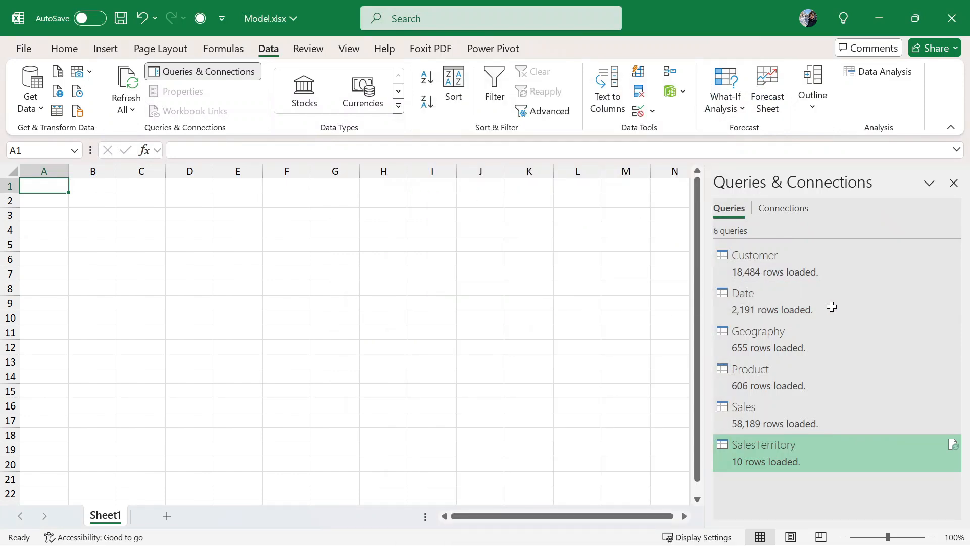
key("alt")
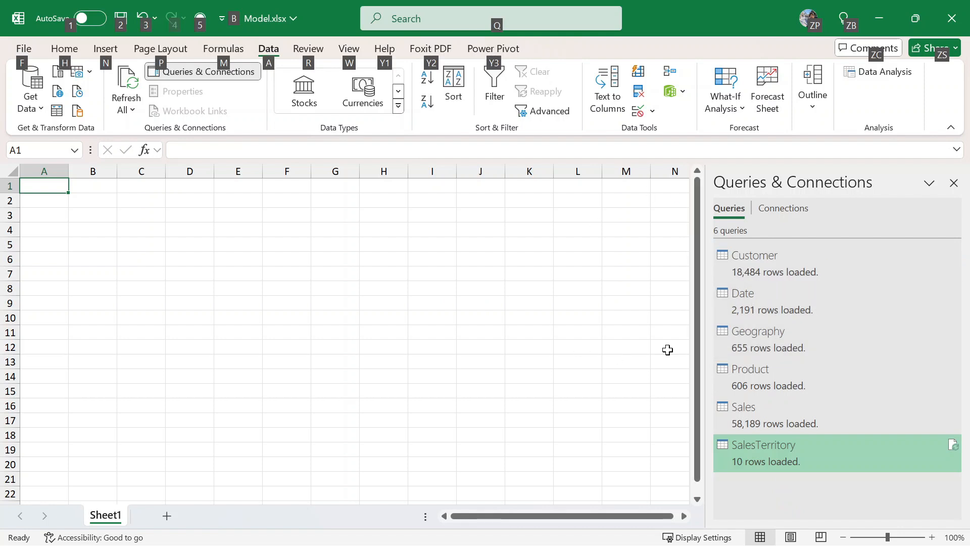
key("alt+Tab")
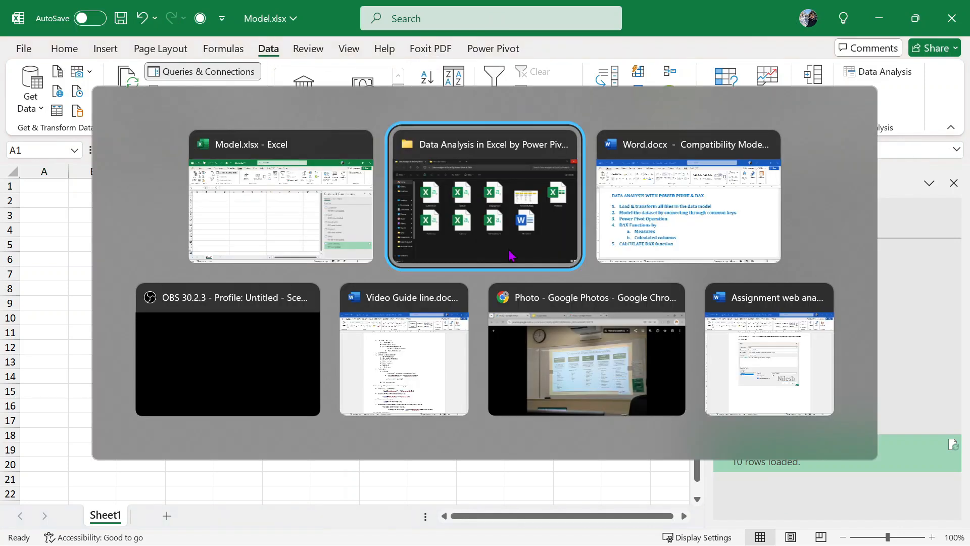
key("alt+Tab")
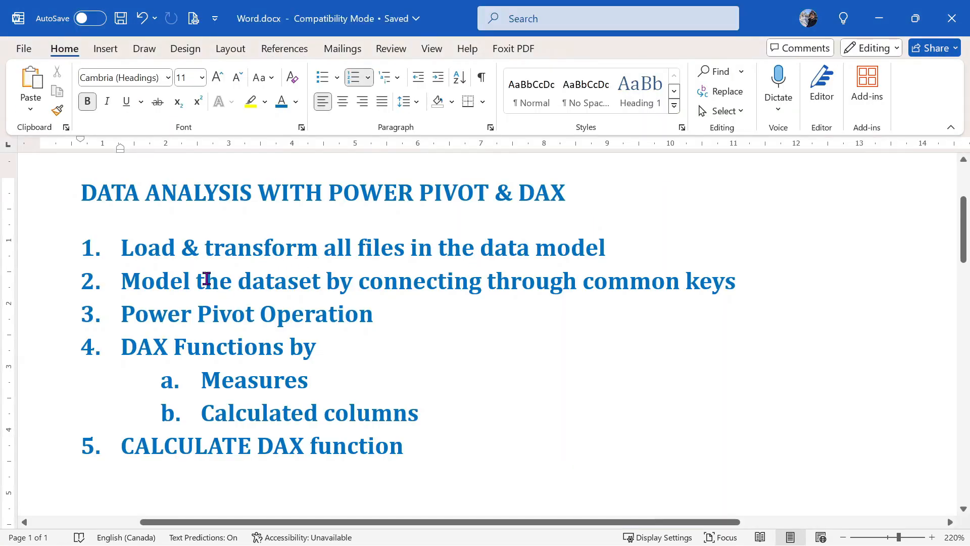
left_click(738, 281)
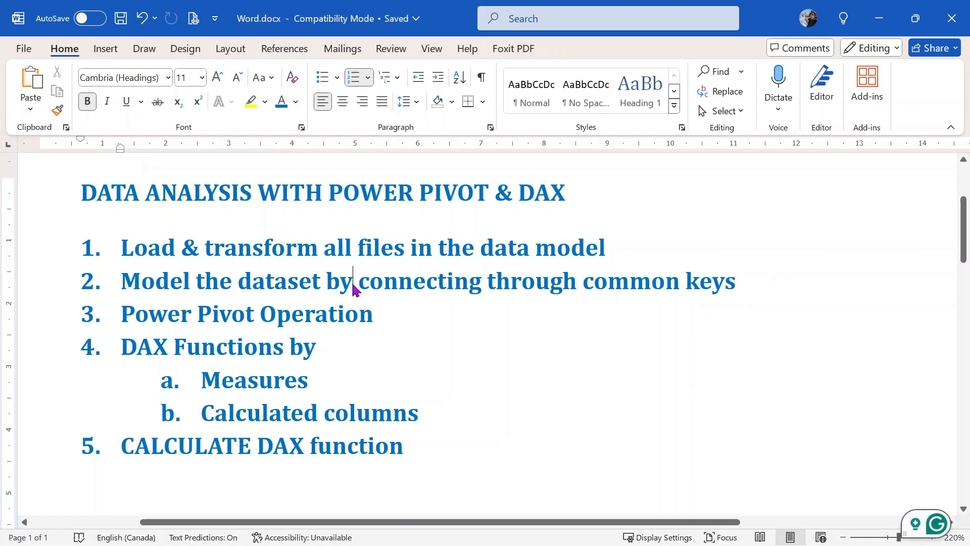
key("alt+Tab")
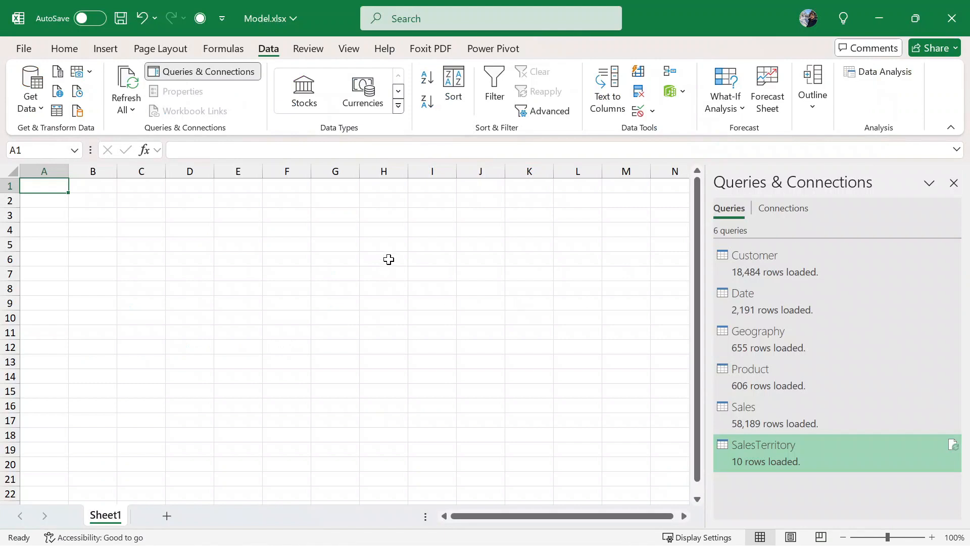
- Save Model.xlsx with cell F9 selected, then show the Queries & Connections pane again
left_click(954, 182)
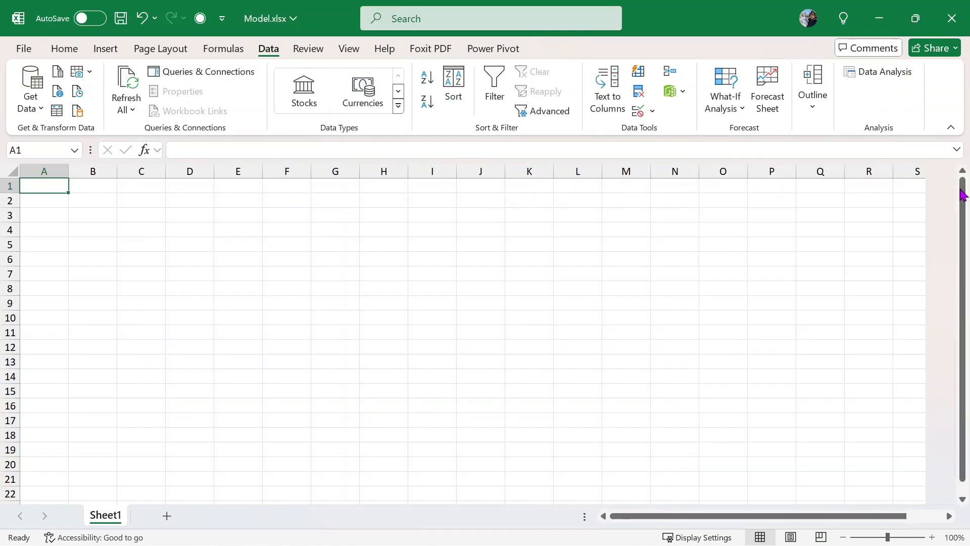
left_click(281, 304)
left_click(117, 19)
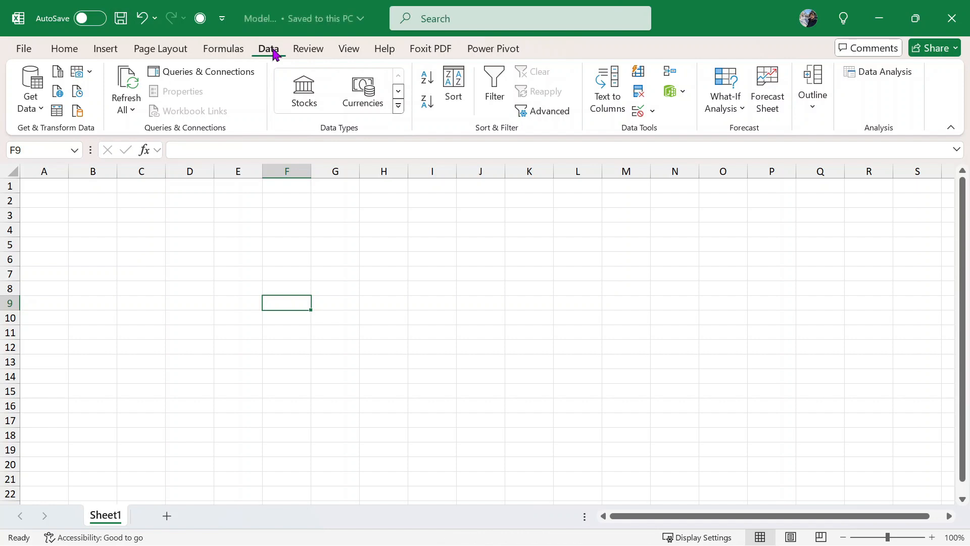
left_click(198, 71)
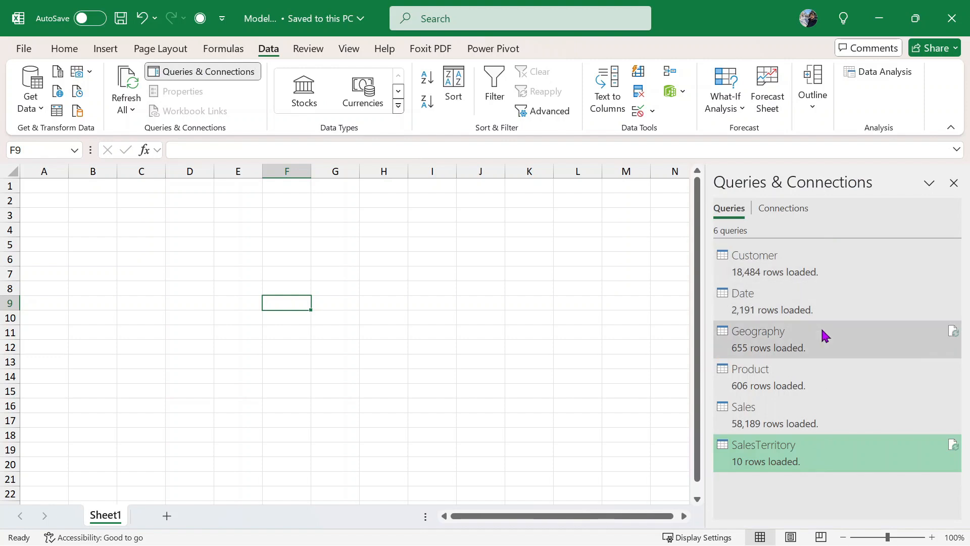
double_click(817, 346)
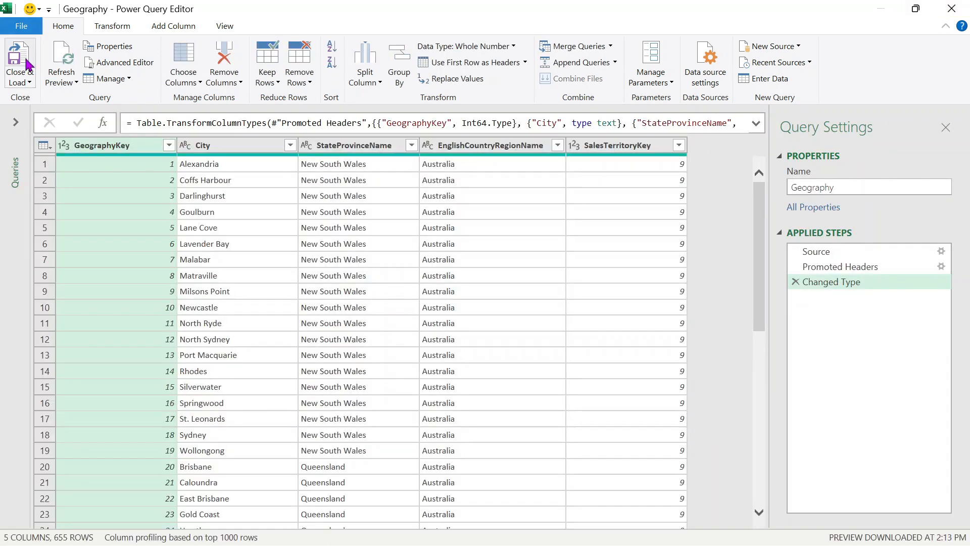
left_click(26, 65)
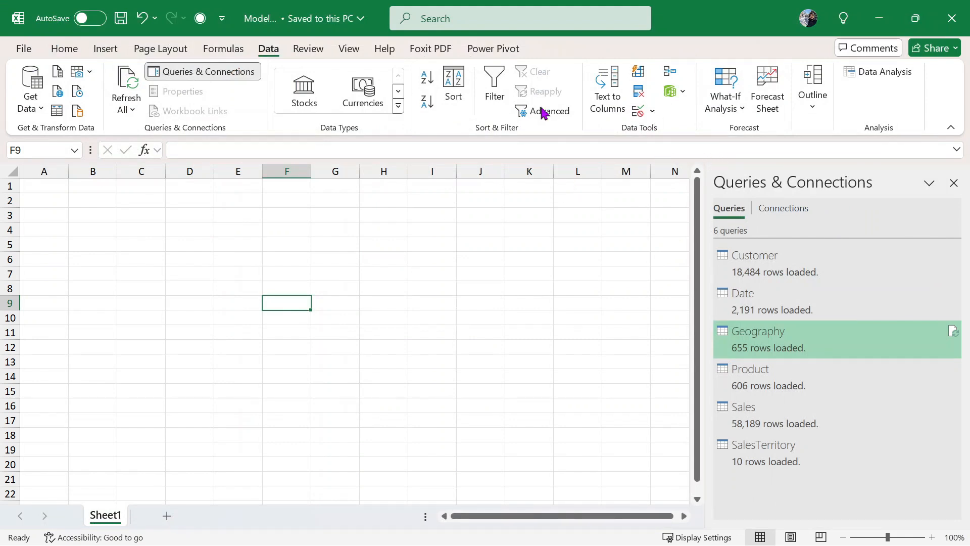
- Check the Manage Data Model list and switch to the Power Pivot ribbon tab
left_click(678, 99)
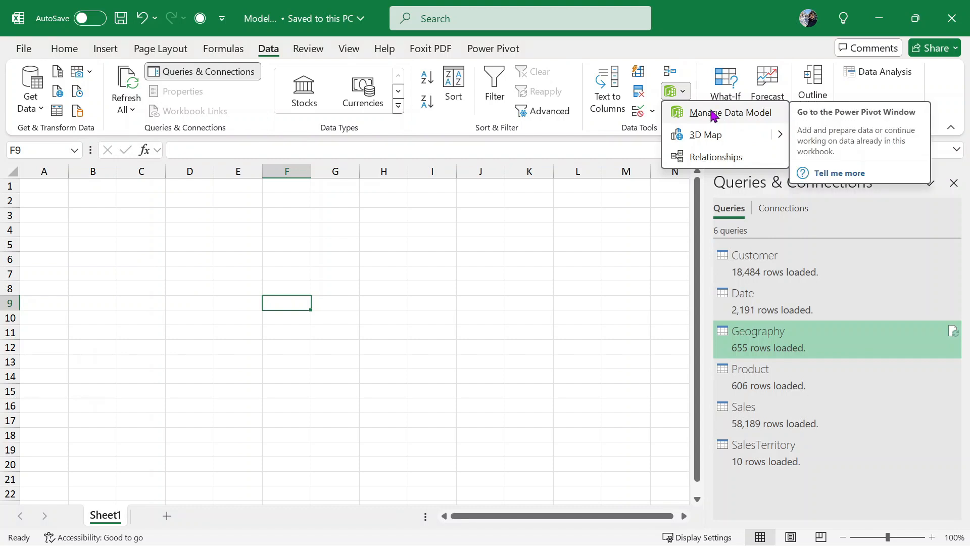
left_click(473, 51)
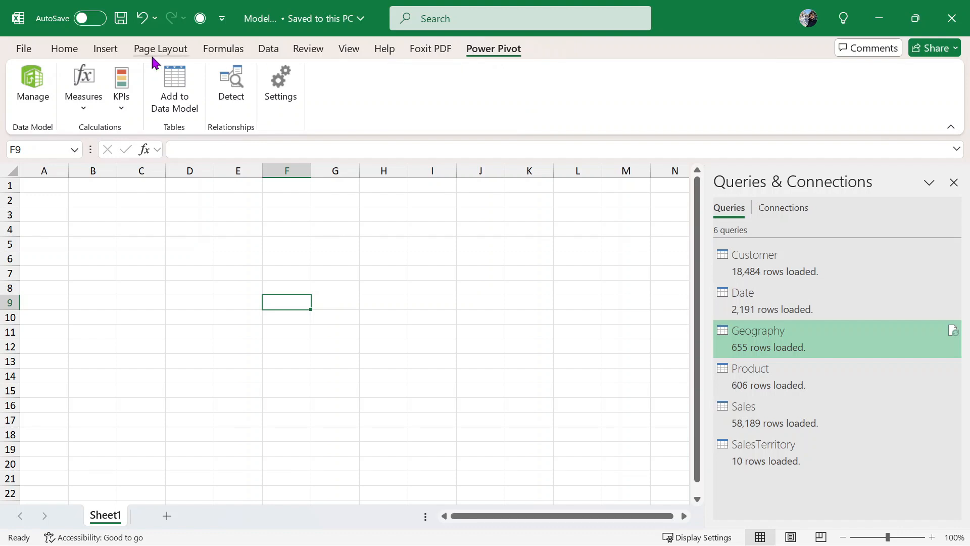
left_click(264, 53)
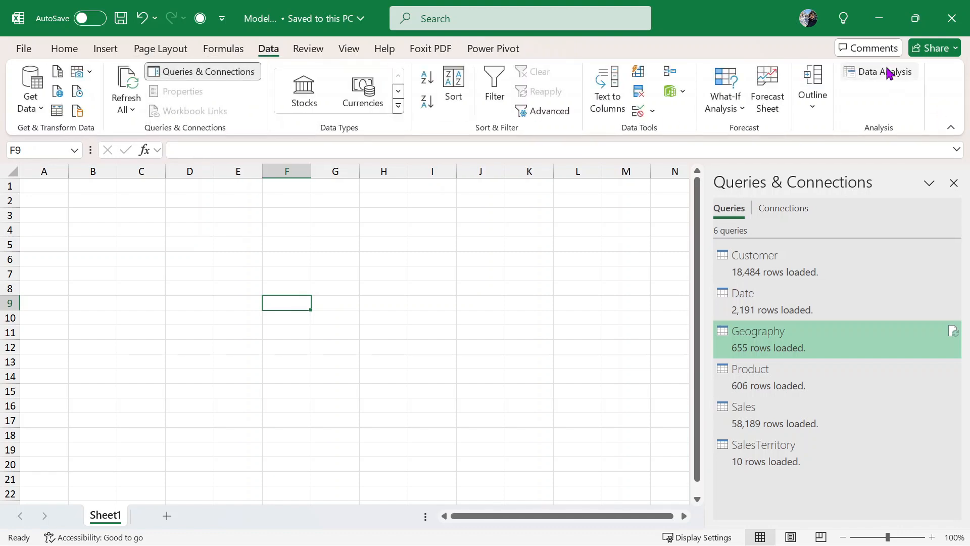
left_click(502, 52)
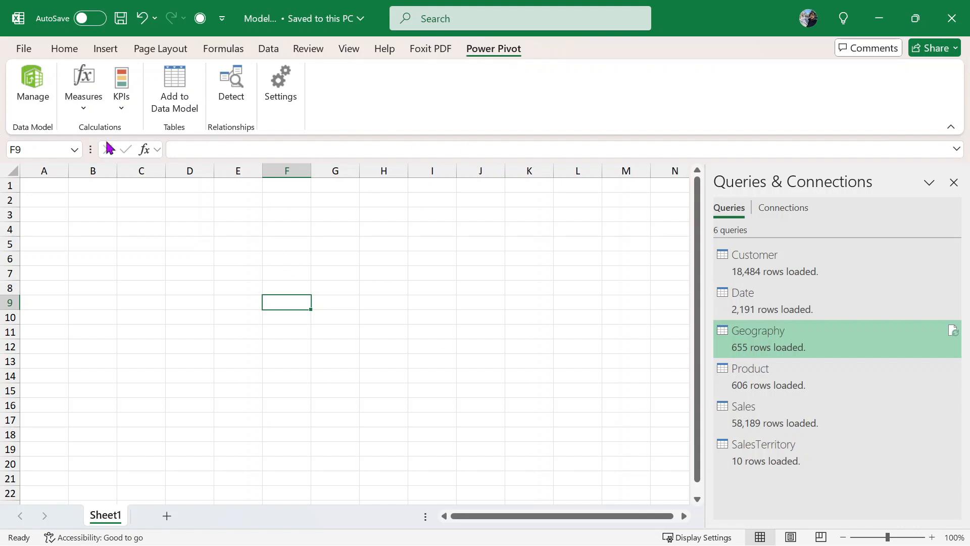
- Open the data model in Power Pivot, browse the Date, Geography and Product tables, then switch to Diagram View
left_click(30, 89)
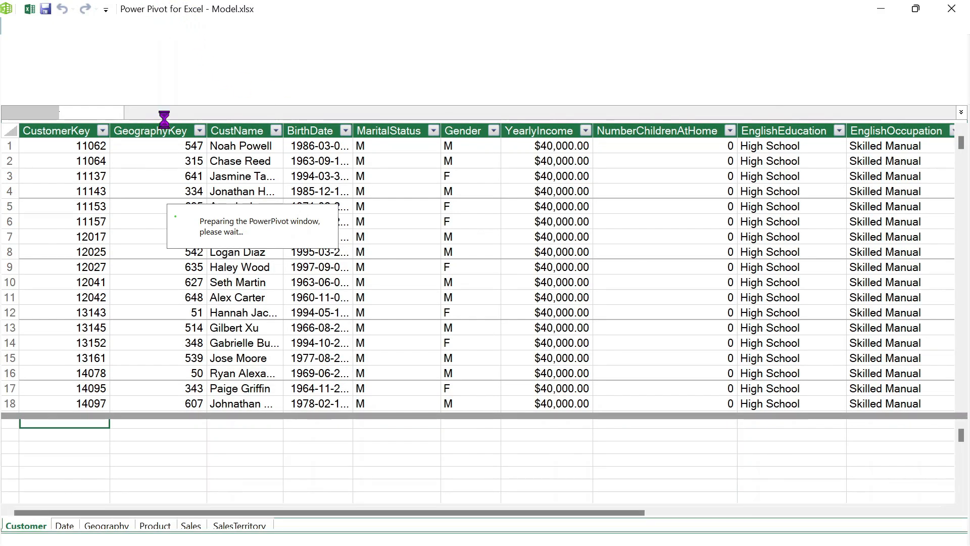
left_click(64, 525)
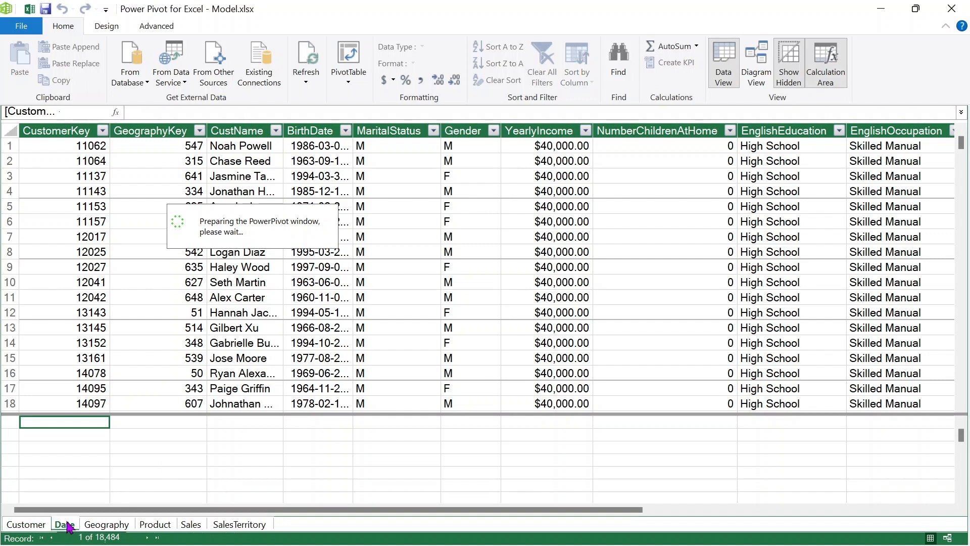
left_click(96, 526)
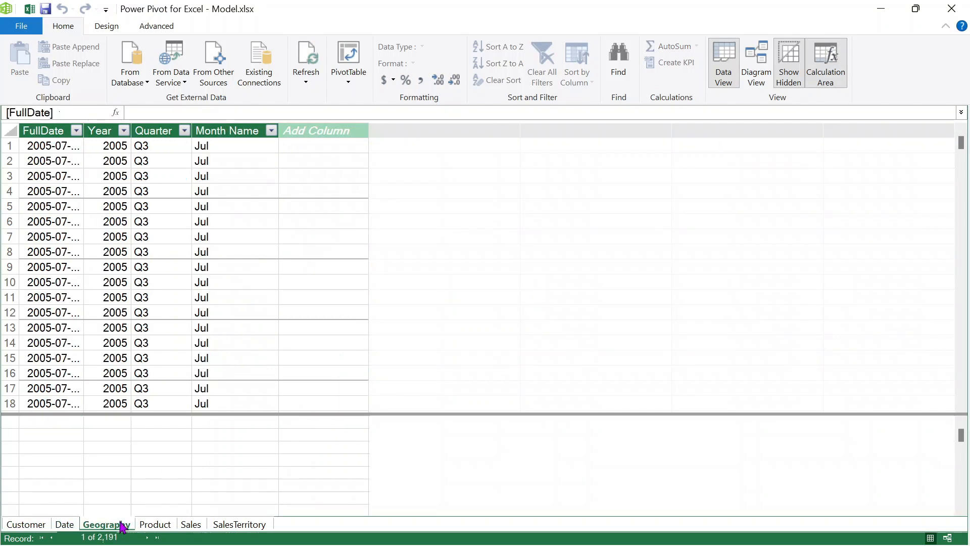
left_click(157, 524)
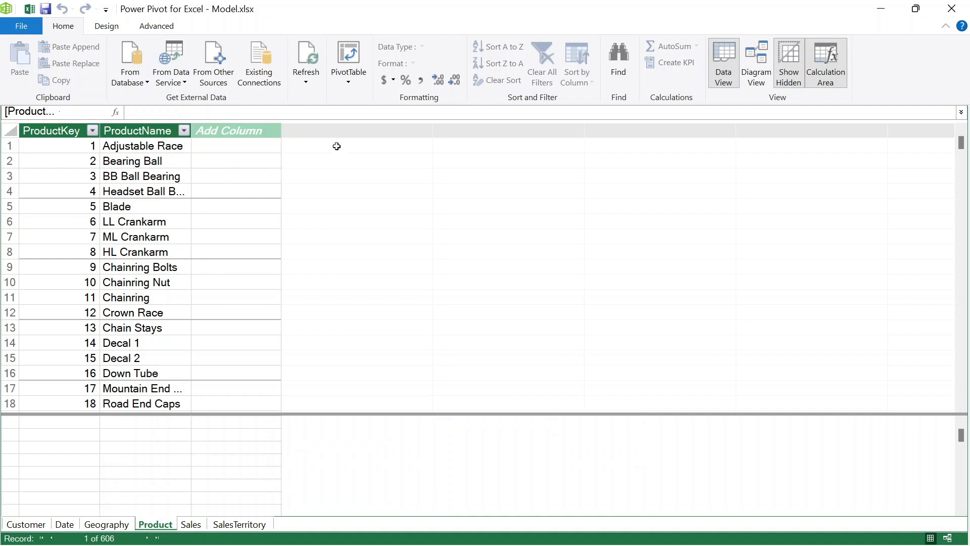
left_click(761, 79)
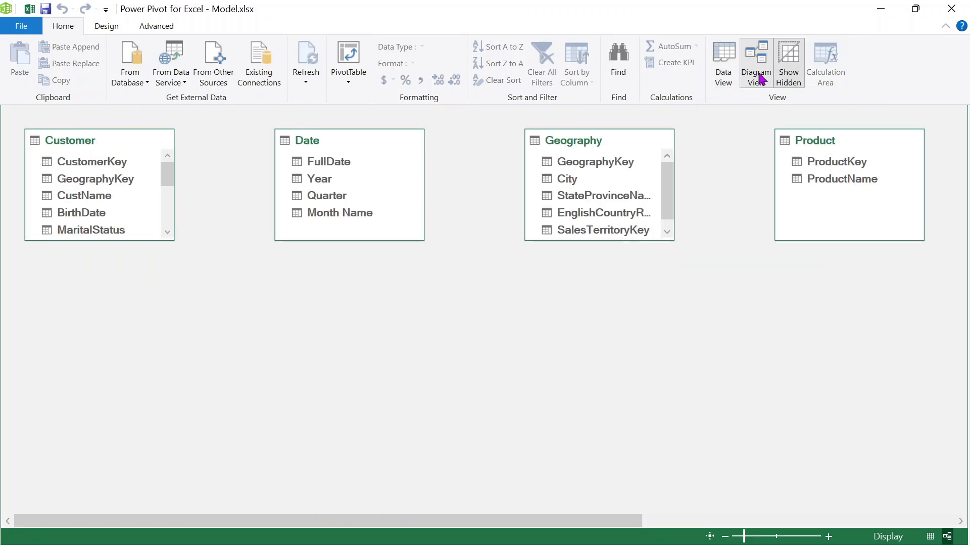
left_click(152, 26)
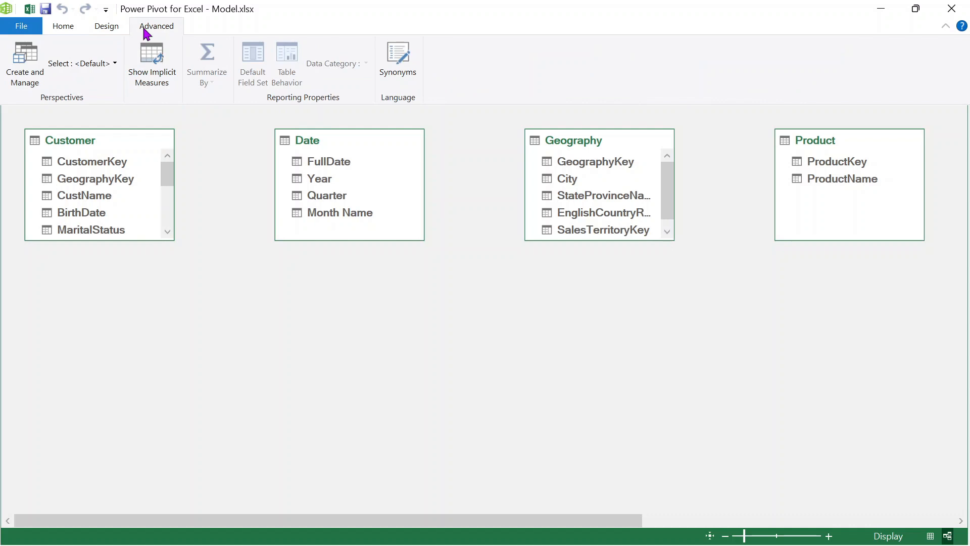
left_click(110, 29)
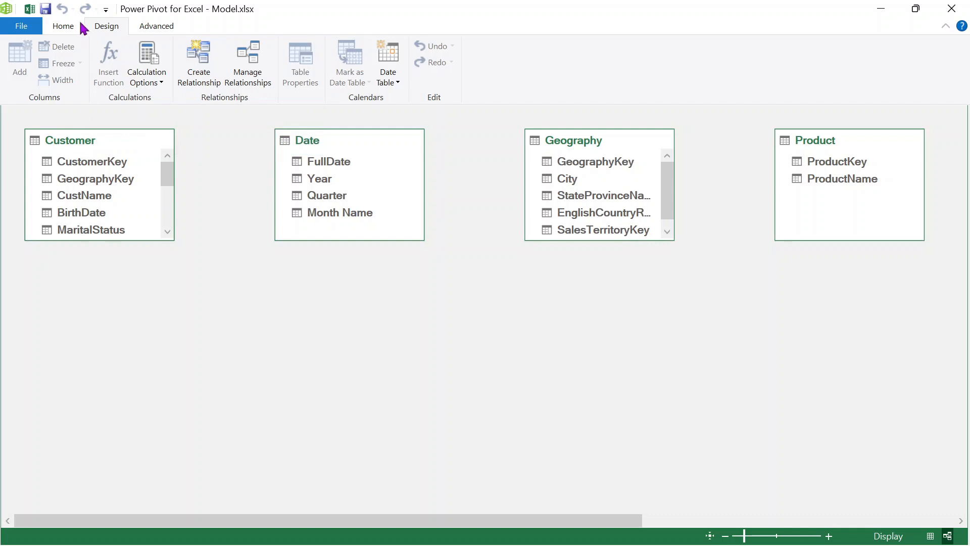
left_click(63, 26)
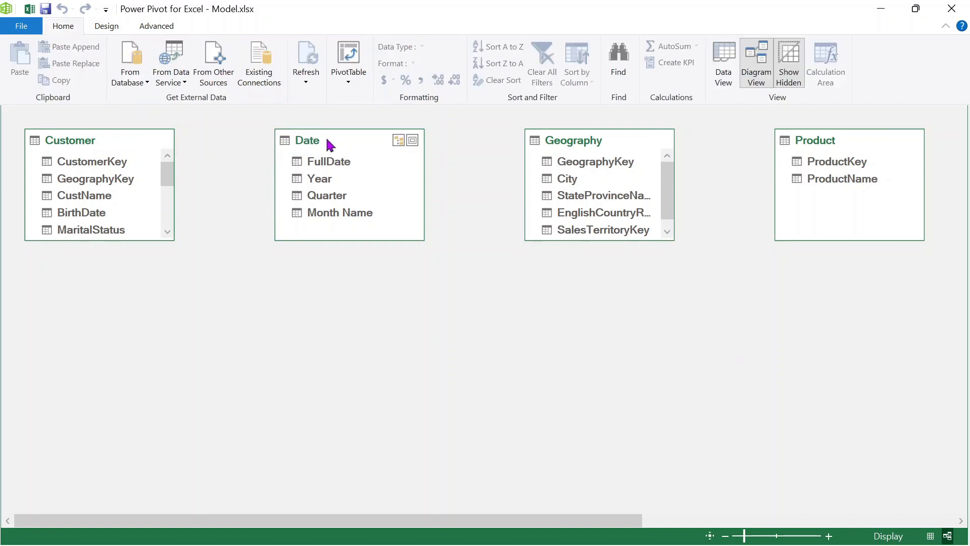
- Line up Date, Geography and Product beside Customer in the top row
left_click_drag(345, 140, 253, 137)
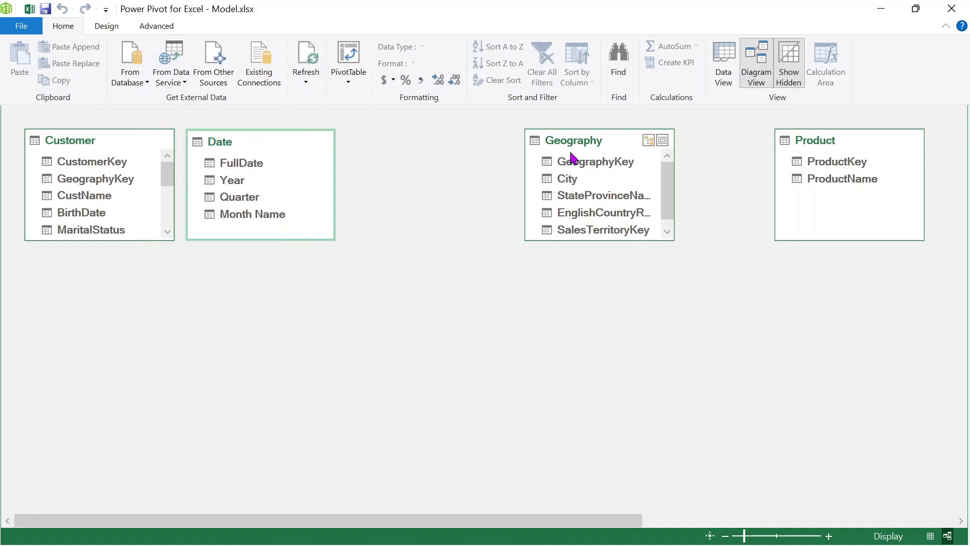
left_click_drag(580, 147, 398, 151)
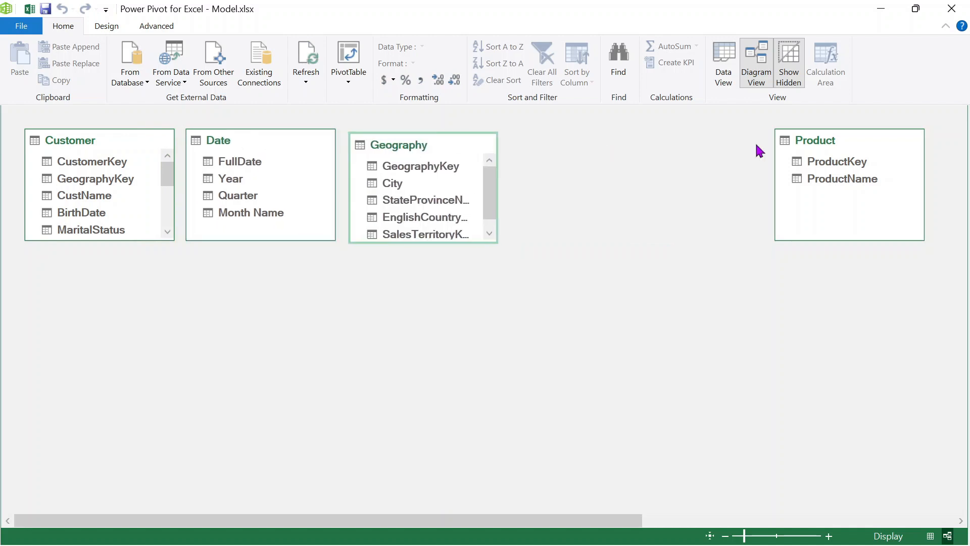
left_click_drag(799, 148, 550, 150)
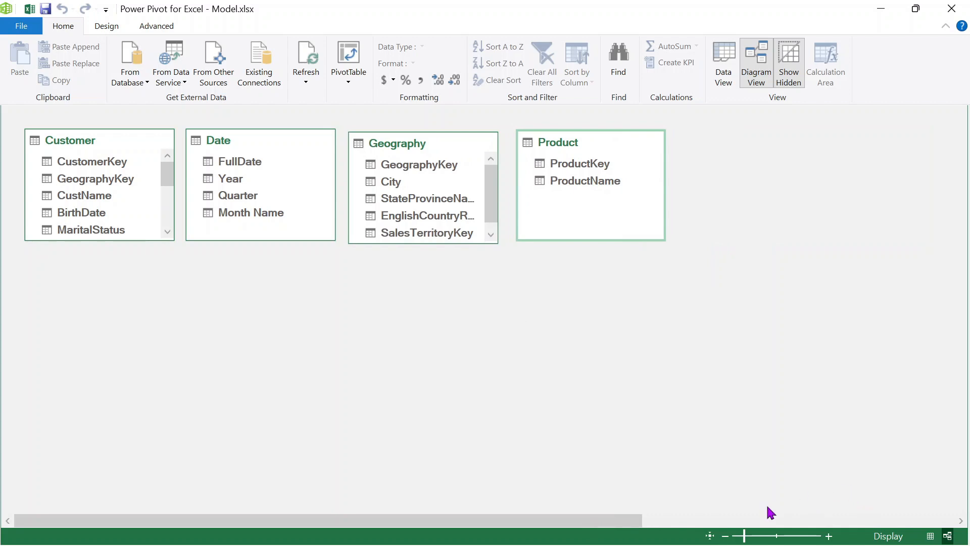
- Place Sales and SalesTerritory side by side beneath the top row, under Date
left_click(736, 521)
left_click_drag(599, 147, 111, 305)
left_click_drag(811, 147, 217, 275)
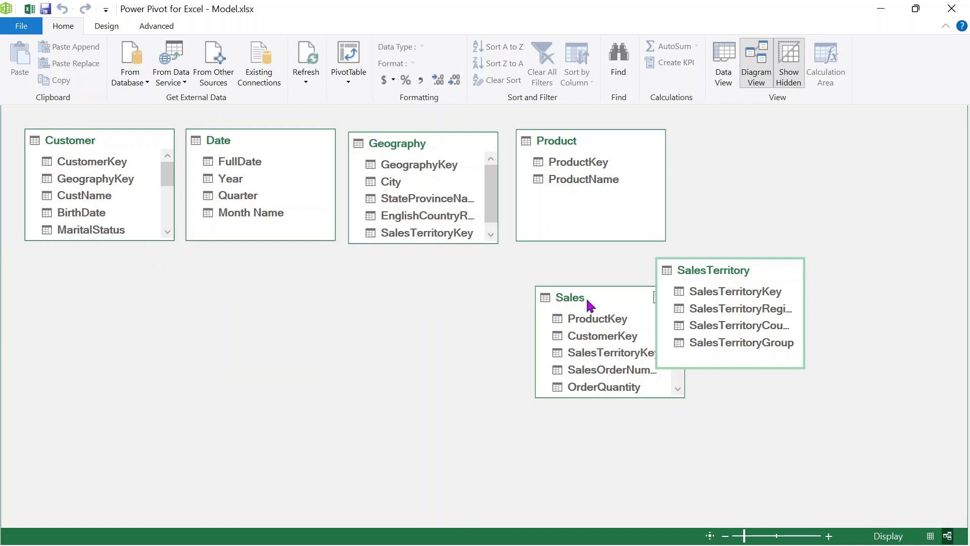
left_click_drag(588, 303, 267, 314)
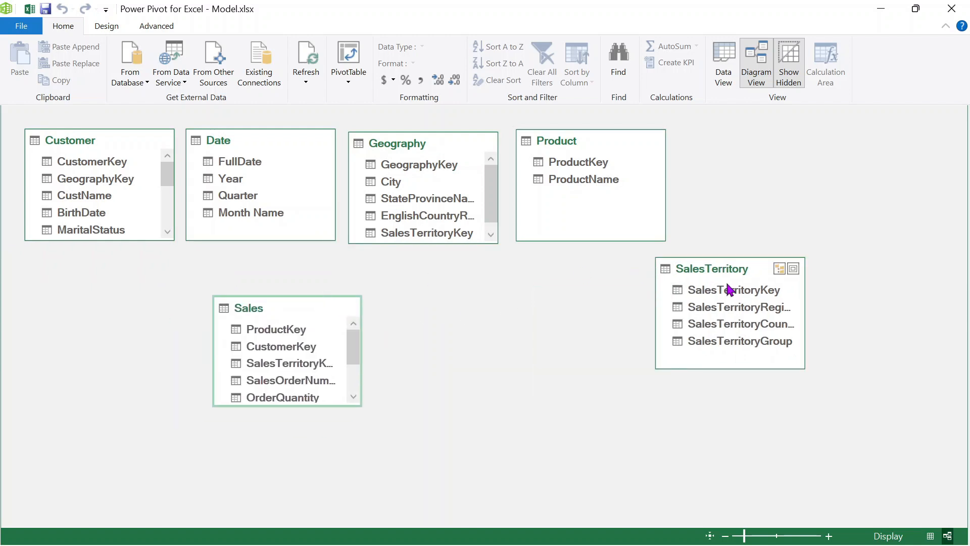
left_click_drag(719, 278, 446, 316)
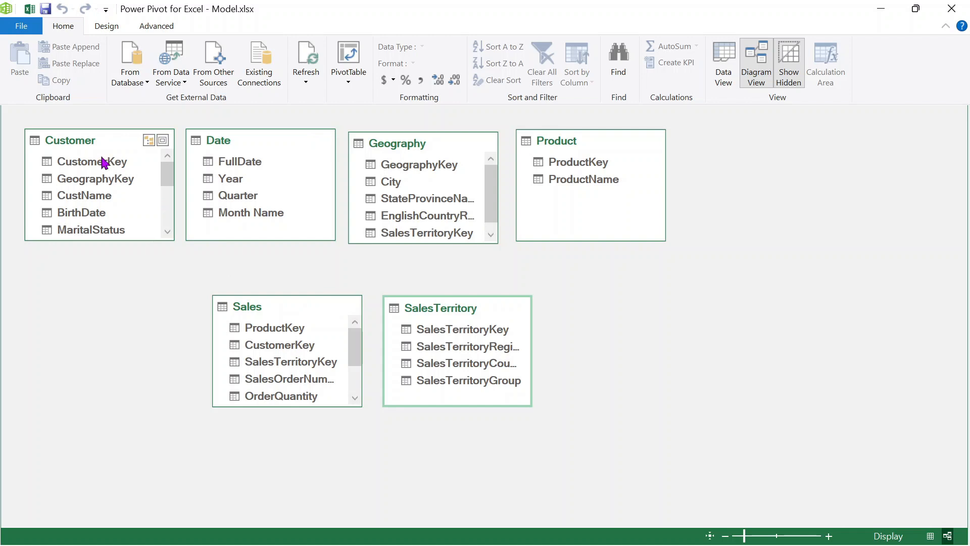
- Link Sales to Customer on CustomerKey, Date's FullDate to OrderDate, SalesTerritory on SalesTerritoryKey, and Product on ProductKey
left_click_drag(93, 161, 270, 339)
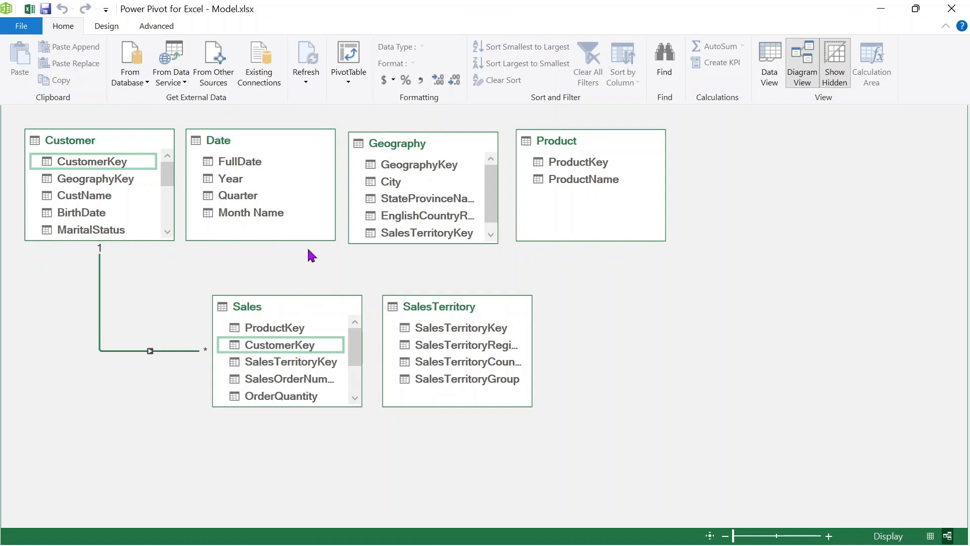
scroll(324, 364, "down", 2)
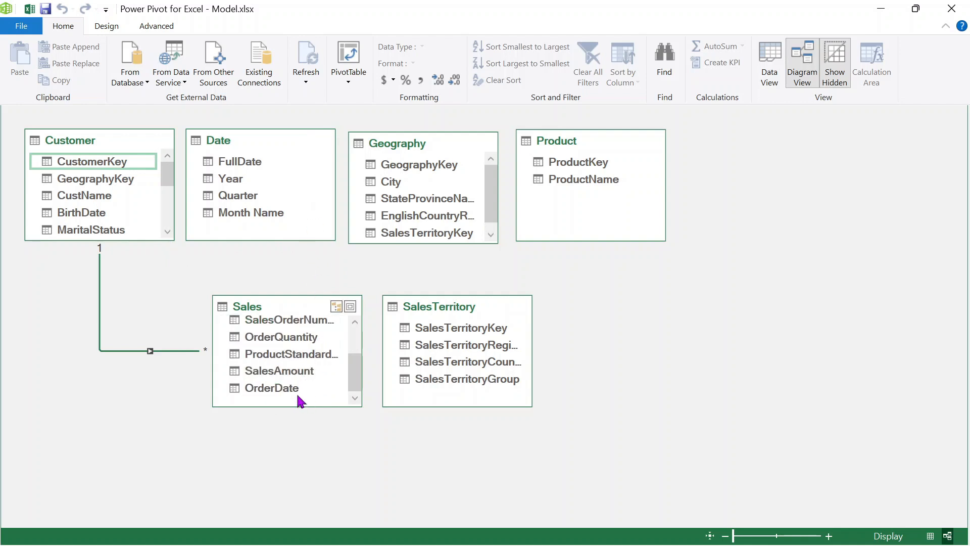
left_click_drag(236, 167, 251, 387)
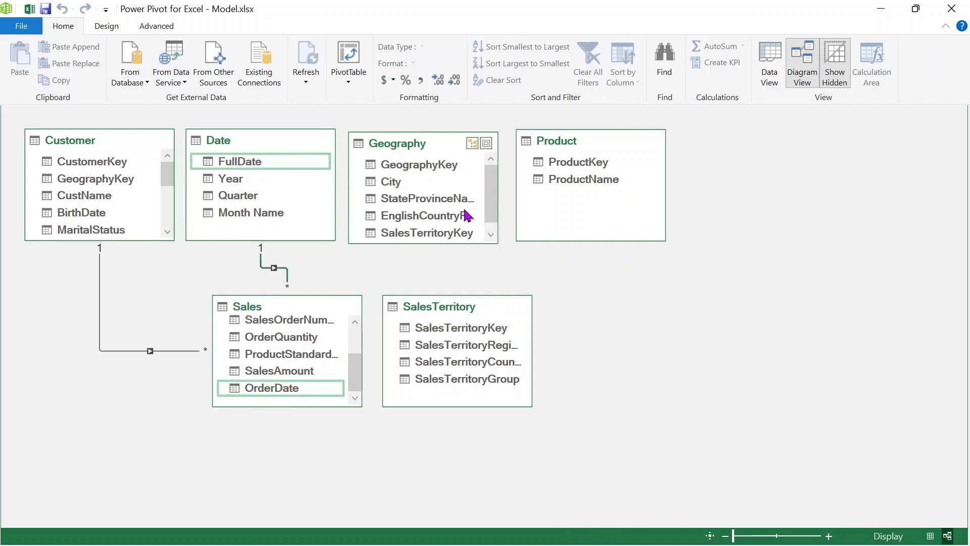
scroll(442, 212, "down", 1)
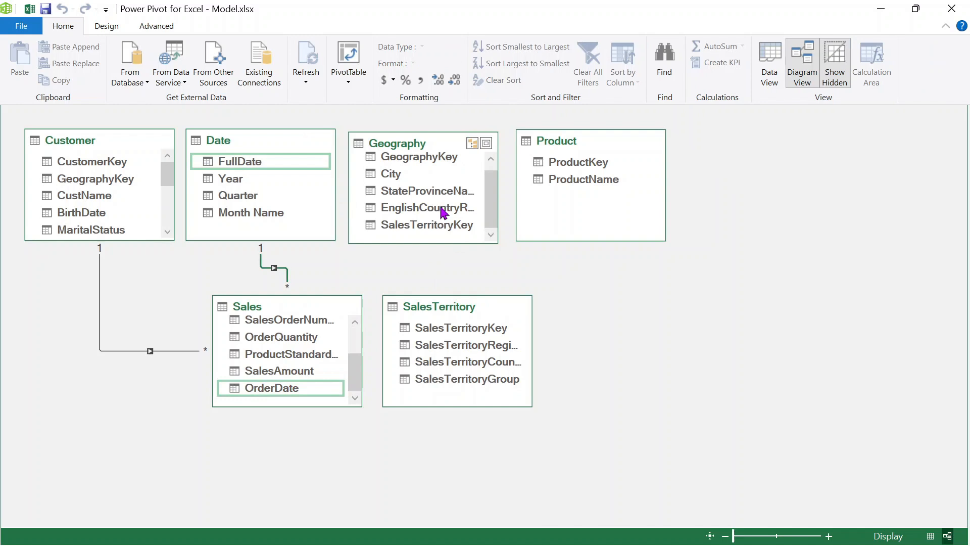
scroll(326, 366, "up", 3)
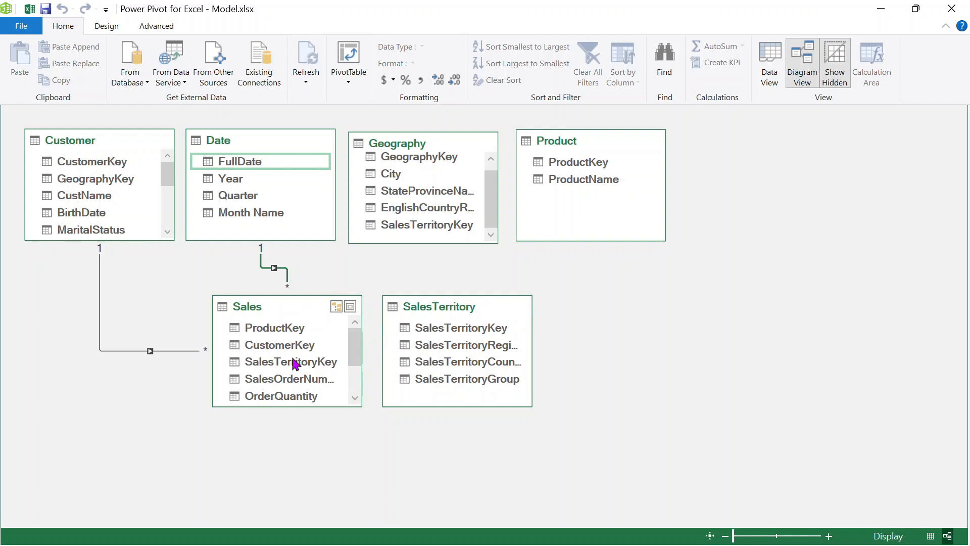
left_click_drag(298, 368, 436, 329)
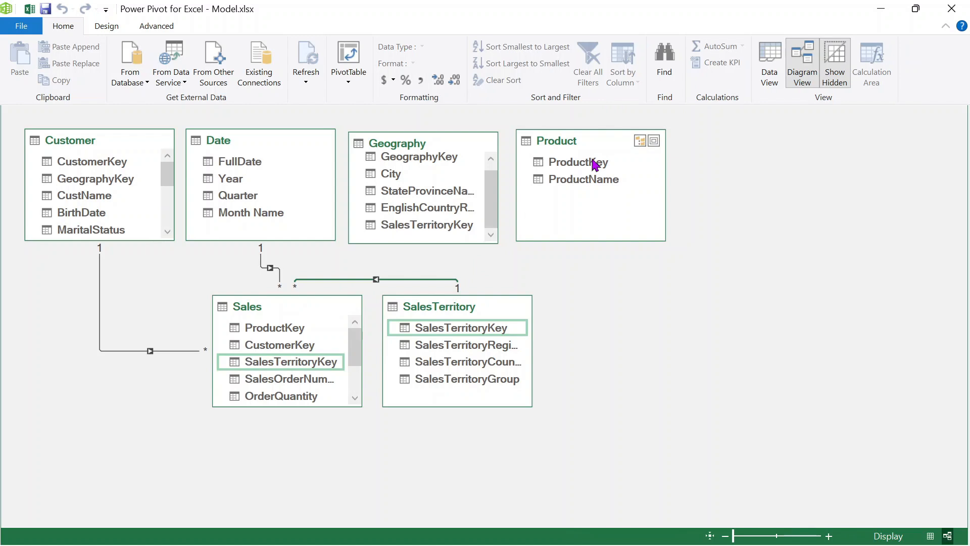
left_click_drag(589, 162, 297, 323)
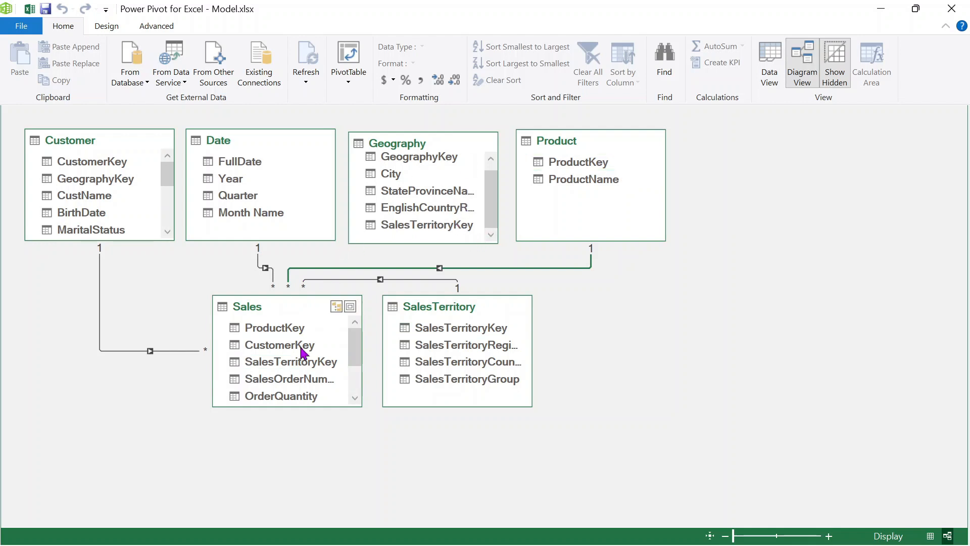
scroll(303, 351, "down", 1)
scroll(387, 223, "up", 1)
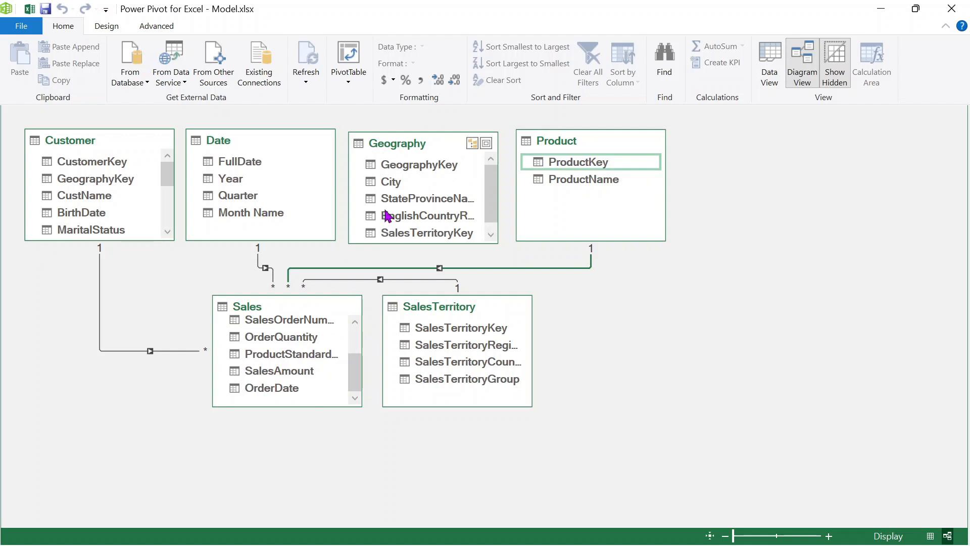
- Relate Geography to Customer on GeographyKey, then move SalesTerritory right and Sales lower
left_click_drag(409, 171, 103, 182)
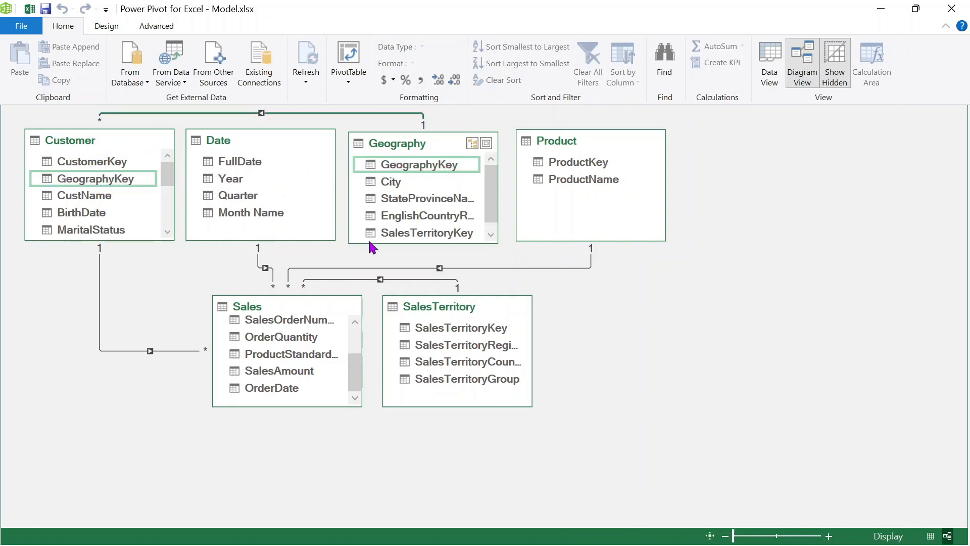
left_click_drag(482, 321, 744, 313)
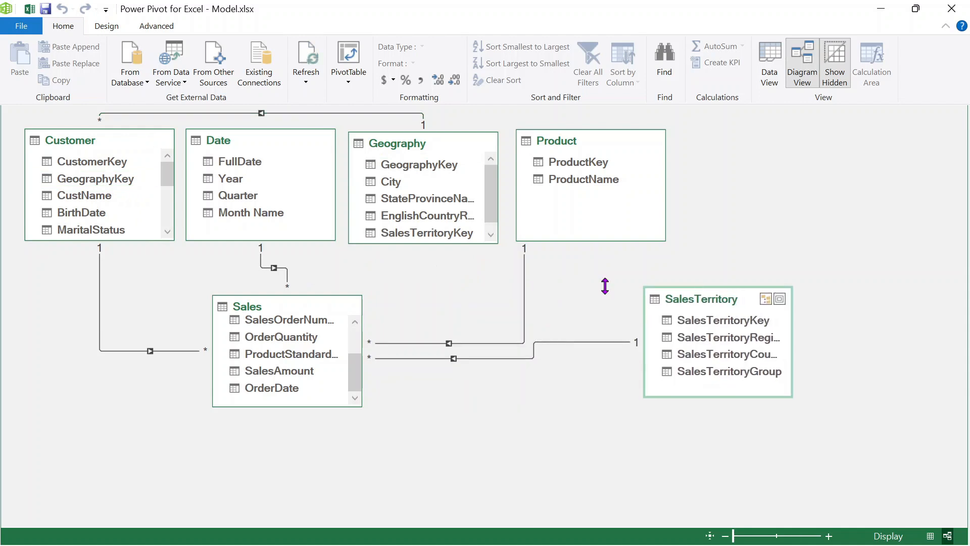
left_click_drag(268, 309, 434, 334)
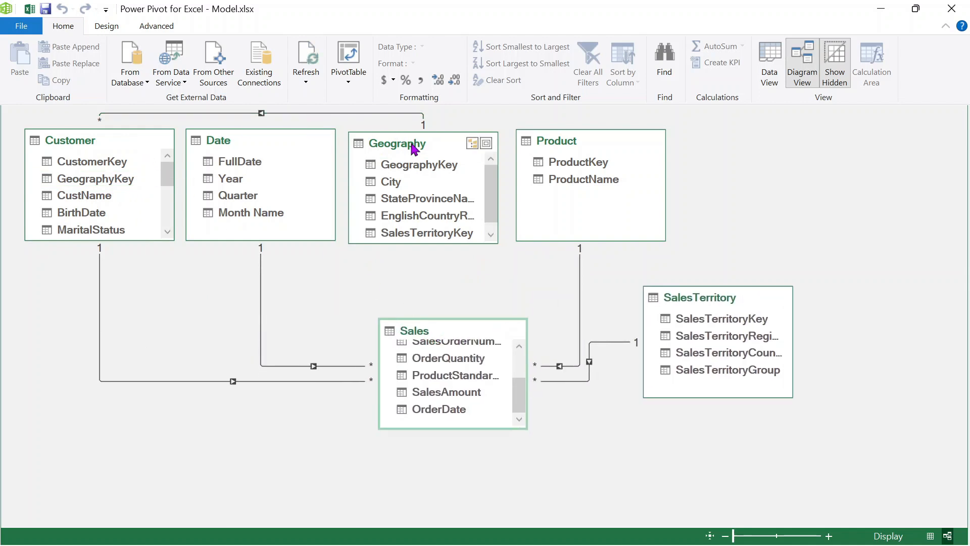
- Line up Geography, Customer, Date, Product and SalesTerritory in a top row above Sales, then save
left_click_drag(417, 147, 5, 348)
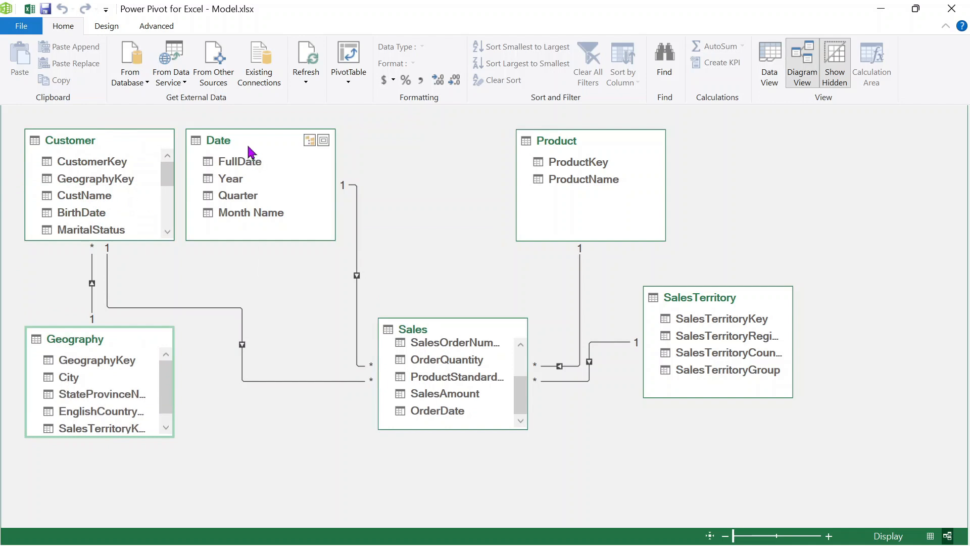
left_click_drag(253, 151, 425, 147)
left_click_drag(171, 145, 348, 146)
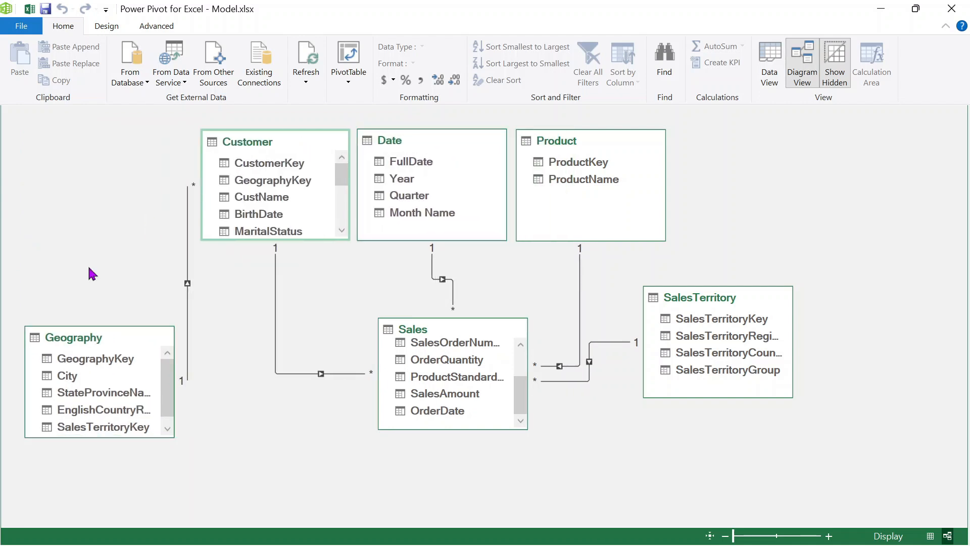
left_click_drag(104, 338, 110, 139)
left_click_drag(716, 302, 745, 144)
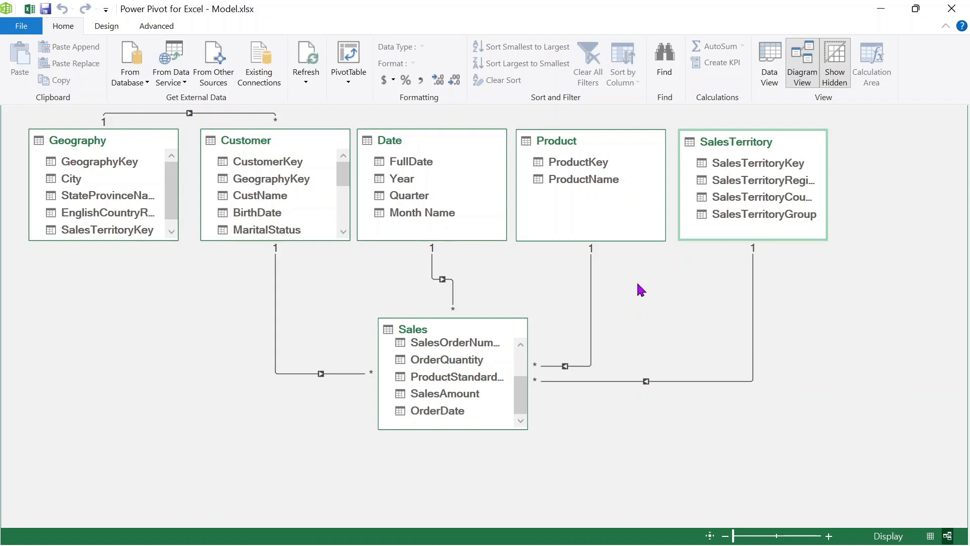
left_click(47, 10)
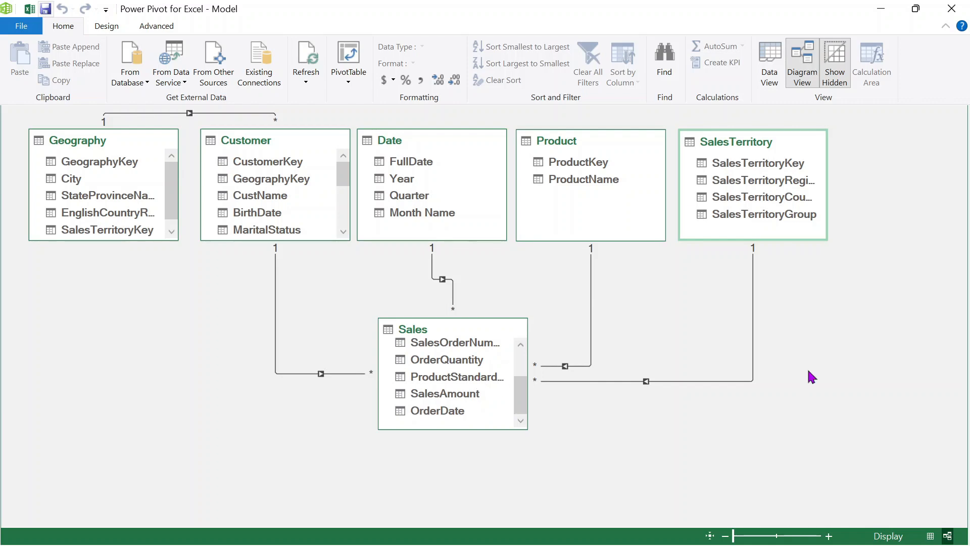
- Switch from the Power Pivot diagram to the Word outline of the Power Pivot & DAX lesson
key("alt+Tab")
key("alt+Tab")
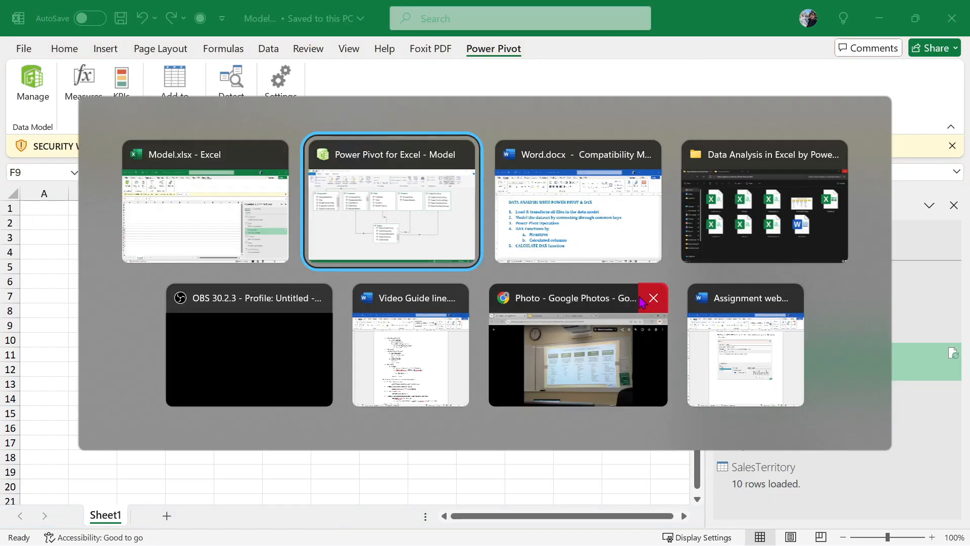
key("alt+Tab")
left_click(251, 280)
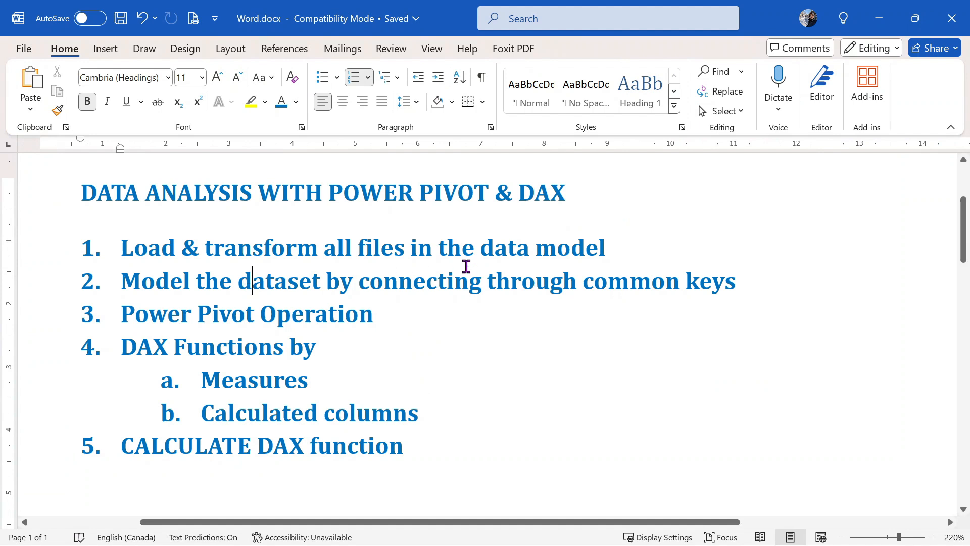
- Enable the Excel workbook's external data connections from the security warning bar
left_click(648, 285)
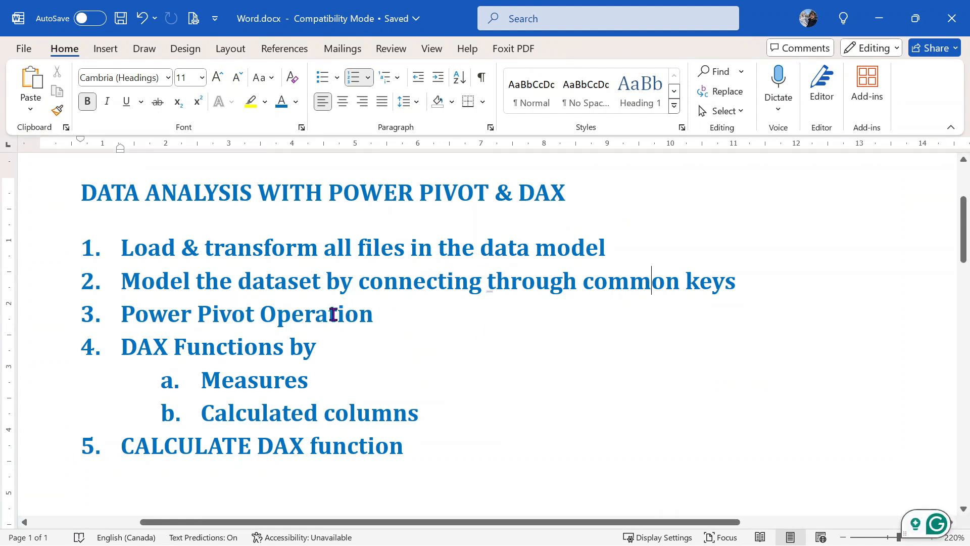
left_click(373, 313)
key("alt+Tab")
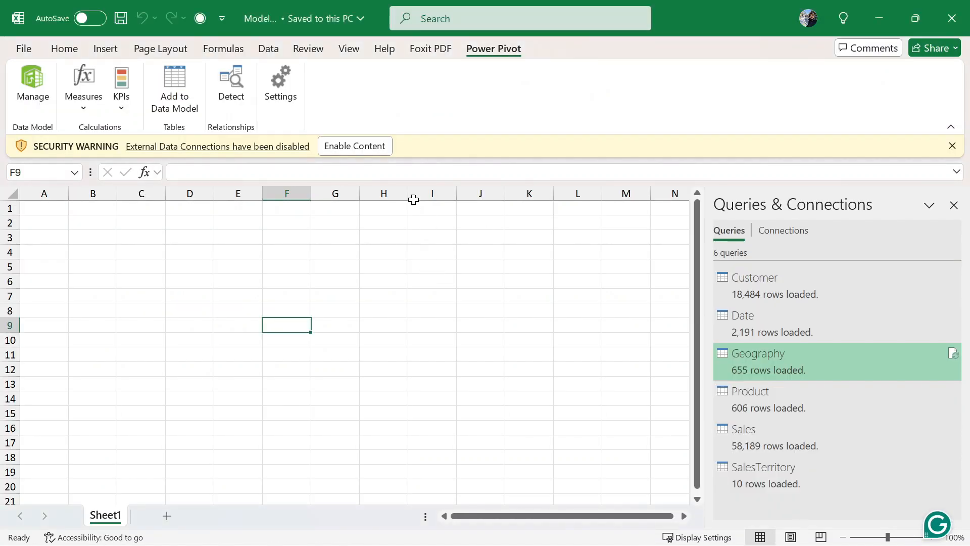
left_click(384, 148)
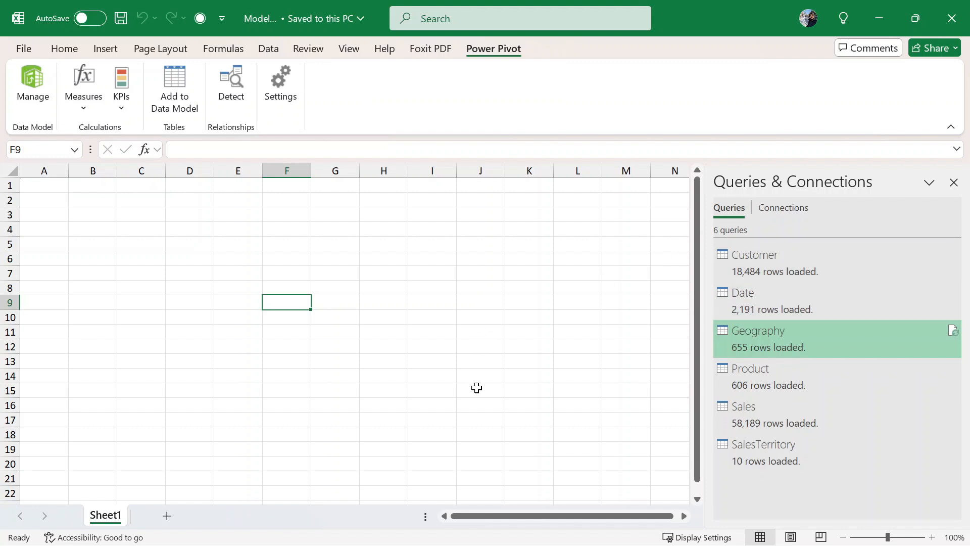
- Return through Word to the Power Pivot for Excel model diagram window
key("alt+Tab")
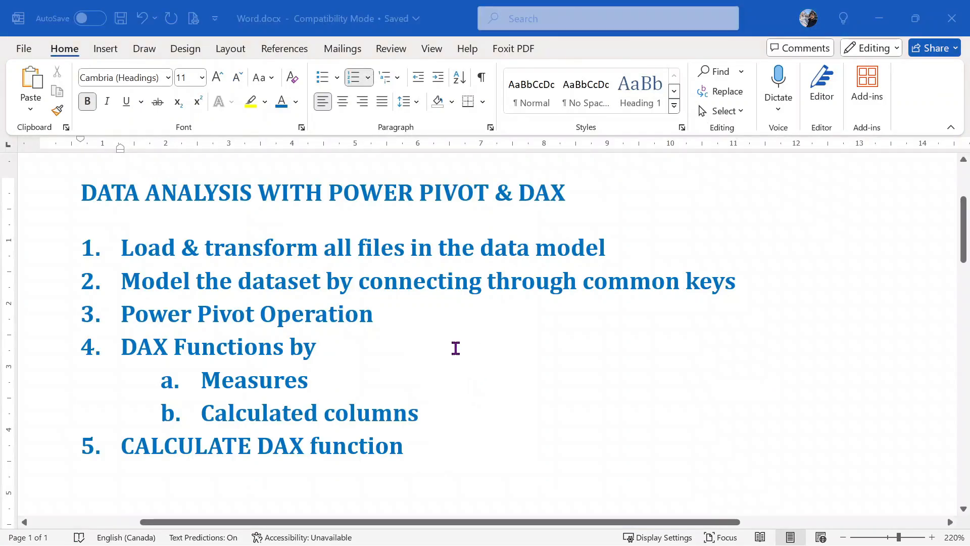
key("alt+Tab")
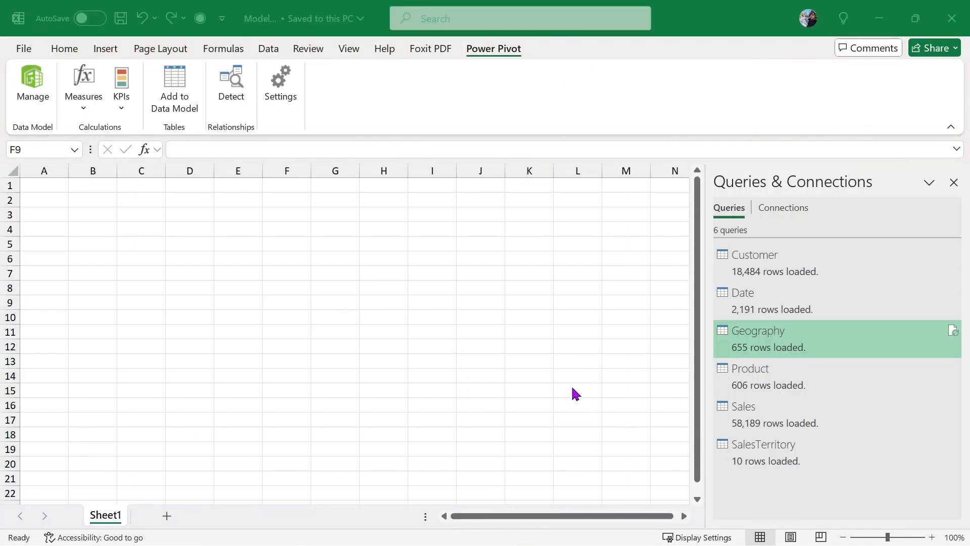
key("alt+Tab")
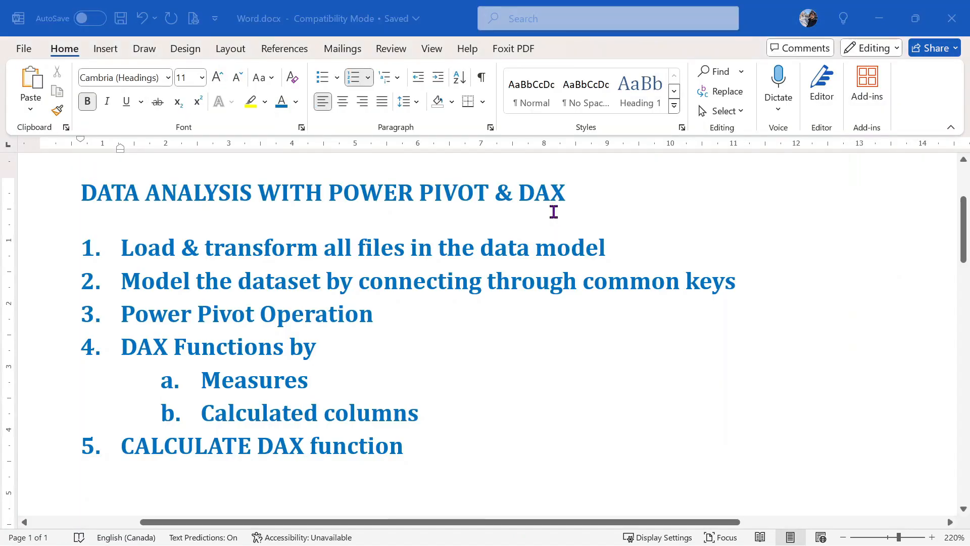
key("alt+Tab")
key("alt+Tab")
key("Tab")
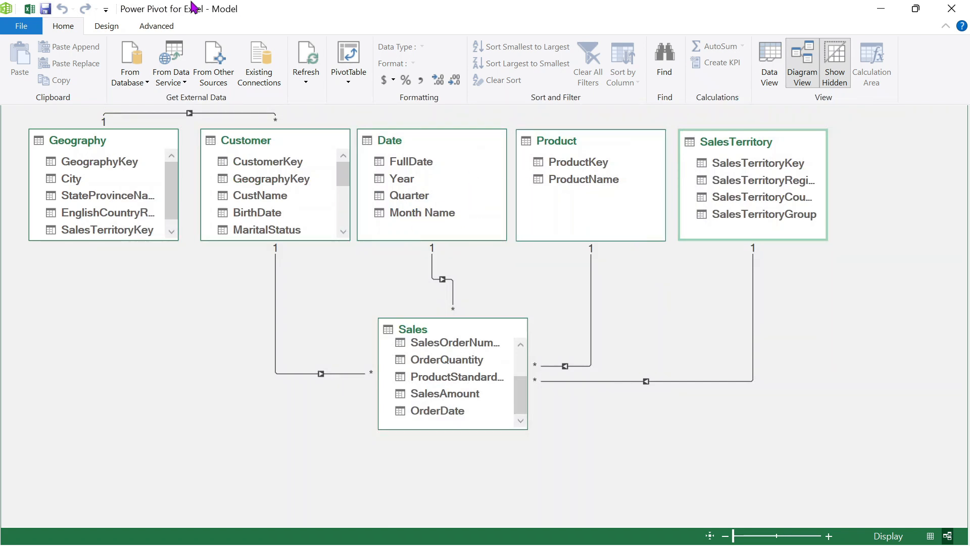
- Back in the workbook, insert a PivotTable from the Data Model on a new worksheet
left_click(30, 9)
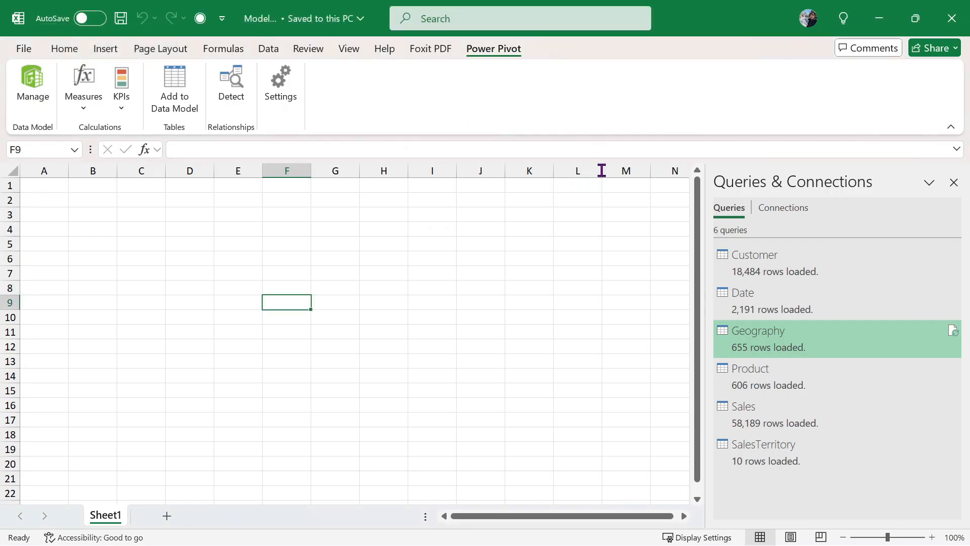
left_click(118, 54)
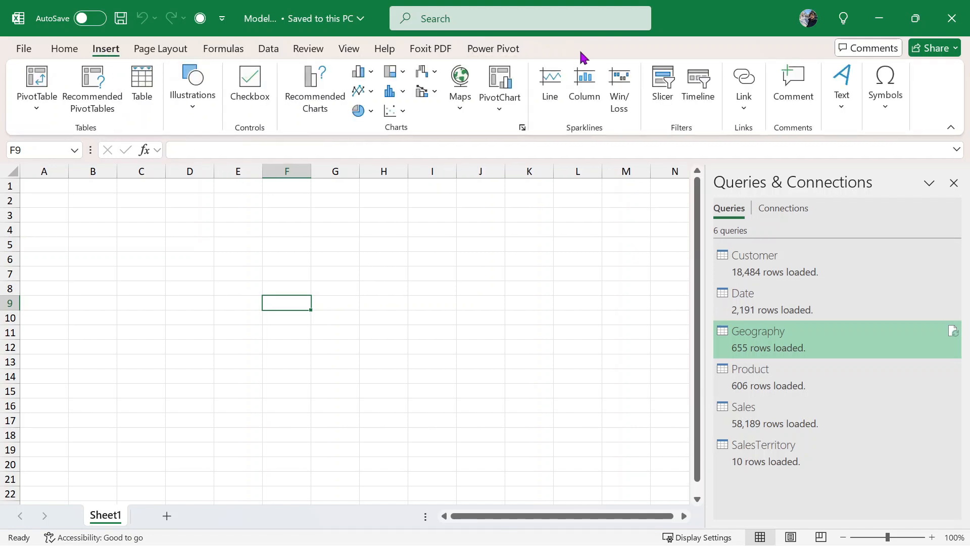
left_click(515, 50)
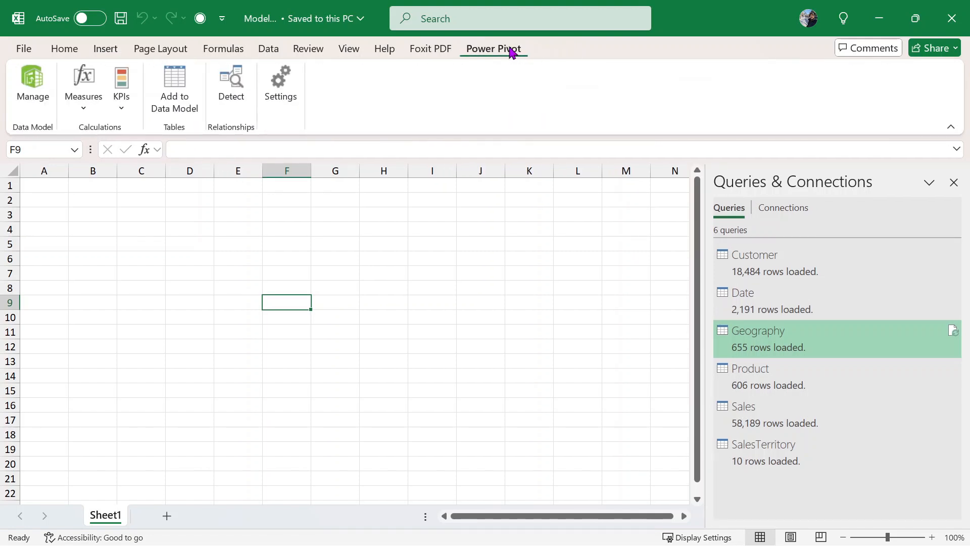
left_click(70, 47)
left_click(105, 49)
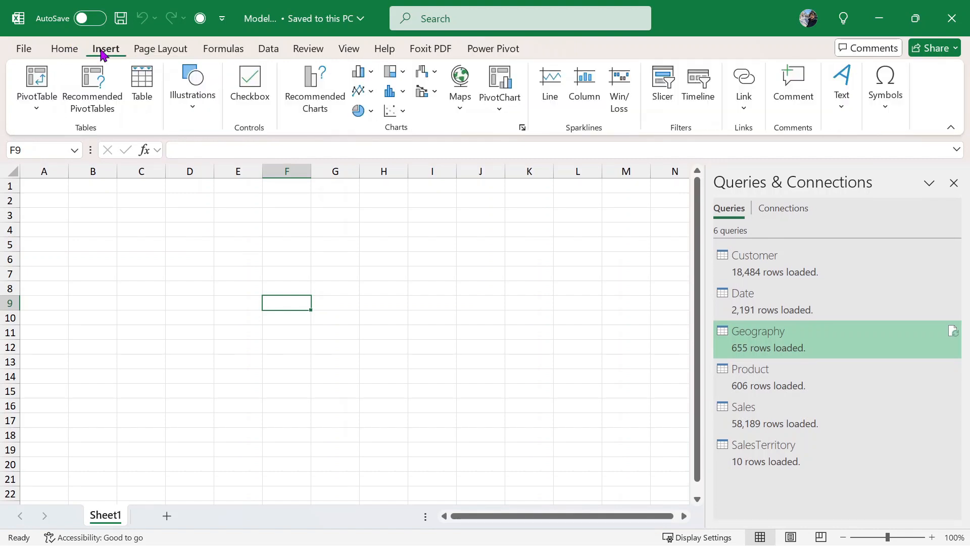
left_click(36, 99)
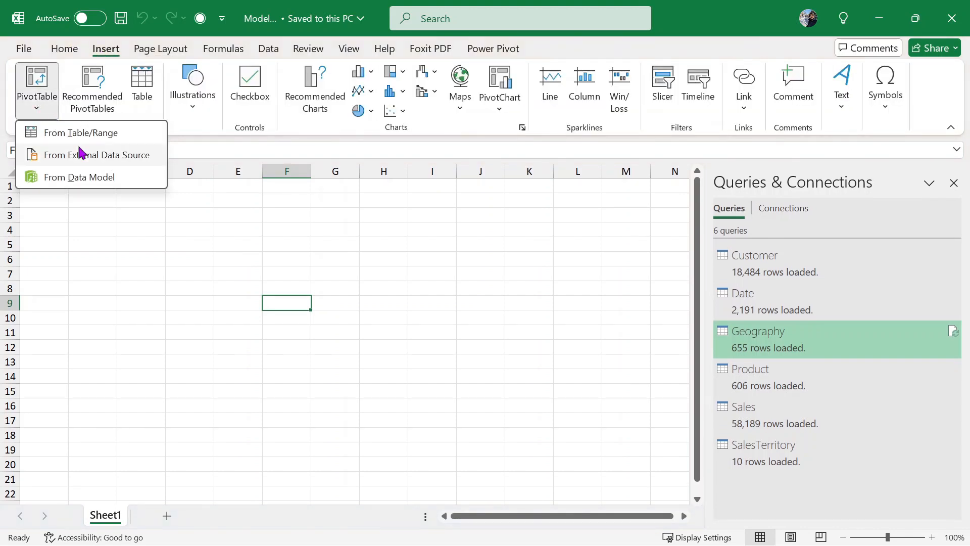
left_click(124, 183)
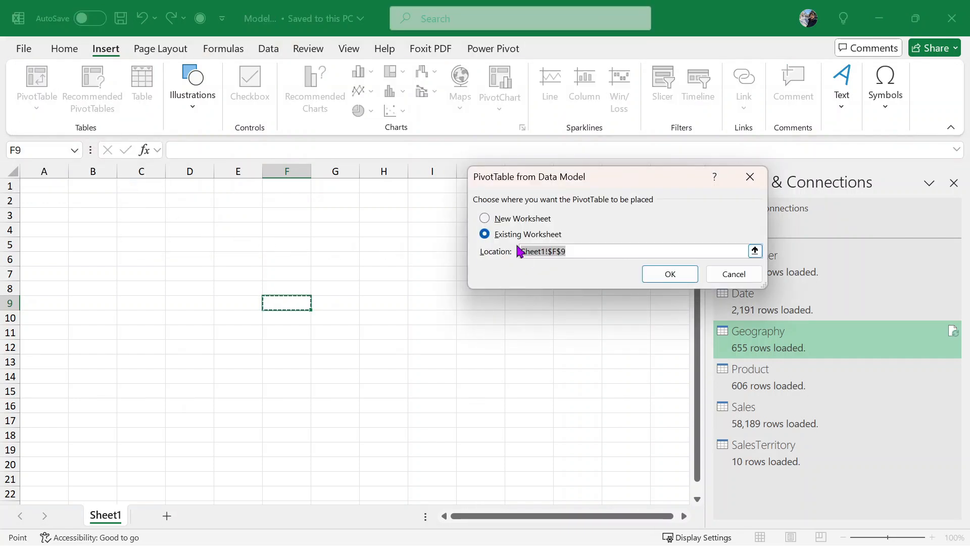
left_click(520, 218)
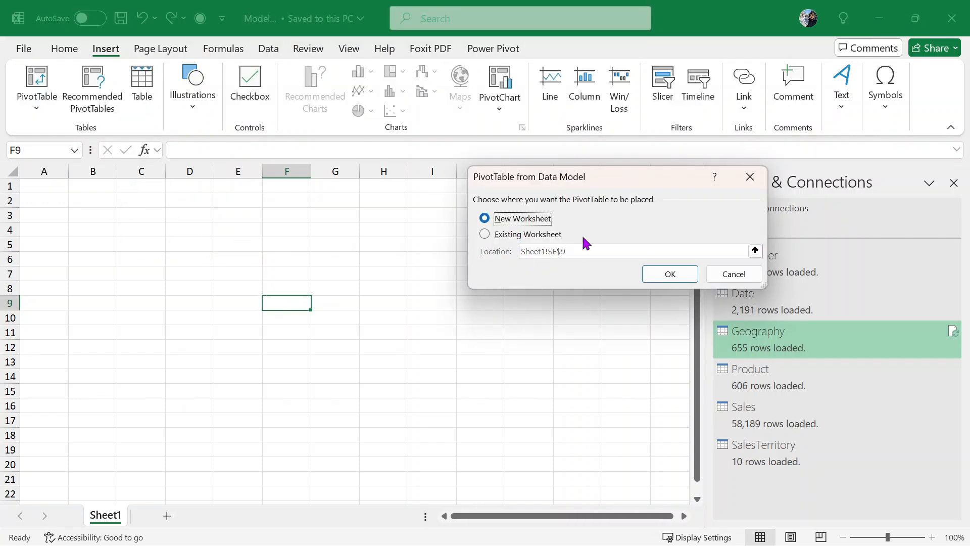
left_click(671, 274)
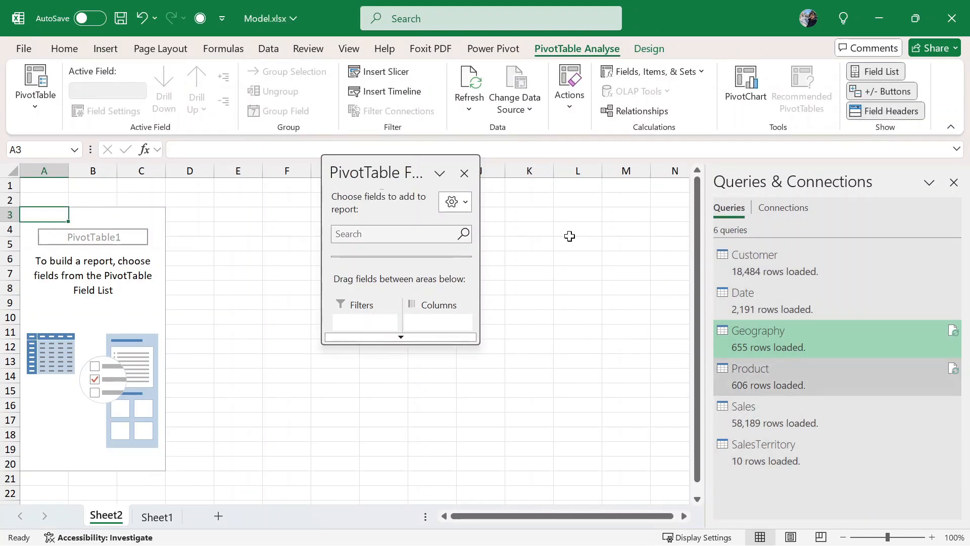
- Float and enlarge the PivotTable Fields pane so all six tables and four areas show
left_click_drag(416, 160, 544, 59)
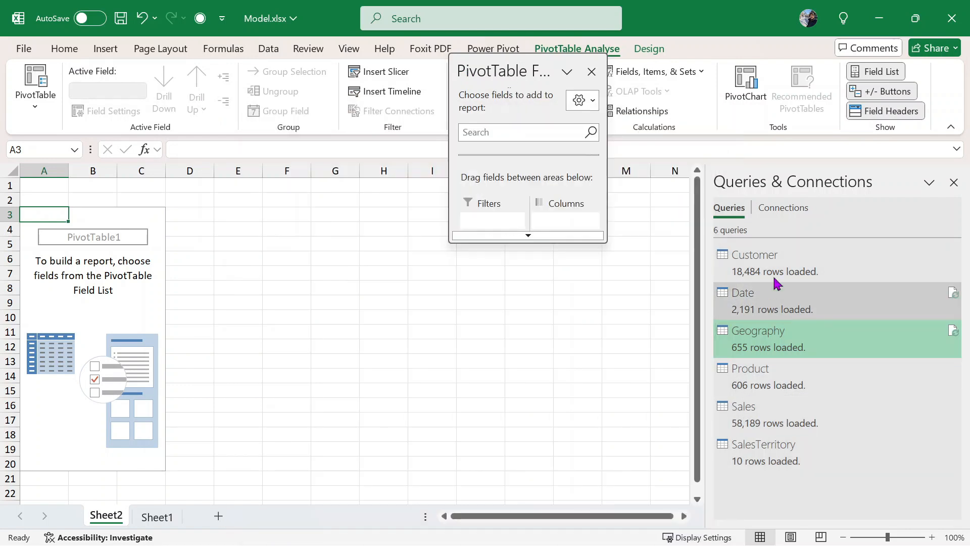
mouse_move(776, 282)
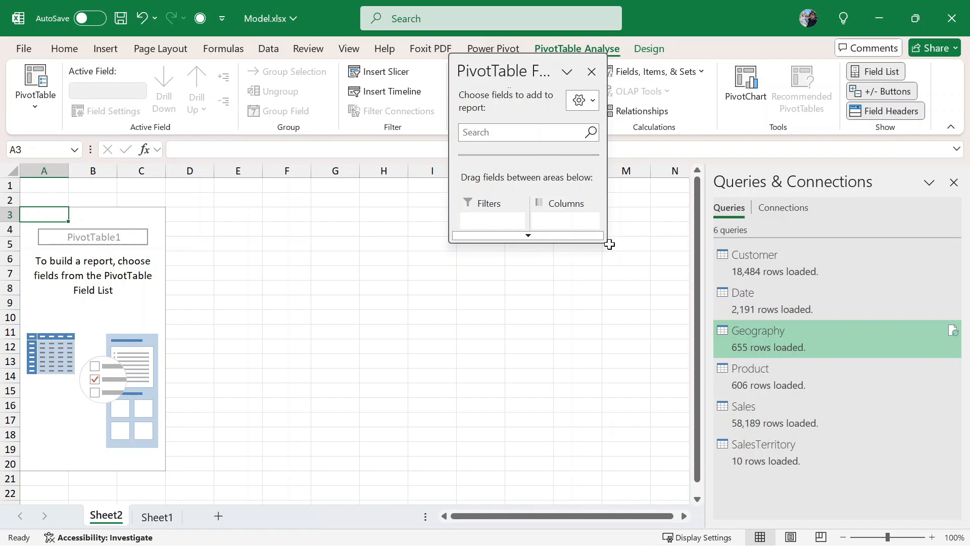
left_click_drag(603, 233, 798, 526)
double_click(669, 69)
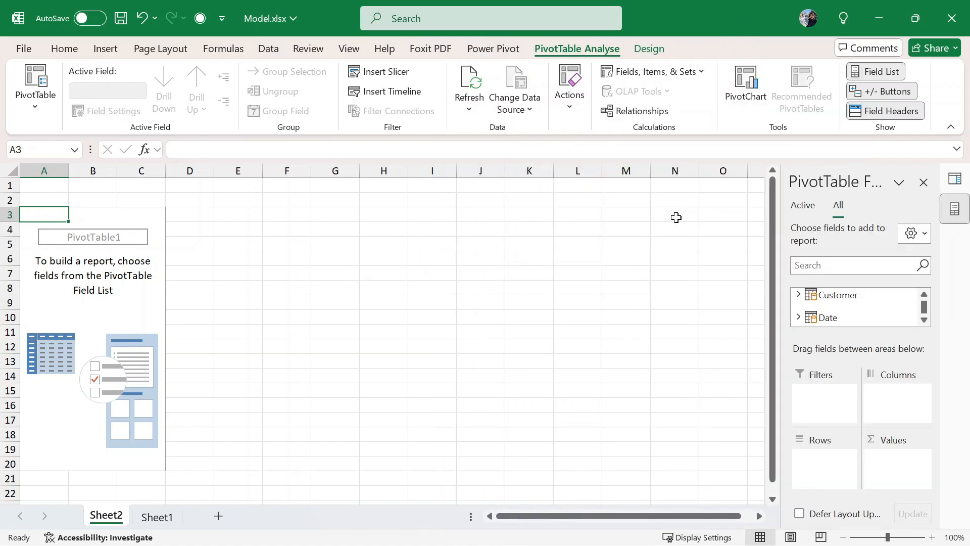
left_click_drag(833, 169, 484, 66)
left_click_drag(868, 173, 513, 3)
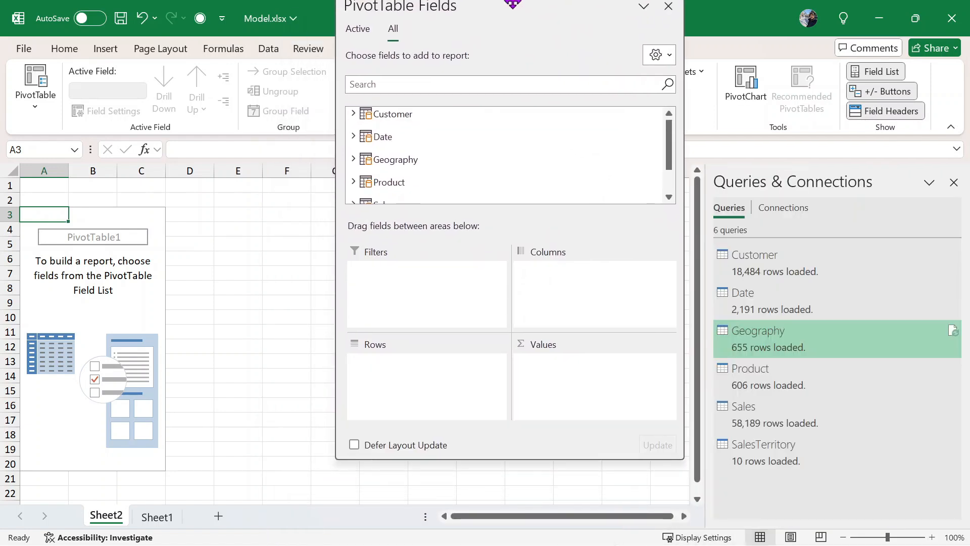
left_click_drag(674, 462, 700, 499)
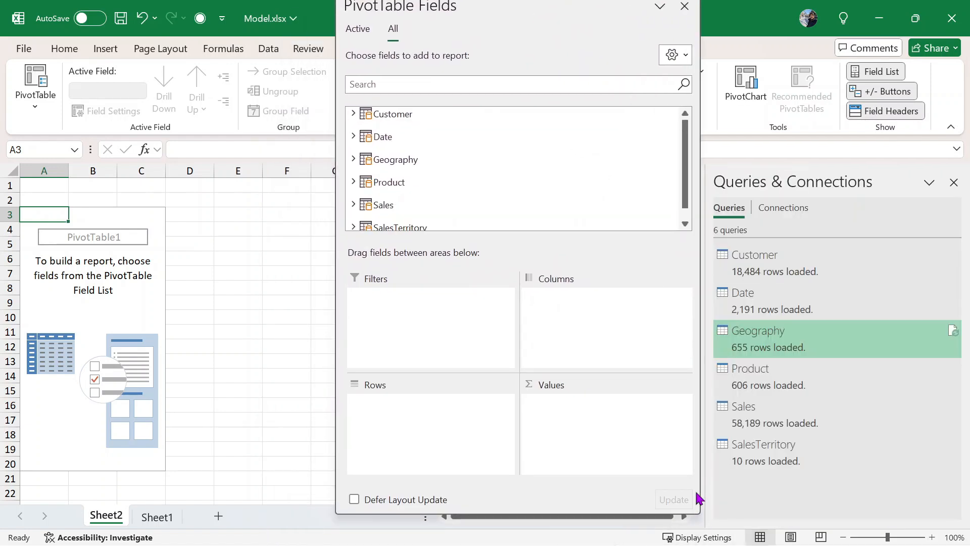
scroll(536, 214, "down", 1)
scroll(536, 181, "up", 1)
scroll(536, 180, "down", 1)
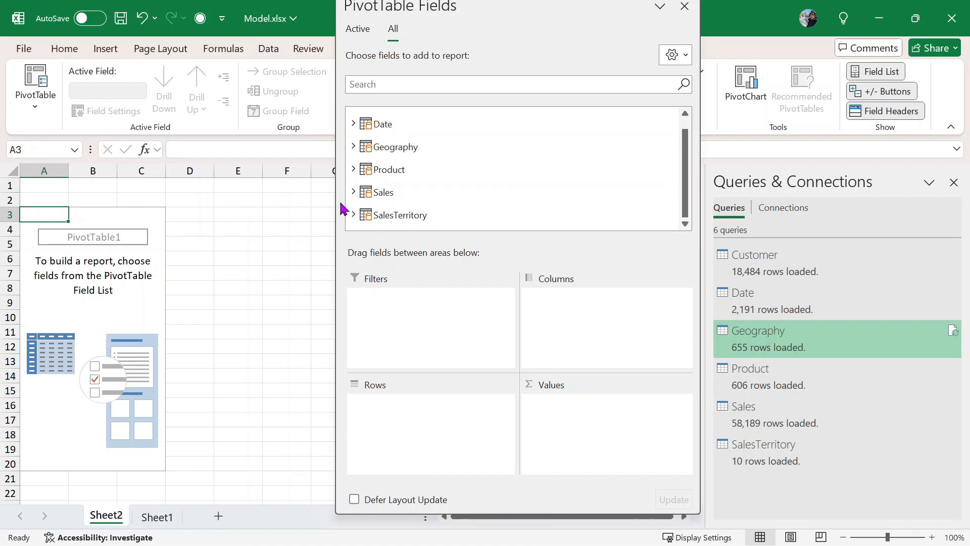
- Expand Sales and add SalesOrderNumber to Values as a count
left_click(353, 192)
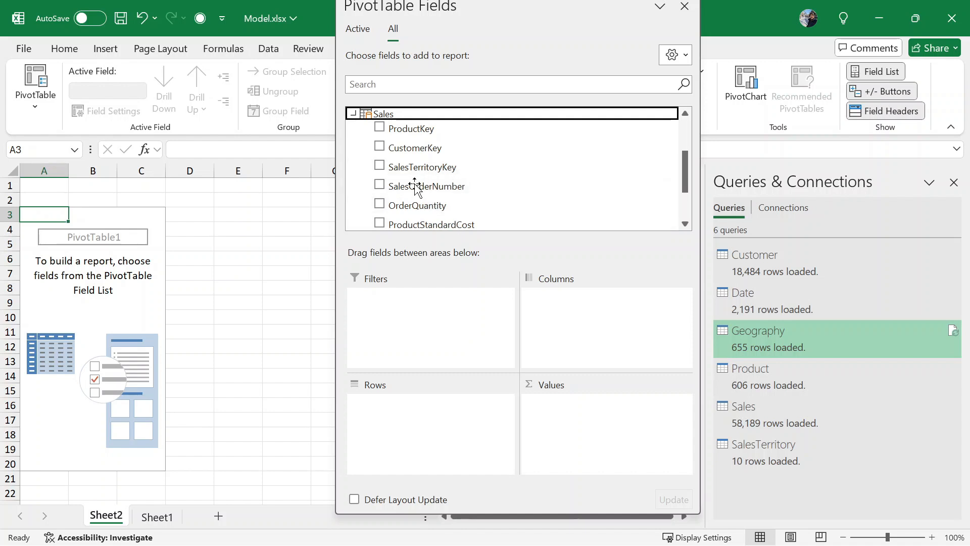
left_click_drag(423, 186, 601, 417)
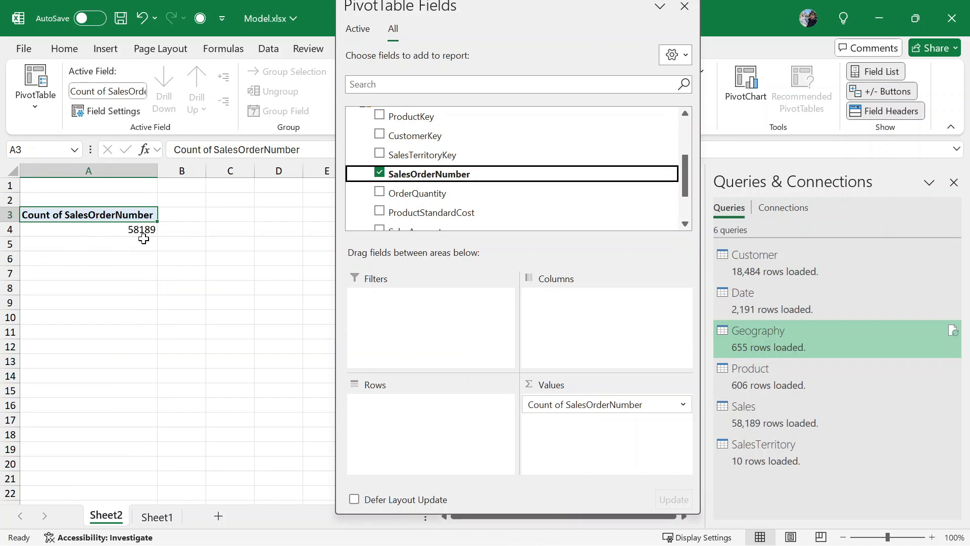
mouse_move(133, 229)
scroll(513, 169, "up", 3)
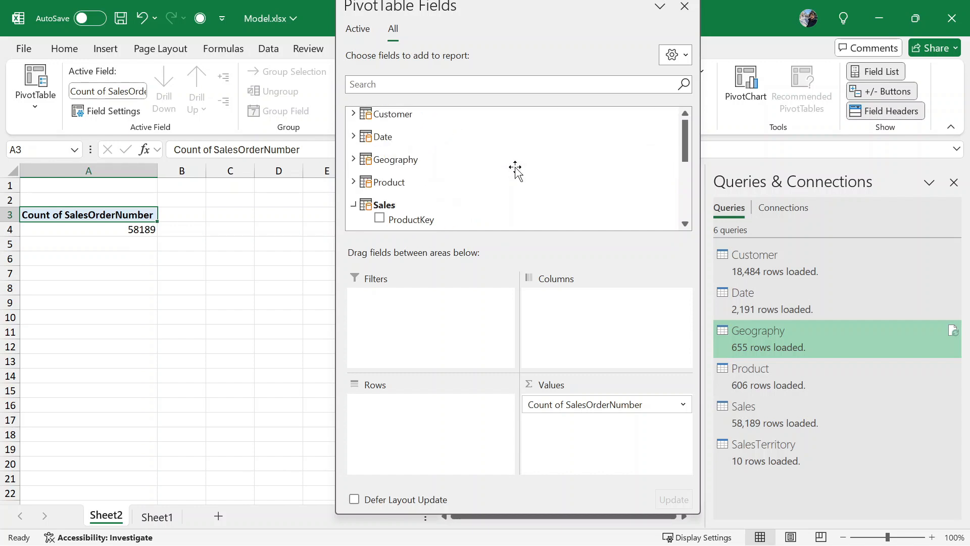
- Add Date's Year to Rows and Quarter to Columns, giving 58189 orders in total
left_click(352, 142)
left_click_drag(391, 170, 408, 190)
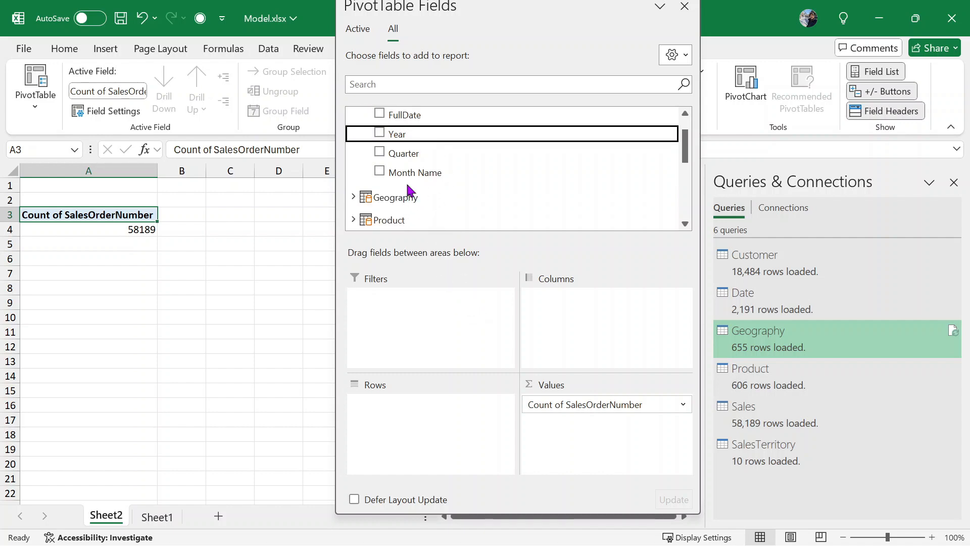
scroll(455, 174, "up", 1)
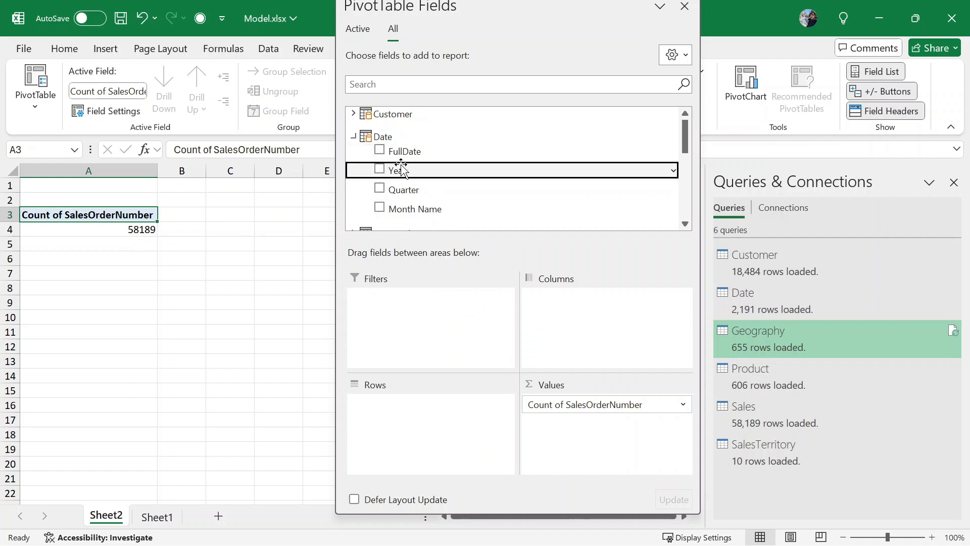
left_click_drag(404, 172, 432, 402)
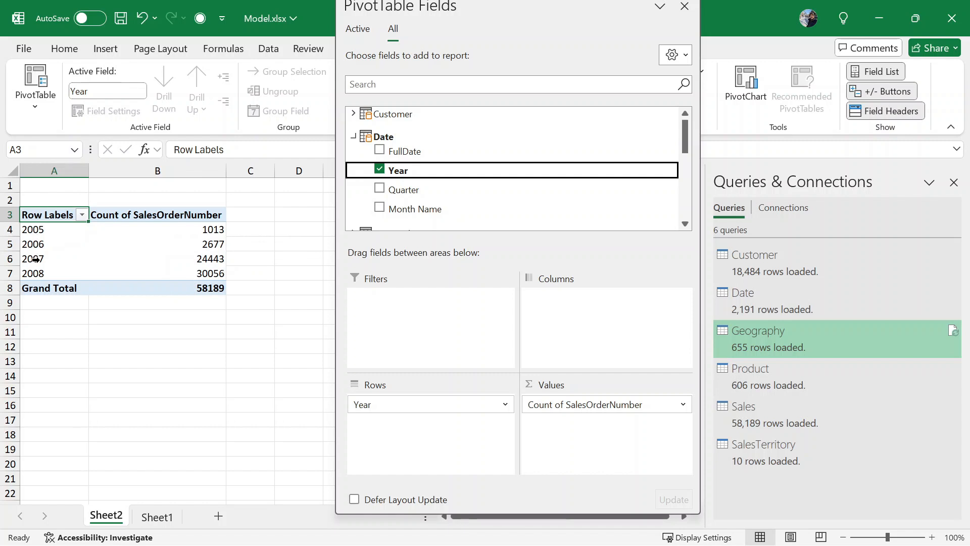
mouse_move(218, 261)
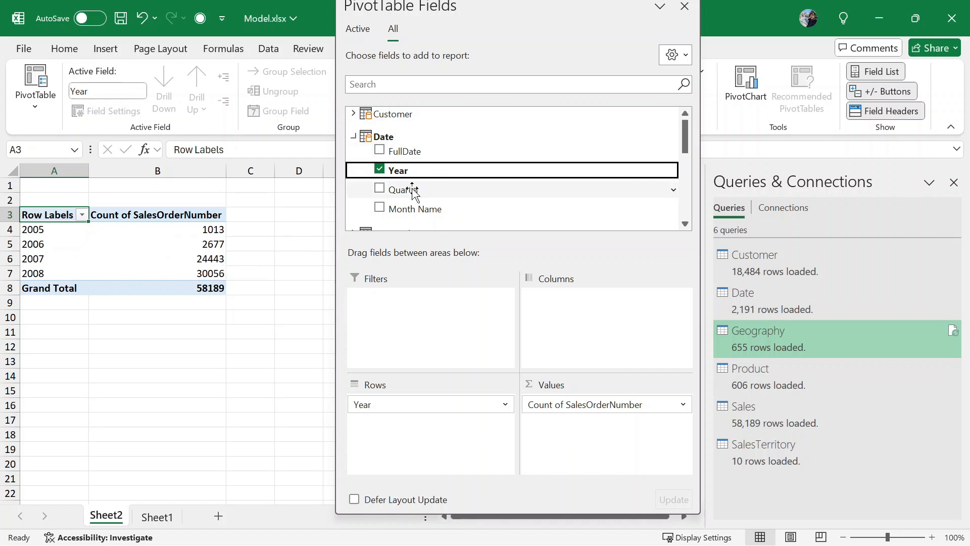
left_click_drag(414, 192, 452, 435)
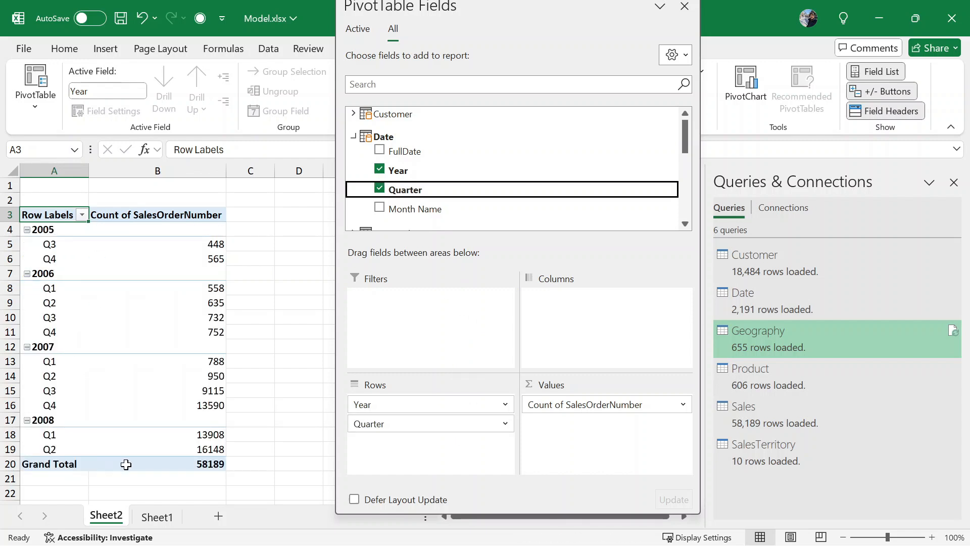
left_click_drag(416, 424, 601, 347)
- Narrow column B so the Grand Total column comes into view
left_click_drag(518, 2, 526, 7)
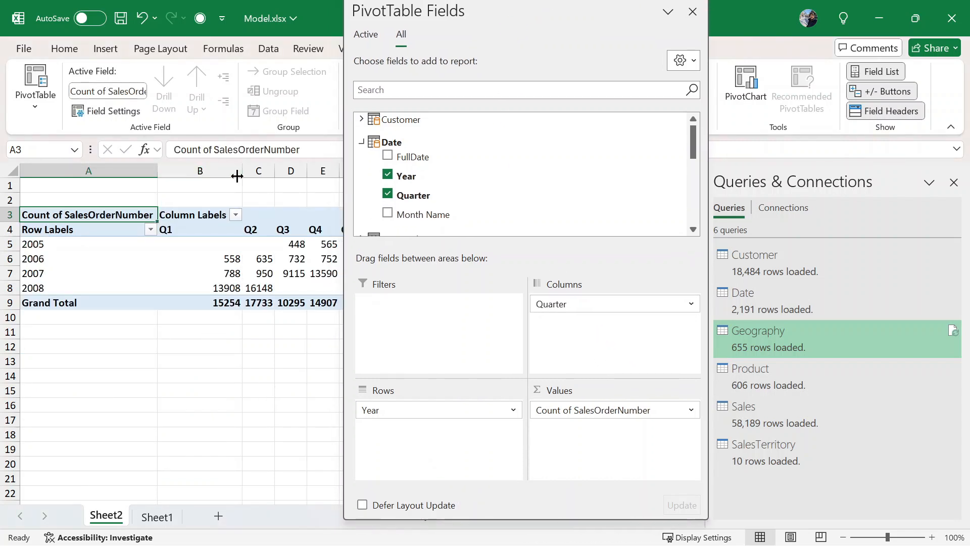
left_click_drag(242, 177, 197, 177)
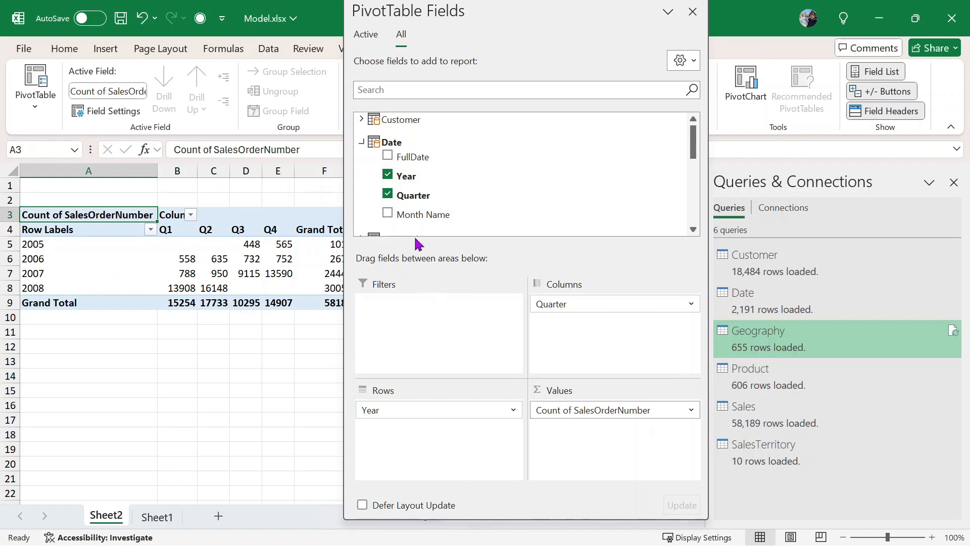
scroll(611, 191, "down", 1)
scroll(610, 187, "down", 3)
scroll(610, 187, "up", 2)
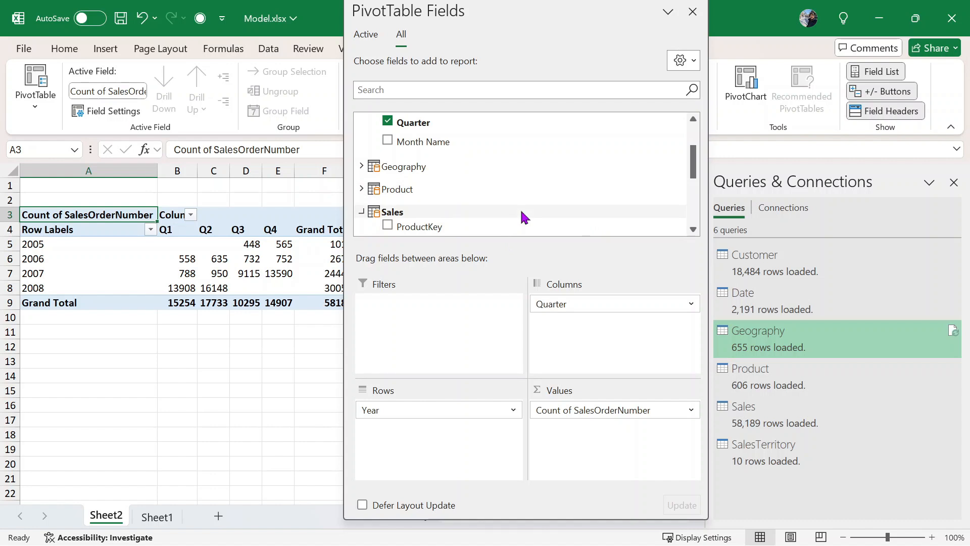
scroll(522, 212, "down", 1)
scroll(522, 212, "down", 1)
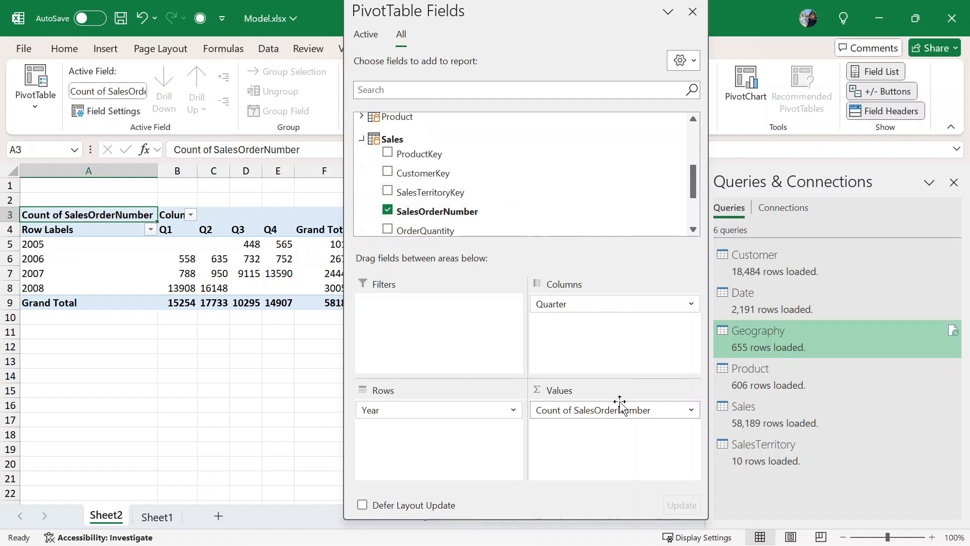
- Remove SalesOrderNumber count, Year and Quarter, then add ProductKey to Values
left_click_drag(573, 417, 271, 418)
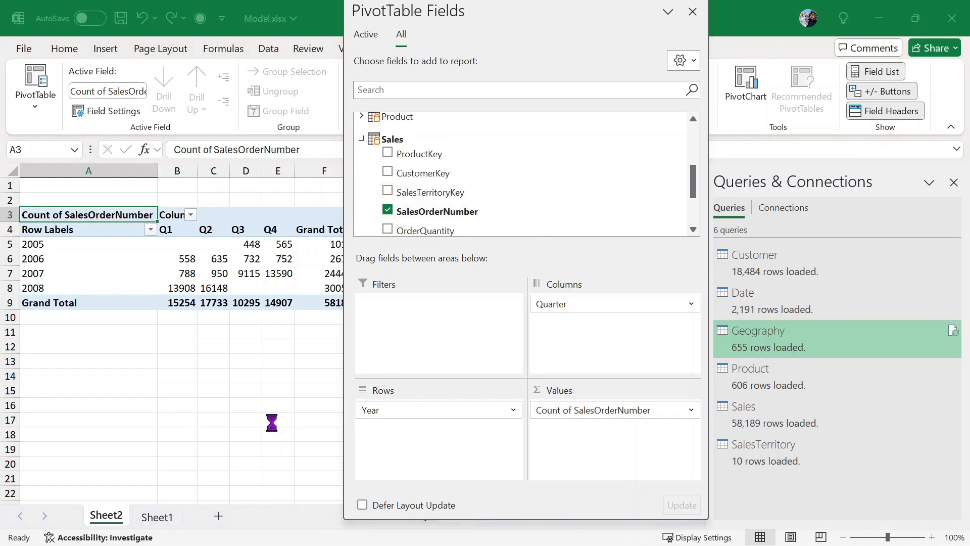
left_click_drag(394, 412, 222, 403)
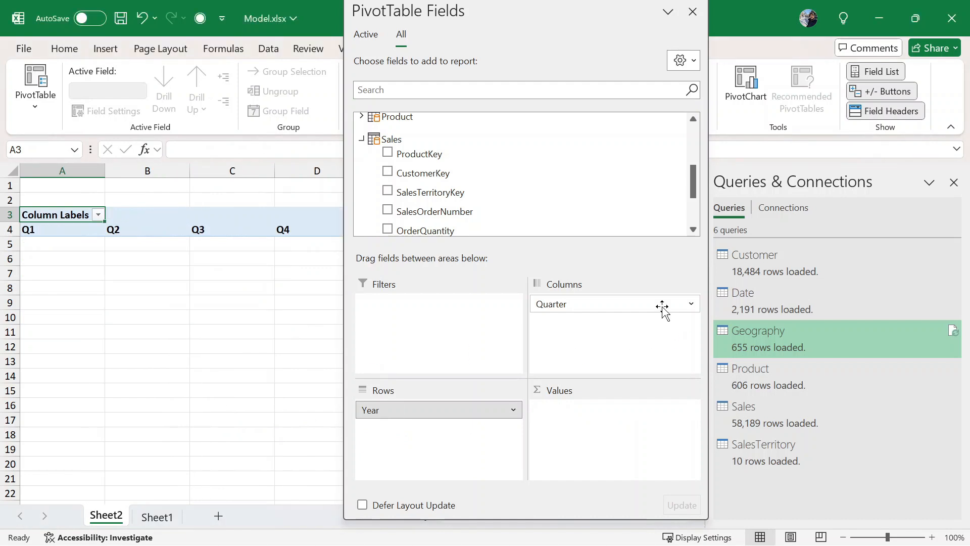
left_click_drag(662, 308, 229, 333)
scroll(541, 152, "up", 1)
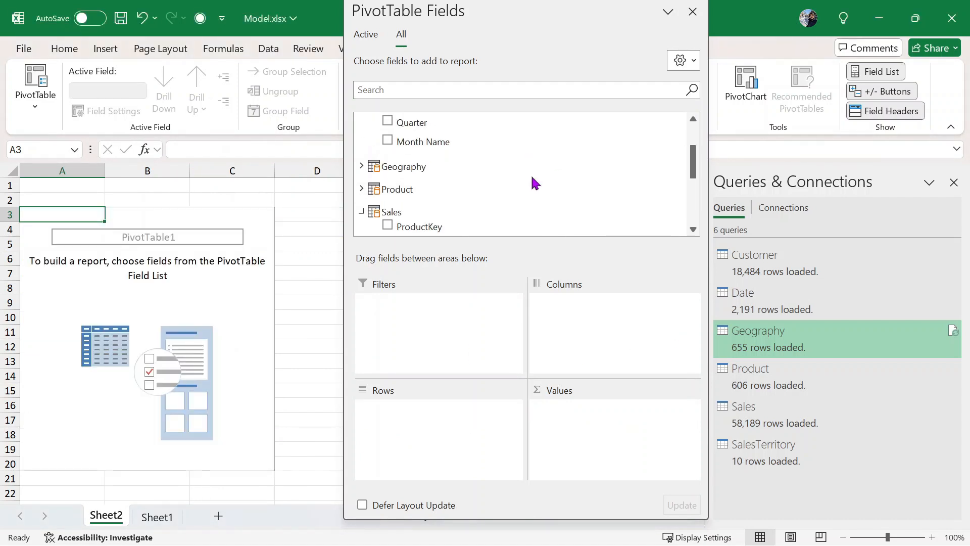
scroll(523, 163, "up", 1)
scroll(523, 163, "down", 1)
scroll(523, 164, "down", 3)
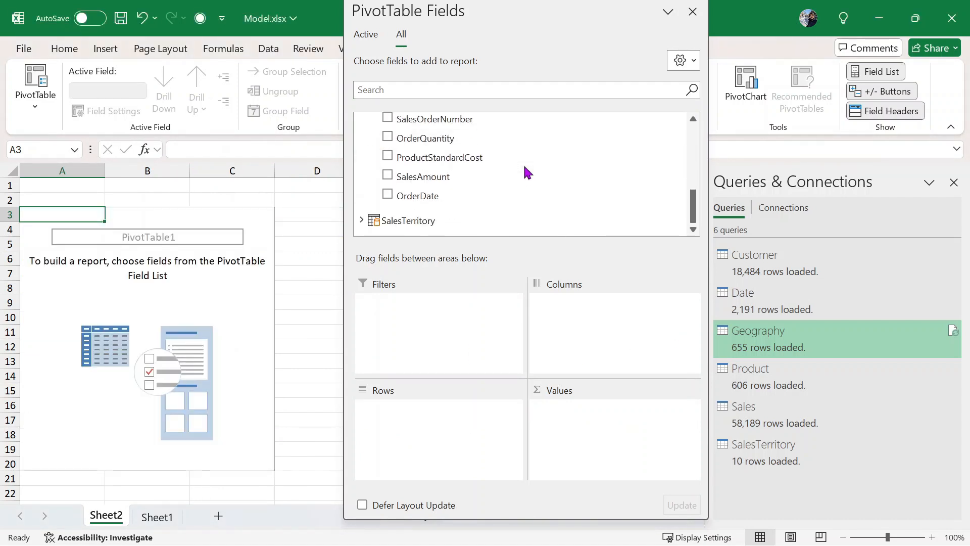
scroll(524, 163, "up", 2)
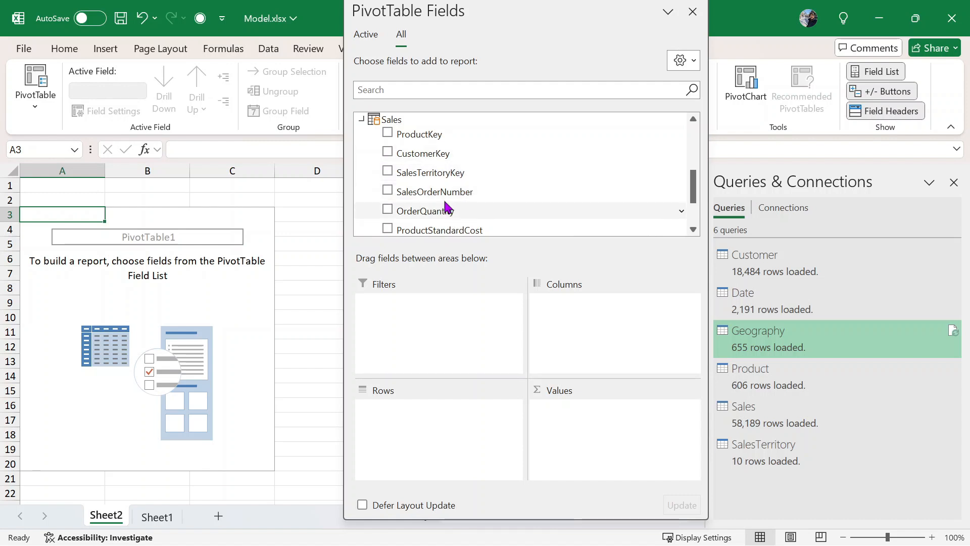
scroll(487, 169, "down", 1)
scroll(489, 169, "up", 1)
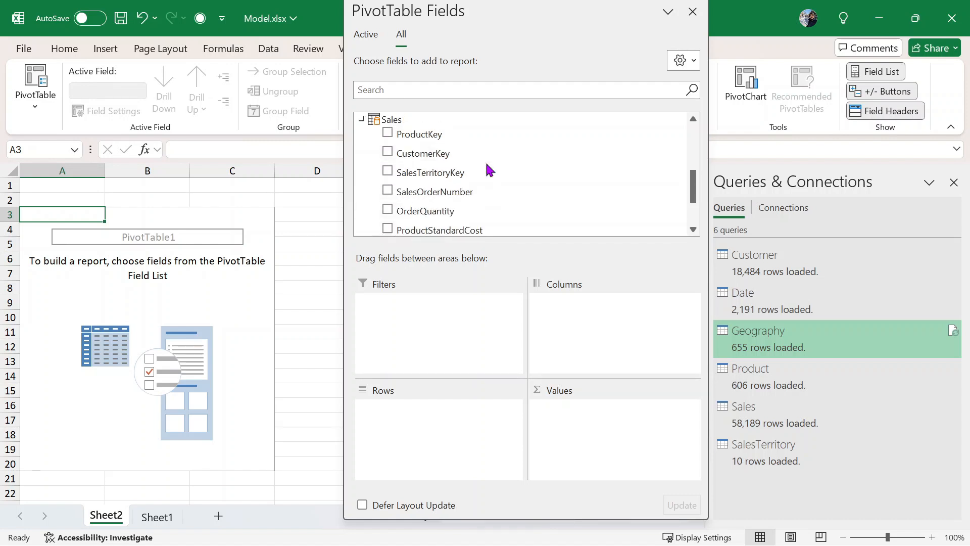
left_click_drag(420, 134, 586, 409)
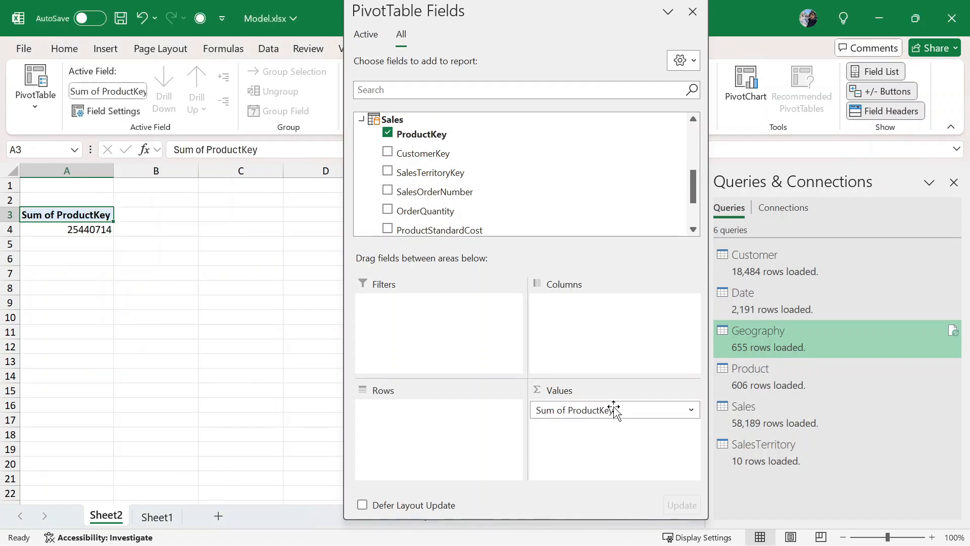
- Change the ProductKey value from Sum to Count in Value Field Settings
left_click(685, 412)
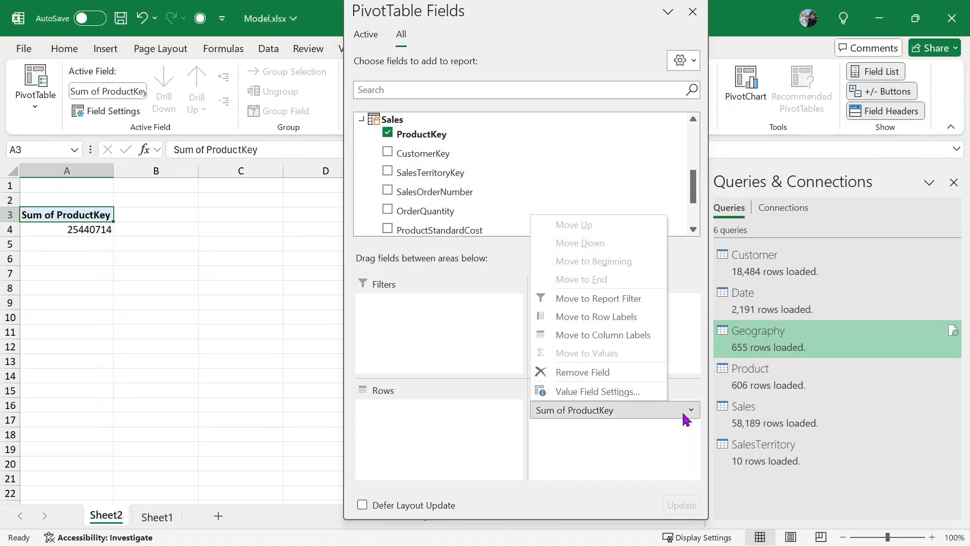
left_click(619, 393)
left_click(518, 229)
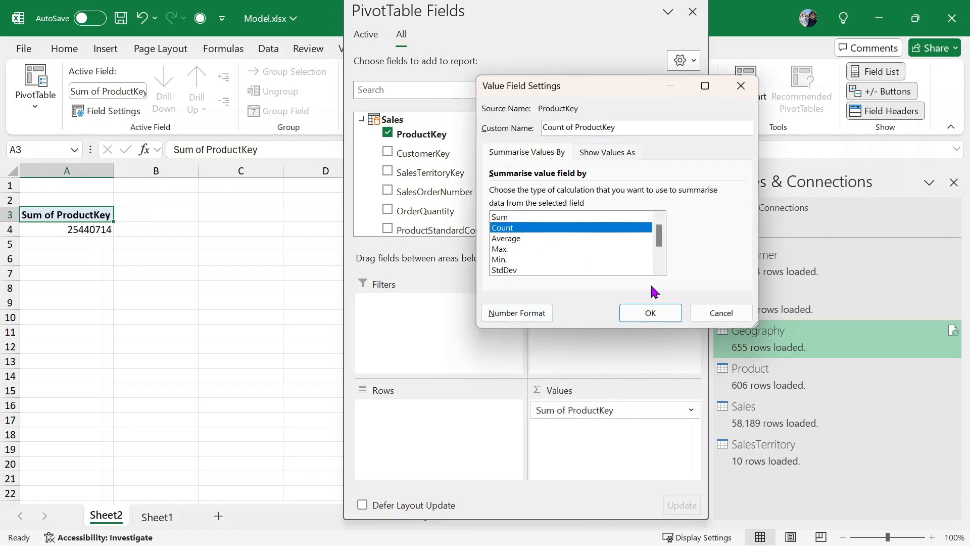
left_click(650, 315)
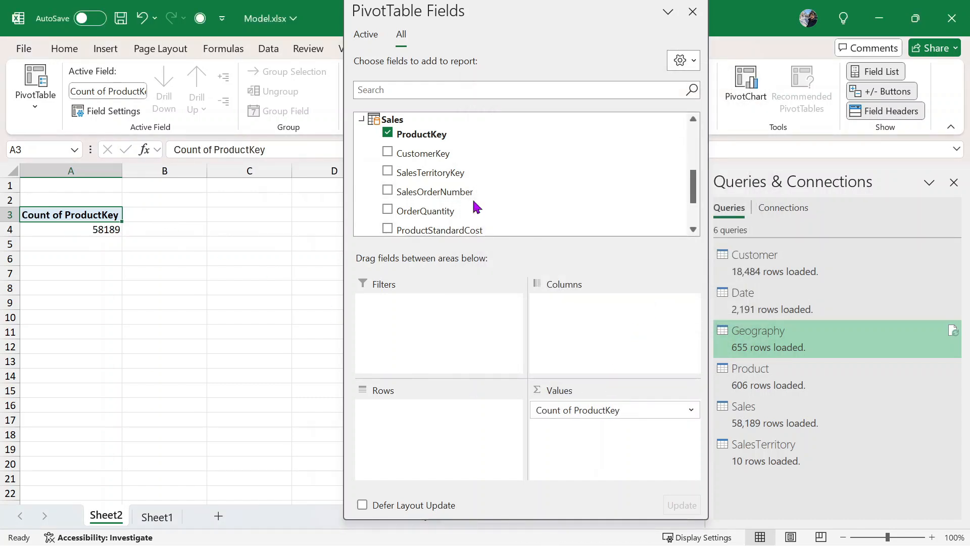
- Break the count down by Customer Gender in Rows with MaritalStatus nested beneath
scroll(489, 195, "up", 8)
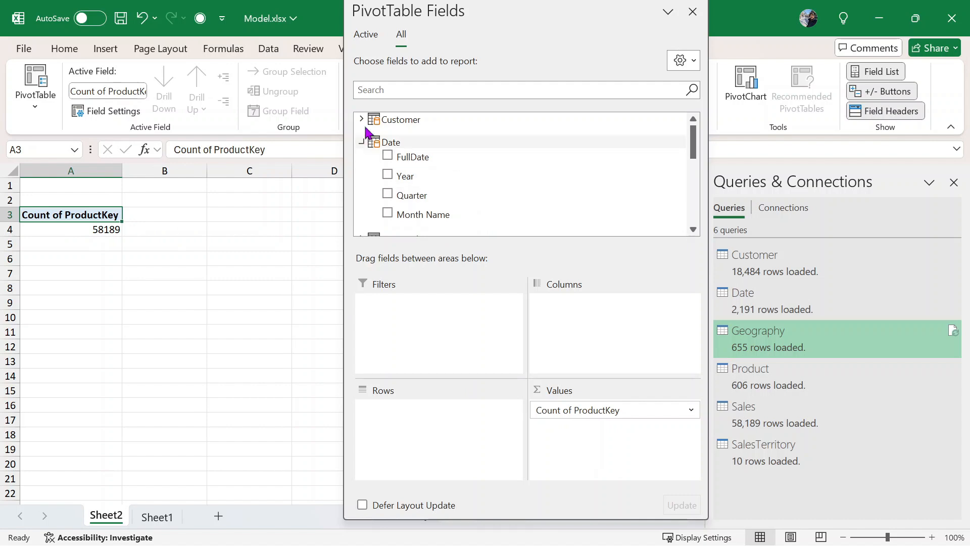
left_click(361, 119)
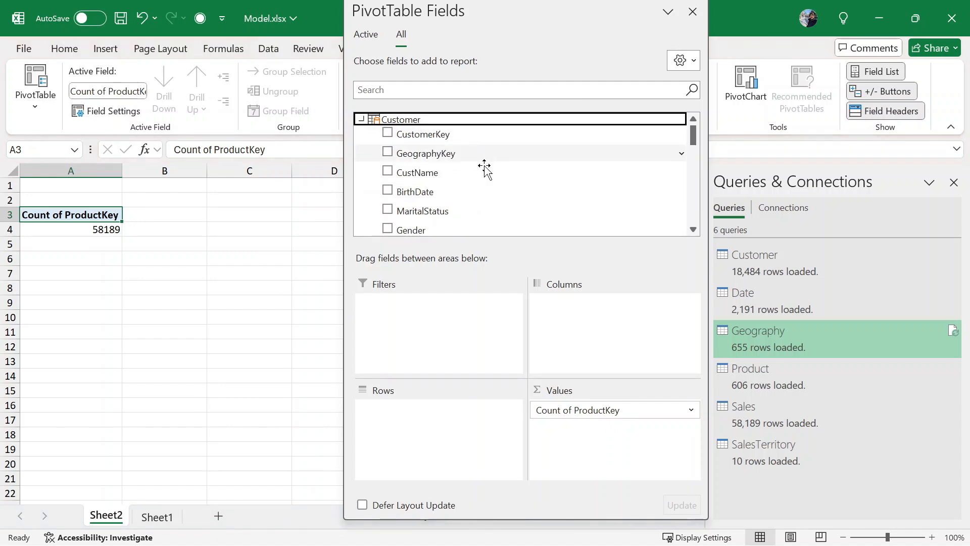
left_click(431, 231)
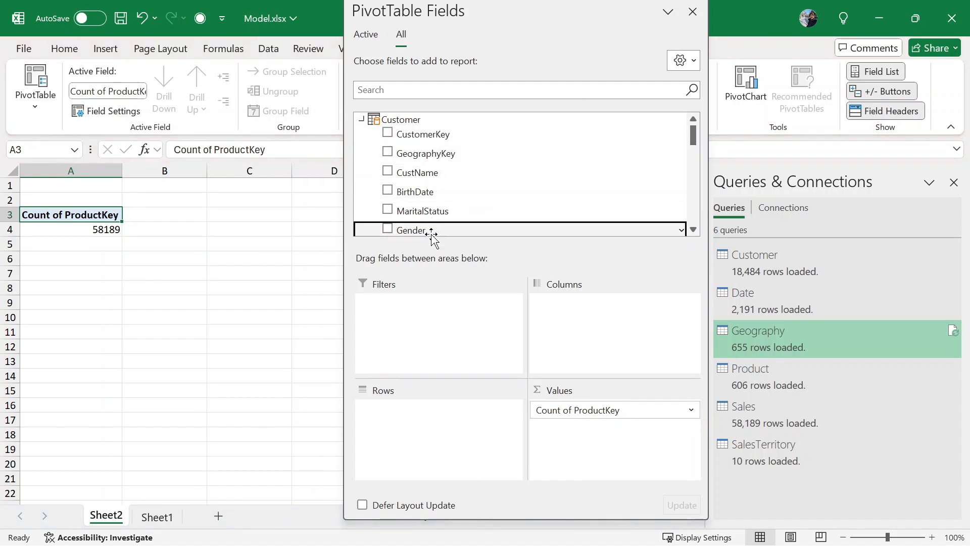
left_click_drag(431, 231, 424, 437)
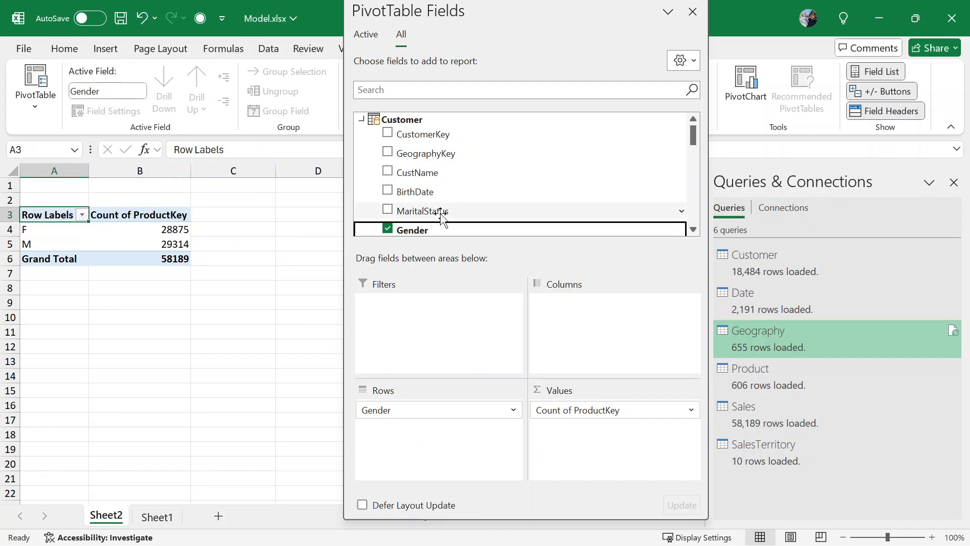
left_click_drag(442, 217, 587, 323)
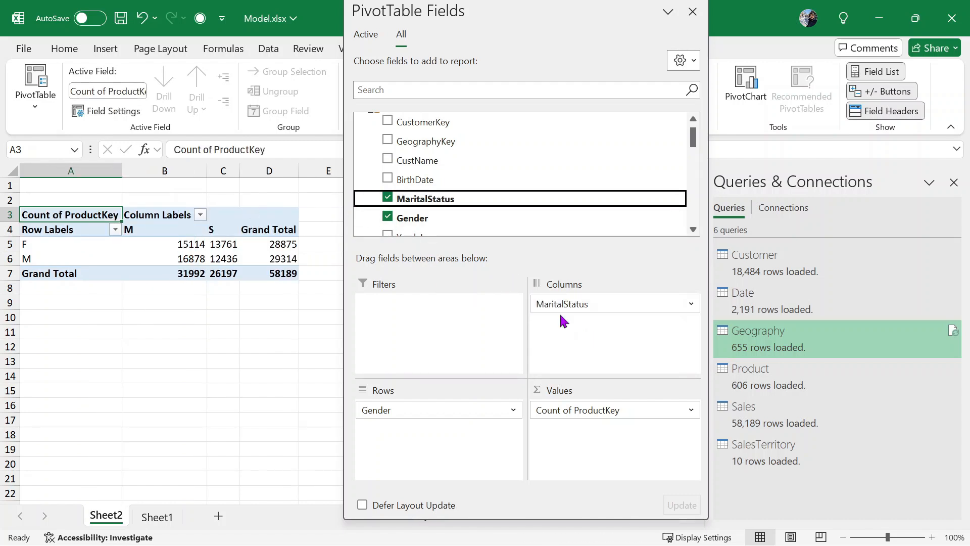
left_click_drag(648, 303, 442, 437)
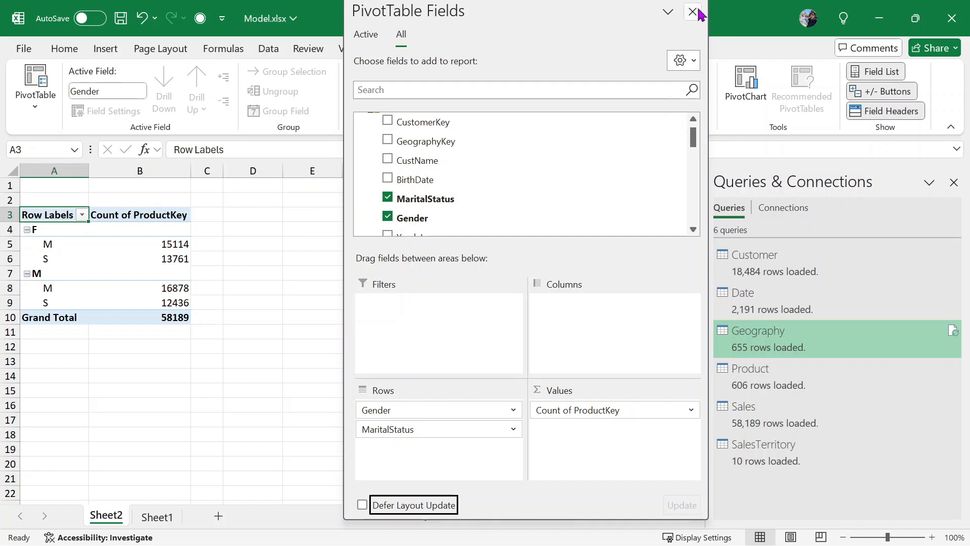
scroll(524, 217, "down", 4)
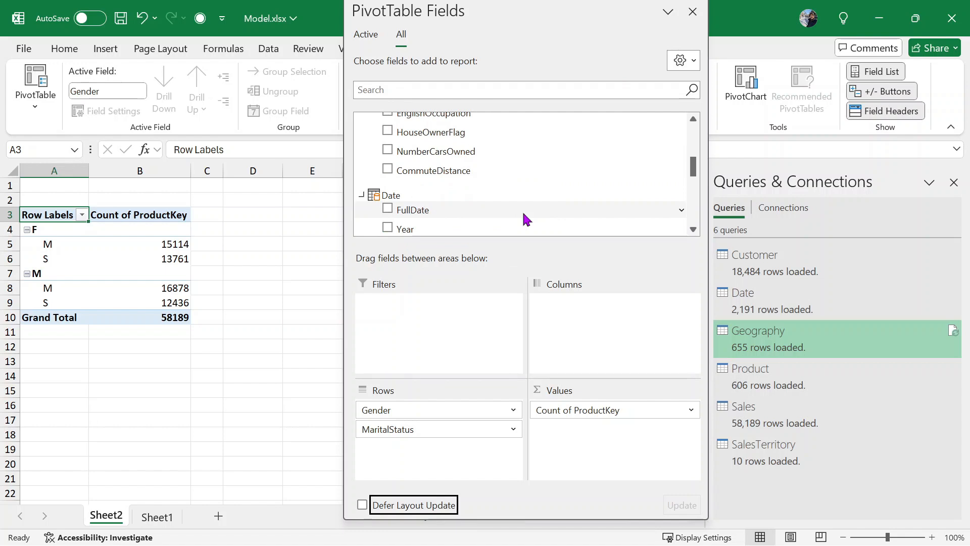
scroll(524, 219, "up", 2)
scroll(520, 218, "down", 3)
scroll(520, 219, "up", 6)
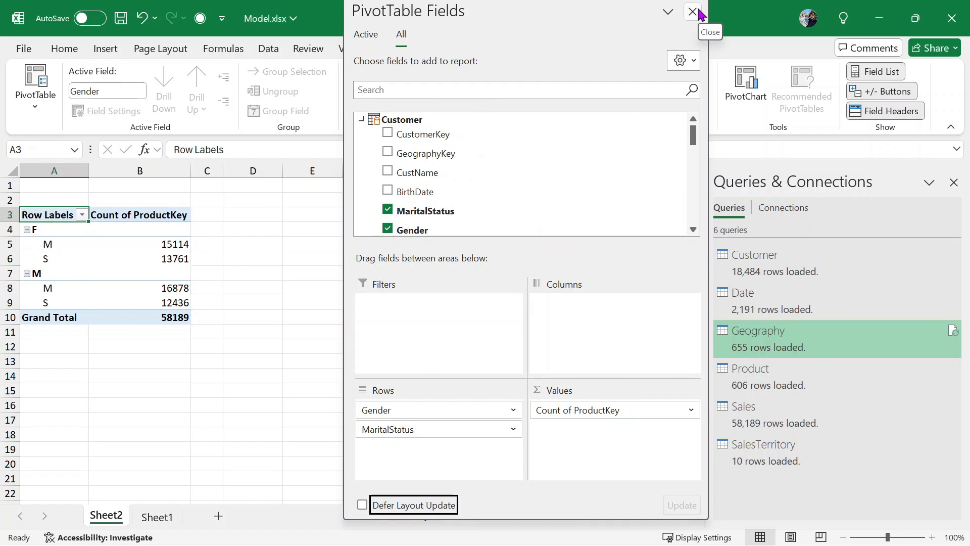
scroll(565, 167, "down", 3)
scroll(568, 179, "down", 5)
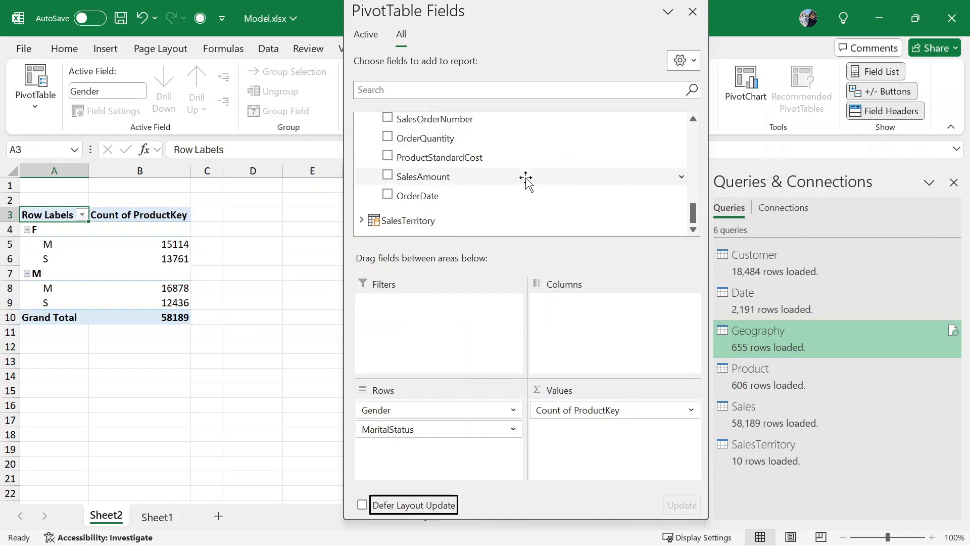
left_click(683, 409)
left_click(641, 393)
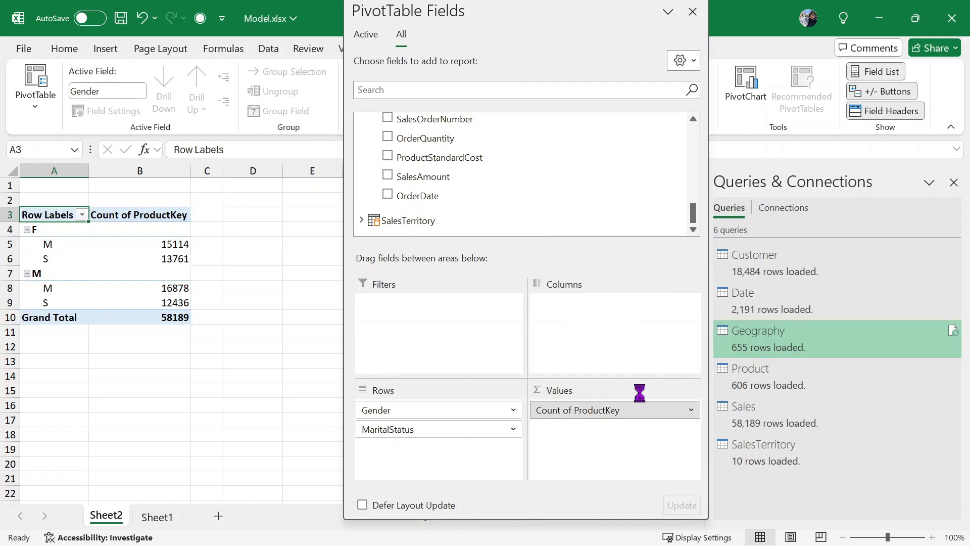
left_click(714, 322)
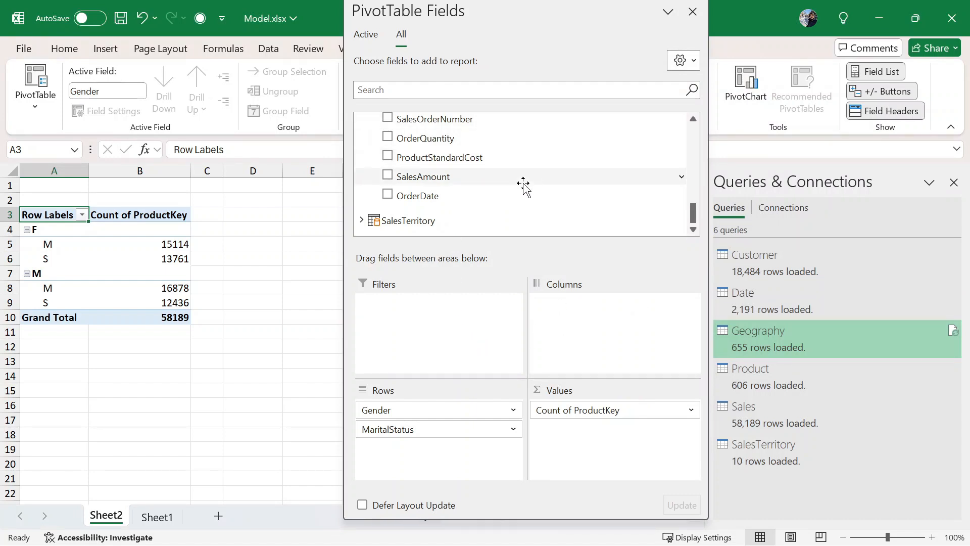
left_click(362, 221)
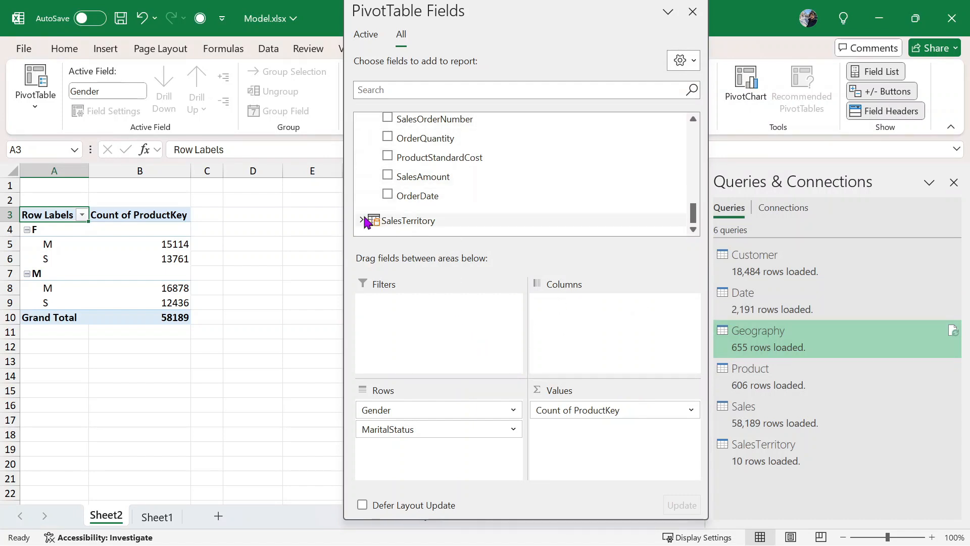
scroll(568, 202, "up", 2)
scroll(563, 192, "up", 1)
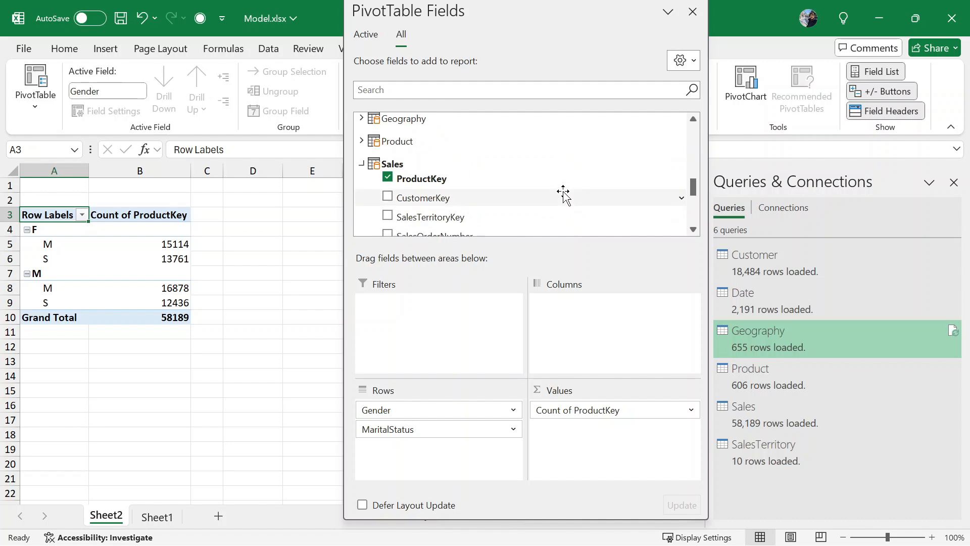
scroll(563, 192, "down", 2)
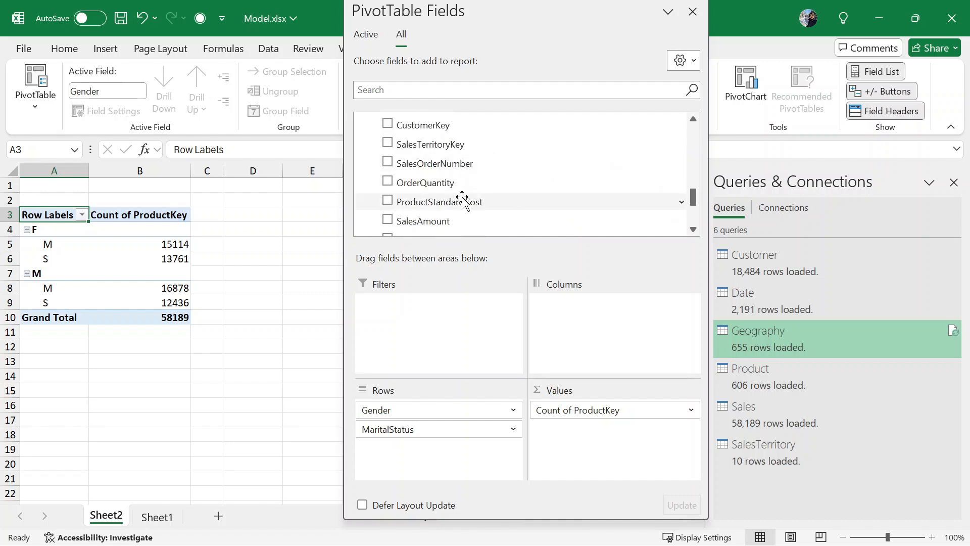
- Sum OrderQuantity instead, drop Gender and MaritalStatus, and put Date's Year in Rows
left_click_drag(414, 182, 271, 419)
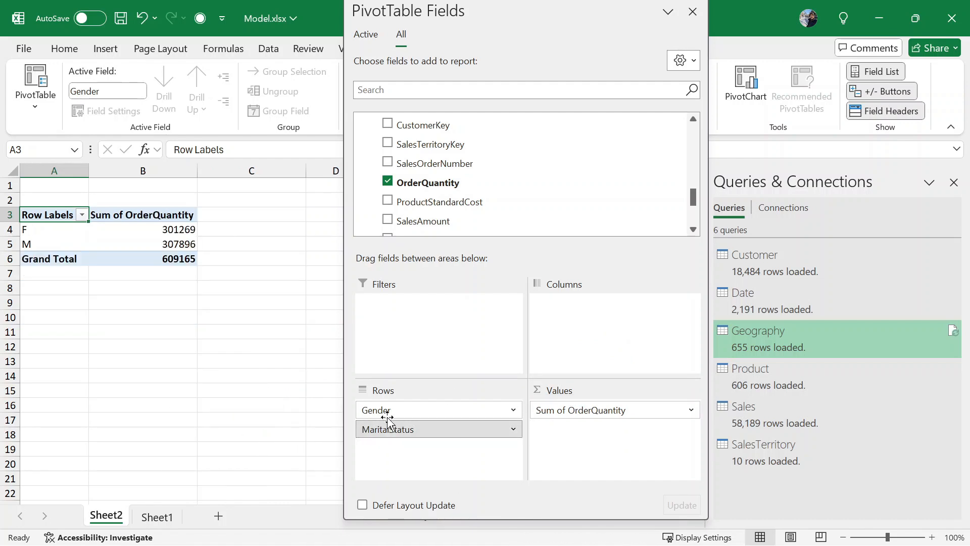
left_click_drag(400, 409, 257, 403)
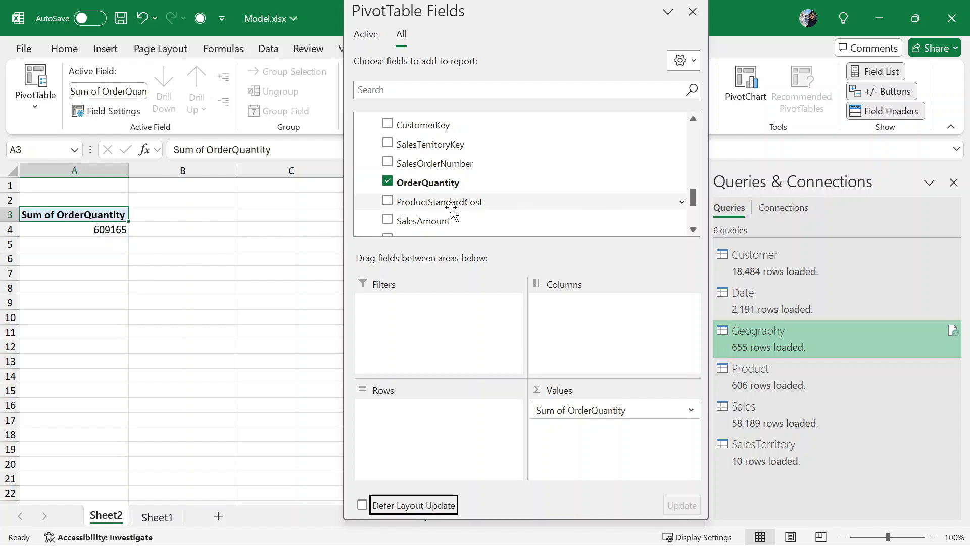
scroll(512, 175, "up", 5)
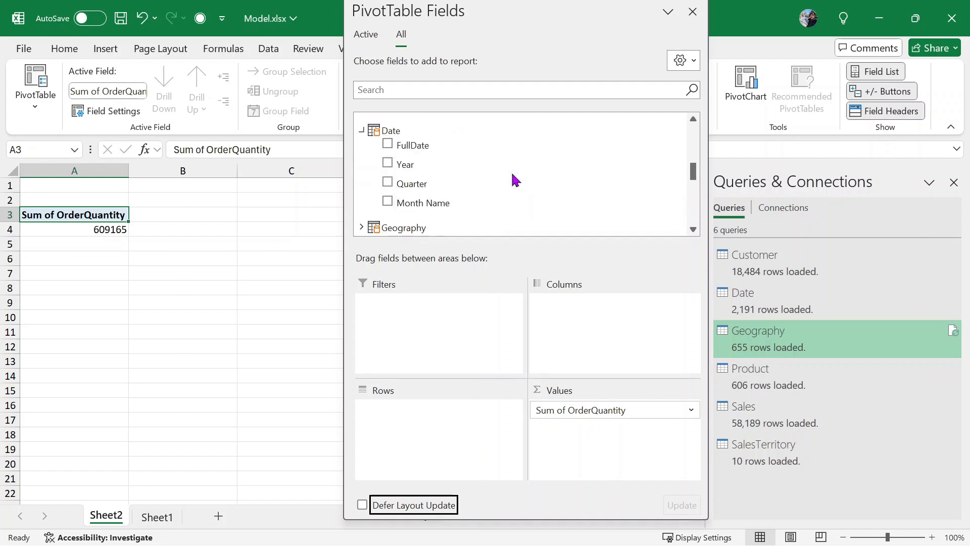
left_click_drag(420, 166, 407, 417)
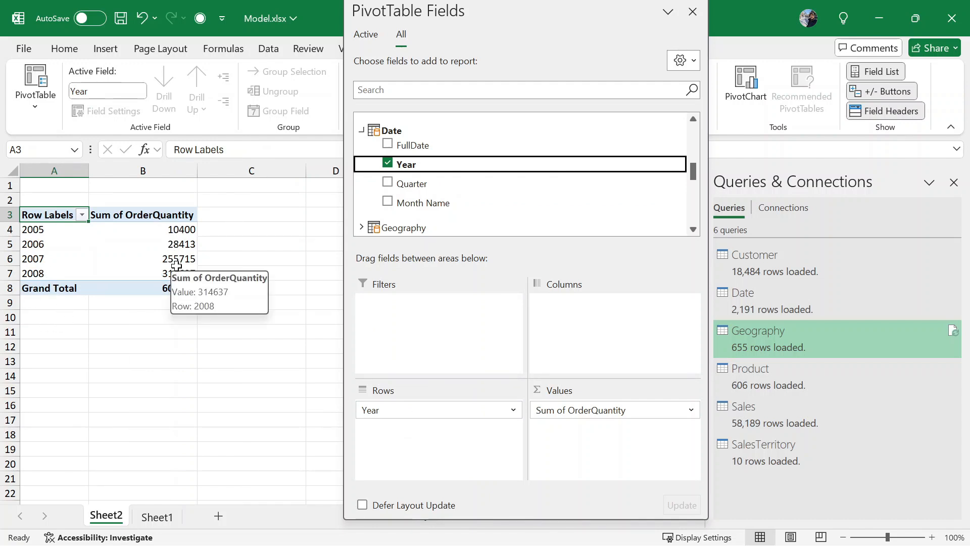
- Add OrderQuantity to Values a second time and summarise it as Count
left_click(691, 411)
left_click(626, 446)
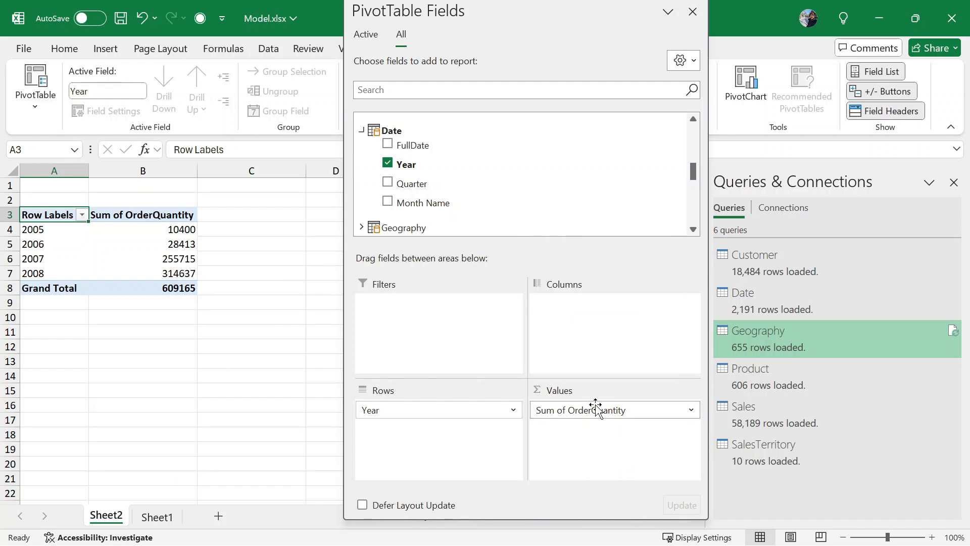
scroll(498, 202, "down", 6)
scroll(504, 195, "down", 3)
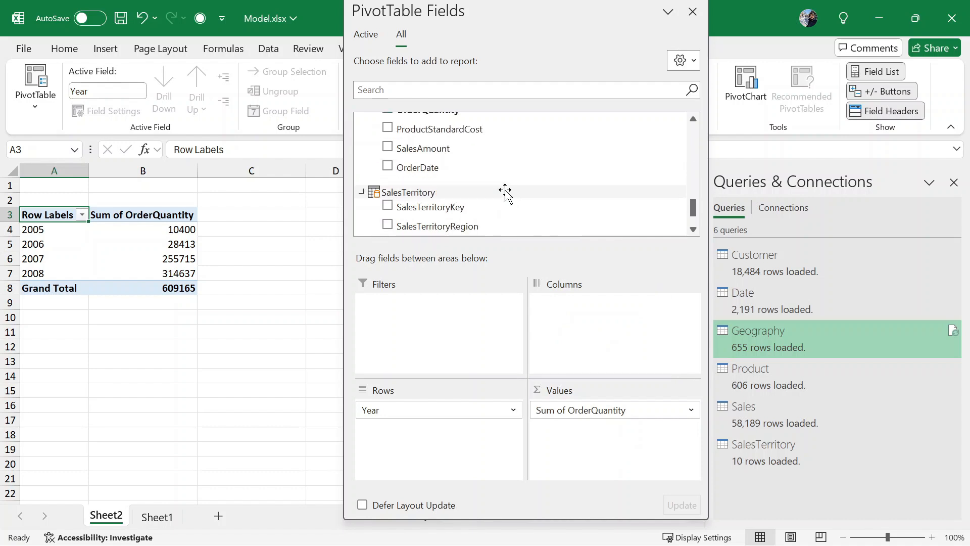
scroll(500, 182, "up", 1)
left_click_drag(443, 149, 589, 435)
left_click(690, 428)
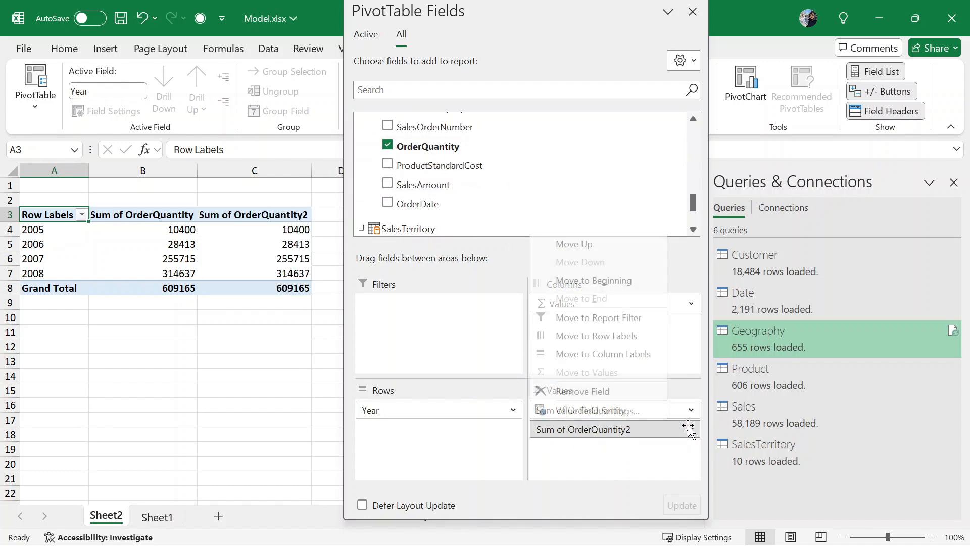
left_click(623, 408)
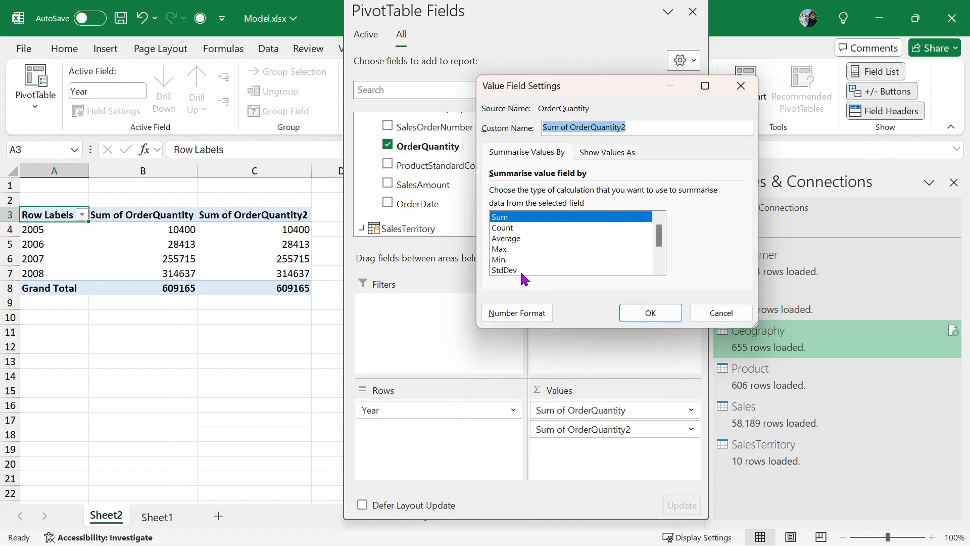
left_click(556, 227)
left_click(646, 312)
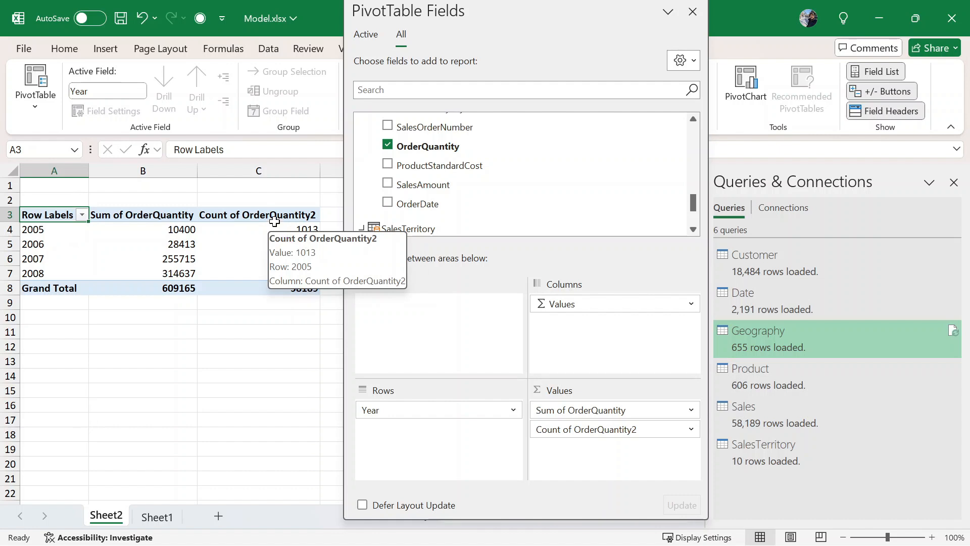
- Compare the 2005 and 2007 sum and count cells, then close the field list
left_click(255, 231)
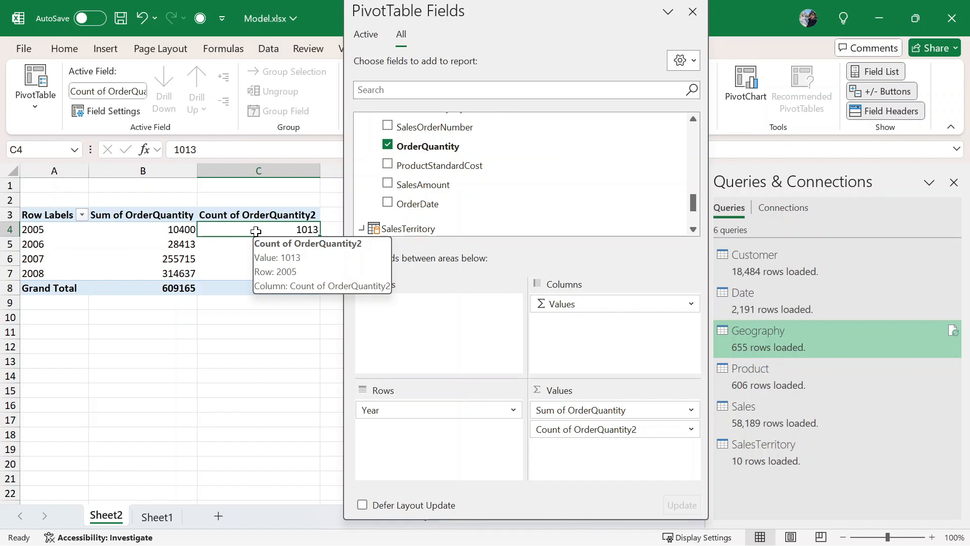
left_click(153, 232)
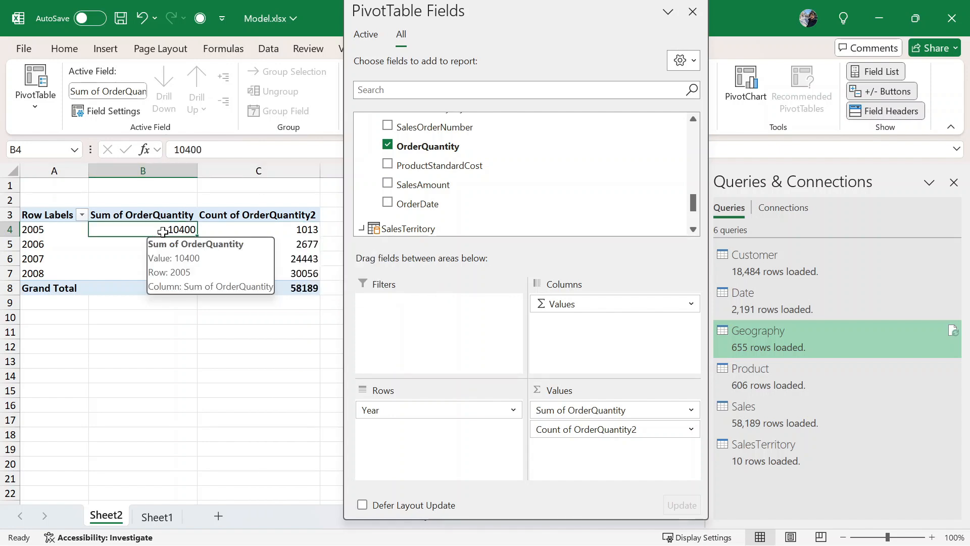
left_click(297, 229)
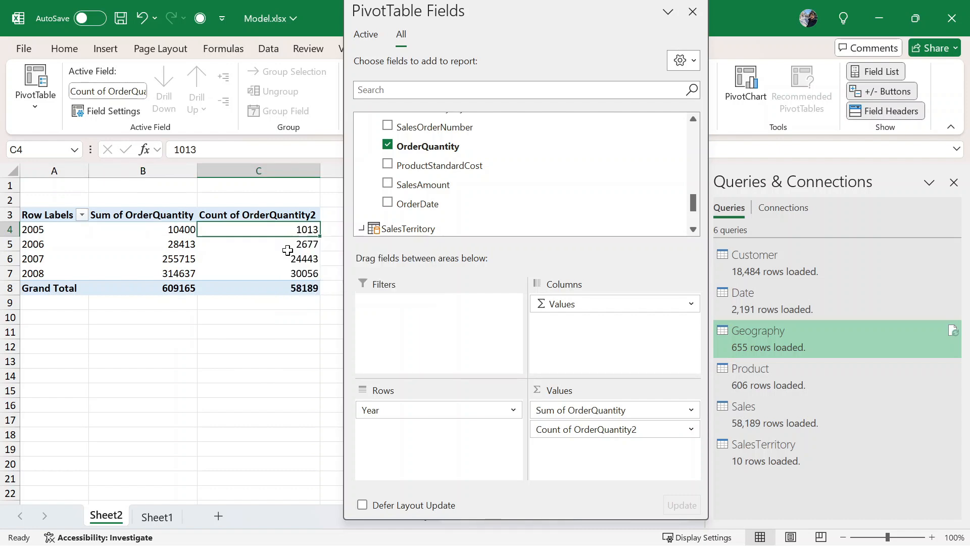
left_click(286, 258)
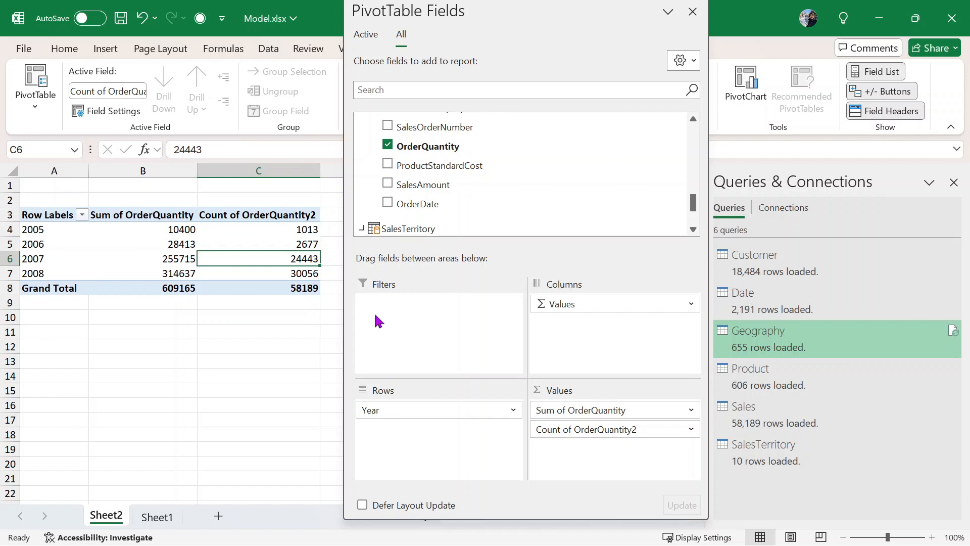
left_click(160, 263)
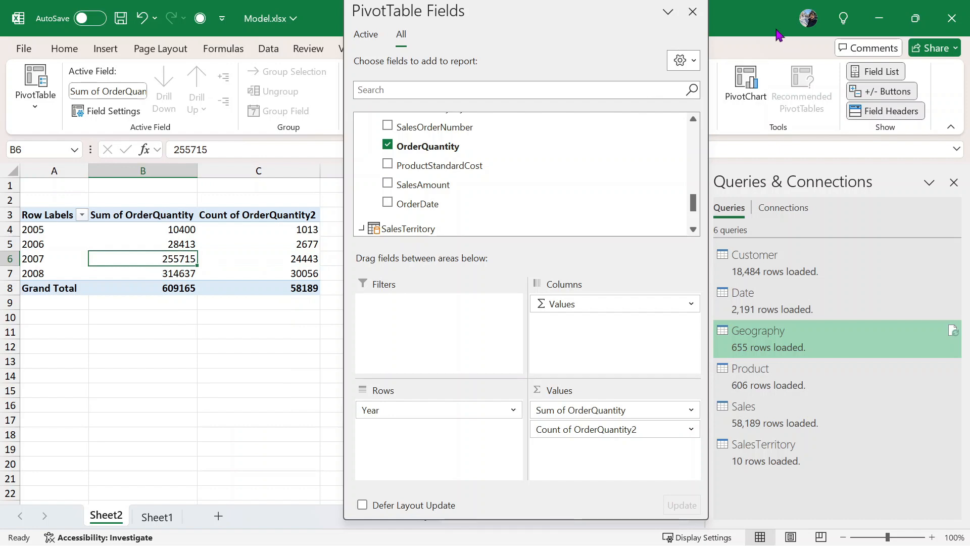
left_click(692, 11)
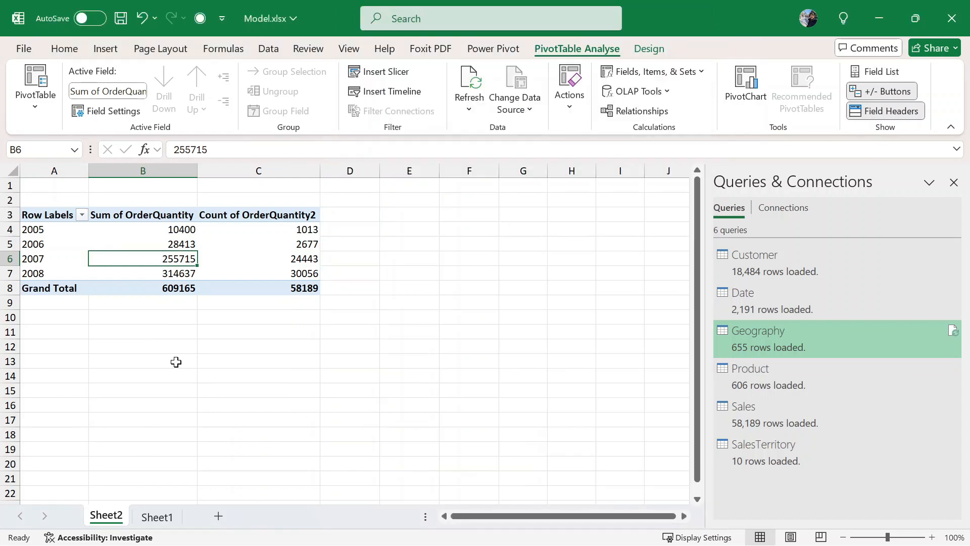
- From empty cell C13, reopen the Power Pivot Manage window showing the six-table diagram
left_click(75, 56)
left_click(106, 60)
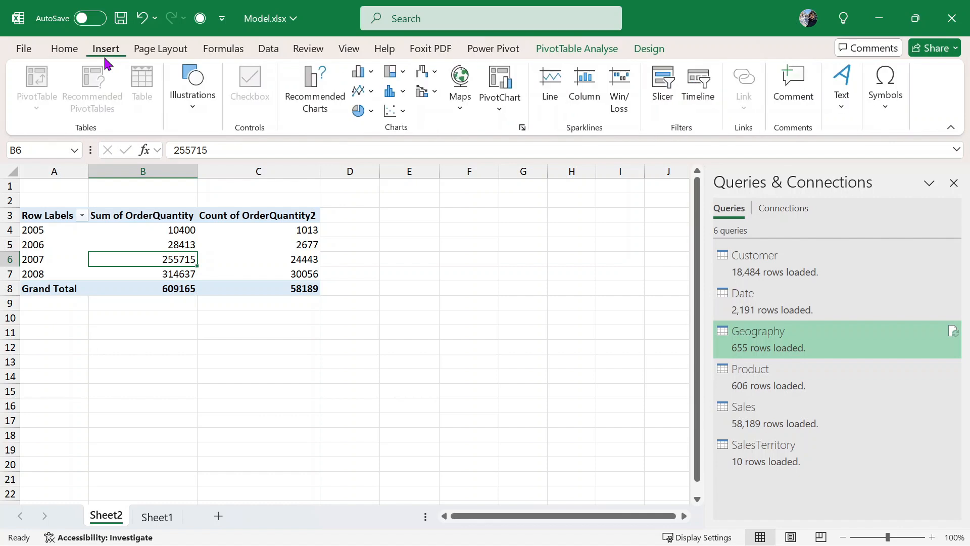
left_click(303, 356)
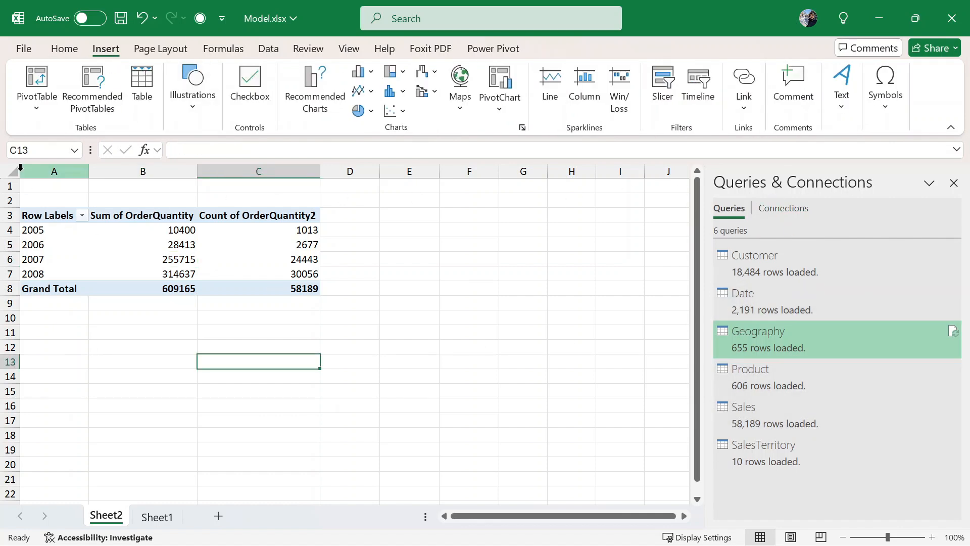
left_click(38, 108)
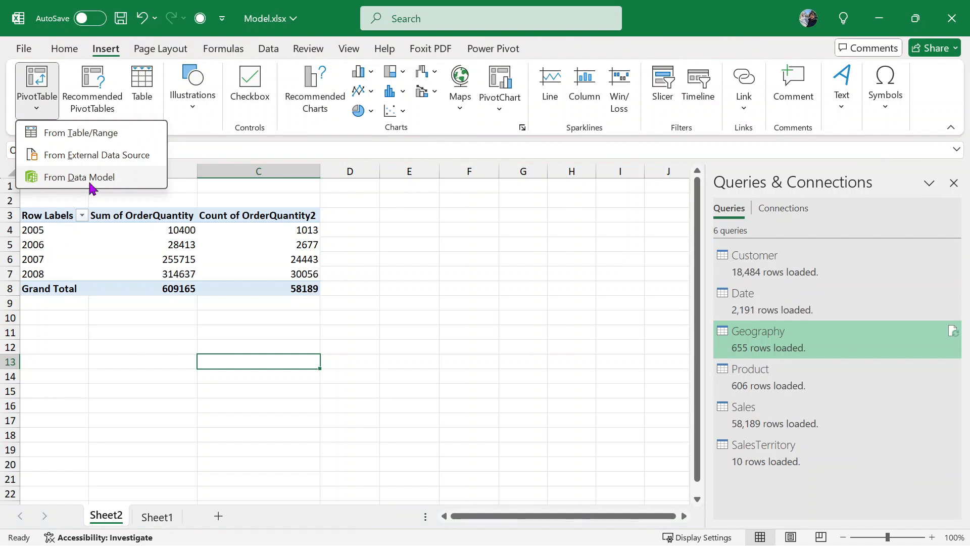
left_click(471, 303)
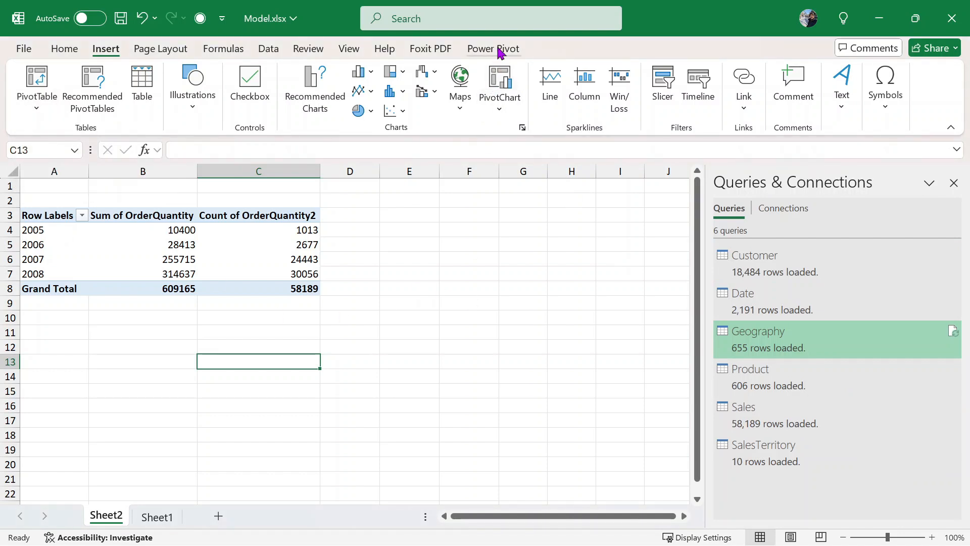
left_click(497, 49)
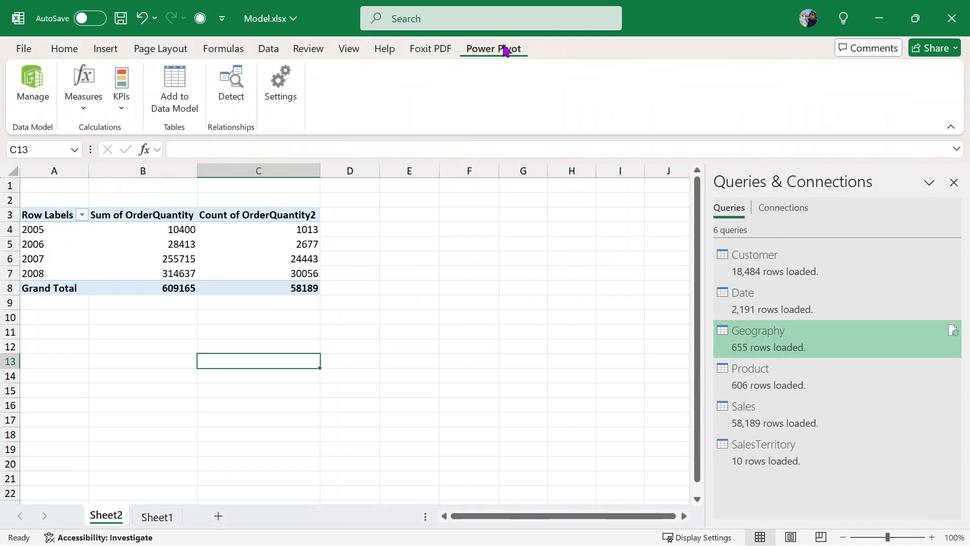
left_click(37, 81)
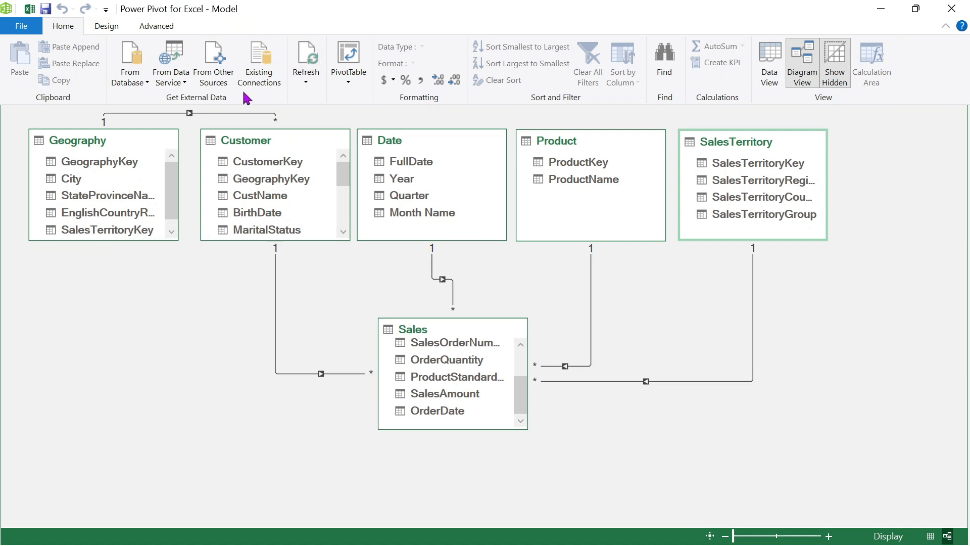
- Look at the PivotTable layout choices in Power Pivot, then return to Model.xlsx and select cell D10
left_click(348, 80)
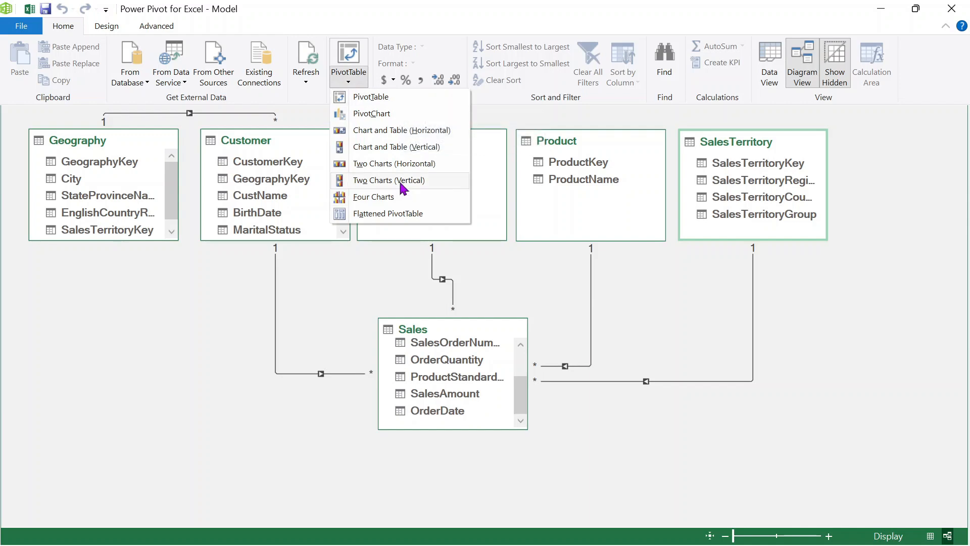
left_click(269, 308)
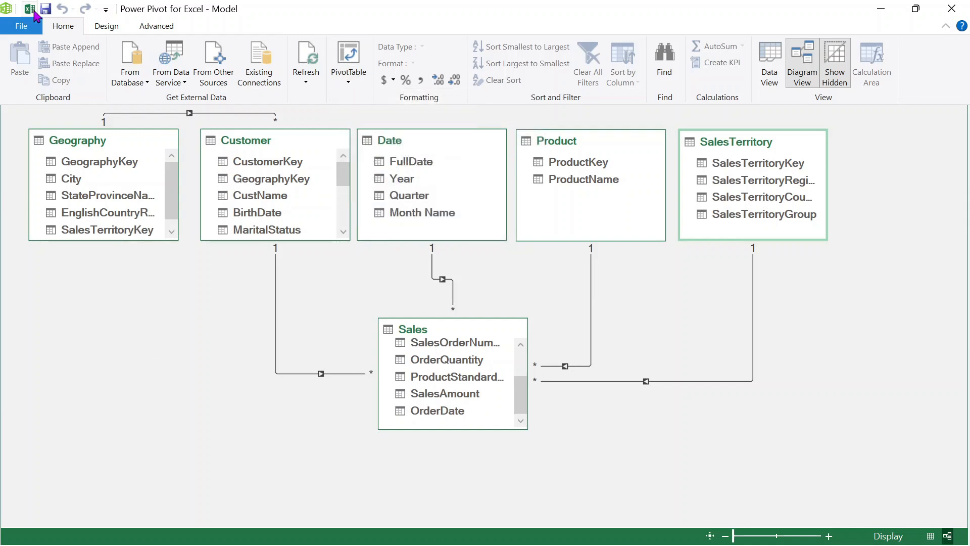
left_click(30, 9)
left_click(350, 318)
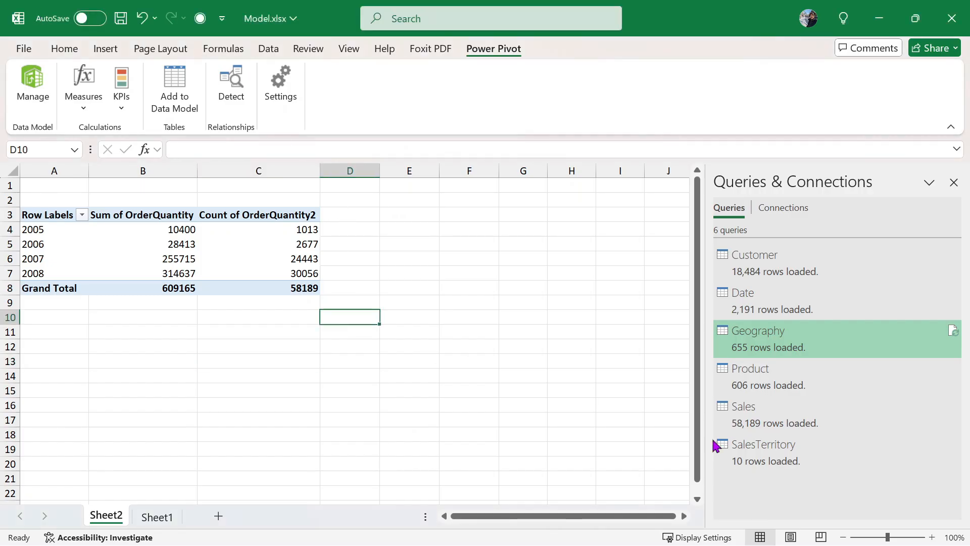
key("alt+Tab")
key("alt+Tab")
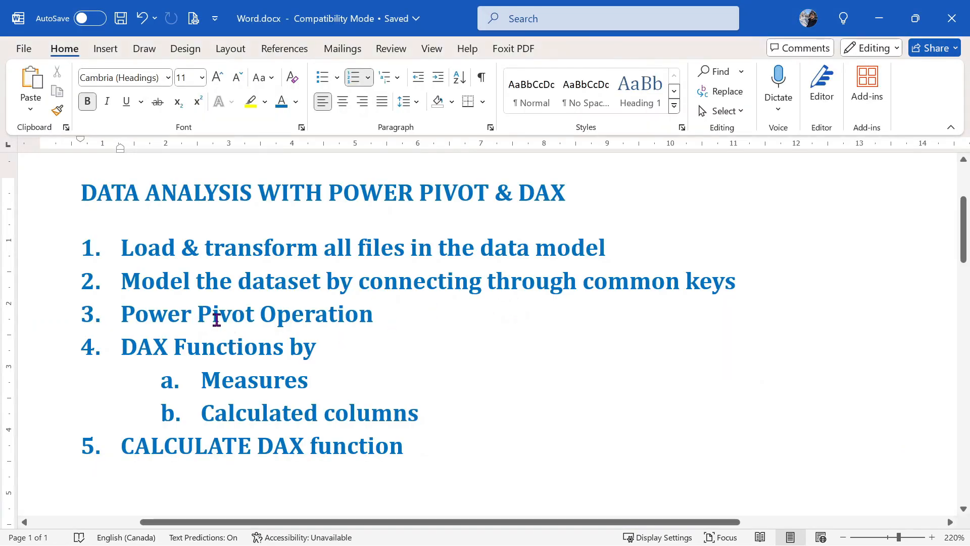
left_click(320, 346)
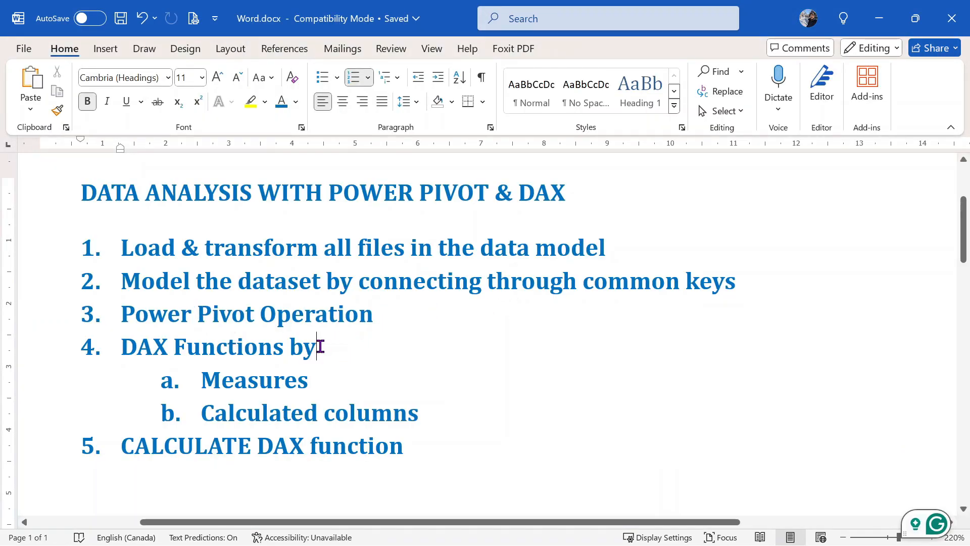
left_click_drag(320, 346, 89, 356)
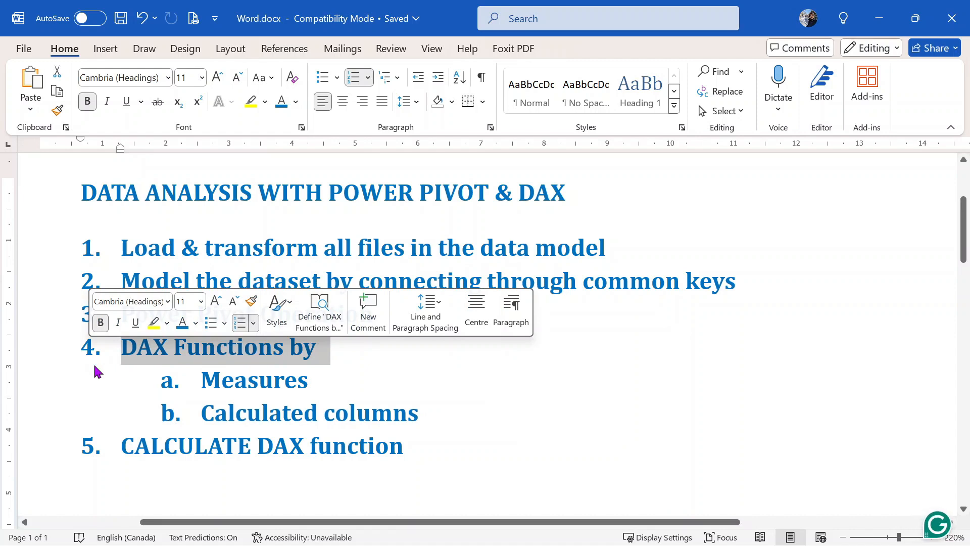
left_click(357, 372)
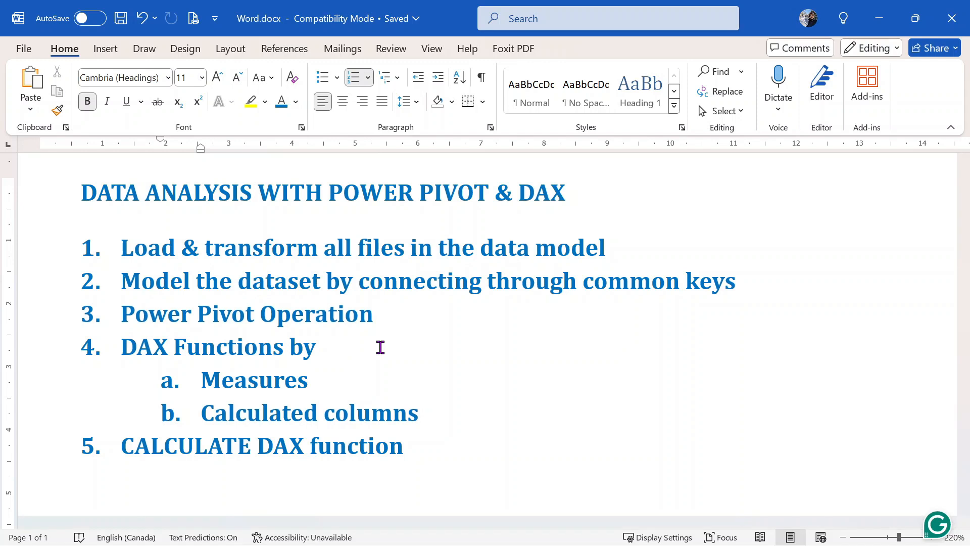
key("alt+Tab")
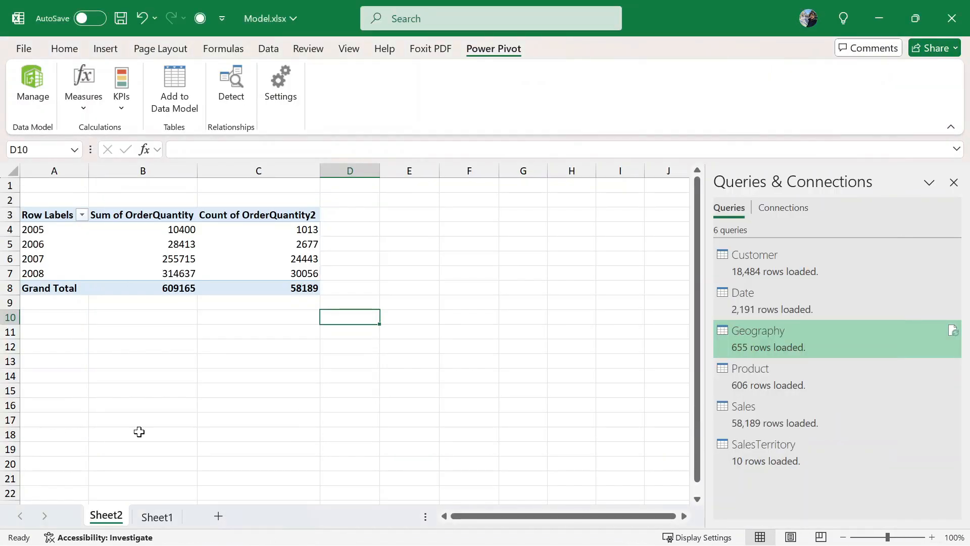
- Delete the Sheet2 worksheet holding the Year pivot table
right_click(110, 516)
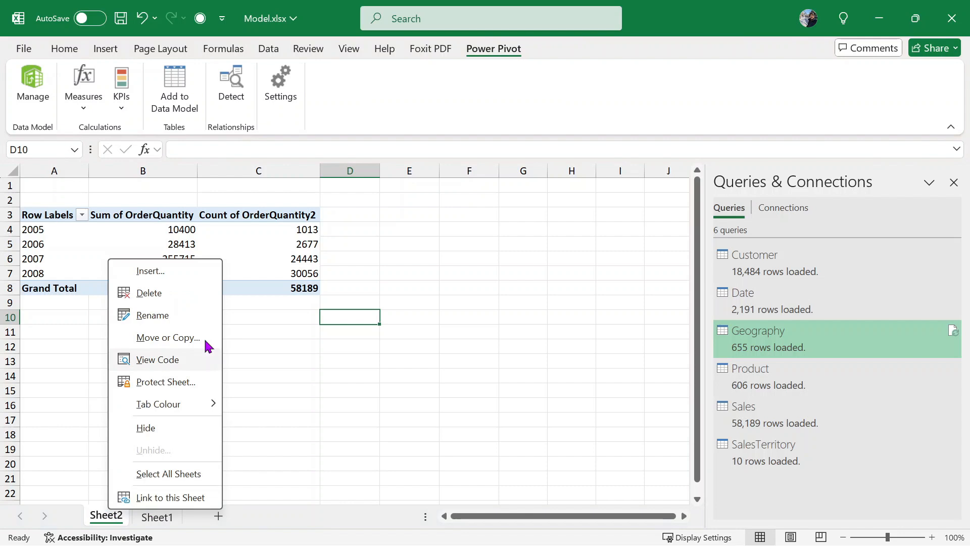
left_click(182, 299)
left_click(461, 321)
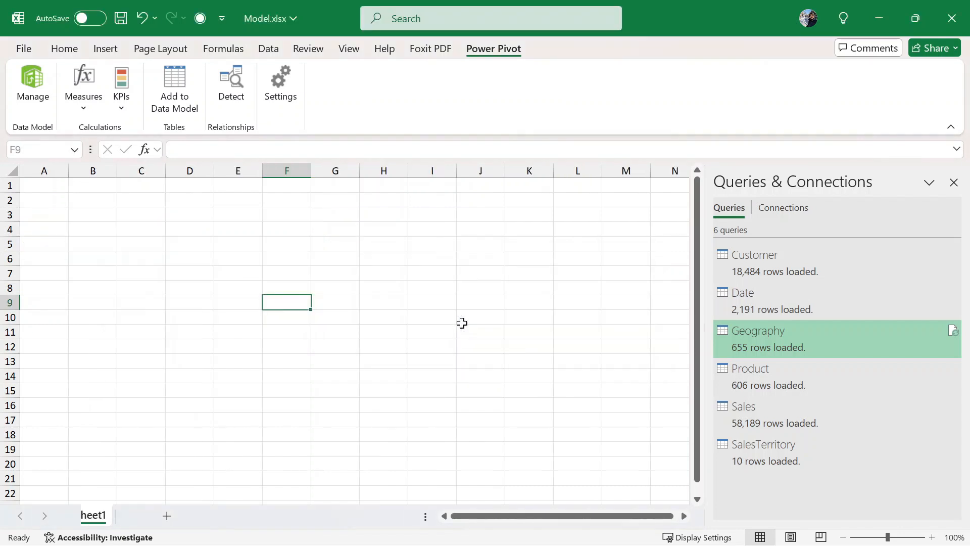
- Go to the Power Pivot model window and switch back to the workbook
key("alt+Tab")
key("Tab")
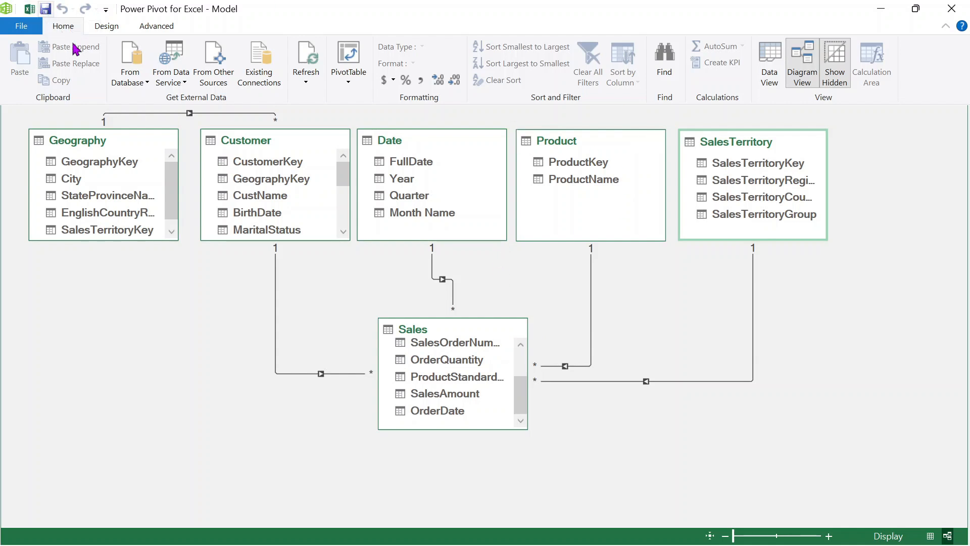
left_click(31, 10)
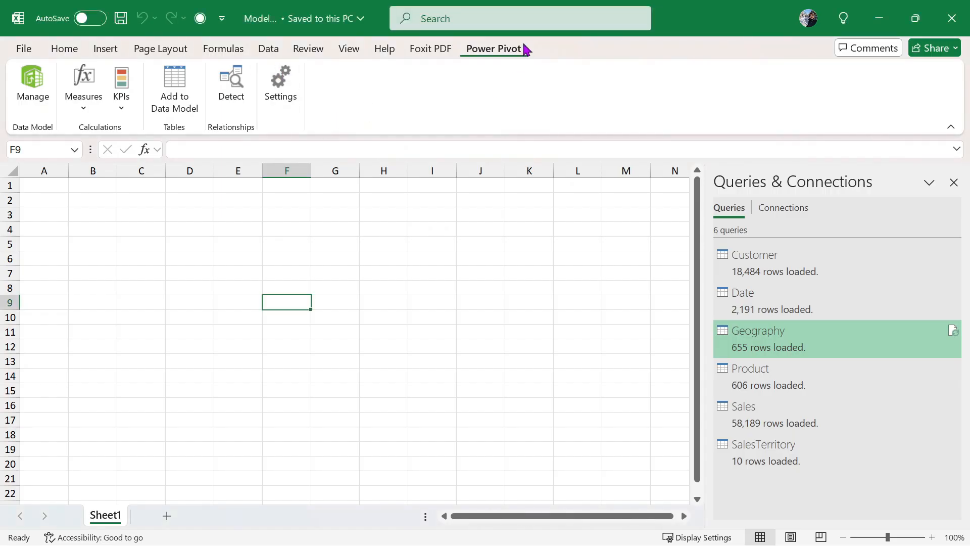
- Start a new measure on the Sales table and name it NosOfTnx
left_click(75, 110)
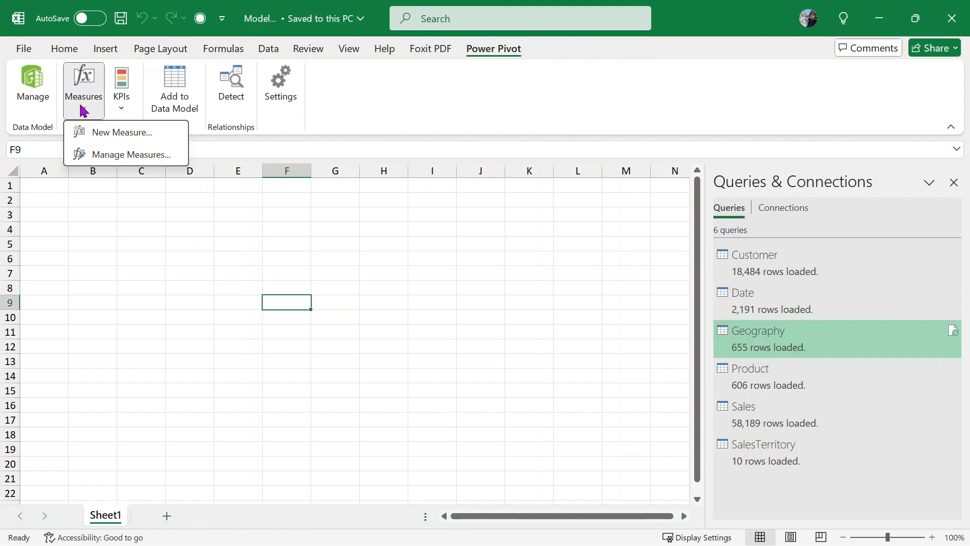
left_click(114, 133)
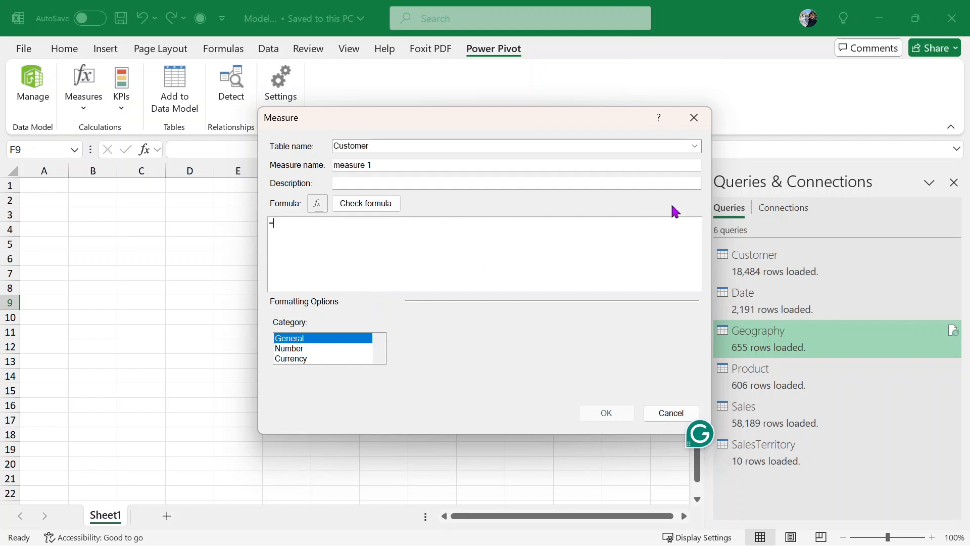
left_click(695, 146)
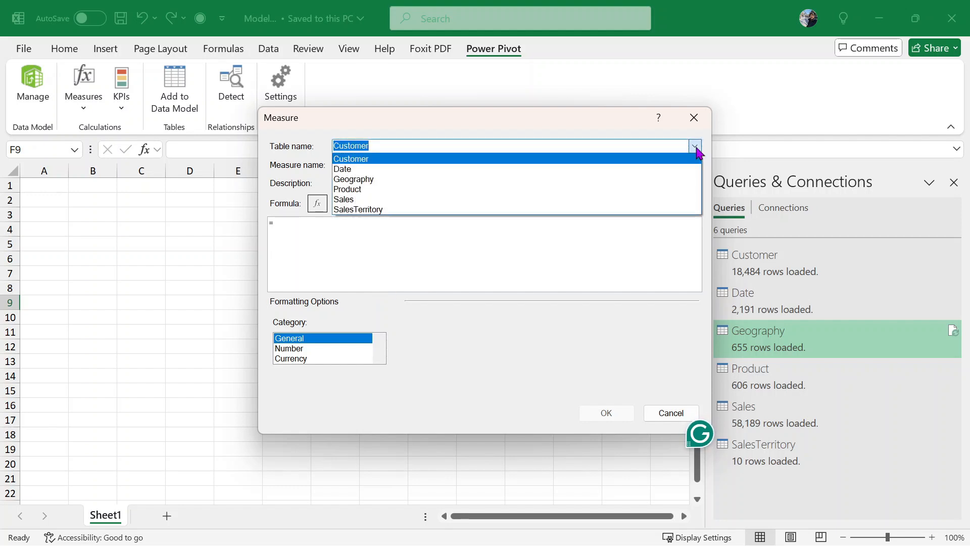
left_click(503, 199)
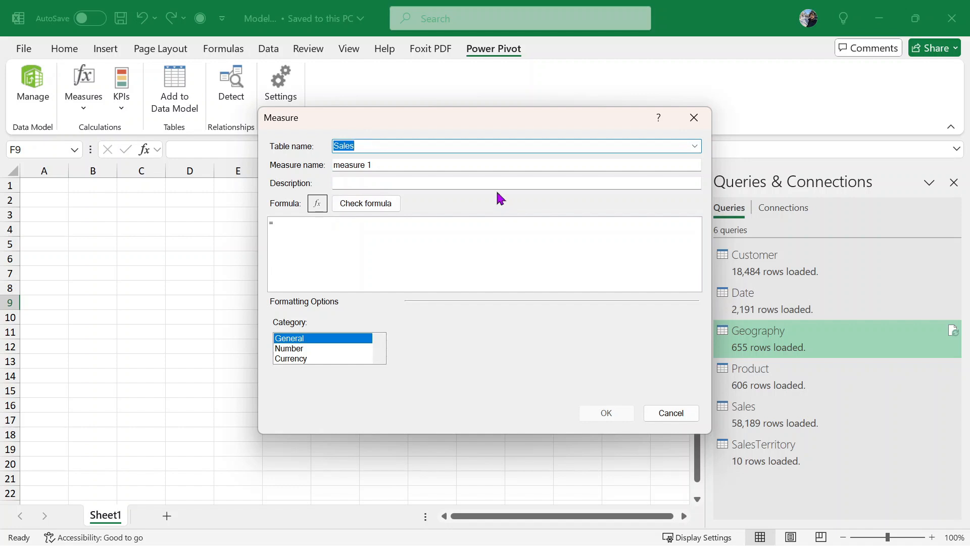
left_click(391, 165)
left_click_drag(391, 165, 175, 167)
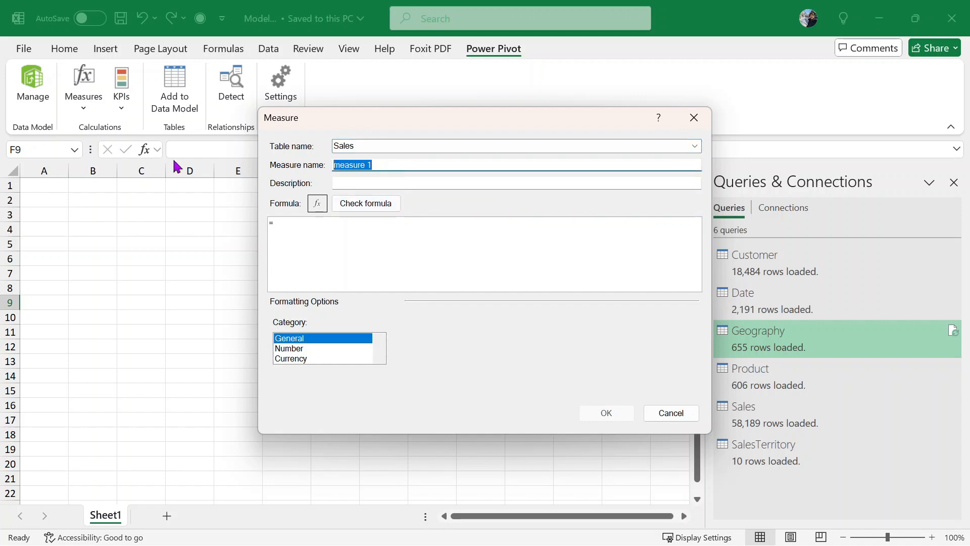
type("No")
key("BackSpace")
key("Tab")
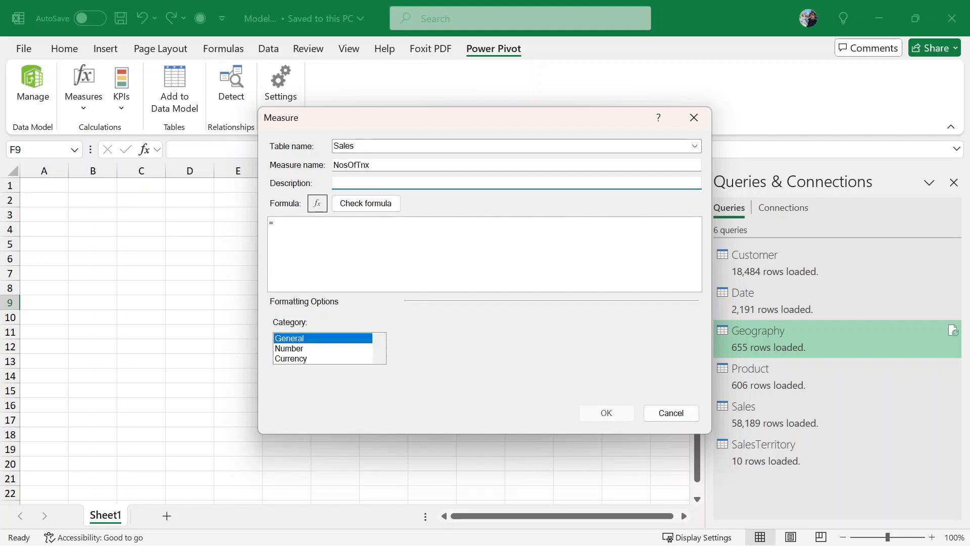
- Enter the measure formula =COUNTROWS(Sales)
left_click(329, 226)
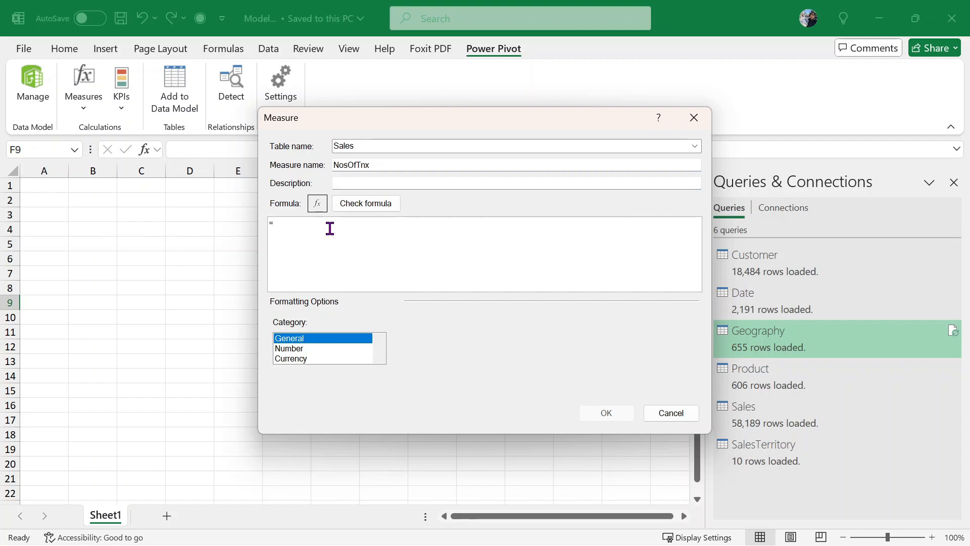
type("count")
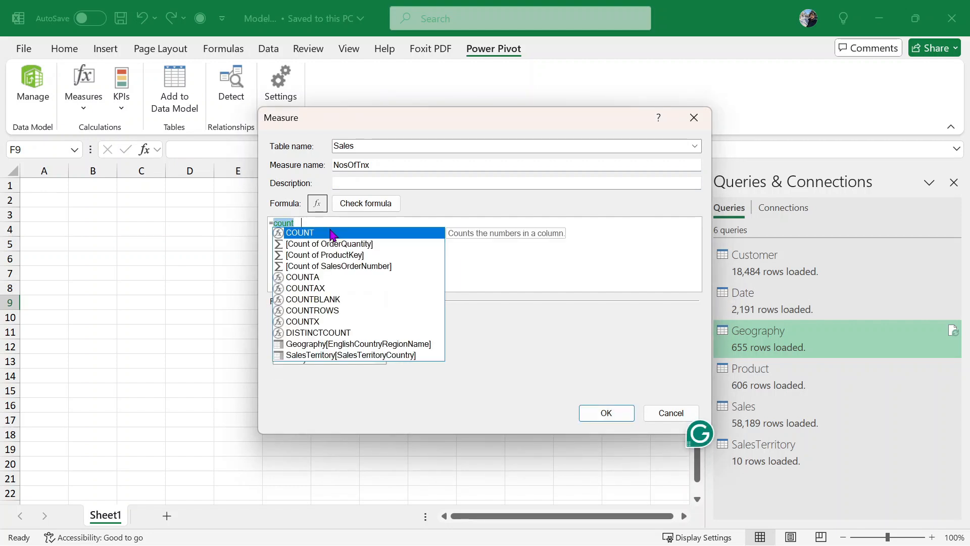
double_click(332, 233)
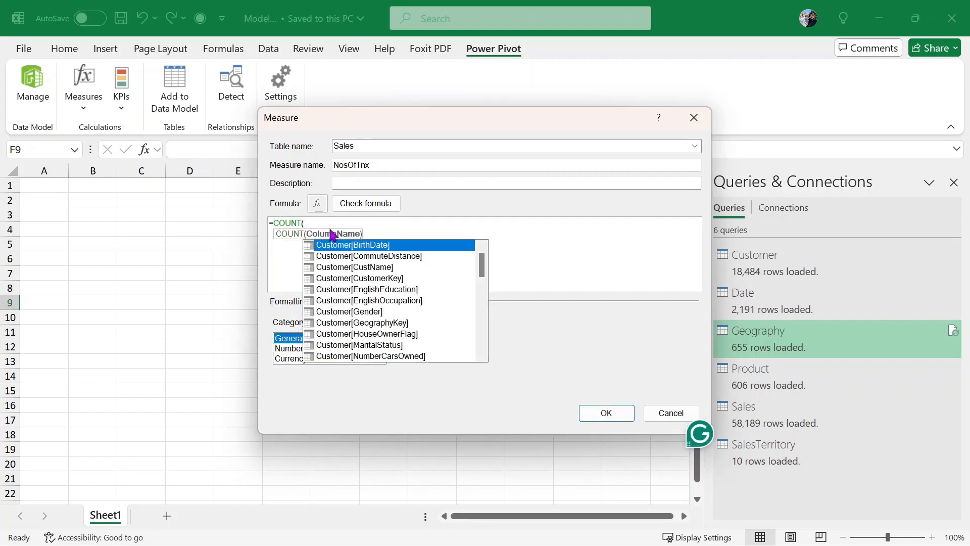
key("BackSpace")
type("r")
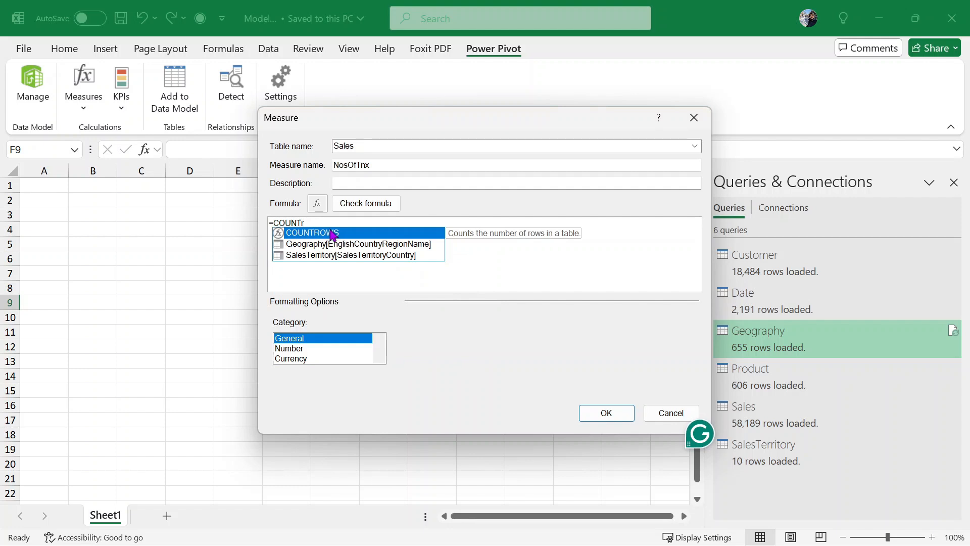
double_click(332, 232)
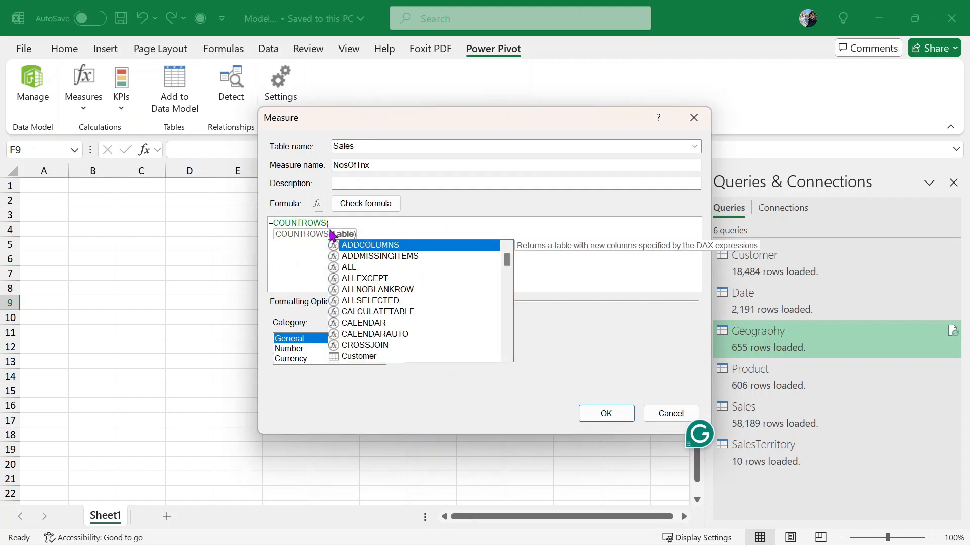
type("sales")
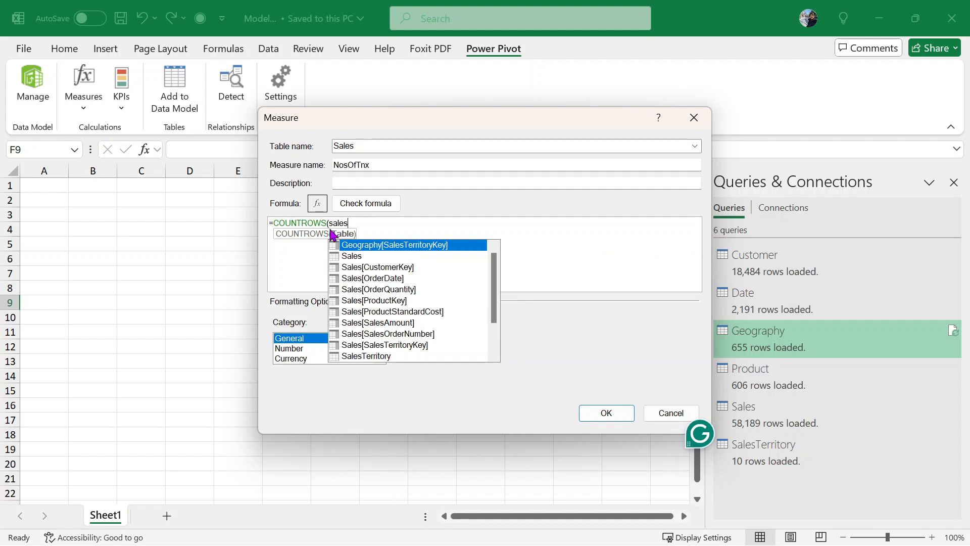
double_click(399, 256)
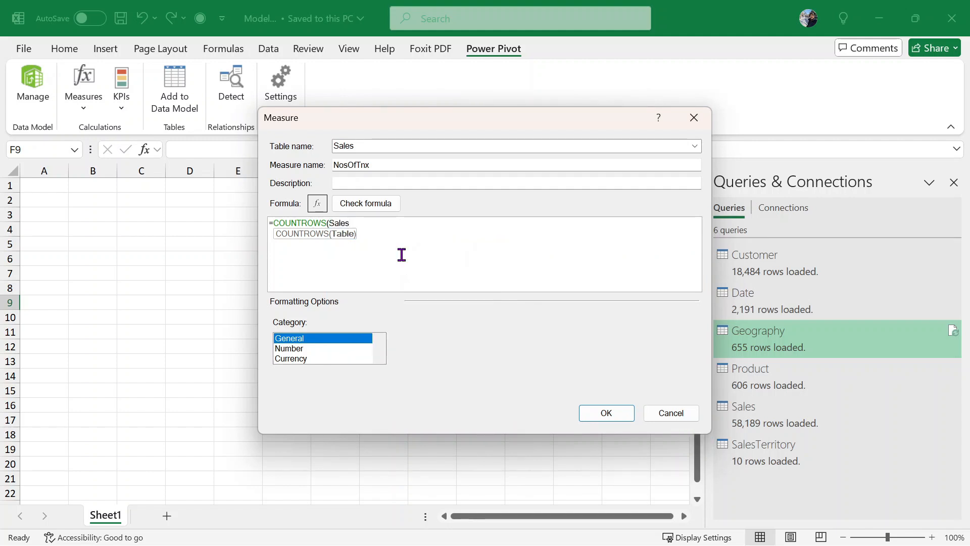
type(")")
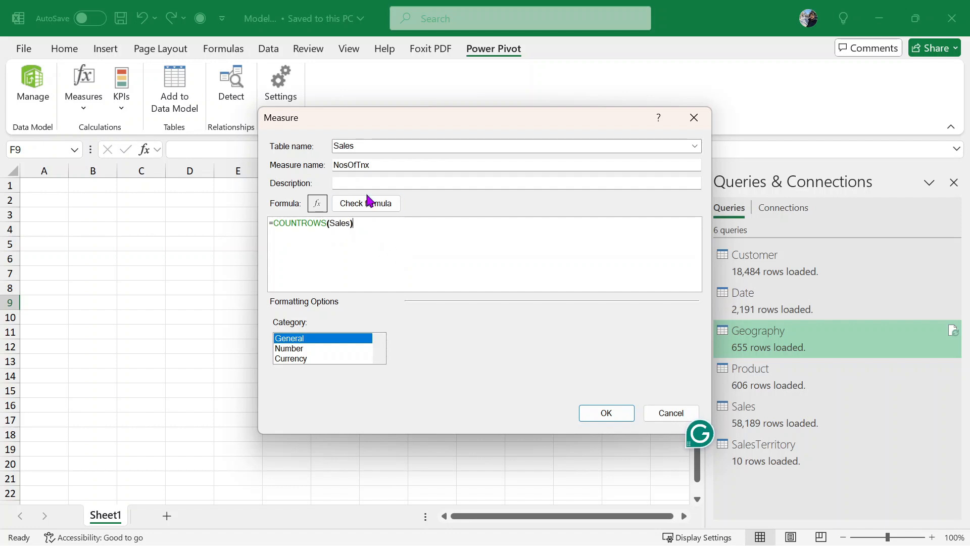
- Check the formula, format it as Number with a 1000 separator, and create the measure
left_click(380, 202)
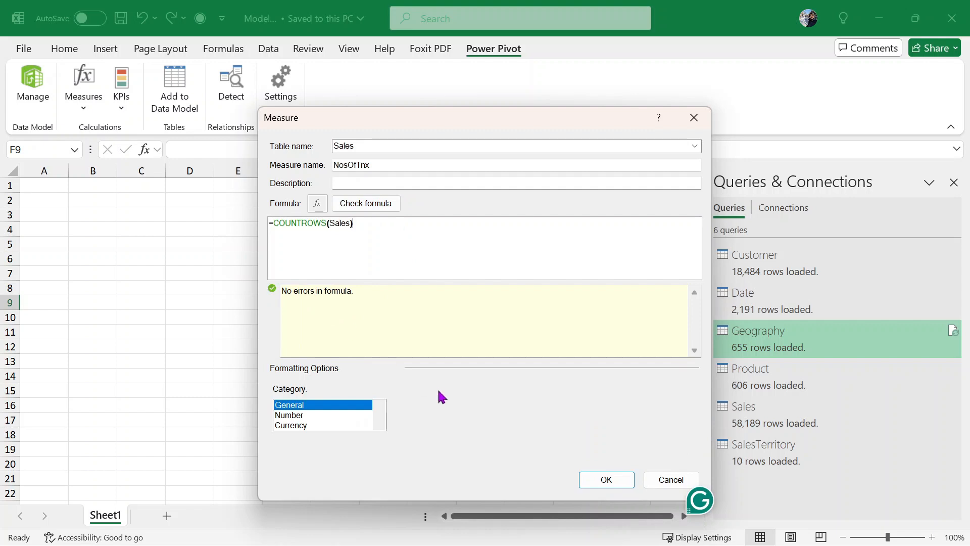
left_click(330, 414)
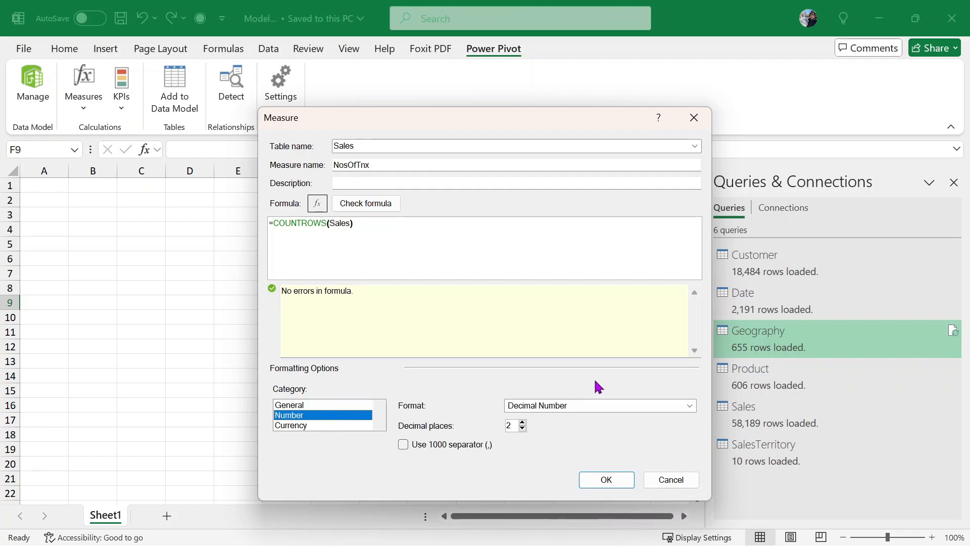
left_click(420, 445)
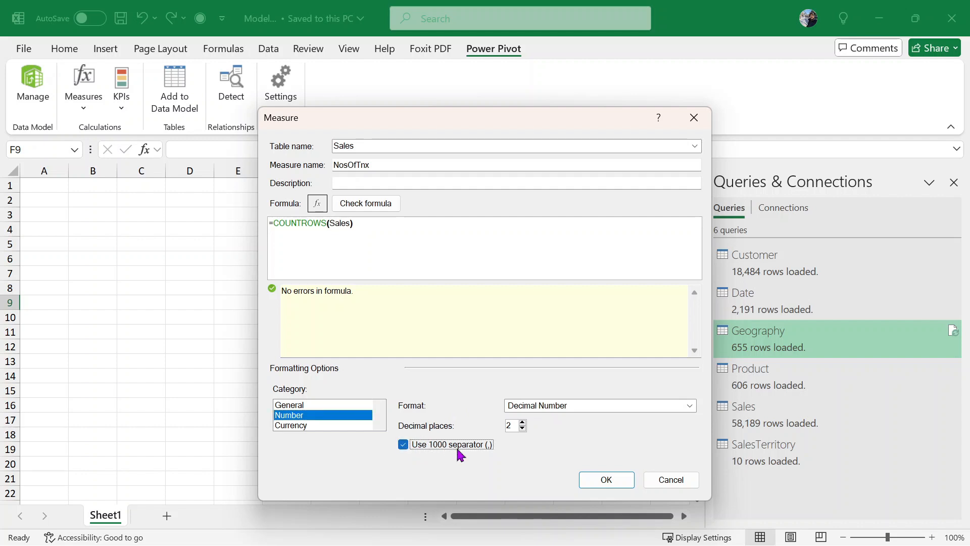
left_click(604, 482)
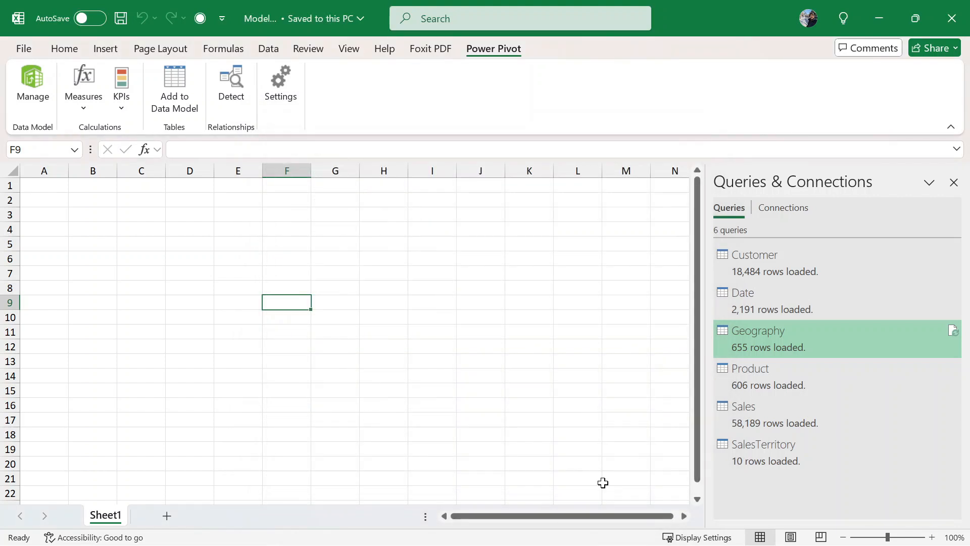
- Review the NosOfTnx measure in Manage Measures
left_click(208, 244)
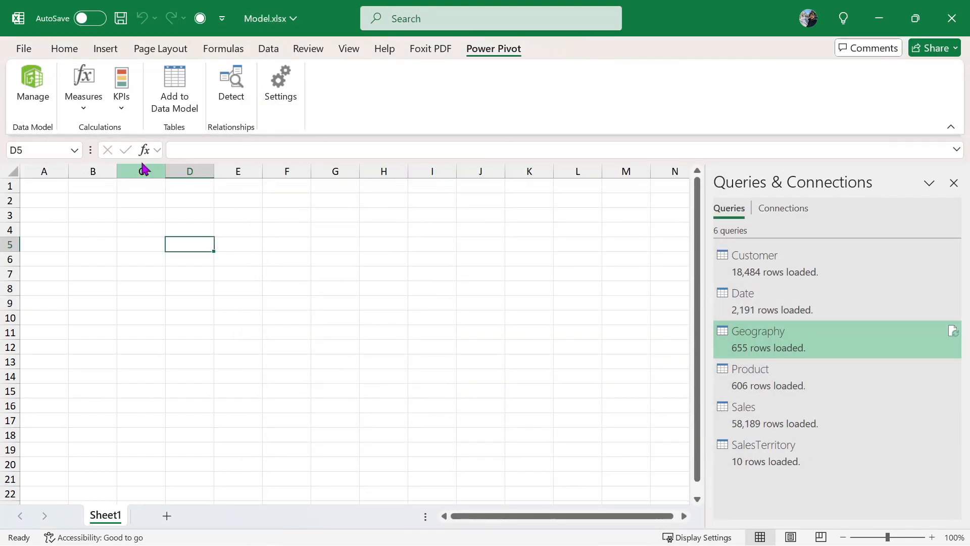
left_click(99, 109)
left_click(149, 155)
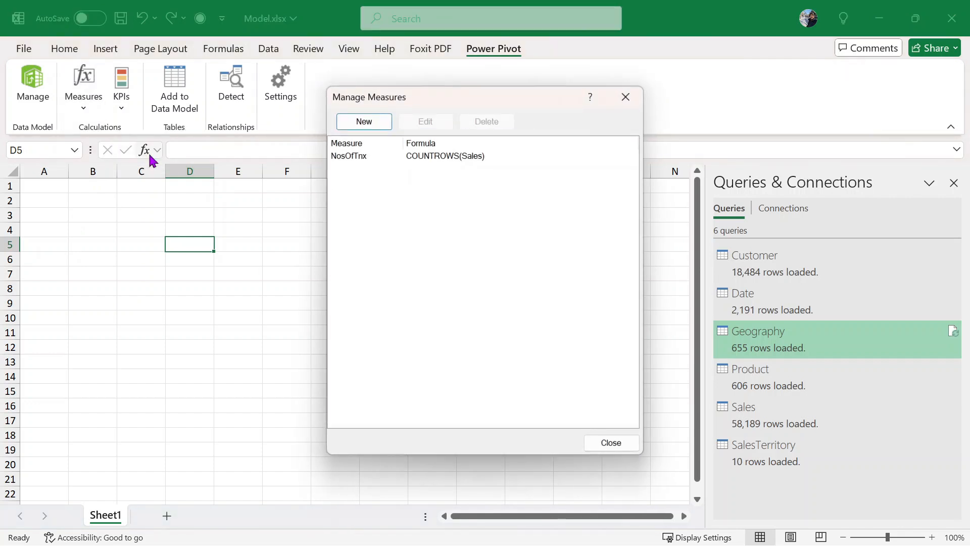
left_click(422, 158)
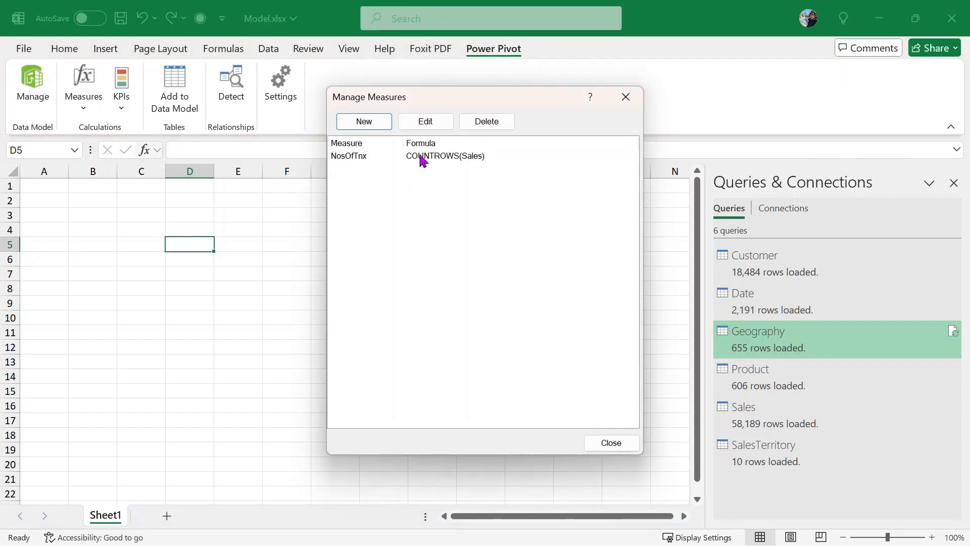
left_click(608, 444)
- Insert a PivotTable from the Data Model at Sheet1 cell B4
left_click(89, 231)
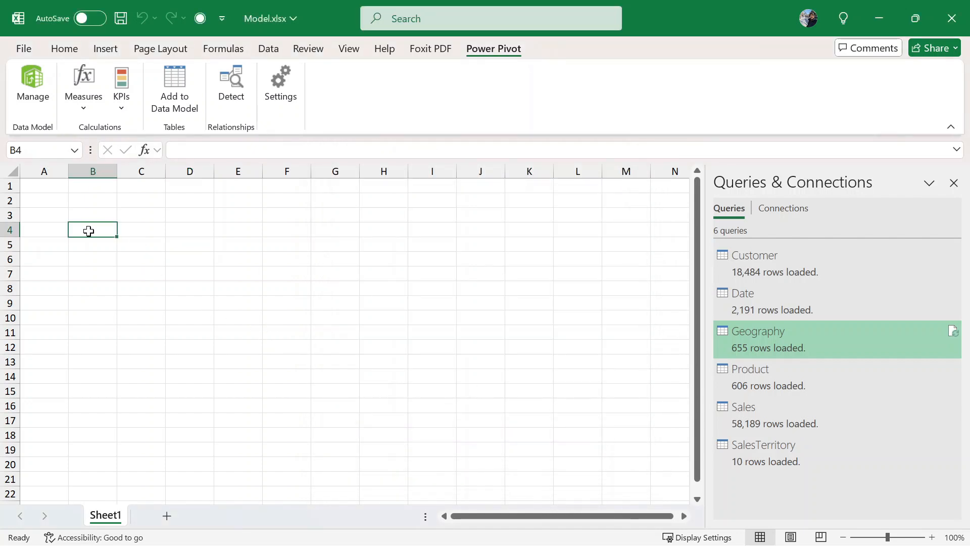
left_click(105, 47)
left_click(37, 110)
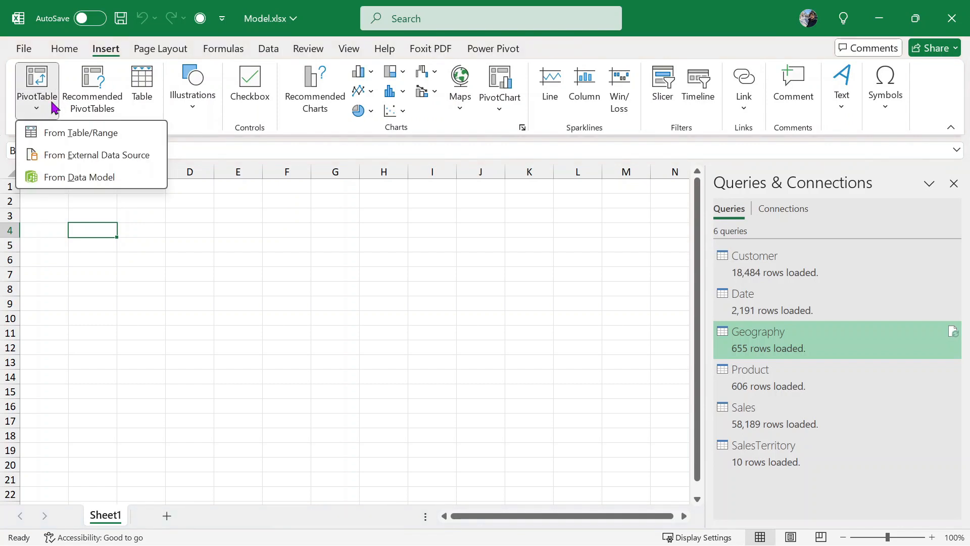
left_click(104, 177)
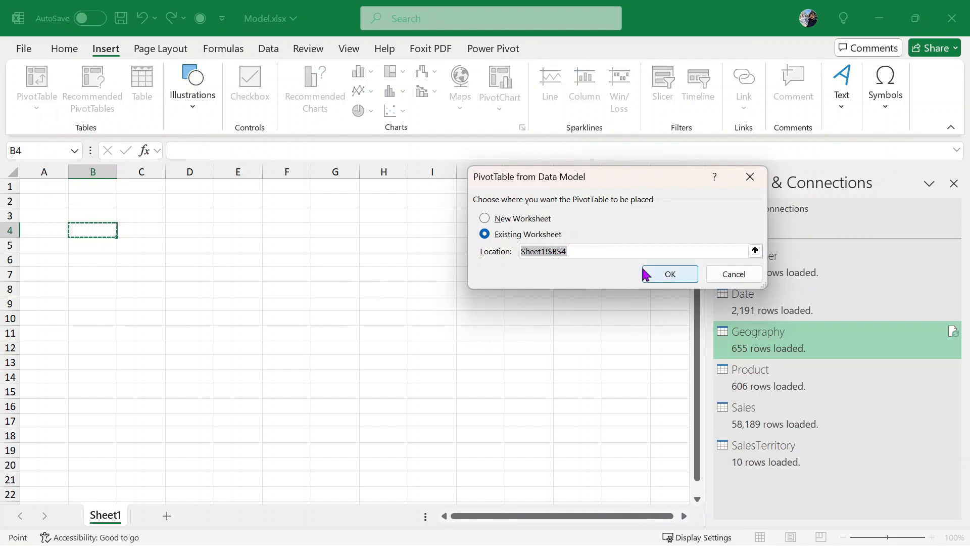
left_click(662, 274)
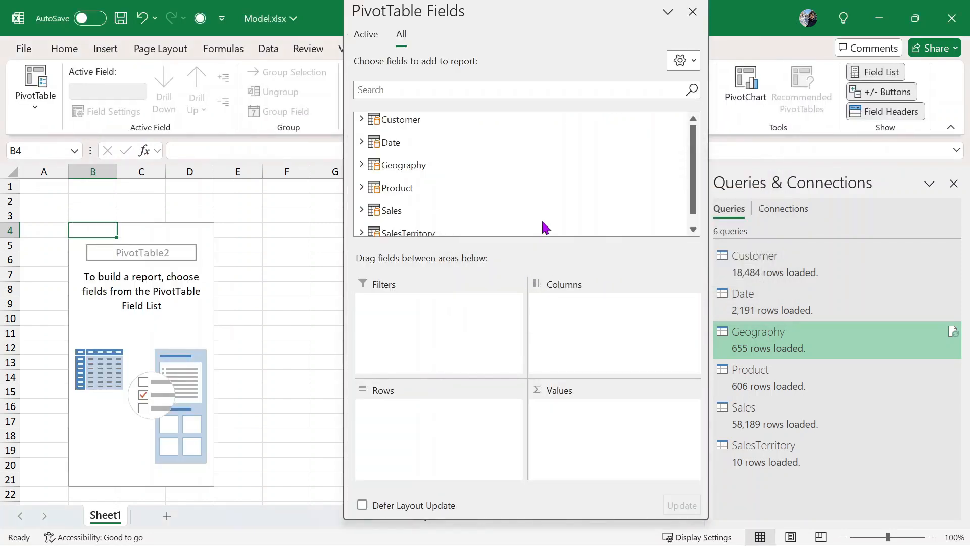
- Add the Sales NosOfTnx measure to Values and close the field list
scroll(514, 206, "down", 1)
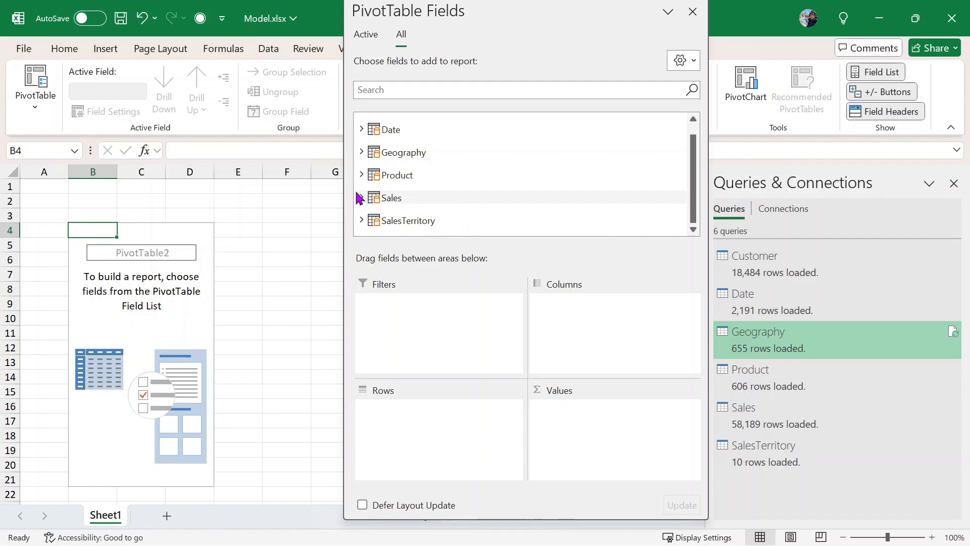
left_click(441, 194)
scroll(455, 187, "down", 2)
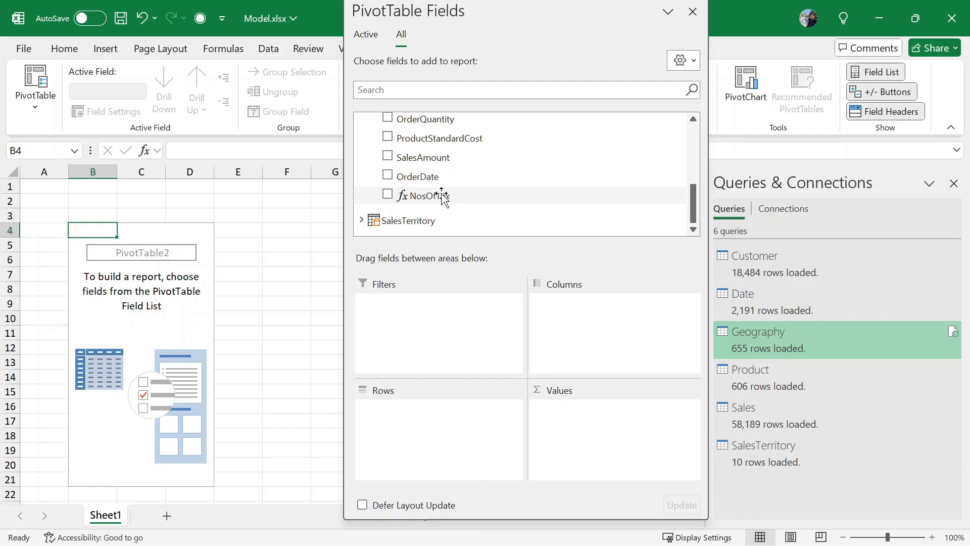
left_click_drag(442, 196, 611, 411)
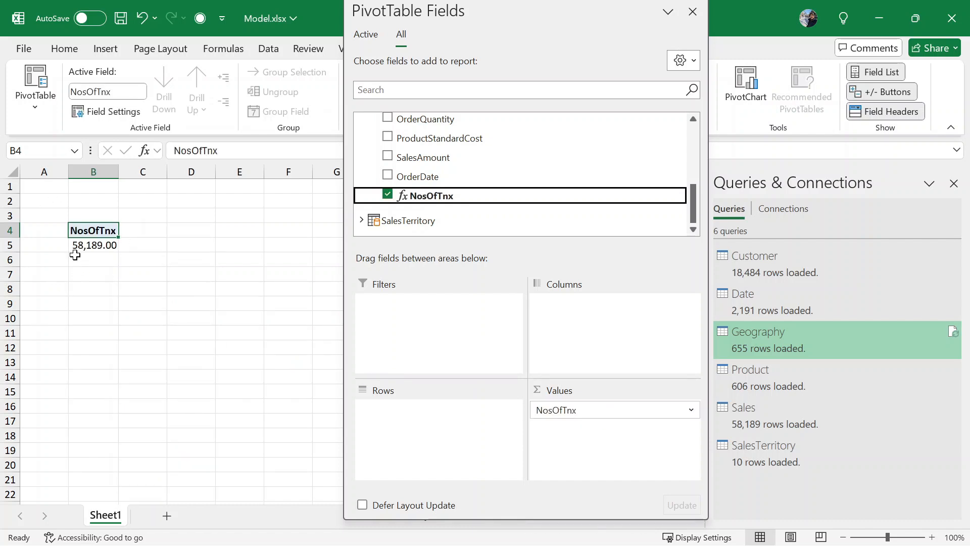
left_click(692, 12)
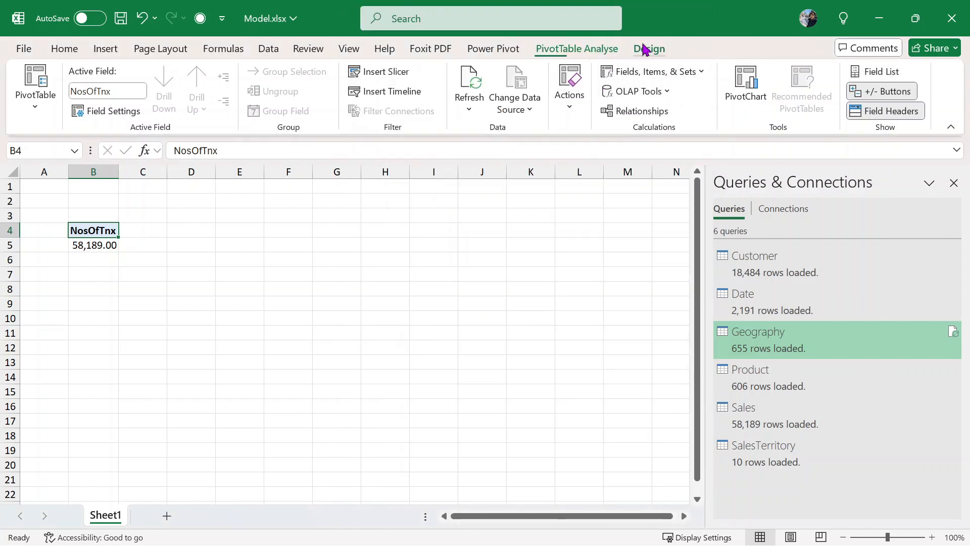
left_click(497, 48)
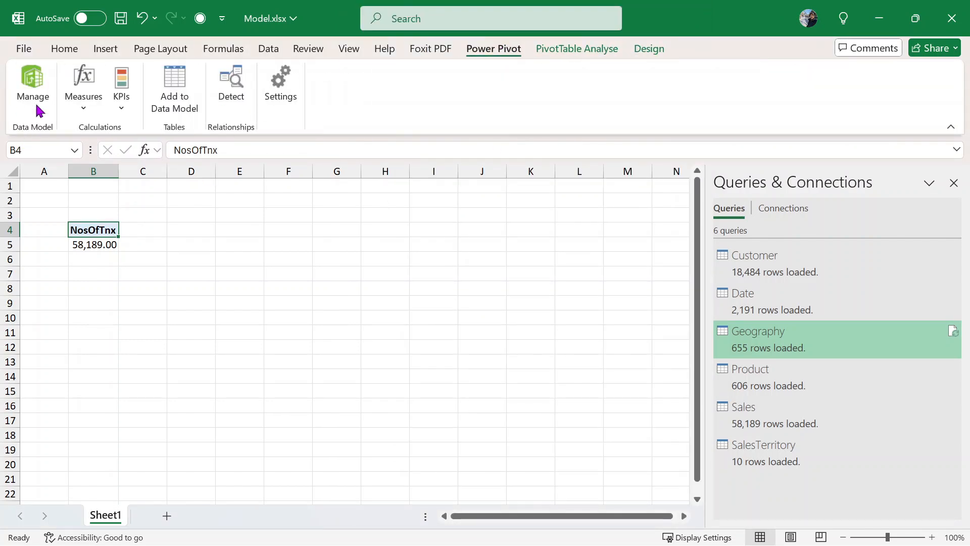
left_click(33, 86)
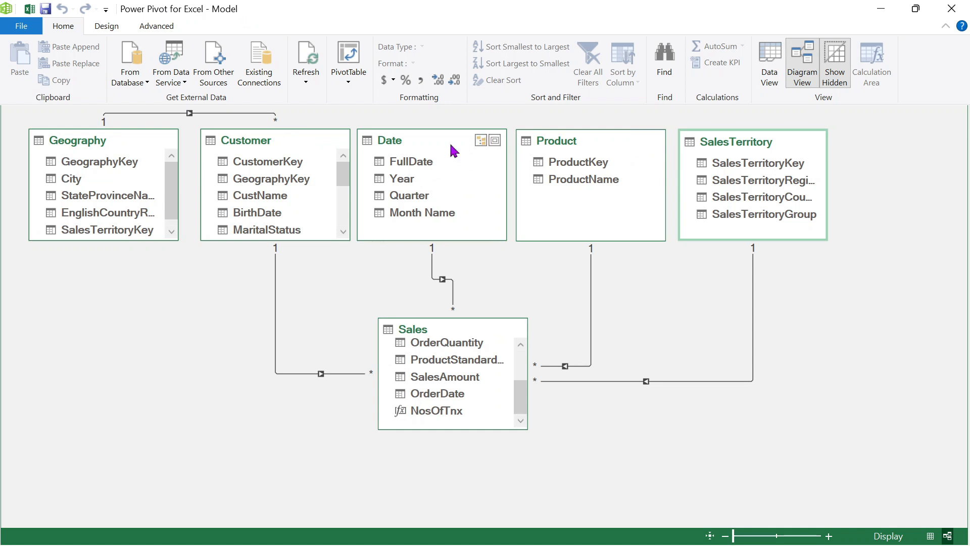
left_click(781, 77)
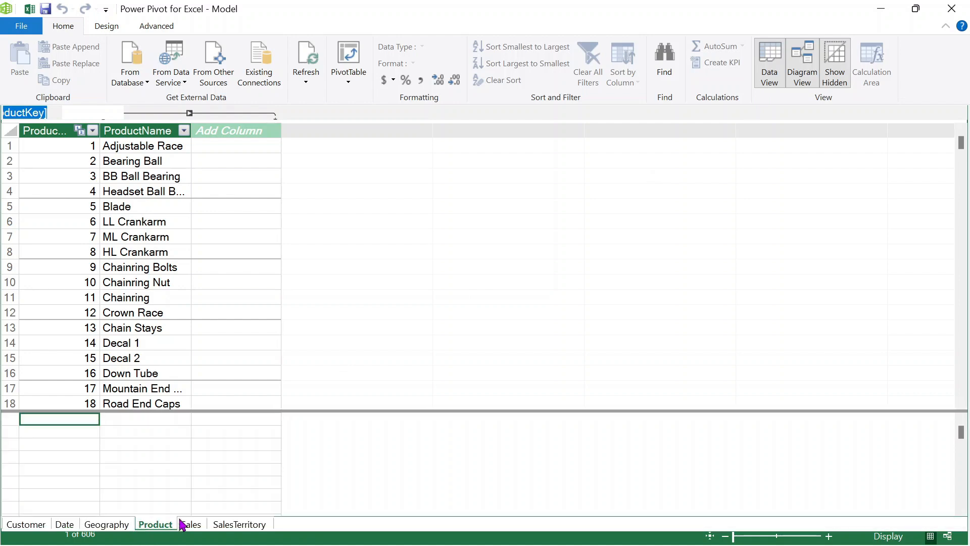
left_click(191, 524)
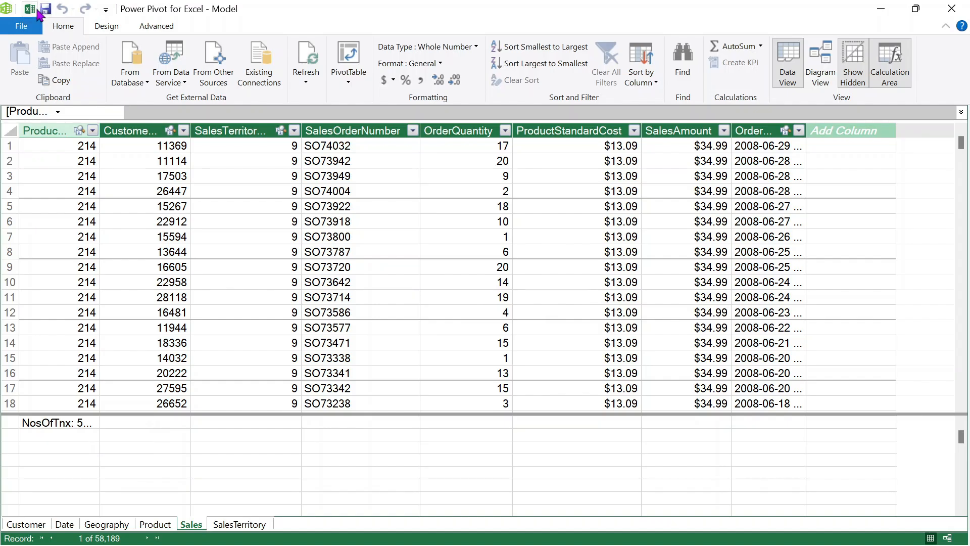
left_click(29, 9)
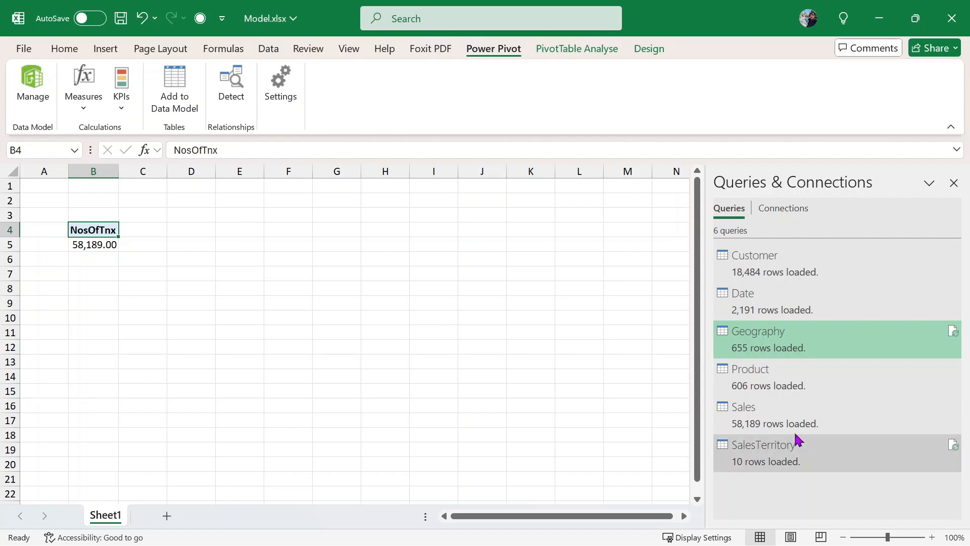
left_click(781, 419)
- Open the Sales query, inspect its OrderQuantity values, then Close & Load it back to Excel
double_click(781, 420)
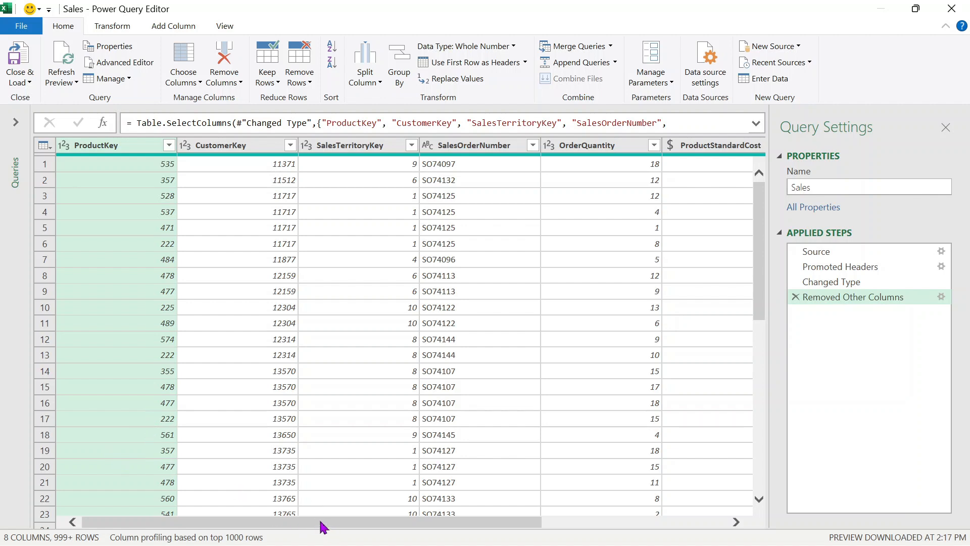
left_click_drag(322, 523, 493, 521)
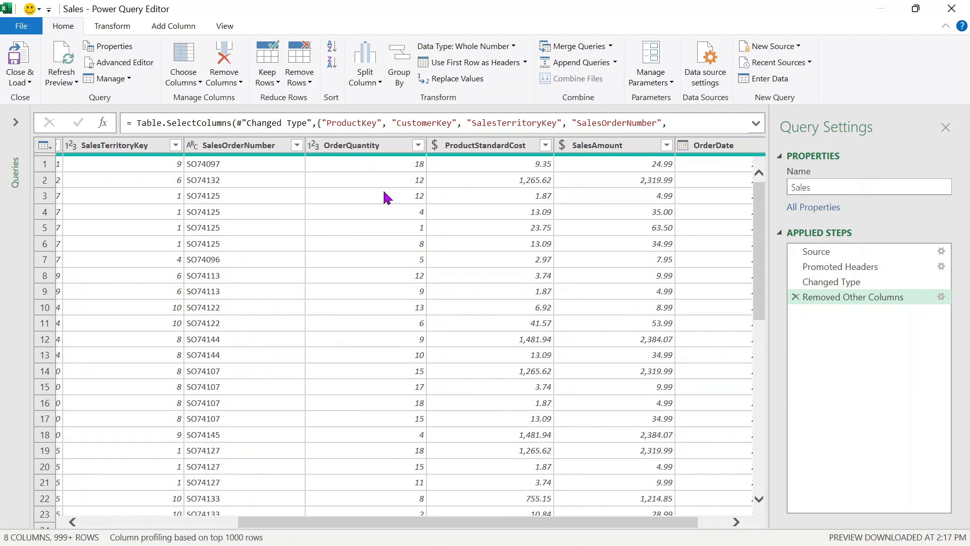
left_click(396, 167)
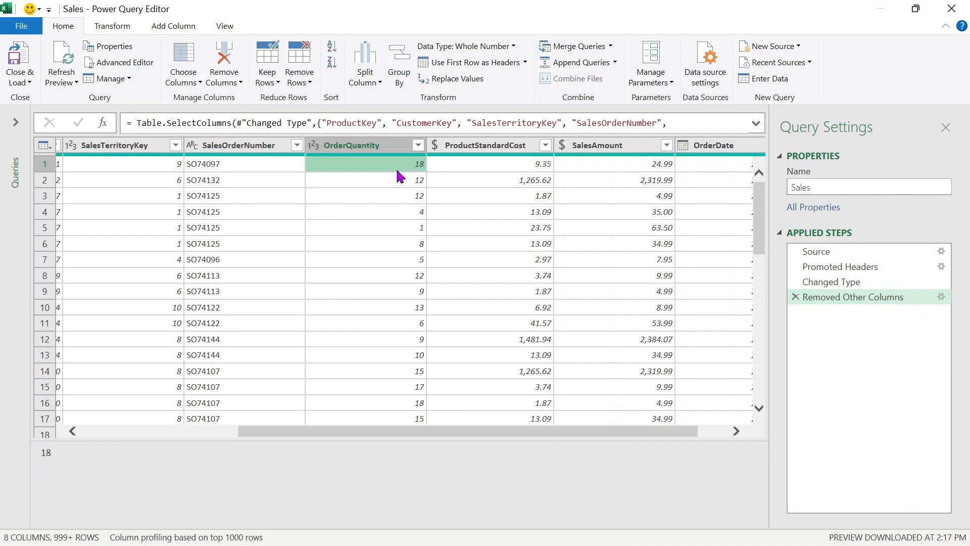
left_click(399, 181)
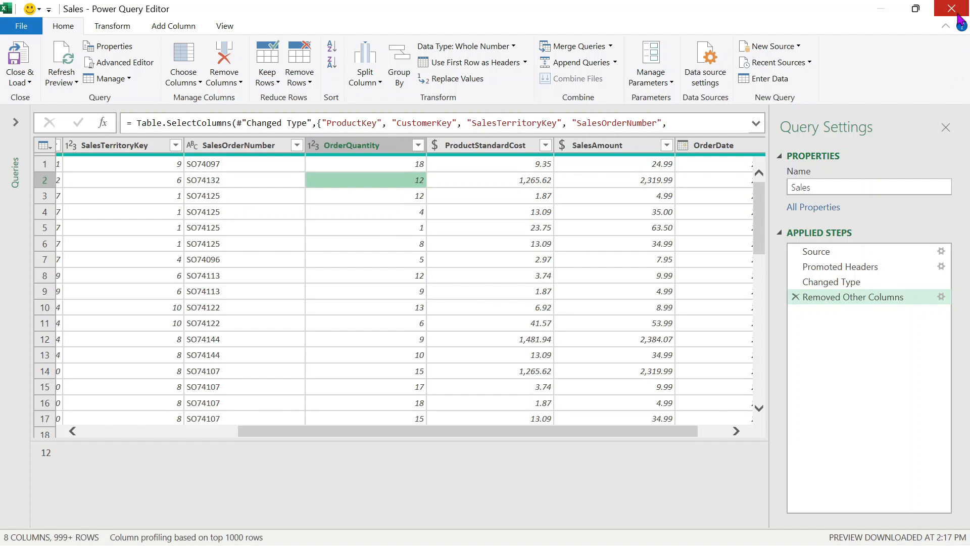
left_click(17, 60)
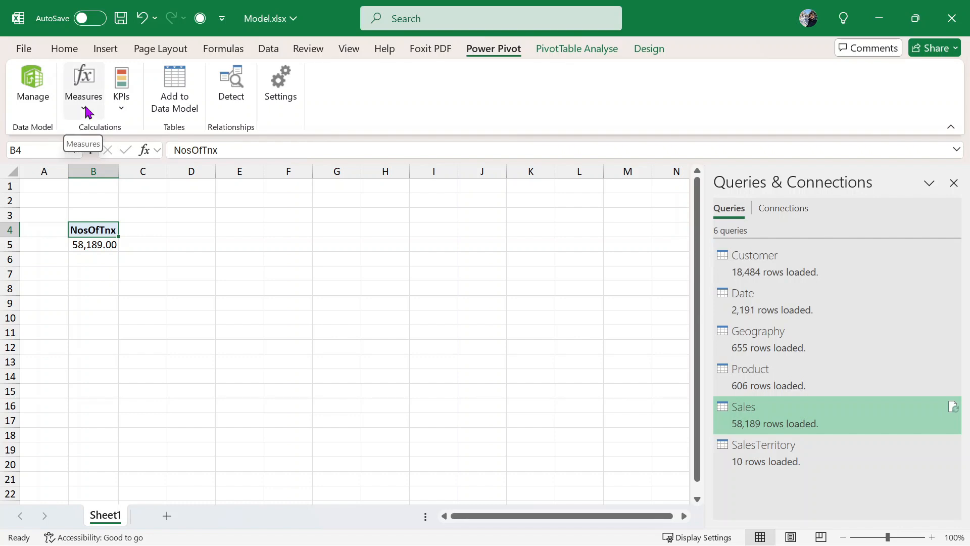
left_click_drag(131, 270, 133, 264)
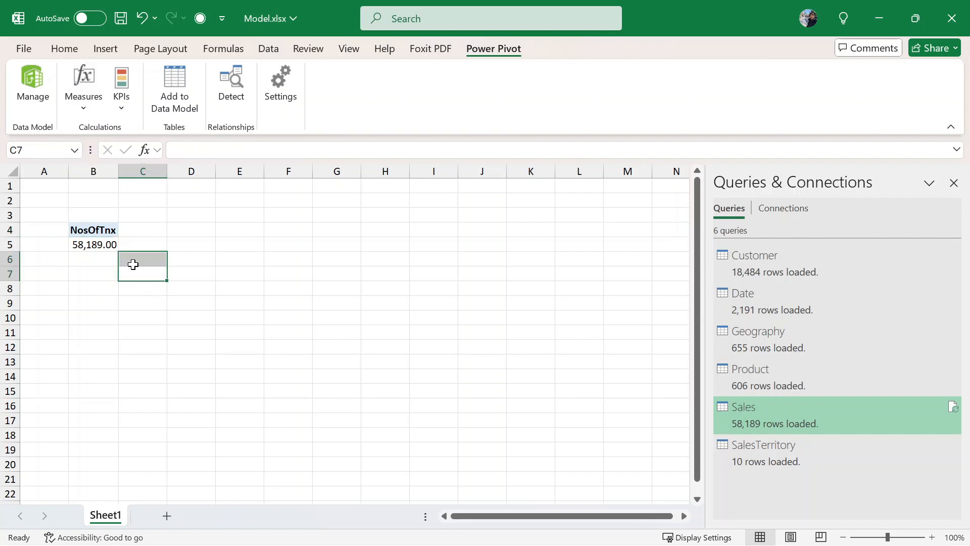
left_click(92, 288)
left_click(88, 234)
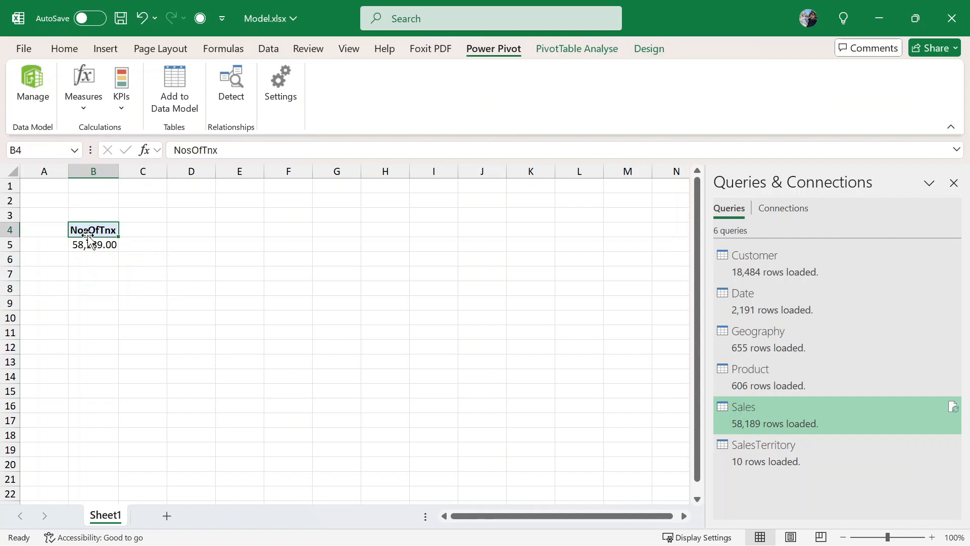
left_click(89, 245)
left_click(107, 281)
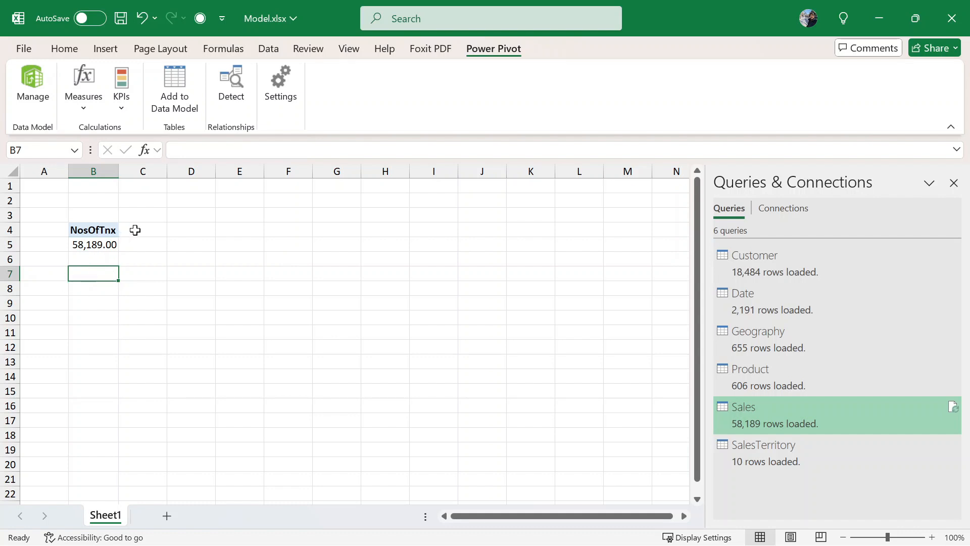
left_click(82, 115)
- Start a new measure named TotalNosProductsOrdered
left_click(144, 133)
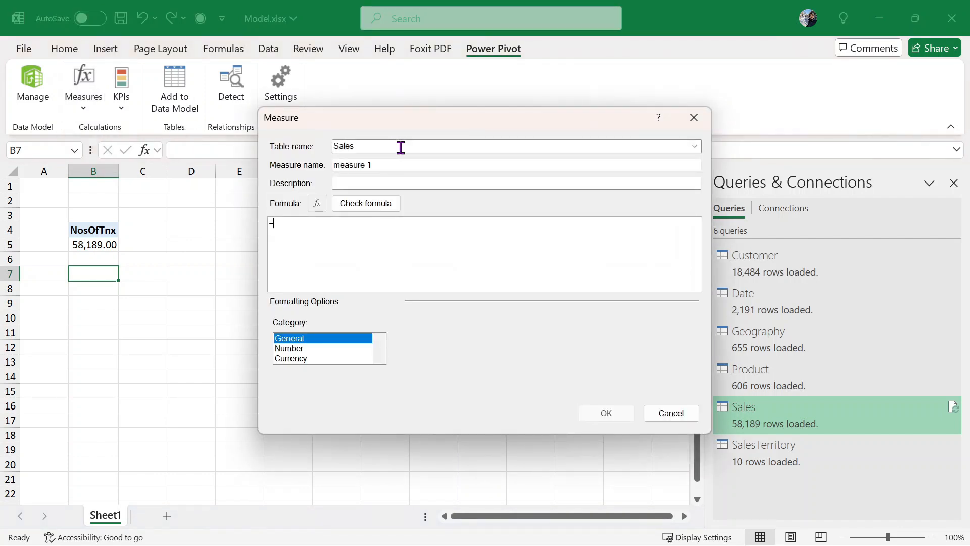
left_click(414, 170)
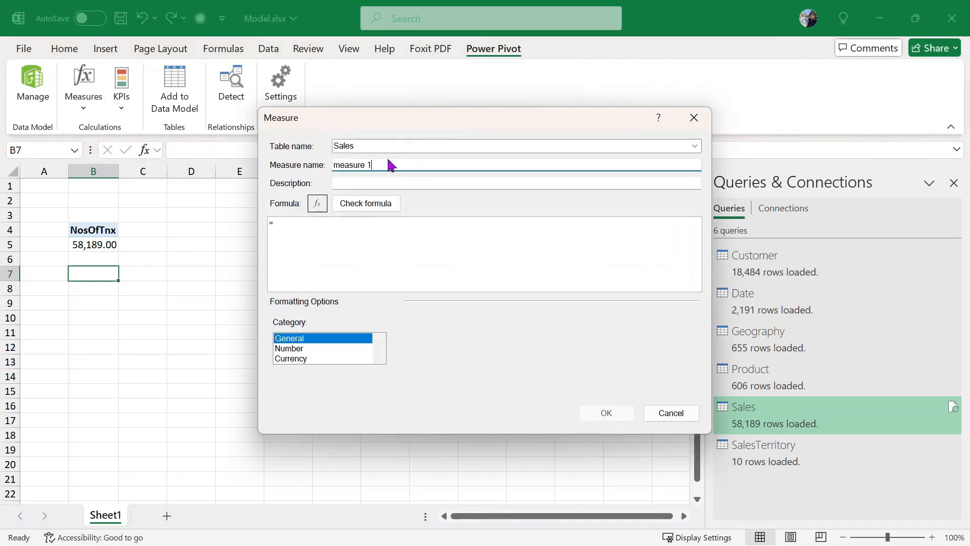
left_click_drag(390, 168, 202, 165)
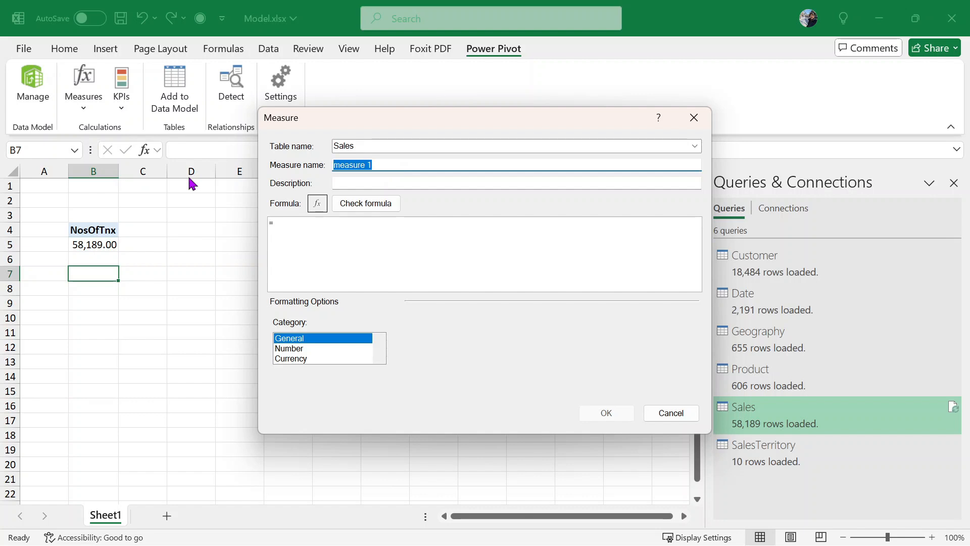
type("TotalNosProductsOrdered")
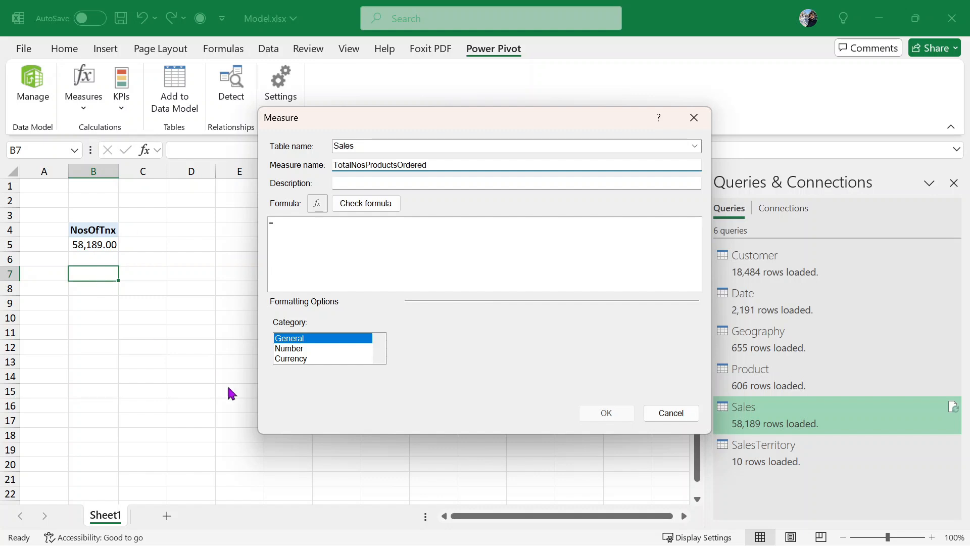
- Enter the measure formula =sum(Sales[OrderQuantity])
left_click(375, 241)
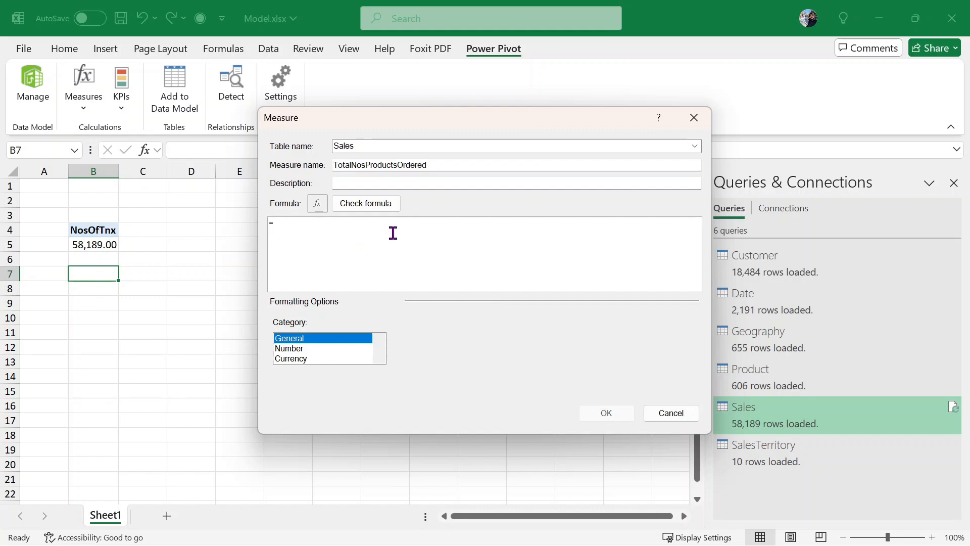
type("sum")
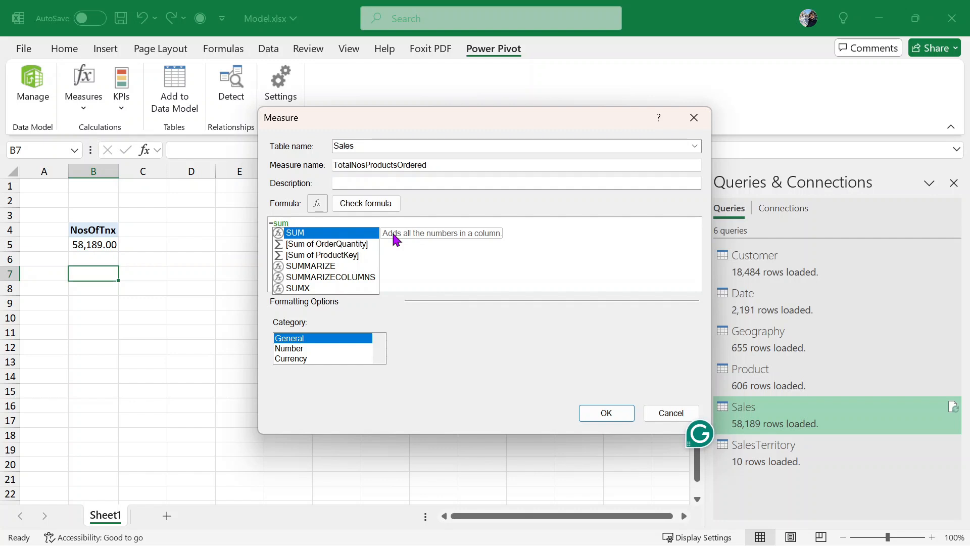
type("9")
key("BackSpace")
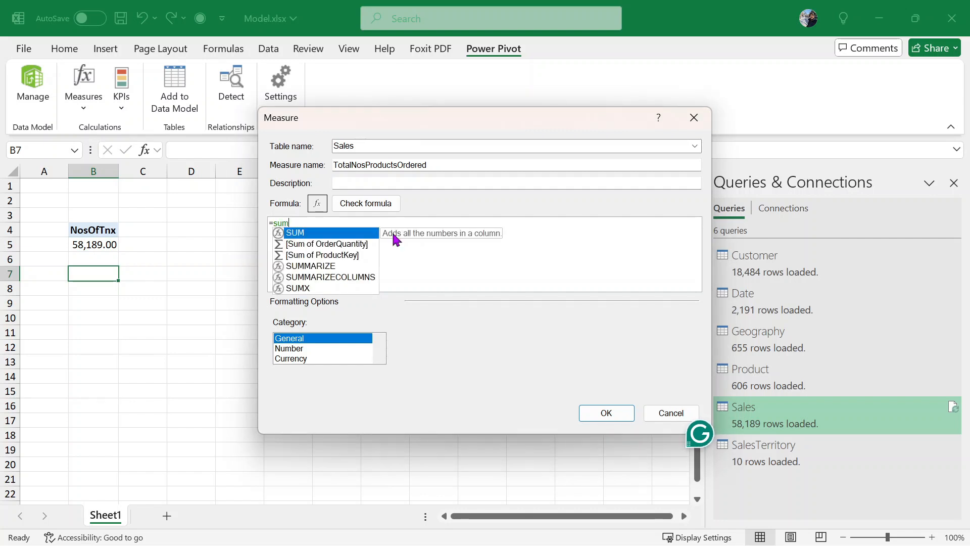
type("9")
key("BackSpace")
type("(s")
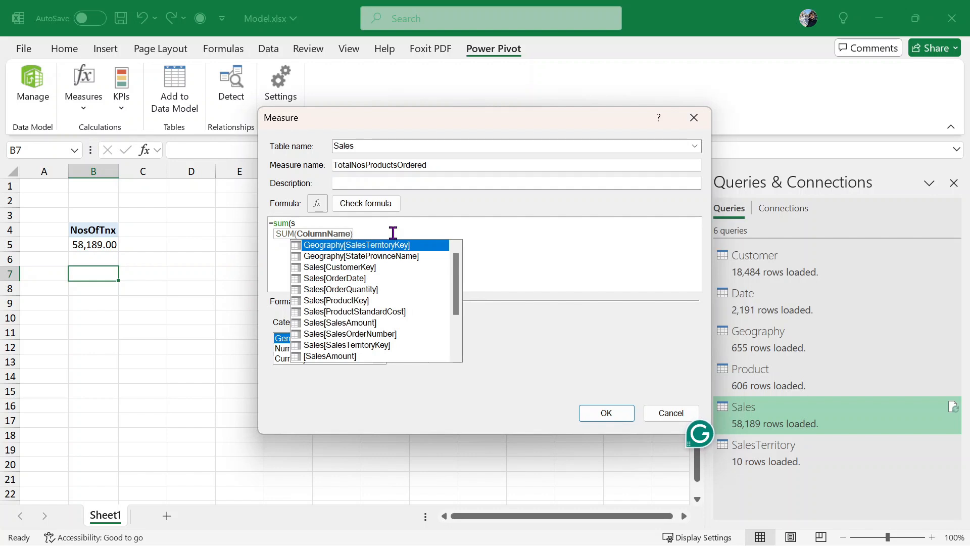
key("Down")
scroll(403, 310, "down", 2)
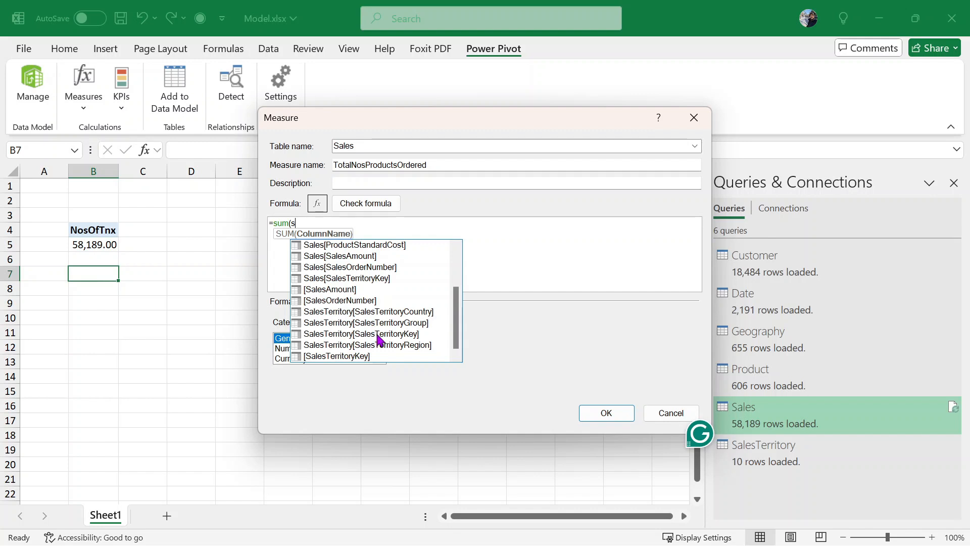
scroll(376, 334, "up", 1)
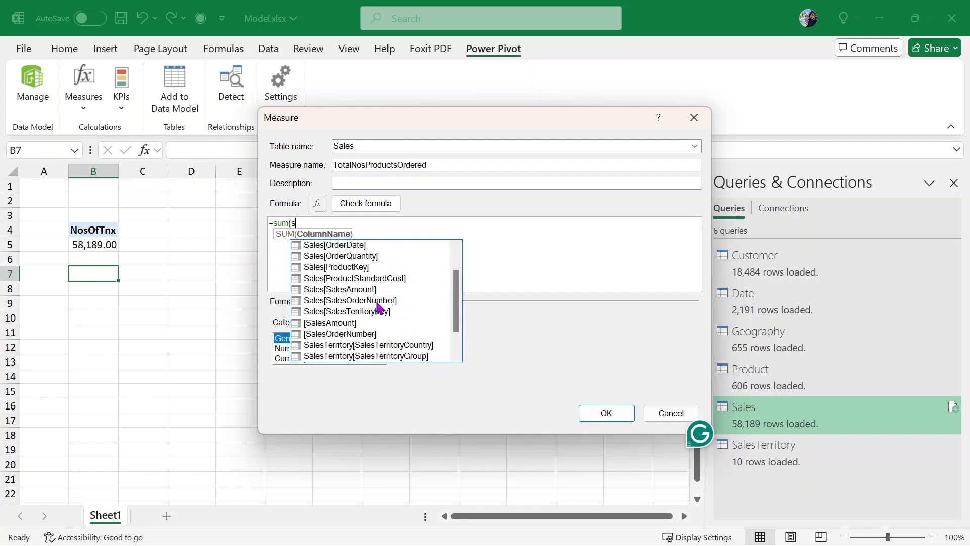
left_click(379, 260)
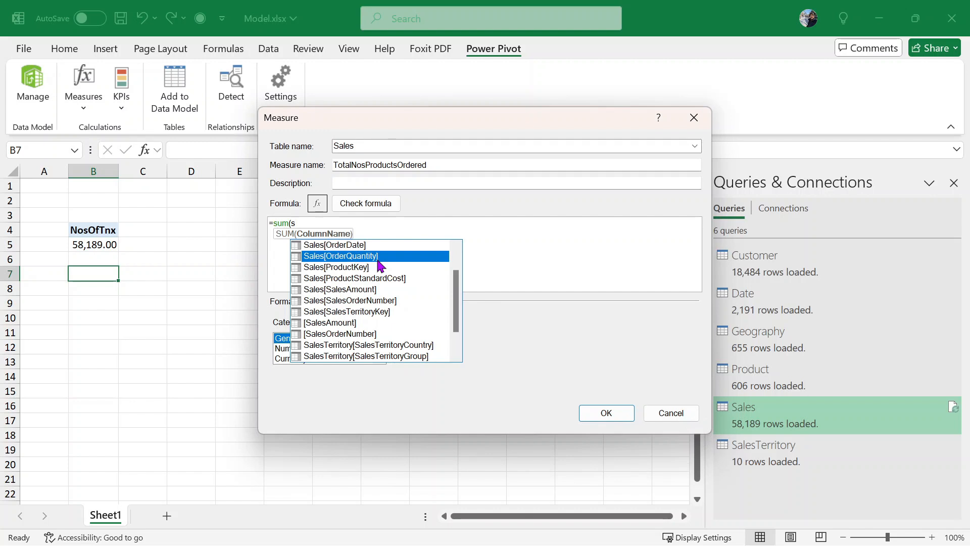
double_click(378, 260)
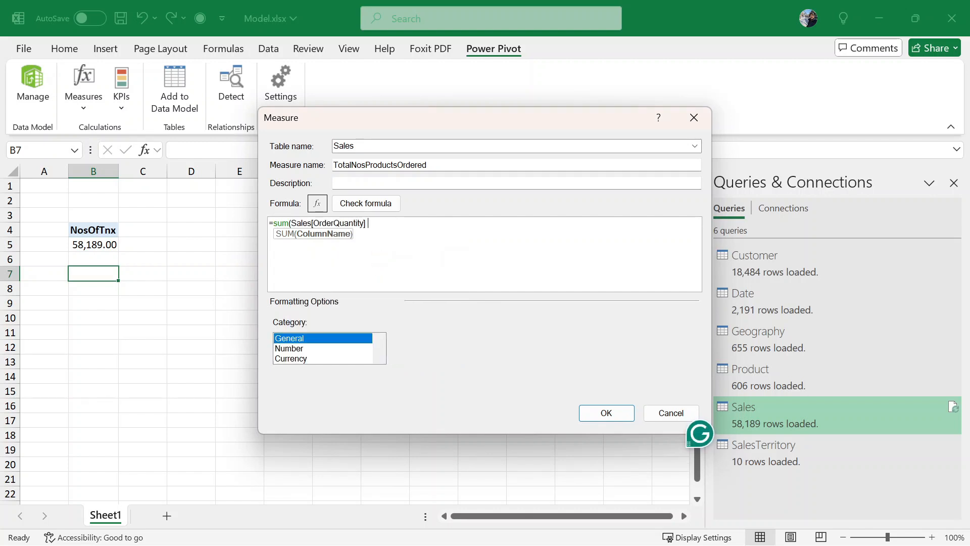
key("BackSpace")
type(")")
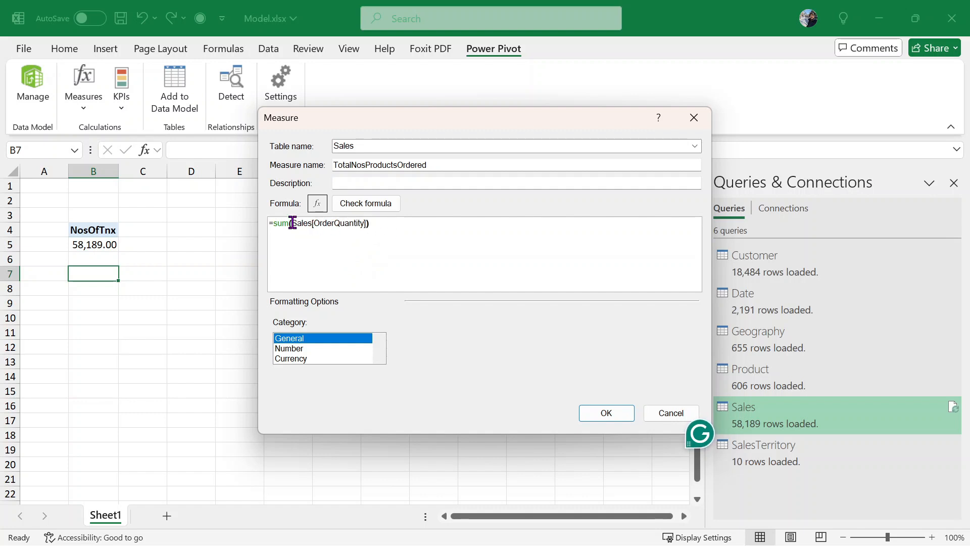
- Check the formula, format it as Number with a 1000 separator, and create the measure
left_click(380, 208)
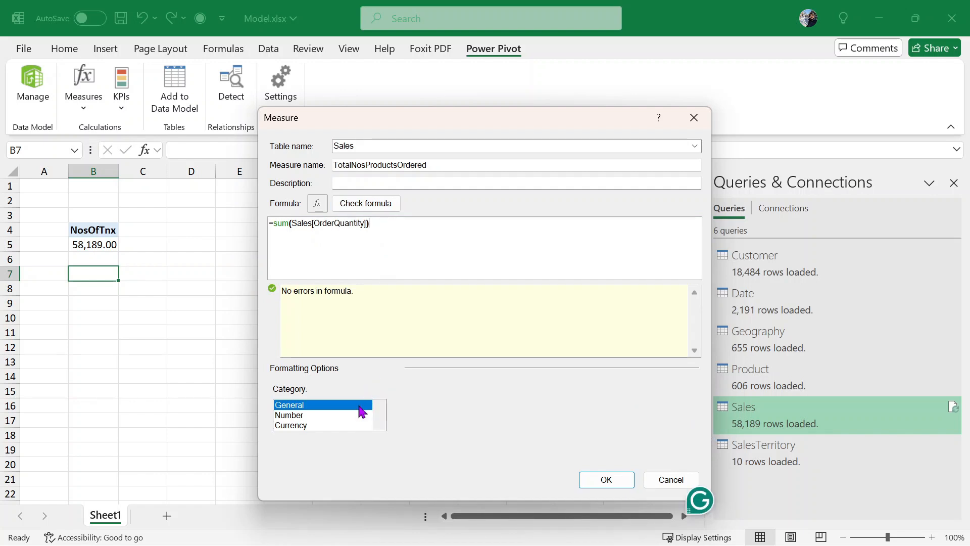
left_click(320, 416)
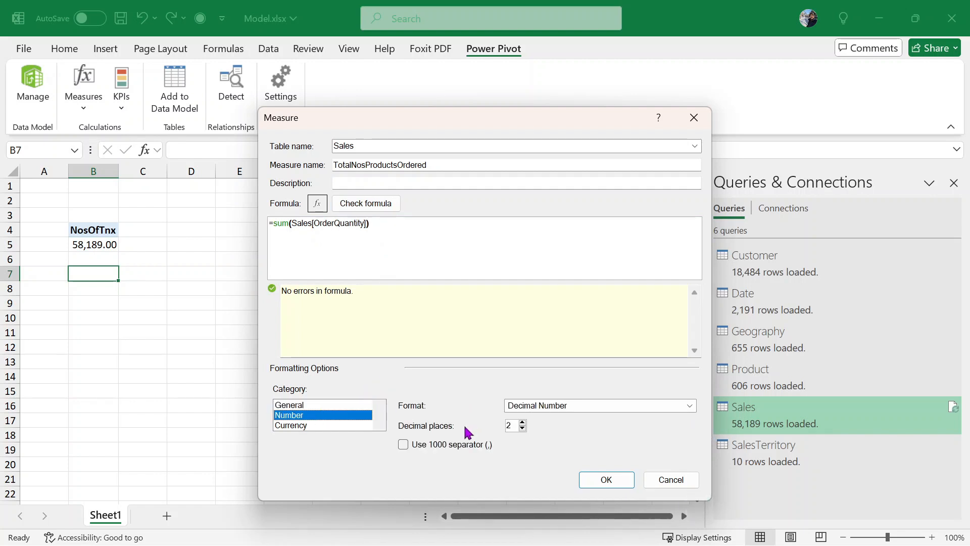
left_click(437, 445)
left_click(621, 482)
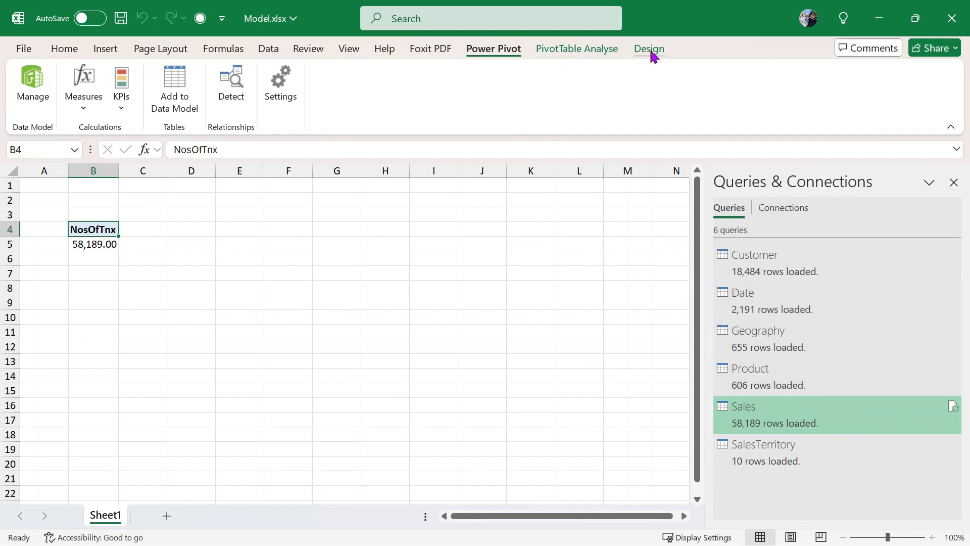
left_click(261, 50)
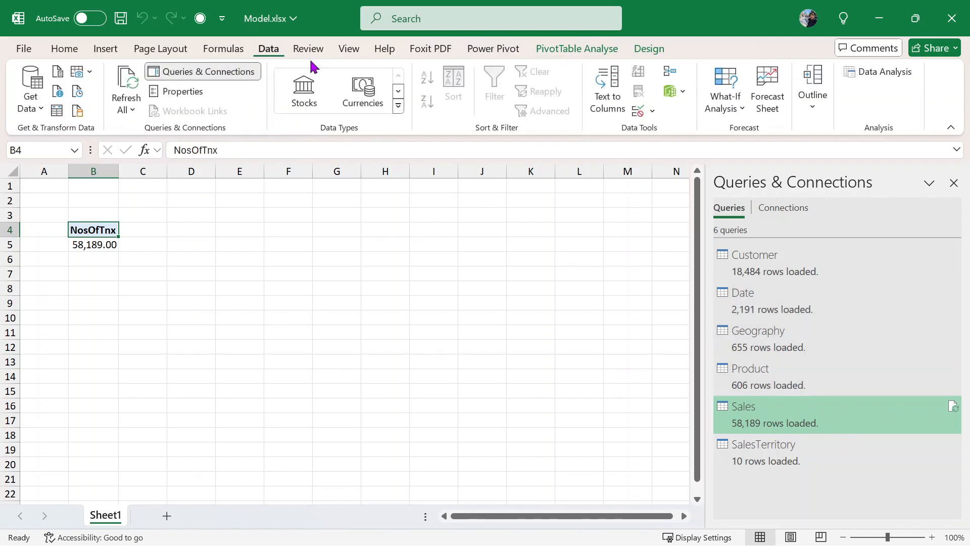
left_click(674, 95)
left_click(746, 125)
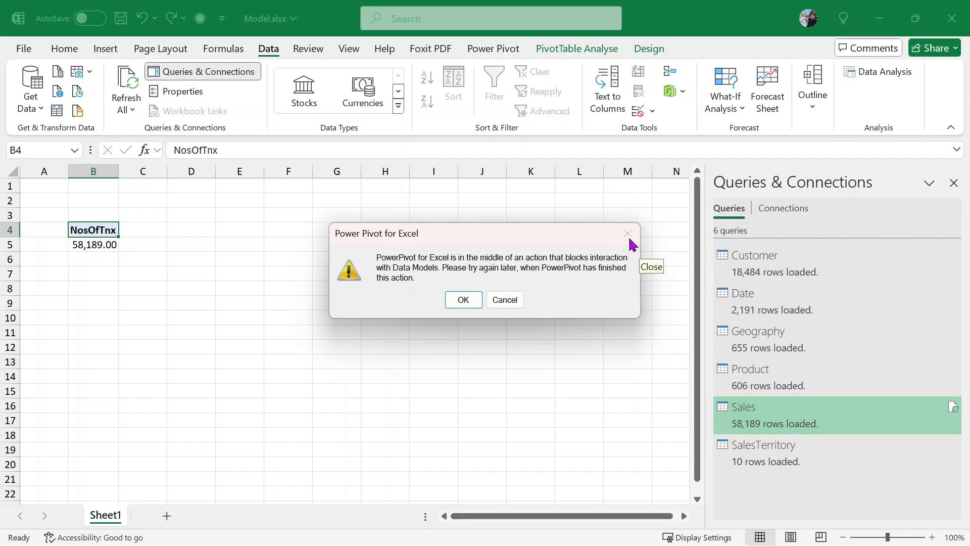
left_click(505, 299)
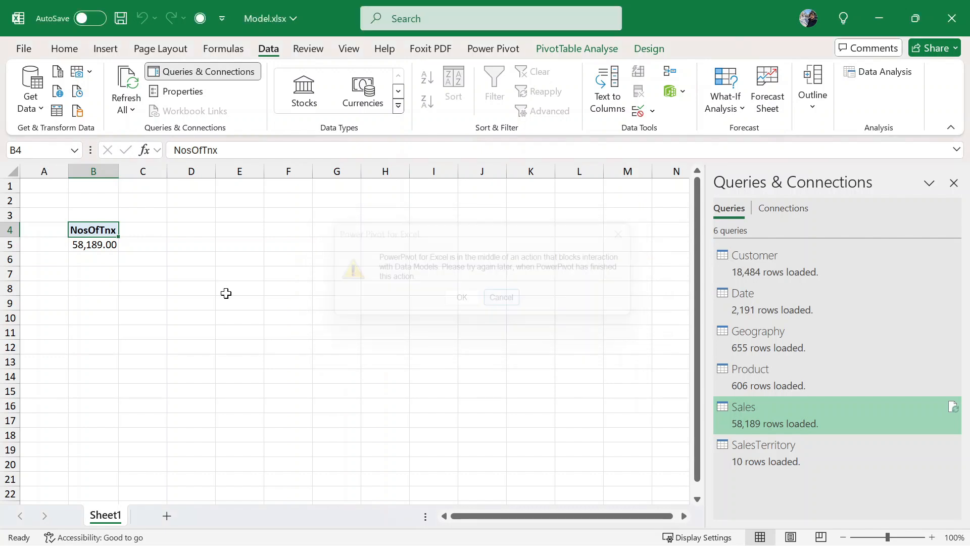
left_click(96, 275)
left_click(111, 241)
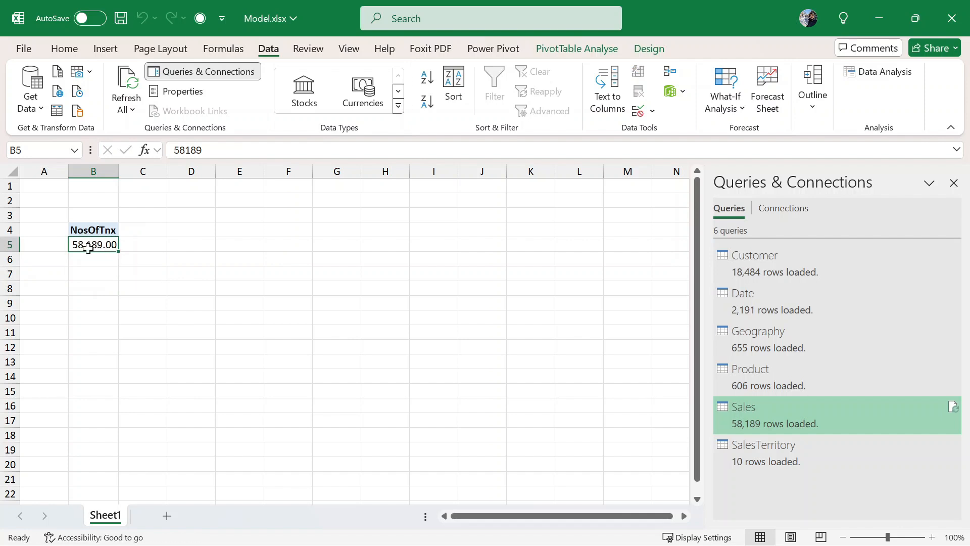
right_click(89, 245)
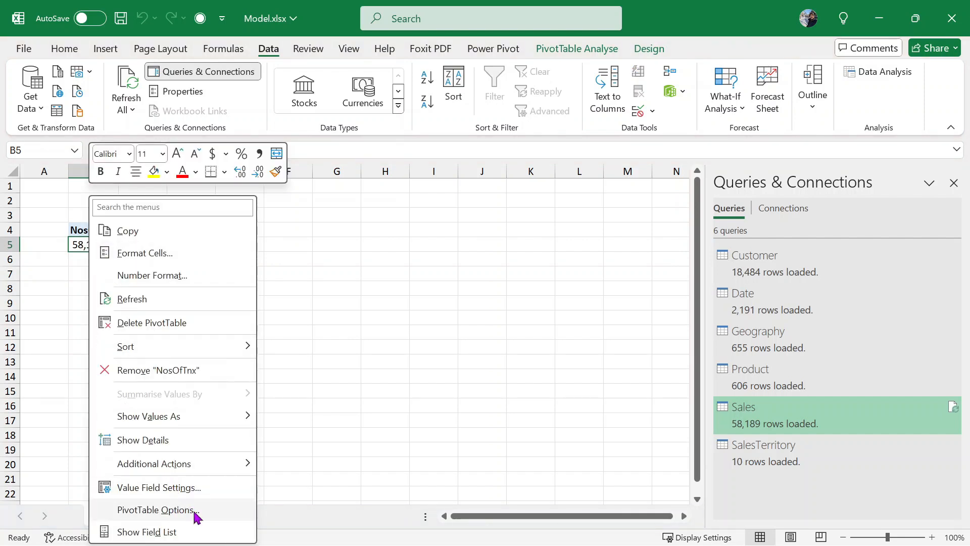
left_click(191, 530)
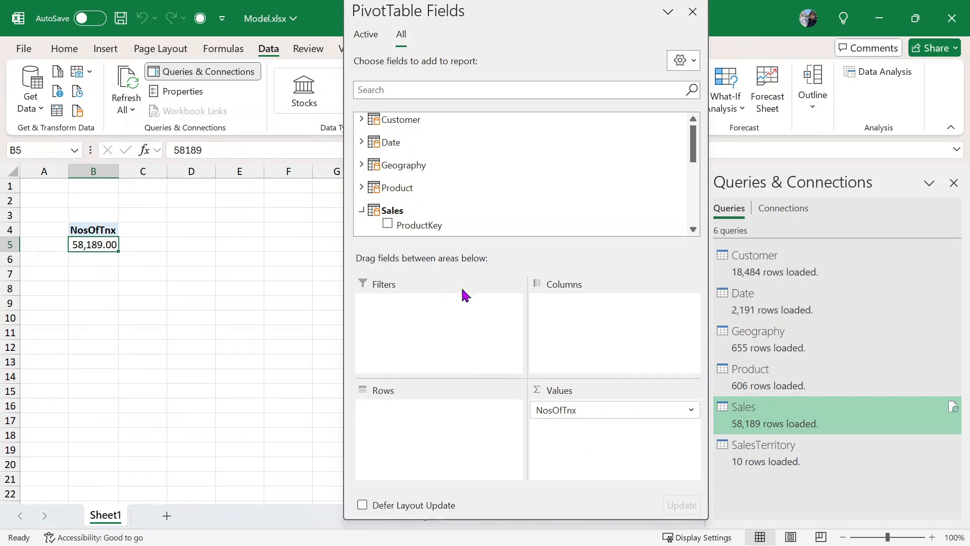
scroll(434, 212, "down", 2)
scroll(449, 210, "down", 3)
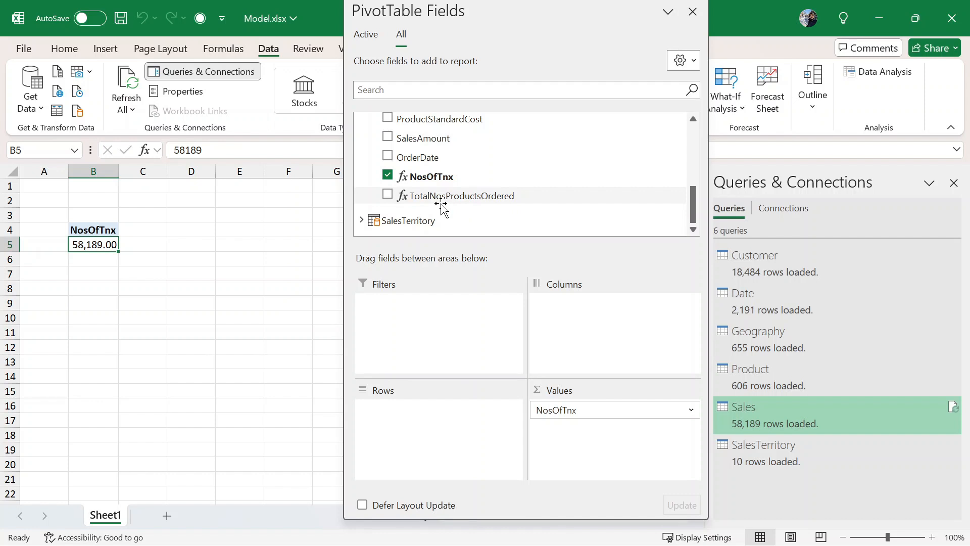
left_click_drag(426, 197, 598, 434)
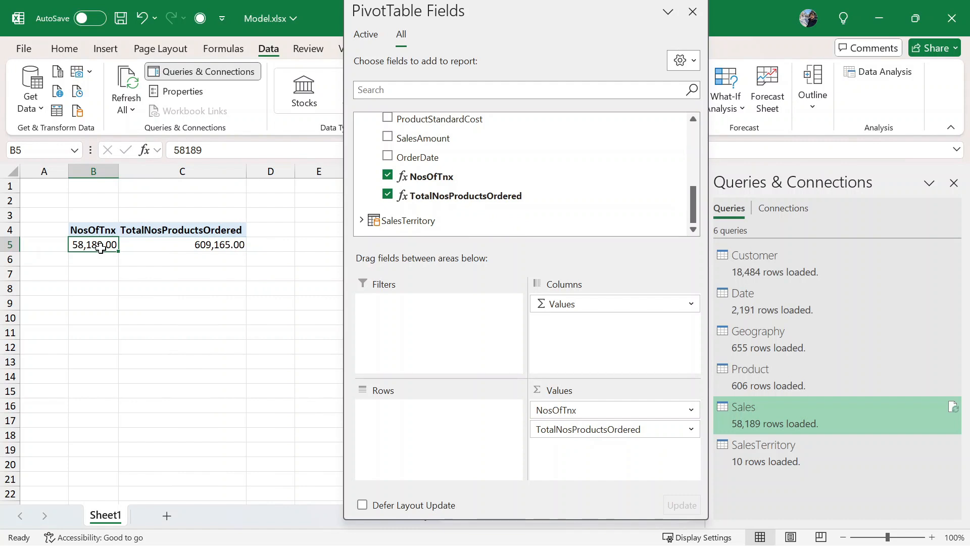
mouse_move(226, 246)
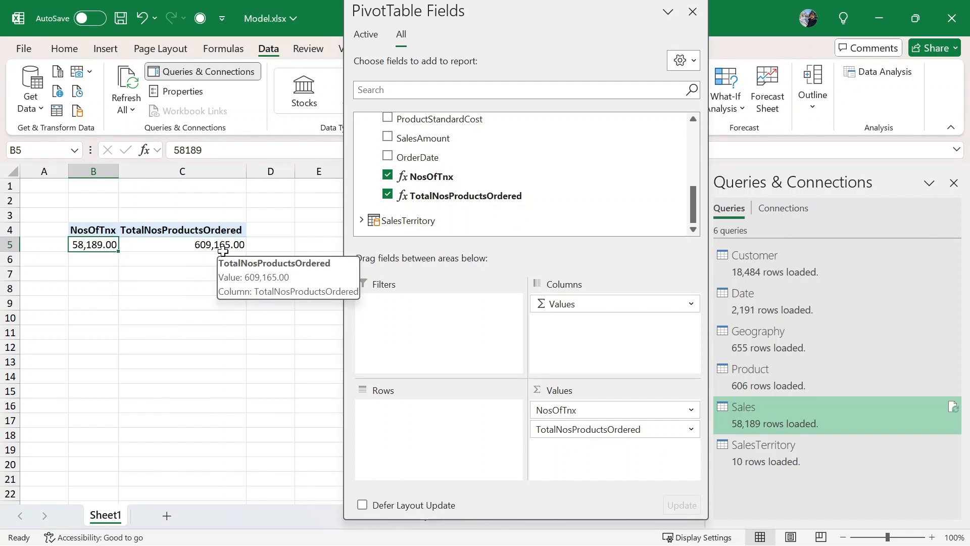
scroll(523, 190, "up", 1)
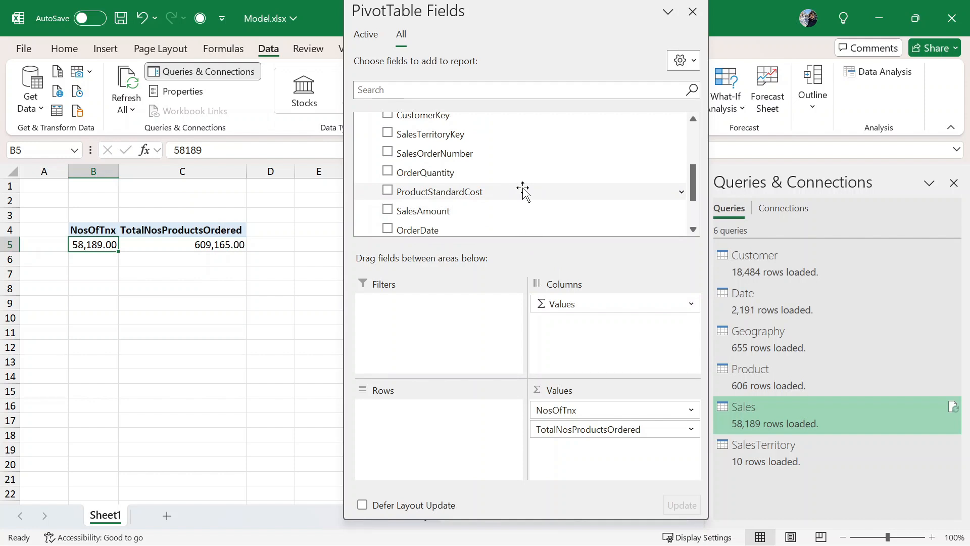
scroll(523, 190, "up", 1)
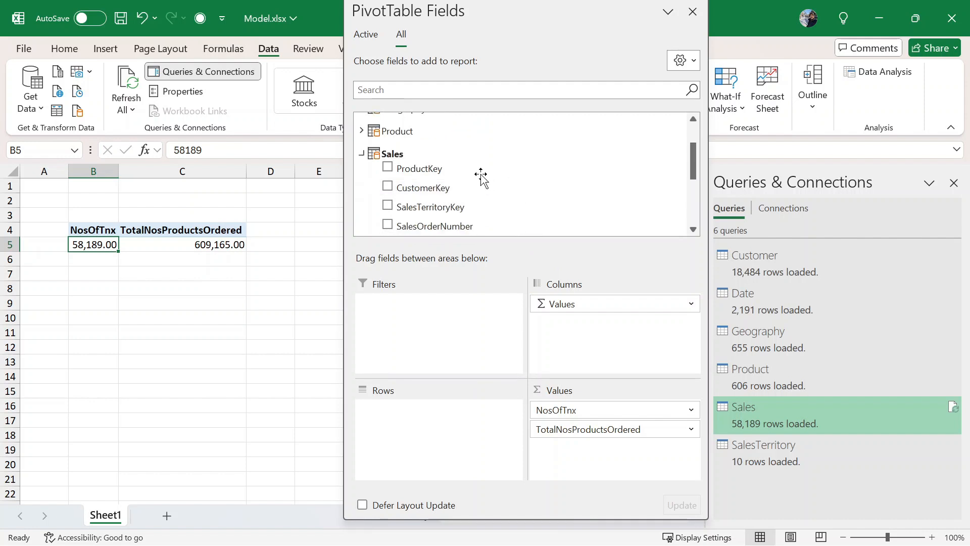
scroll(481, 177, "up", 1)
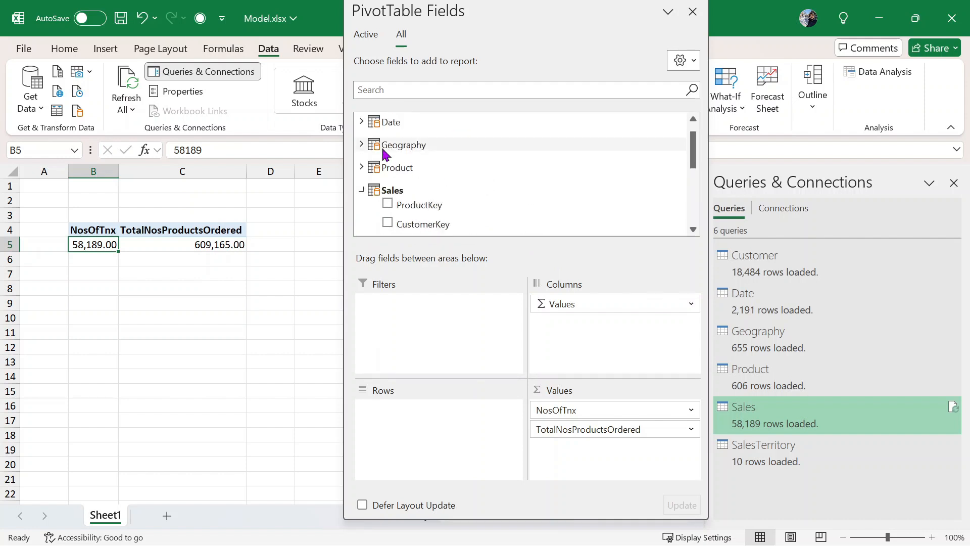
- Put Date Year then Quarter into the pivot rows, close the field list, and review 2005 Q3–2008 Q2
left_click(361, 122)
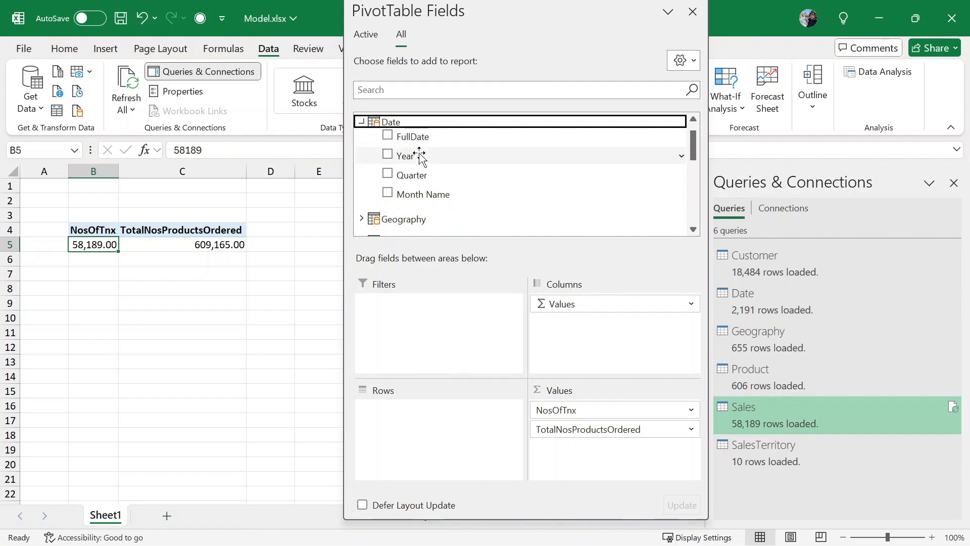
left_click_drag(417, 156, 445, 449)
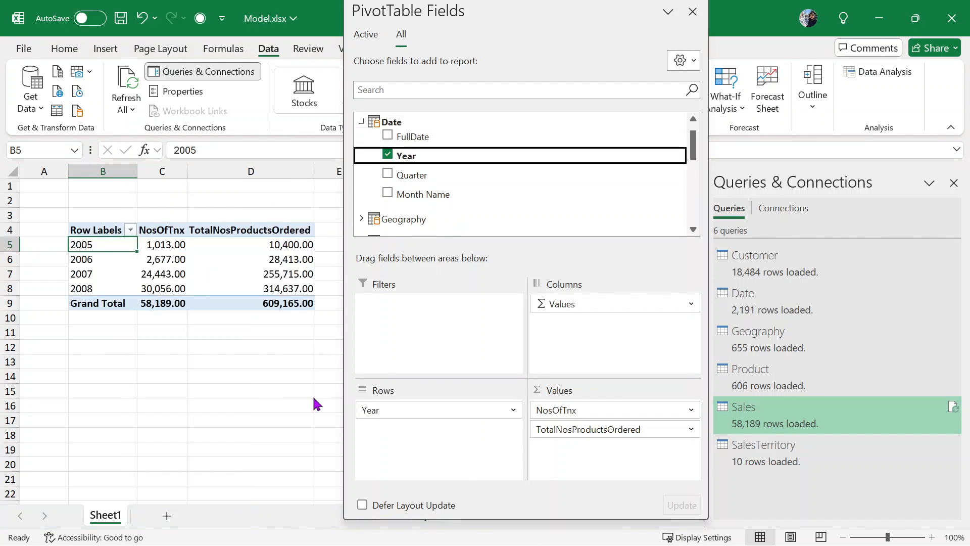
mouse_move(562, 12)
left_mouse_down()
mouse_move(553, 12)
mouse_move(573, 13)
left_mouse_up()
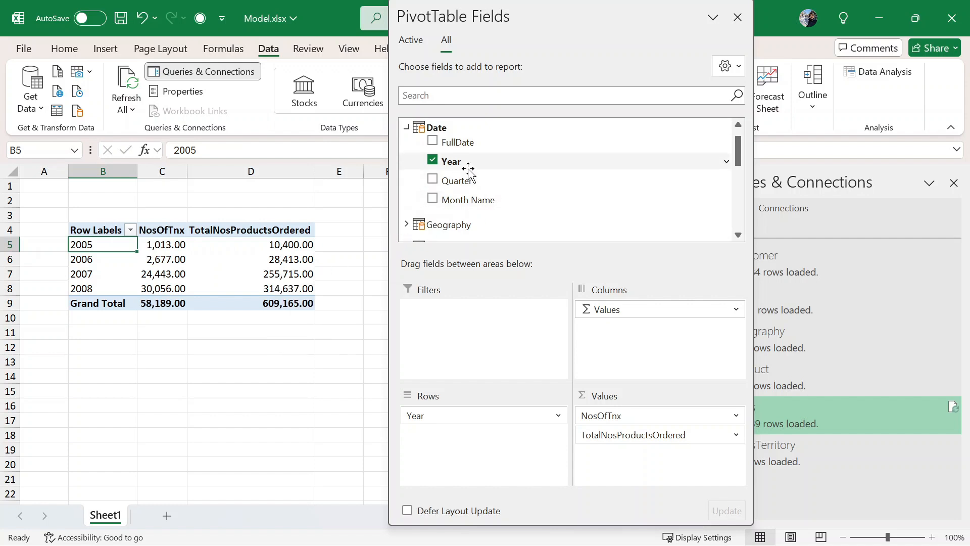
left_click_drag(470, 187, 500, 435)
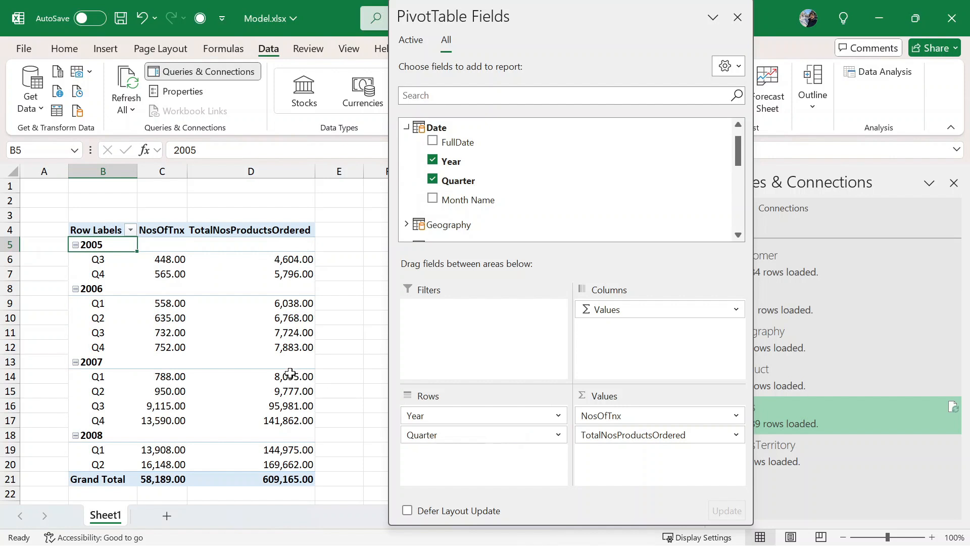
left_click(737, 18)
left_click(539, 291)
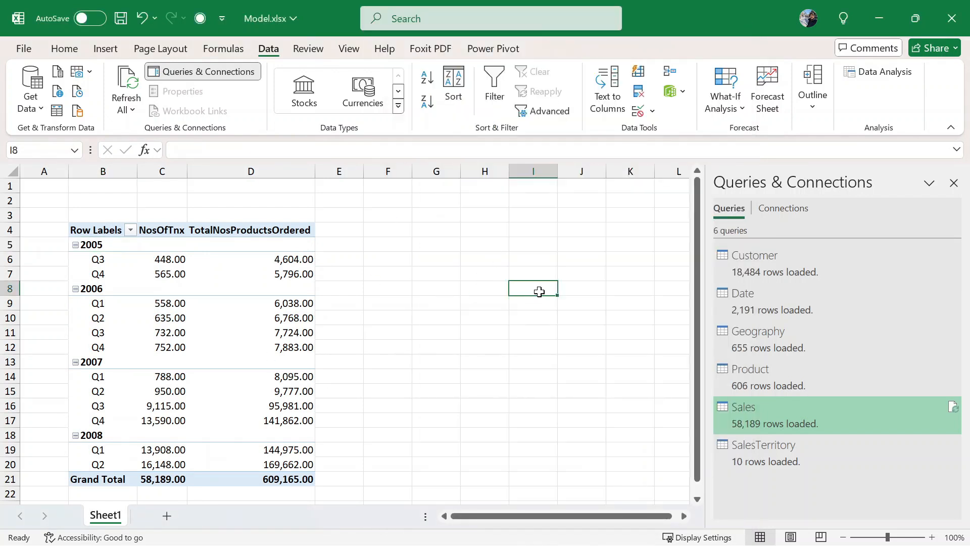
scroll(429, 332, "down", 2)
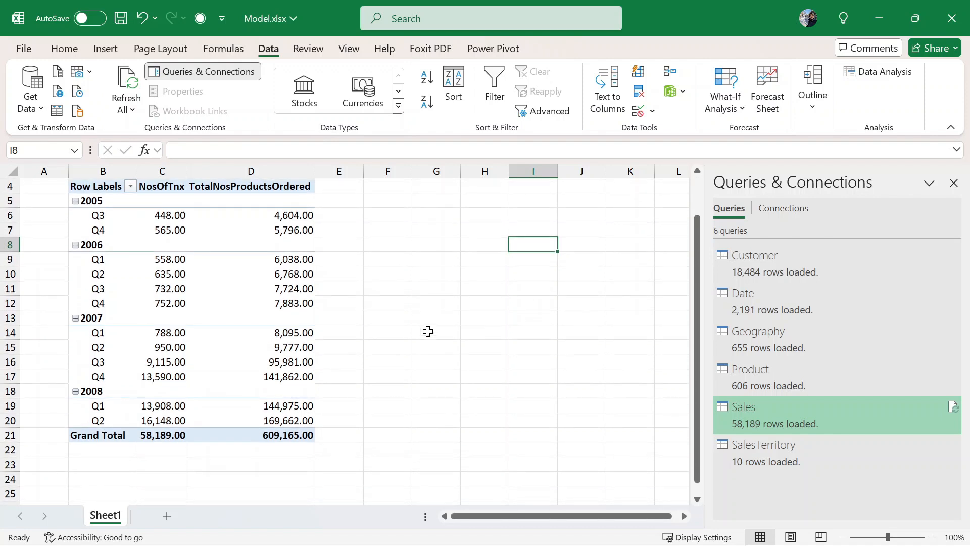
scroll(346, 342, "up", 1)
scroll(79, 255, "up", 1)
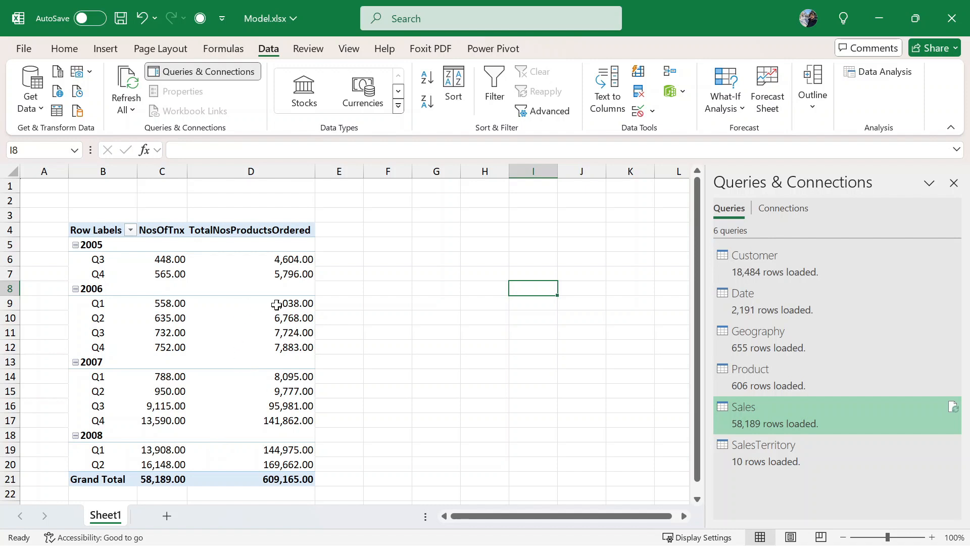
mouse_move(287, 484)
mouse_move(247, 377)
- Chart the pivot data B5:D21 as a Line with Markers PivotChart
left_click_drag(101, 248, 278, 464)
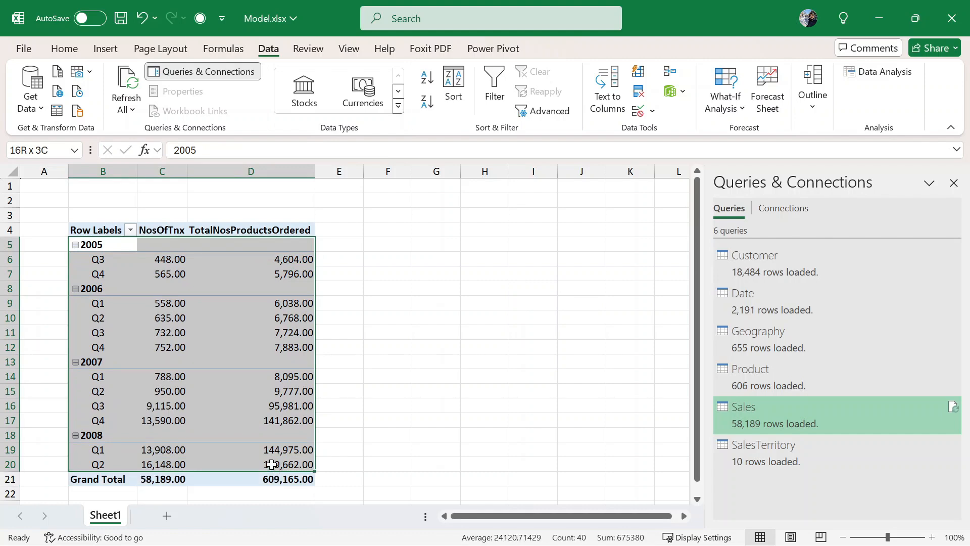
left_click(105, 48)
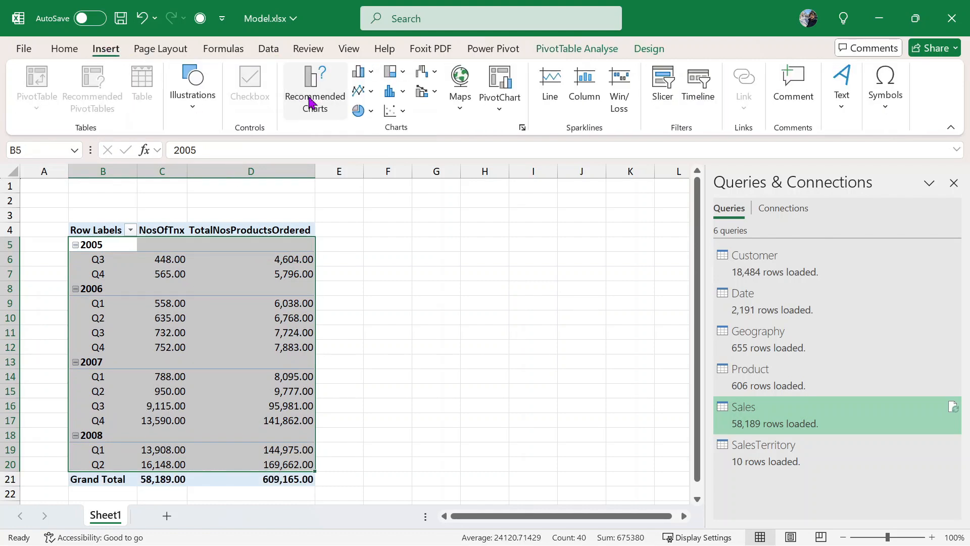
left_click(312, 103)
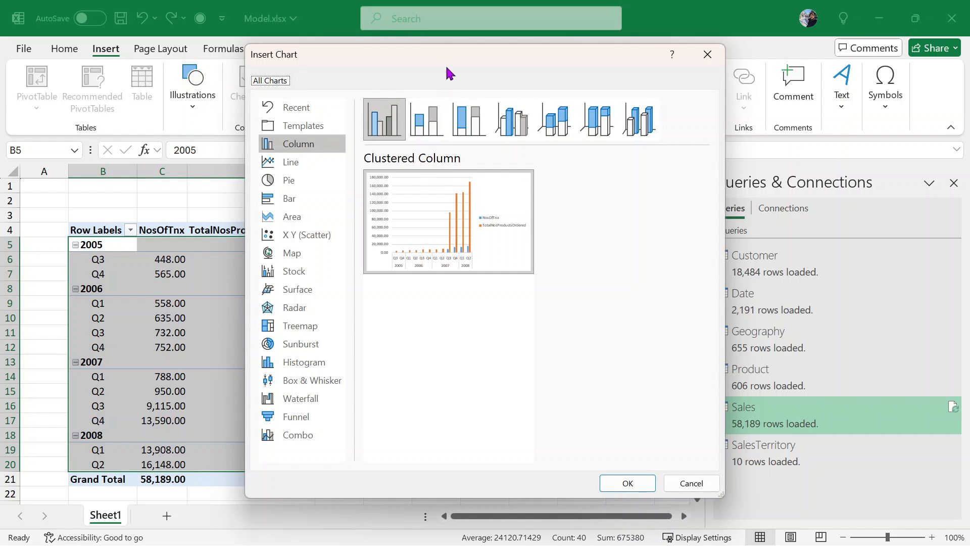
left_click_drag(486, 74, 624, 83)
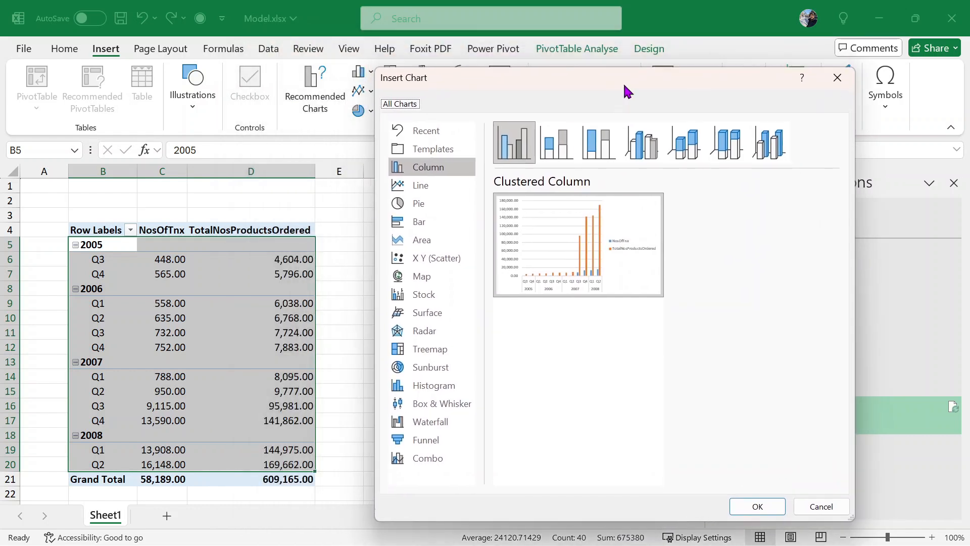
mouse_move(595, 261)
left_click(434, 188)
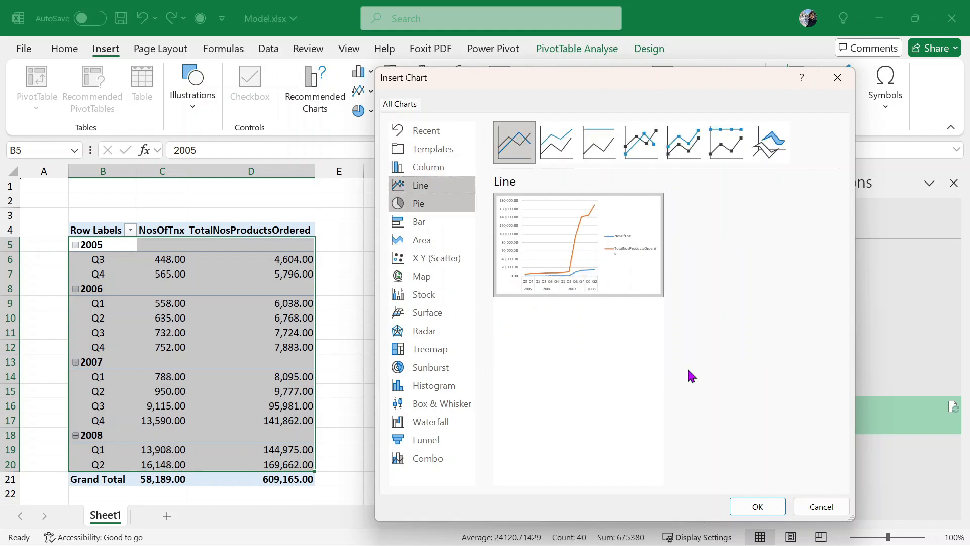
left_click(686, 151)
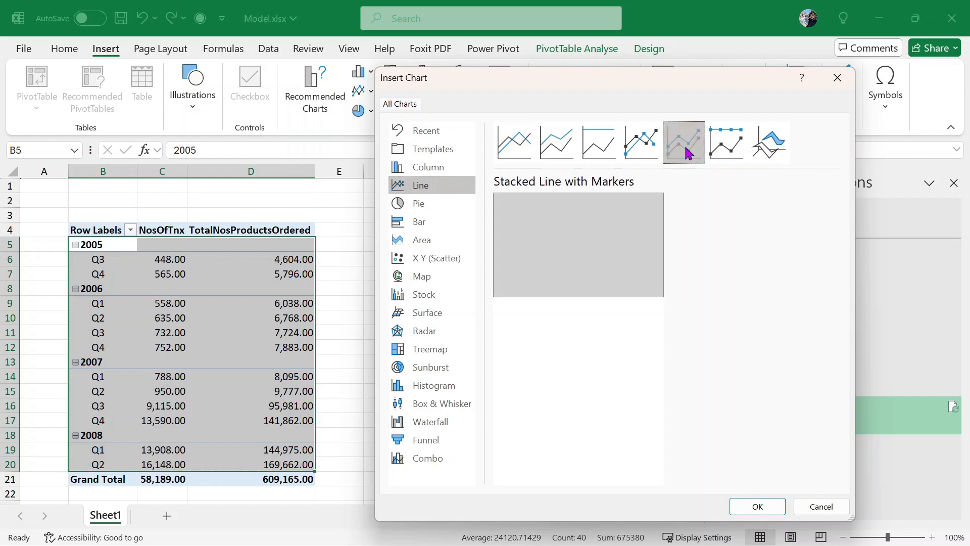
left_click(645, 142)
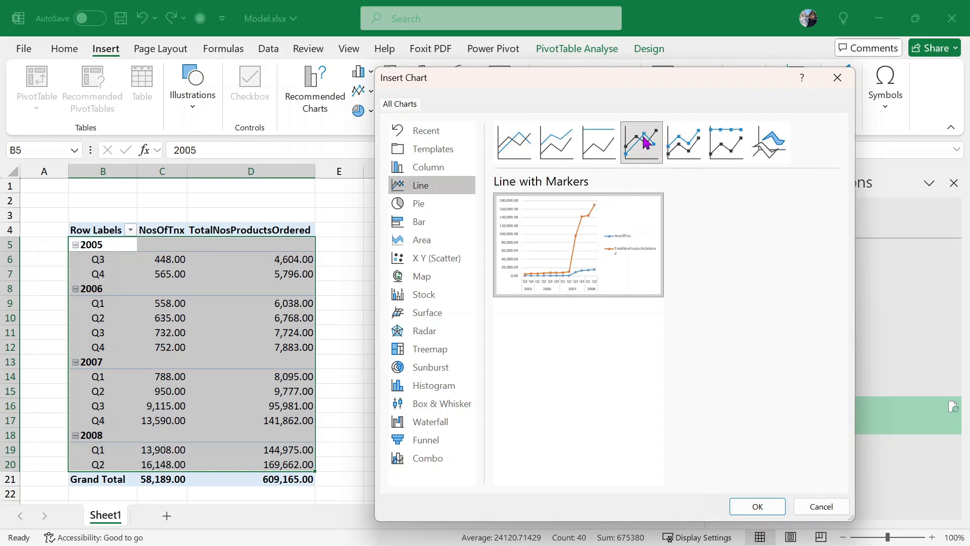
left_click(758, 507)
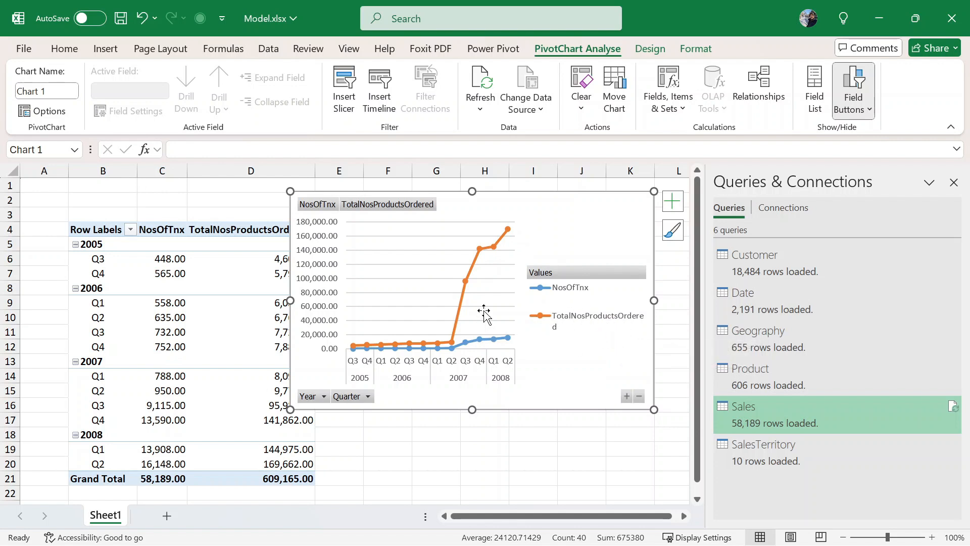
- Drag the PivotChart over columns E–L and select the blue NosOfTnx line
left_click_drag(505, 202, 535, 199)
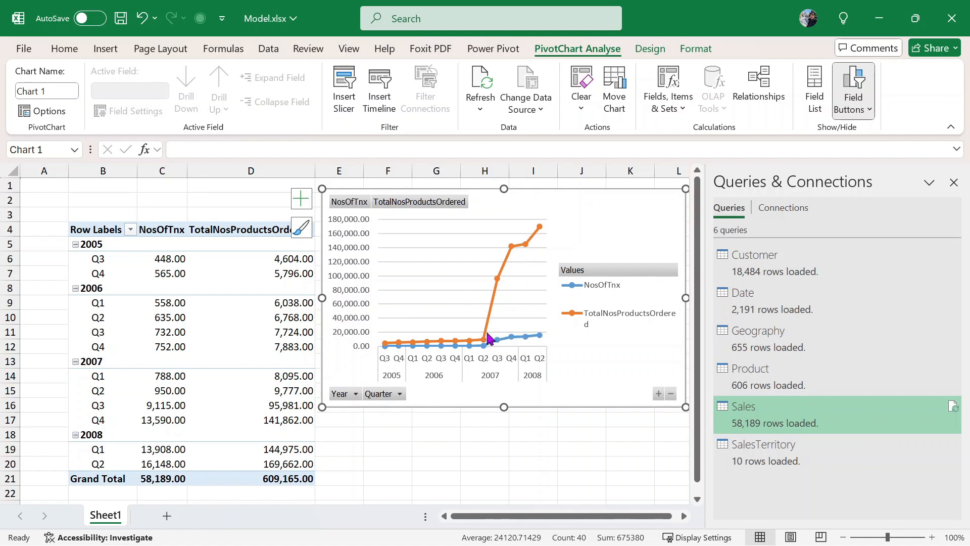
mouse_move(488, 338)
mouse_move(264, 454)
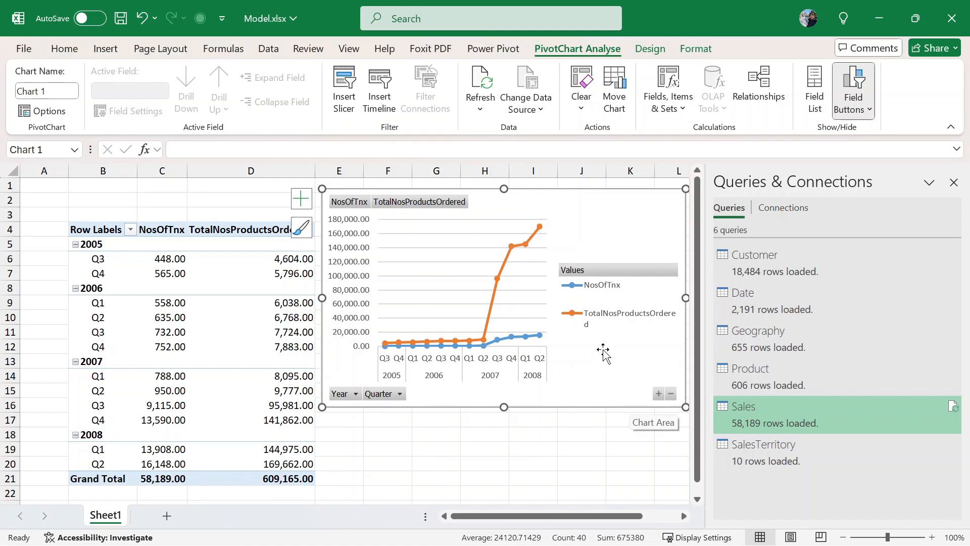
left_click(511, 337)
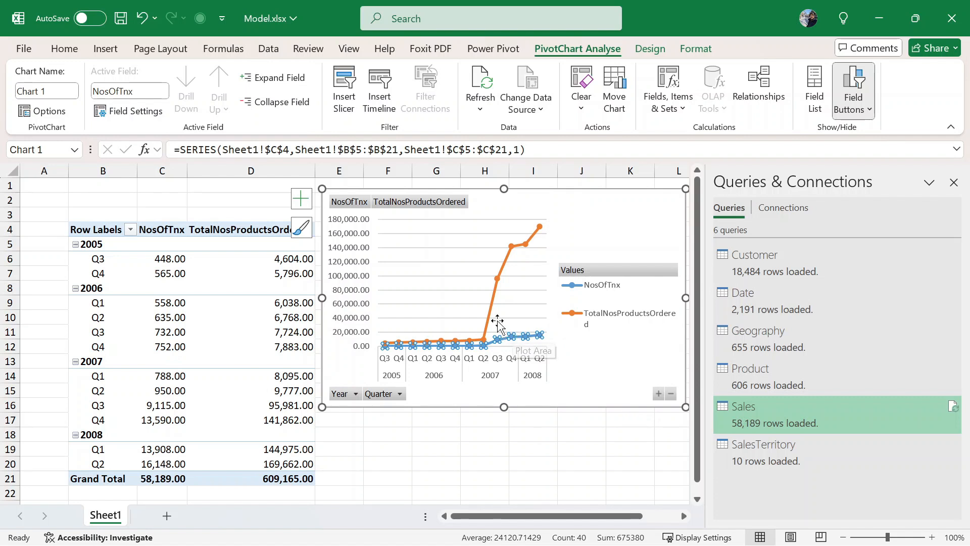
- Move the NosOfTnx series onto a secondary axis through Change Series Chart Type
right_click(509, 339)
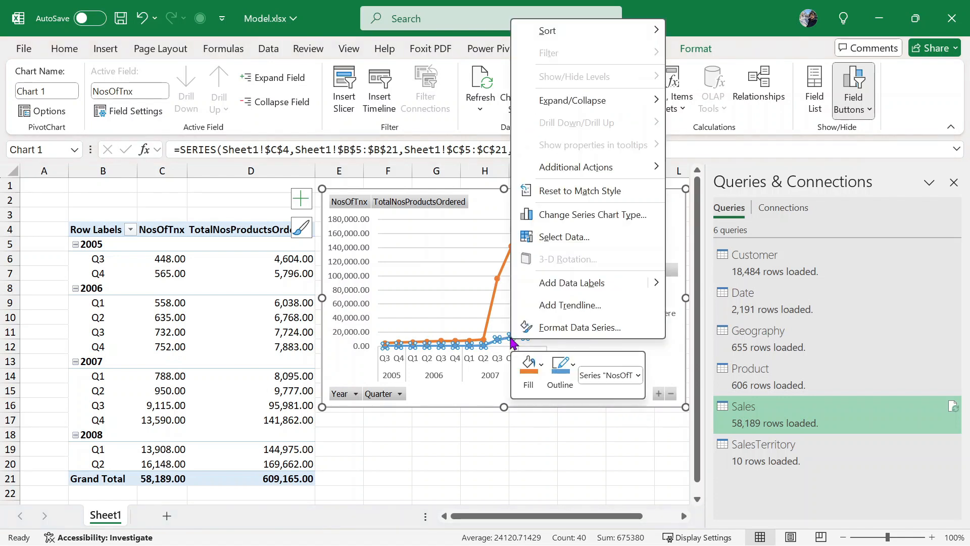
left_click(584, 216)
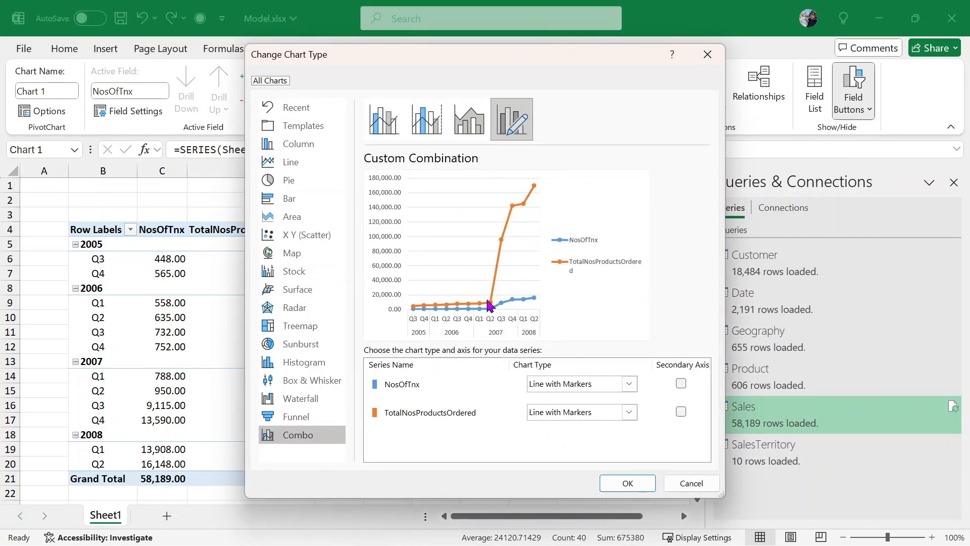
left_click(681, 384)
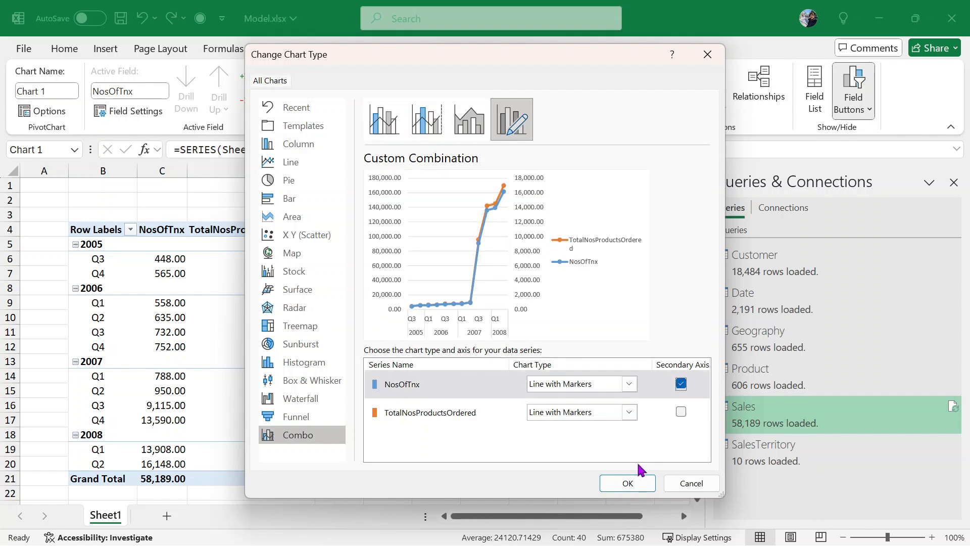
left_click(628, 482)
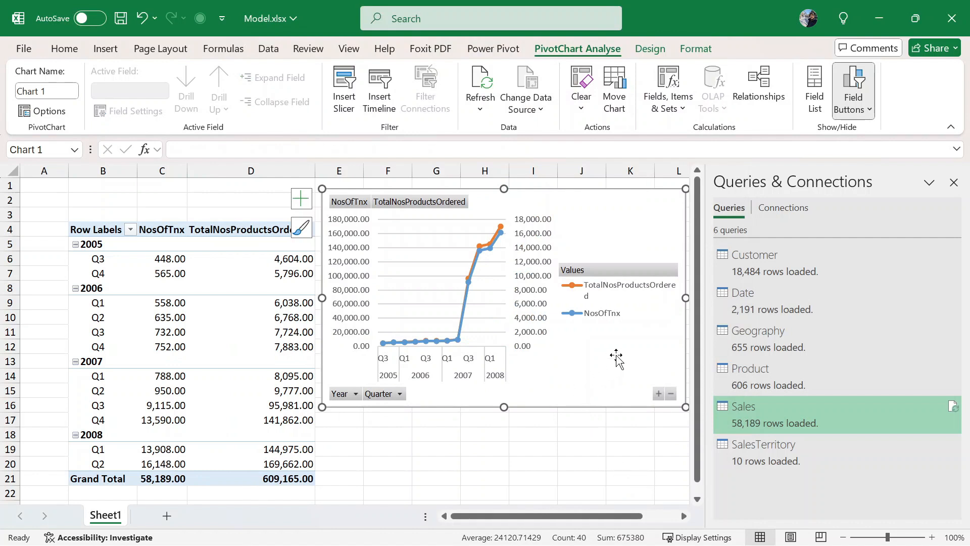
- Hide the Queries & Connections pane and stretch the PivotChart across columns E–Q down to row 22
left_click(954, 182)
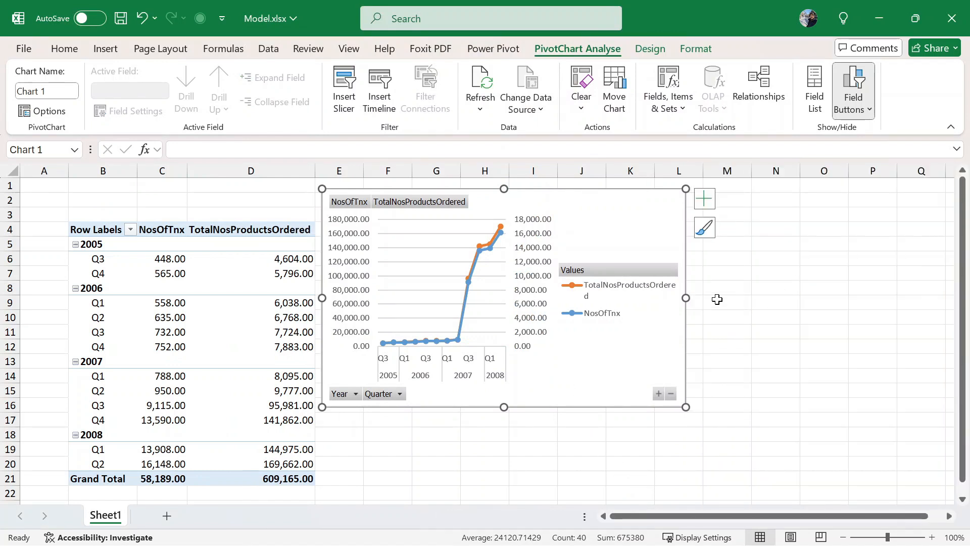
left_click_drag(686, 298, 932, 298)
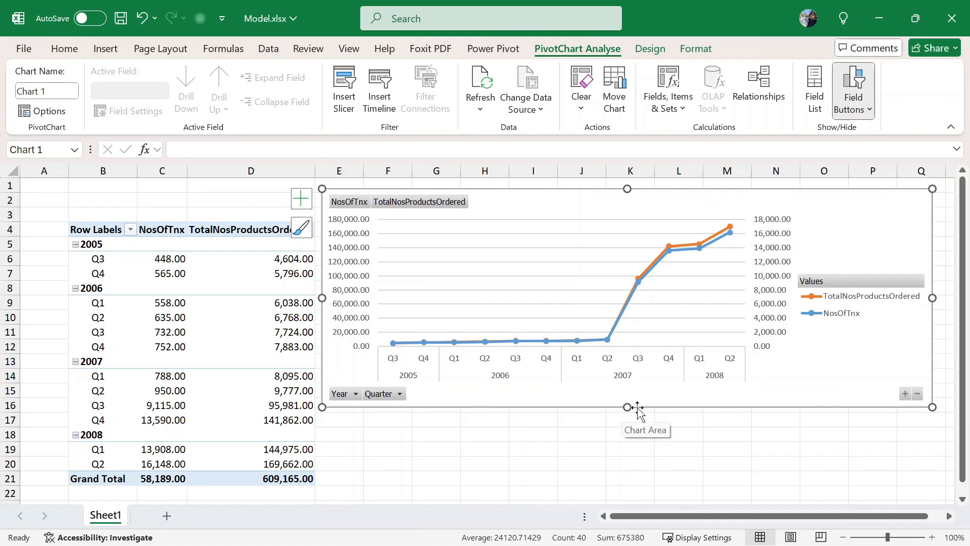
left_click_drag(625, 413, 630, 491)
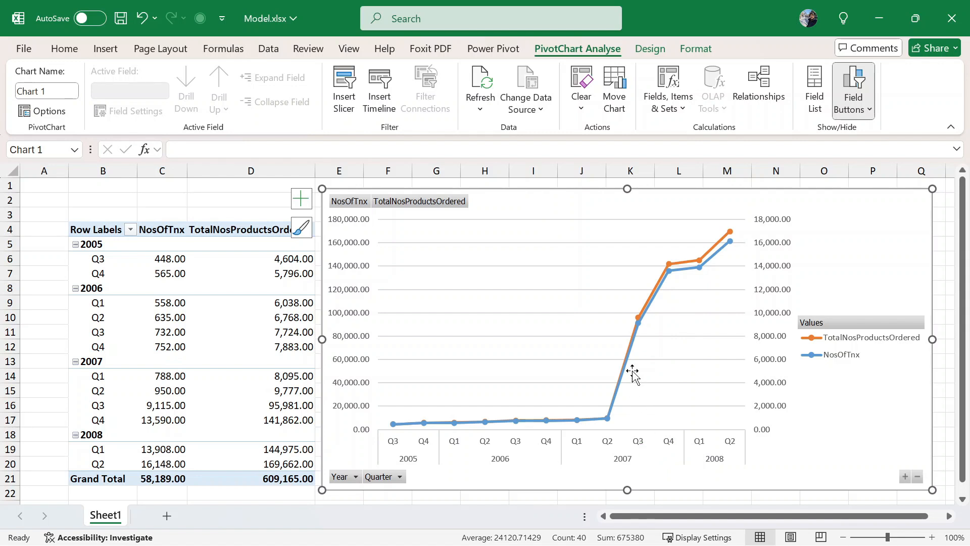
mouse_move(640, 322)
mouse_move(728, 236)
mouse_move(714, 265)
- Insert a blank Sheet3, then open the Data Model in Power Pivot on the Sales table
left_click(167, 516)
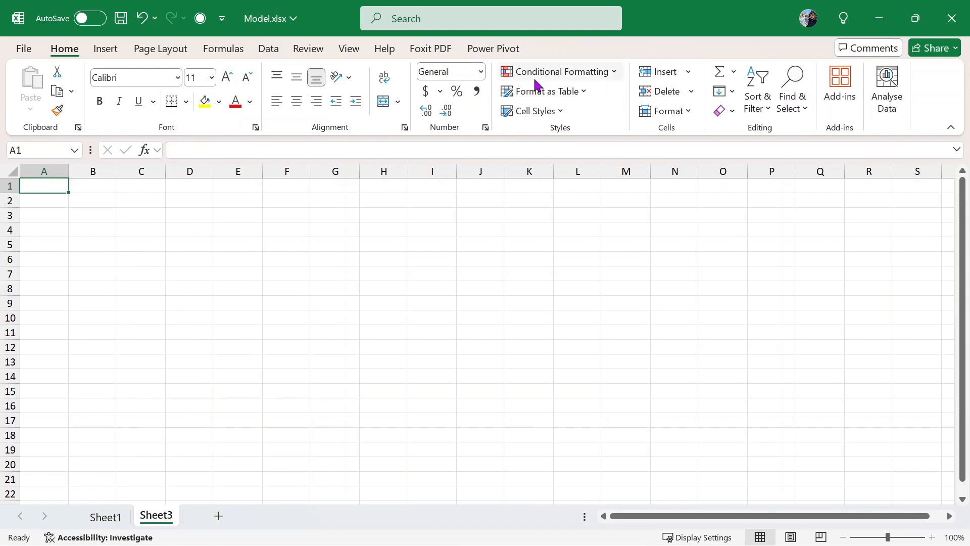
left_click(268, 49)
left_click(676, 91)
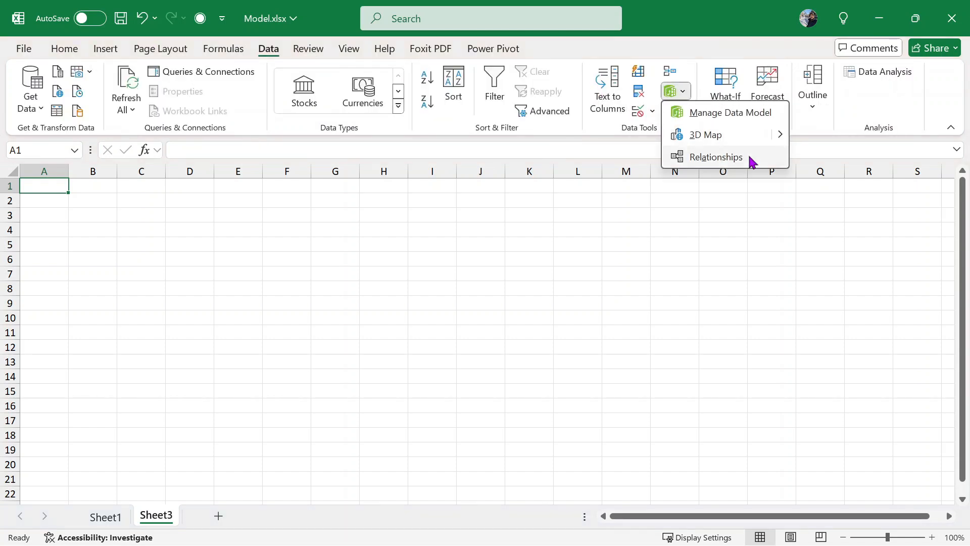
left_click(760, 113)
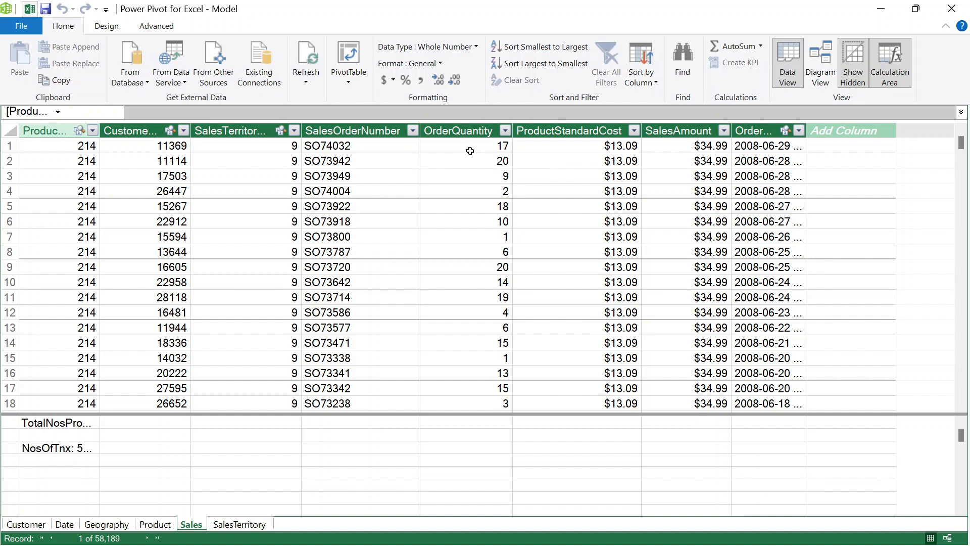
left_click(473, 131)
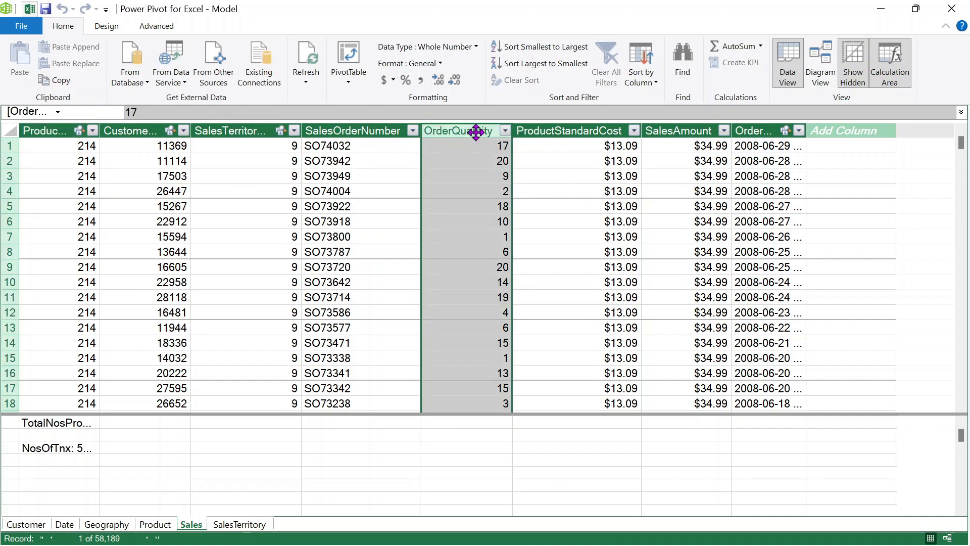
left_click(561, 127)
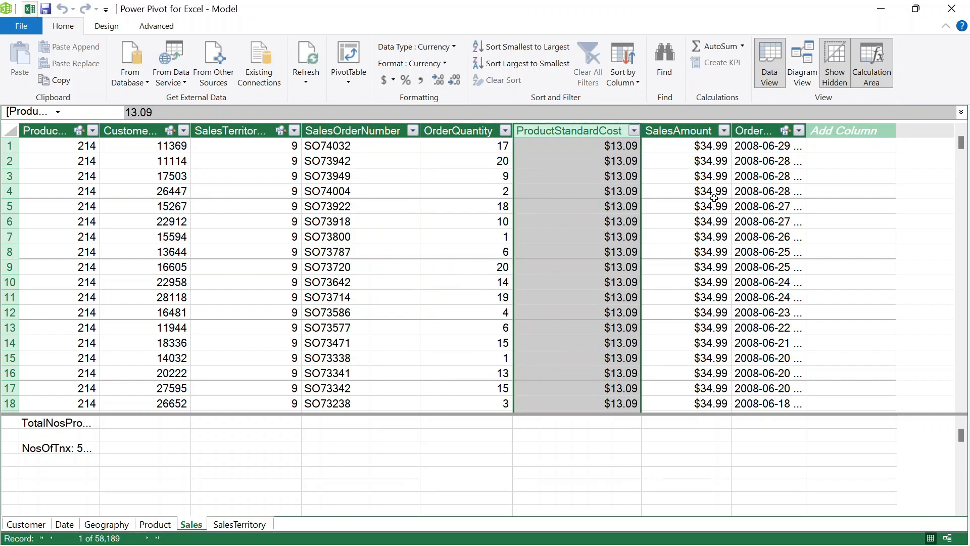
left_click(676, 129)
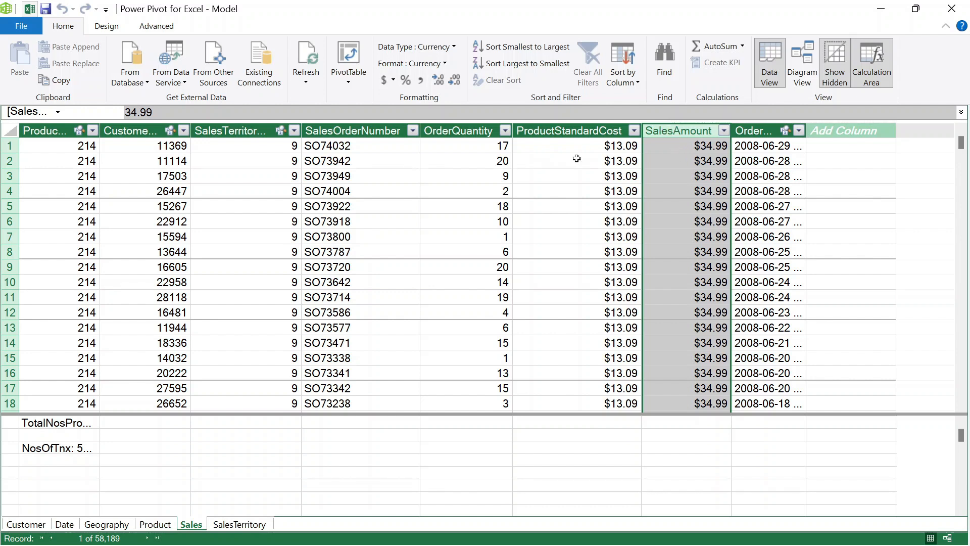
left_click(456, 129)
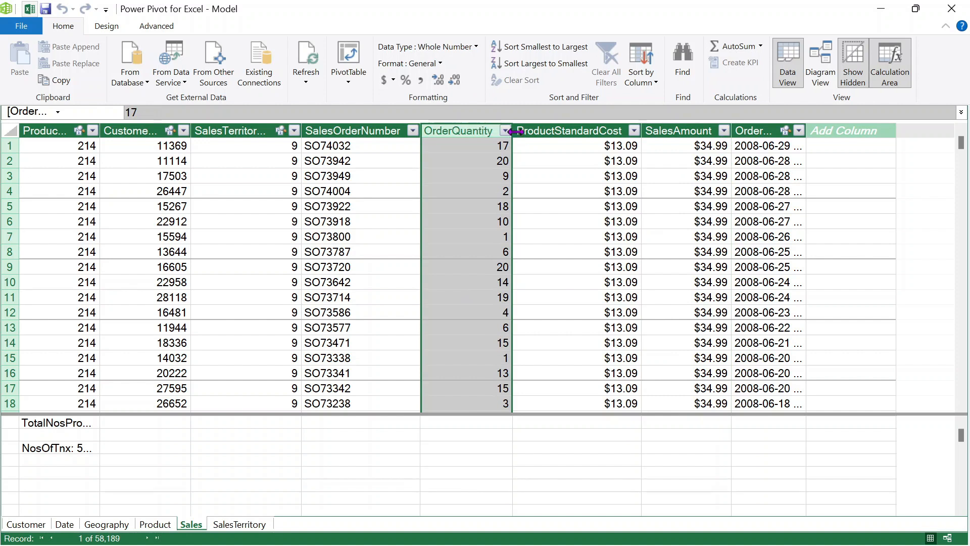
left_click(693, 130)
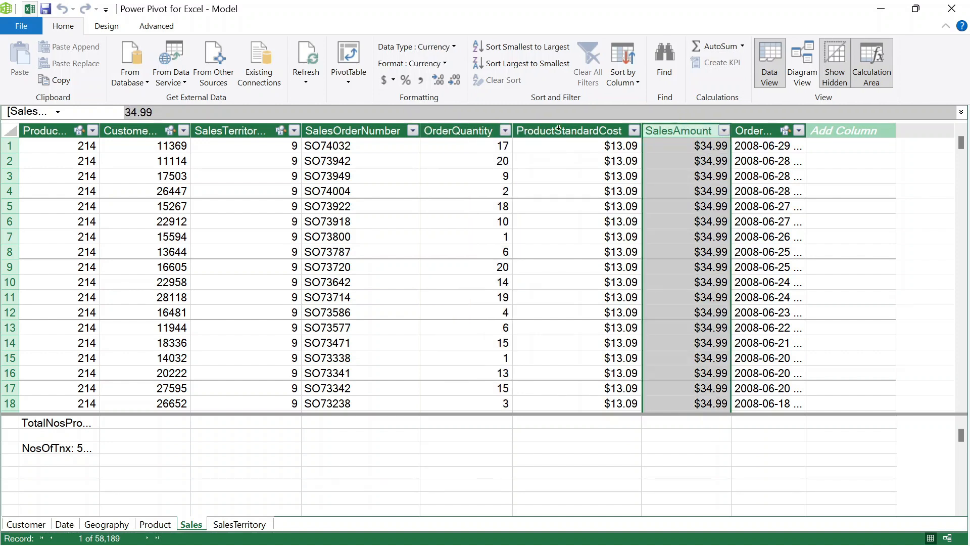
left_click(465, 131)
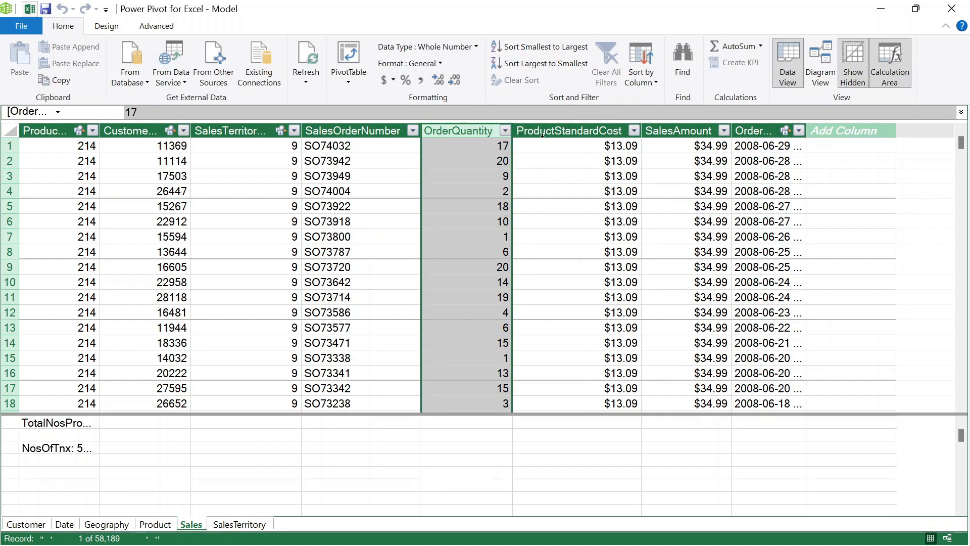
left_click(577, 128)
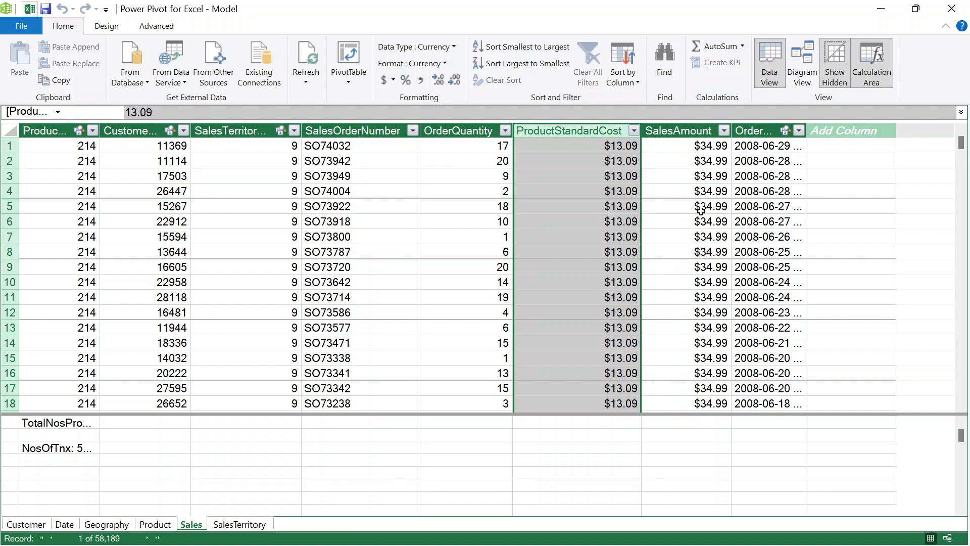
left_click(680, 230)
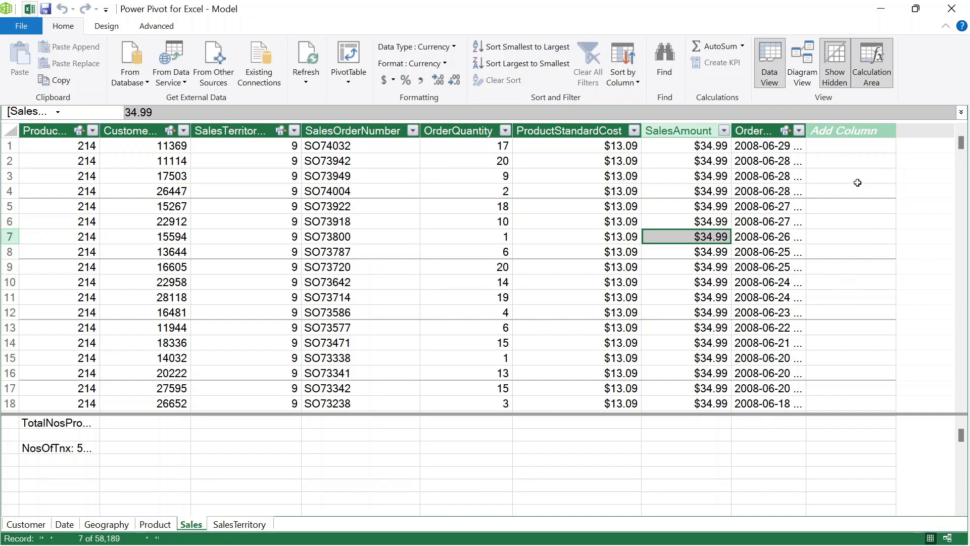
- Add a Sales calculated column =Sales[OrderQuantity]*Sales[SalesAmount], giving $594.83 in the first row
left_click(852, 131)
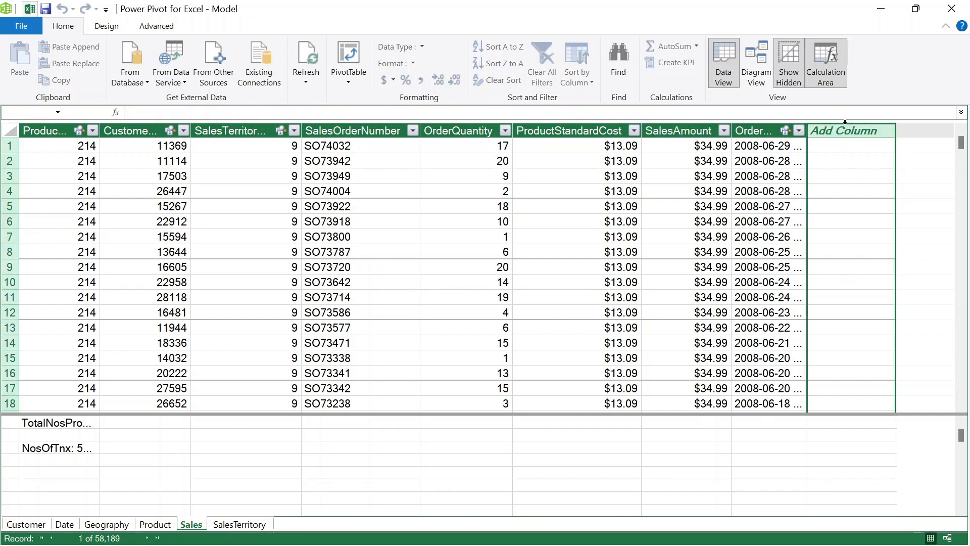
left_click(158, 111)
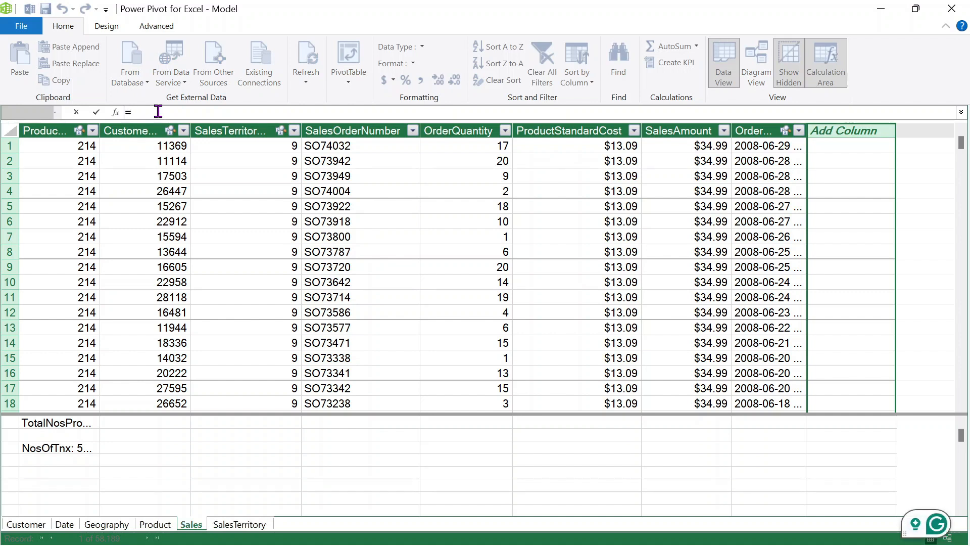
type("=")
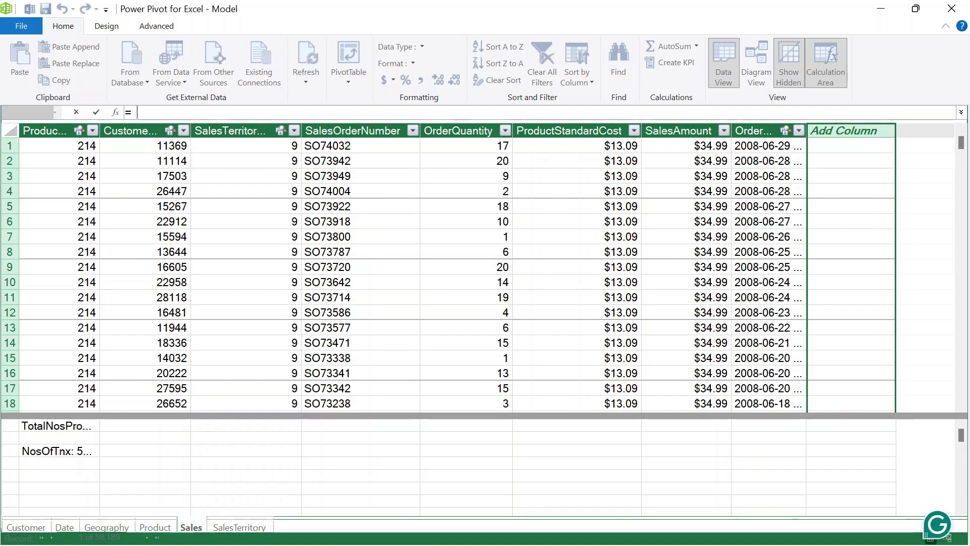
type("sales")
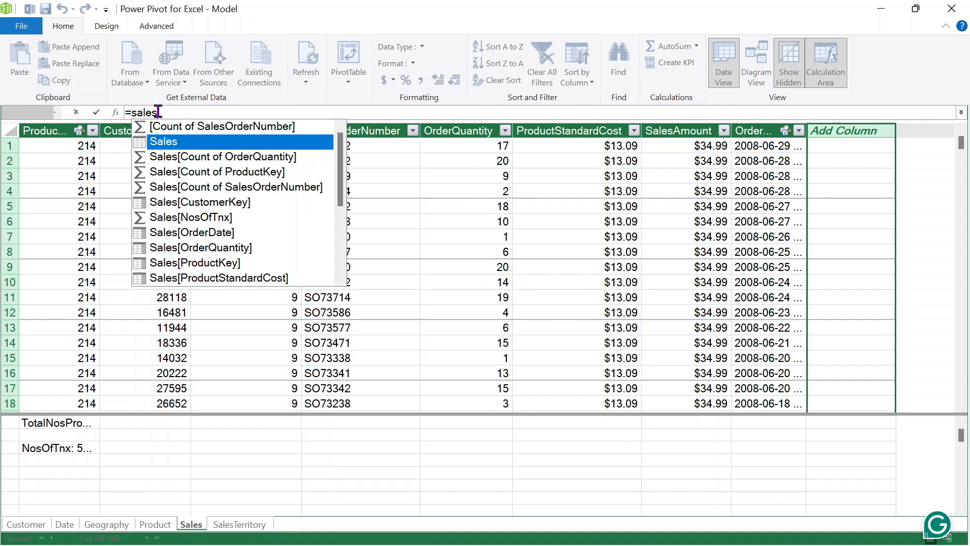
key("Down")
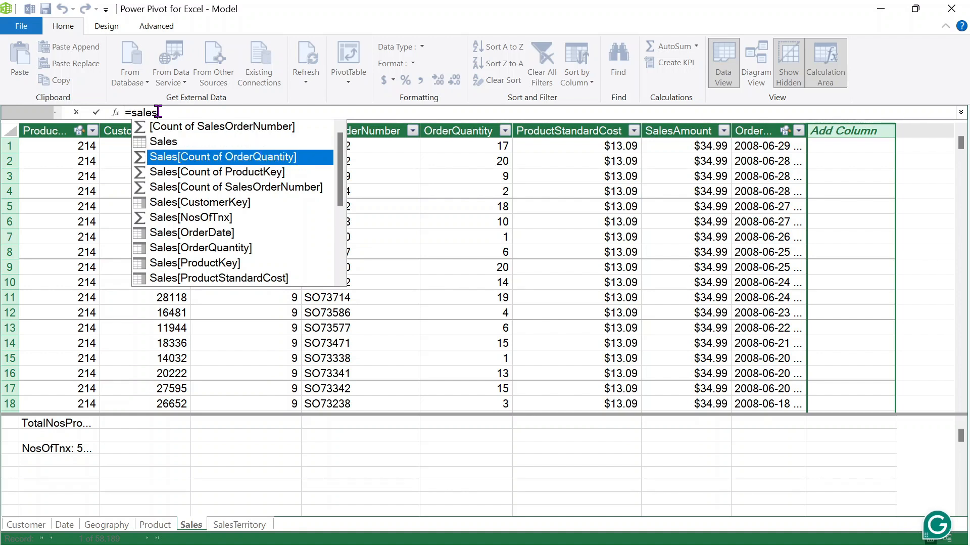
key("Down")
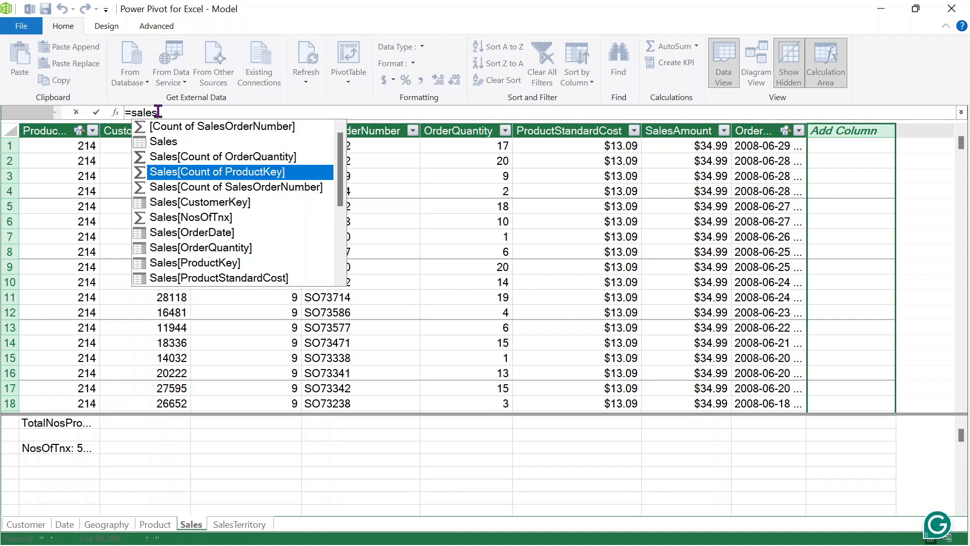
key("Down")
key("Down")
key("Down")
key("Down")
key("Down")
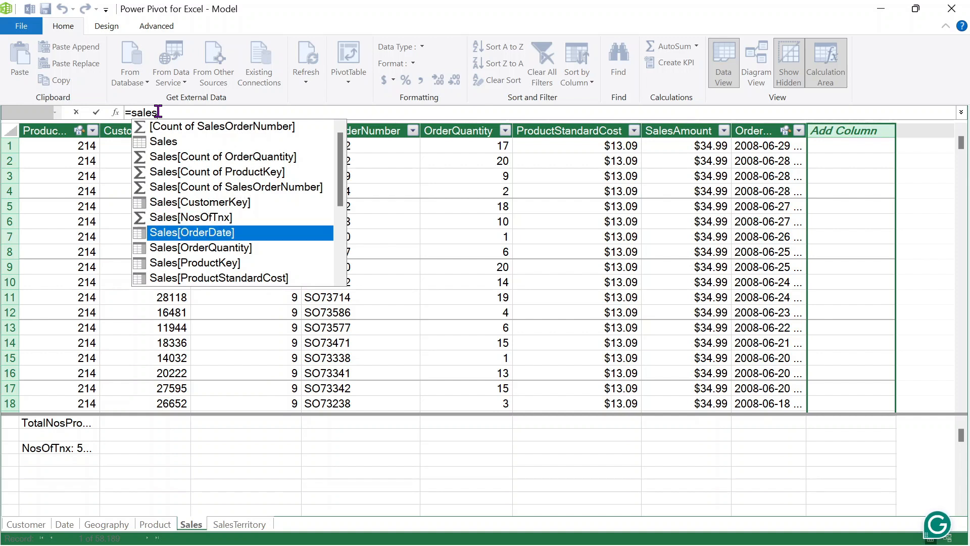
key("Tab")
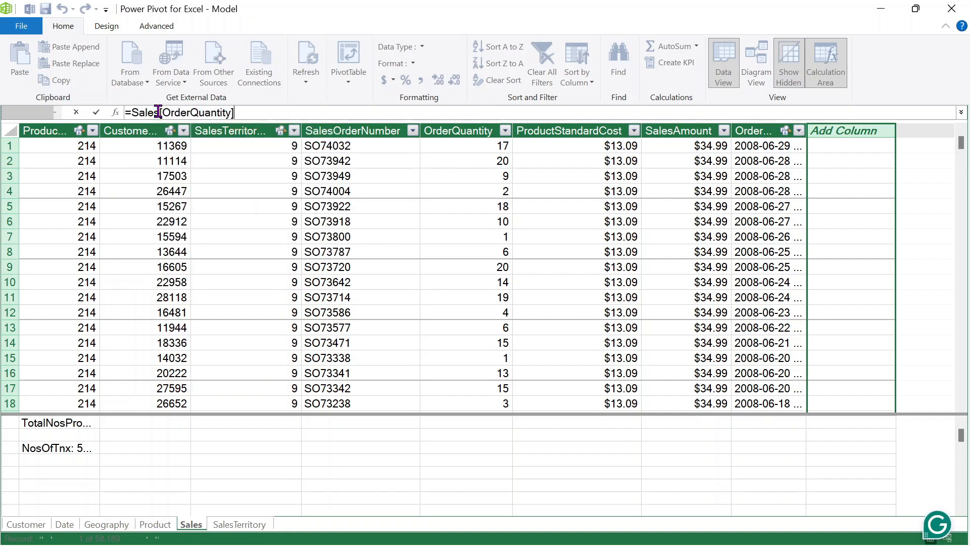
type("*")
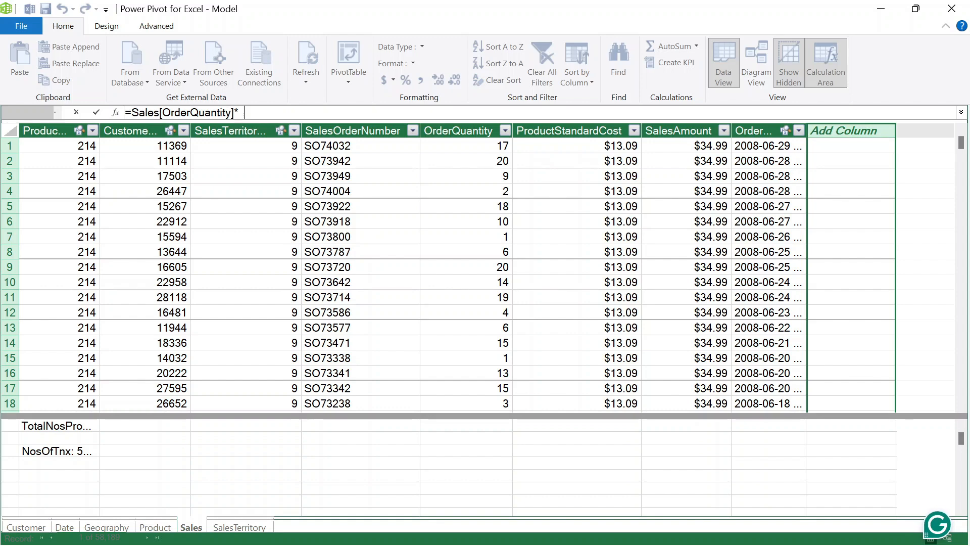
type("sales")
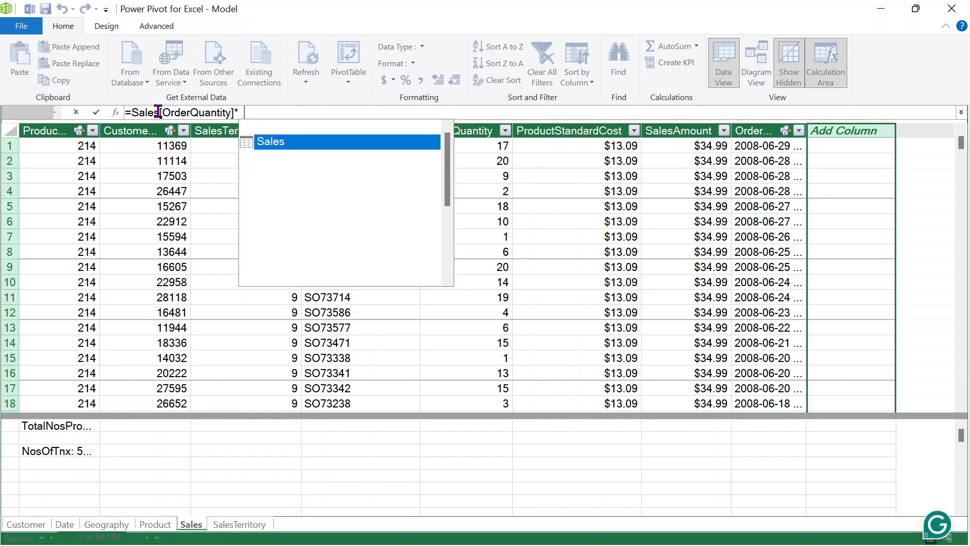
key("Down")
key("Down")
key("Down")
key("Down")
key("Down")
key("Down")
key("Down")
key("Down")
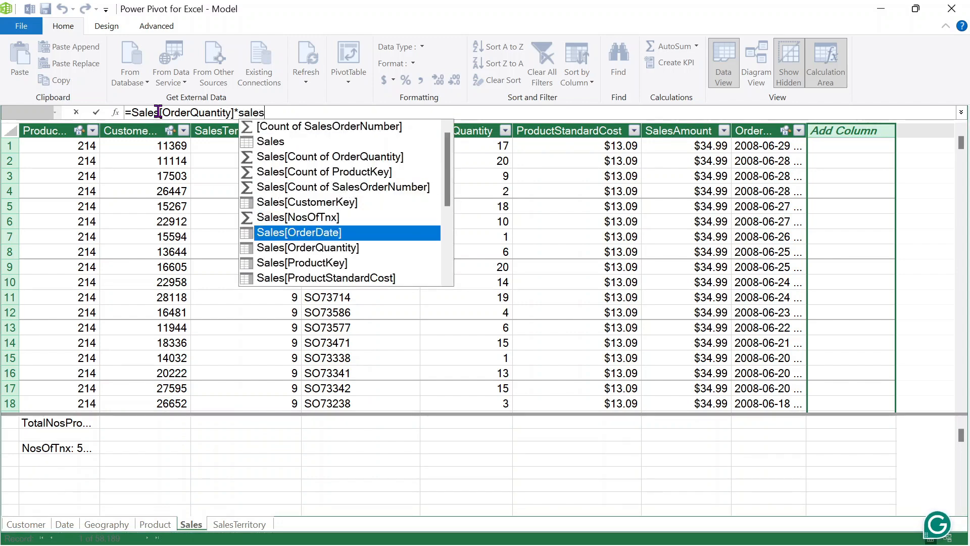
key("Down")
key("Down")
key("Down")
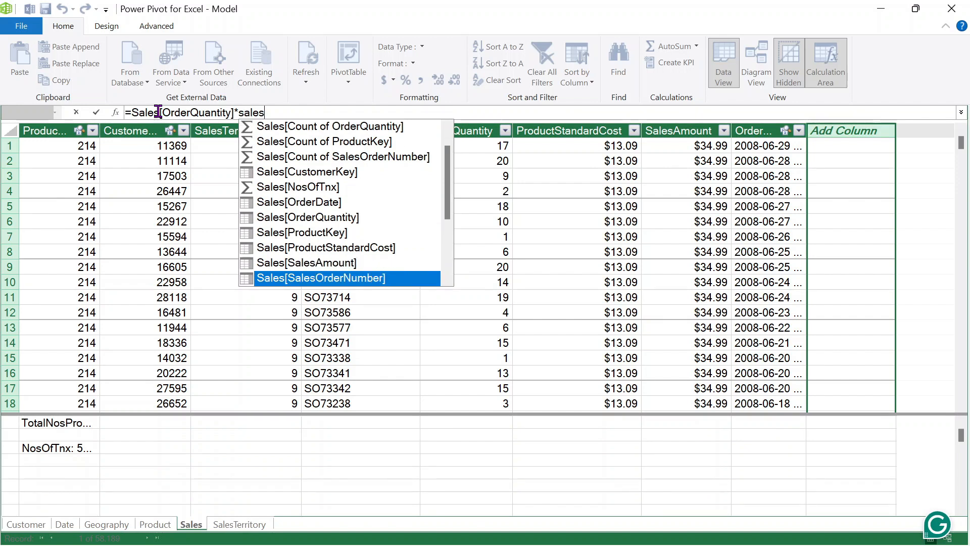
key("Up")
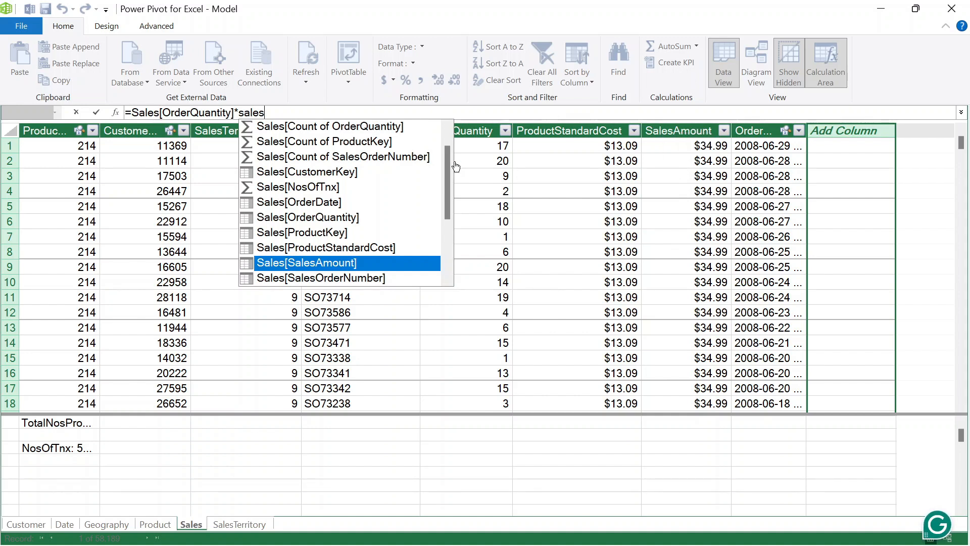
key("Tab")
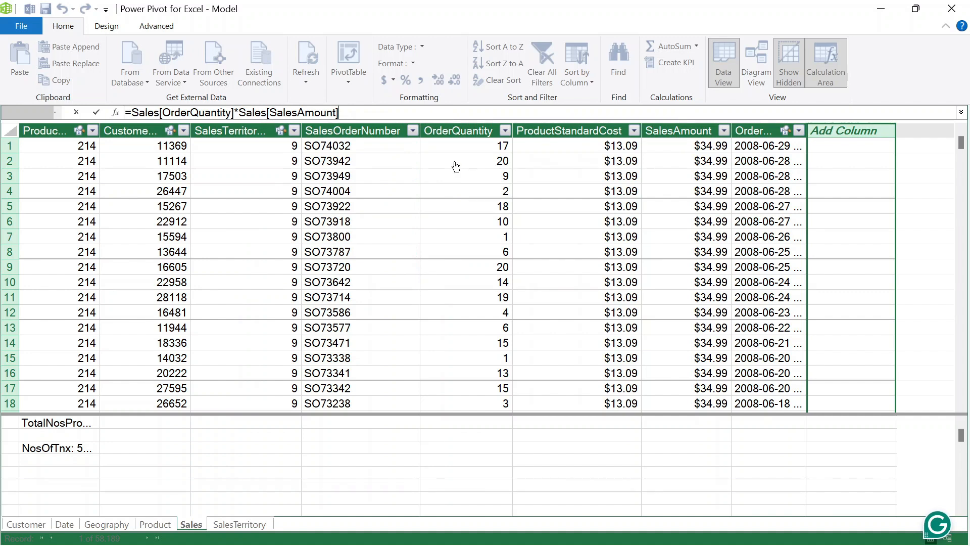
key("Return")
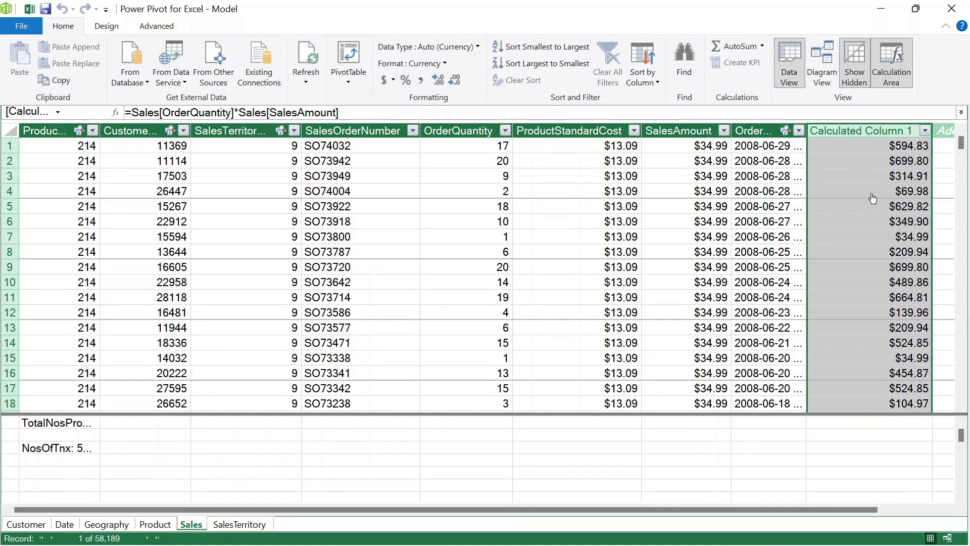
- Rename Calculated Column 1 to Revenue
double_click(842, 131)
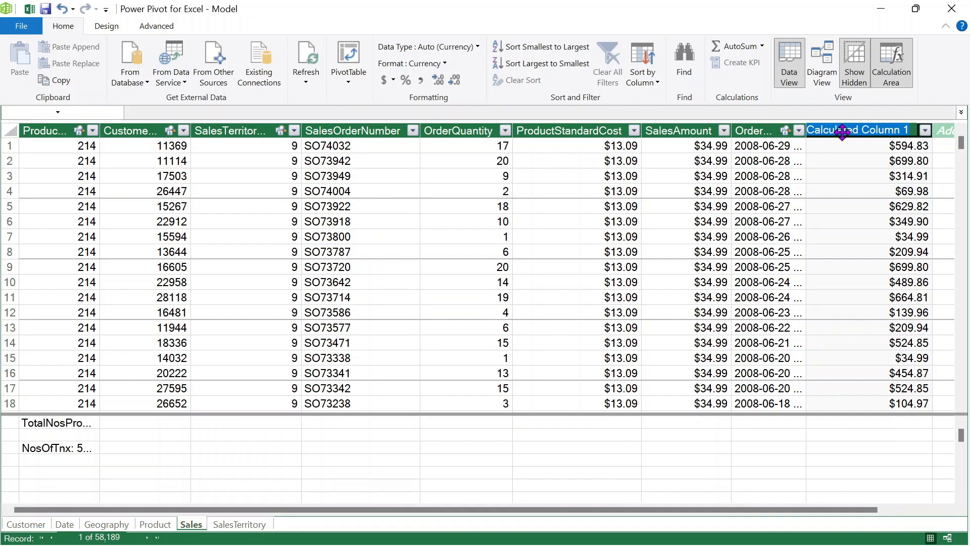
type("Revenue")
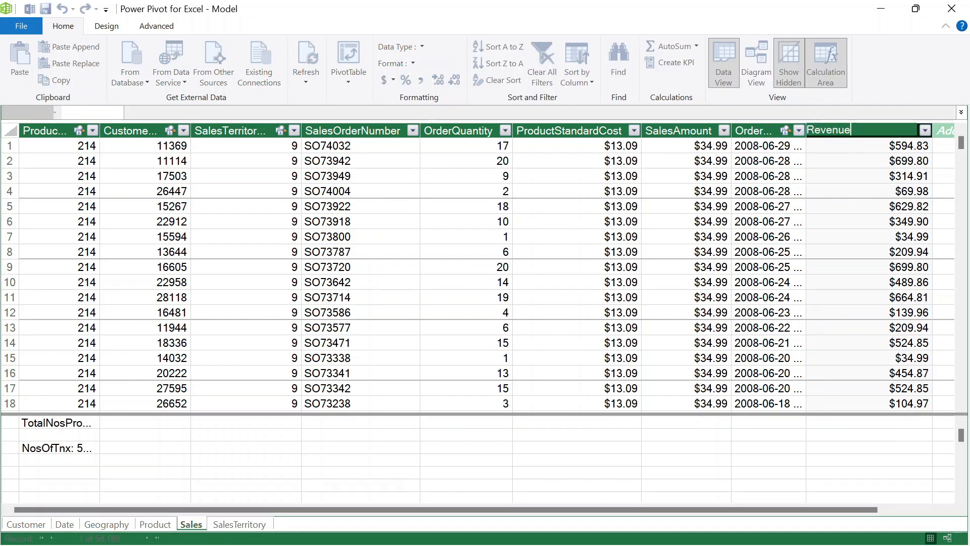
key("Return")
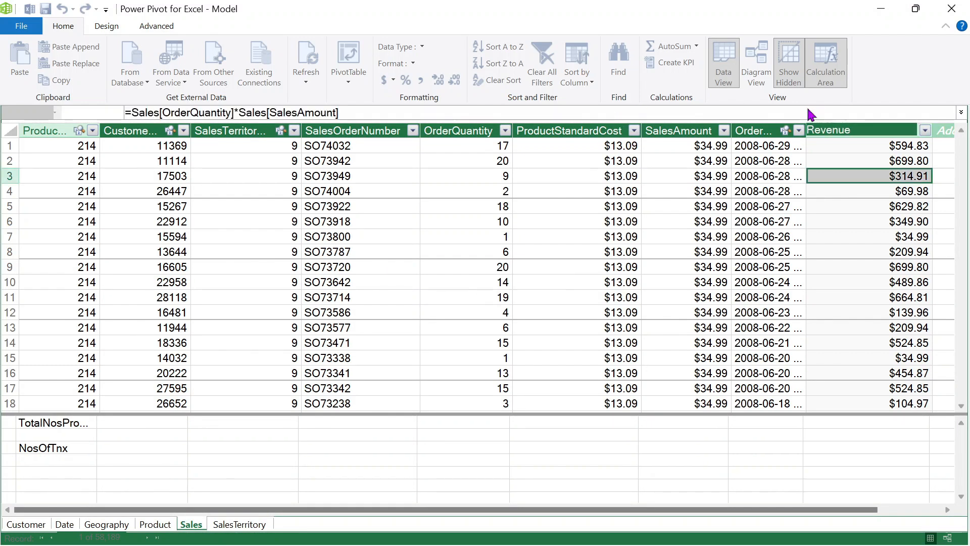
- Review the Revenue formula without changing it, then select the empty column slot after Revenue
left_click_drag(346, 110, 108, 110)
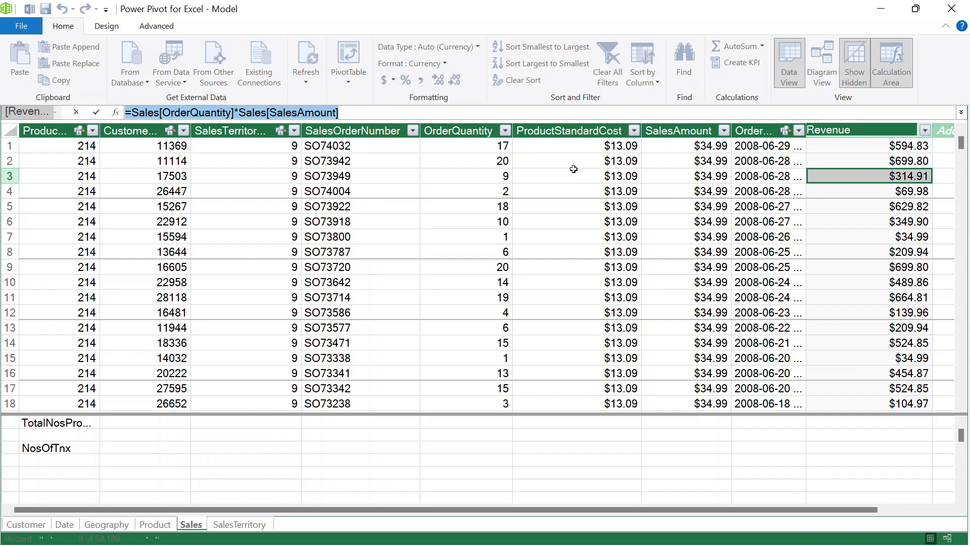
key("Escape")
left_click(859, 131)
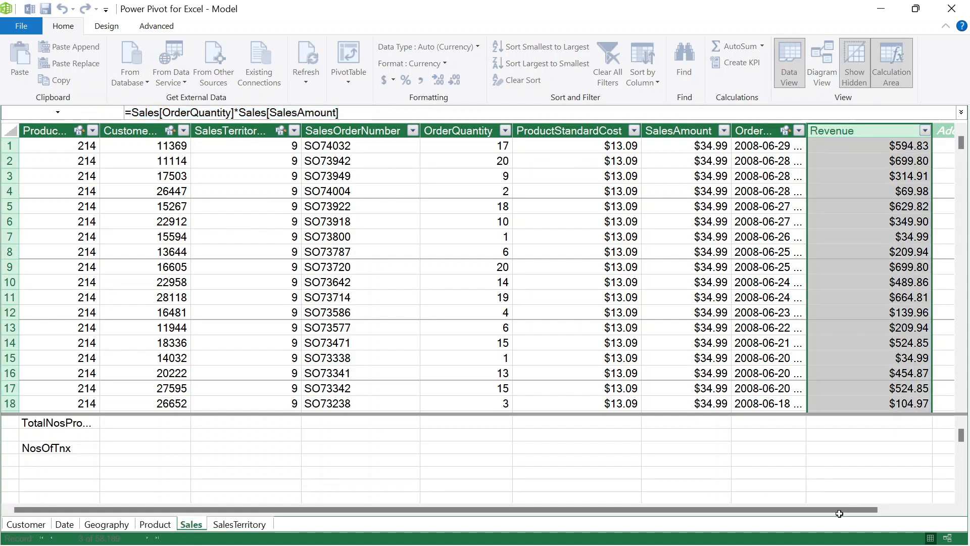
left_click_drag(819, 511, 919, 511)
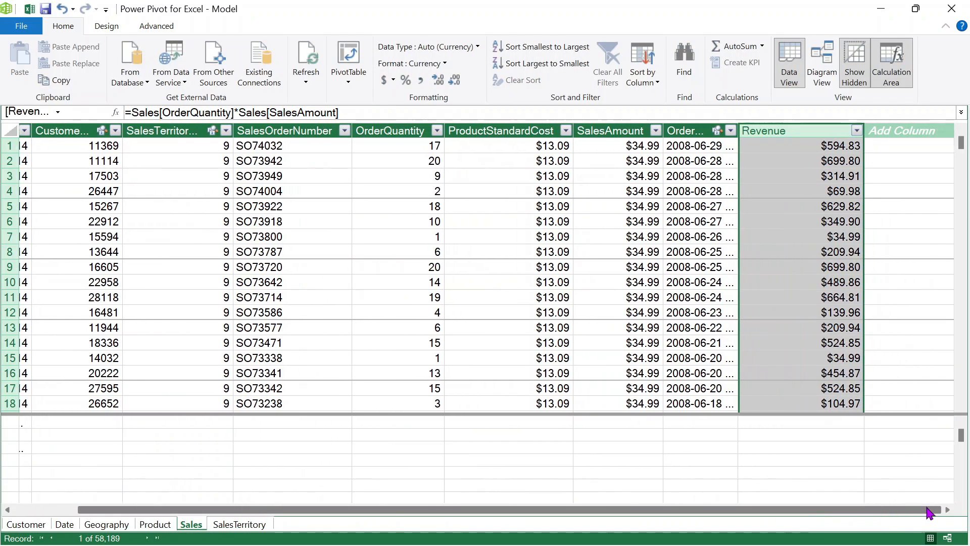
left_click(908, 128)
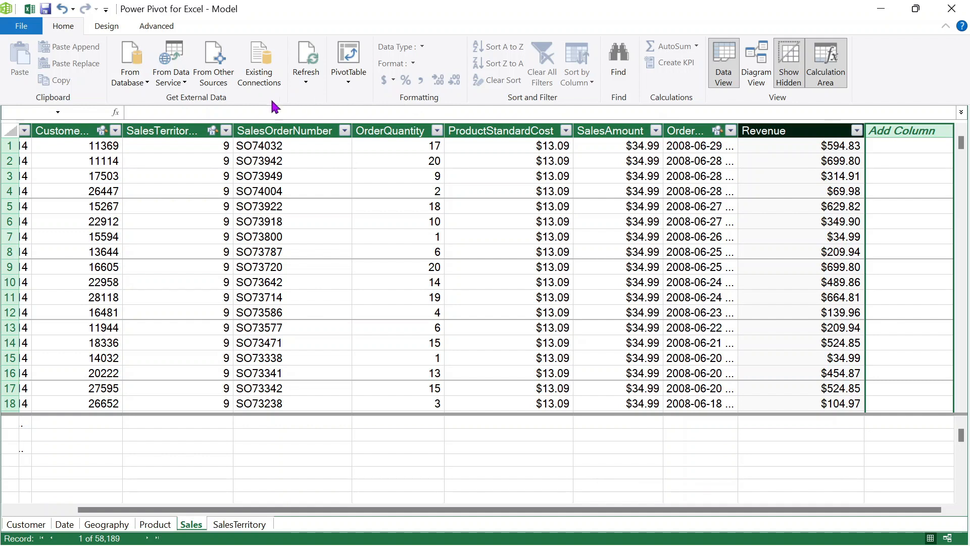
- Add a calculated column =Sales[OrderQuantity]*Sales[ProductStandardCost], showing $222.53 for the first order
left_click(261, 108)
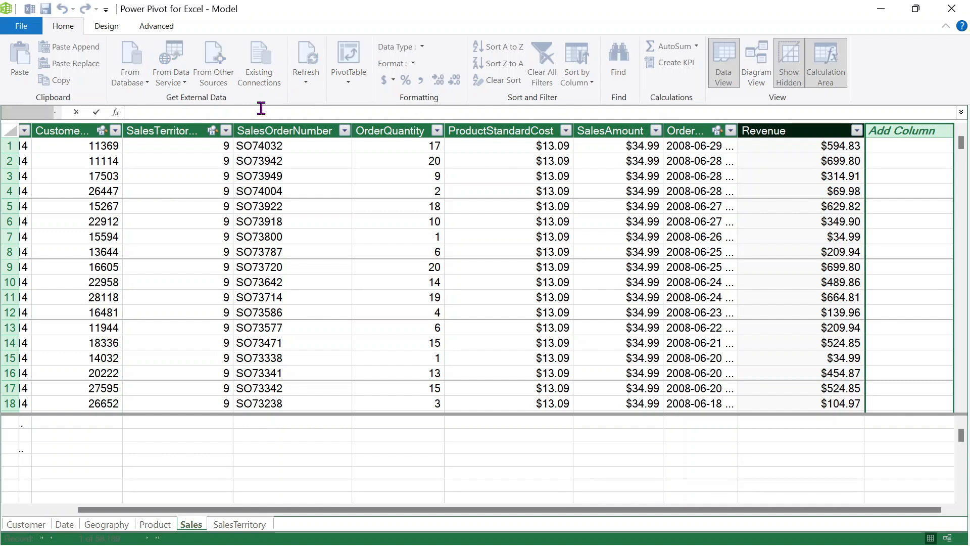
type("=")
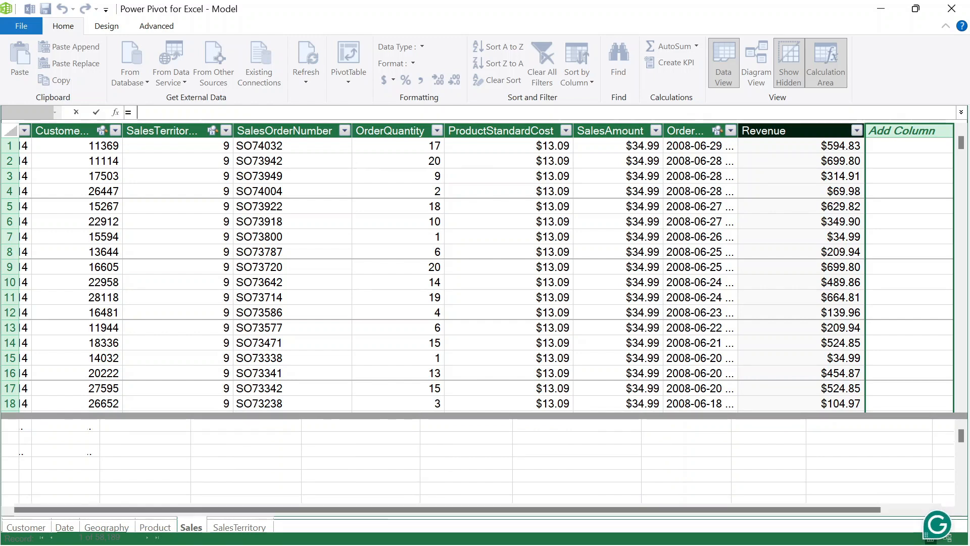
type("sales")
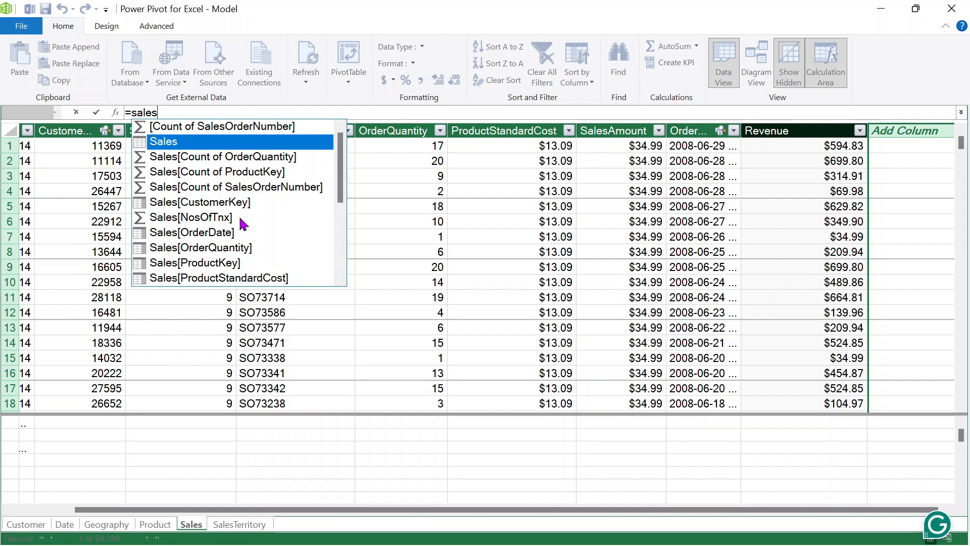
left_click(258, 249)
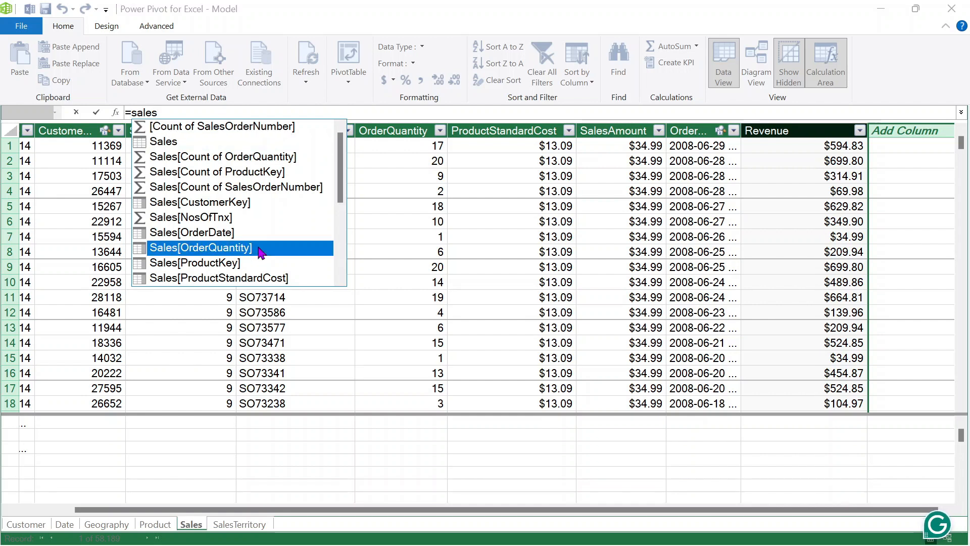
double_click(259, 248)
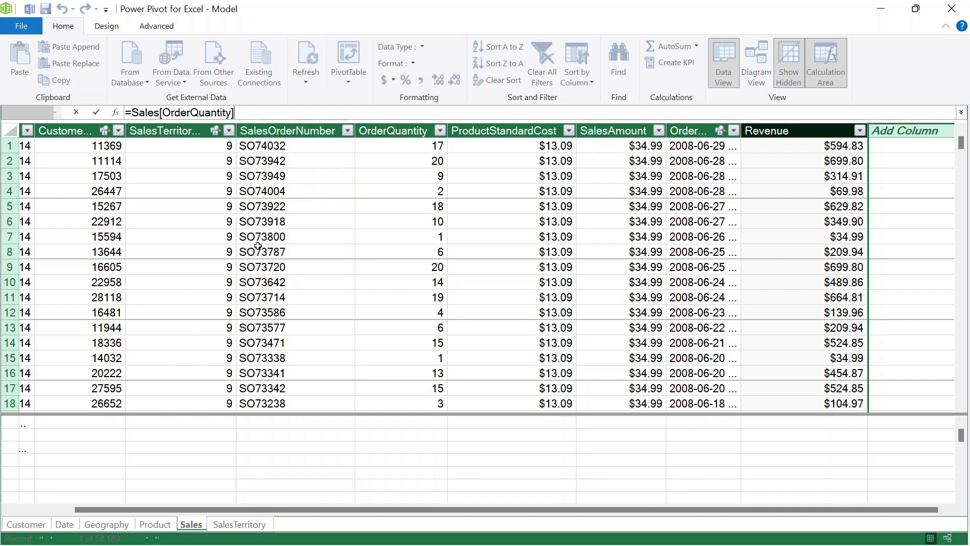
type("*")
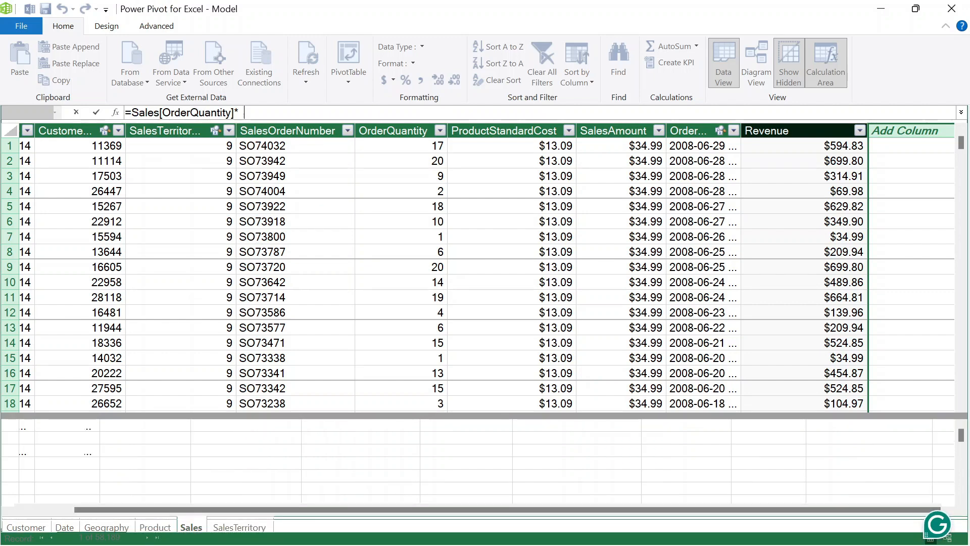
type("sales")
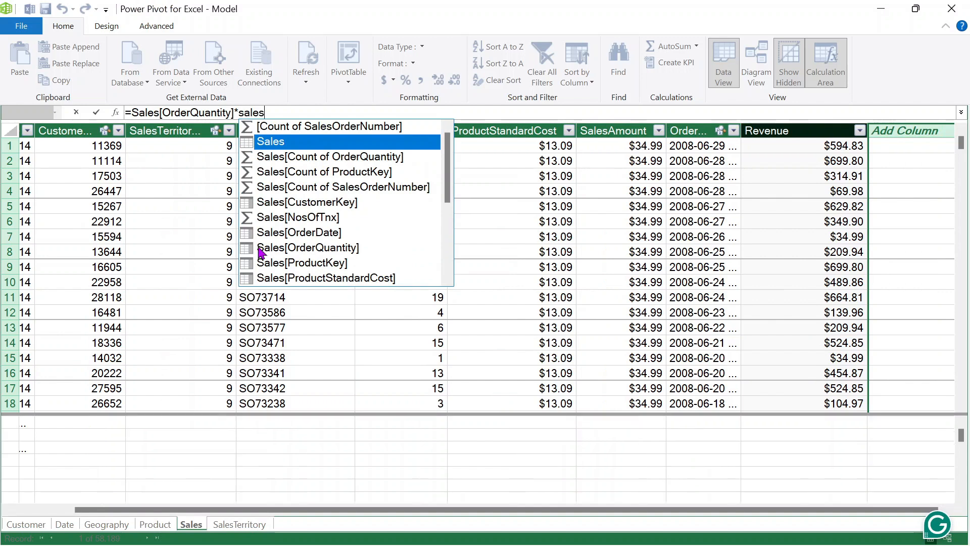
scroll(368, 215, "down", 1)
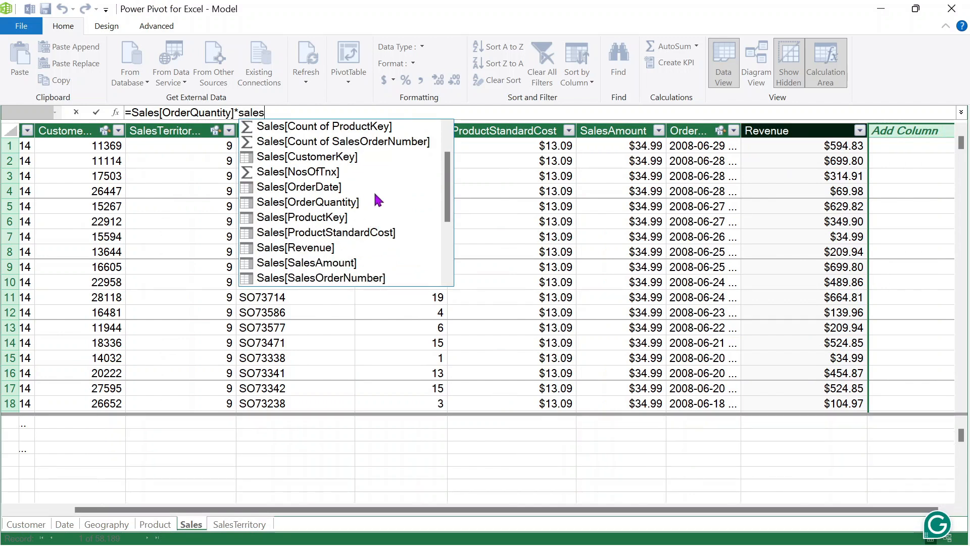
scroll(373, 202, "down", 1)
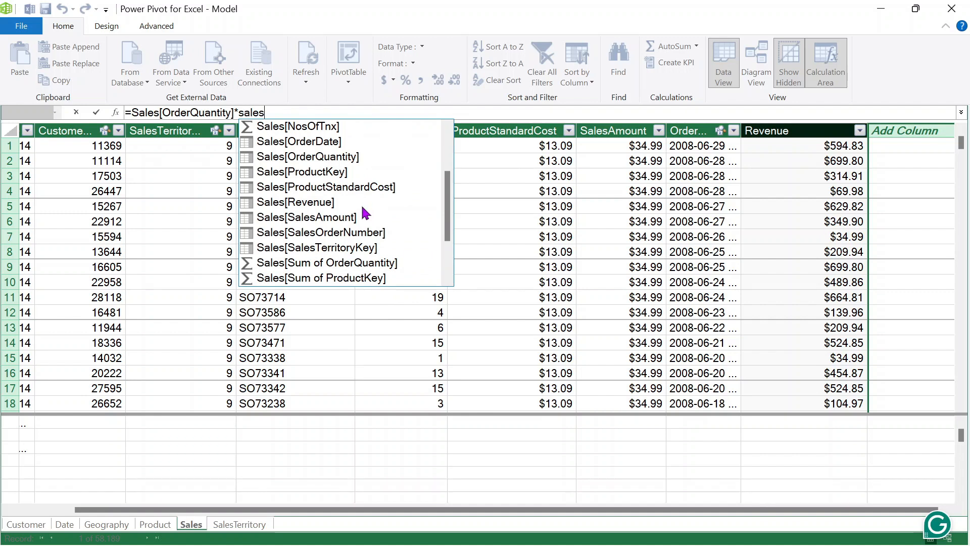
left_click(346, 188)
double_click(345, 188)
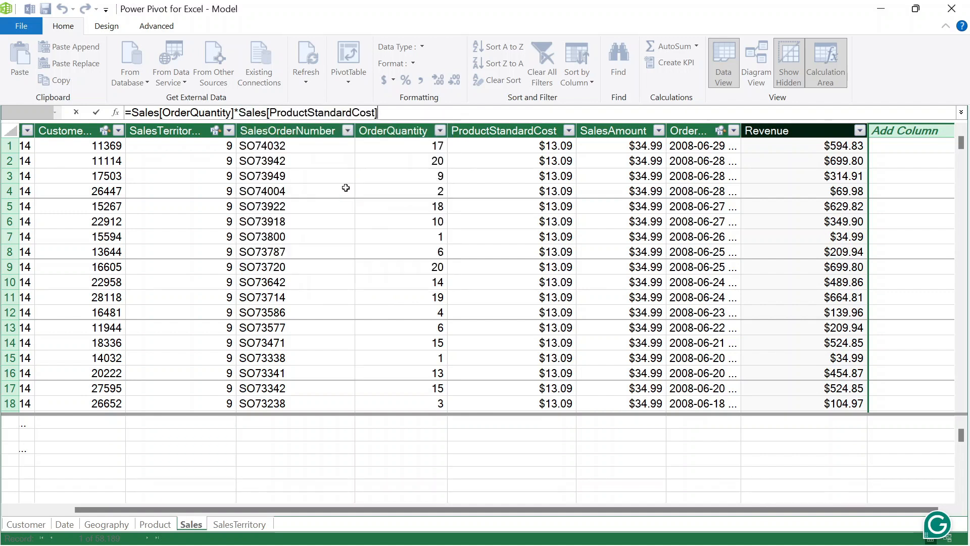
key("Return")
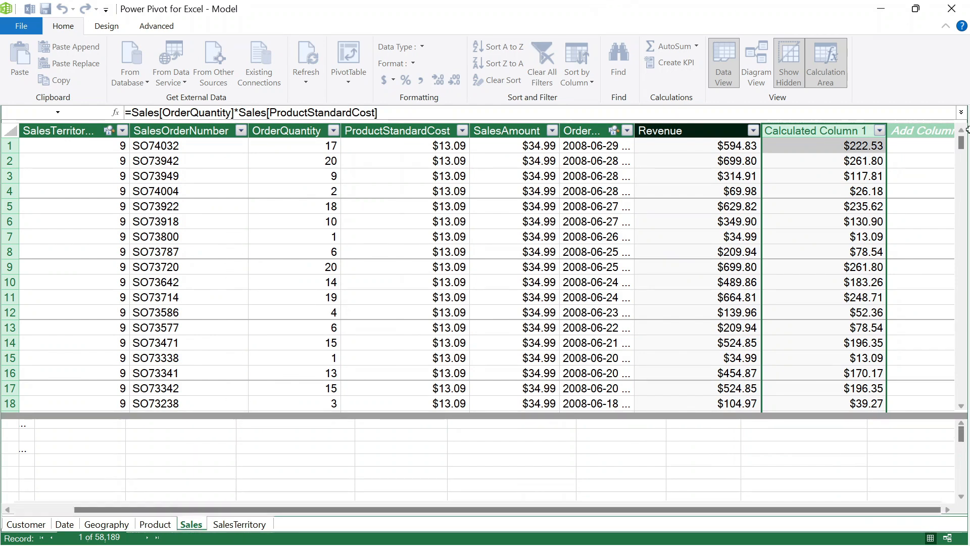
- Rename the new cost column to COGS
double_click(817, 129)
type("COGS")
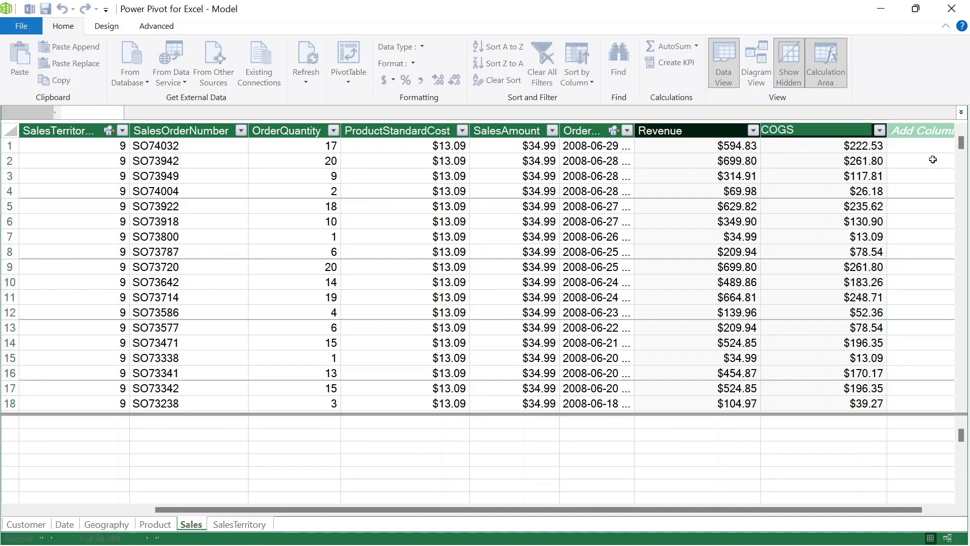
key("Return")
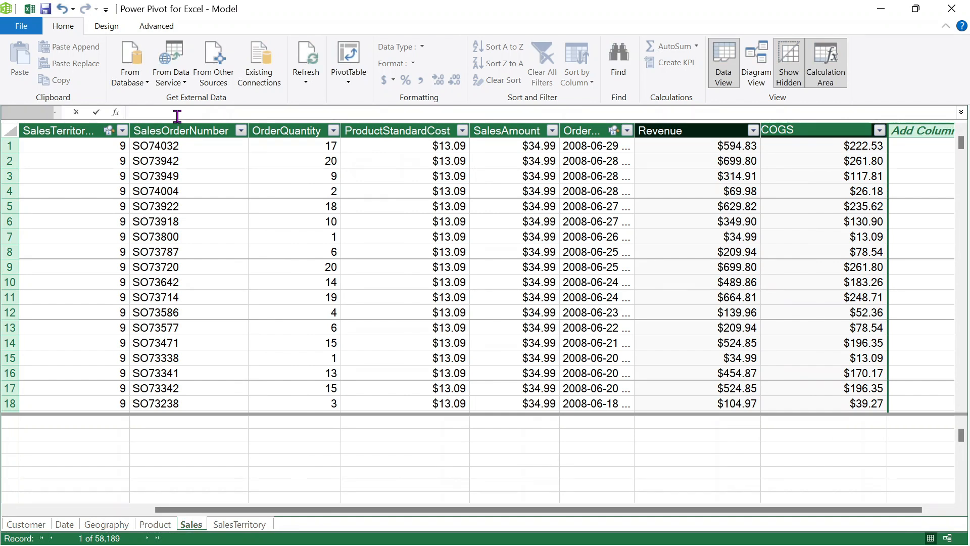
- Cancel an accidental formula edit, leaving COGS intact, and select the empty slot for a new column
type("=")
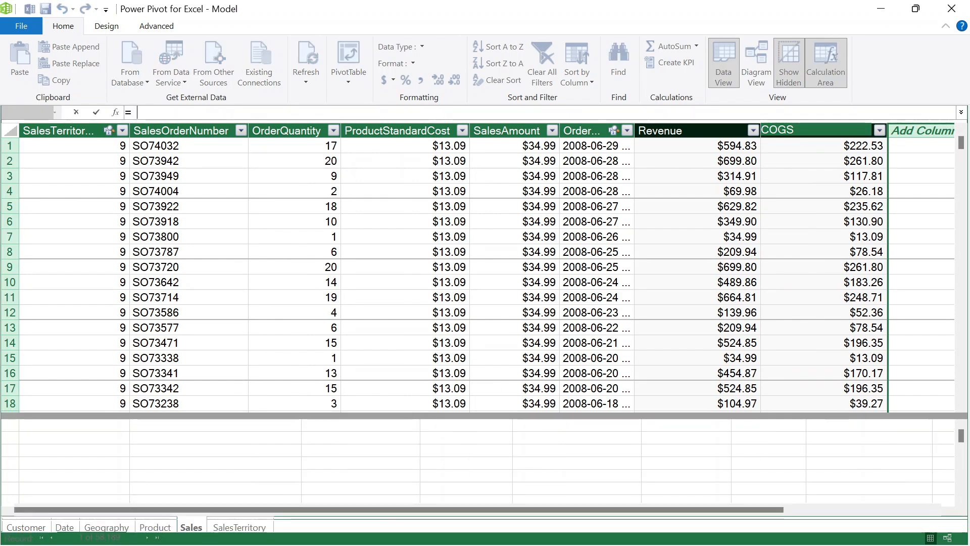
type("sa")
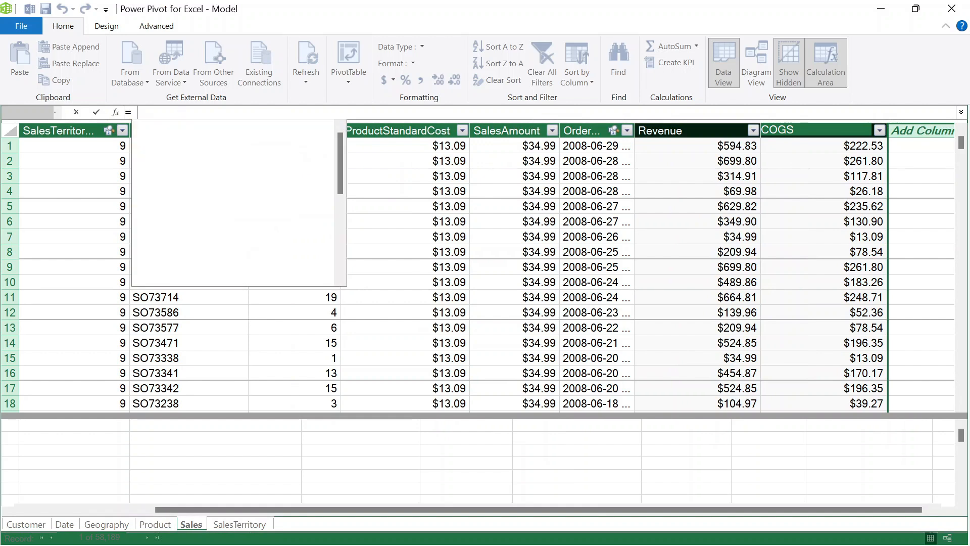
type("les")
scroll(278, 243, "down", 2)
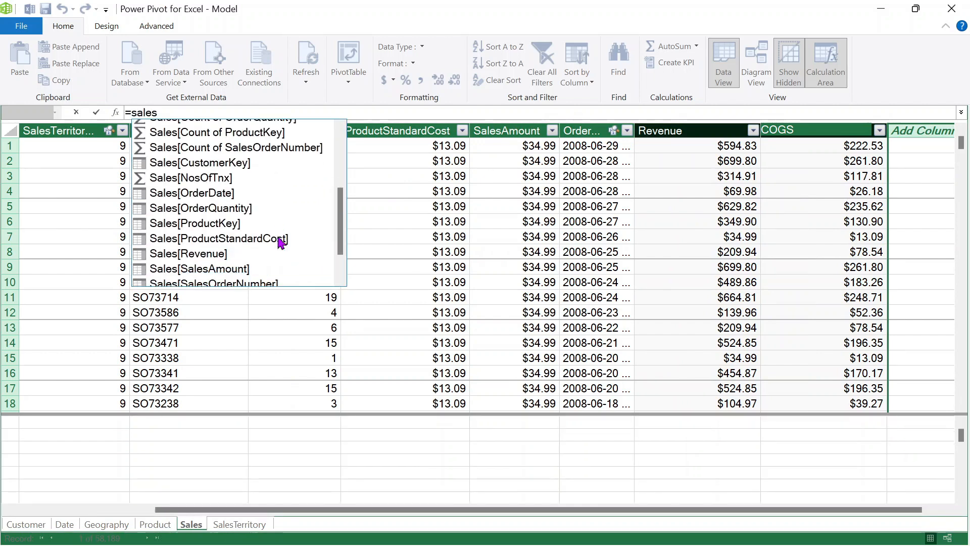
scroll(281, 241, "down", 2)
left_click(233, 126)
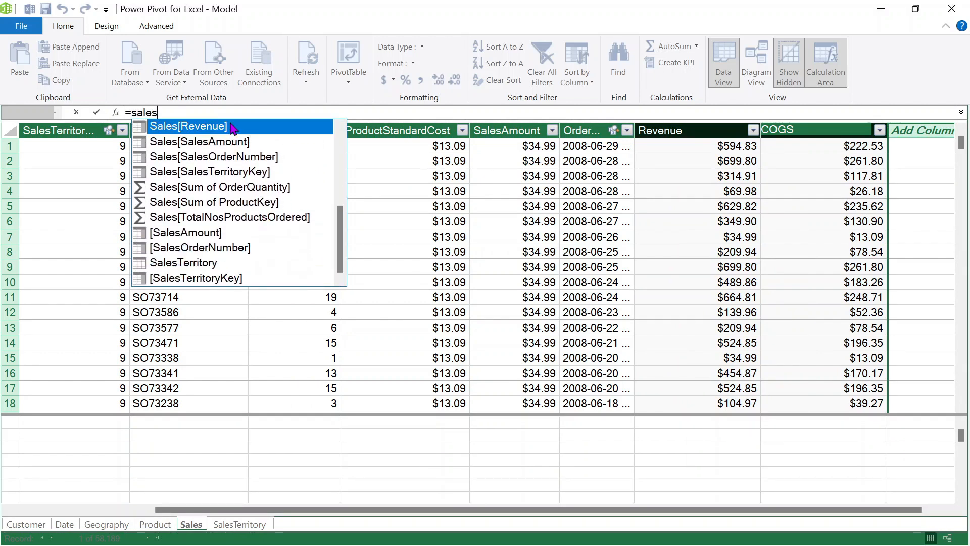
key("Escape")
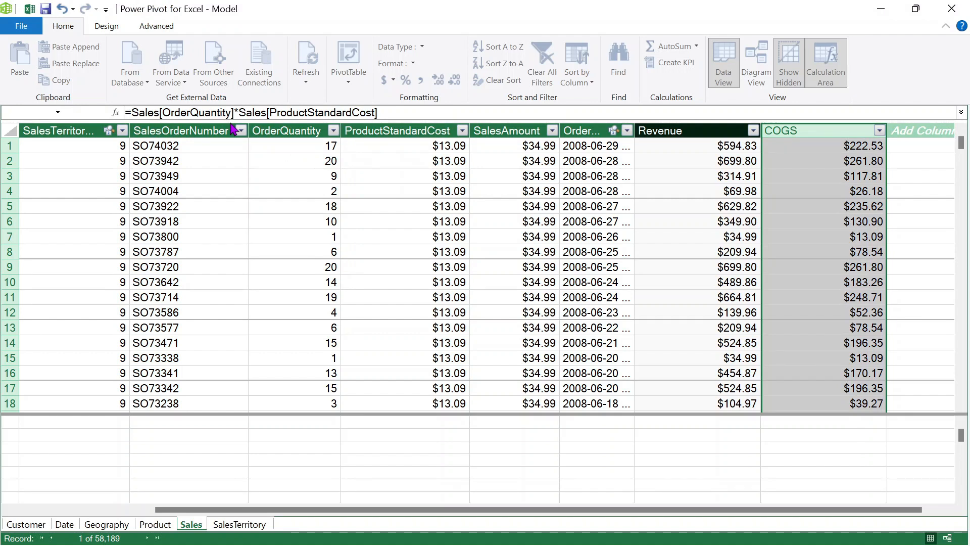
type("-sales")
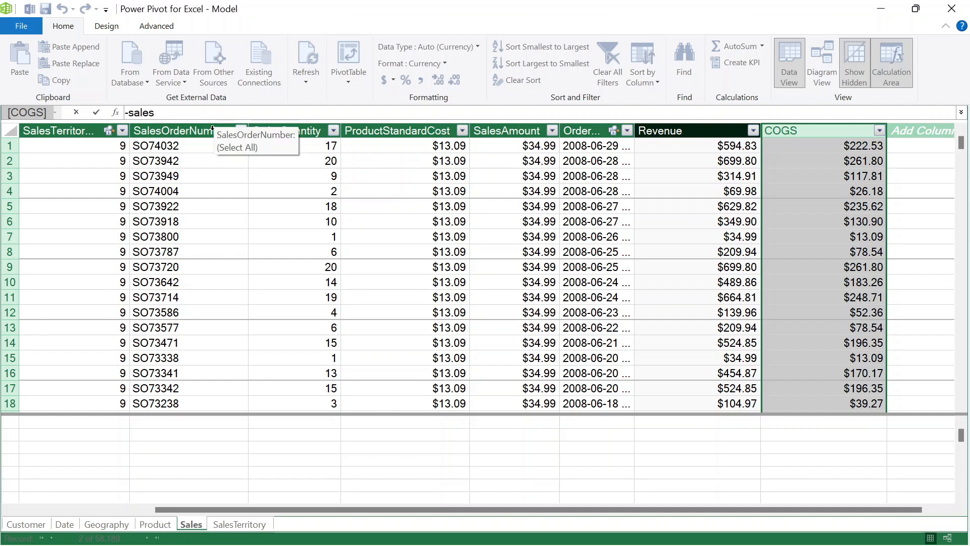
key("BackSpace")
key("BackSpace")
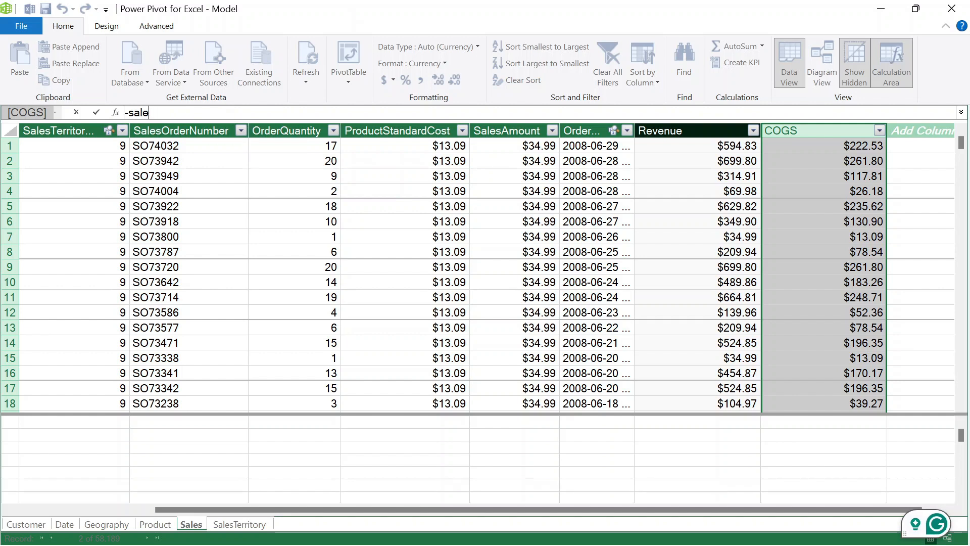
key("BackSpace")
key("BackSpace")
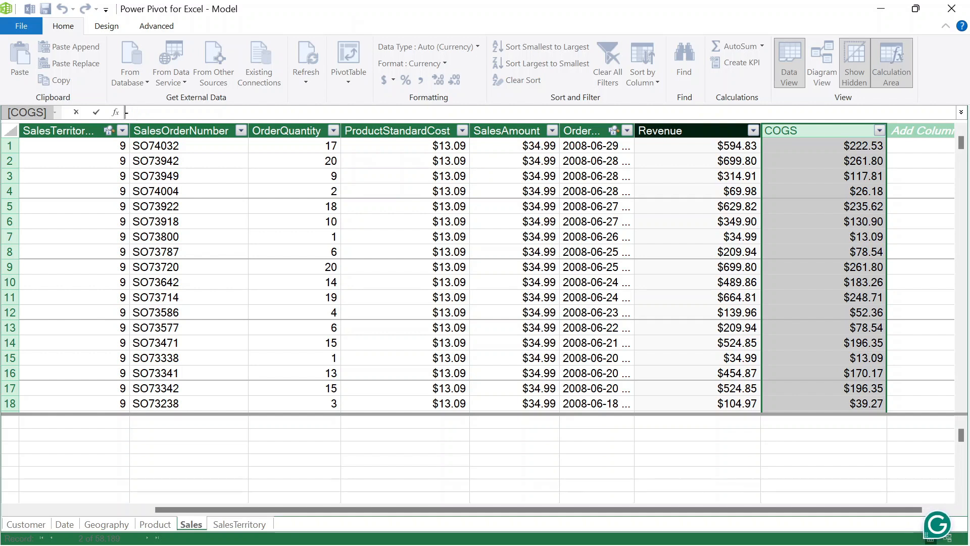
key("Escape")
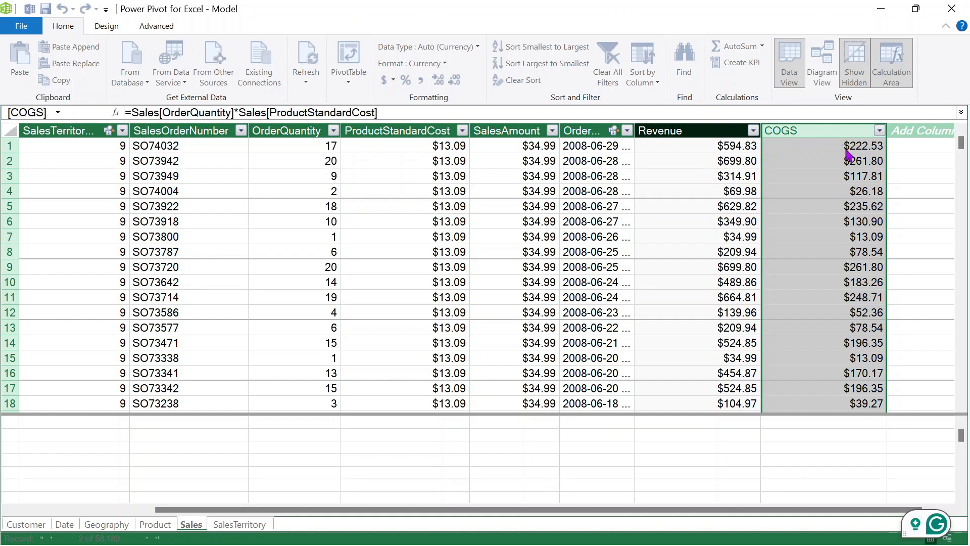
left_click(942, 133)
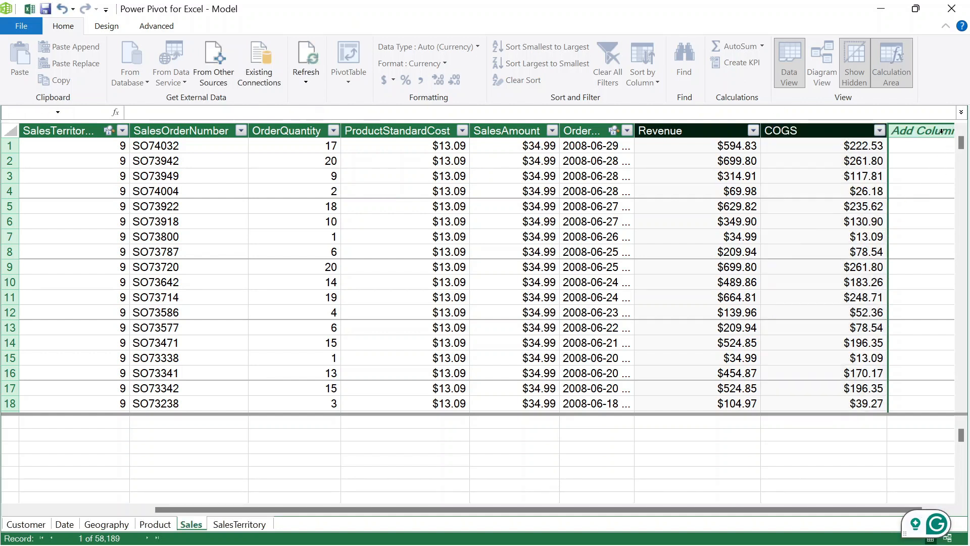
- Add a column =Sales[Revenue]-Sales[COGS] ($372.30 first row) and begin renaming it Net Income
left_click(217, 114)
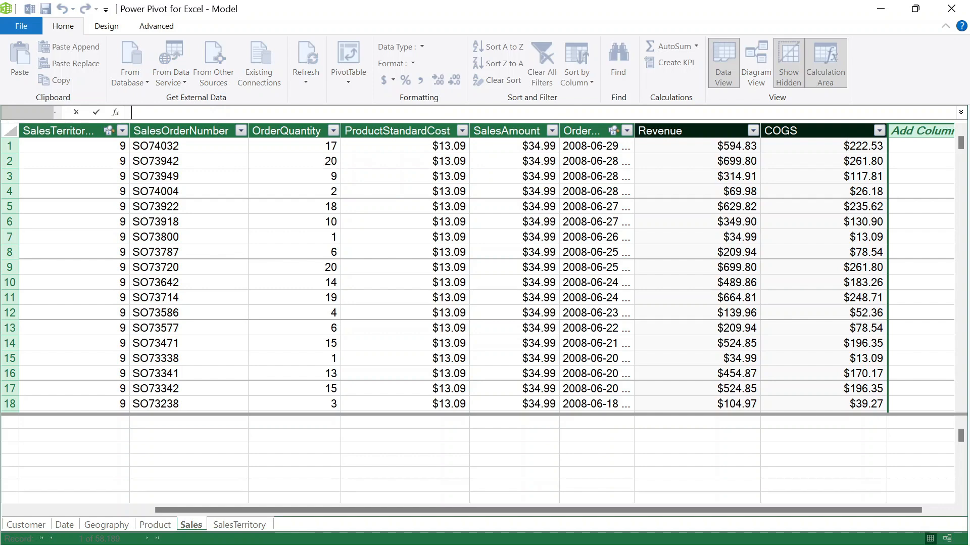
type("=")
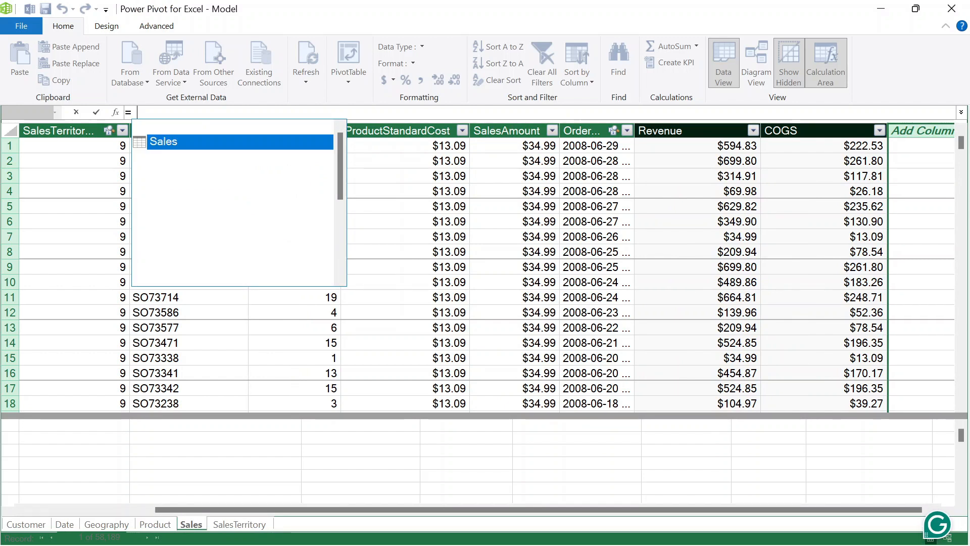
type("sales")
scroll(218, 167, "down", 3)
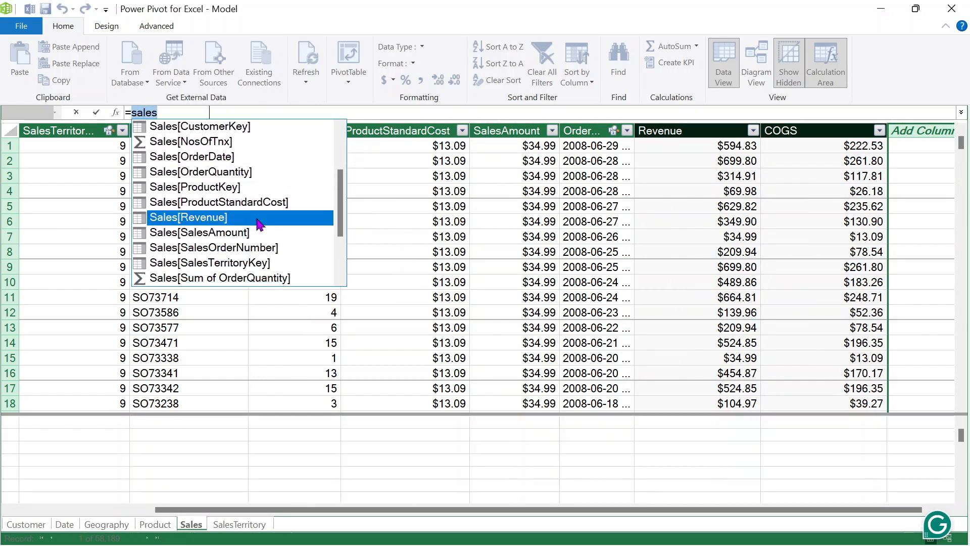
double_click(256, 217)
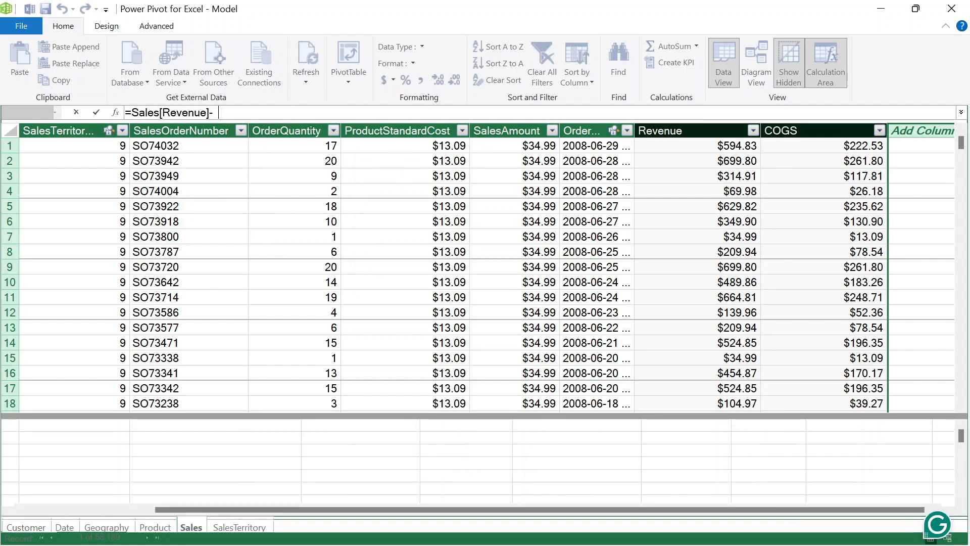
type("sales")
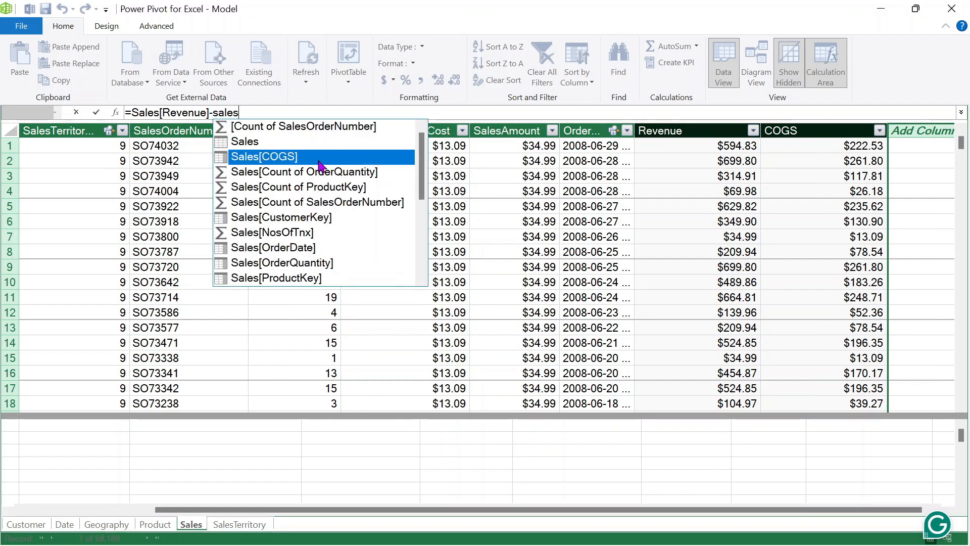
double_click(319, 159)
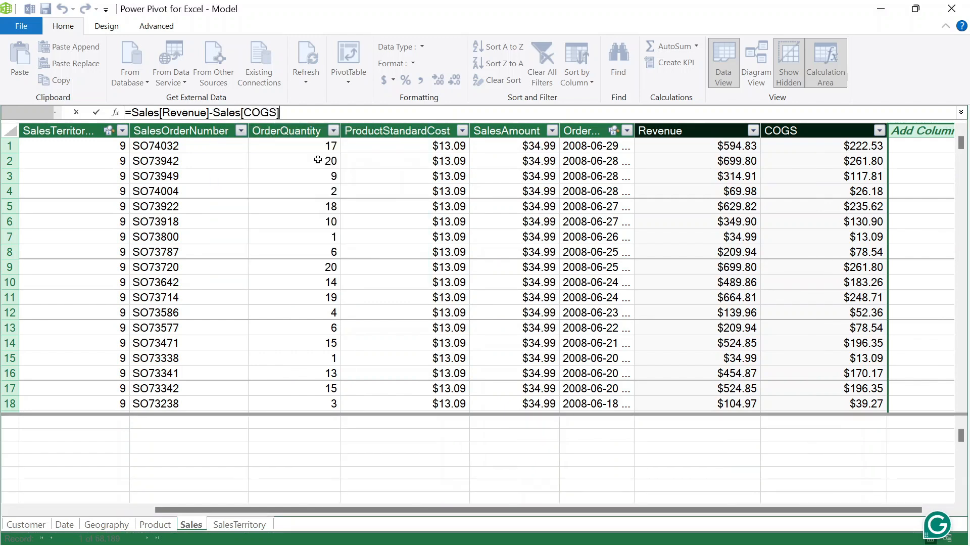
key("Return")
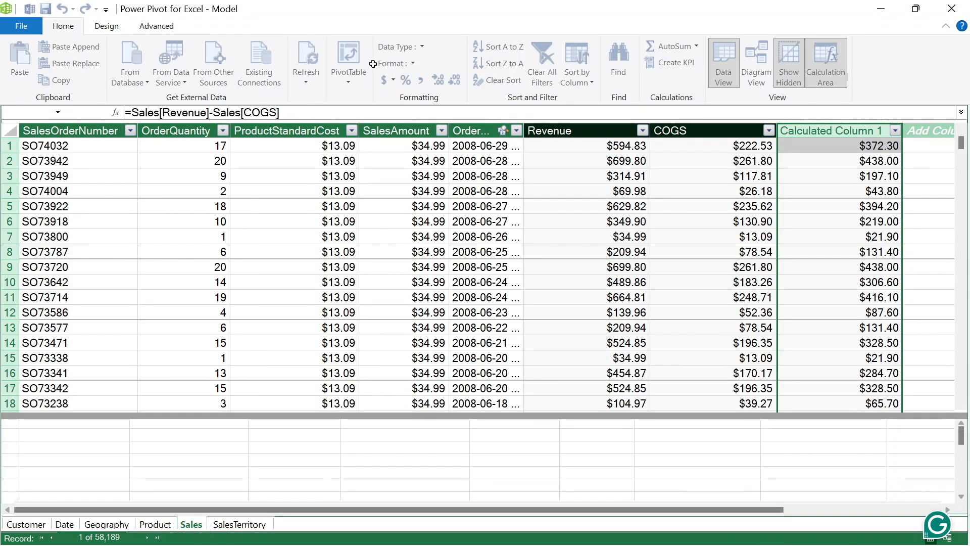
double_click(856, 130)
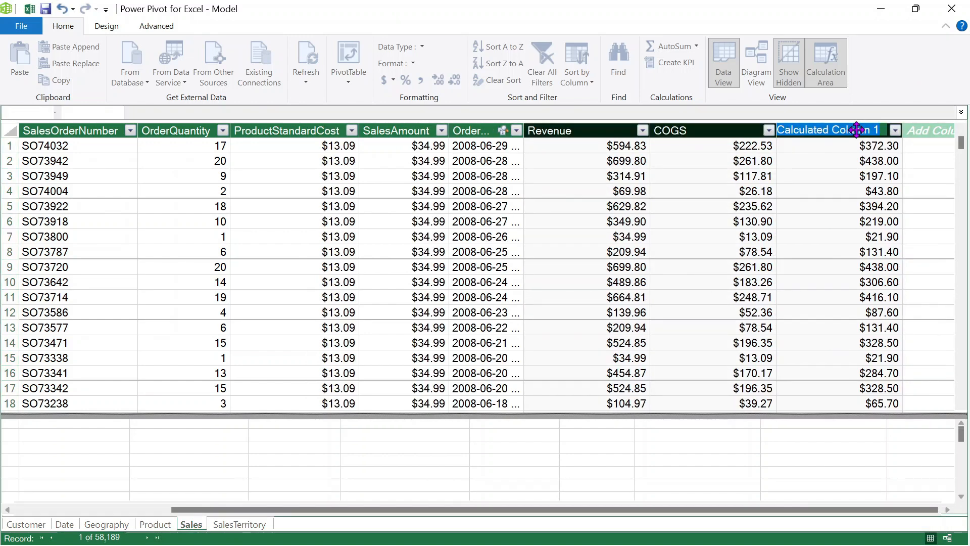
type("Net Income")
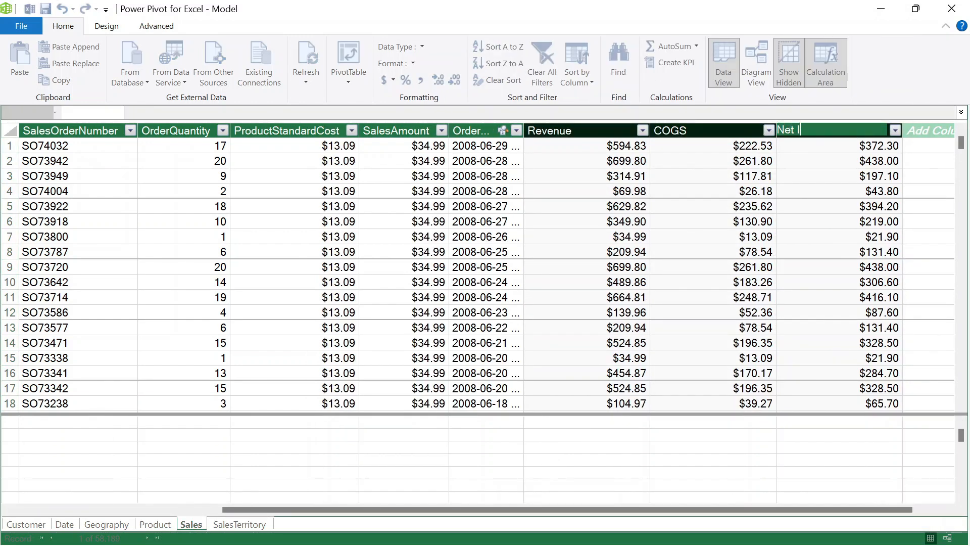
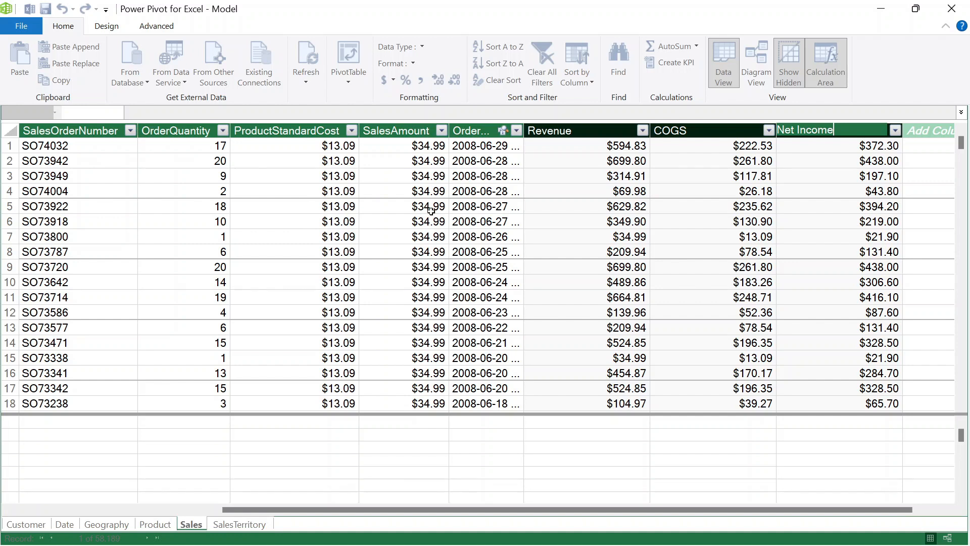
- Leave Power Pivot and return to the Excel workbook, showing empty Sheet3
scroll(929, 243, "down", 1)
scroll(929, 242, "up", 1)
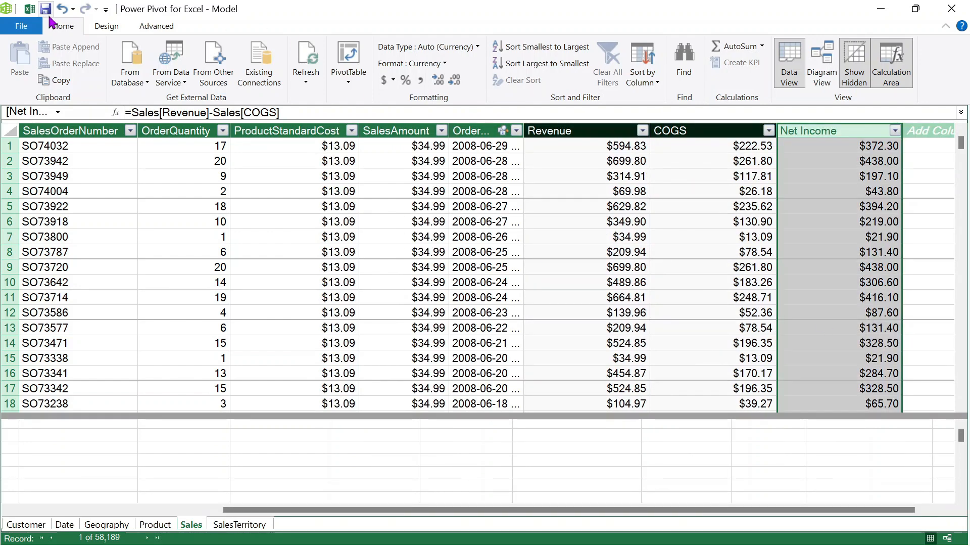
left_click(33, 8)
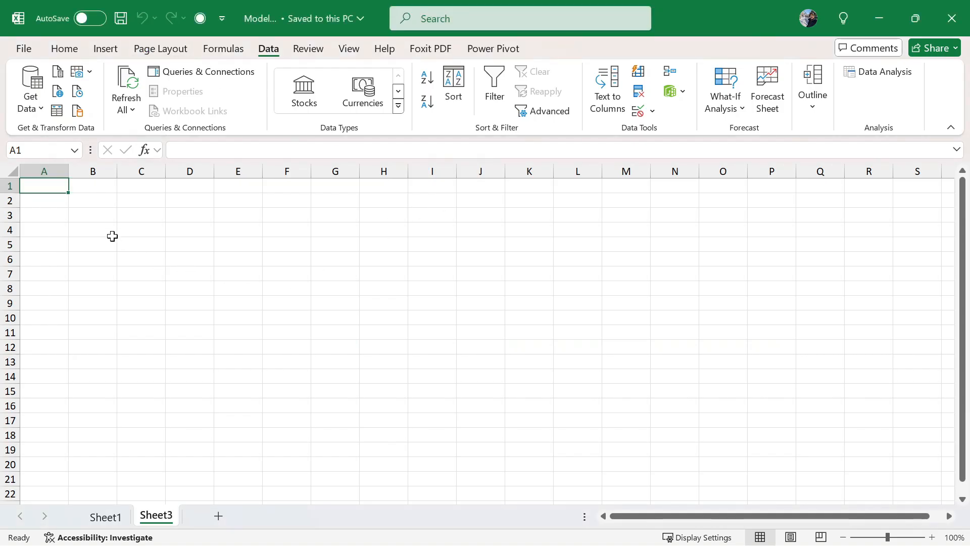
- Insert a data-model PivotTable starting at cell B3 on Sheet3
left_click(96, 215)
left_click(67, 48)
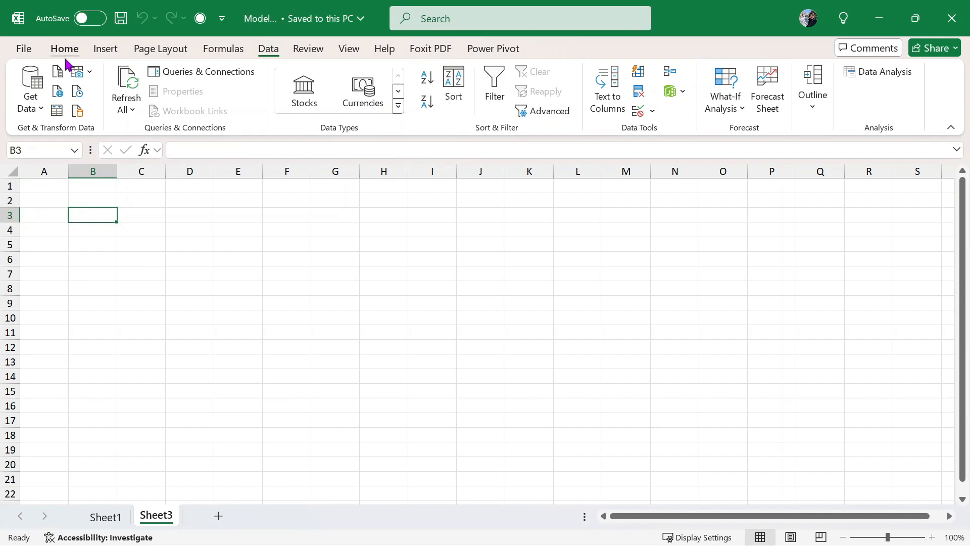
left_click(121, 49)
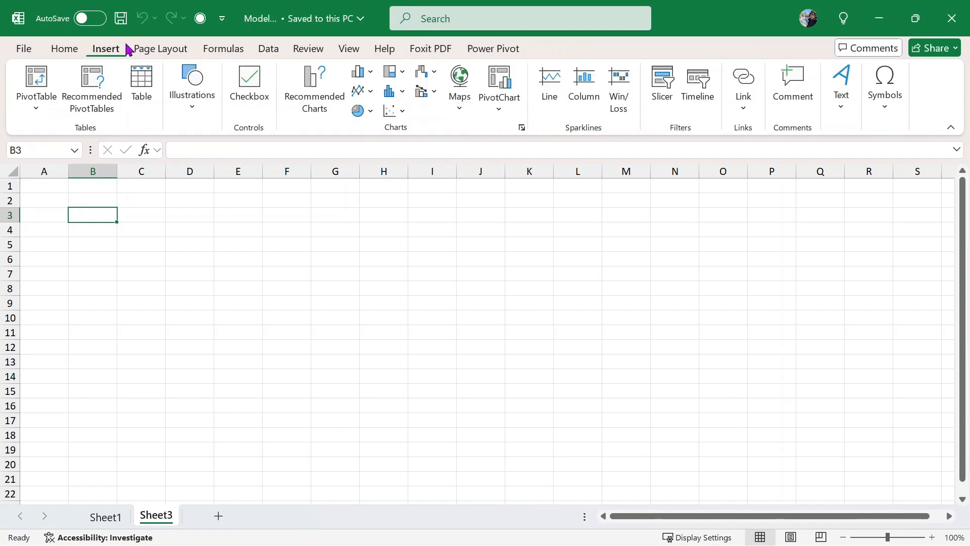
left_click(44, 104)
left_click(104, 176)
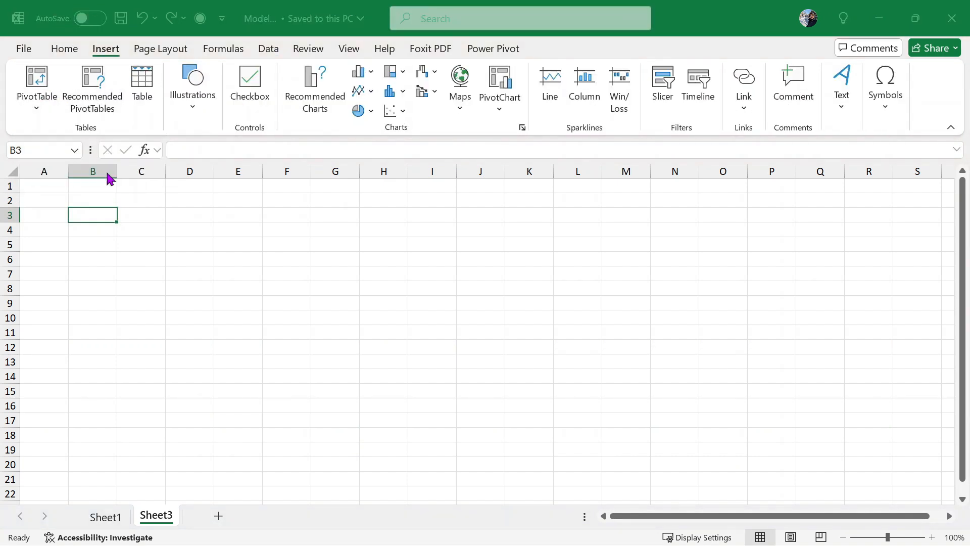
left_click(696, 277)
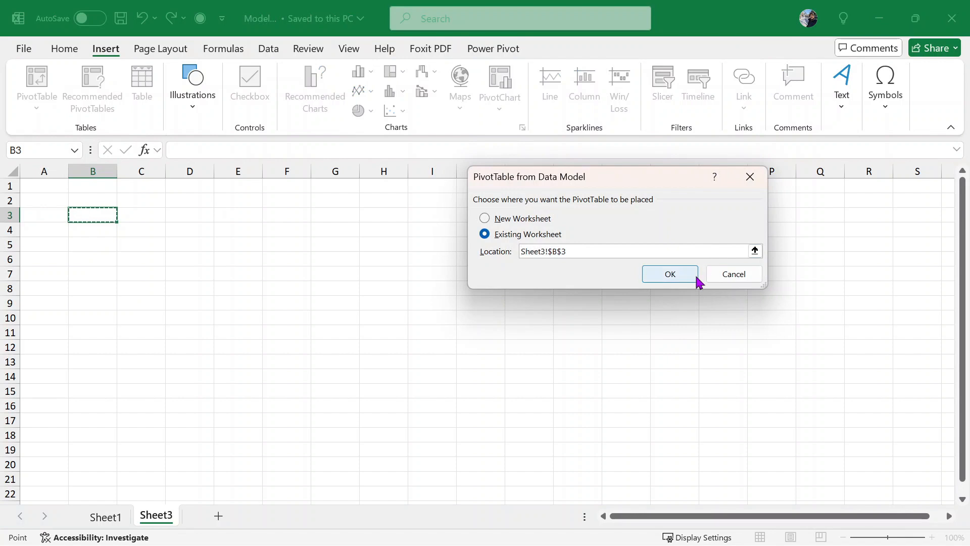
- Add the Sales table's Net Income as the summed PivotTable value
scroll(611, 186, "down", 1)
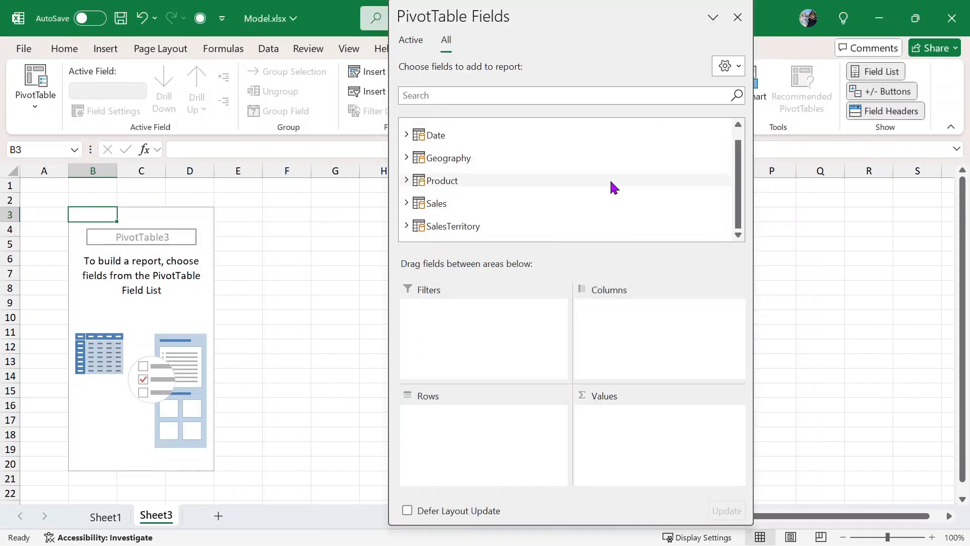
left_click(414, 202)
scroll(561, 195, "down", 3)
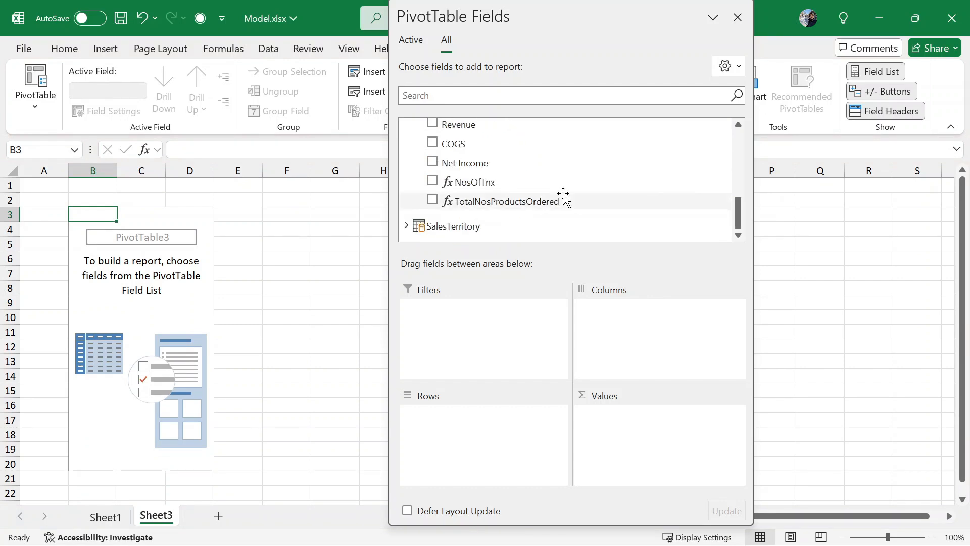
scroll(564, 204, "up", 1)
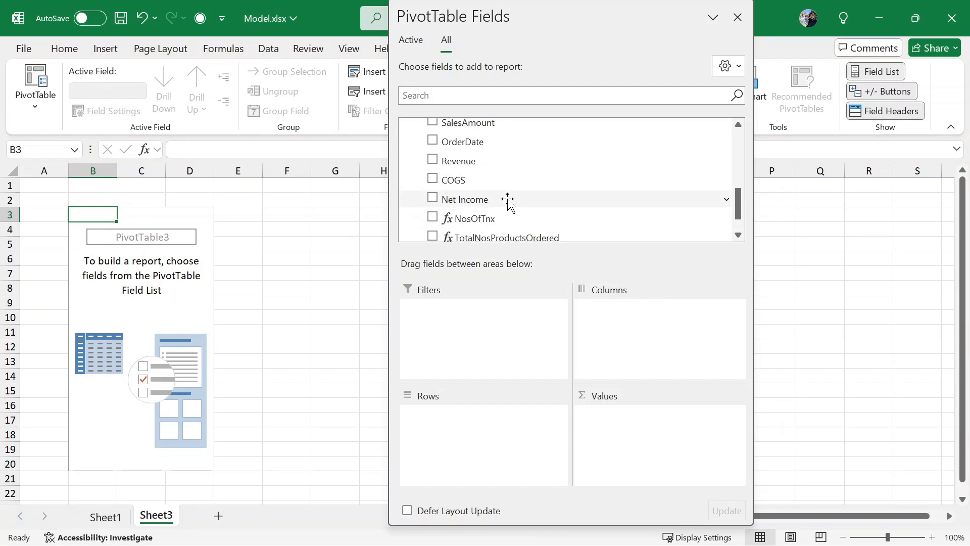
left_click_drag(509, 202, 648, 435)
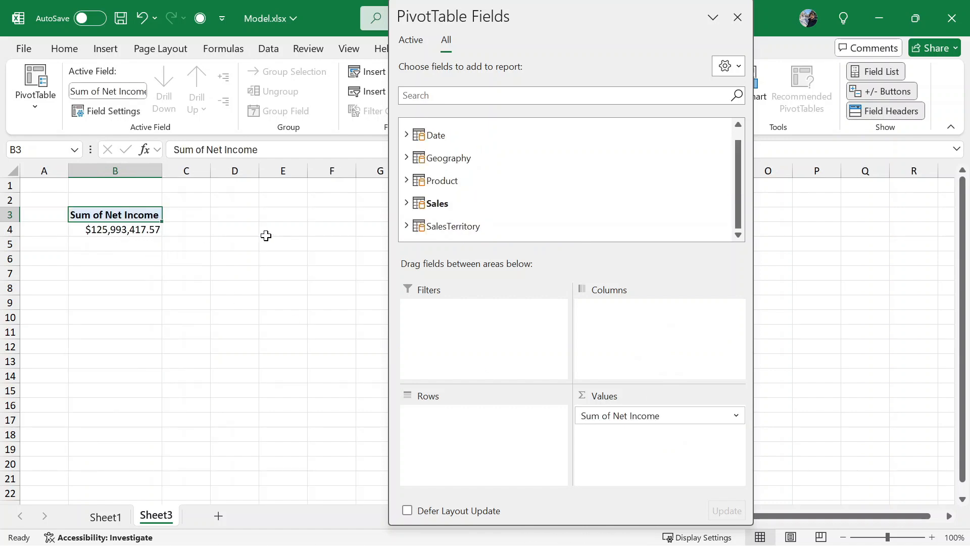
- Try grouping Net Income by Date Year and Quarter, then remove both fields
scroll(539, 180, "up", 1)
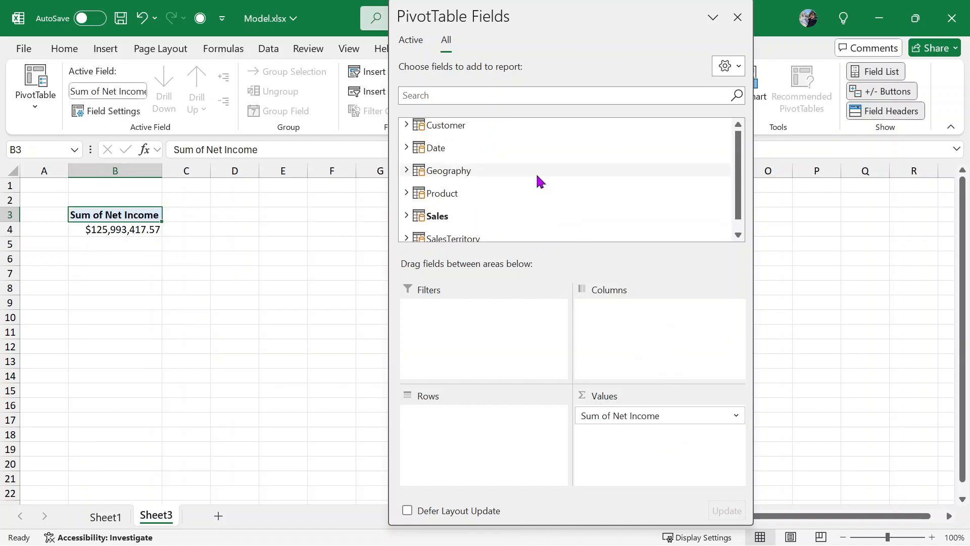
scroll(539, 181, "down", 1)
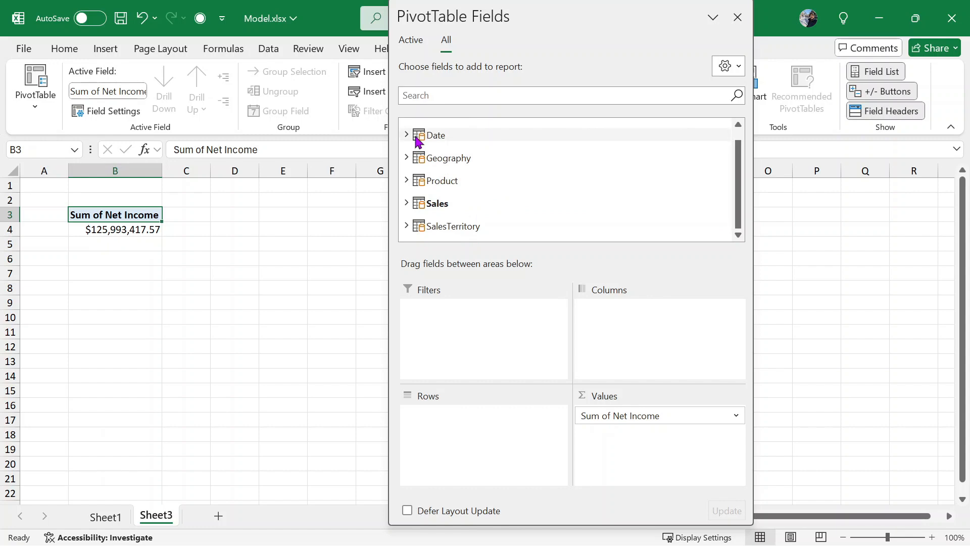
left_click(419, 141)
left_click_drag(434, 169, 464, 418)
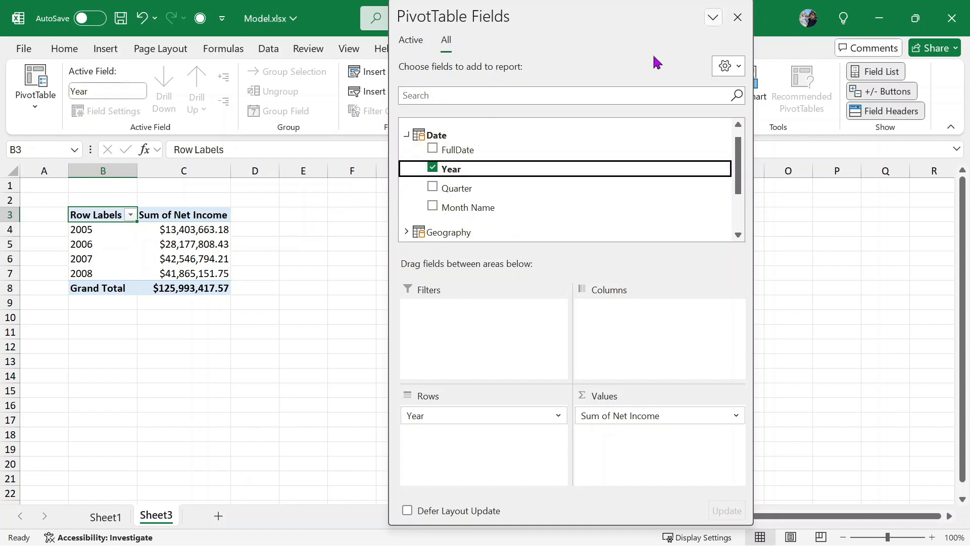
left_click_drag(466, 190, 461, 442)
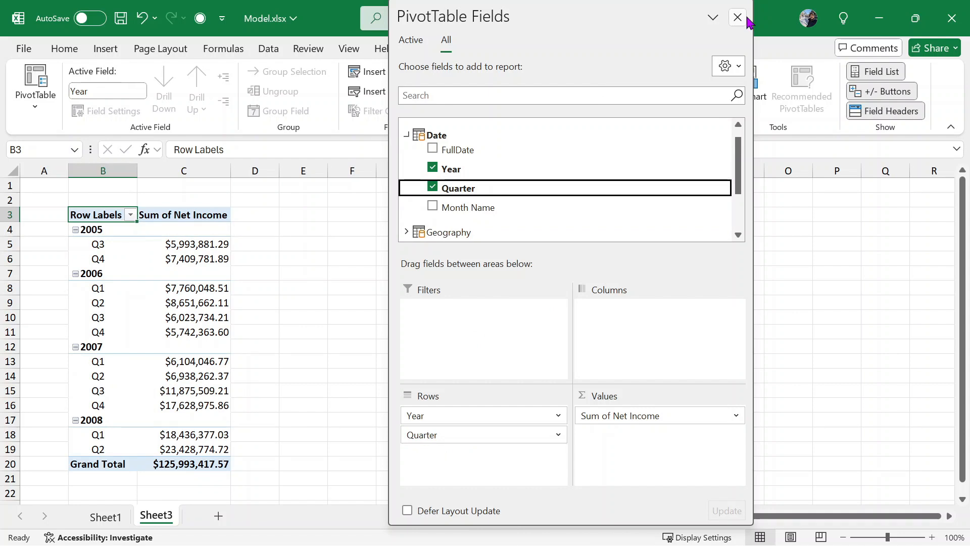
left_click(433, 167)
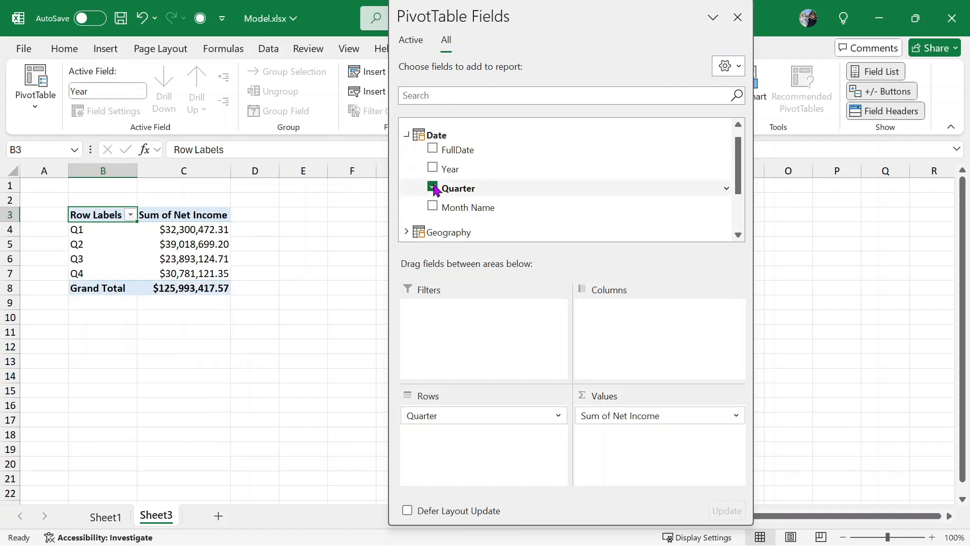
left_click(433, 188)
- Group Net Income by EnglishCountryRegionName, totalling $125,993,417.57, and close the field list
scroll(507, 178, "down", 3)
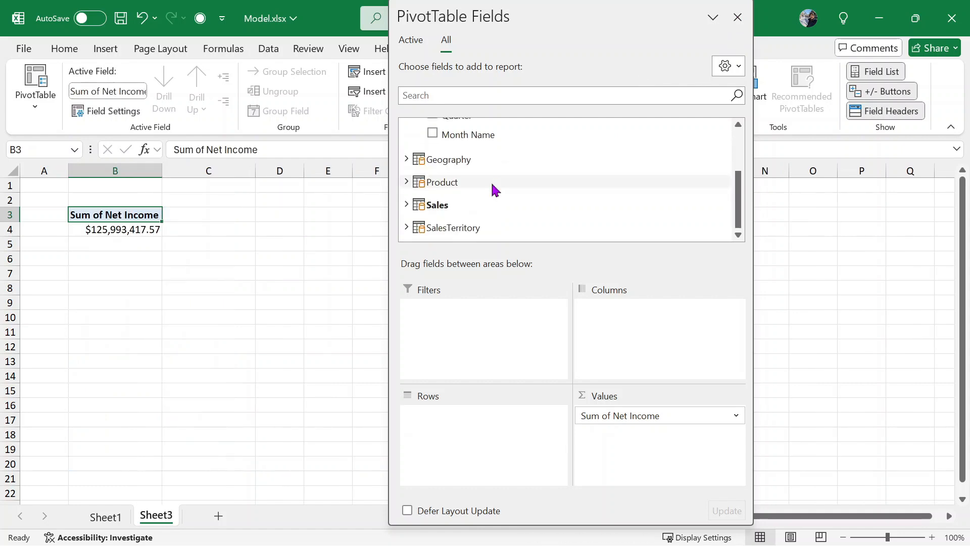
left_click(406, 159)
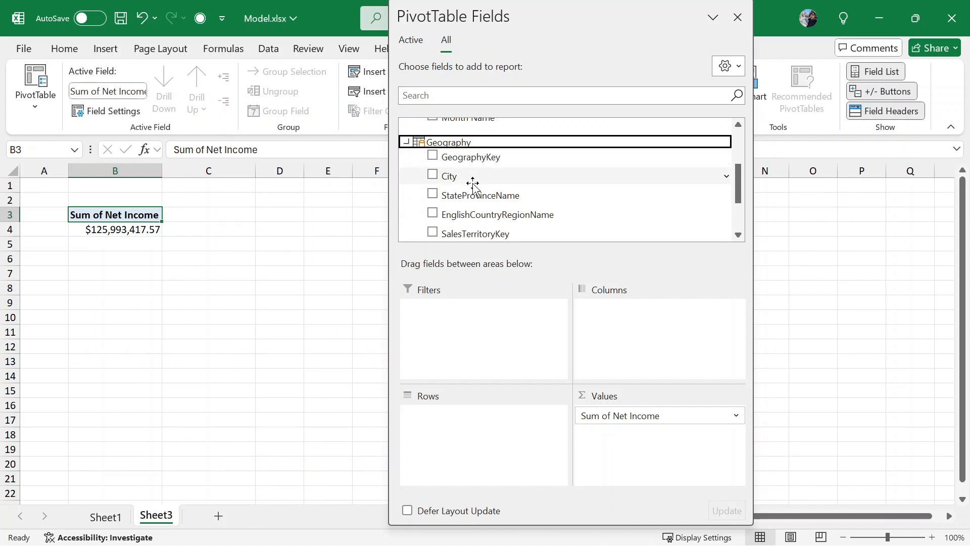
scroll(531, 181, "down", 1)
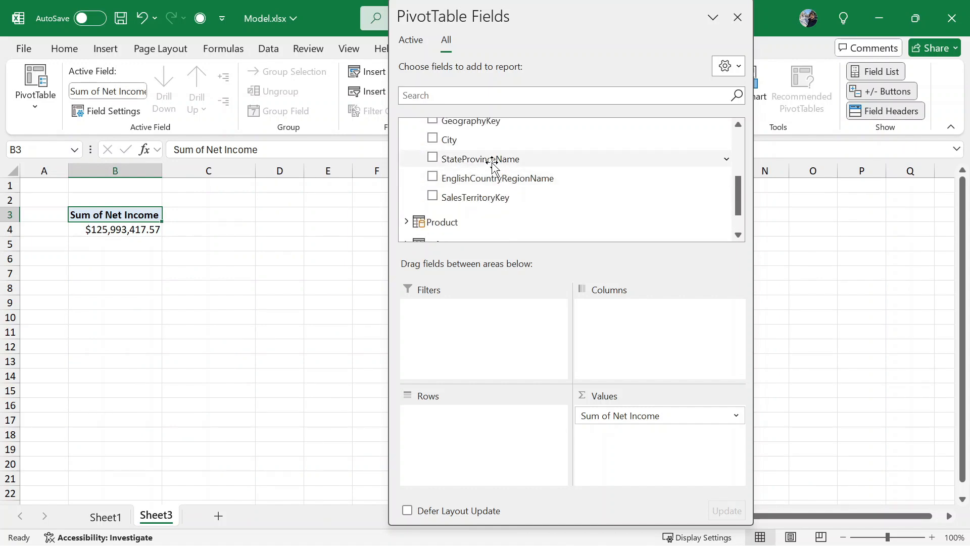
left_click_drag(521, 184, 461, 417)
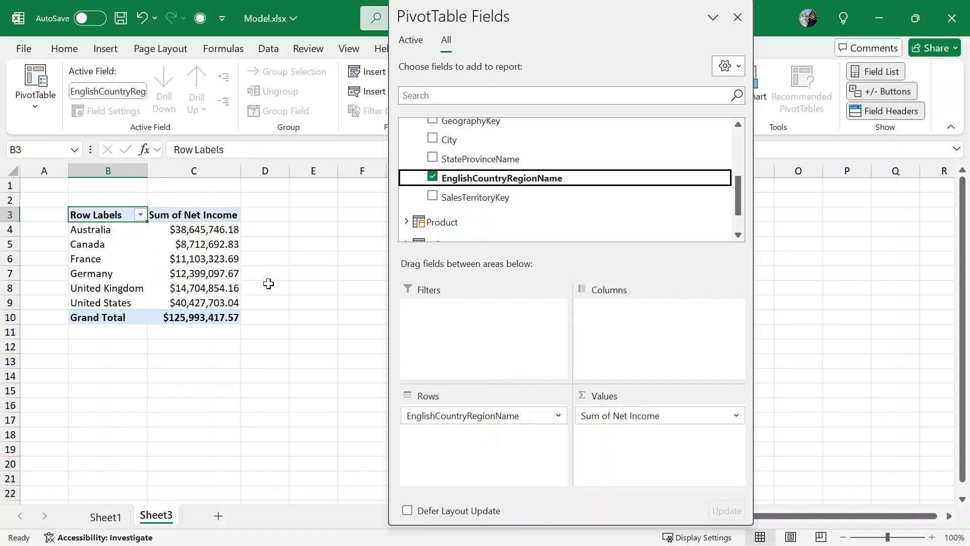
left_click(738, 17)
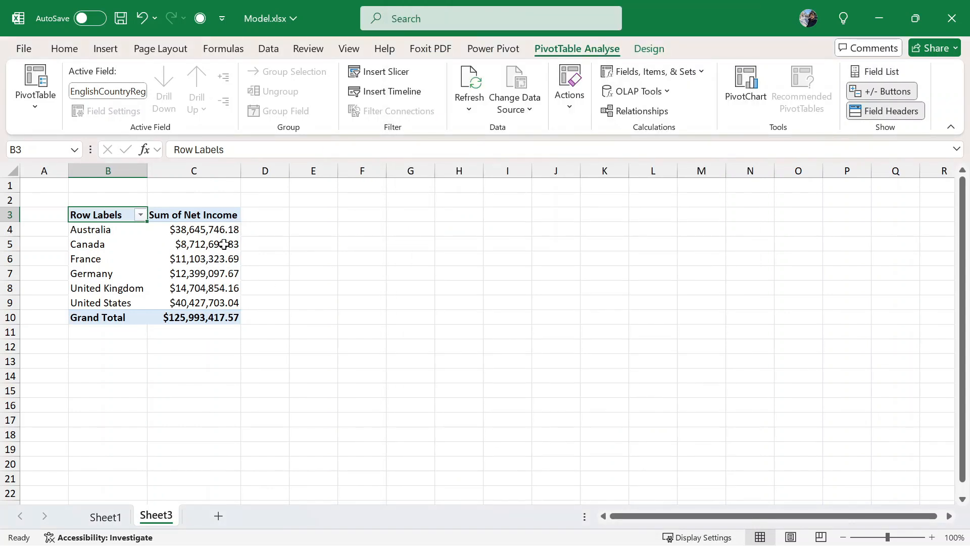
left_click(224, 227)
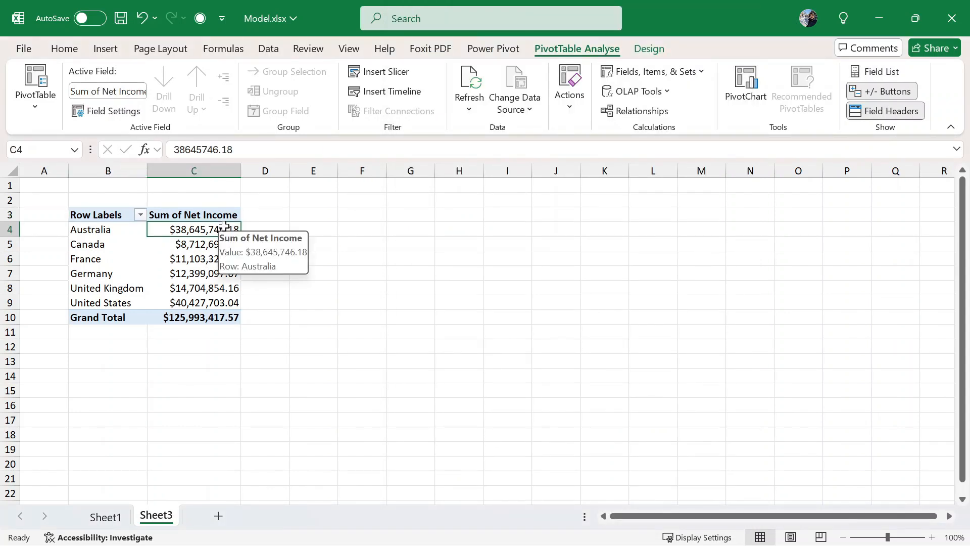
left_click_drag(224, 227, 206, 303)
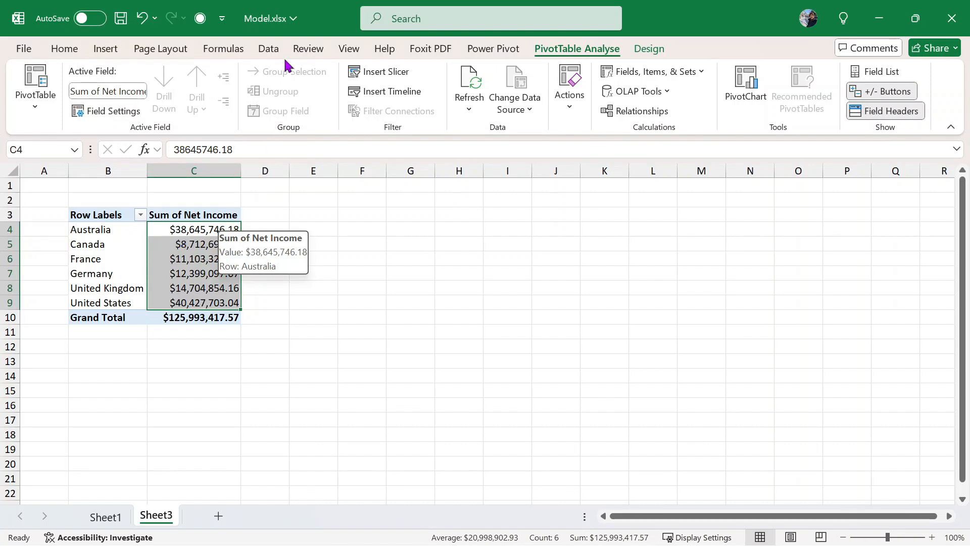
left_click(277, 49)
left_click(428, 102)
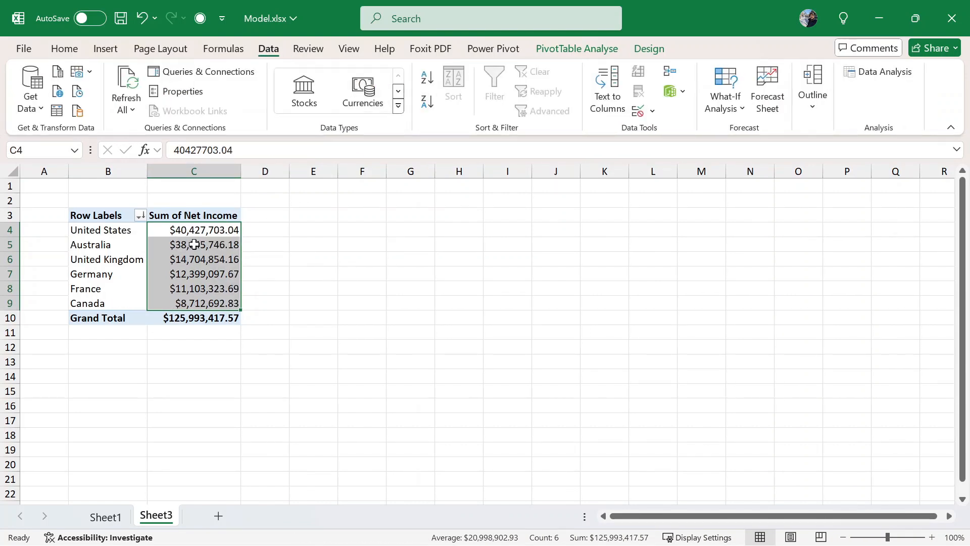
left_click(194, 244)
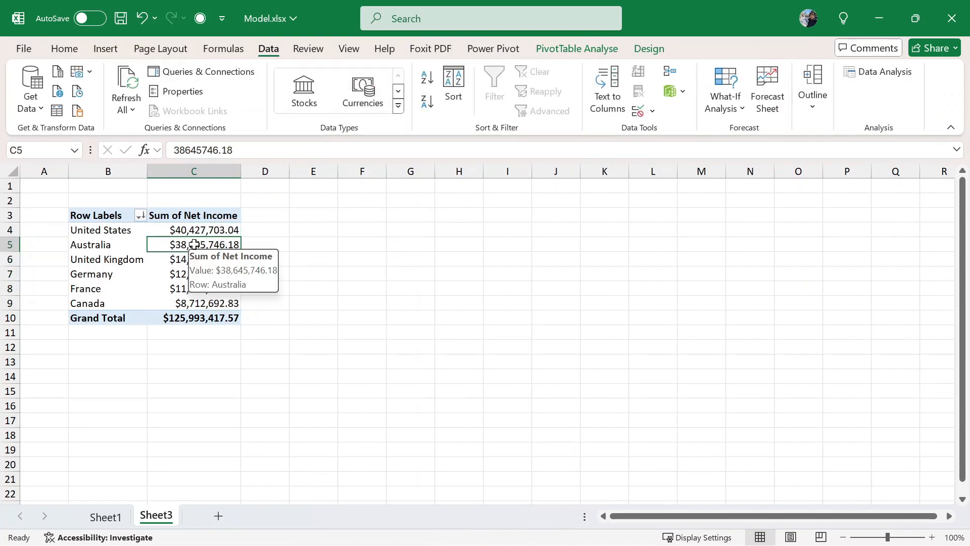
left_click(206, 230)
left_click(207, 241)
left_click(205, 231)
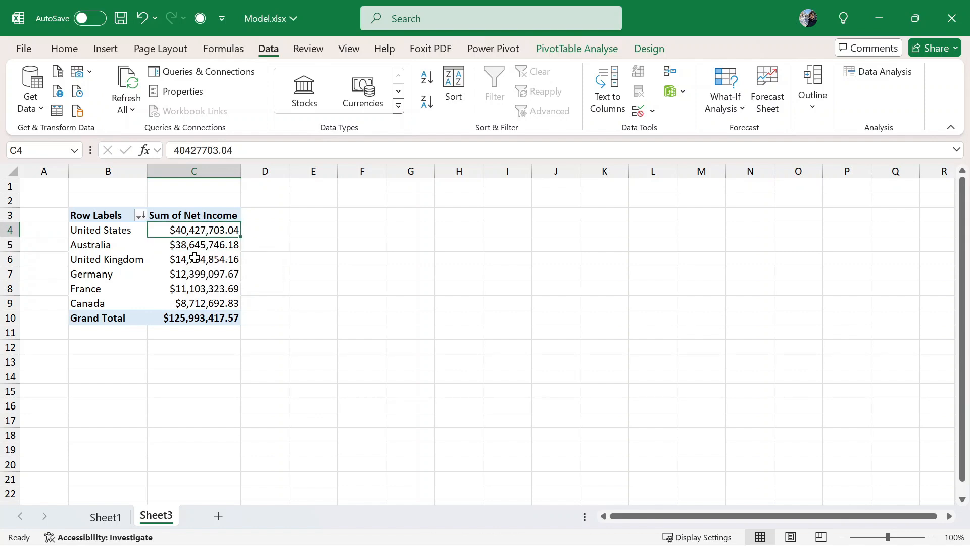
left_click(171, 300)
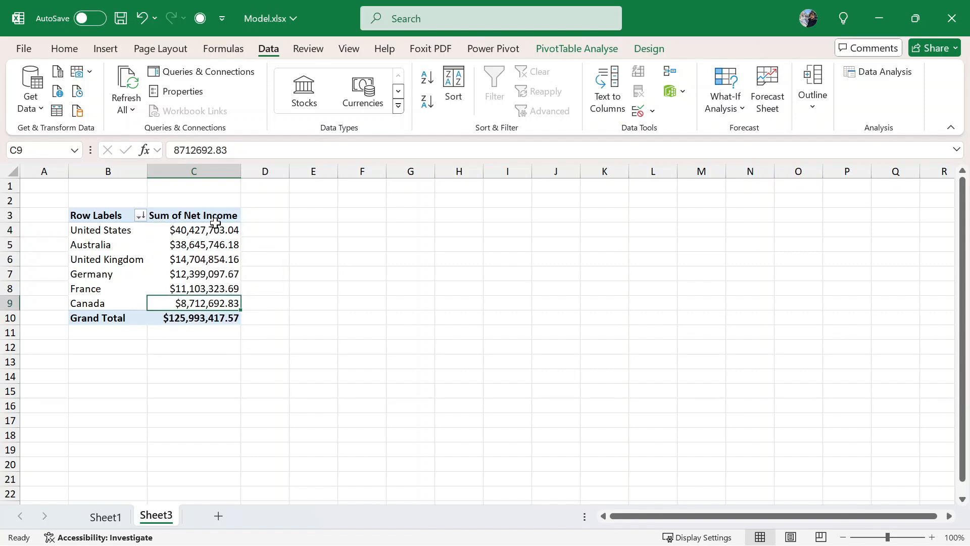
left_click_drag(126, 231, 177, 303)
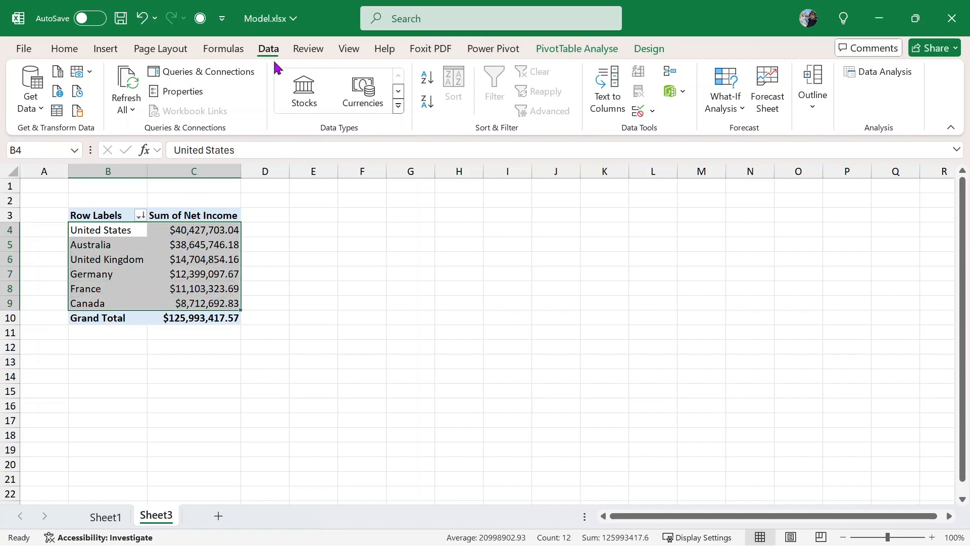
left_click(74, 50)
left_click(104, 51)
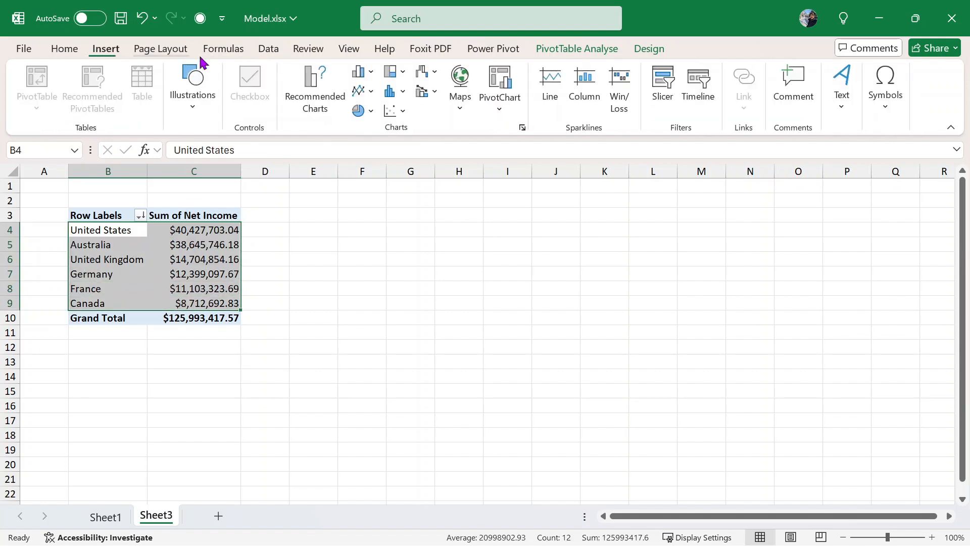
left_click(336, 102)
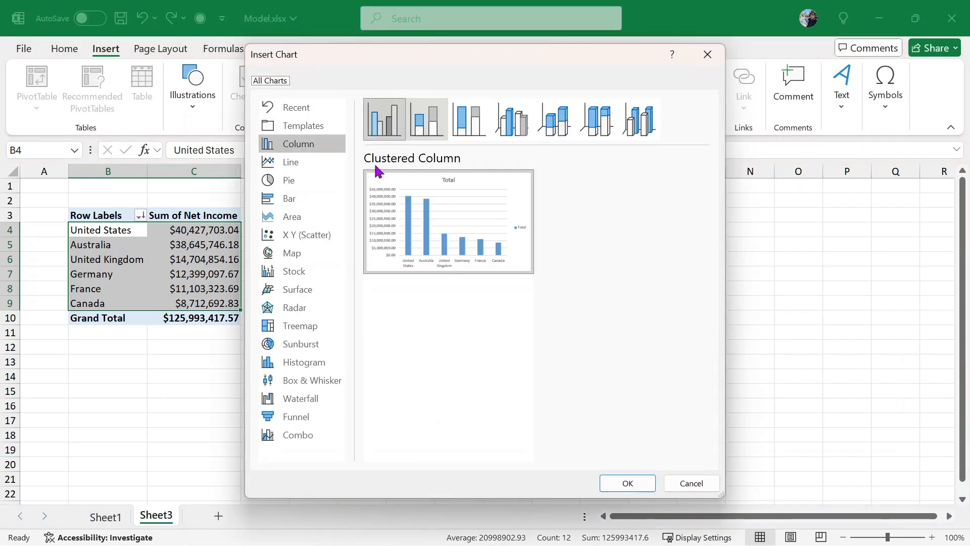
left_click(309, 221)
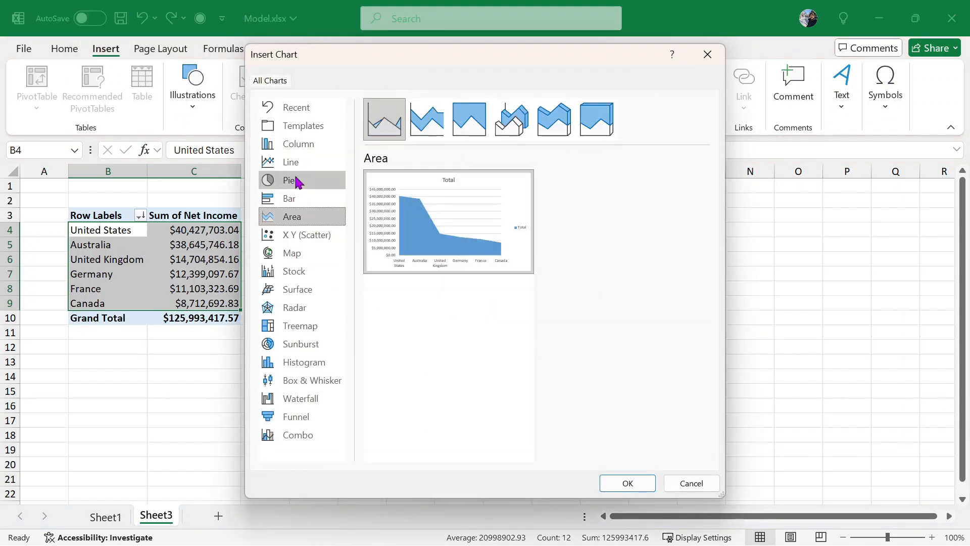
left_click(295, 162)
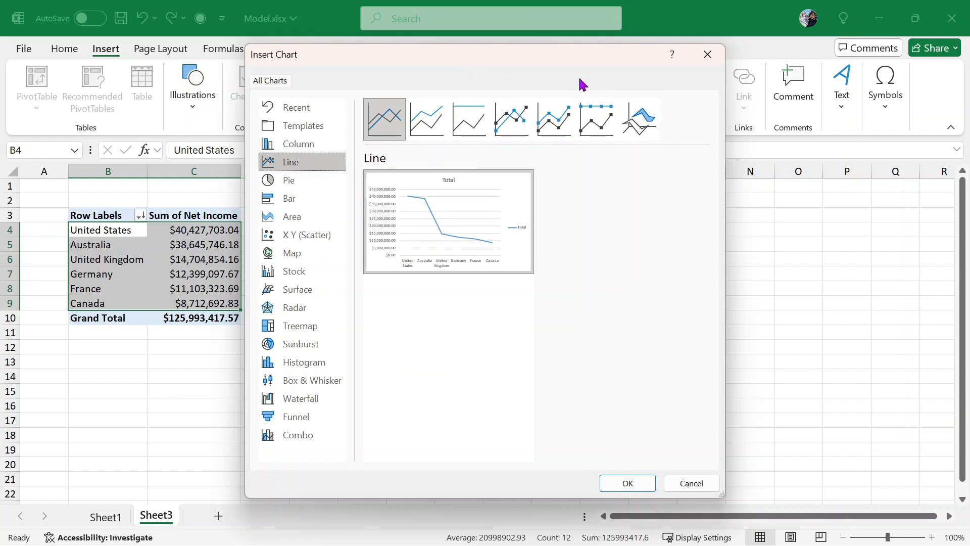
left_click(314, 145)
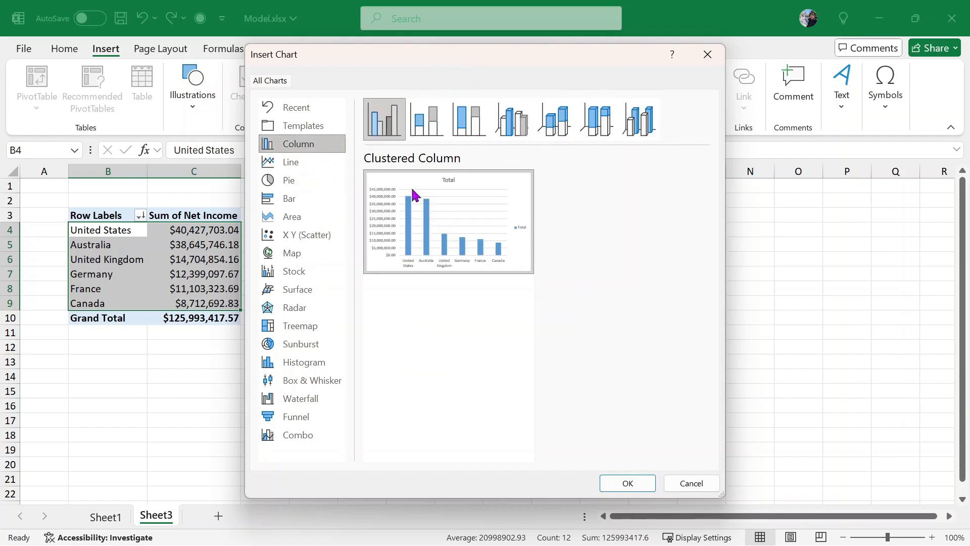
left_click(631, 485)
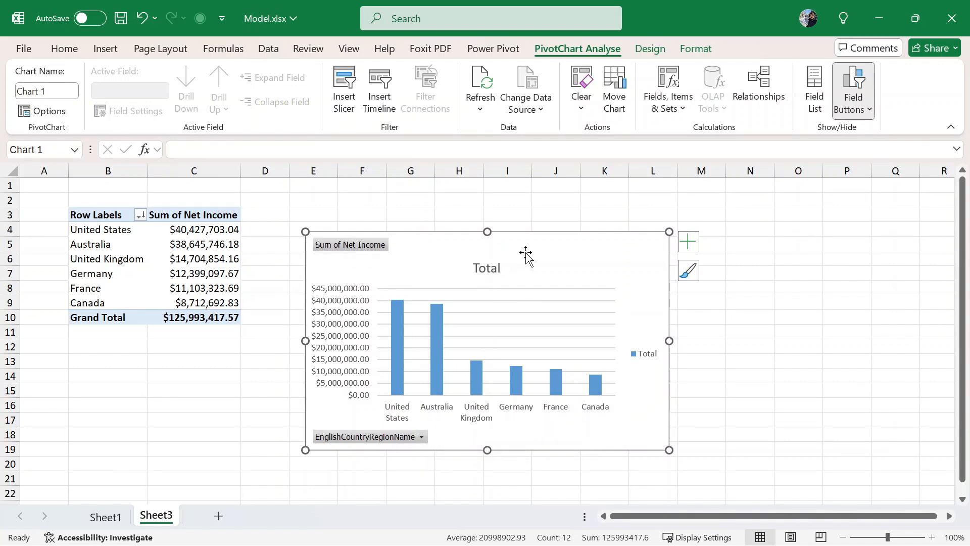
- Delete the new PivotChart and select the Net Income values C4:C10
key("Delete")
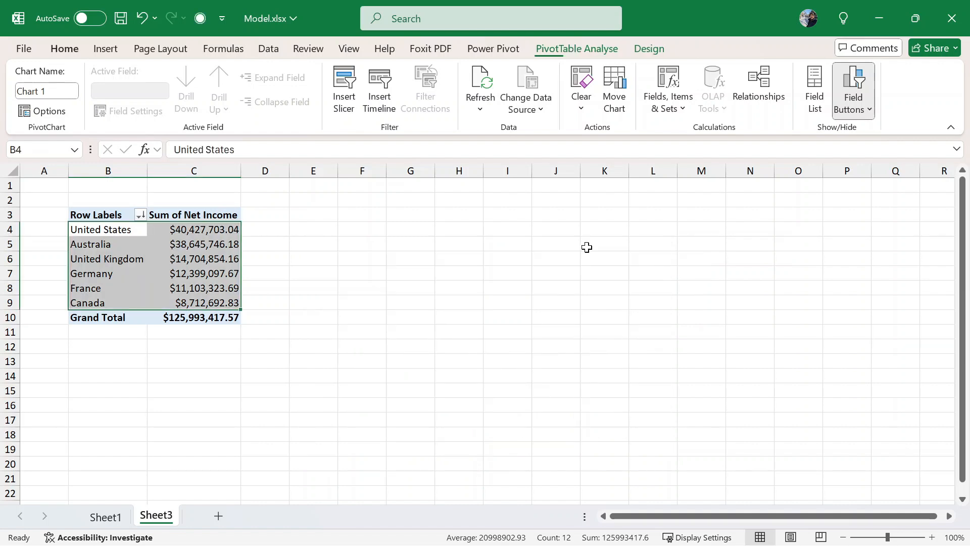
left_click(200, 233)
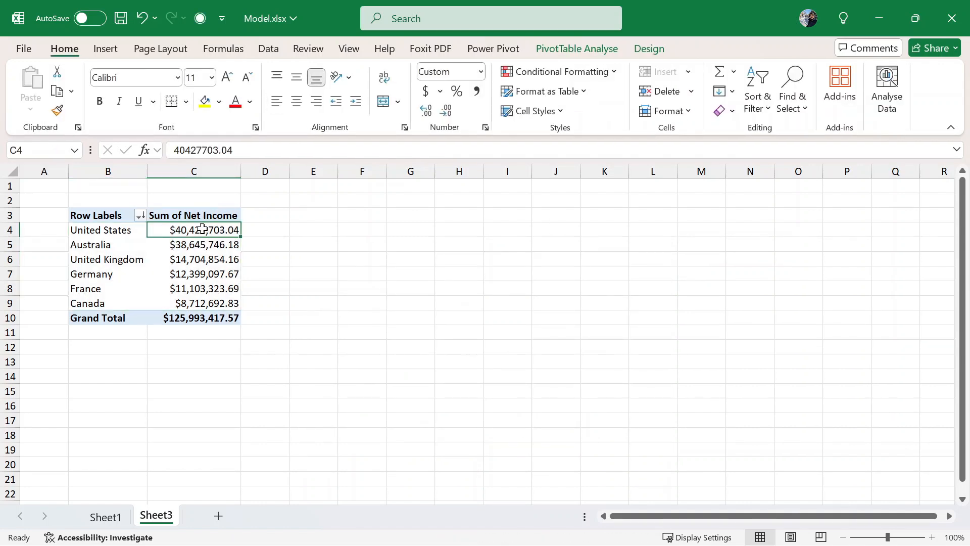
left_click_drag(201, 237, 212, 320)
right_click(212, 320)
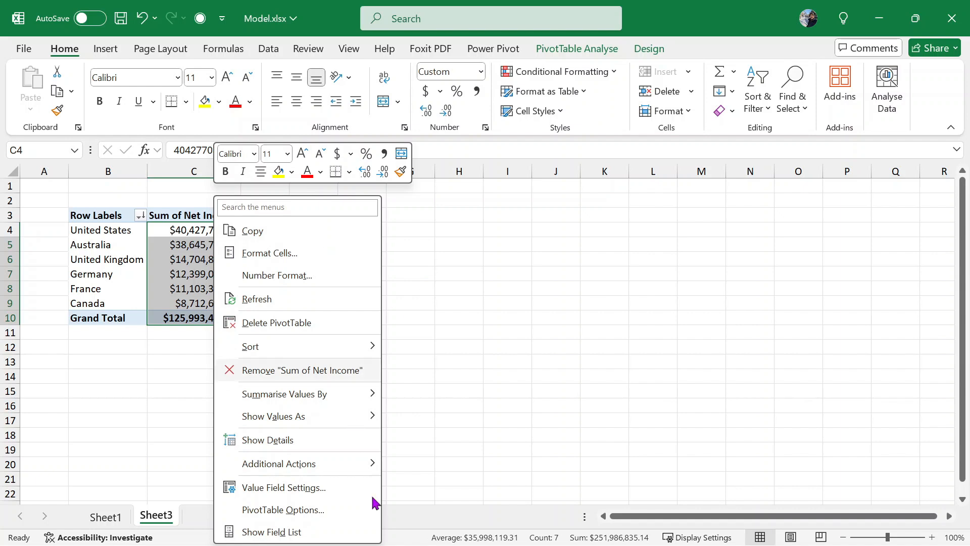
- Apply the custom number format "$" 0.00,,"M" so values show in millions ($ 125.99M total)
left_click(310, 287)
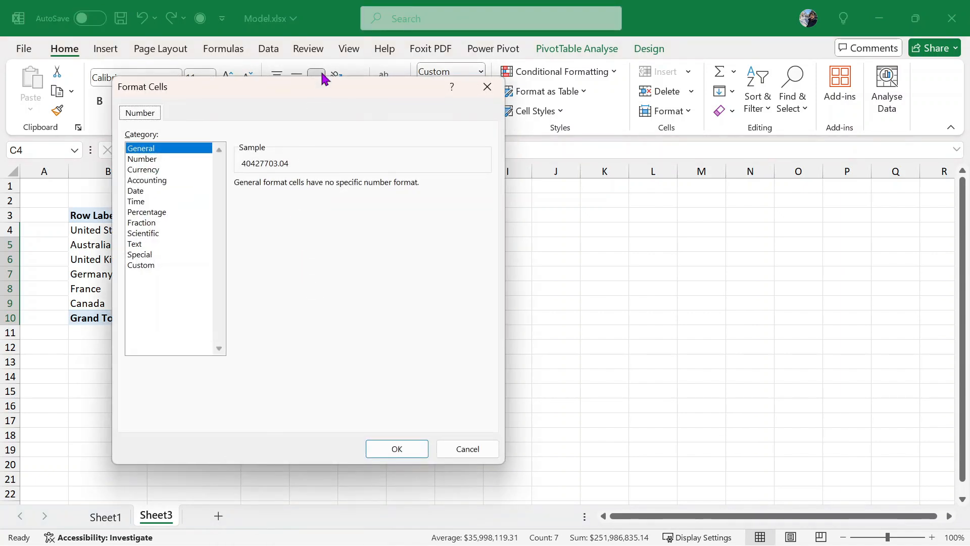
left_click_drag(323, 80, 610, 82)
left_click(546, 322)
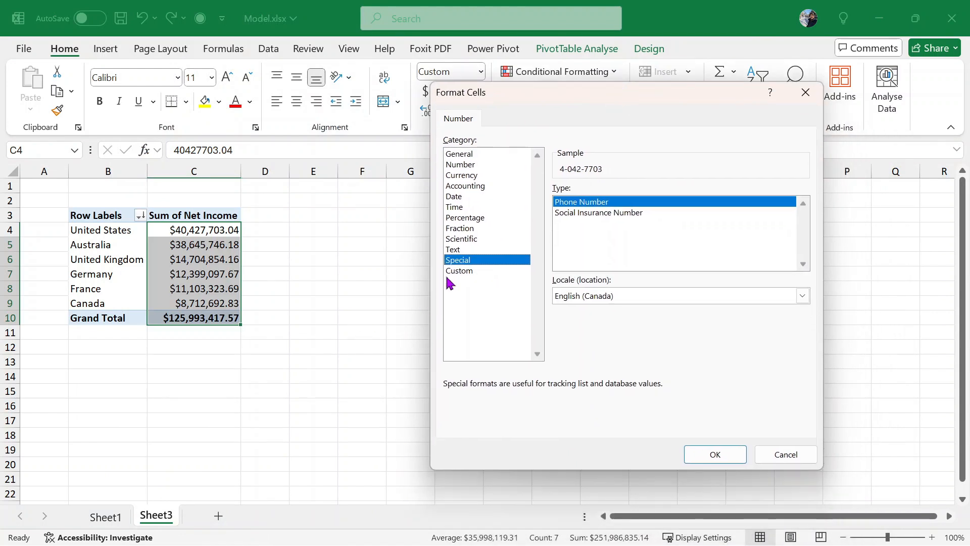
left_click(459, 271)
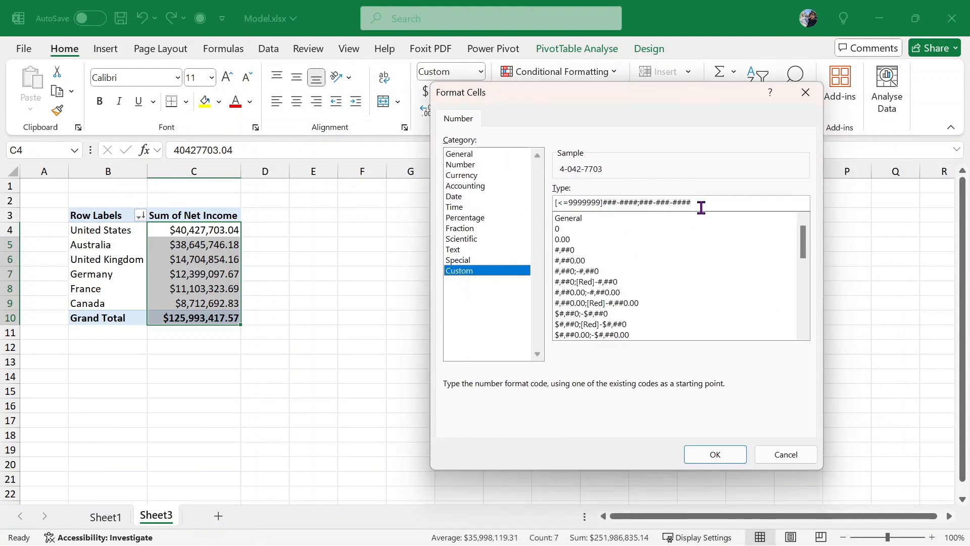
left_click_drag(699, 204, 451, 188)
type("\"")
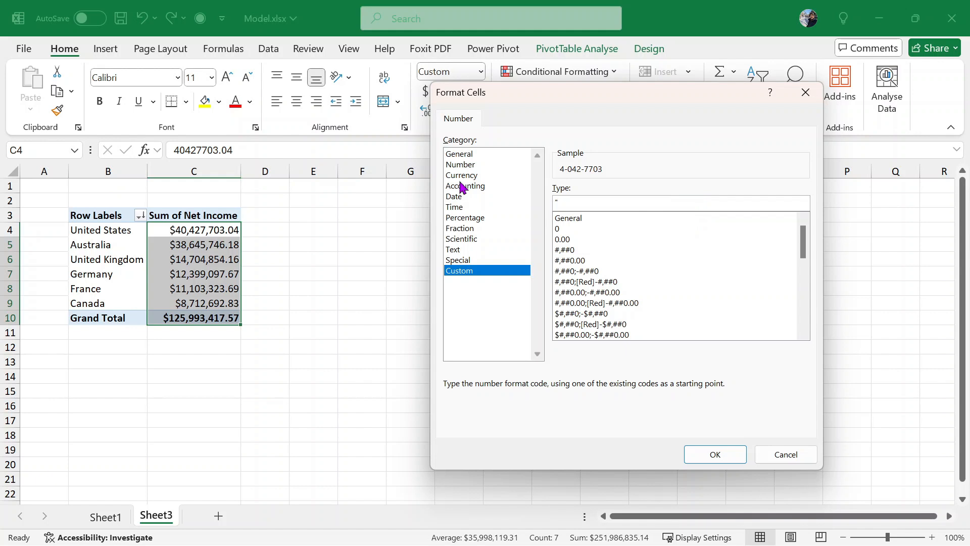
type("$\" 0.")
type("M")
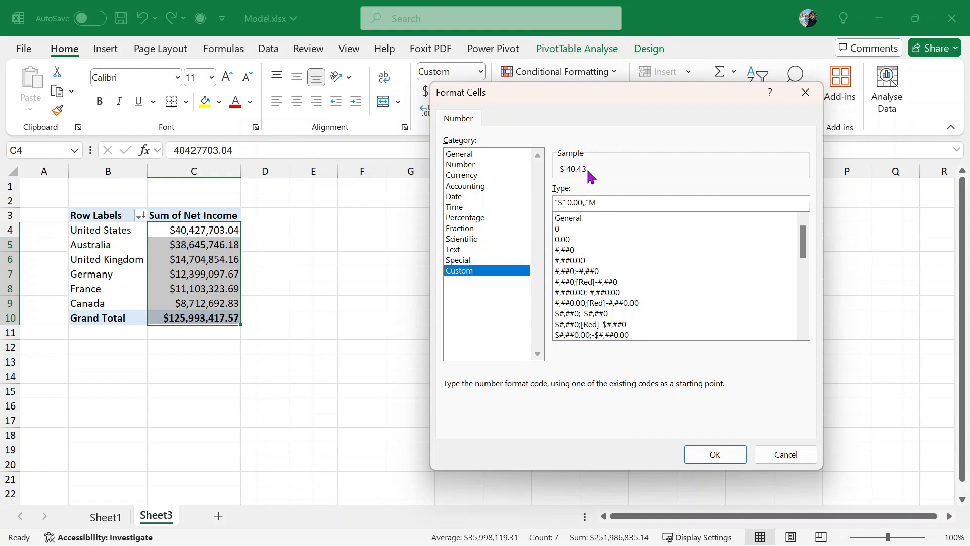
left_click(739, 450)
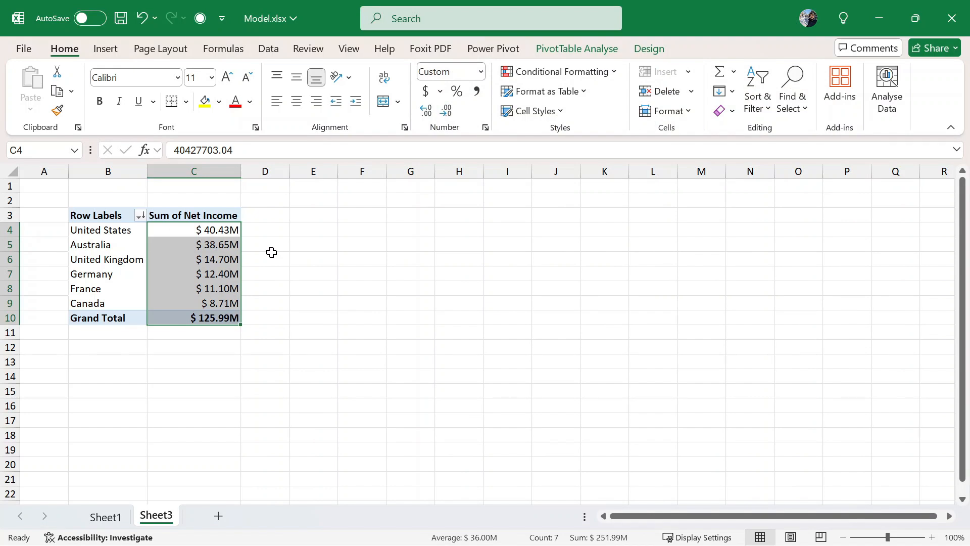
- Insert a clustered column PivotChart and enlarge it across columns E to P
left_click(273, 52)
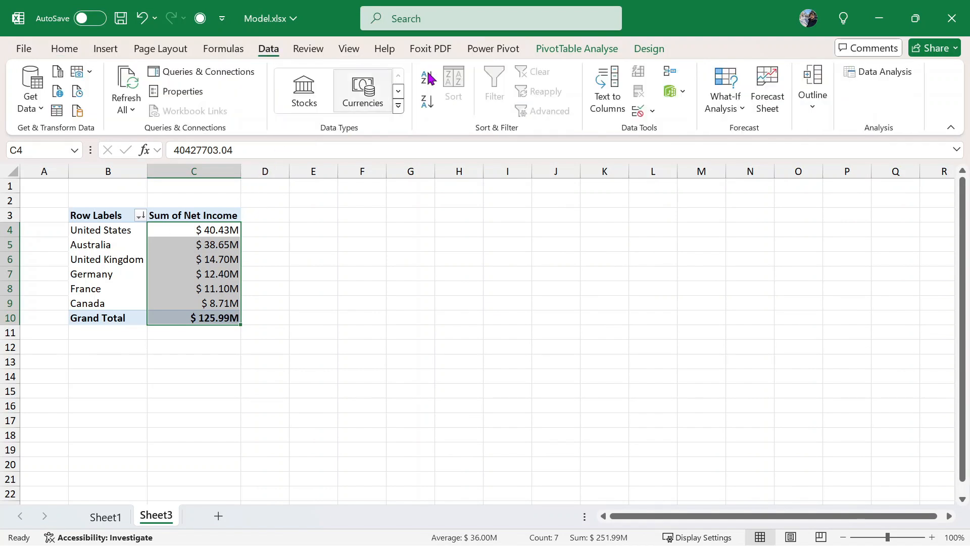
left_click(110, 49)
left_click(318, 99)
mouse_move(491, 229)
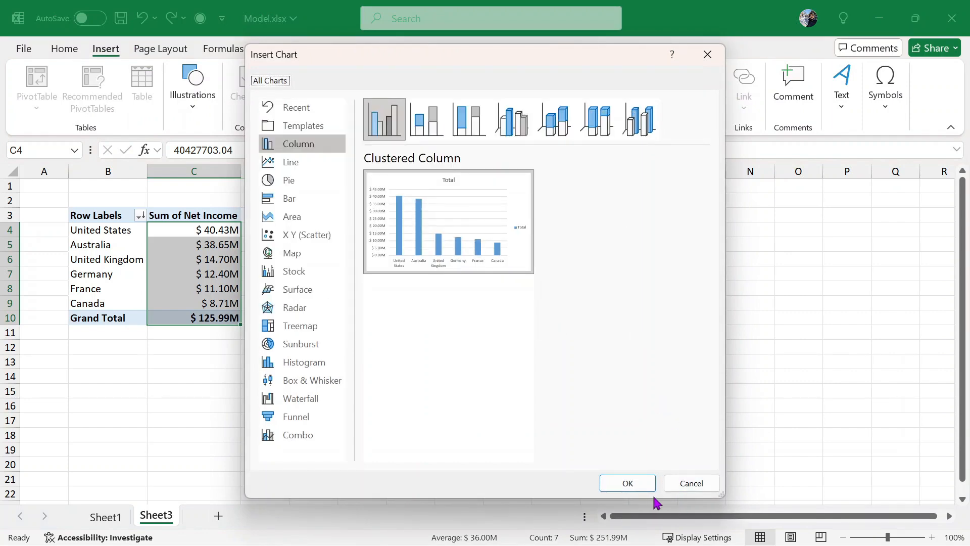
left_click(641, 486)
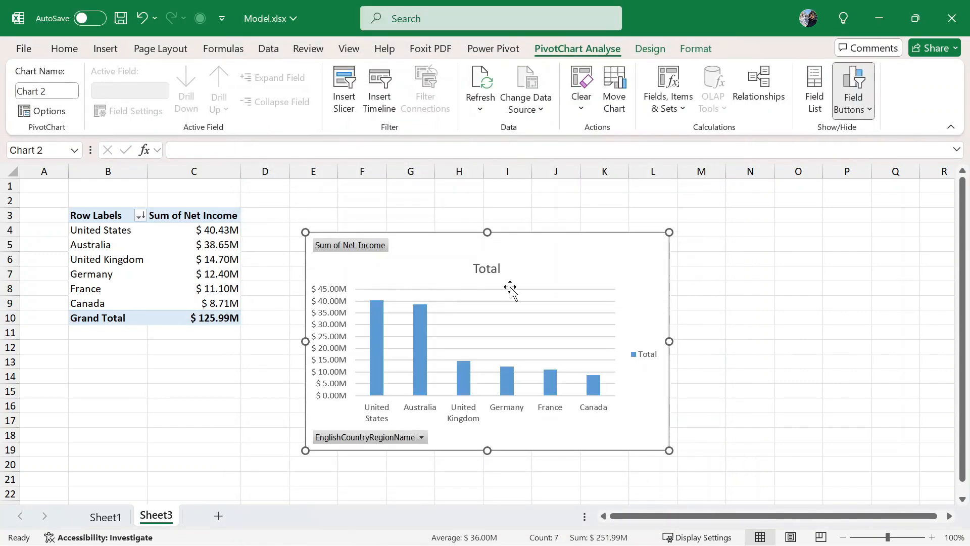
left_click_drag(666, 230, 844, 188)
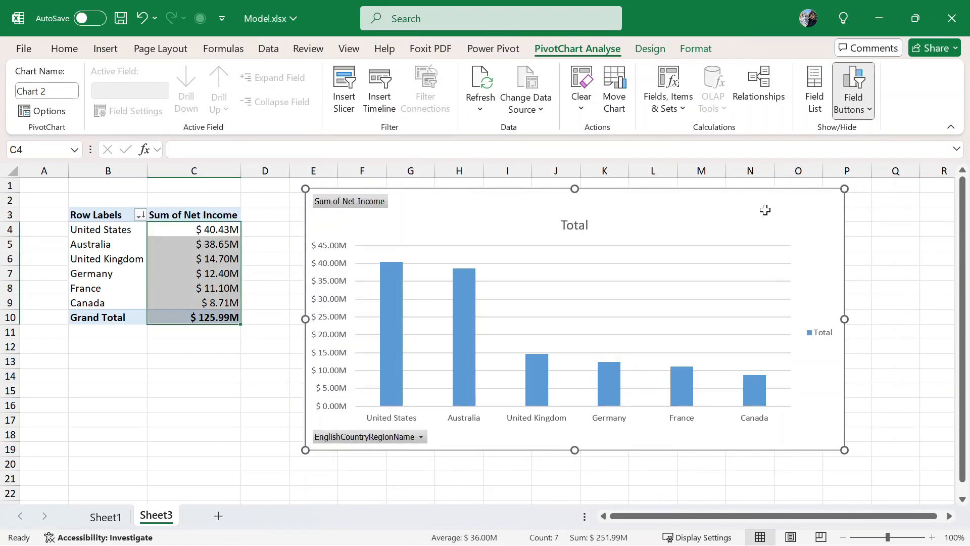
- Delete the chart and bring up the options for the country row labels B4:B9
key("Delete")
left_click(119, 270)
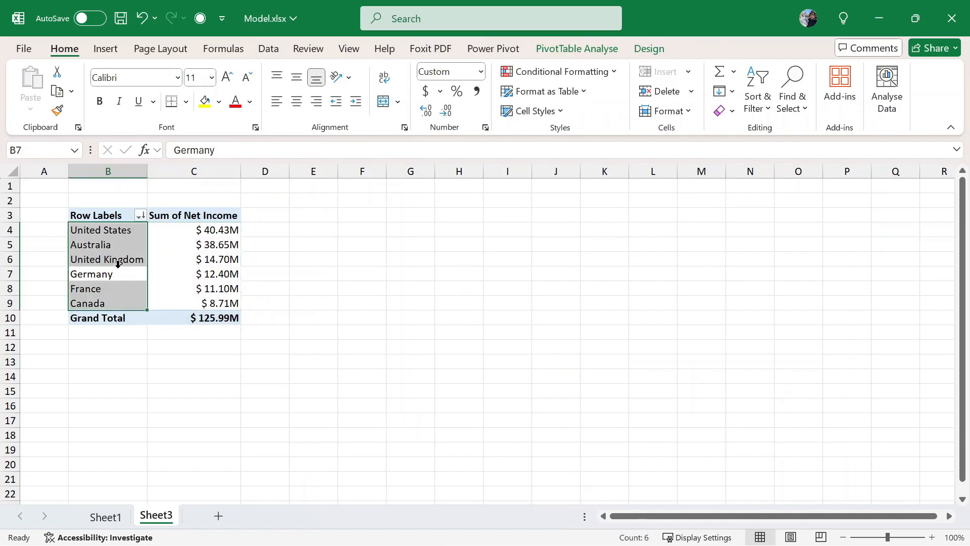
right_click(120, 273)
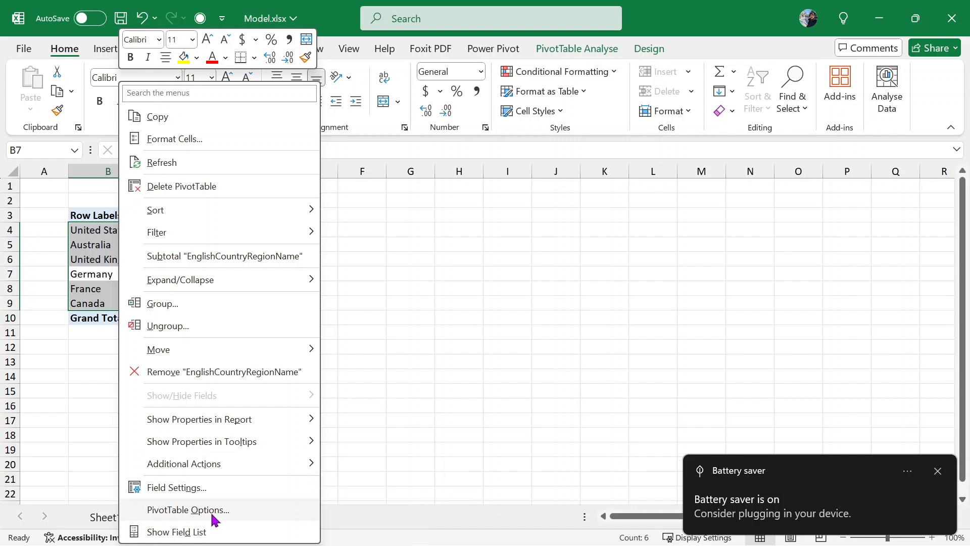
- Replace the country rows with Date Year and Quarter, spanning 2005 Q3 to 2008 Q2
left_click(217, 531)
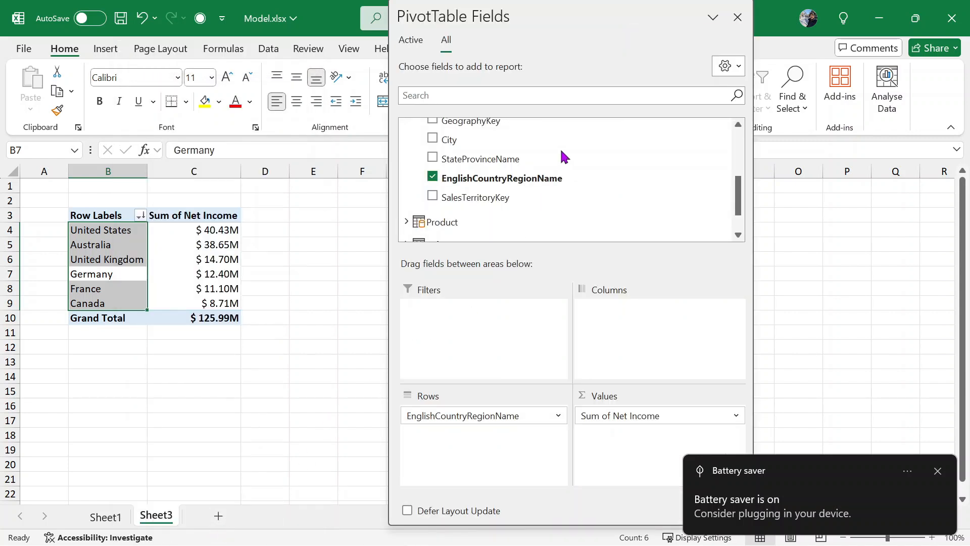
scroll(545, 175, "up", 1)
left_click_drag(475, 415, 259, 424)
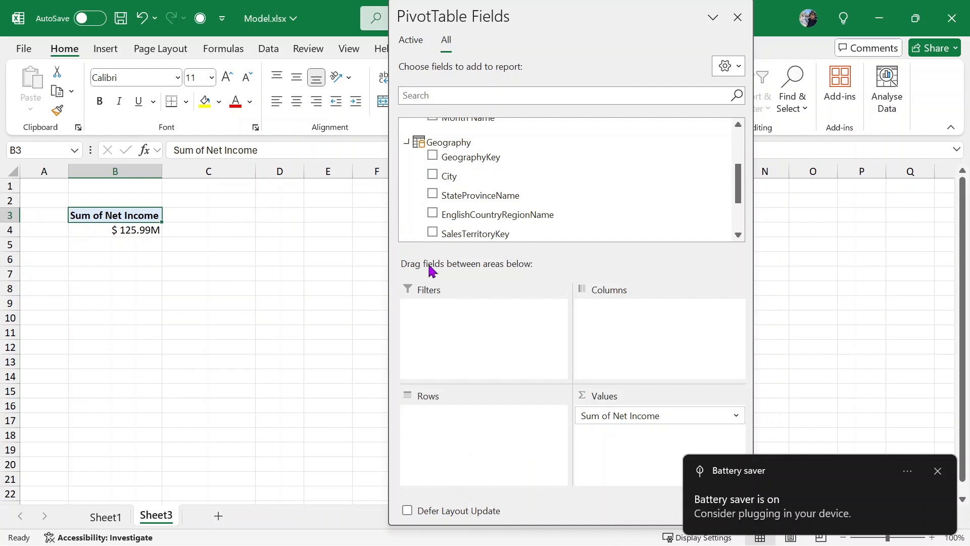
scroll(528, 177, "up", 3)
scroll(528, 177, "down", 3)
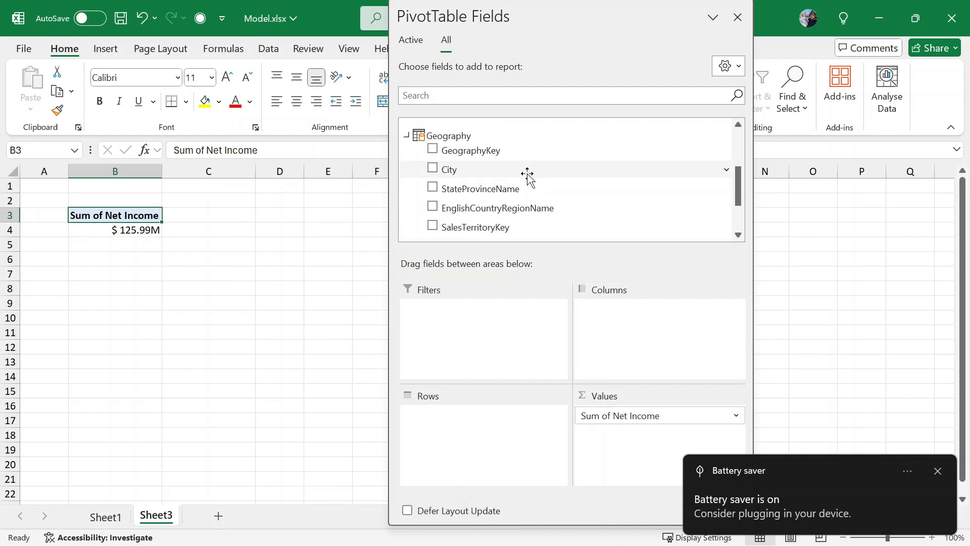
scroll(528, 176, "up", 3)
left_click_drag(493, 172, 463, 454)
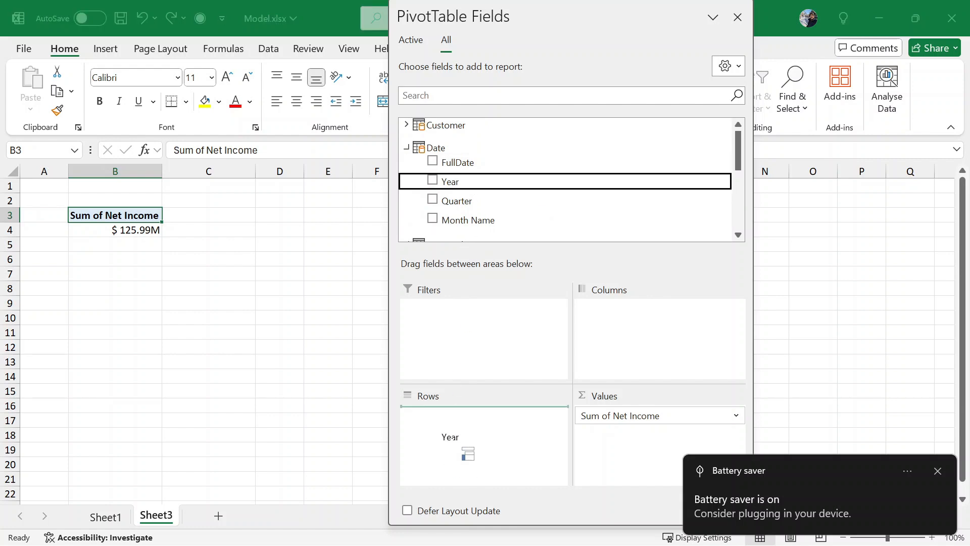
left_click_drag(466, 202, 477, 450)
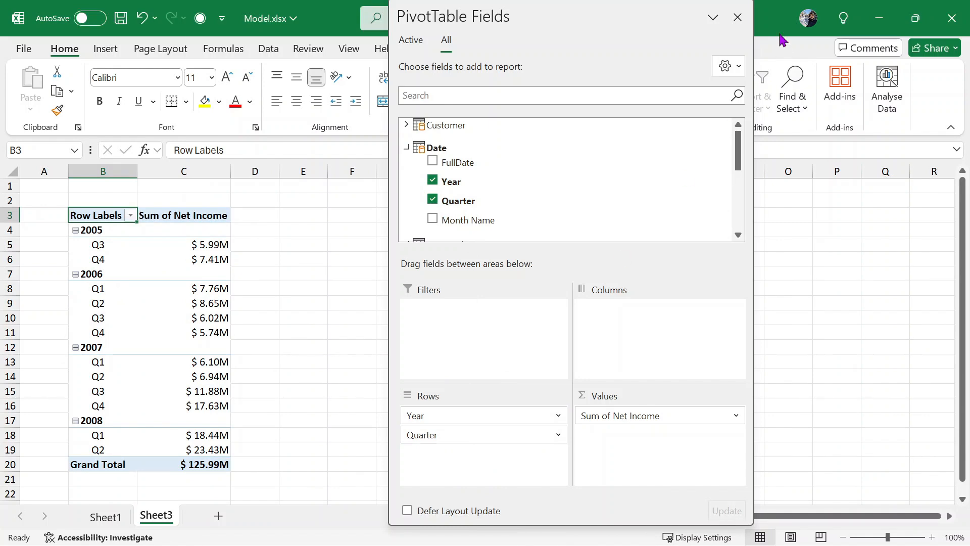
left_click(739, 18)
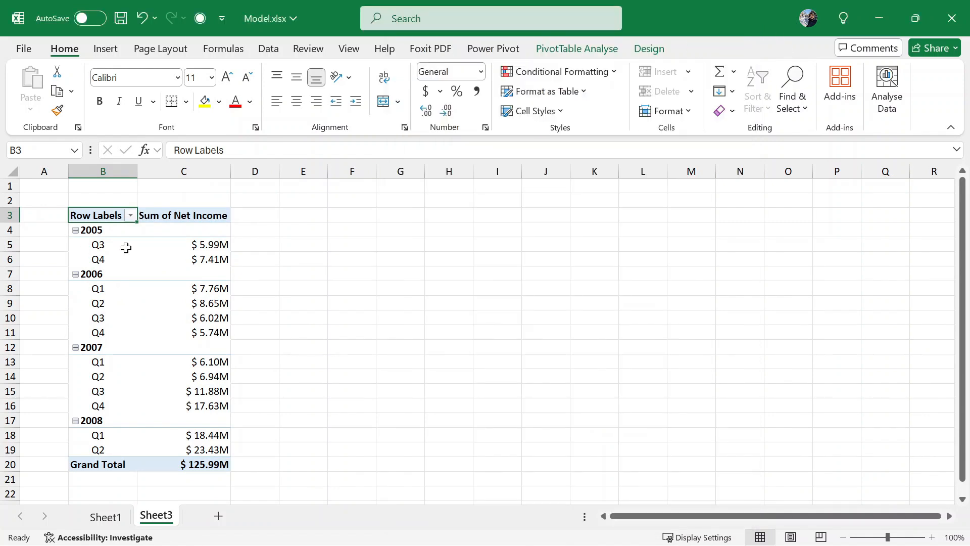
- Insert a clustered column PivotChart of Net Income by year and quarter, after previewing line charts
left_click_drag(113, 232, 212, 445)
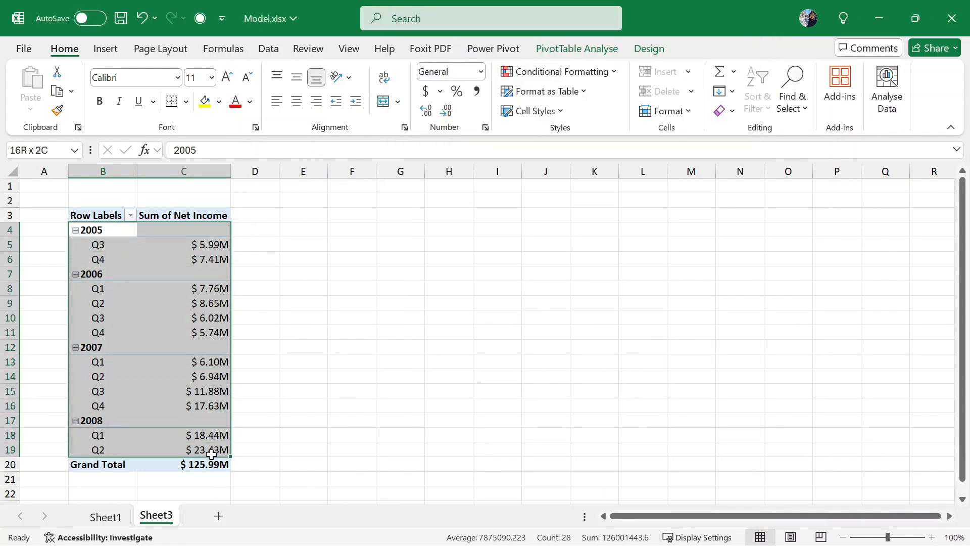
left_click(270, 49)
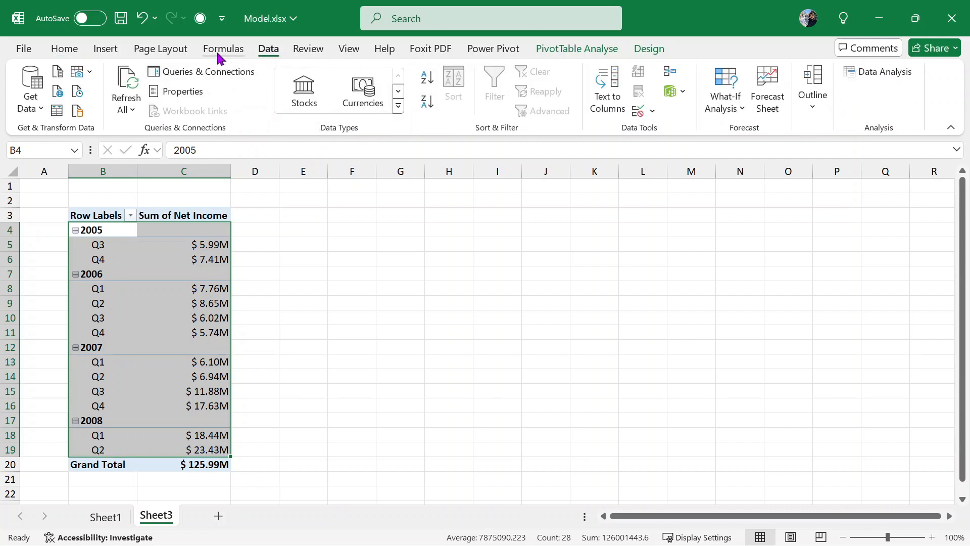
left_click(105, 50)
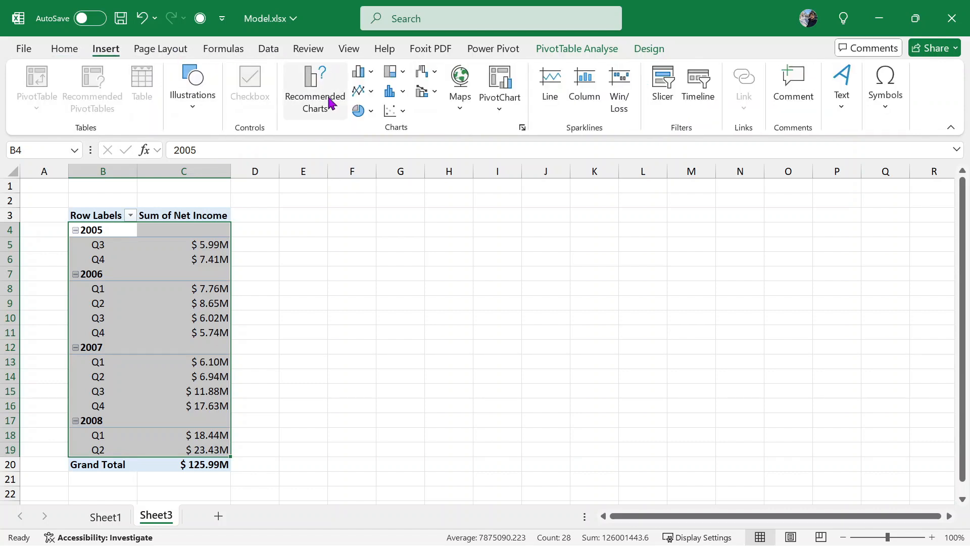
left_click(323, 103)
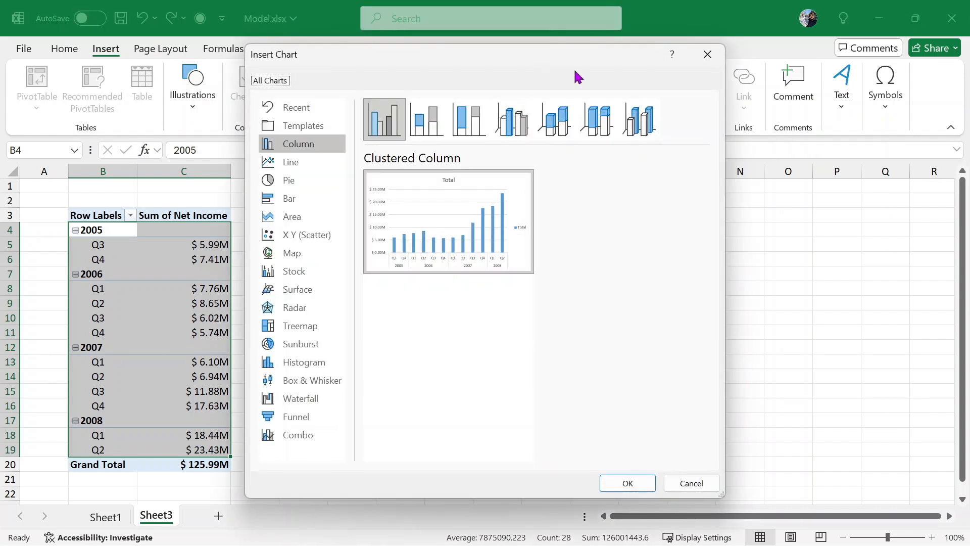
left_click_drag(576, 71, 759, 71)
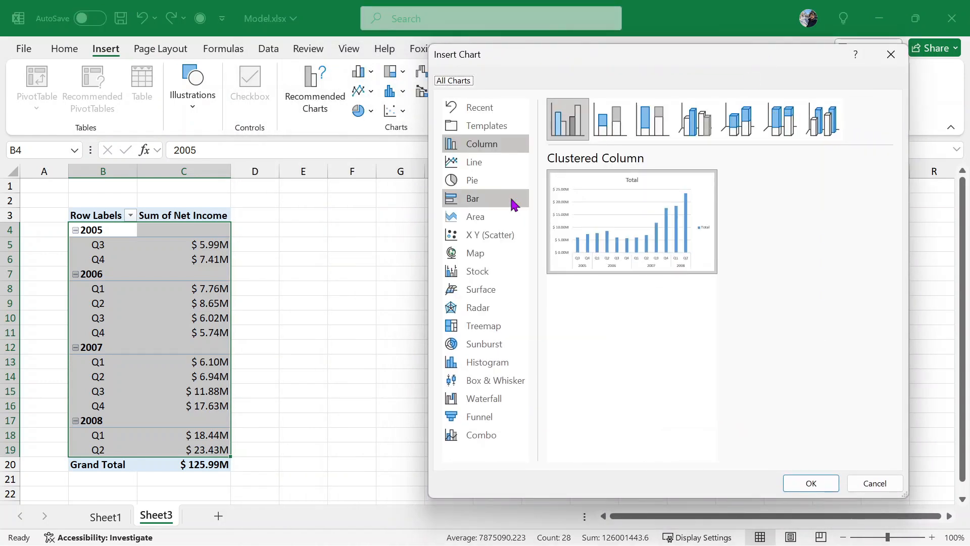
mouse_move(659, 235)
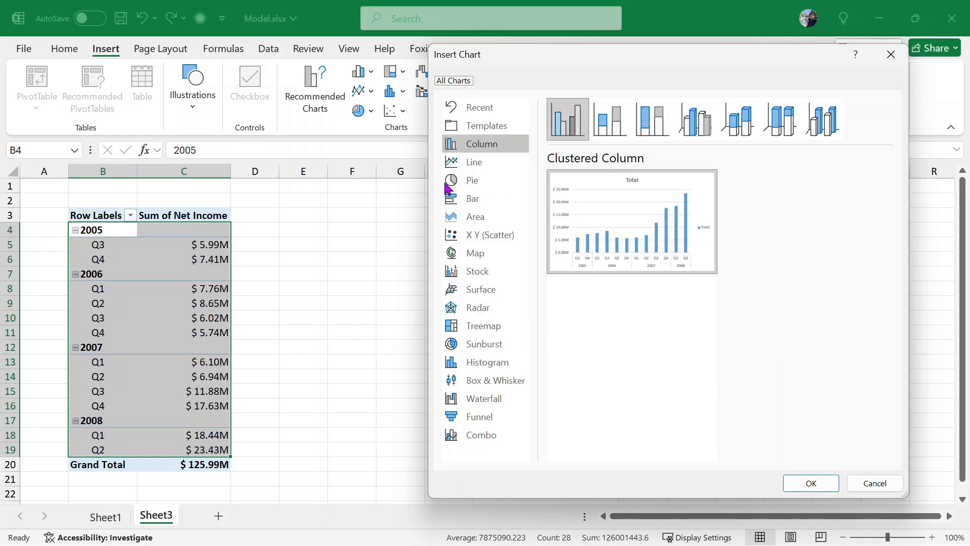
left_click(468, 162)
left_click(720, 131)
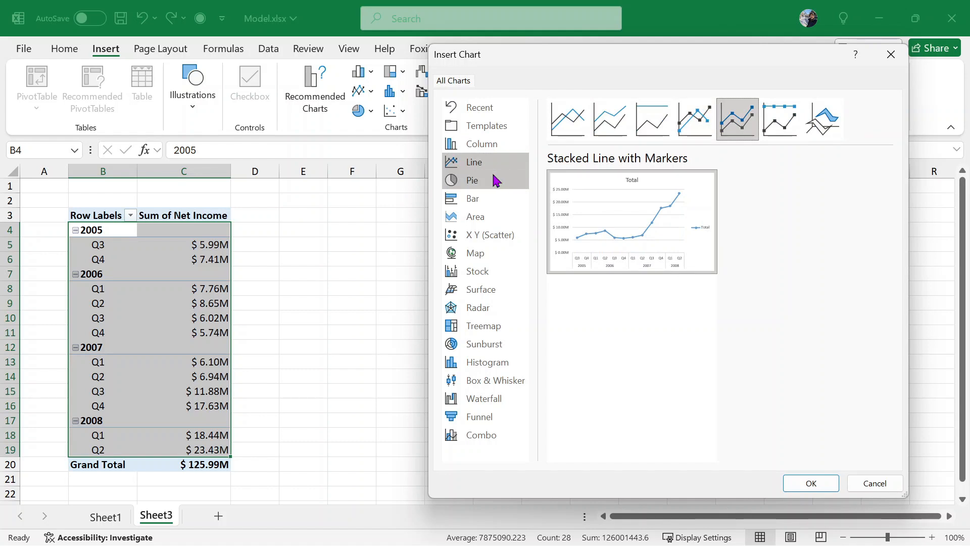
left_click(490, 144)
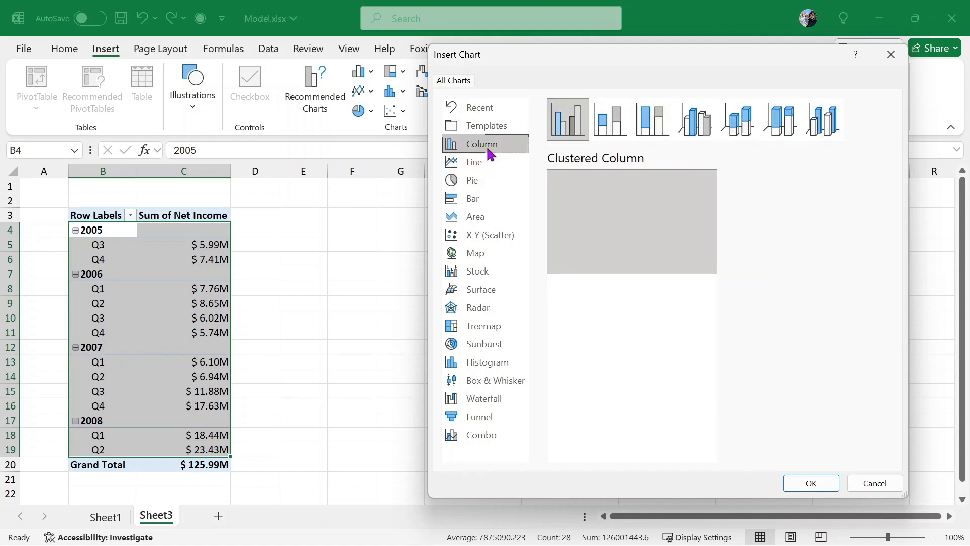
left_click(807, 485)
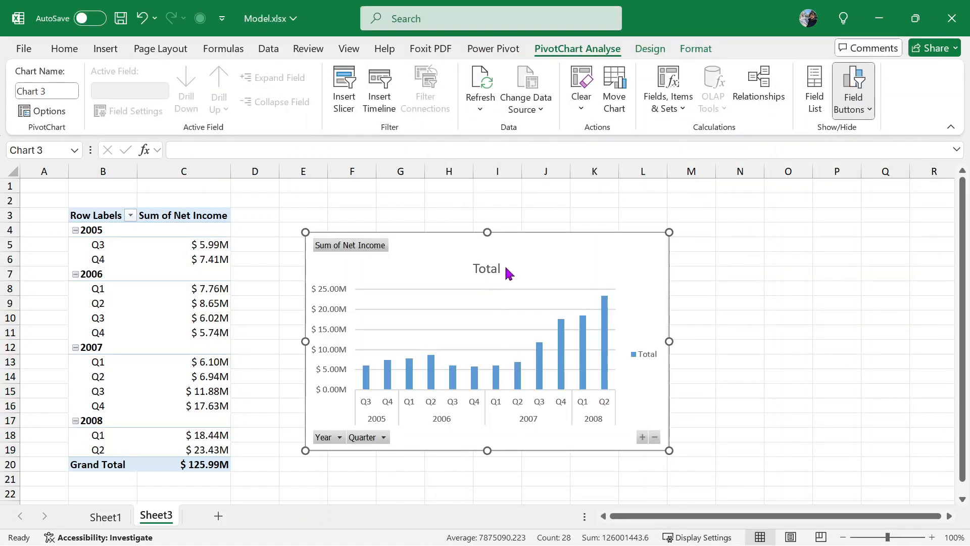
- Move the column chart beside the pivot table and enlarge it
left_click_drag(560, 242, 599, 248)
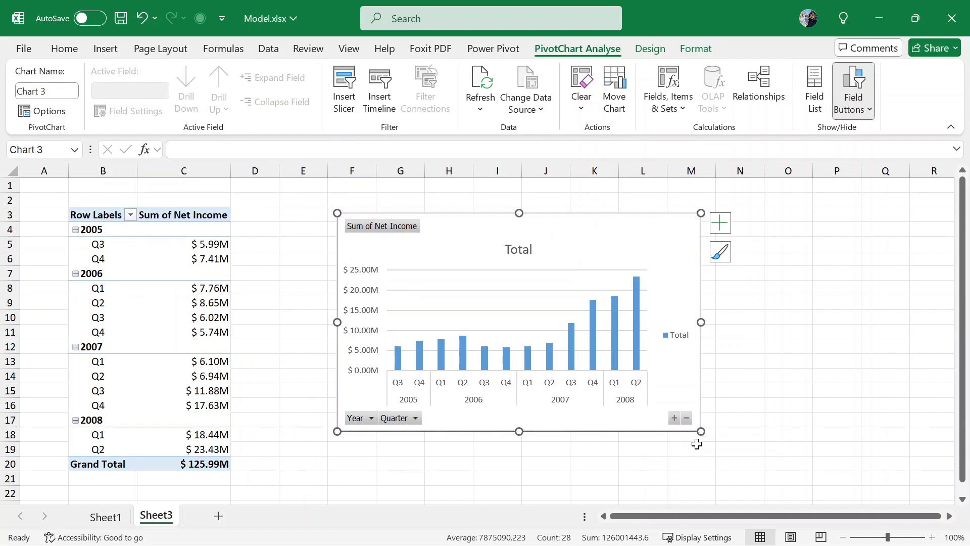
left_click_drag(699, 432, 848, 497)
left_click(309, 314)
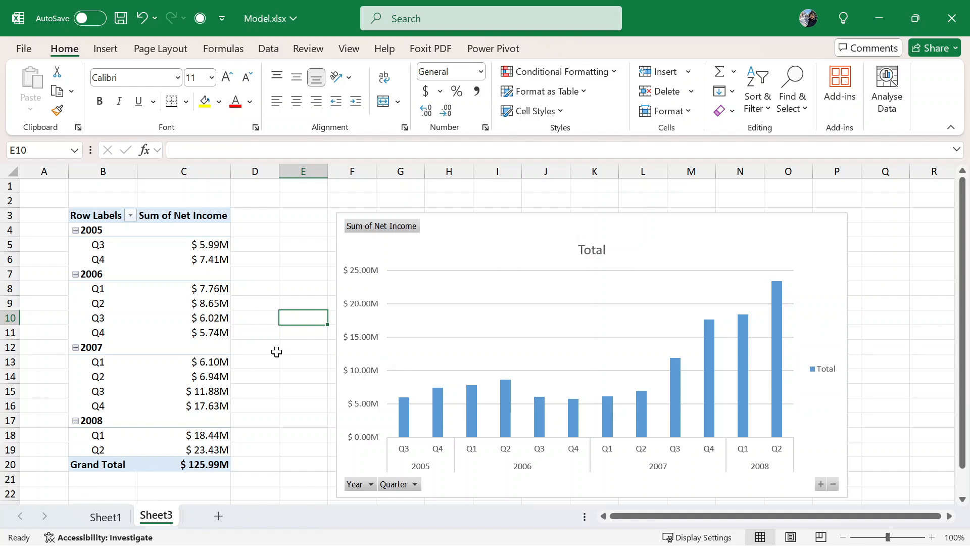
- Insert a second data-model PivotTable at cell B26
scroll(276, 351, "down", 6)
left_click(72, 260)
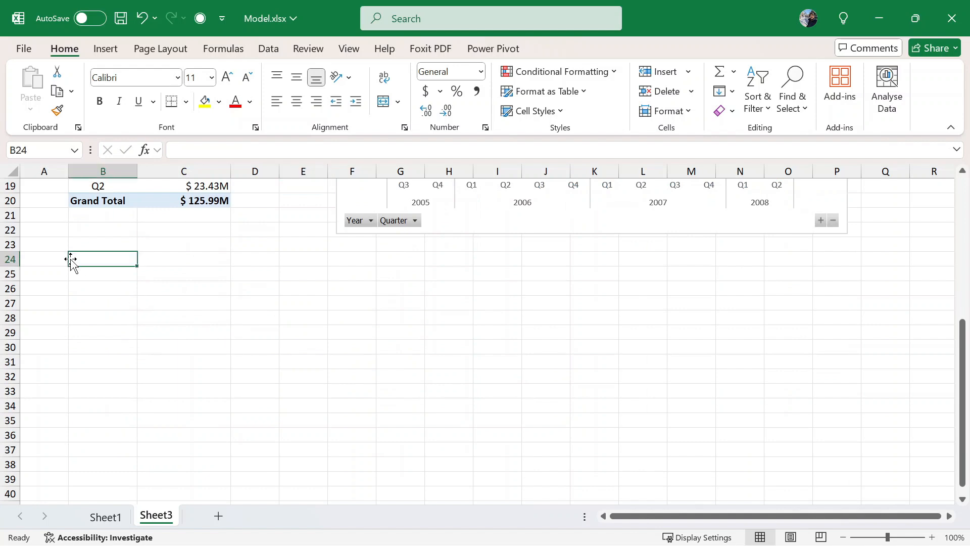
left_click(109, 290)
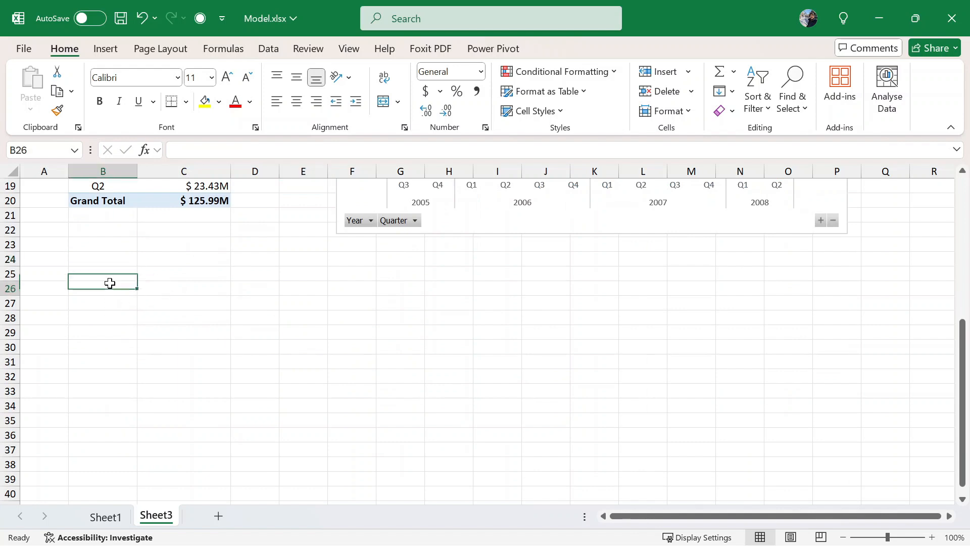
left_click(103, 48)
left_click(48, 106)
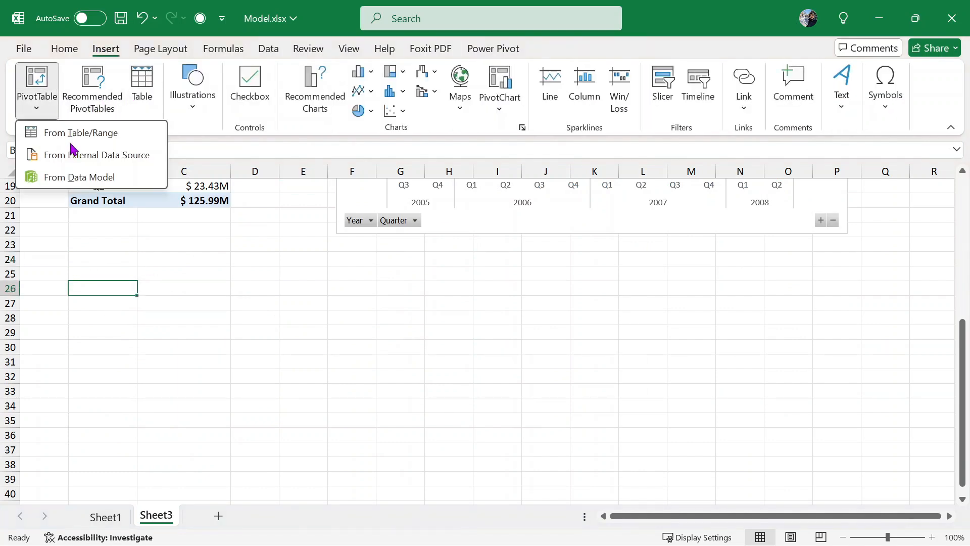
left_click(122, 183)
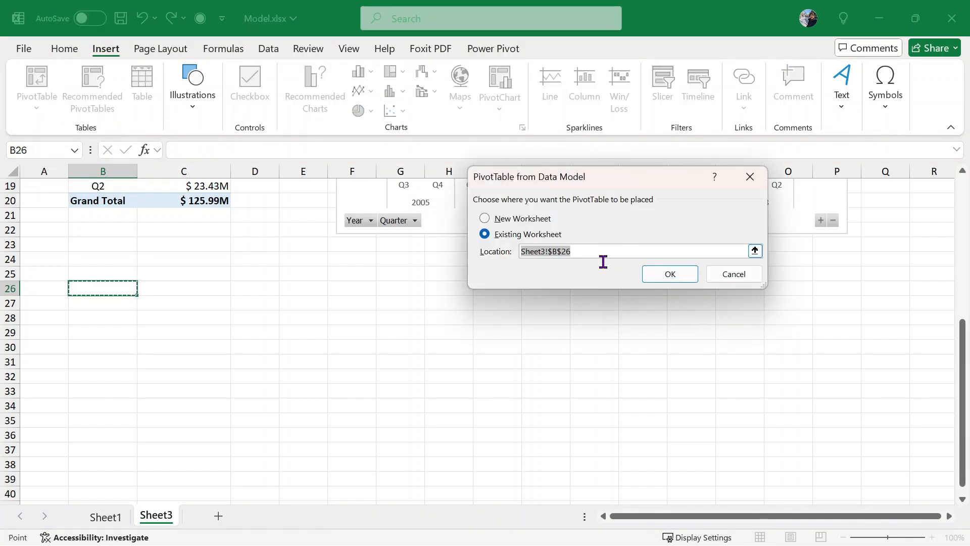
left_click(685, 275)
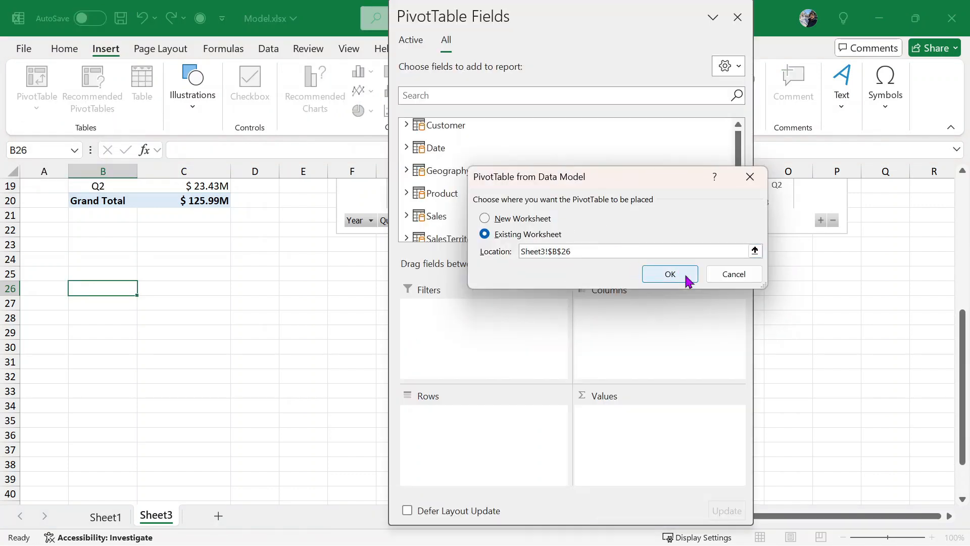
- Add NosOfTnx and TotalNosProductsOrdered as values, grouped by Year and Quarter
scroll(596, 202, "down", 1)
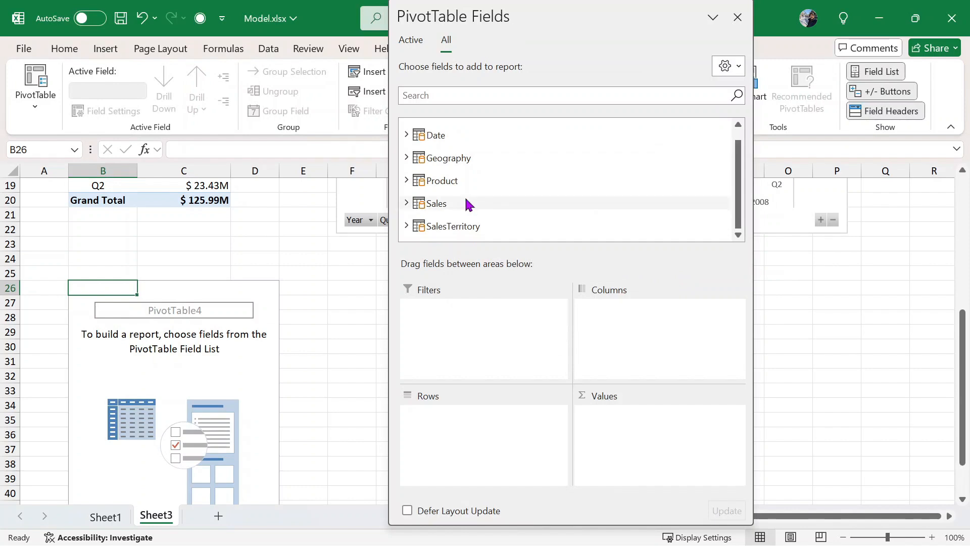
left_click(553, 204)
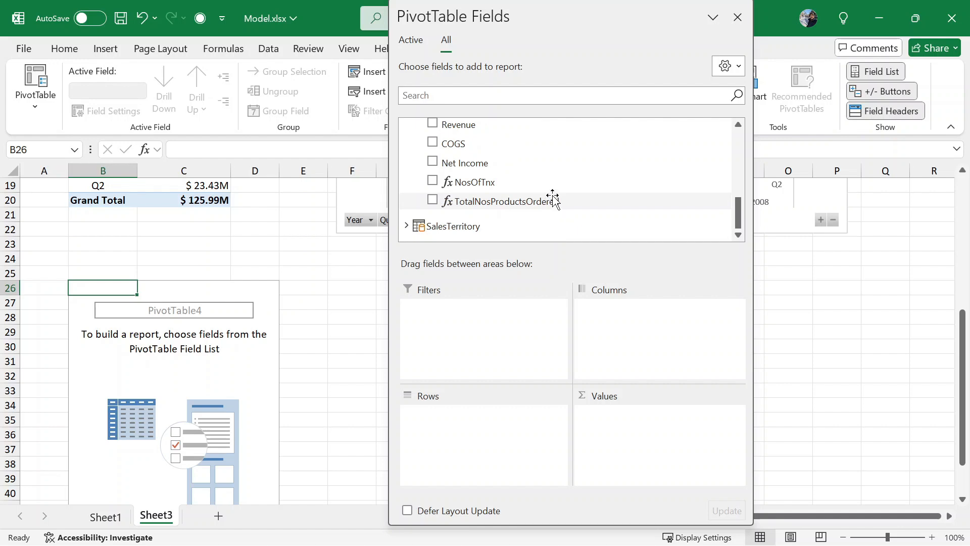
left_click_drag(521, 186, 677, 439)
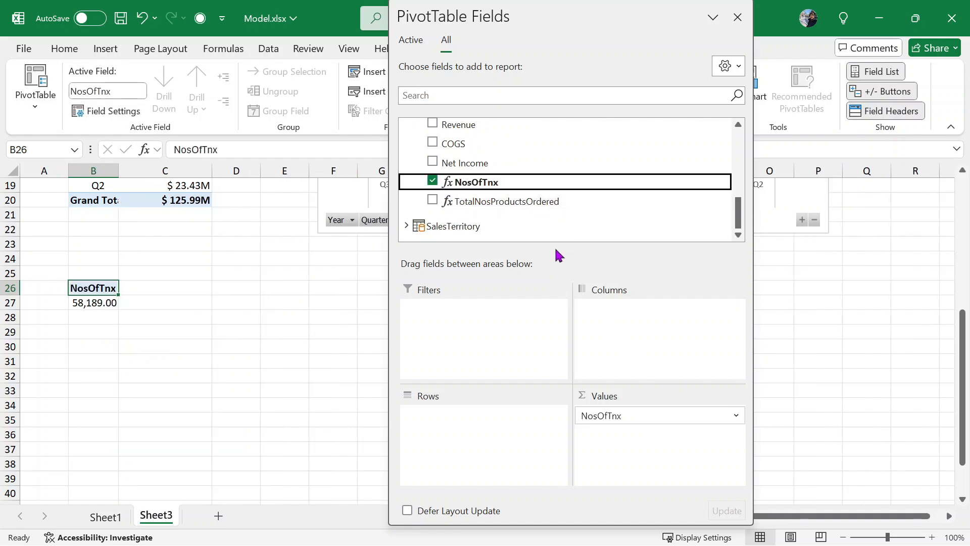
left_click_drag(540, 202, 635, 444)
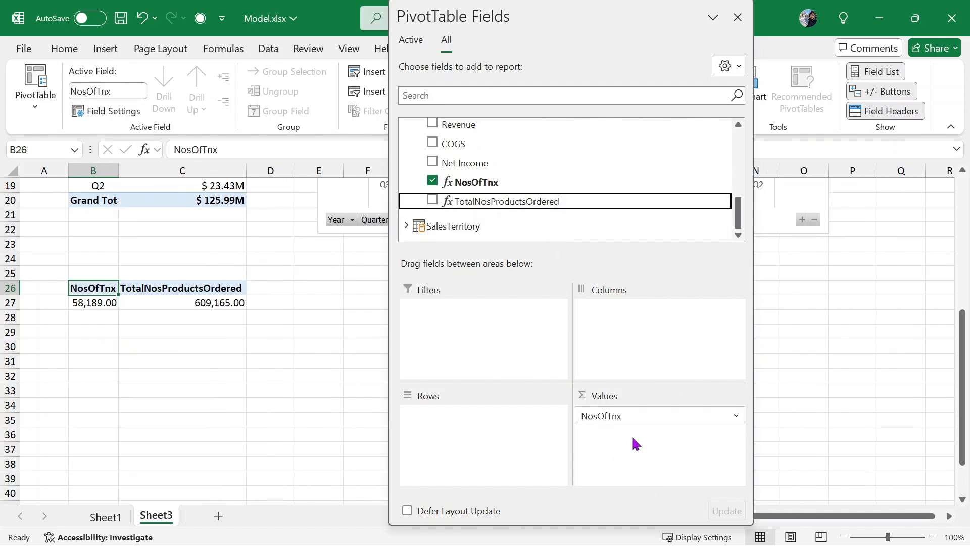
scroll(515, 161, "up", 10)
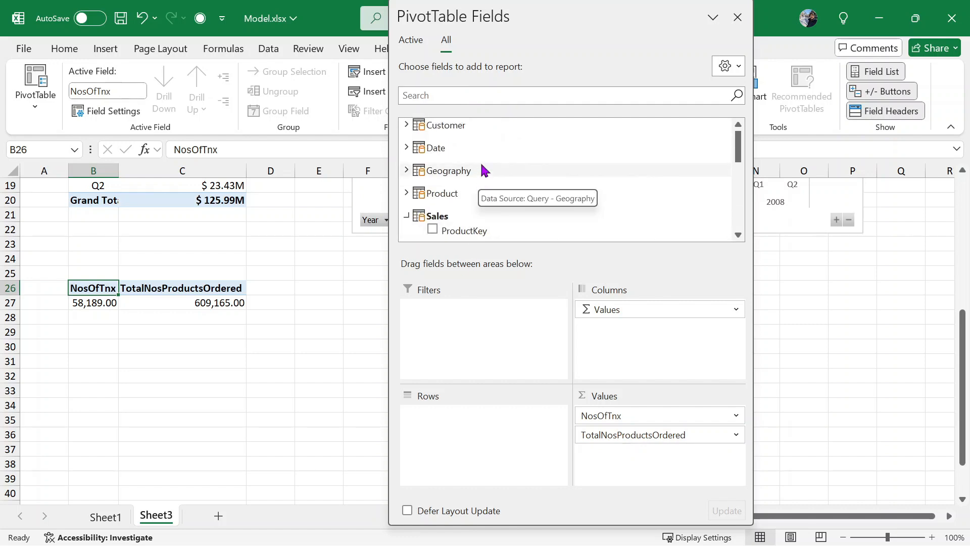
left_click(409, 147)
left_click_drag(505, 184, 475, 412)
left_click_drag(448, 202, 455, 442)
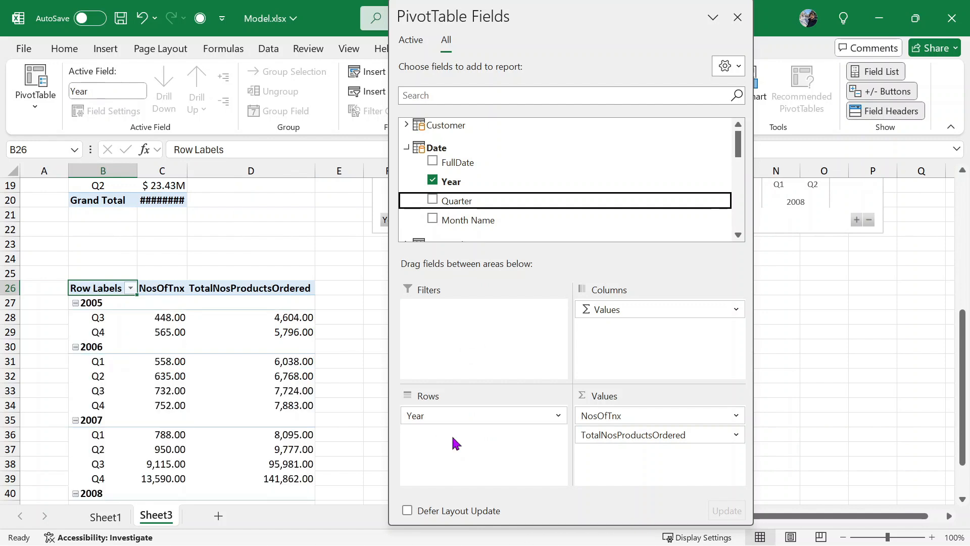
left_click(736, 18)
scroll(197, 336, "down", 2)
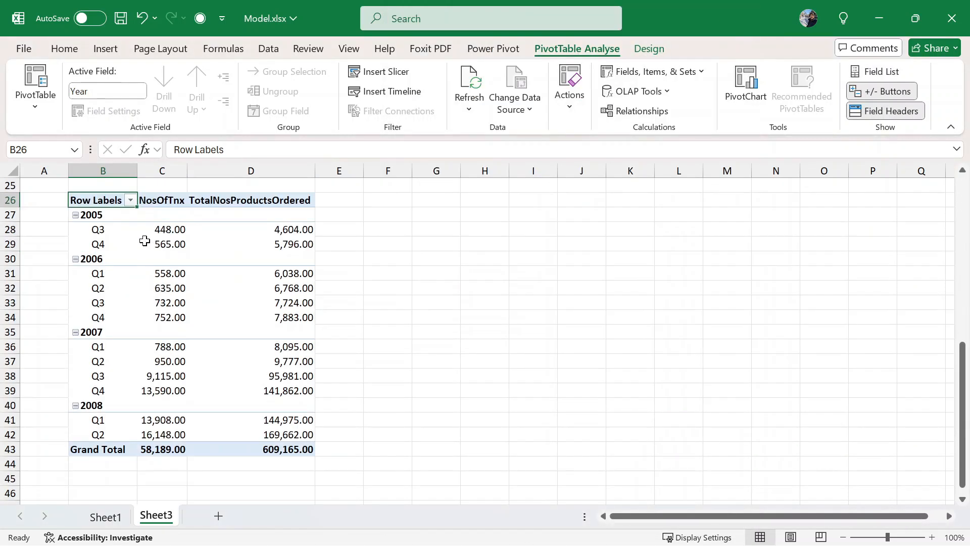
- Insert a line PivotChart from the B26 pivot table's data
left_click_drag(104, 216, 273, 434)
left_click(106, 49)
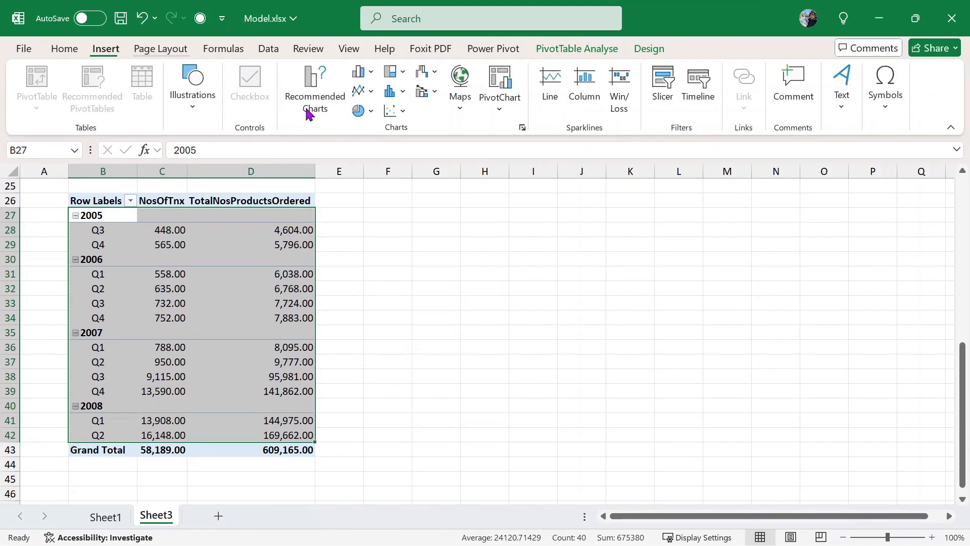
left_click(303, 98)
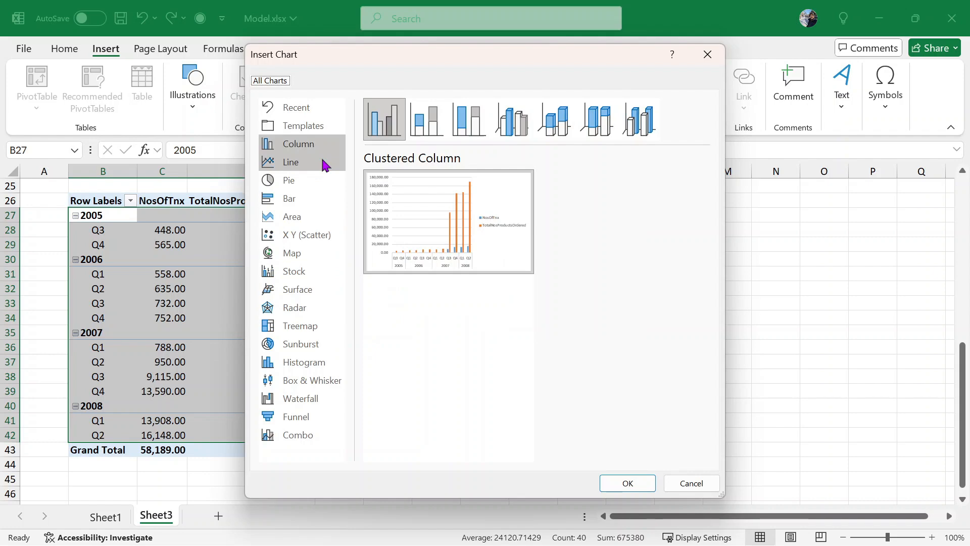
left_click(323, 162)
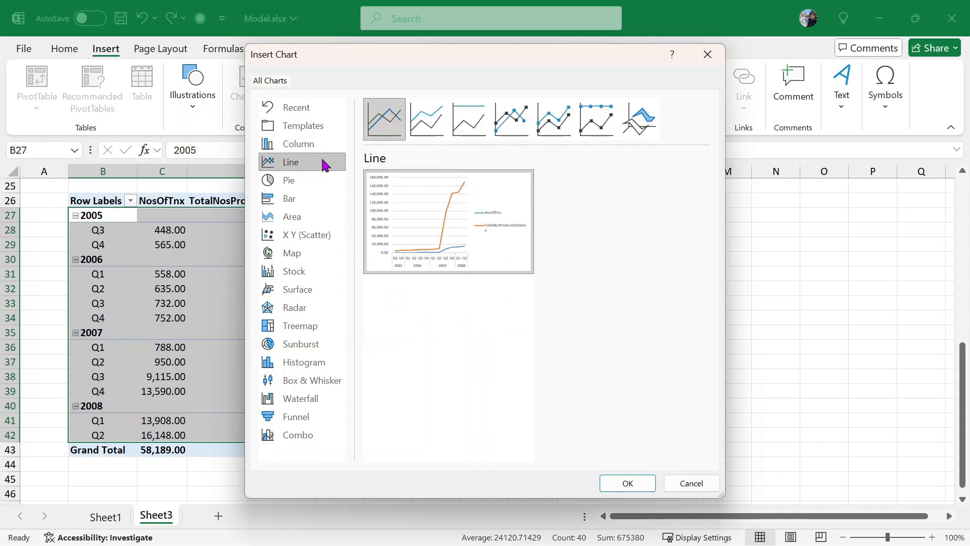
left_click(644, 486)
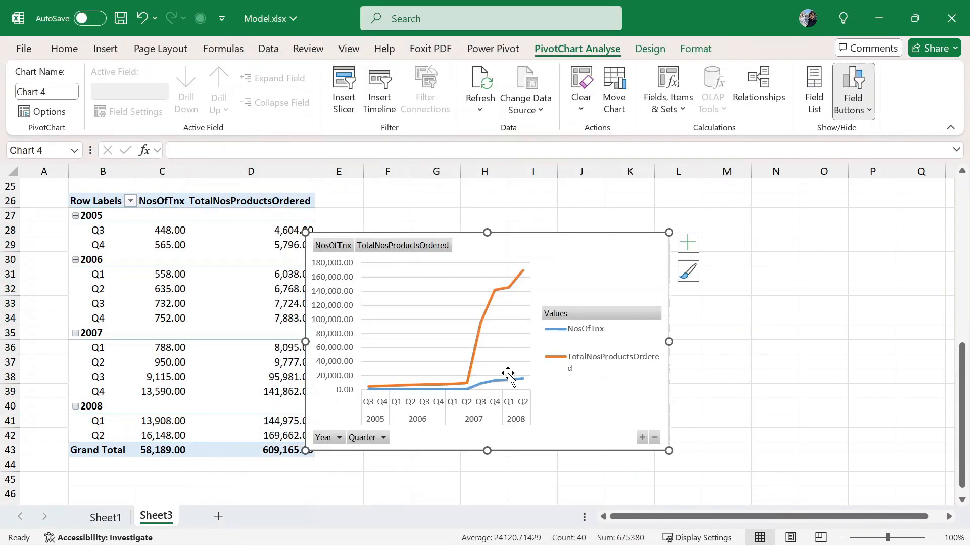
- Plot TotalNosProductsOrdered on a secondary axis and widen the chart to the right
left_click(495, 379)
right_click(497, 382)
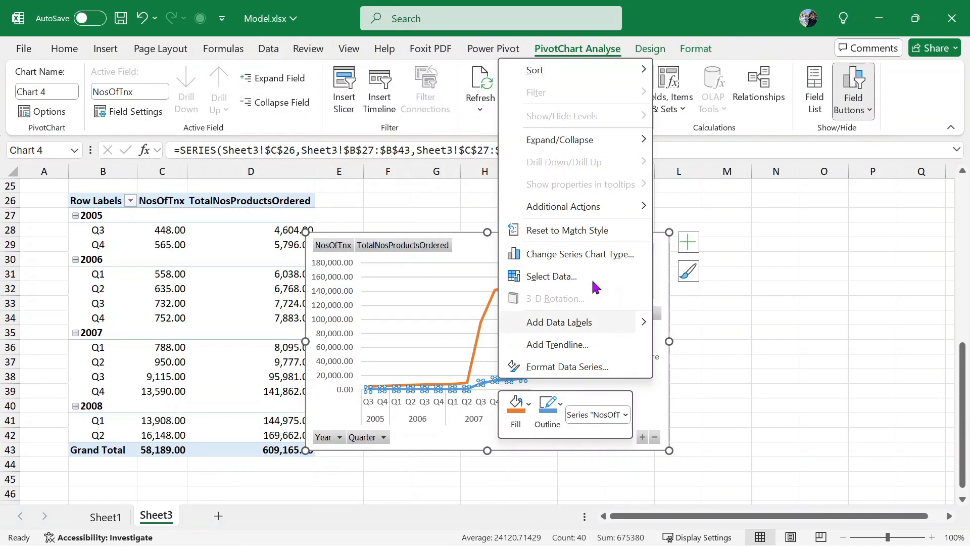
left_click(612, 253)
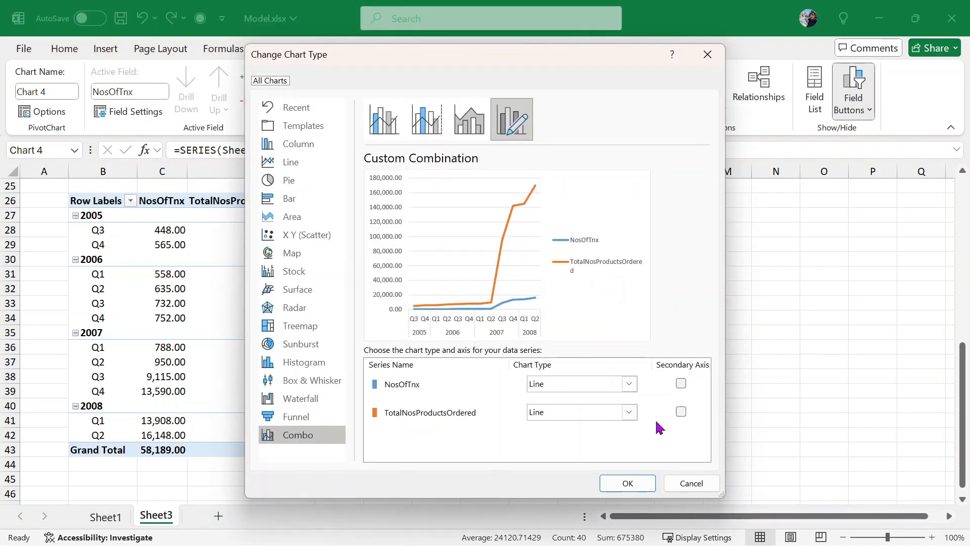
left_click(679, 419)
left_click(681, 411)
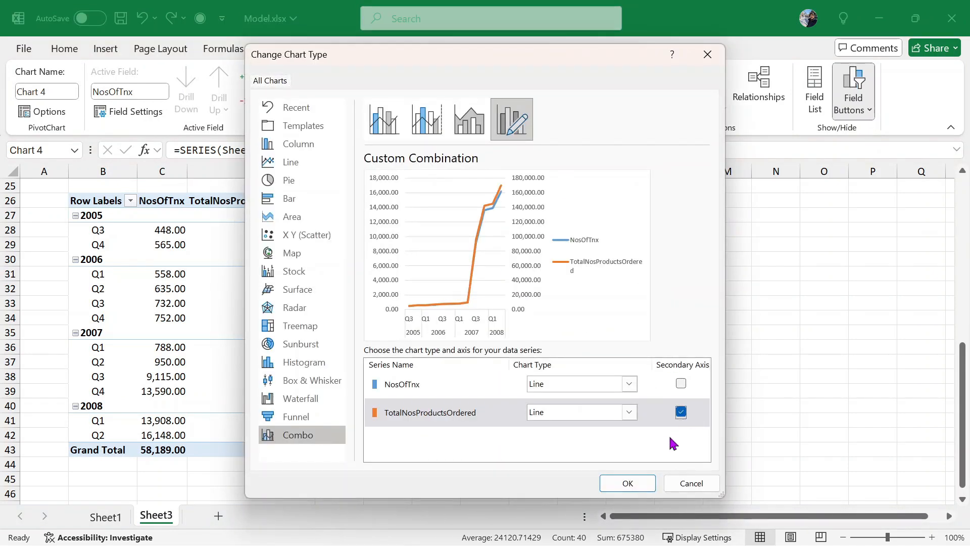
left_click(649, 483)
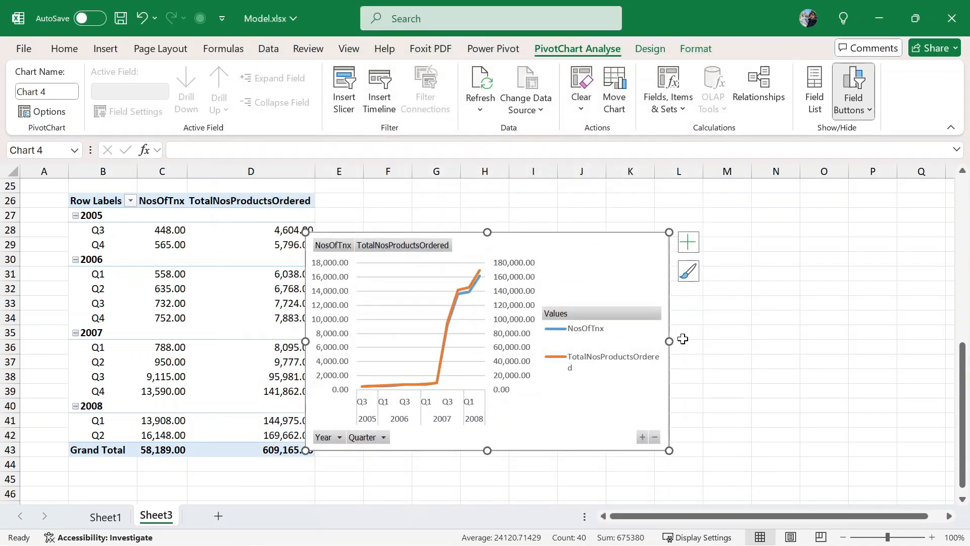
left_click_drag(668, 339, 854, 340)
- Look over the line and column PivotCharts on Sheet3
left_click(627, 367)
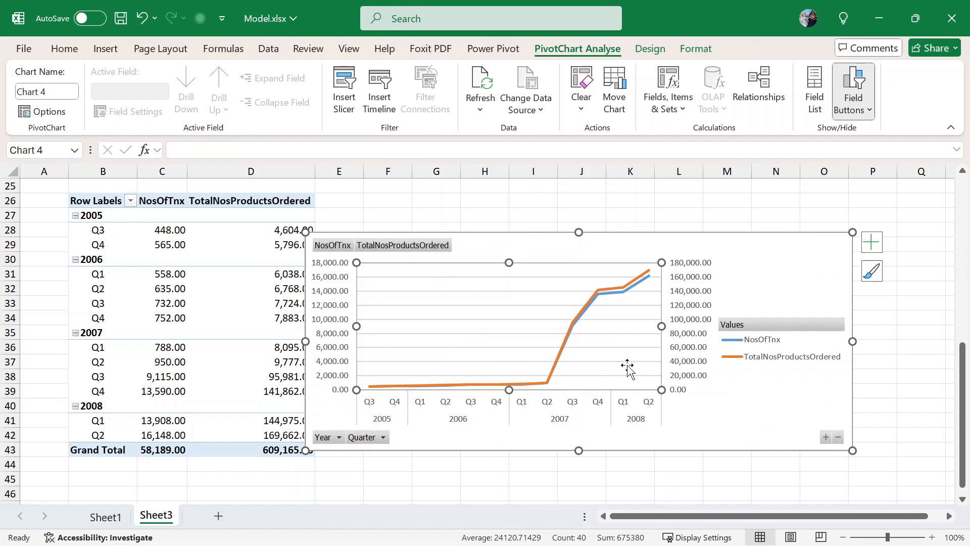
left_click(774, 422)
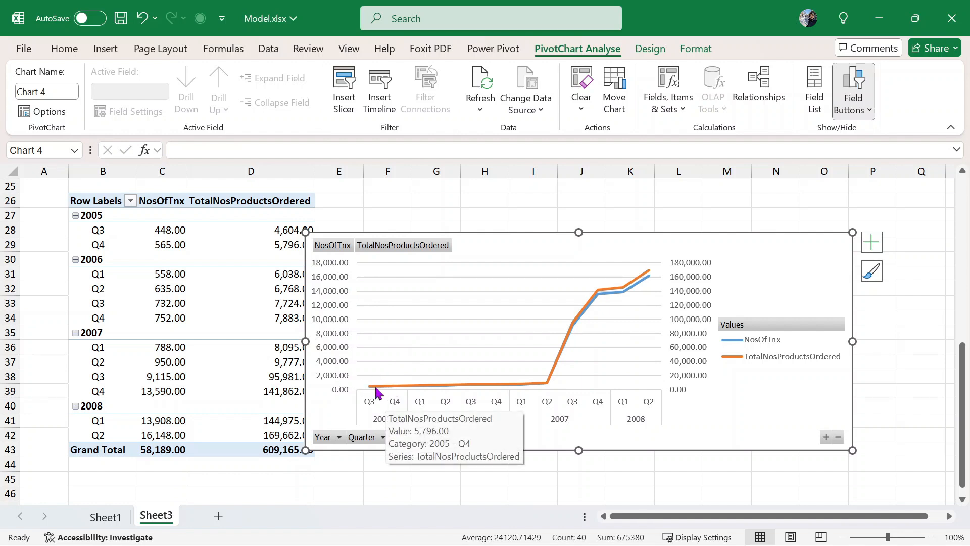
mouse_move(548, 385)
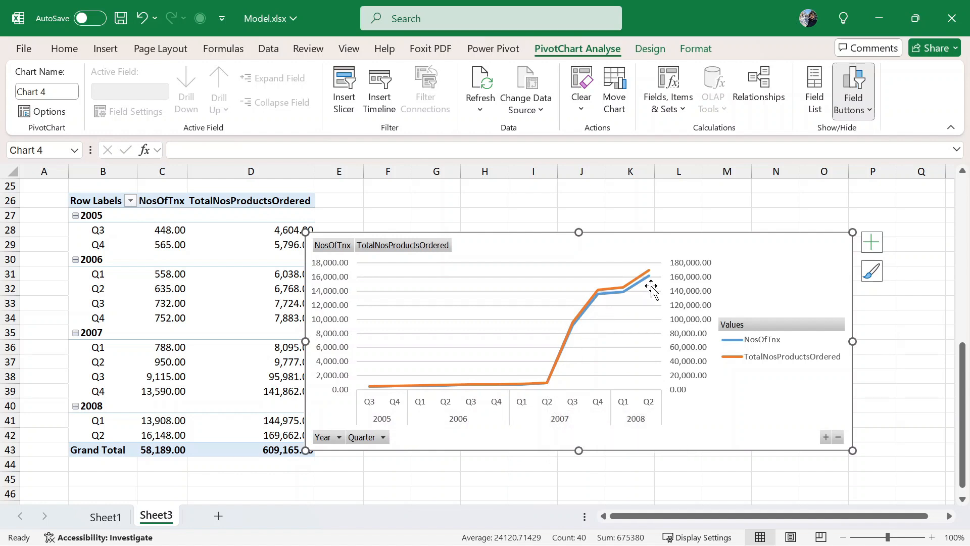
mouse_move(650, 273)
scroll(510, 284, "up", 7)
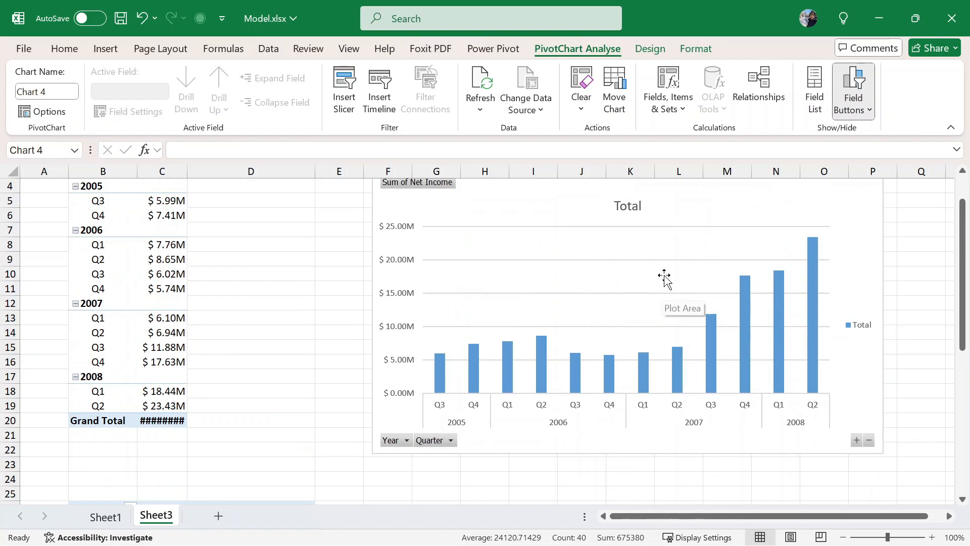
mouse_move(443, 363)
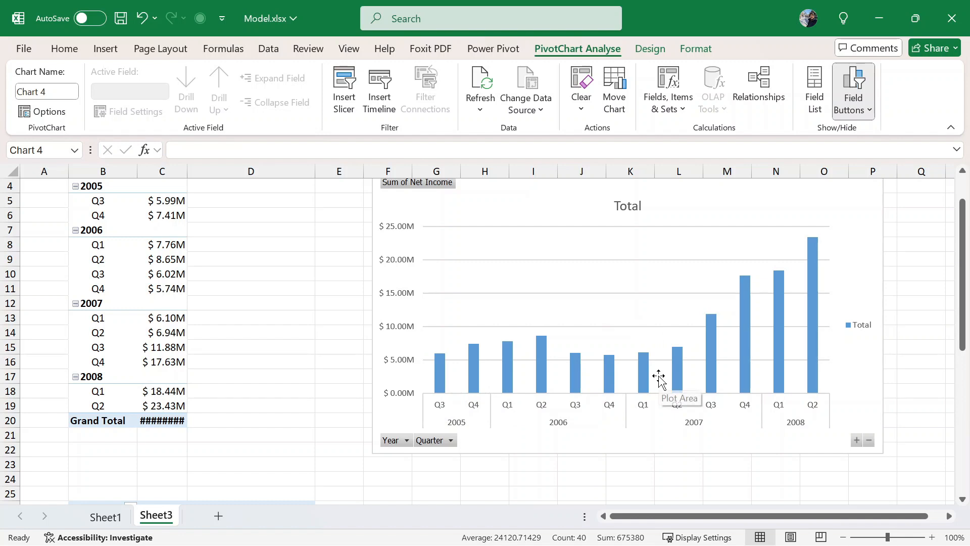
scroll(659, 360, "down", 1)
scroll(679, 341, "up", 1)
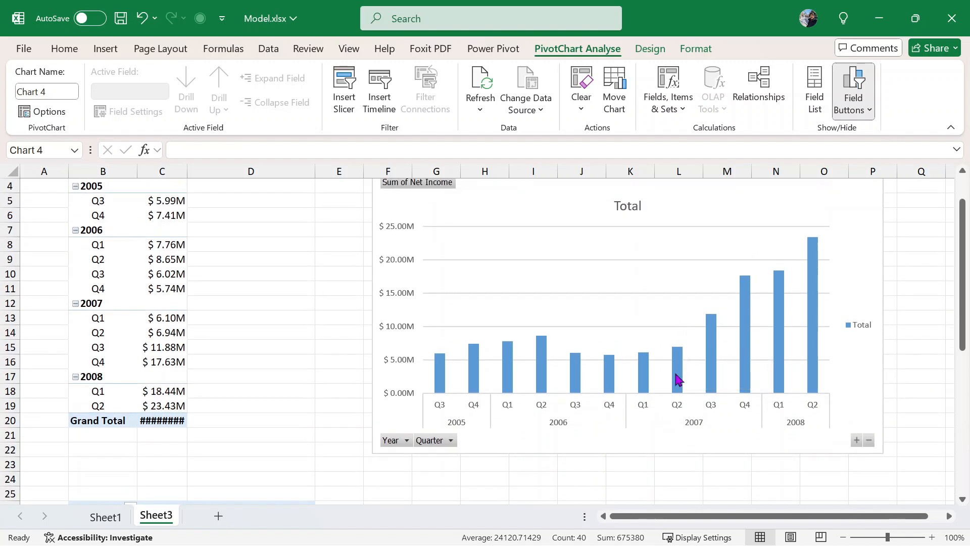
mouse_move(680, 358)
mouse_move(818, 246)
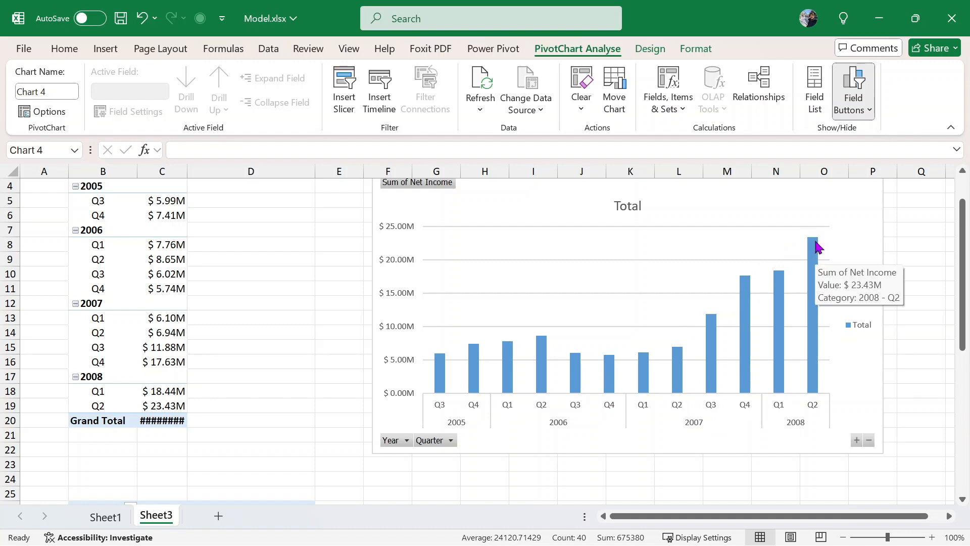
scroll(665, 369, "down", 4)
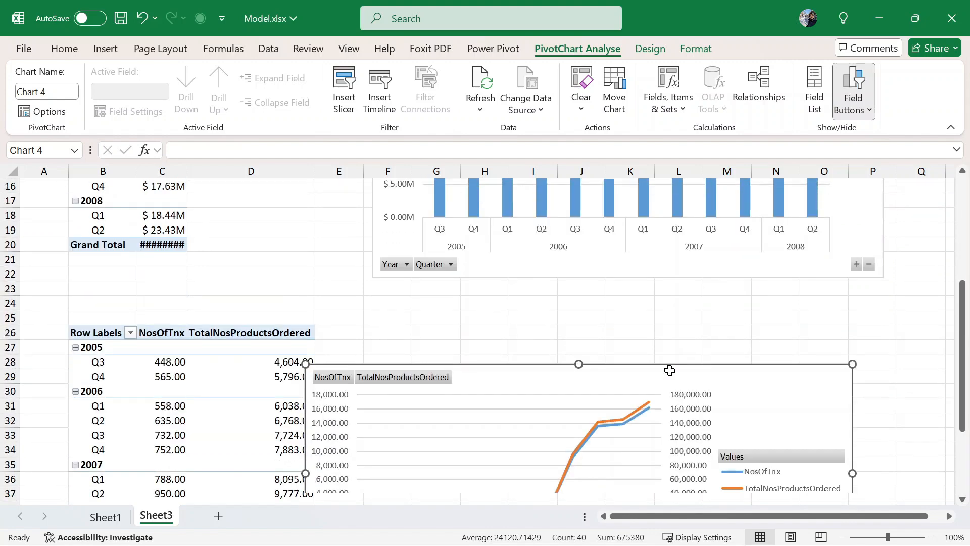
scroll(669, 370, "down", 2)
- Arrange the line and column charts side by side, making the line chart narrower and taller
left_click_drag(498, 303, 182, 201)
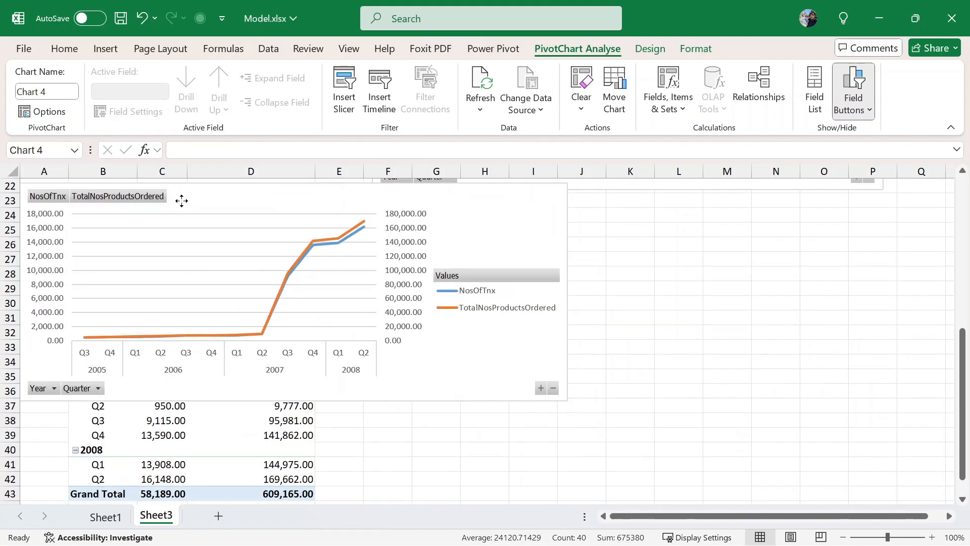
scroll(446, 281, "up", 7)
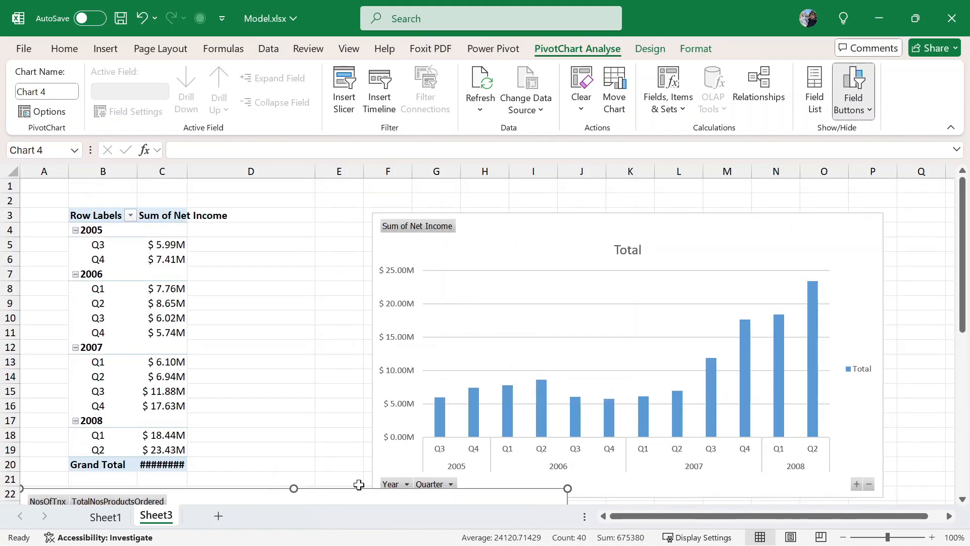
left_click_drag(348, 497, 387, 208)
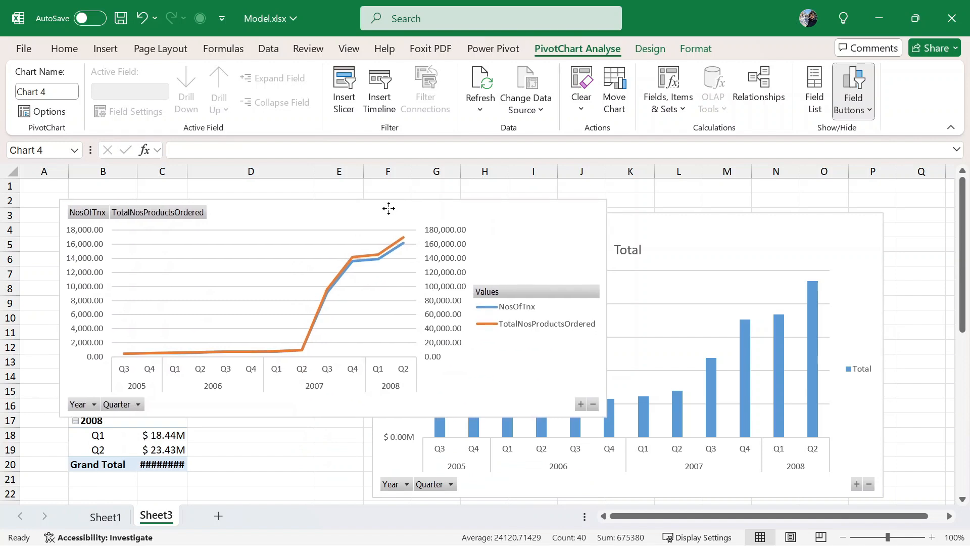
left_click_drag(709, 242, 861, 193)
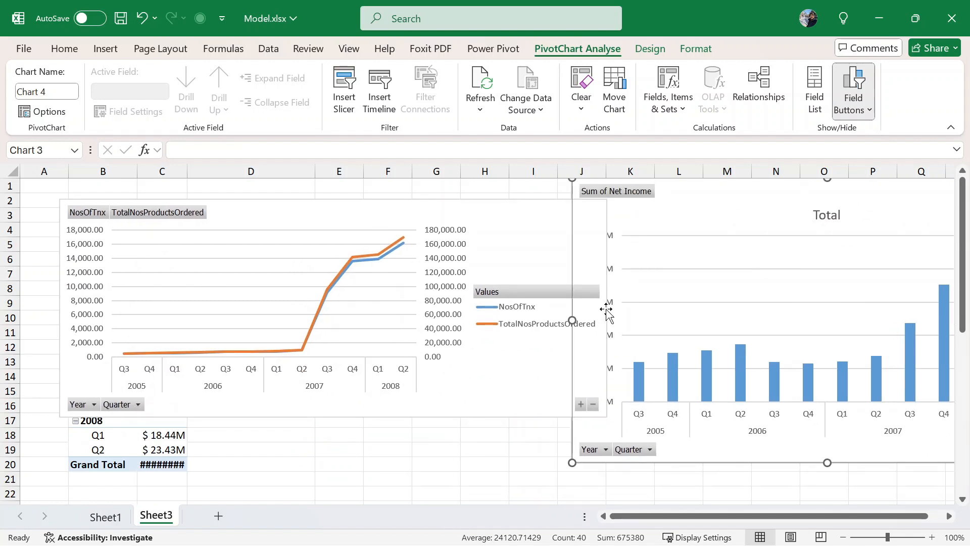
left_click_drag(555, 365, 566, 352)
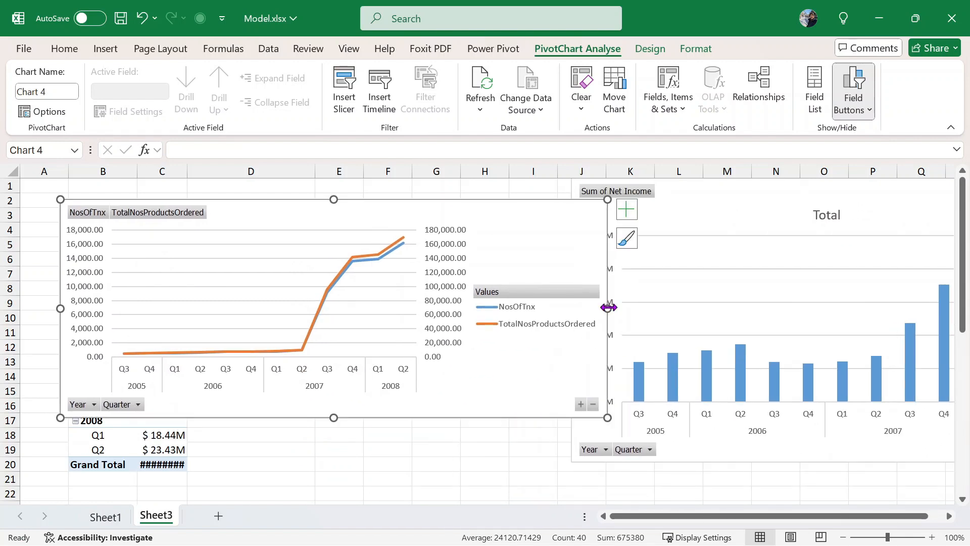
left_click_drag(607, 308, 484, 308)
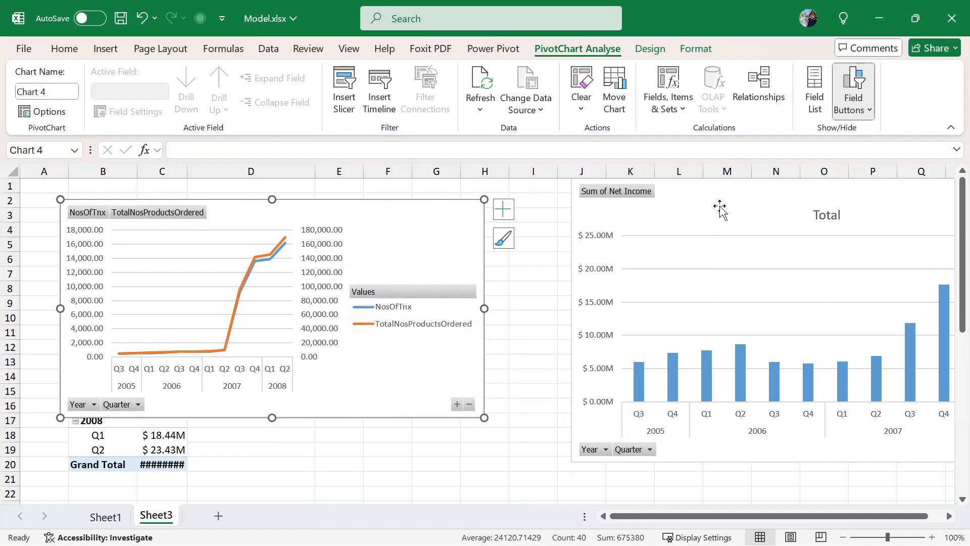
left_click_drag(719, 210, 645, 211)
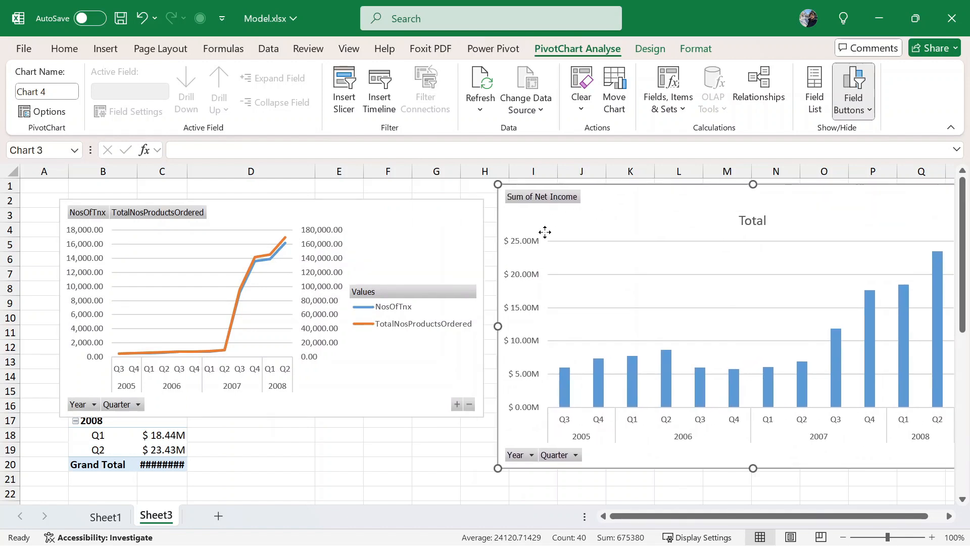
left_click_drag(421, 216, 429, 198)
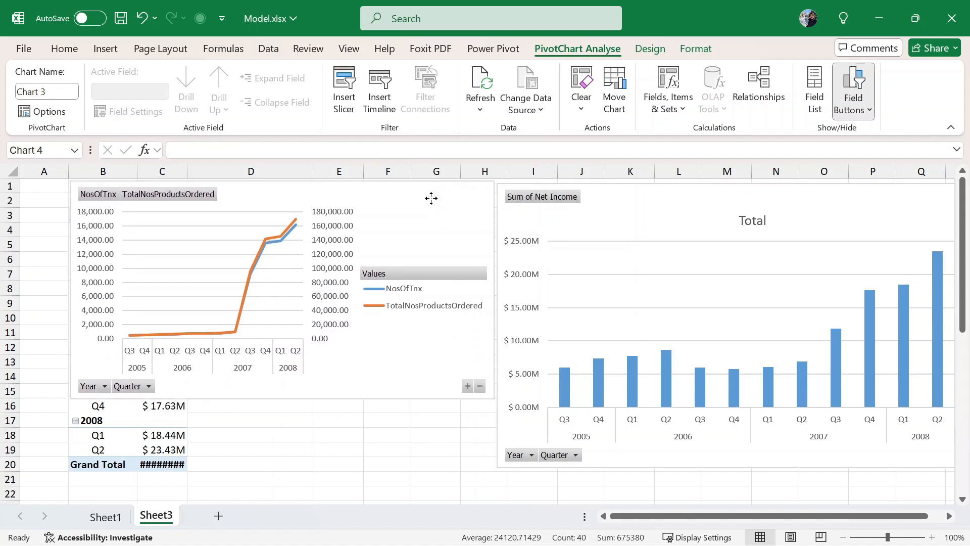
left_click_drag(280, 397, 301, 480)
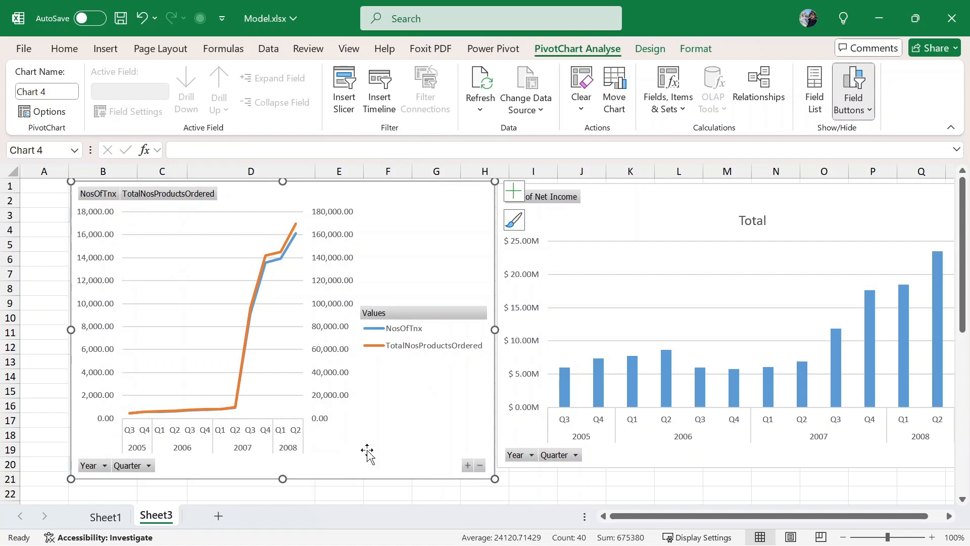
- Add a new empty worksheet, Sheet4
left_click(90, 389)
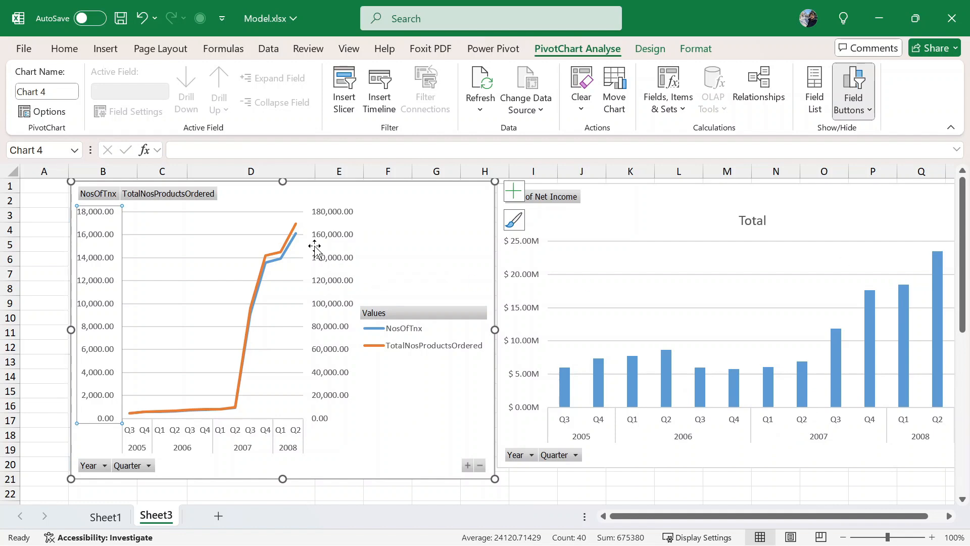
mouse_move(294, 232)
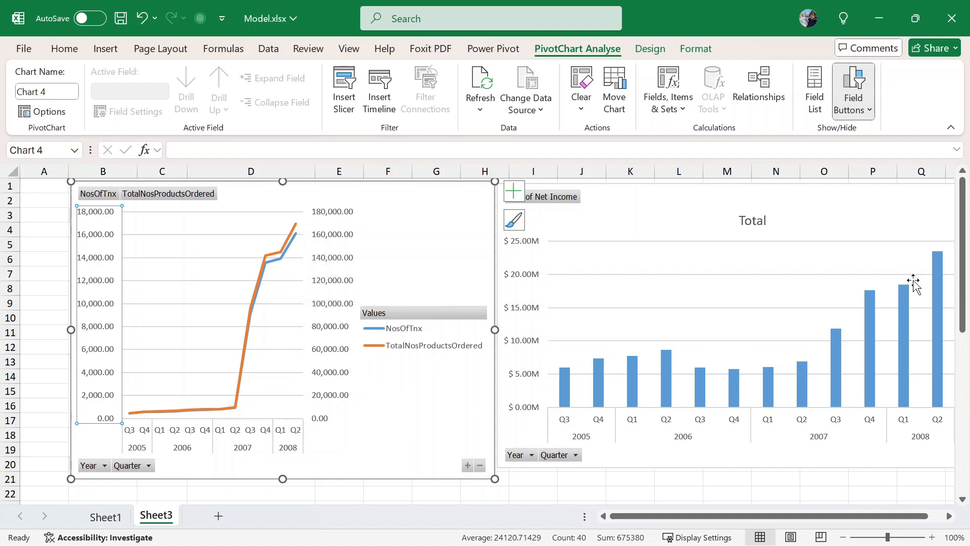
mouse_move(937, 262)
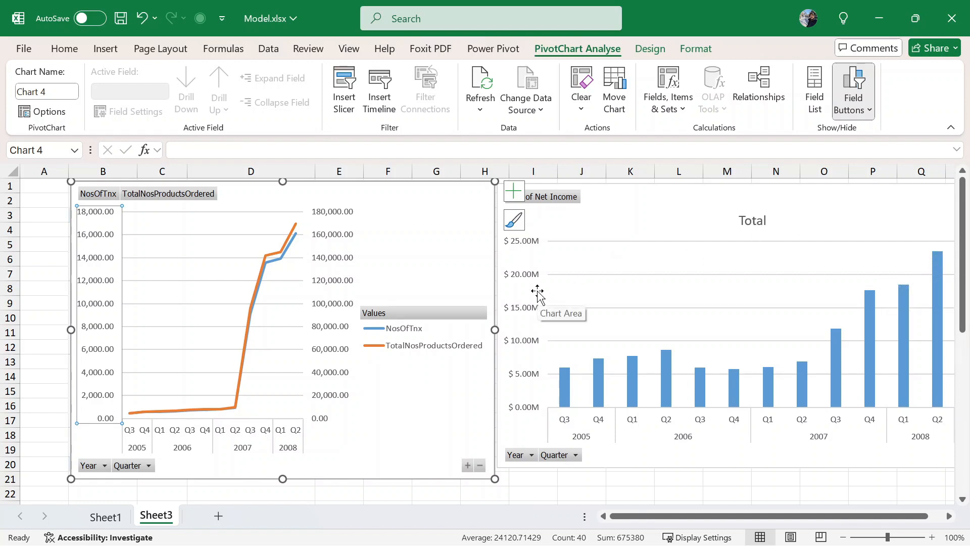
scroll(537, 299, "down", 1)
scroll(492, 412, "up", 1)
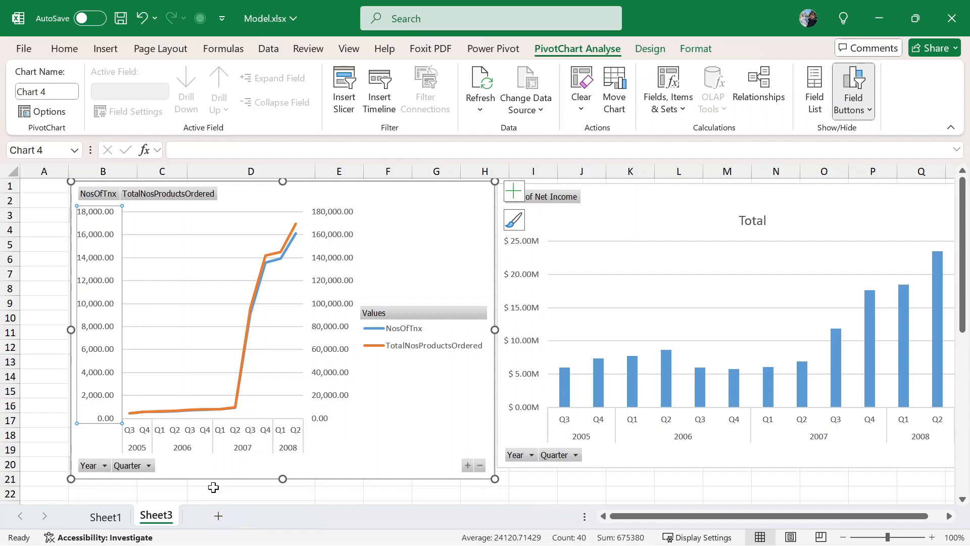
left_click(219, 515)
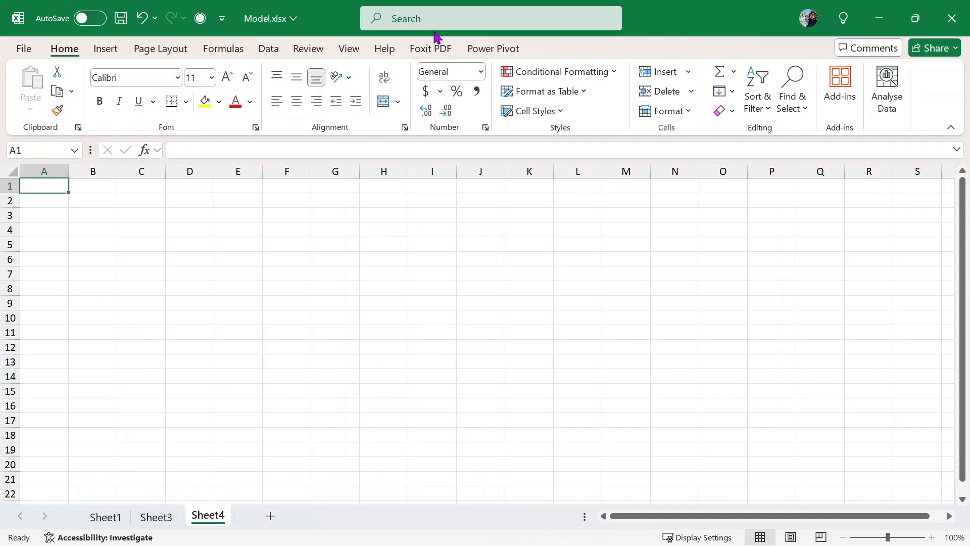
left_click(260, 52)
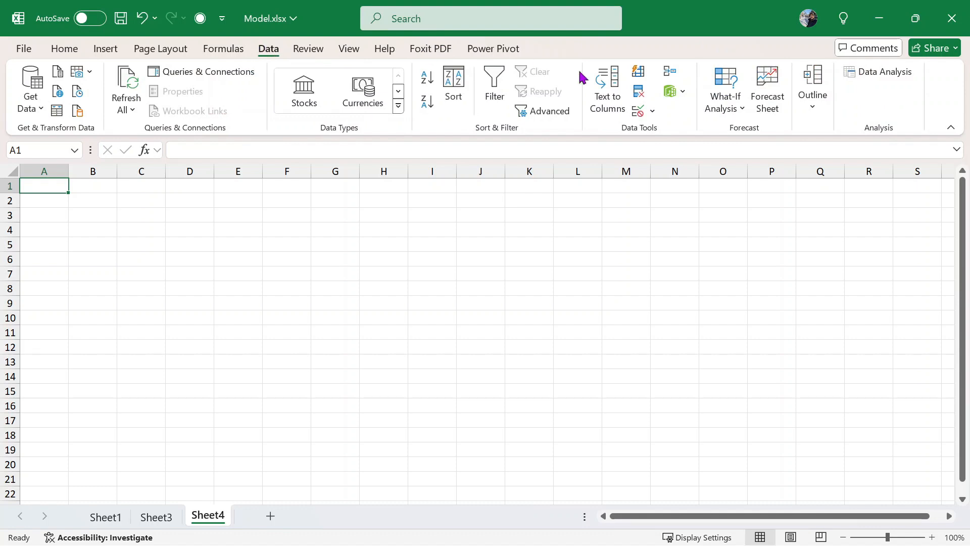
left_click(676, 95)
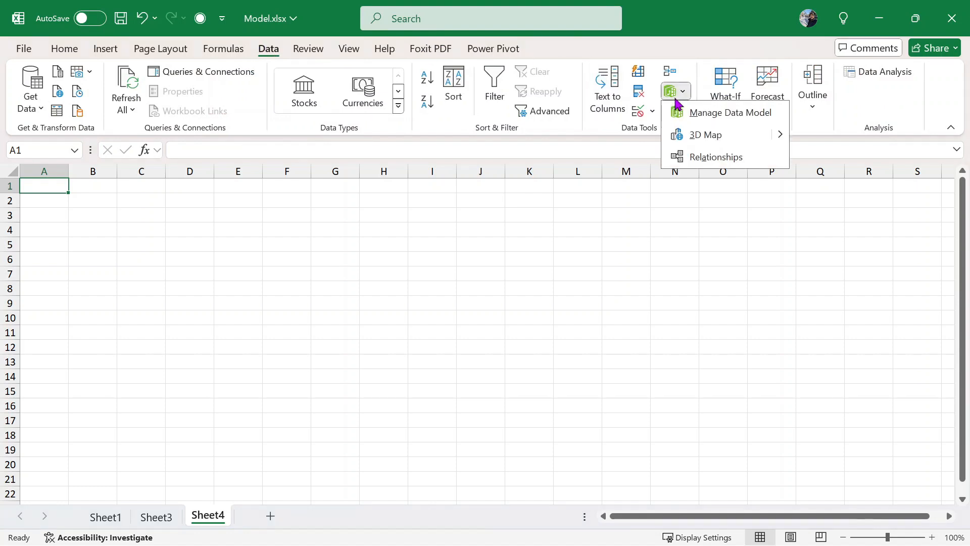
left_click(759, 123)
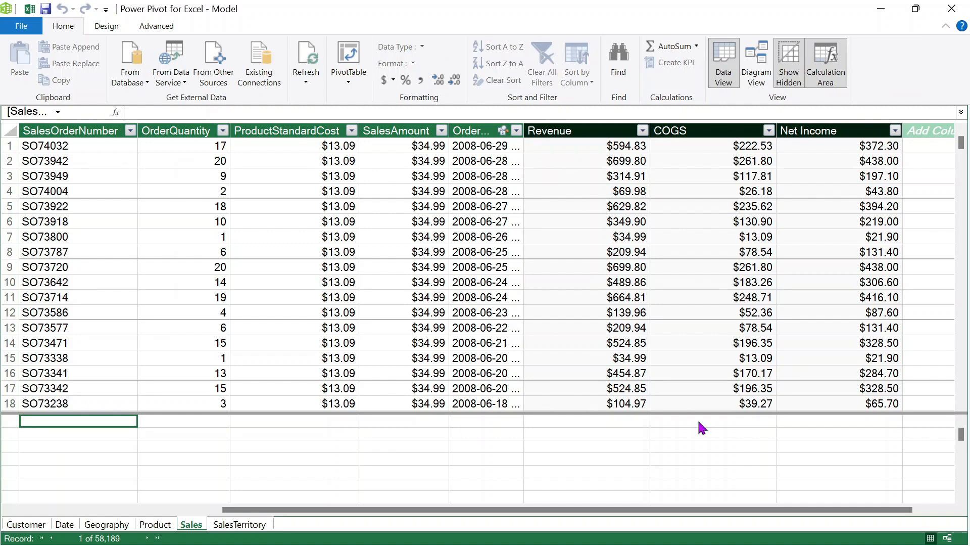
scroll(733, 510, "left", 5)
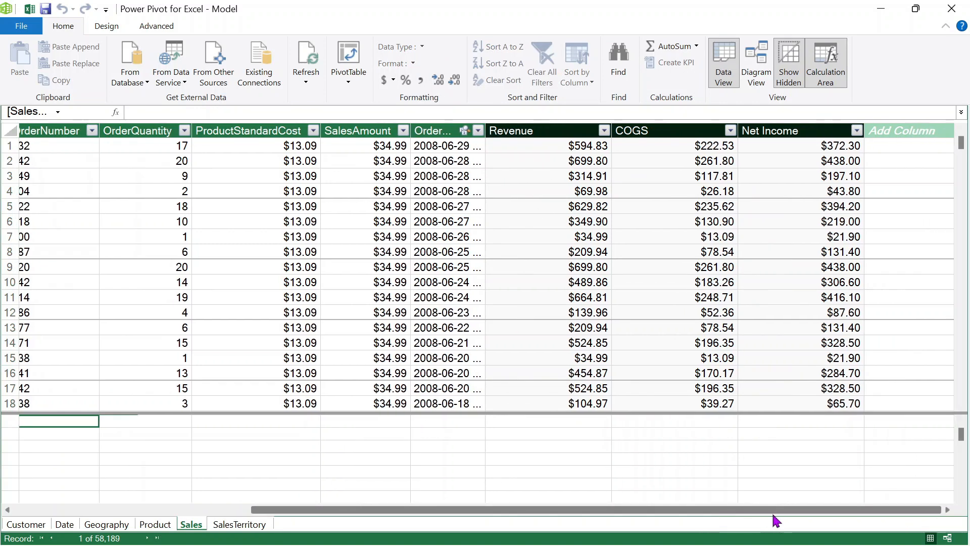
left_click(469, 160)
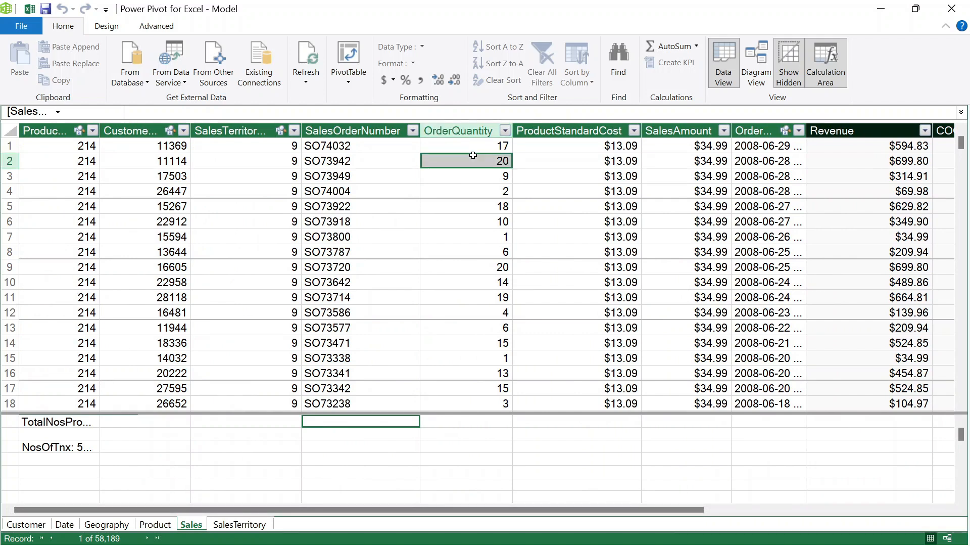
left_click(568, 160)
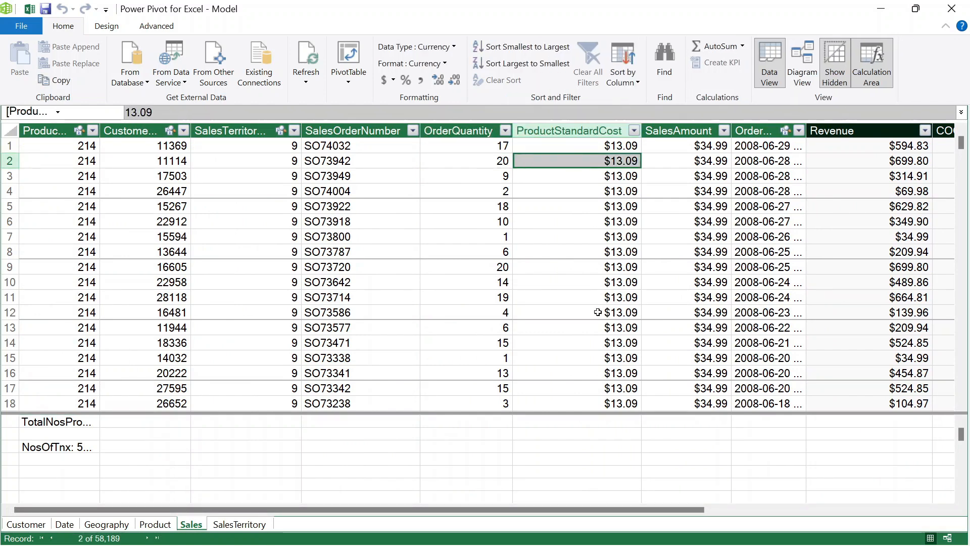
scroll(598, 312, "down", 1)
scroll(597, 312, "up", 1)
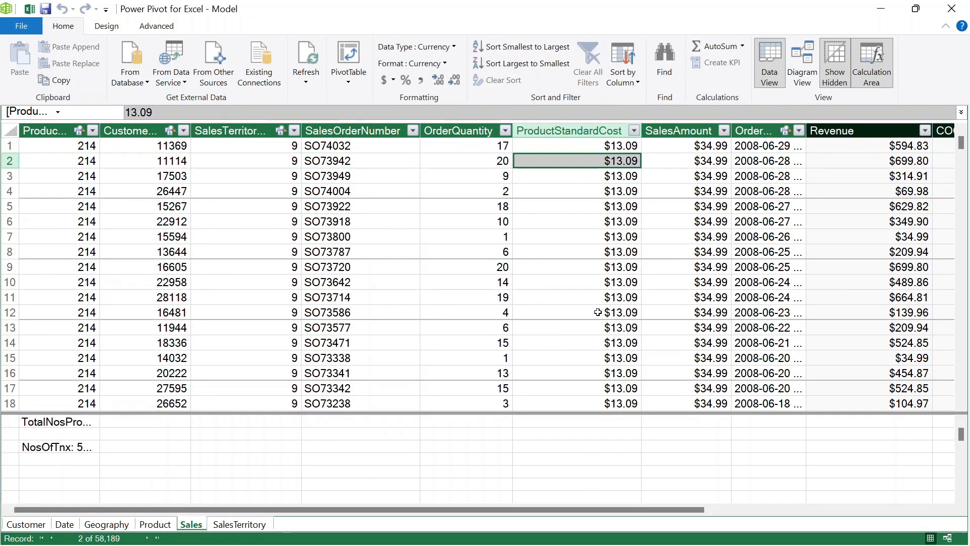
scroll(597, 313, "down", 1)
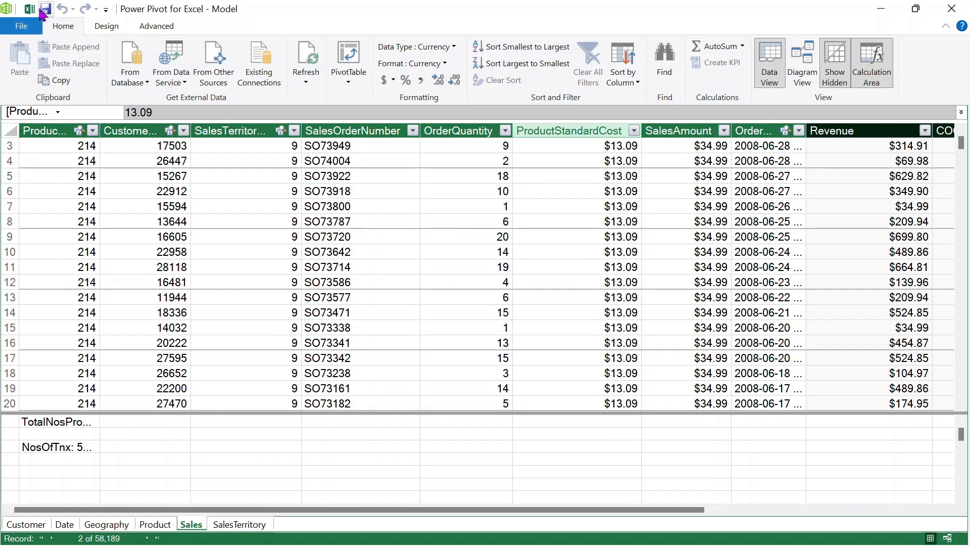
left_click(30, 8)
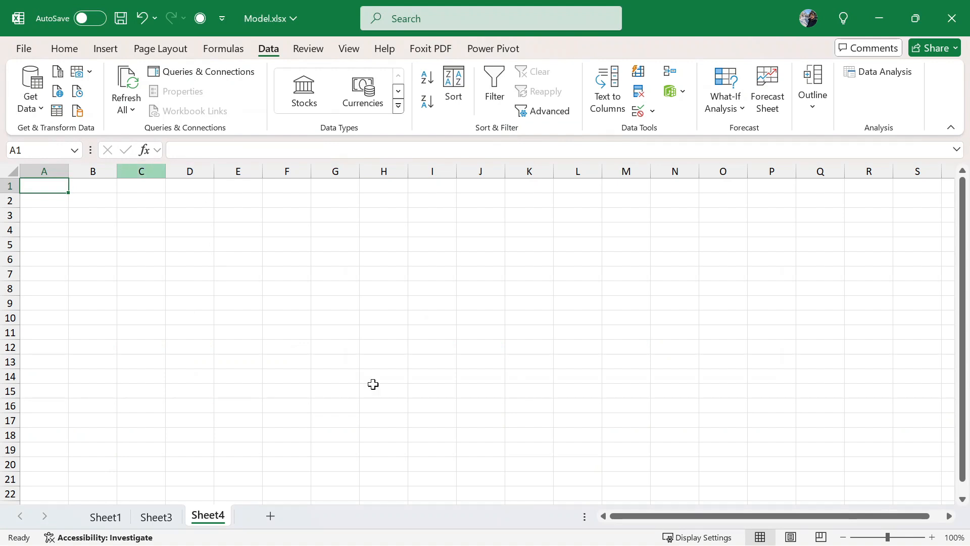
- Return to Sheet3 and open the data model in Power Pivot via Manage Data Model
left_click(156, 516)
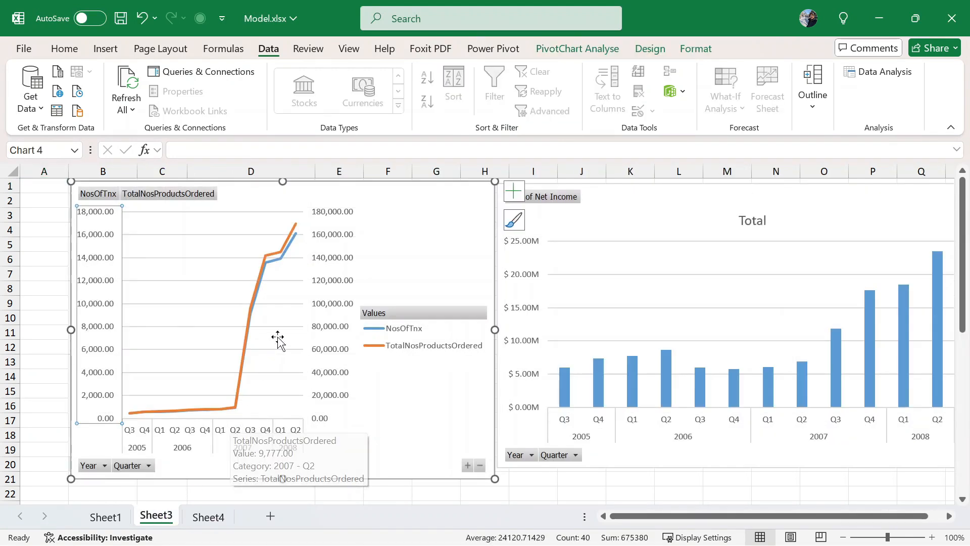
mouse_move(299, 235)
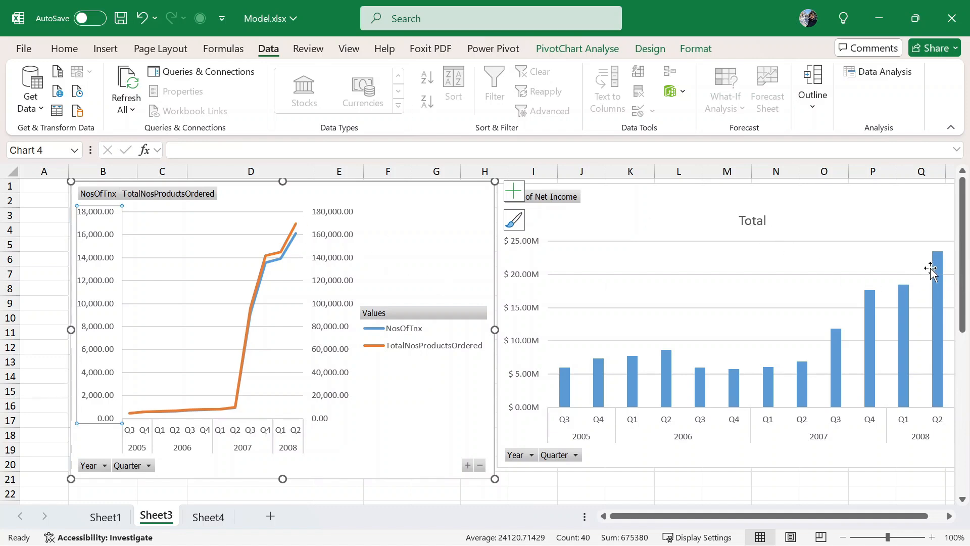
scroll(632, 291, "down", 2)
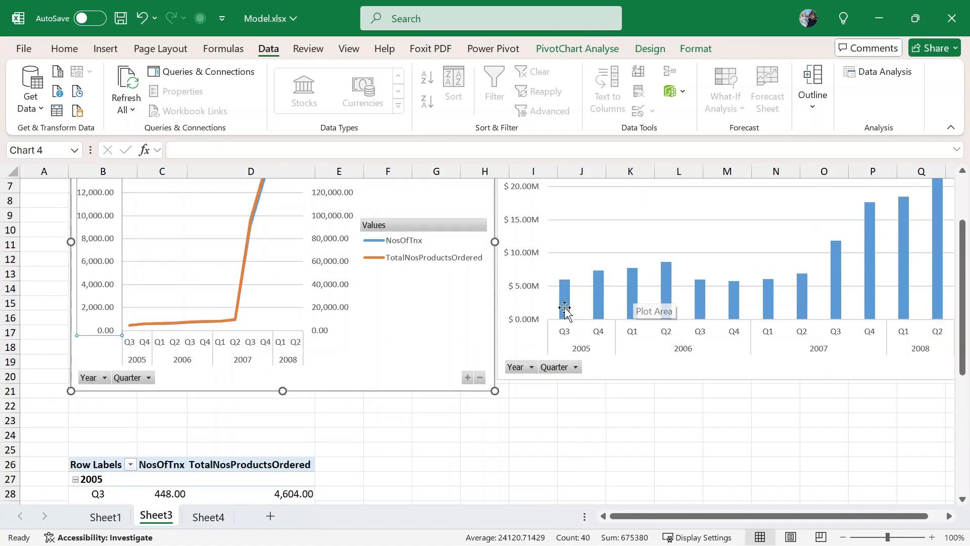
scroll(566, 309, "up", 1)
left_click(200, 520)
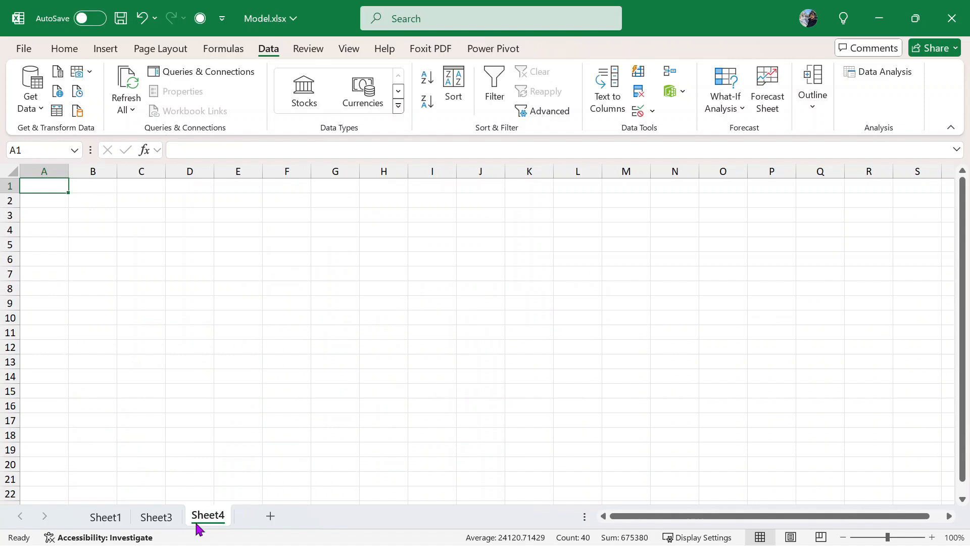
left_click(152, 520)
scroll(431, 342, "up", 1)
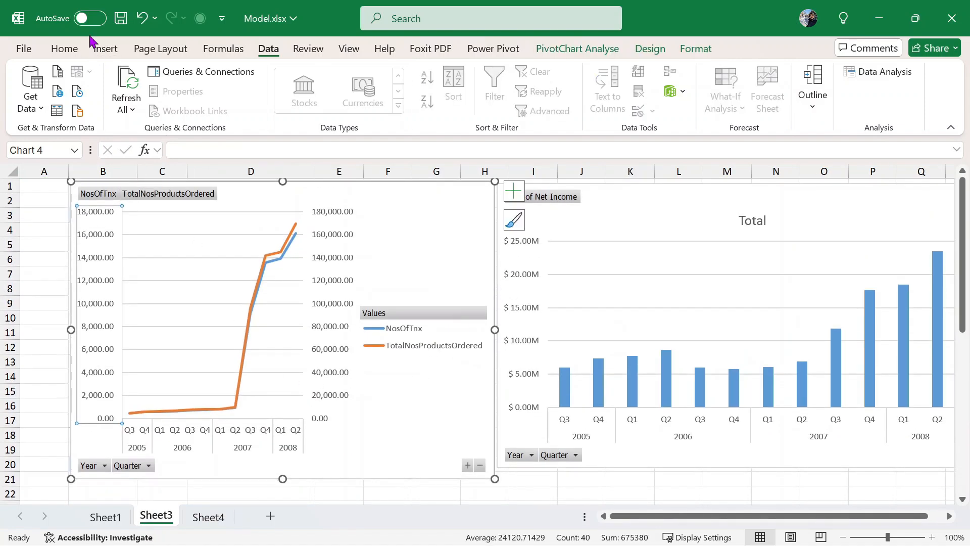
left_click(677, 92)
left_click(705, 121)
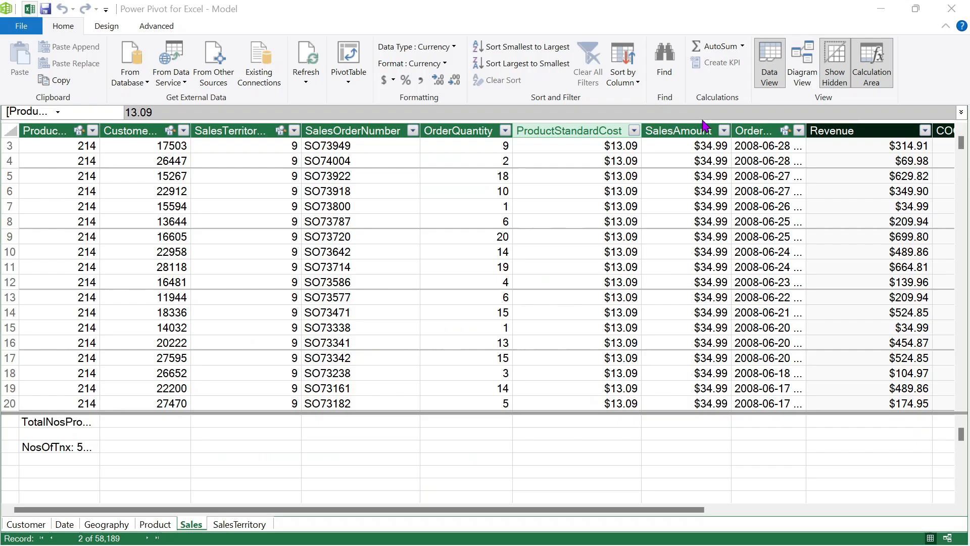
- Browse the distinct ProductStandardCost values in the column filter and cancel, leaving Sales unfiltered
left_click(583, 246)
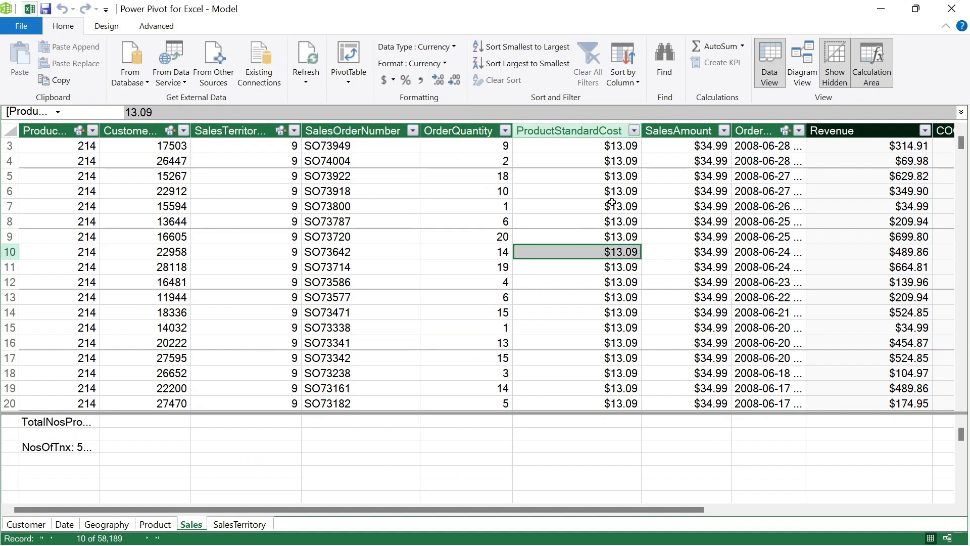
left_click(633, 131)
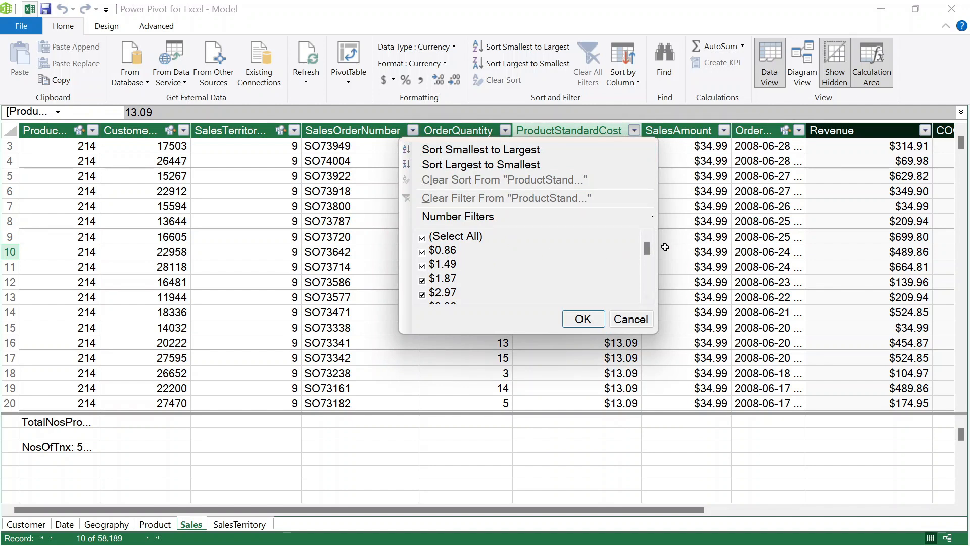
left_click_drag(647, 249, 665, 302)
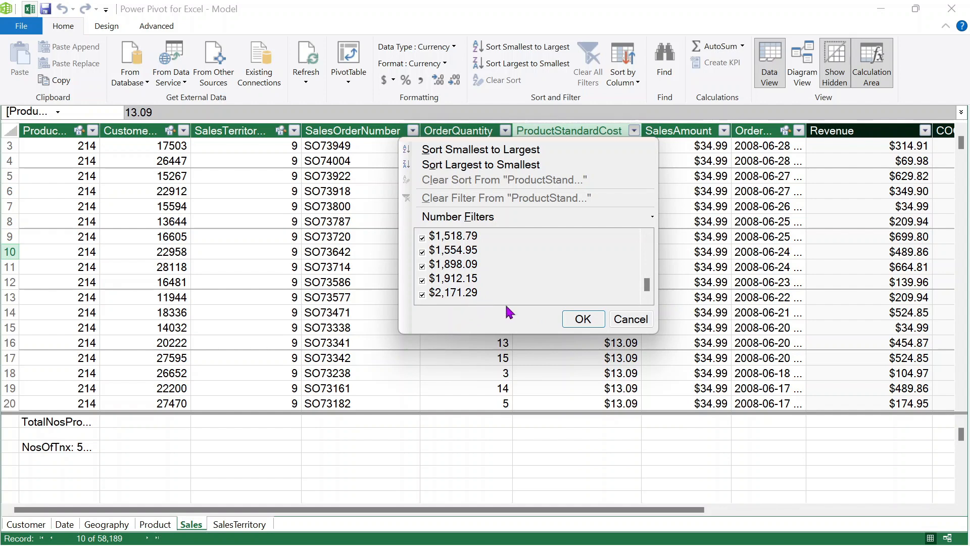
left_click(628, 328)
left_click(734, 450)
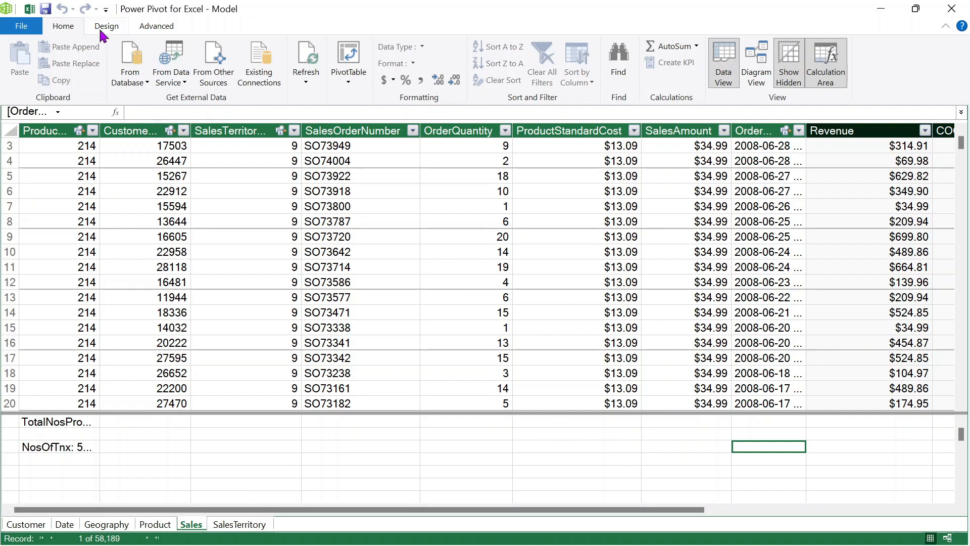
- Insert a PivotTable from the Data Model at cell B3 of Sheet4
left_click(29, 9)
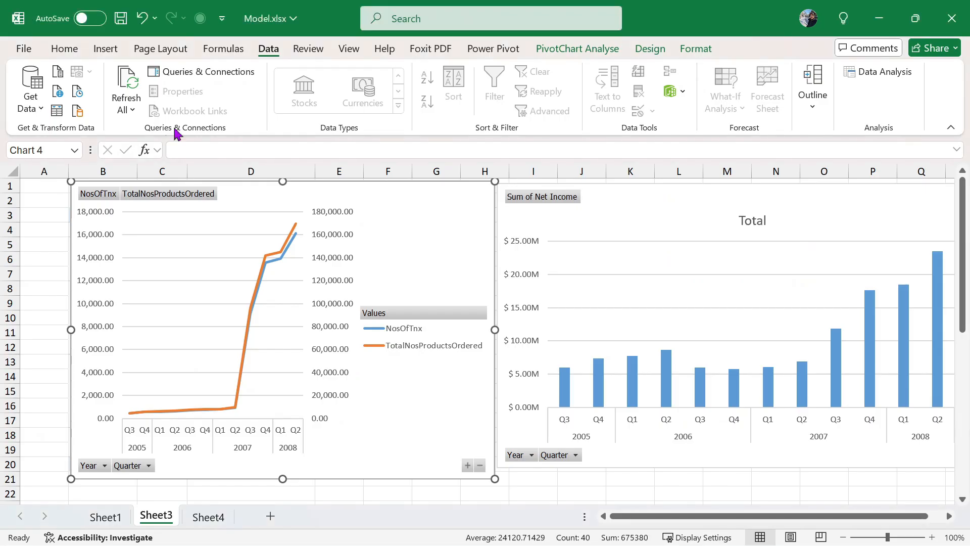
left_click(198, 520)
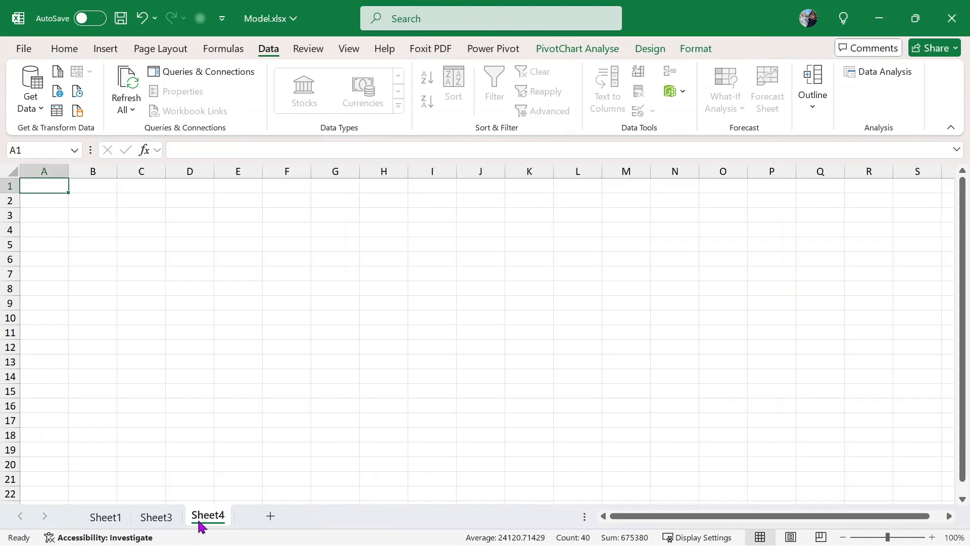
left_click(87, 217)
left_click(57, 111)
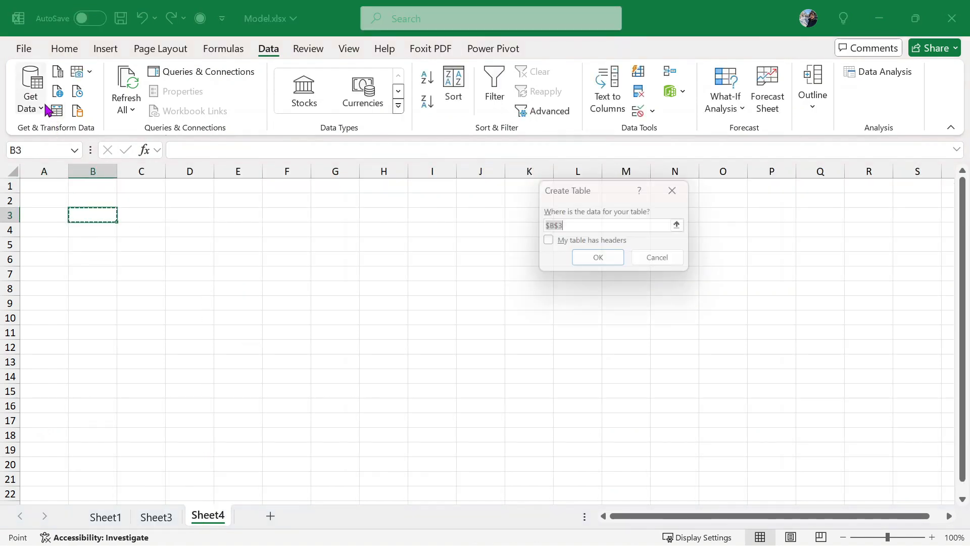
left_click(663, 262)
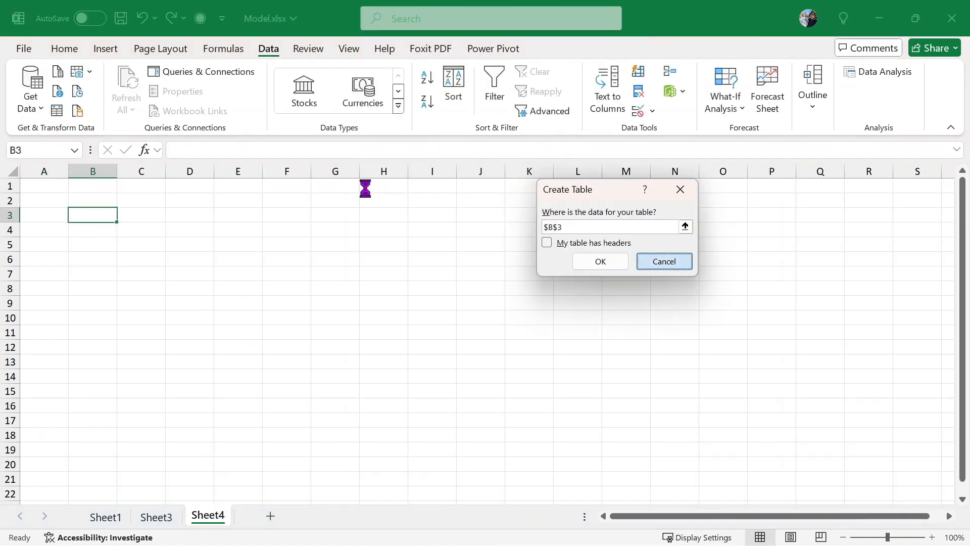
left_click(105, 48)
left_click(36, 96)
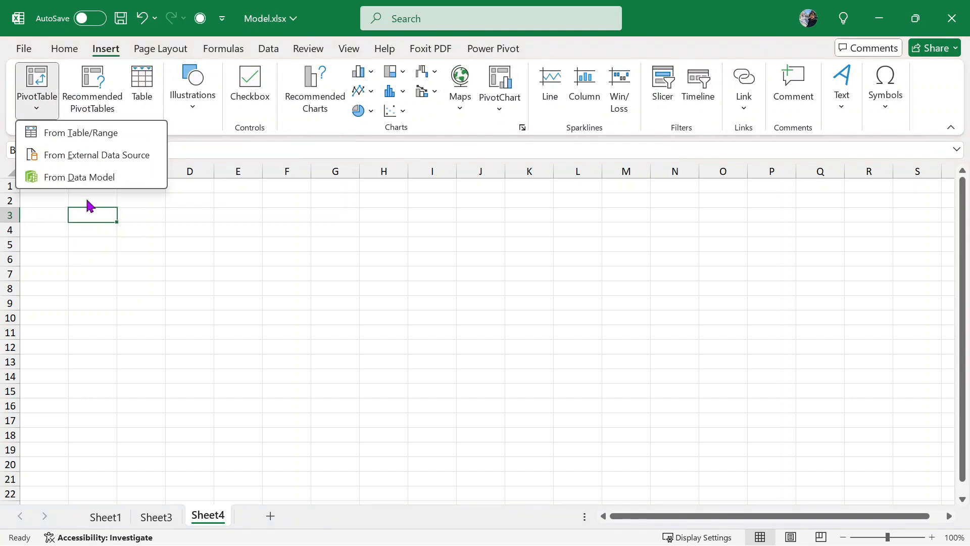
key("Escape")
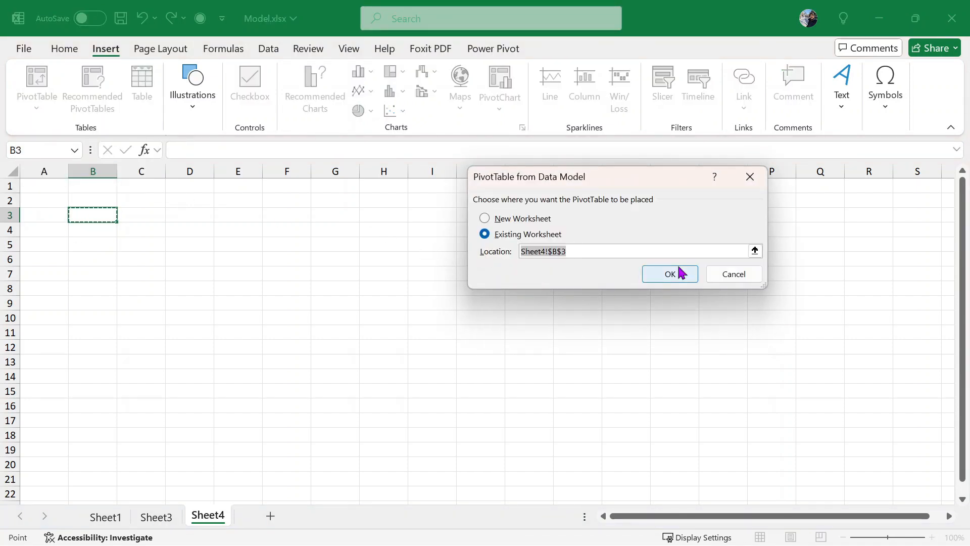
left_click(671, 272)
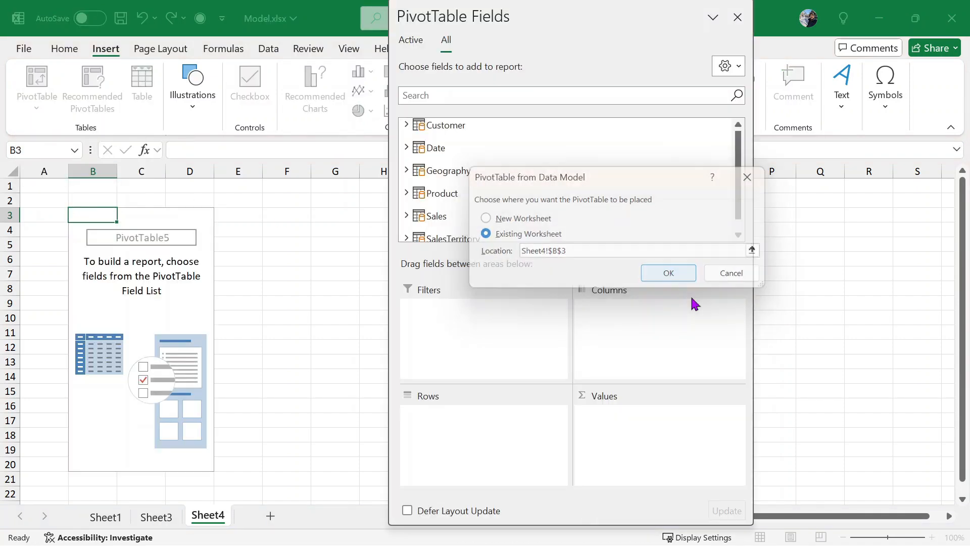
- Put Sales ProductStandardCost into the pivot rows and close the field list
scroll(473, 188, "down", 1)
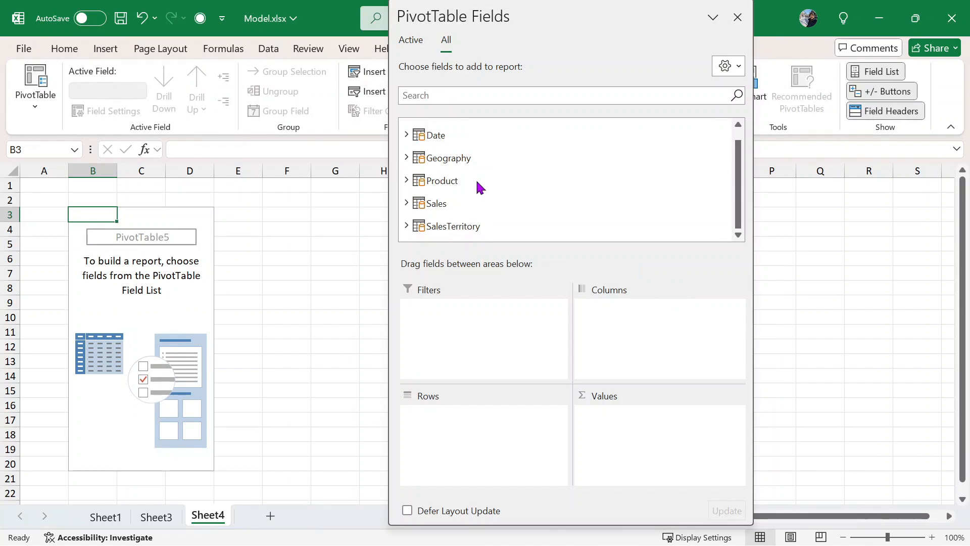
left_click(407, 204)
scroll(523, 174, "down", 2)
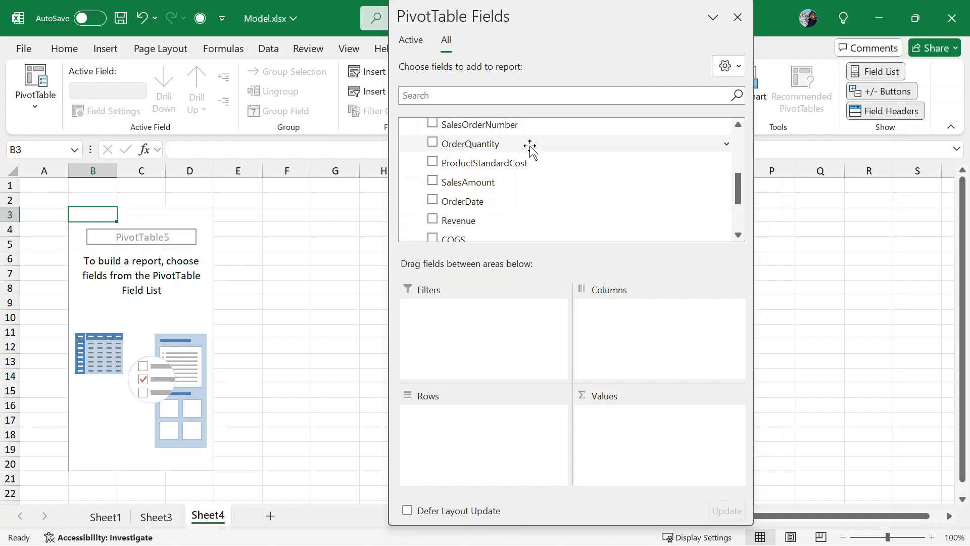
scroll(529, 145, "up", 1)
left_click_drag(515, 199, 484, 424)
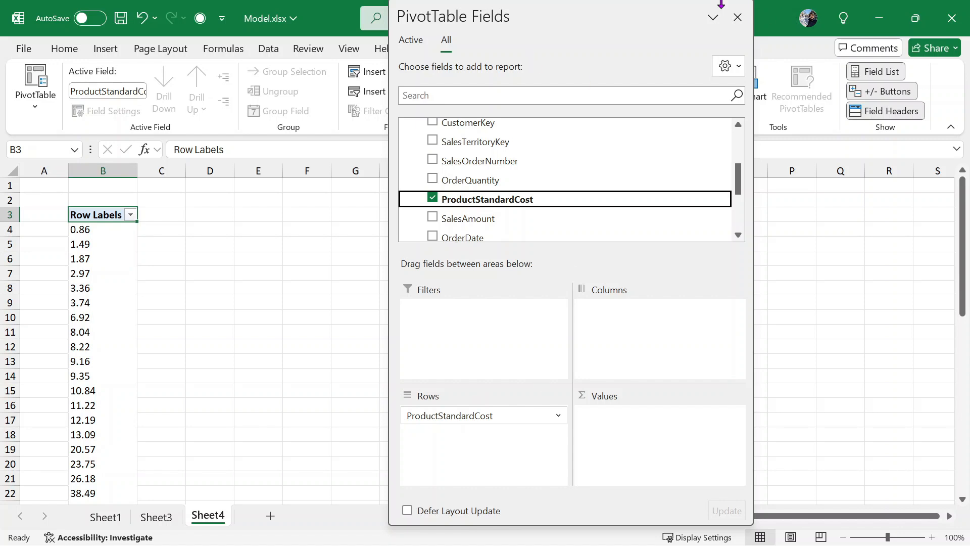
left_click(737, 17)
- Enter =B47-B4 in D43, giving the 2170.43 gap between highest and lowest ProductStandardCost
scroll(269, 374, "down", 4)
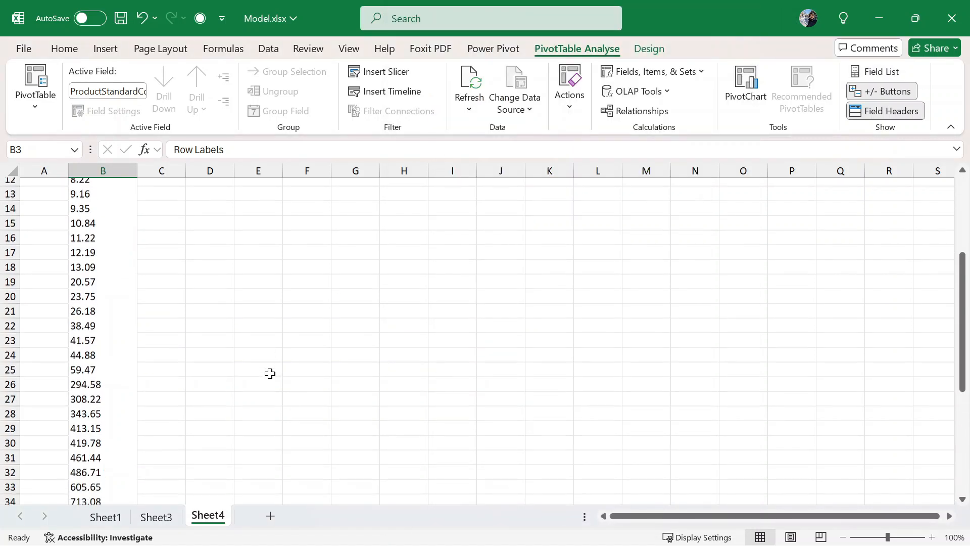
scroll(269, 373, "down", 5)
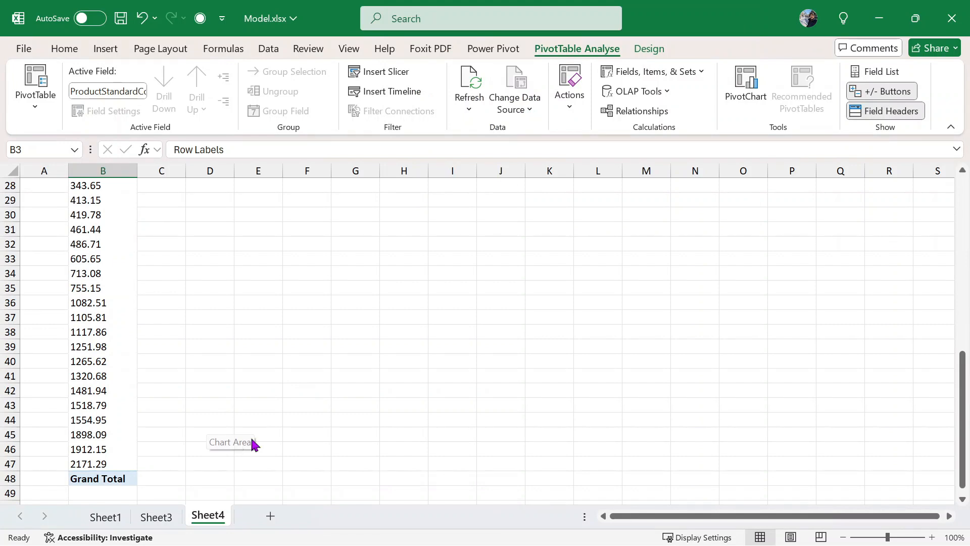
left_click(223, 407)
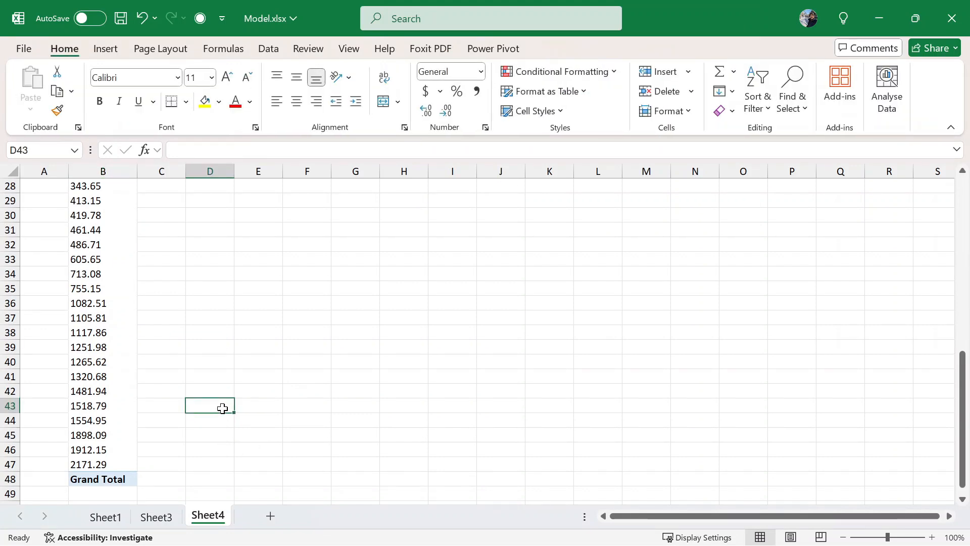
type("=")
left_click(72, 460)
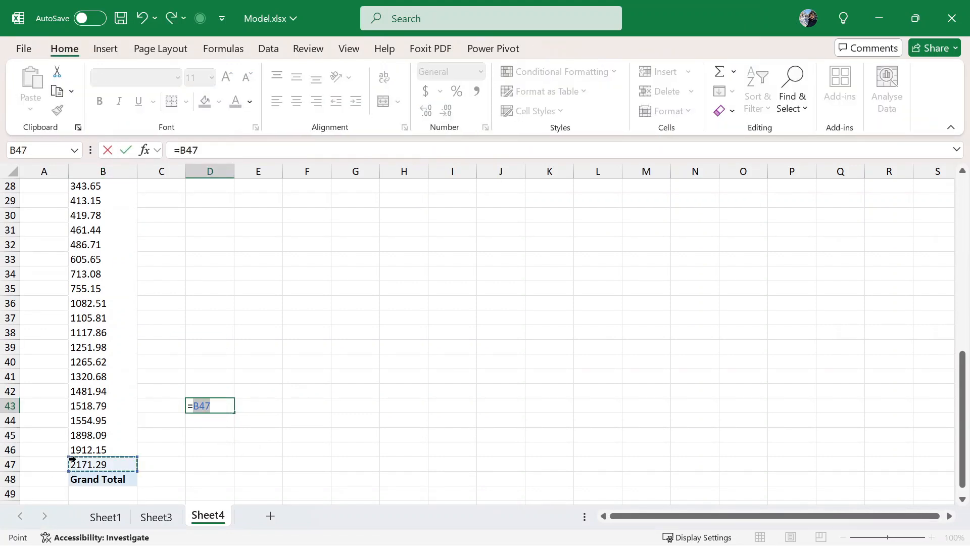
scroll(209, 337, "up", 1)
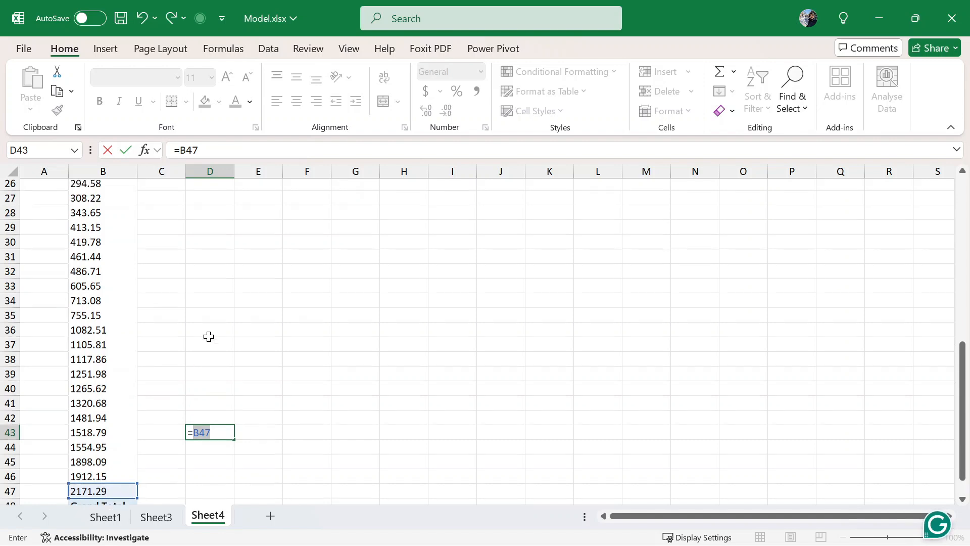
type("-")
scroll(209, 333, "up", 8)
left_click(106, 230)
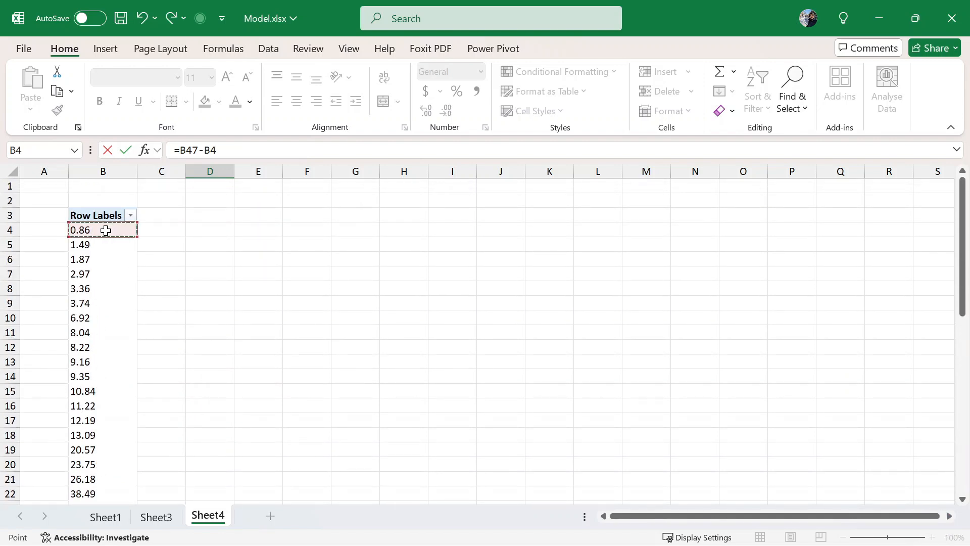
scroll(104, 232, "down", 3)
key("Return")
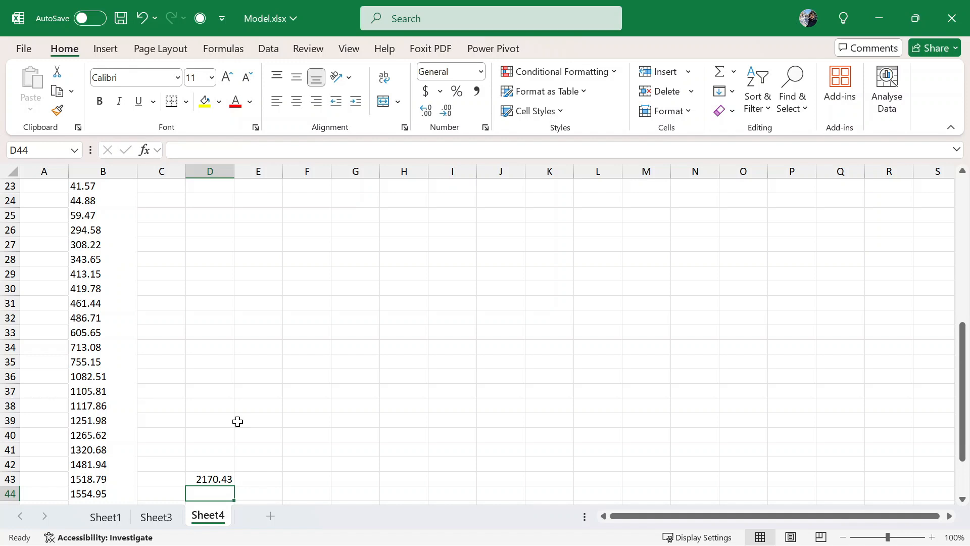
scroll(237, 422, "up", 5)
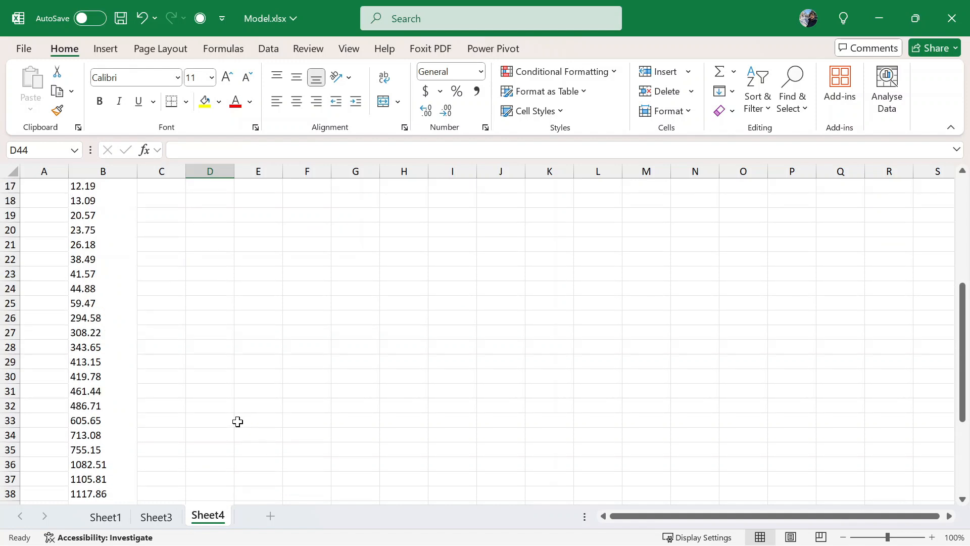
- Replace ProductStandardCost with SalesAmount in the pivot rows, listing values 2.29 to 3578.27
scroll(238, 421, "up", 2)
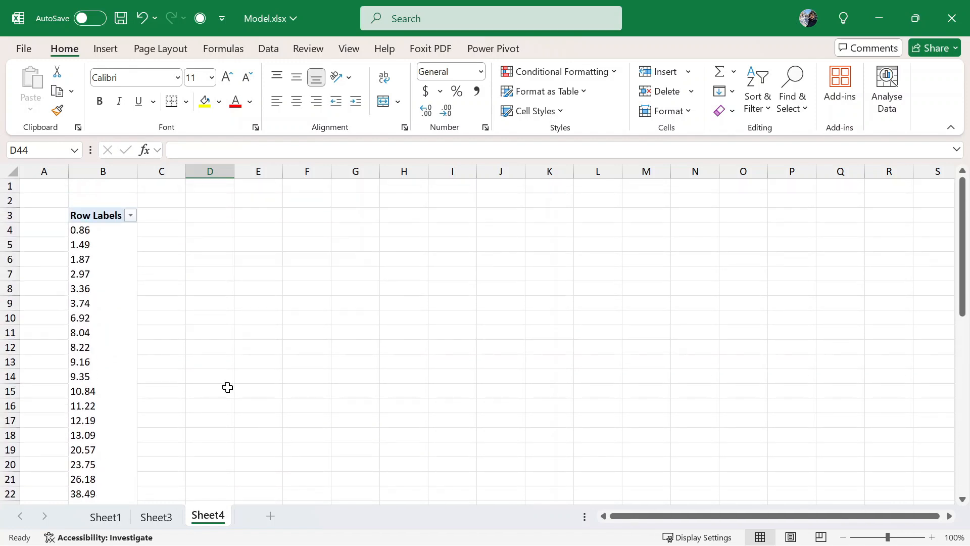
left_click(104, 246)
left_click(84, 229)
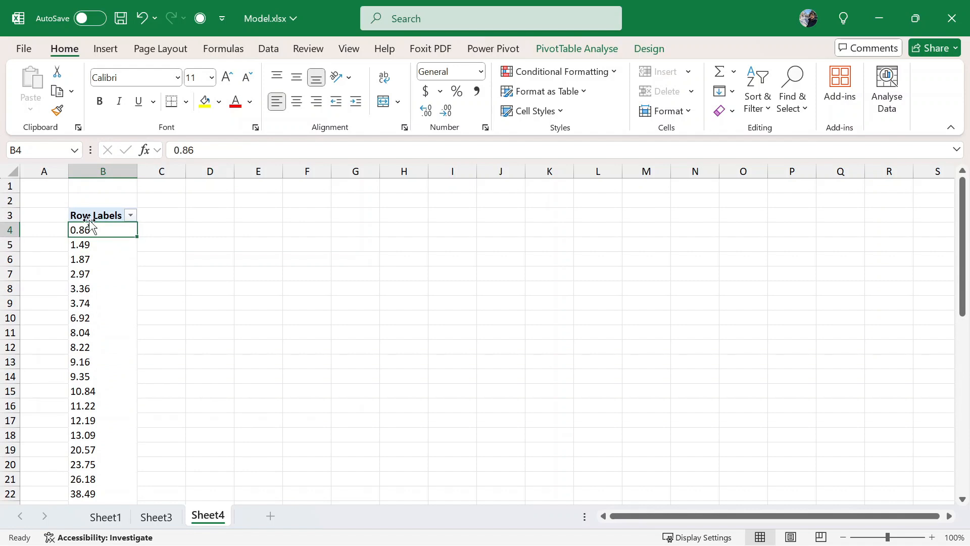
left_click(94, 217)
left_click(97, 237)
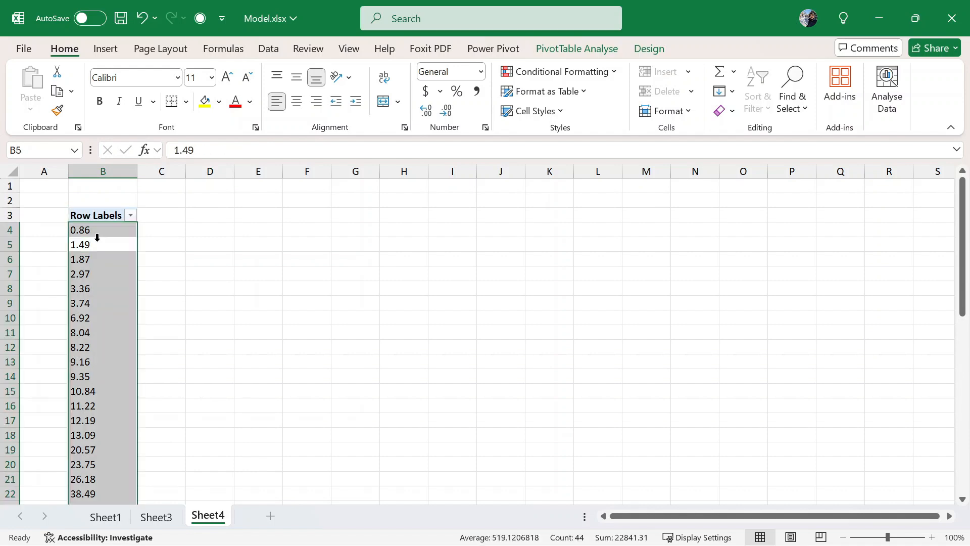
right_click(97, 237)
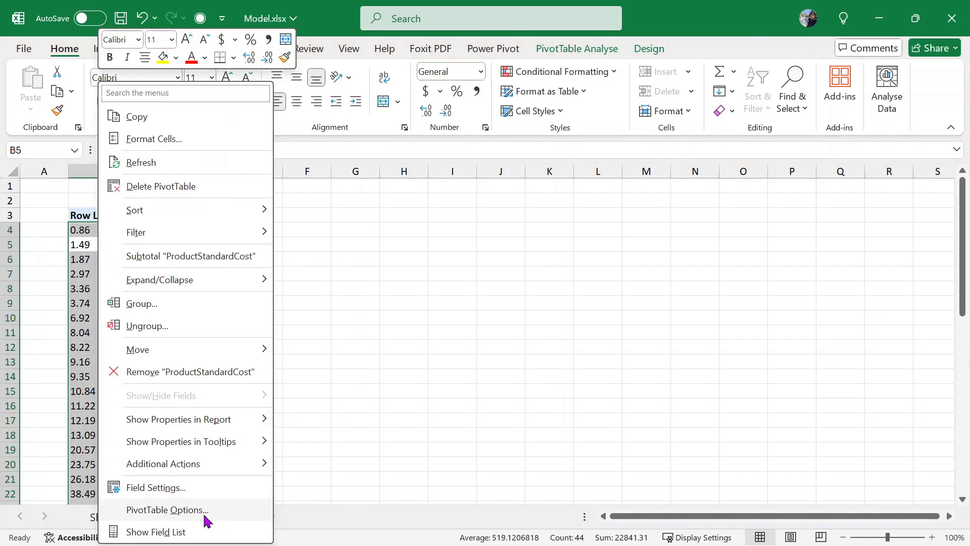
left_click(225, 531)
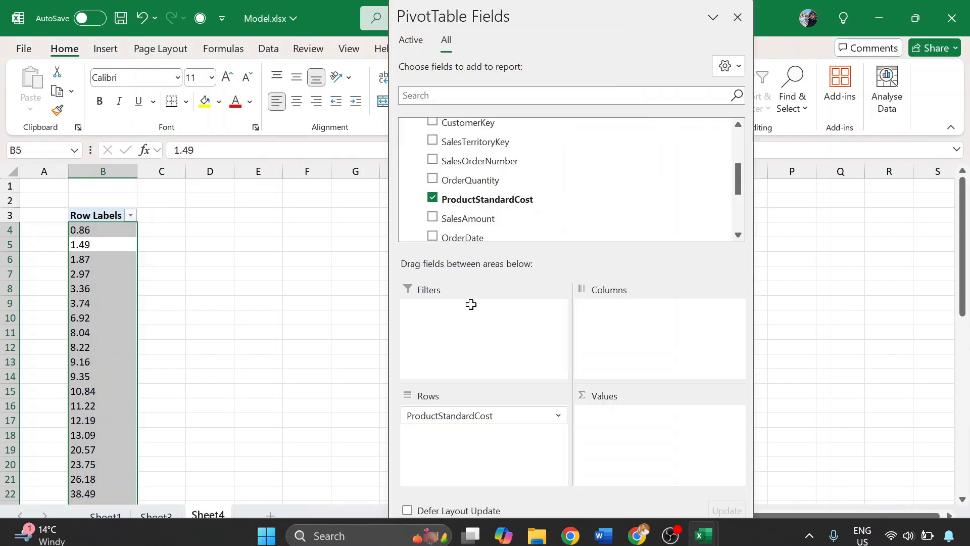
left_click(432, 199)
left_click_drag(459, 220, 480, 431)
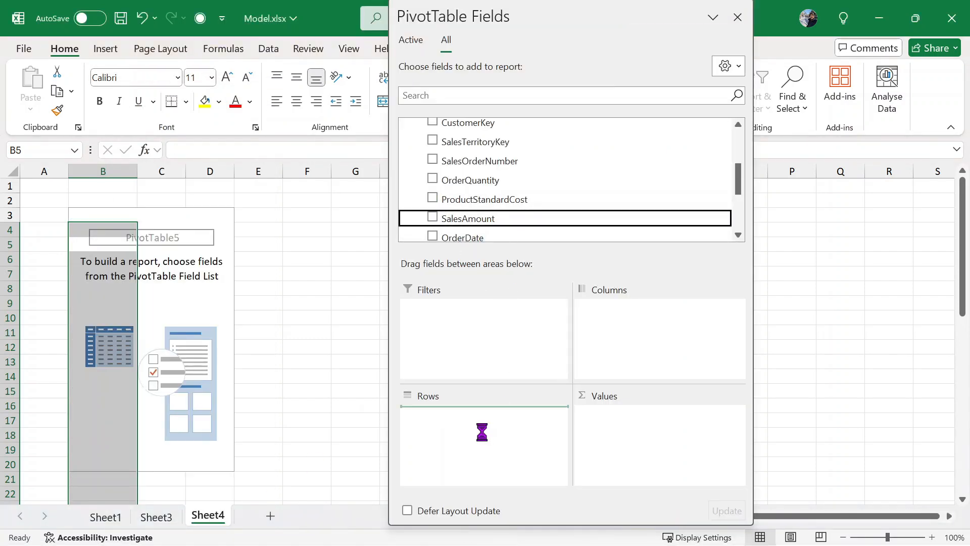
left_click(737, 17)
scroll(251, 427, "down", 11)
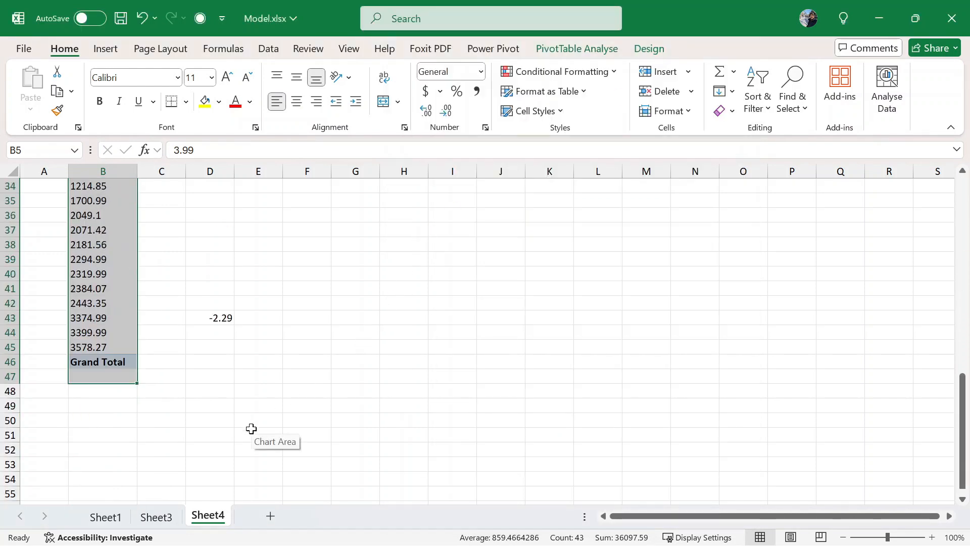
- Enter a largest-minus-smallest SalesAmount formula in D43
left_click(217, 331)
left_click(216, 317)
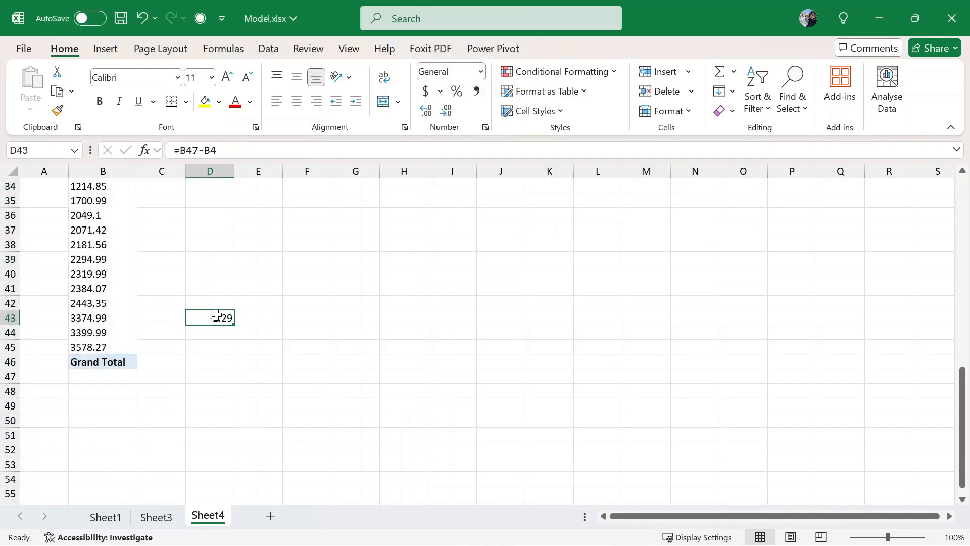
type("=")
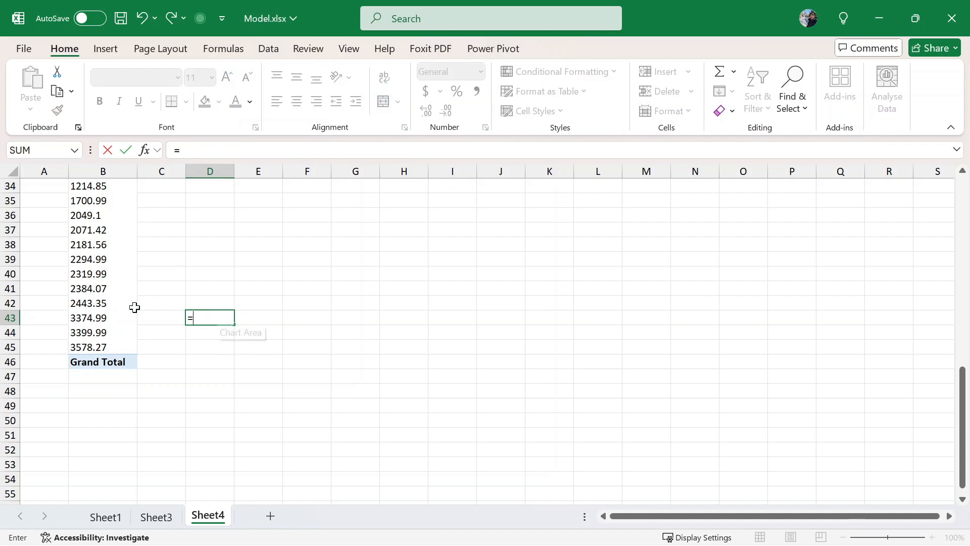
left_click(127, 346)
scroll(123, 313, "up", 4)
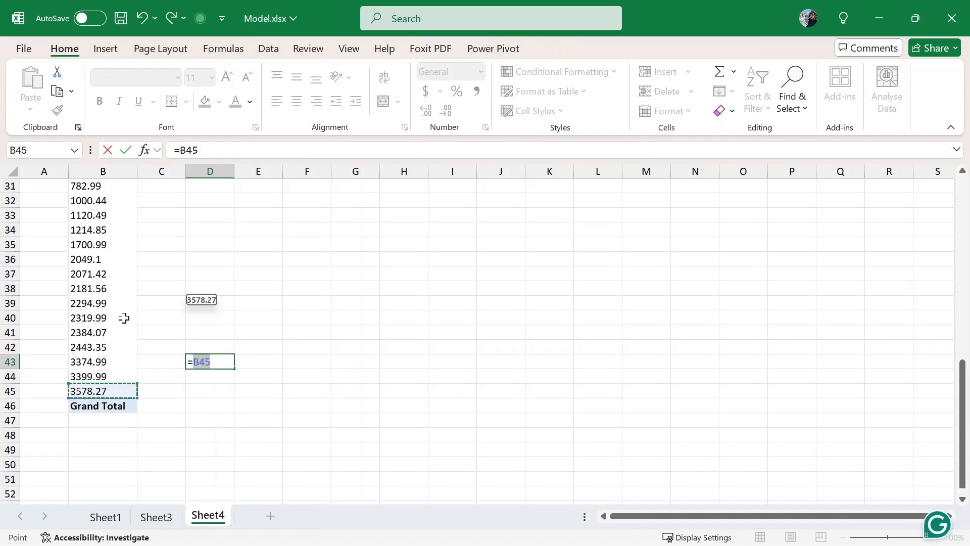
scroll(121, 283, "up", 7)
left_click(105, 223)
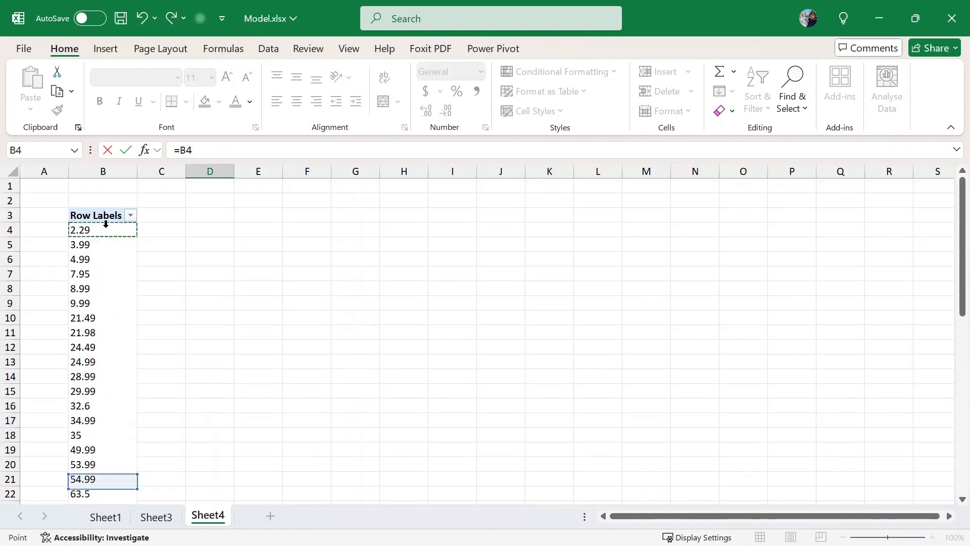
key("Return")
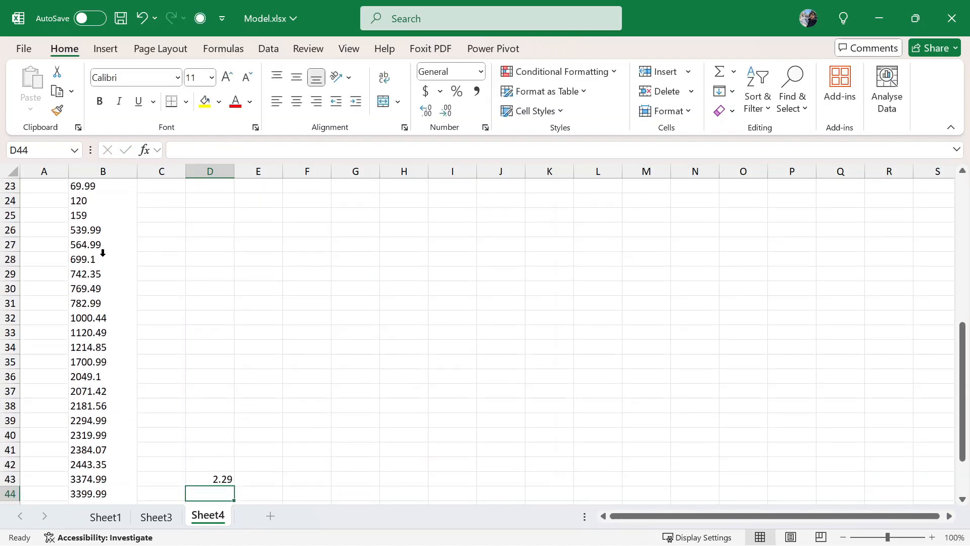
scroll(272, 328, "down", 2)
- Clear the formula from D43
left_click(218, 392)
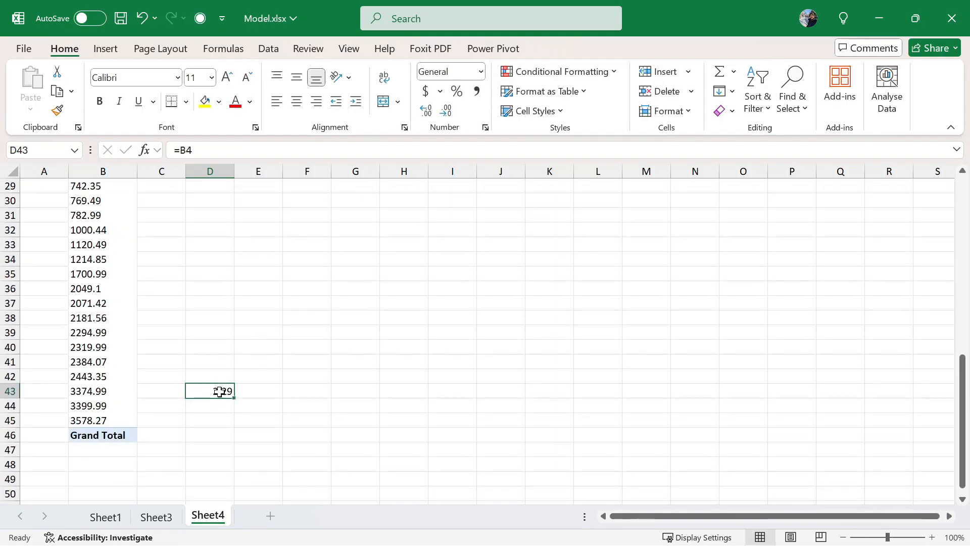
left_click(291, 150)
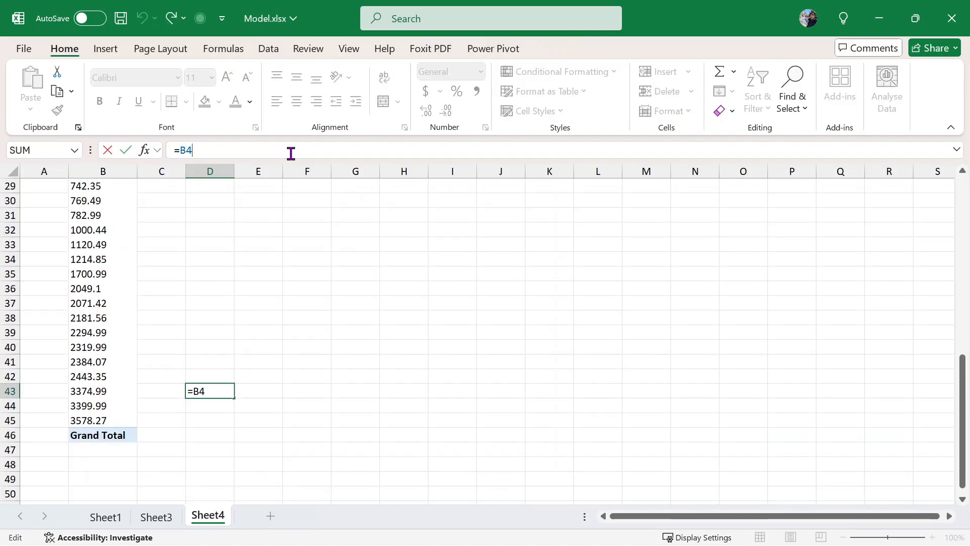
key("BackSpace")
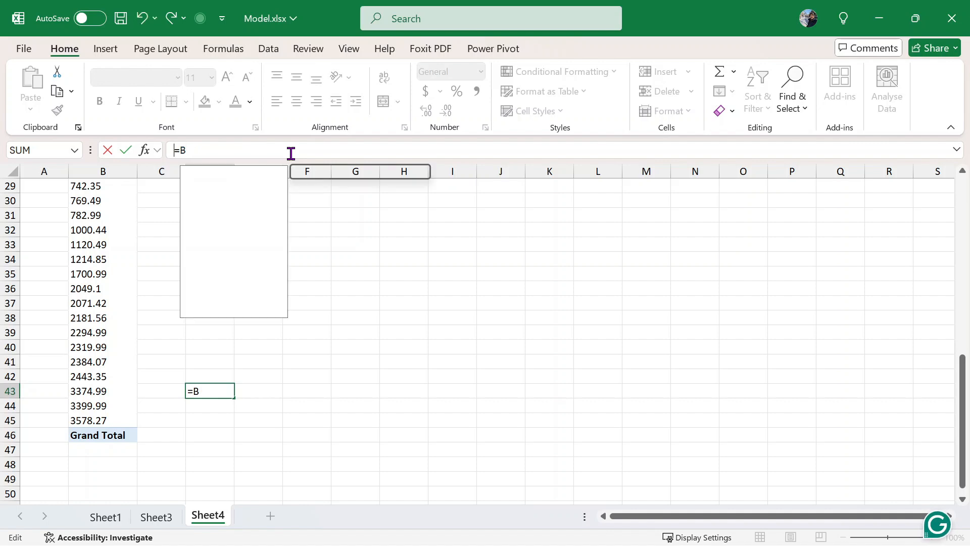
key("Escape")
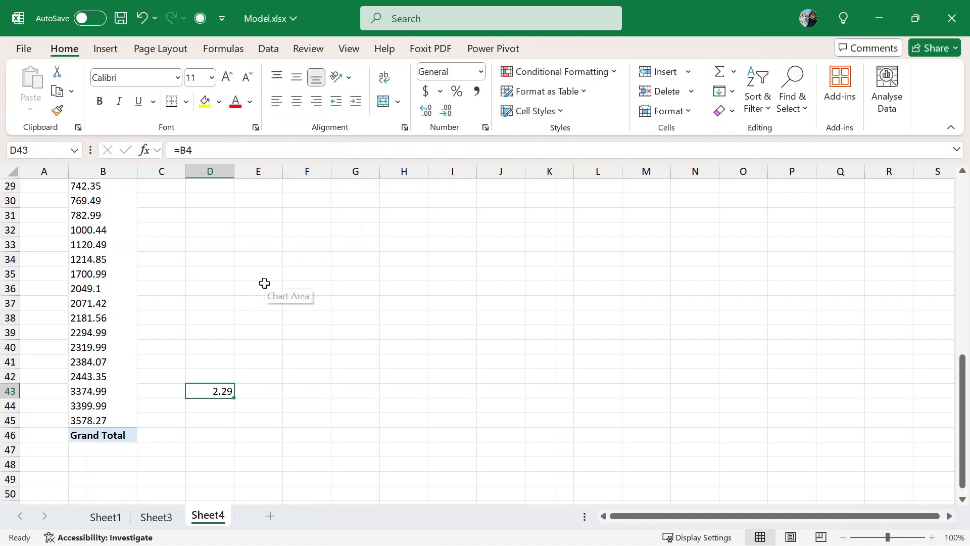
key("Delete")
- Enter =B45-B4 in D45, showing the 3575.98 SalesAmount spread
left_click(214, 419)
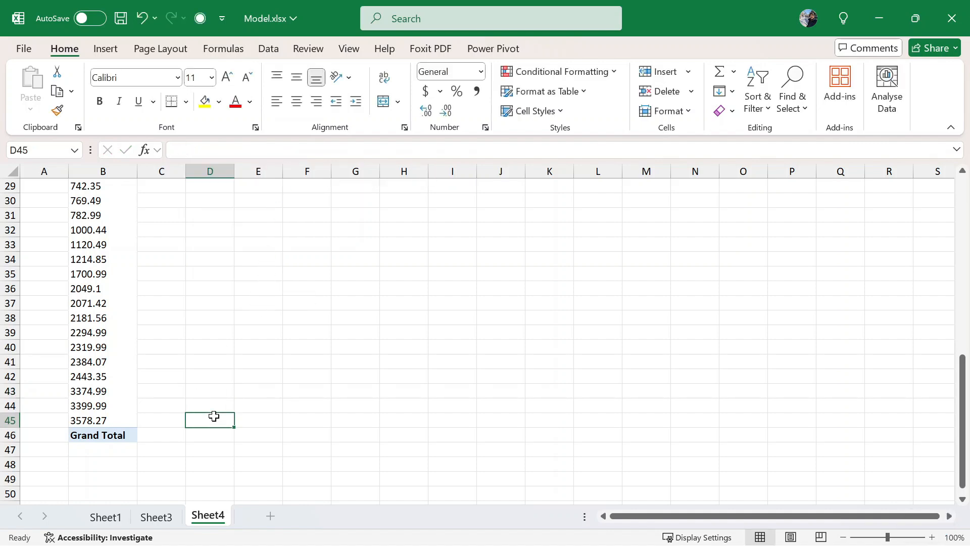
type("=")
left_click(98, 419)
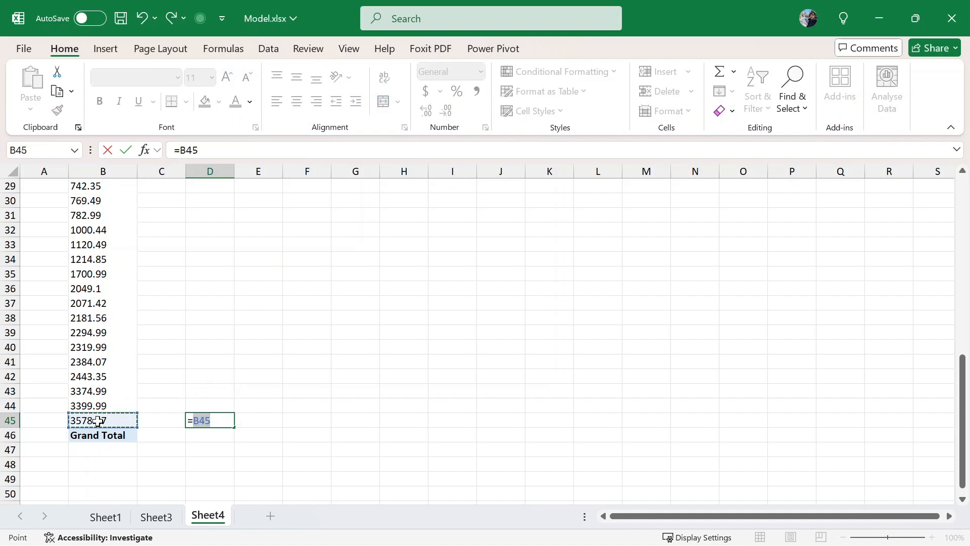
type("-")
scroll(179, 354, "up", 2)
scroll(183, 344, "up", 8)
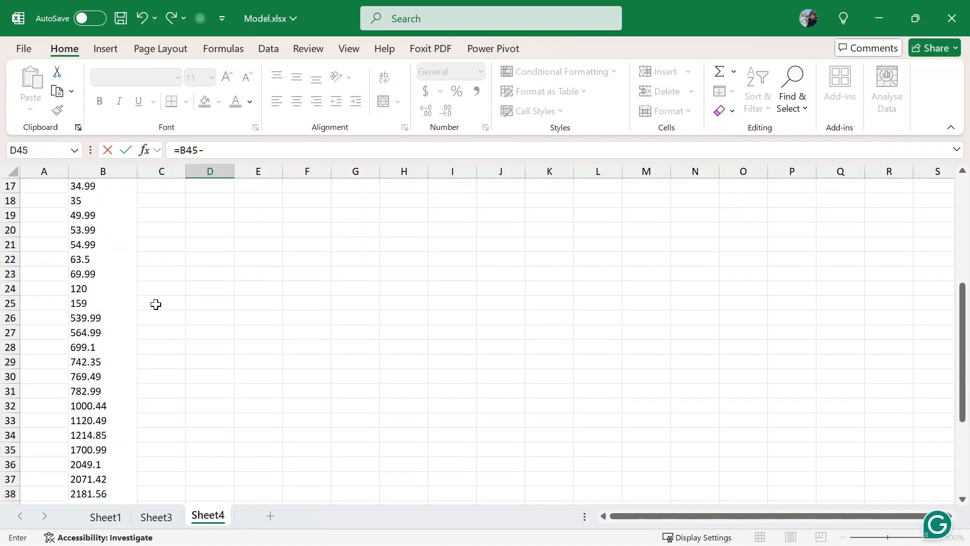
left_click(109, 230)
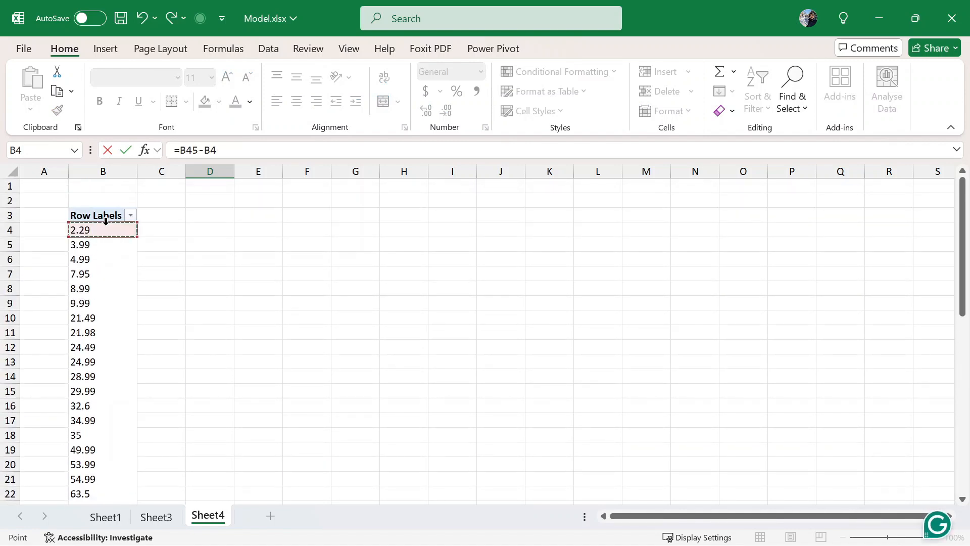
key("Return")
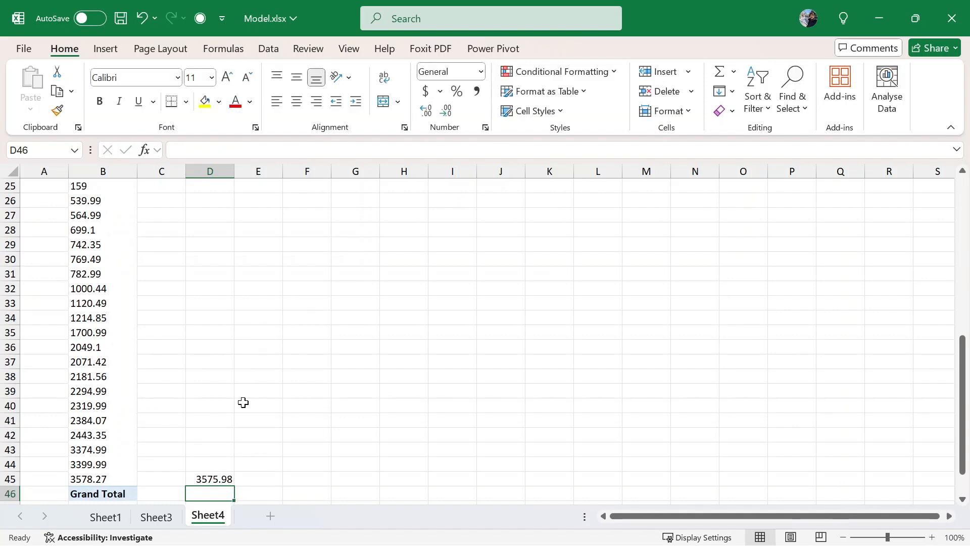
scroll(243, 402, "down", 1)
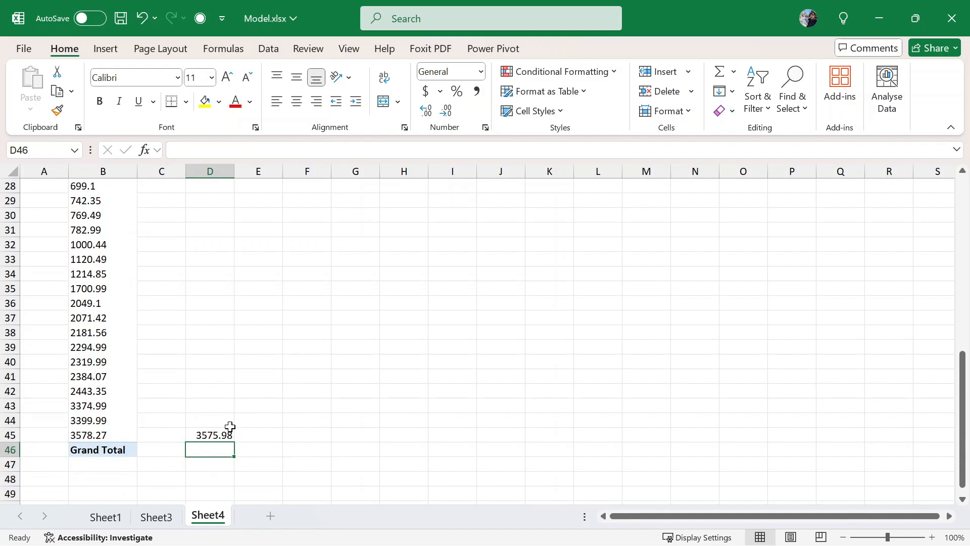
left_click(258, 431)
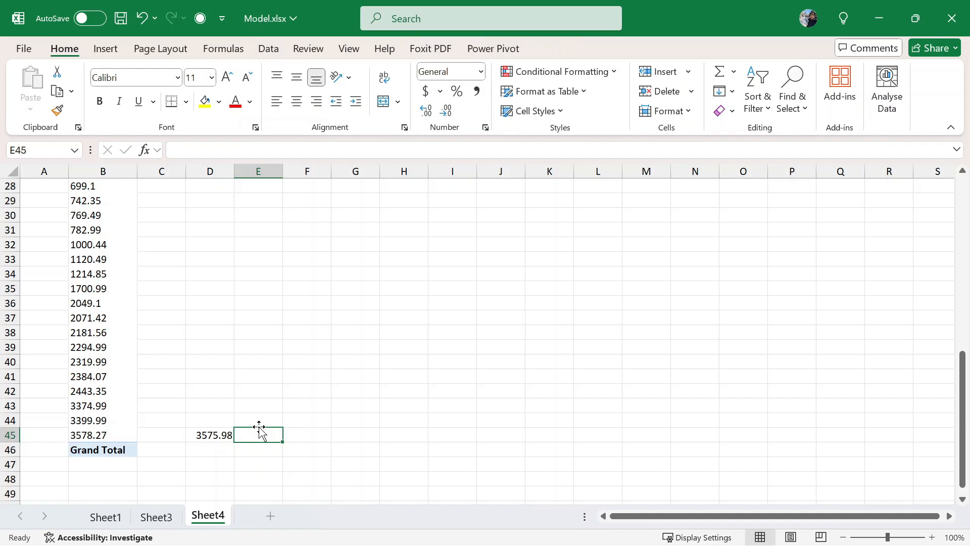
scroll(266, 364, "up", 1)
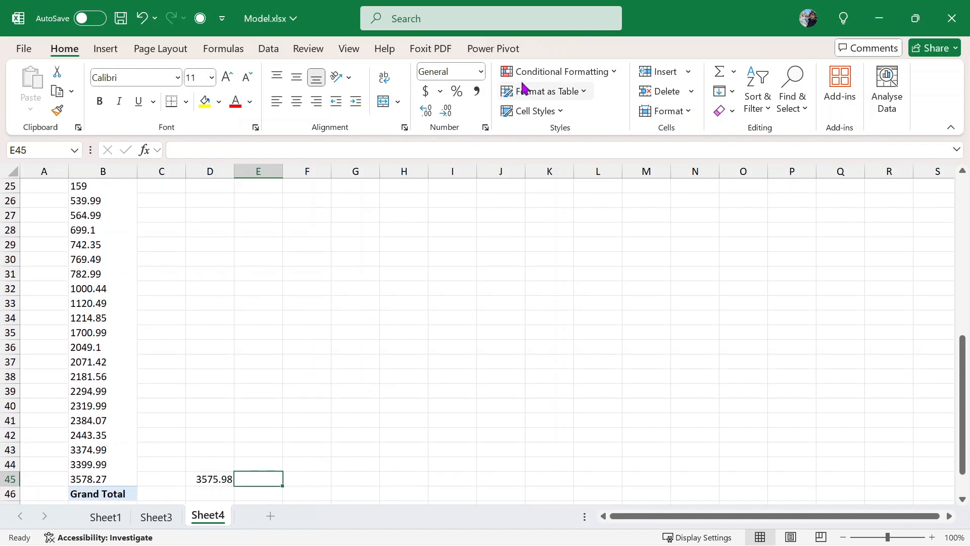
- Open Manage Data Model and select the Add Column slot after Net Income in Sales
left_click(424, 53)
left_click(268, 49)
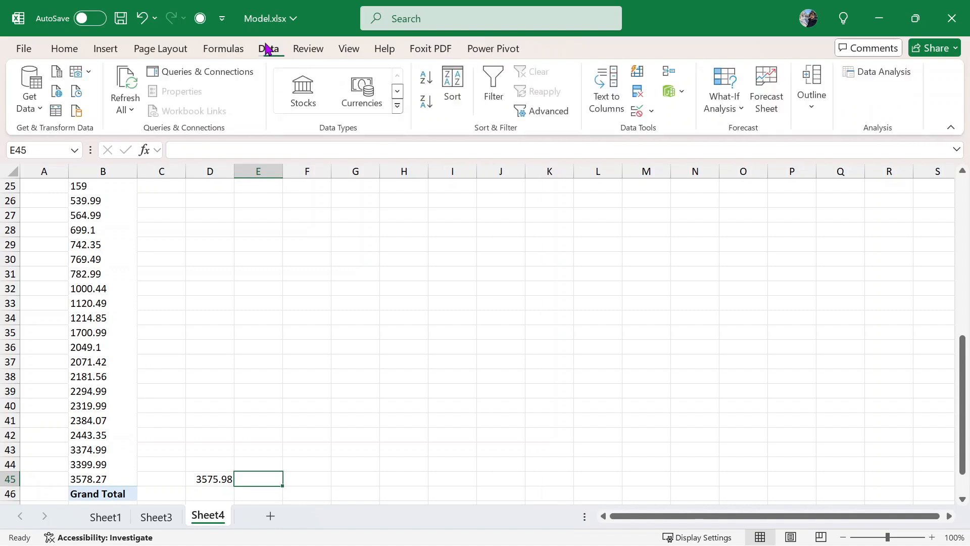
left_click(682, 92)
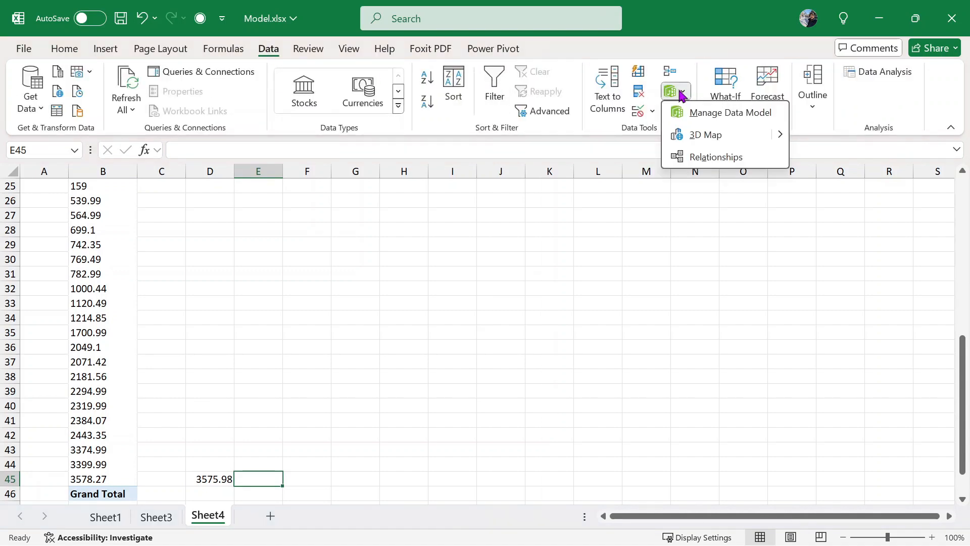
left_click(729, 113)
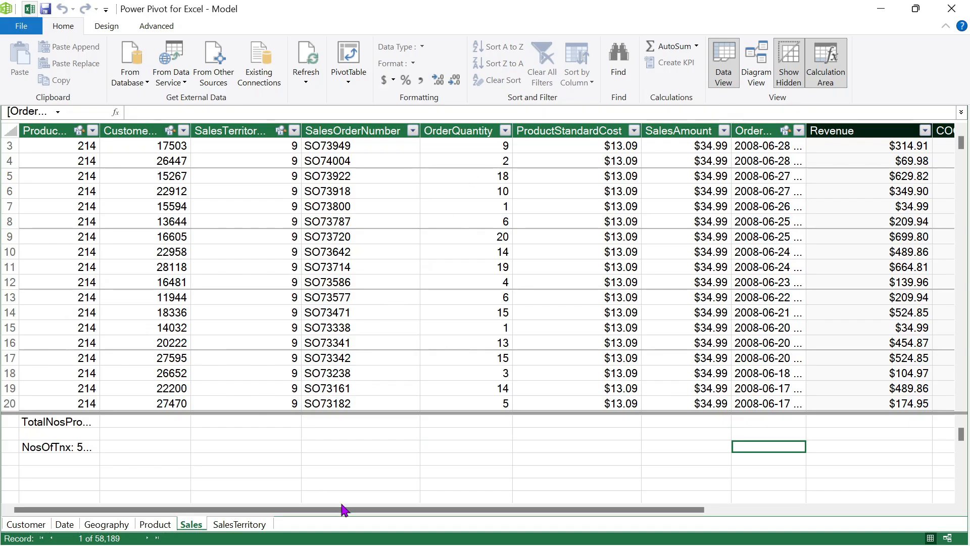
left_click_drag(660, 510, 871, 441)
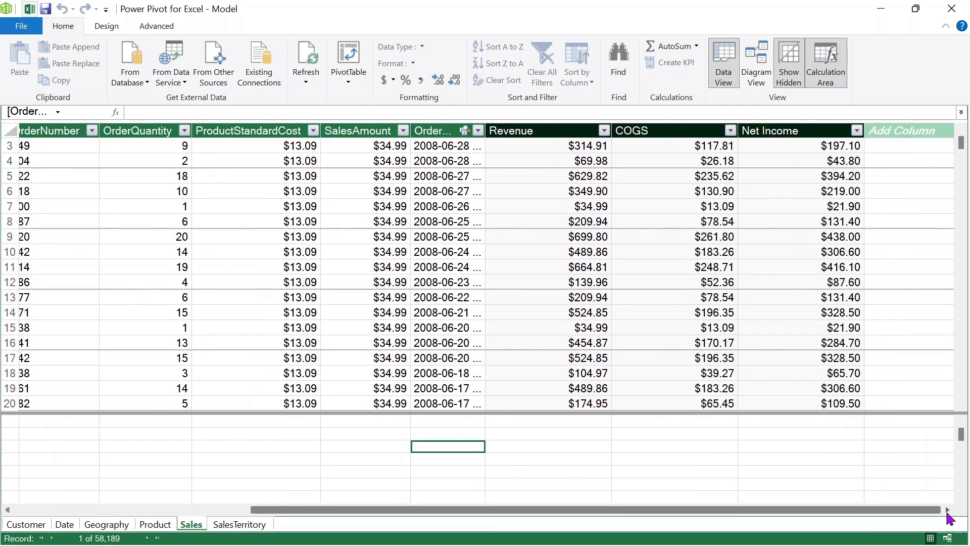
left_click(907, 130)
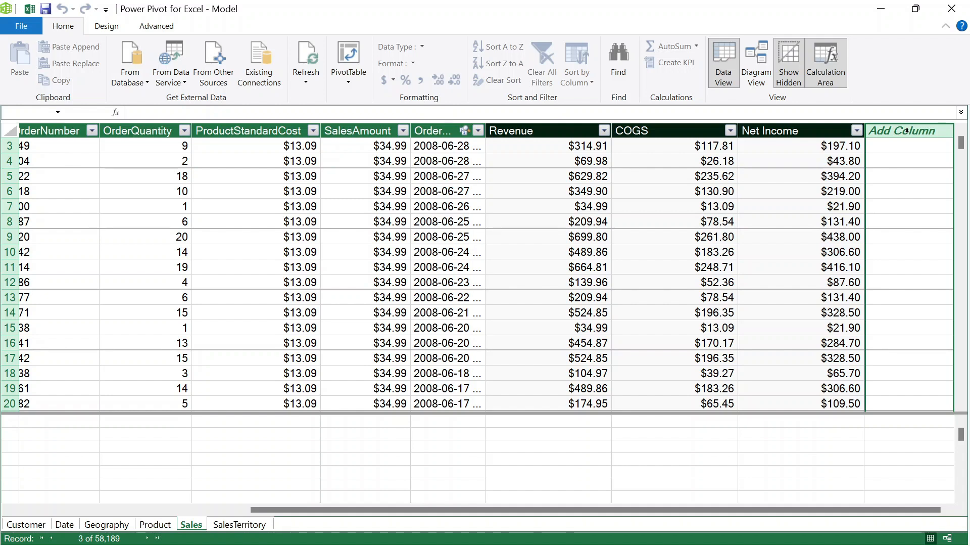
- Begin the new column's formula with =SWITCH(TRUE(), in the formula bar
left_click(403, 117)
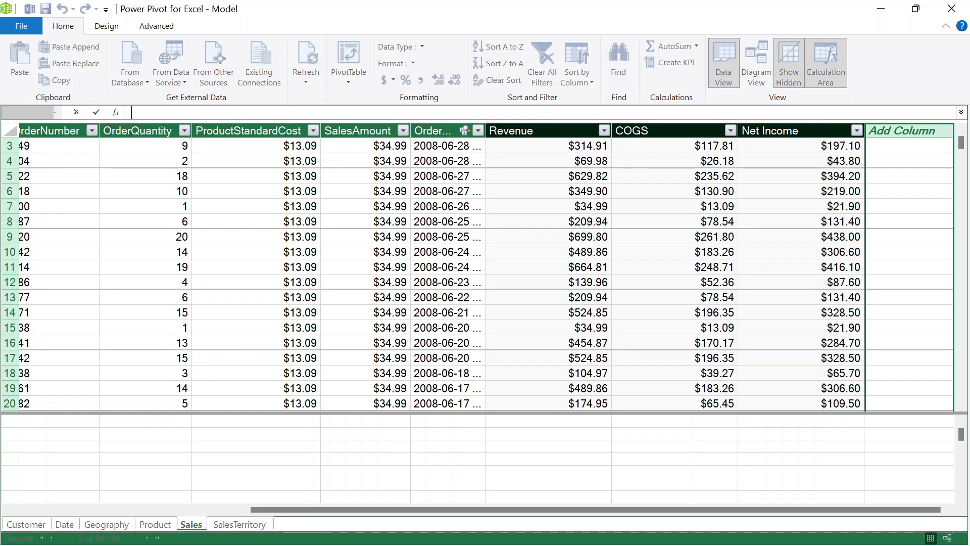
type("=")
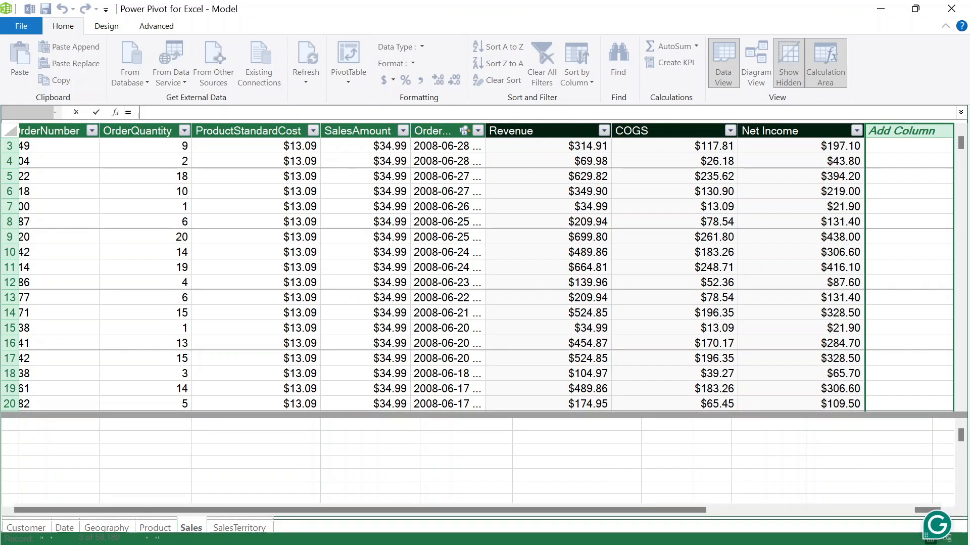
type(" sw")
key("Tab")
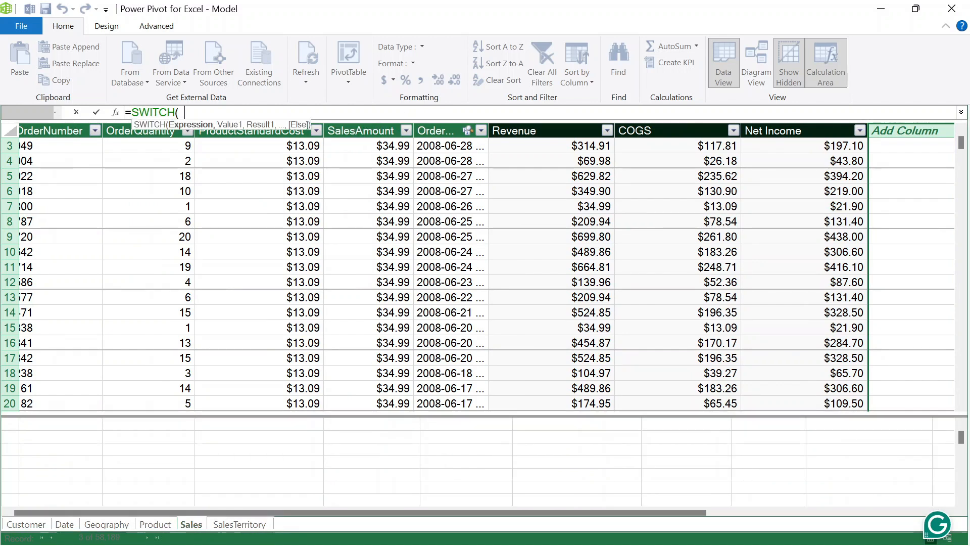
scroll(485, 273, "left", 5)
type("TRU")
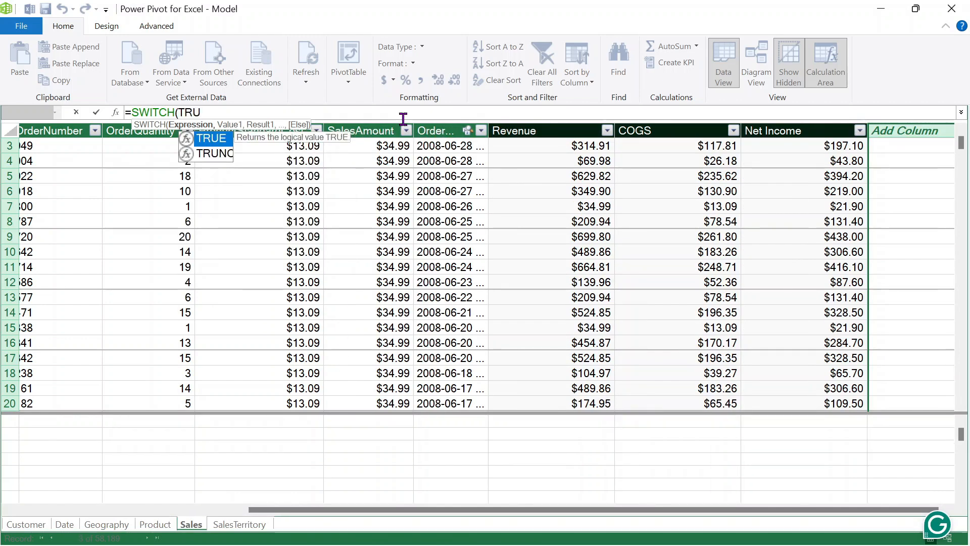
type("E")
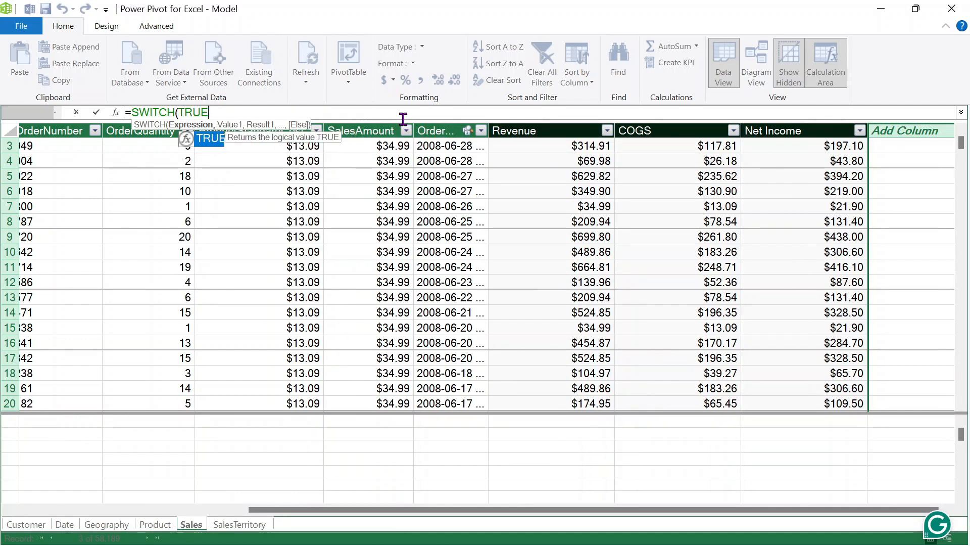
type("(")
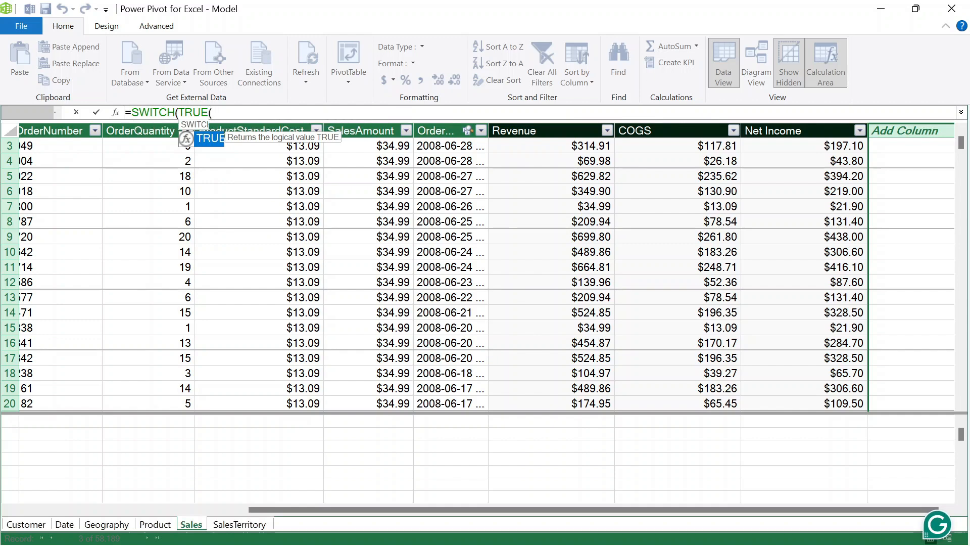
type(")")
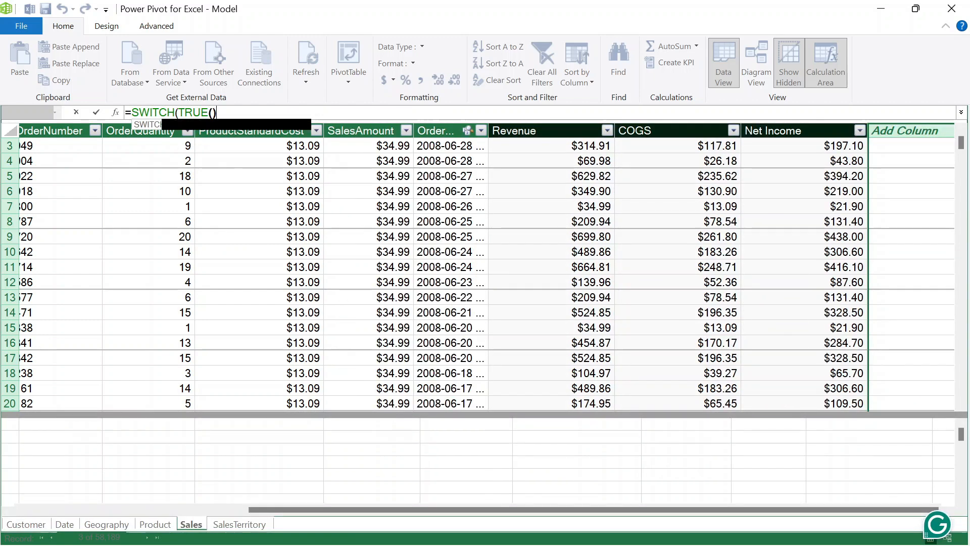
type(",")
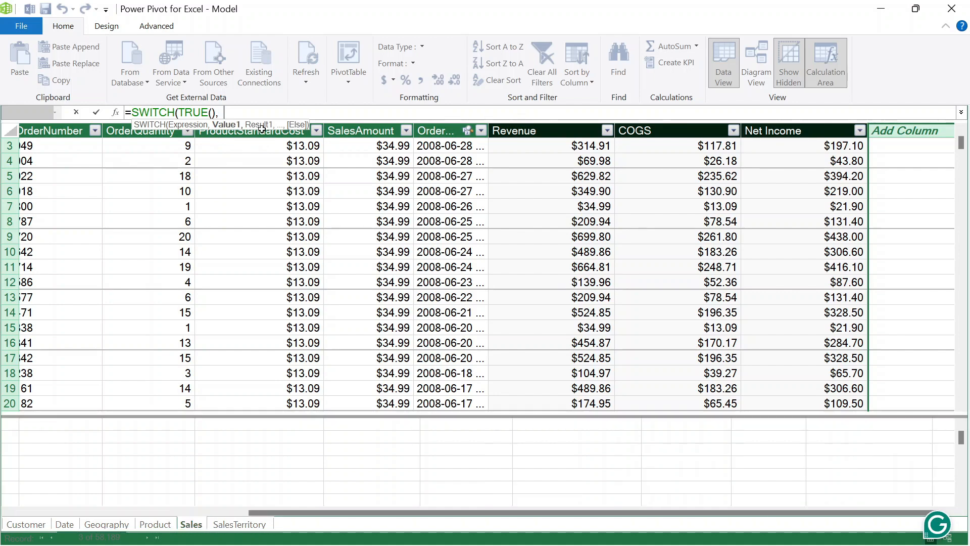
- Insert Sales[SalesAmount] from the autocomplete suggestions as the first condition
key("BackSpace")
type("sales")
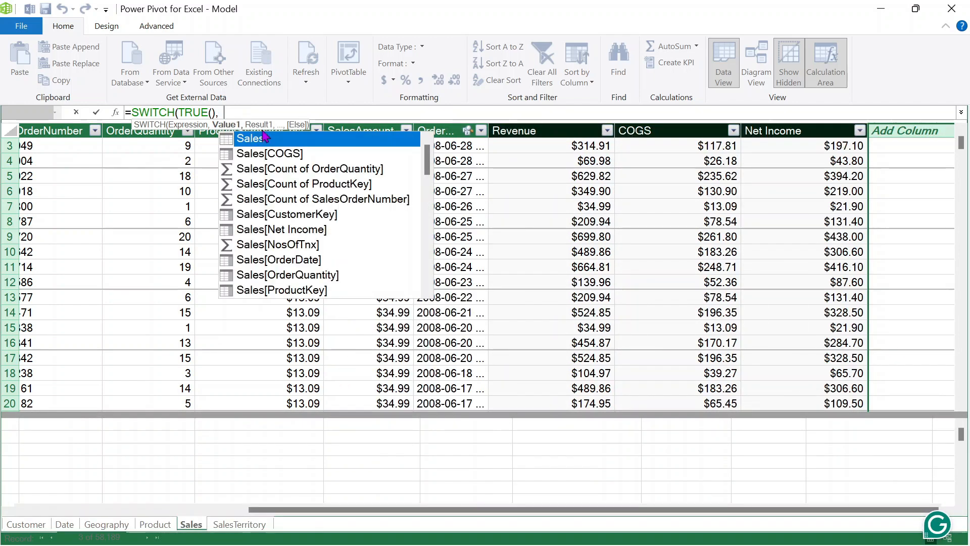
key("Down")
key("Down")
key("Down")
key("Down")
key("Down")
key("Down")
key("Down")
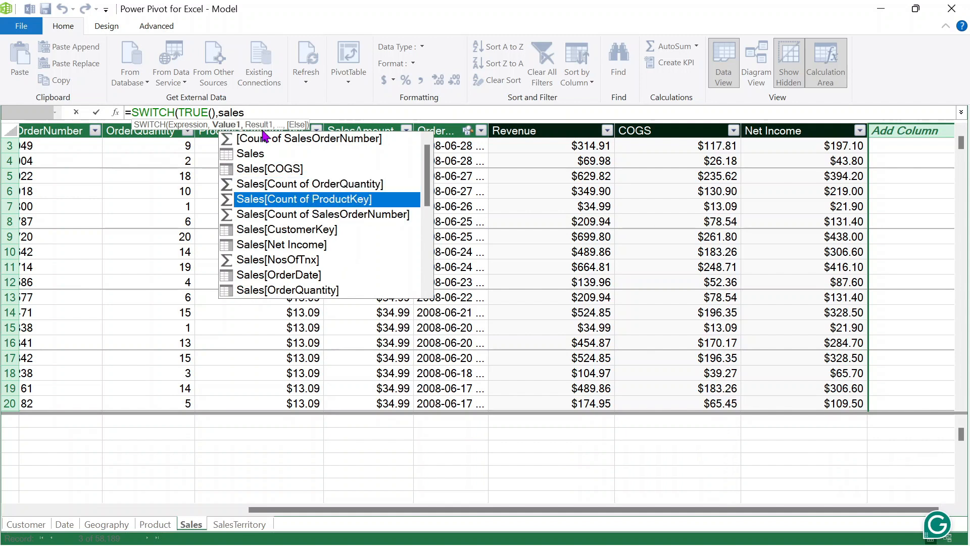
key("Down")
key("Down")
key("Down")
key("Down")
key("Down")
key("Down")
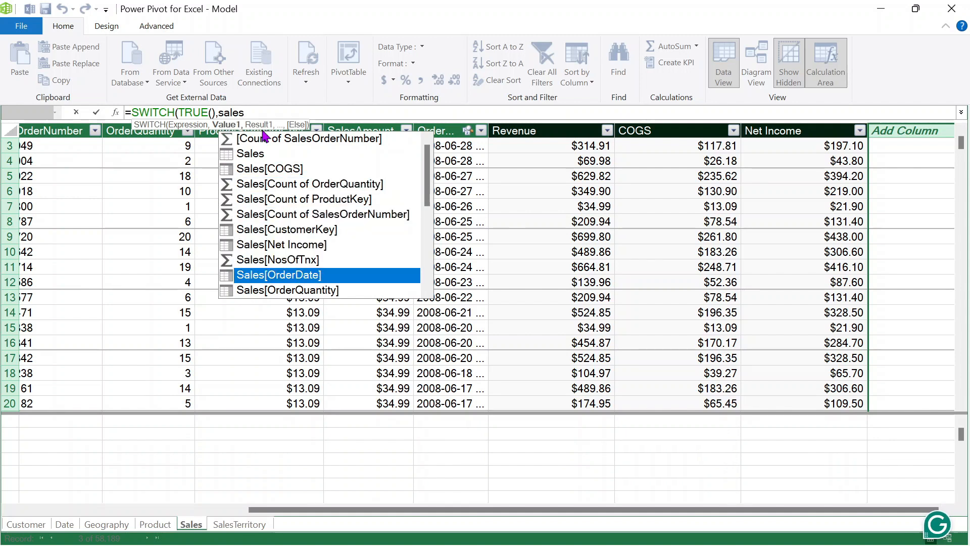
key("Down")
key("Down")
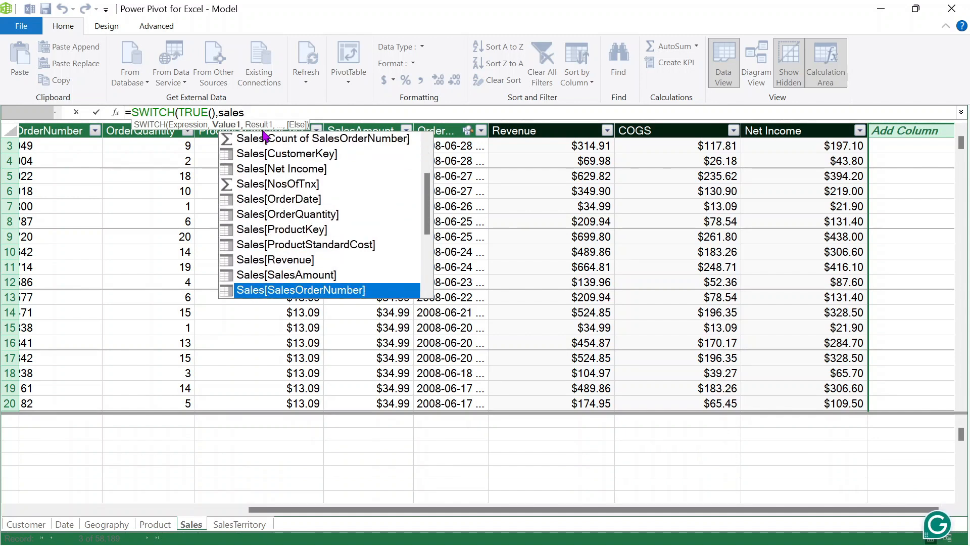
key("Down")
key("Down")
key("Down")
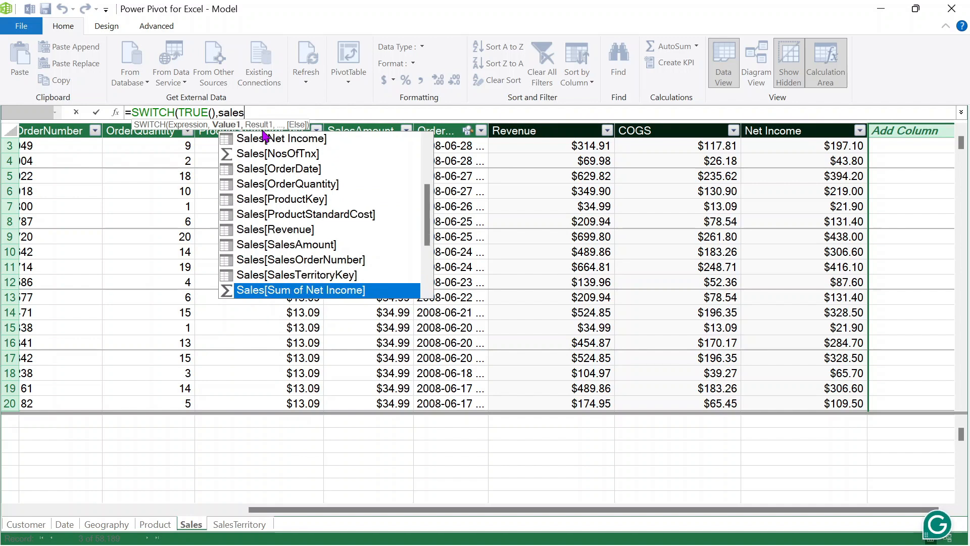
key("Down")
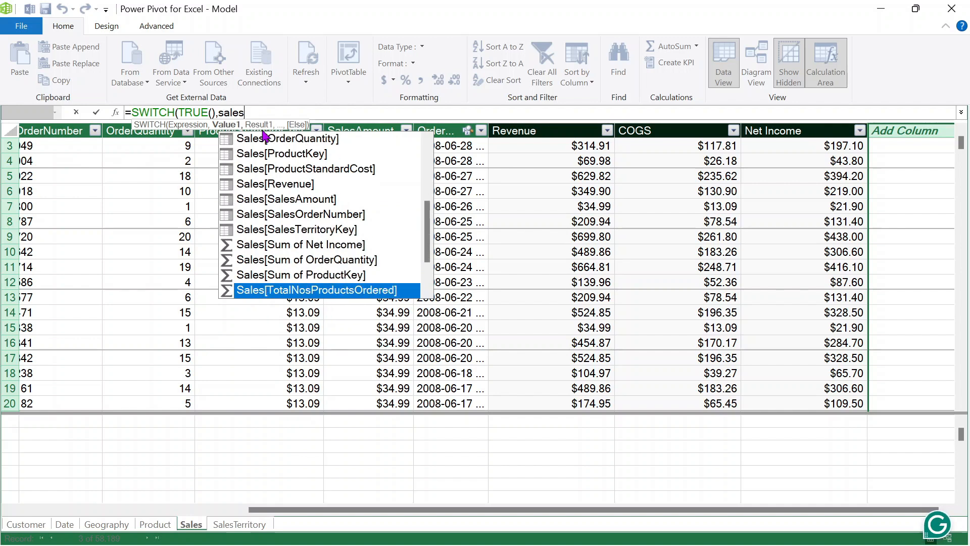
key("Down")
key("Up")
key("Up")
key("Up")
key("Up")
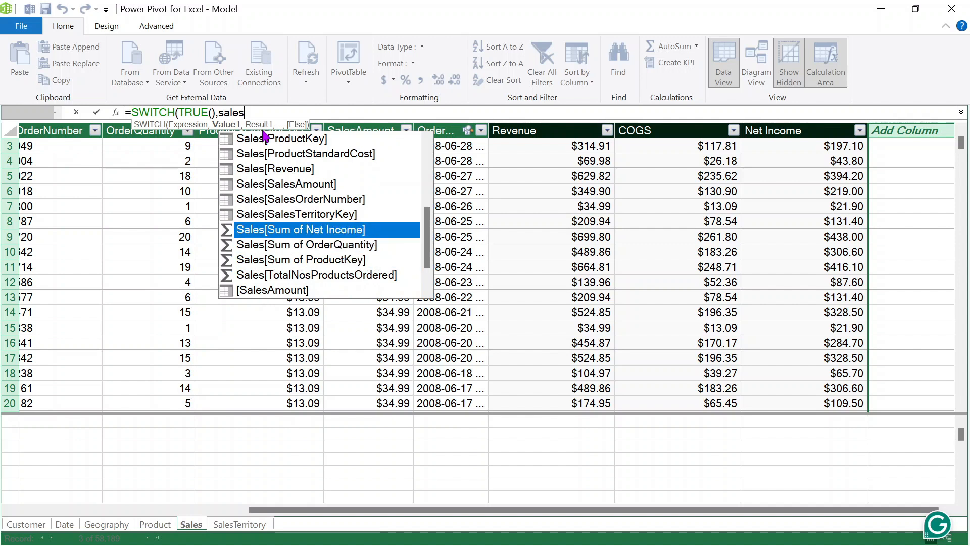
key("Up")
key("Up")
key("Up")
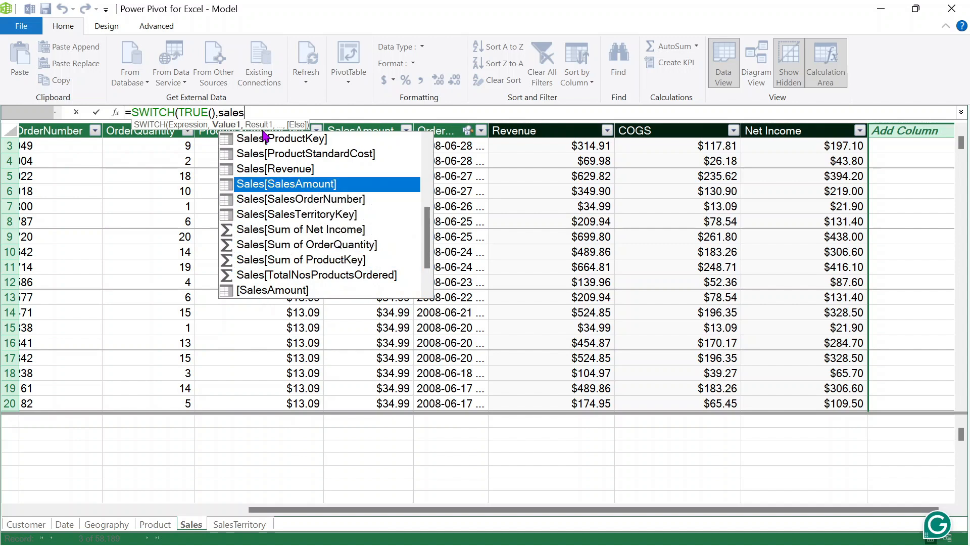
key("Tab")
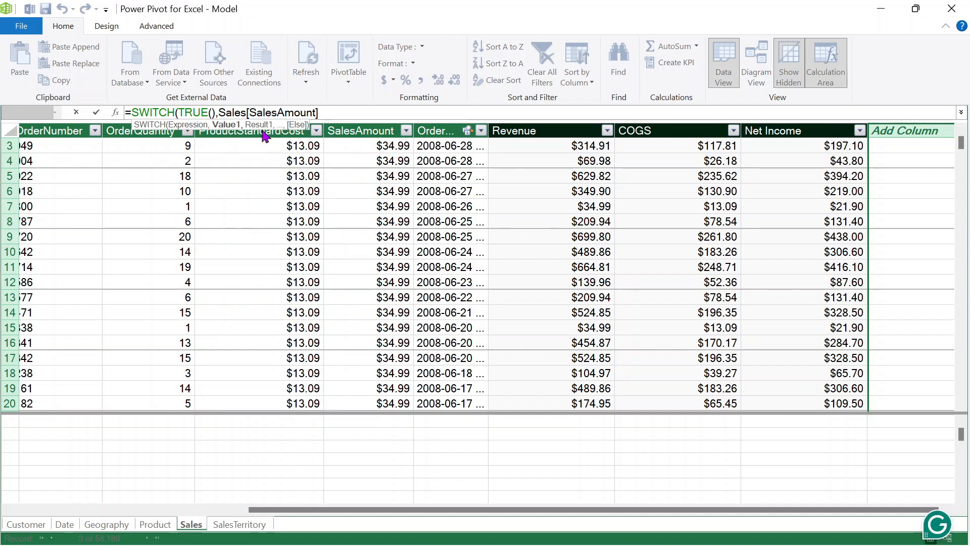
- Complete the first tier >=2800 as "1 (Very Costly)" and select Sales[SalesAmount]>= for reuse
type(">")
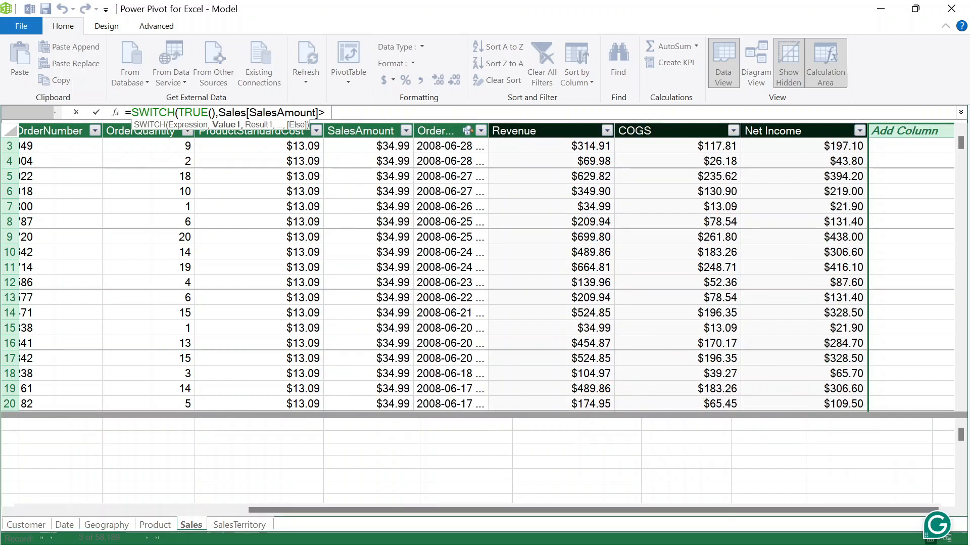
key("BackSpace")
type("2800")
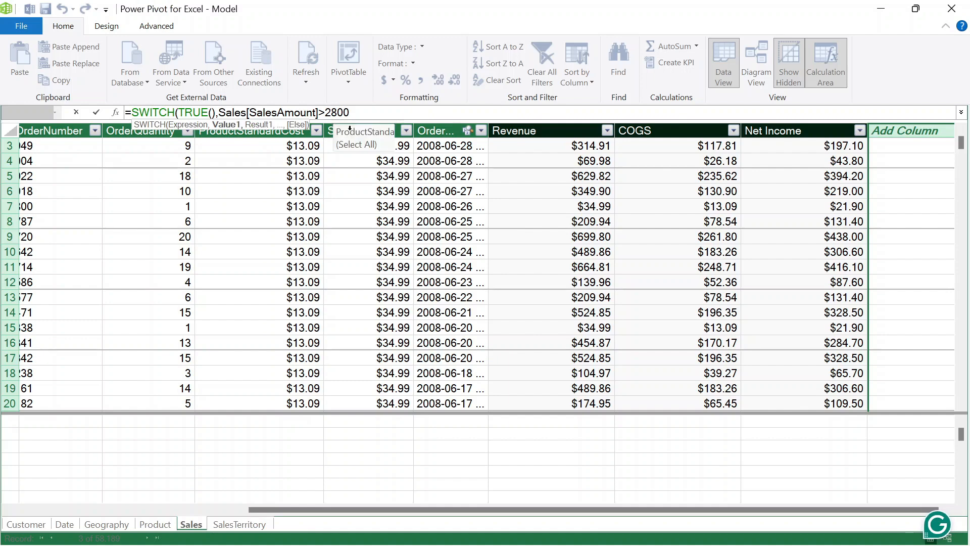
type("=")
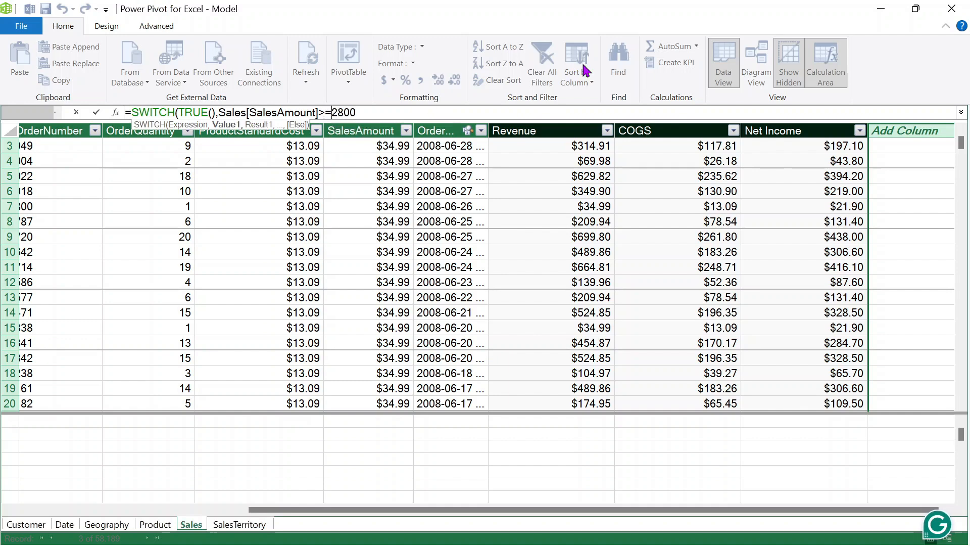
key("Right")
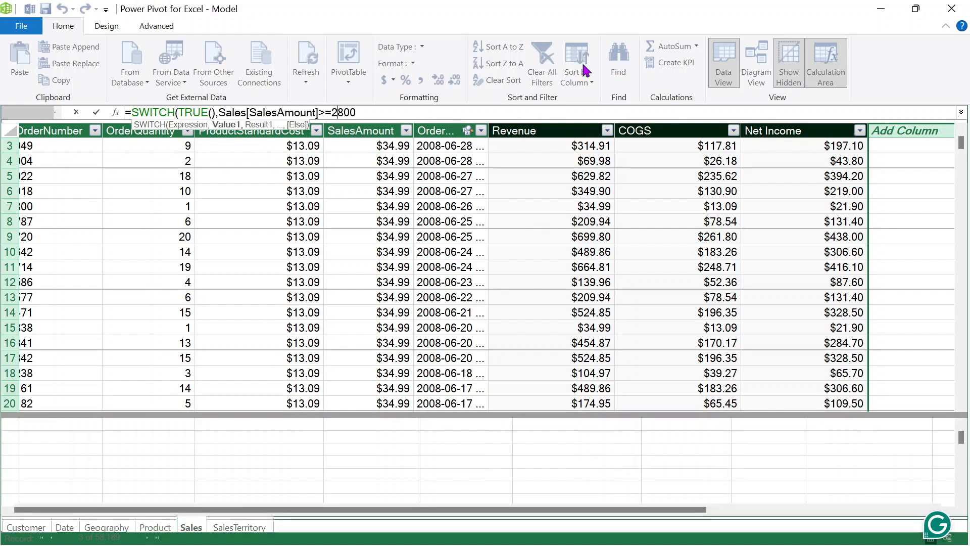
key("Right")
key("Right")
key("Right")
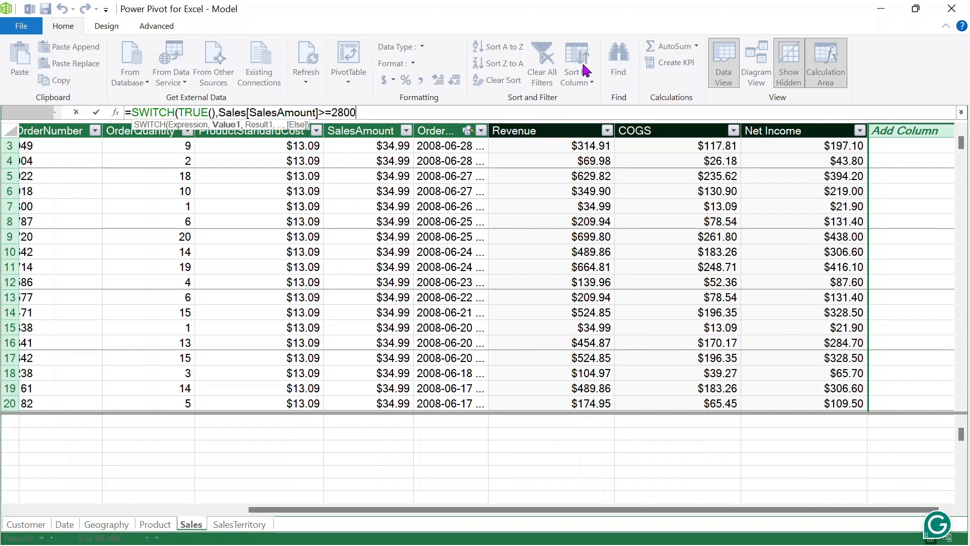
type(",")
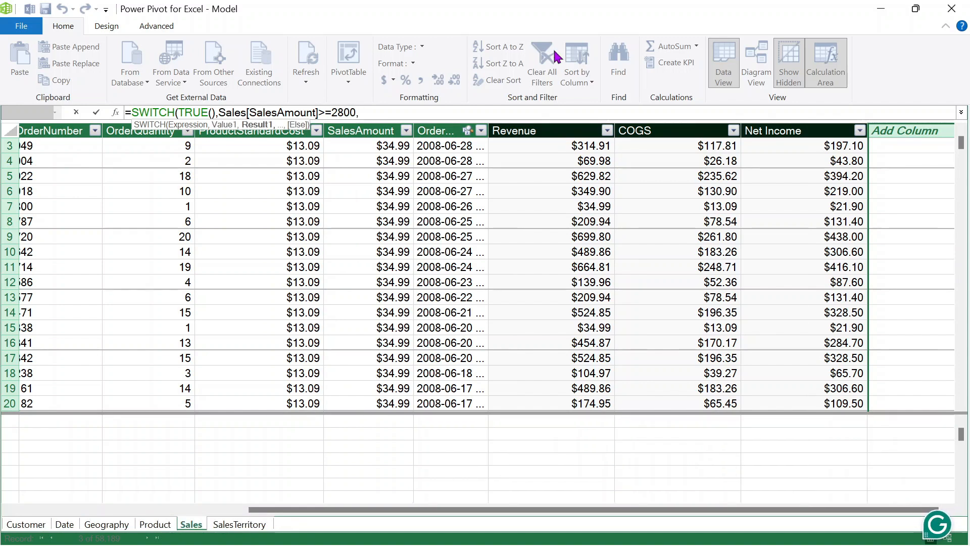
type("\"")
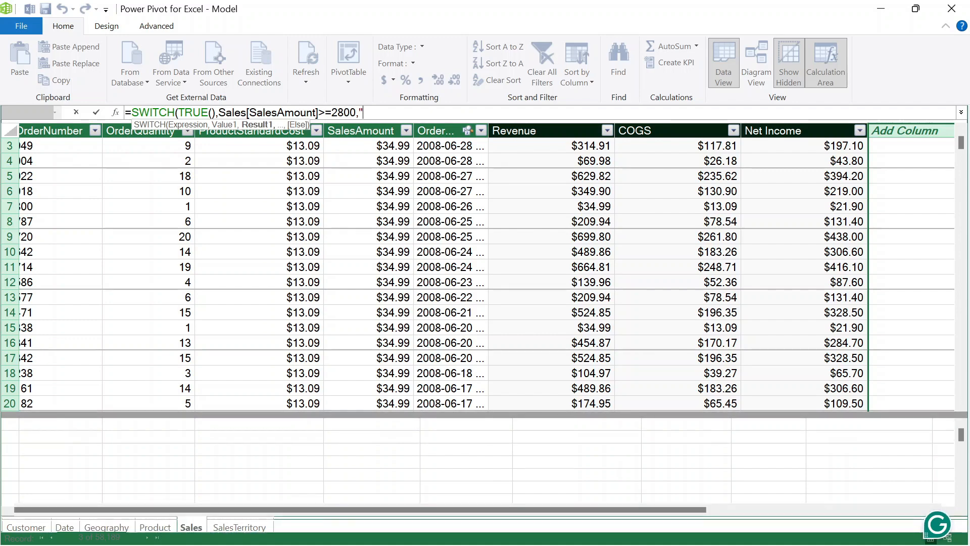
type("1 ")
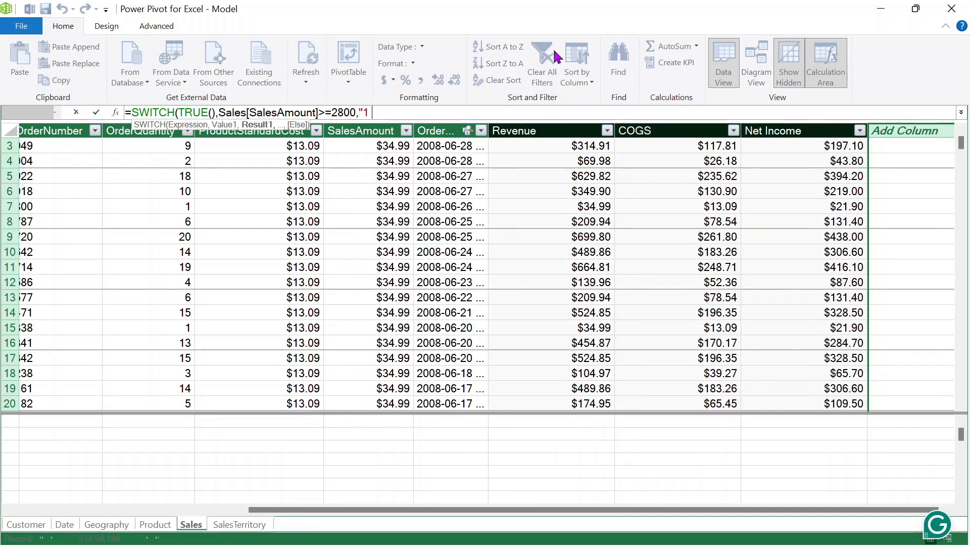
type("(")
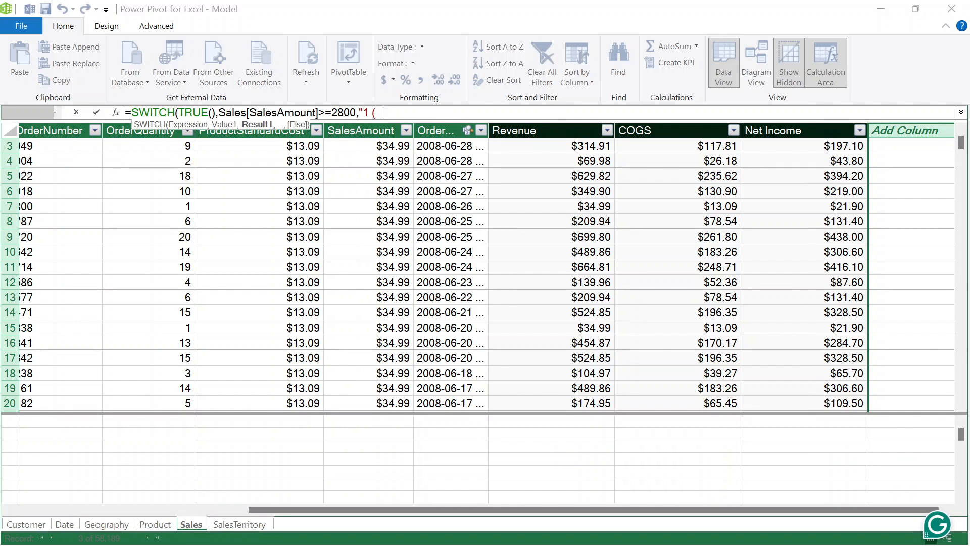
key("BackSpace")
type("Very Costly),")
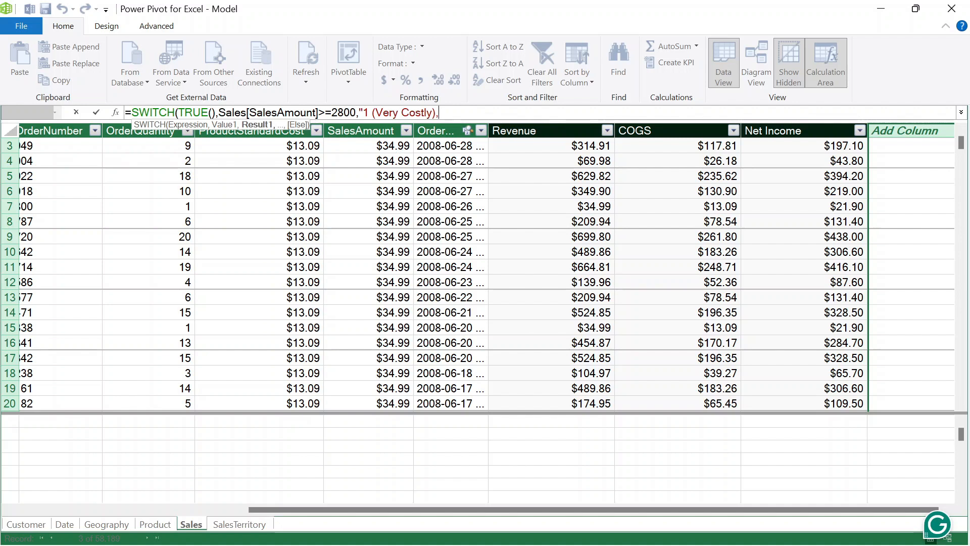
key("BackSpace")
type("\",")
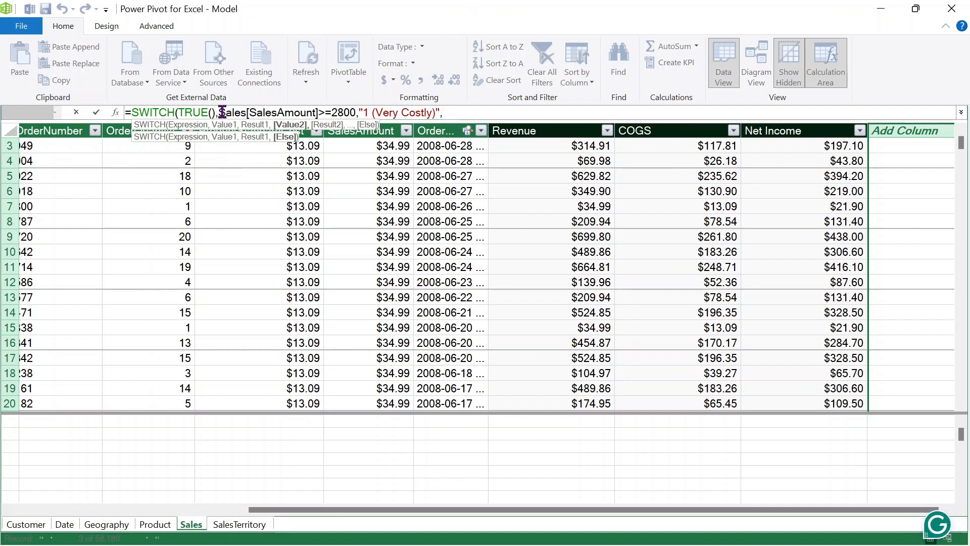
left_click_drag(222, 112, 334, 115)
key("ctrl+c")
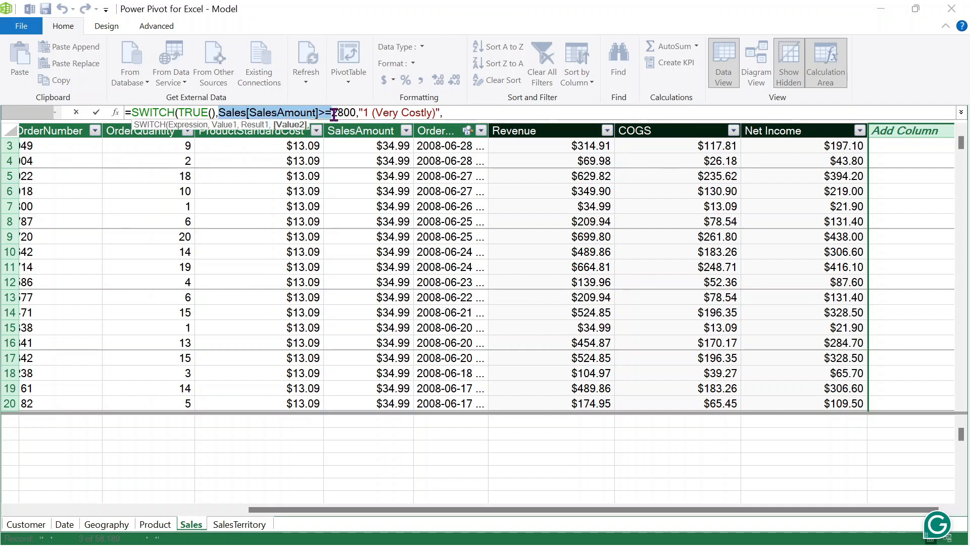
left_click(450, 112)
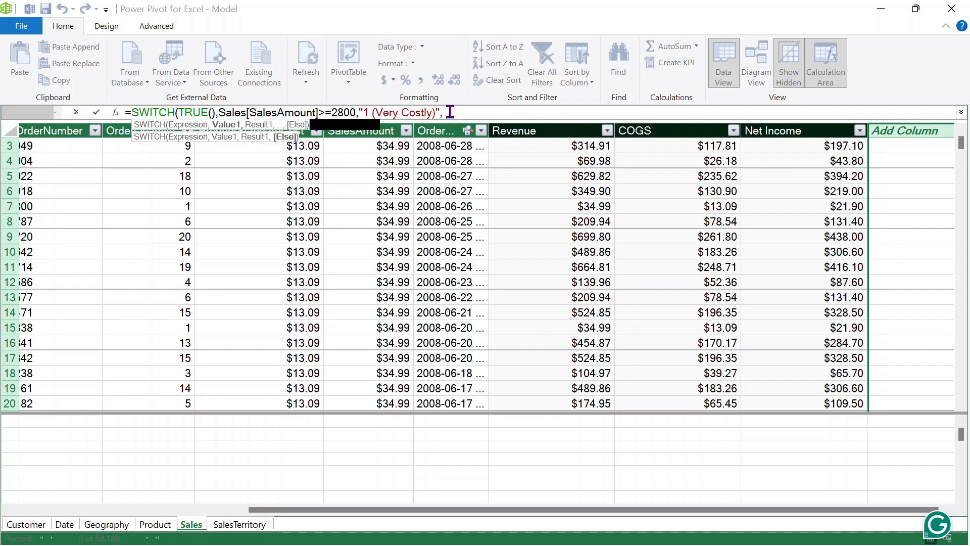
- Add tiers SalesAmount >=2100 as "2 (Costly)" and >=1400 as "3 (Moderate)"
key("ctrl+v")
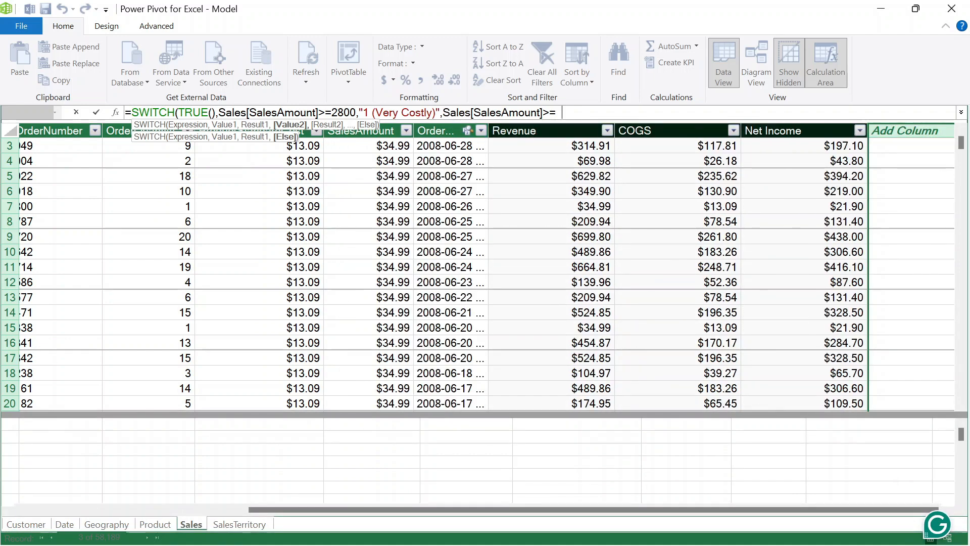
type("2100")
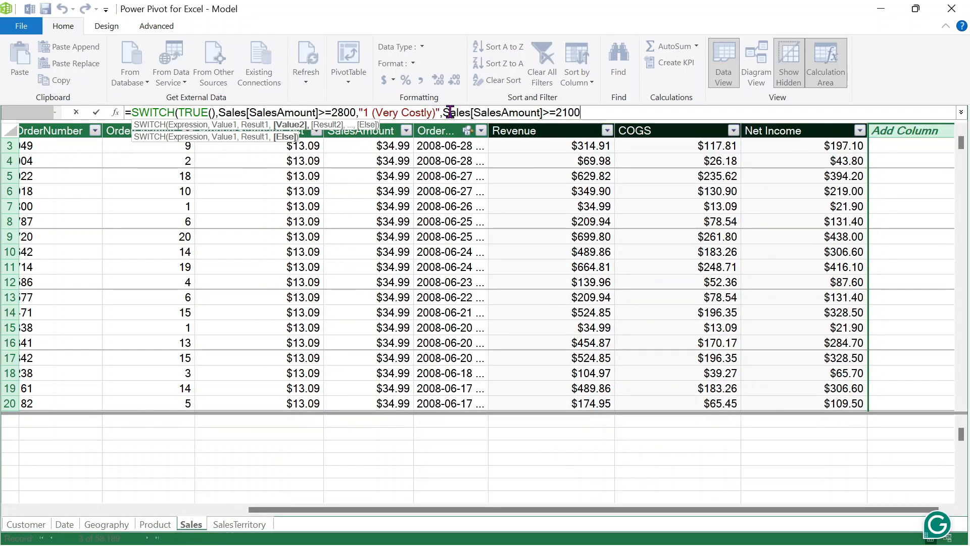
type(", \"")
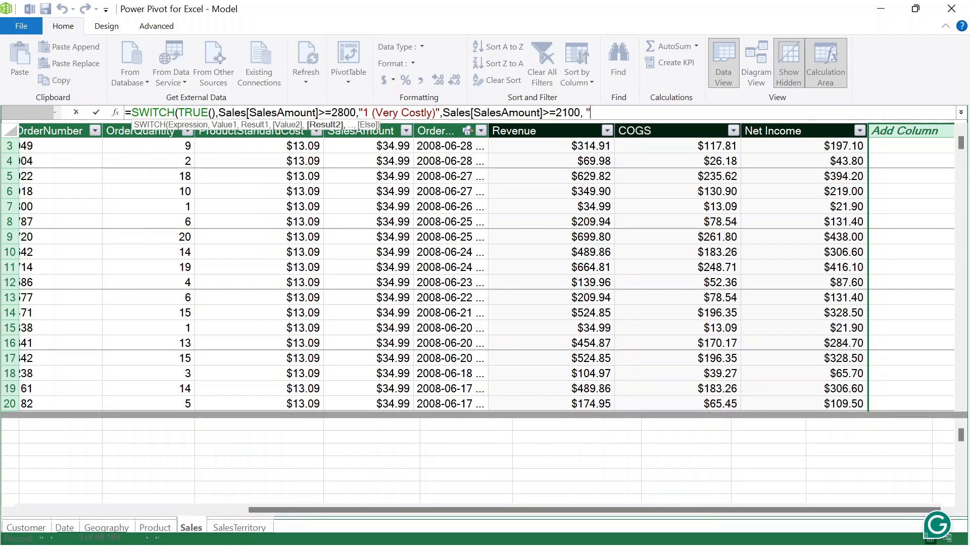
type("2")
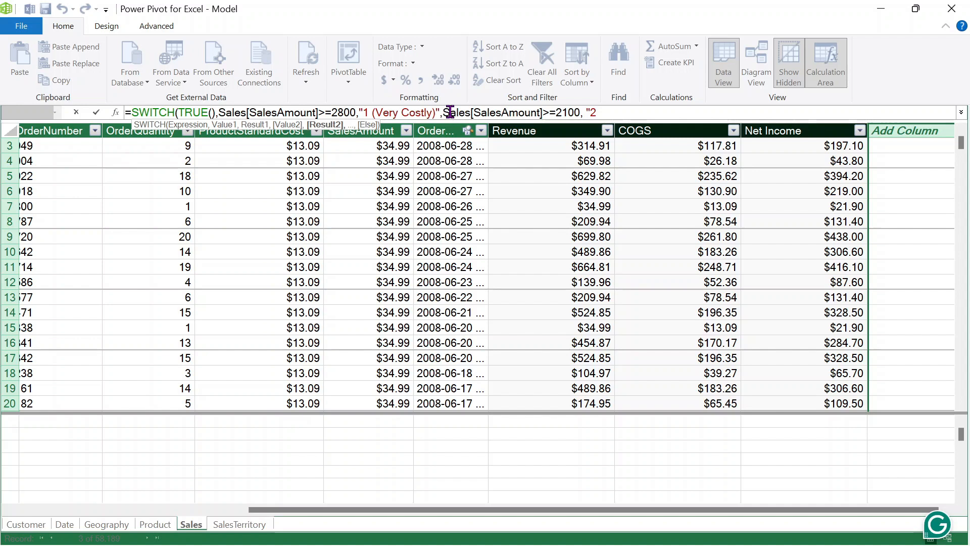
type("Cos")
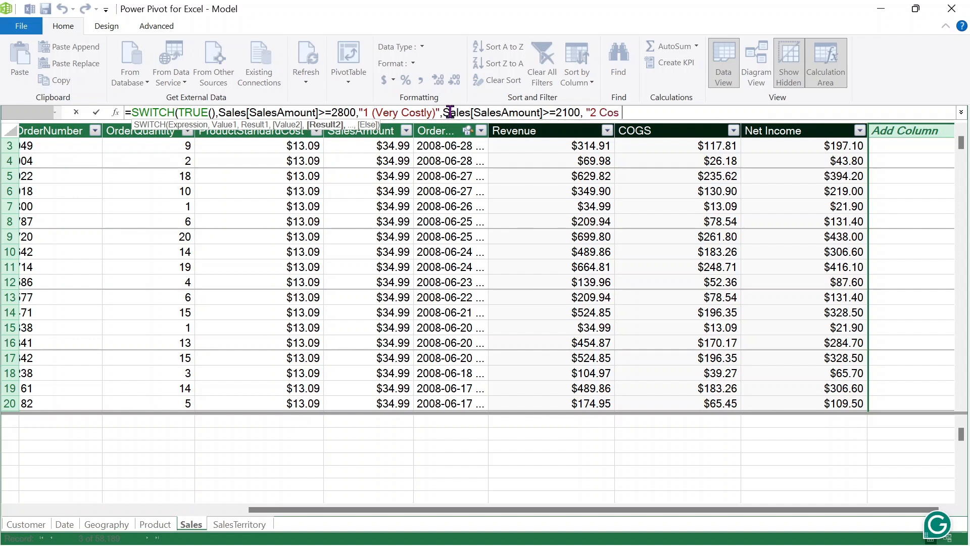
type("tly")
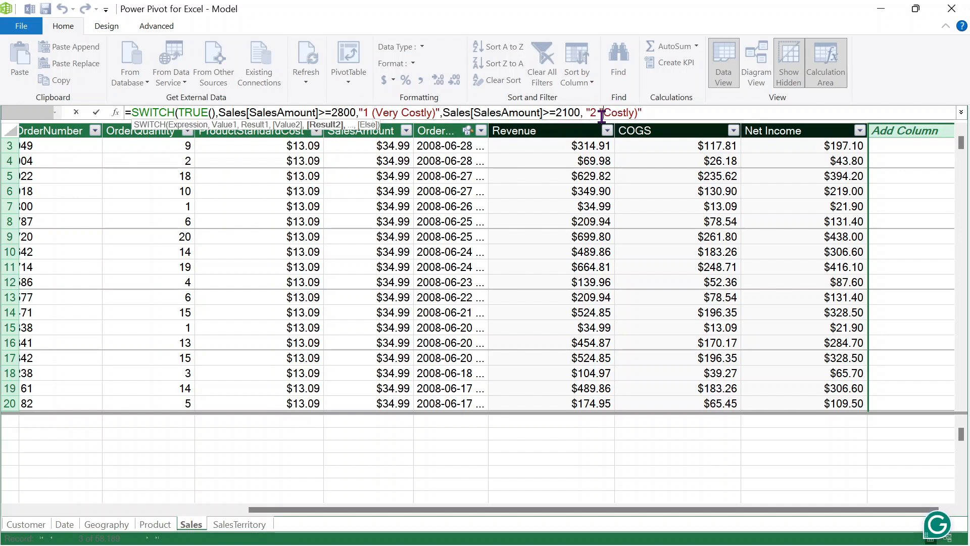
type("(")
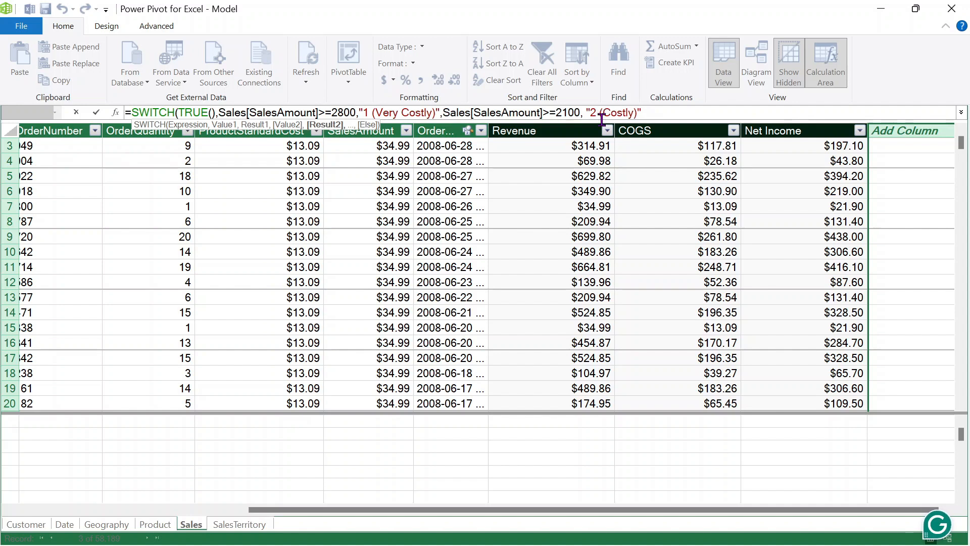
left_click(692, 112)
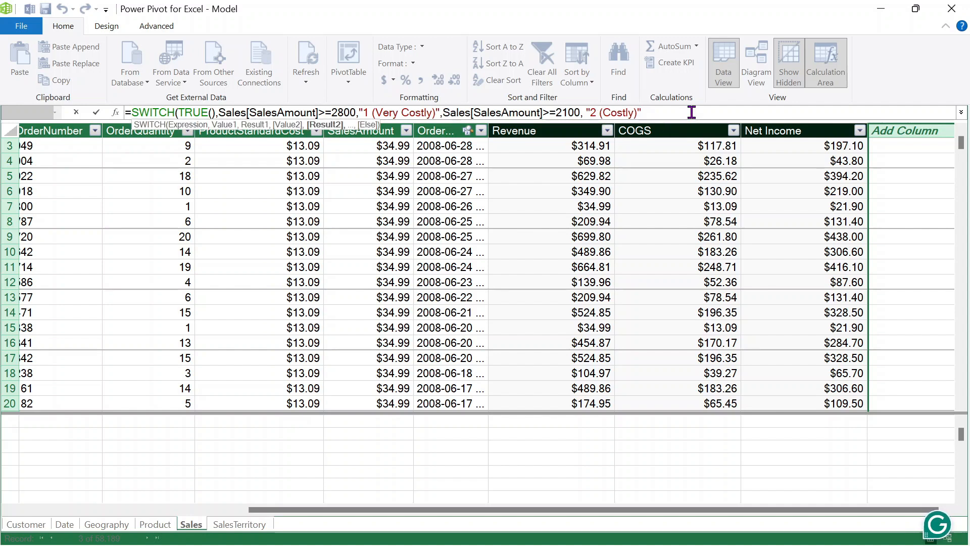
type(",")
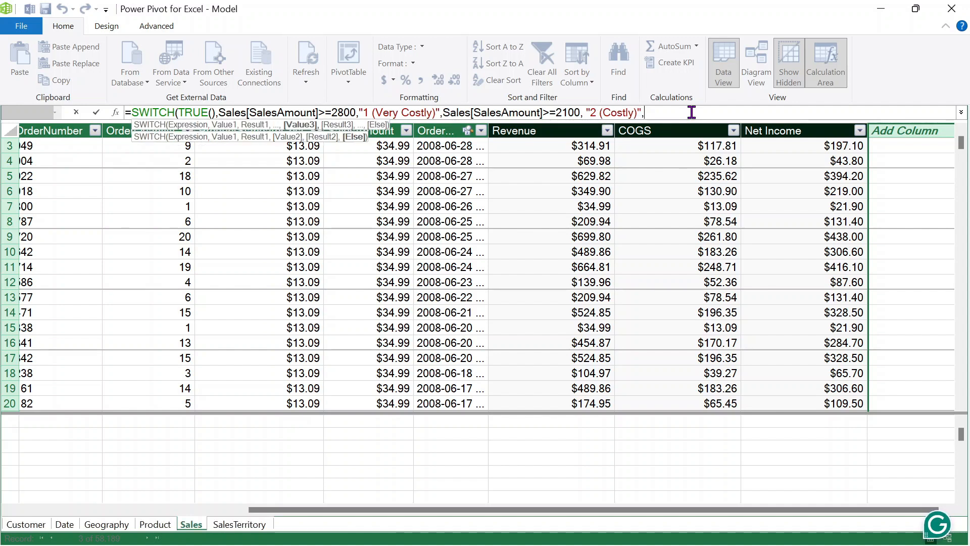
type("Sales[SalesAmount]>=")
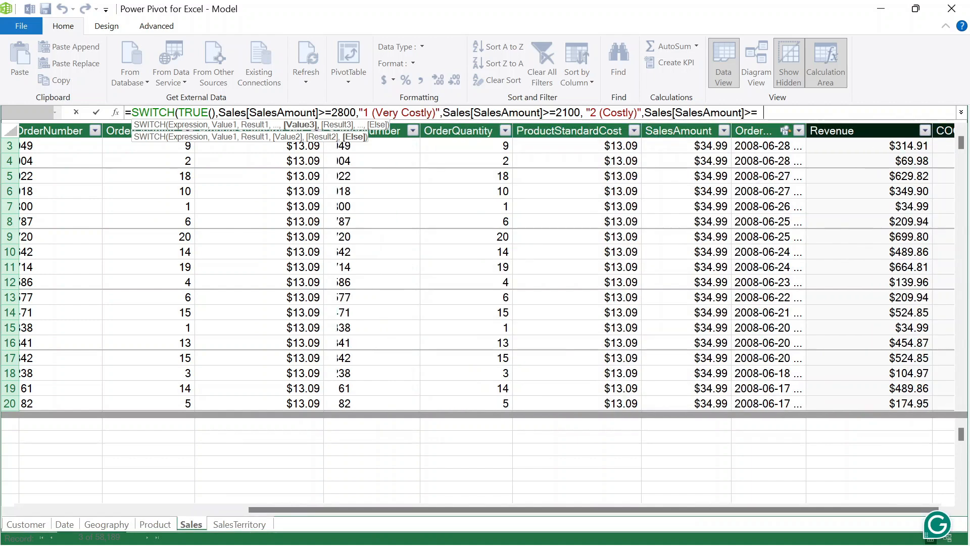
type(" 1400, \"")
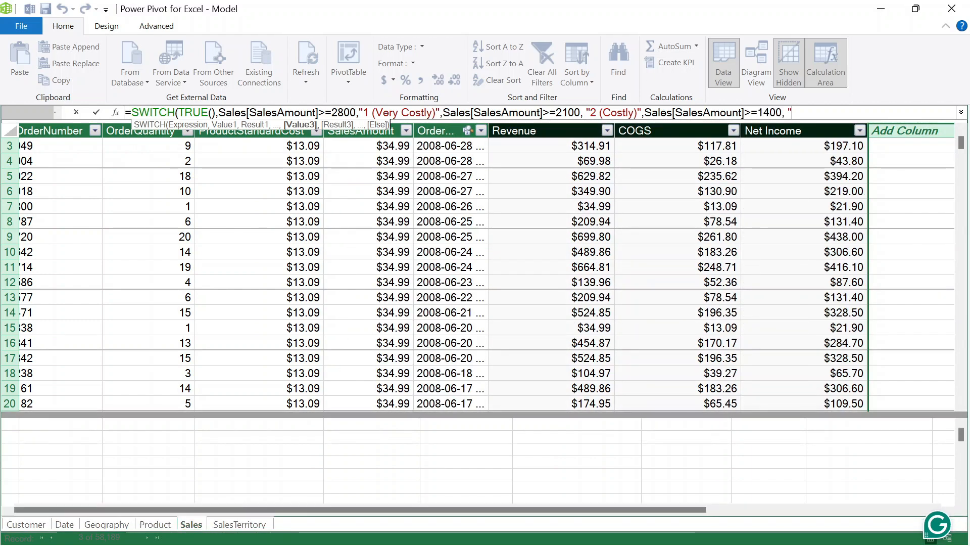
type("3 ")
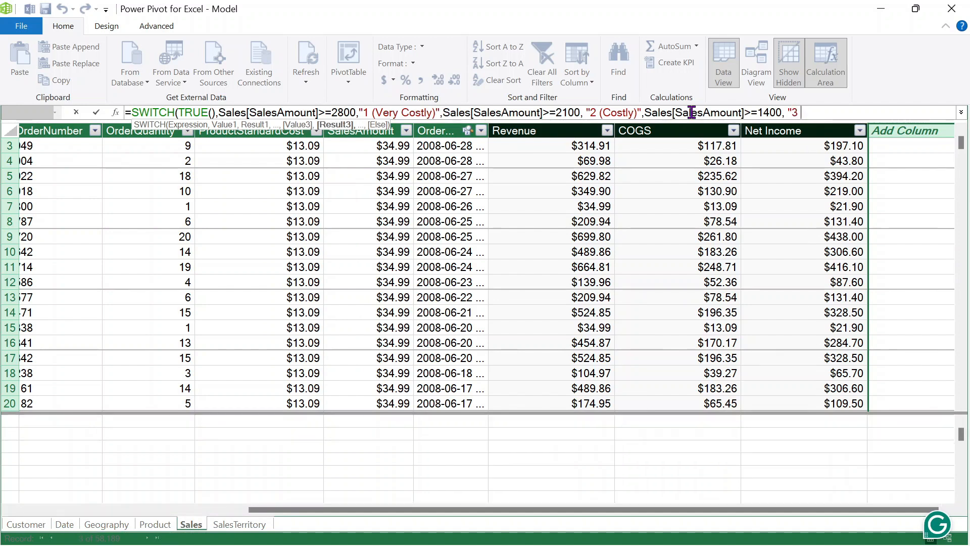
type("M (Moderate)\",")
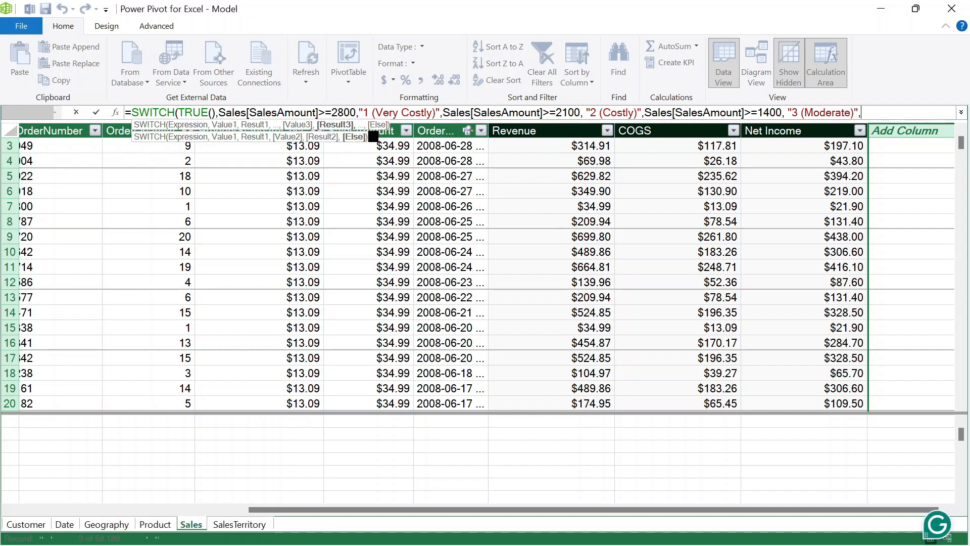
- Add final tiers >=700 as "4 (Cheap)" and <700 as "5(Very Cheap)", closing SWITCH
key("ctrl+v")
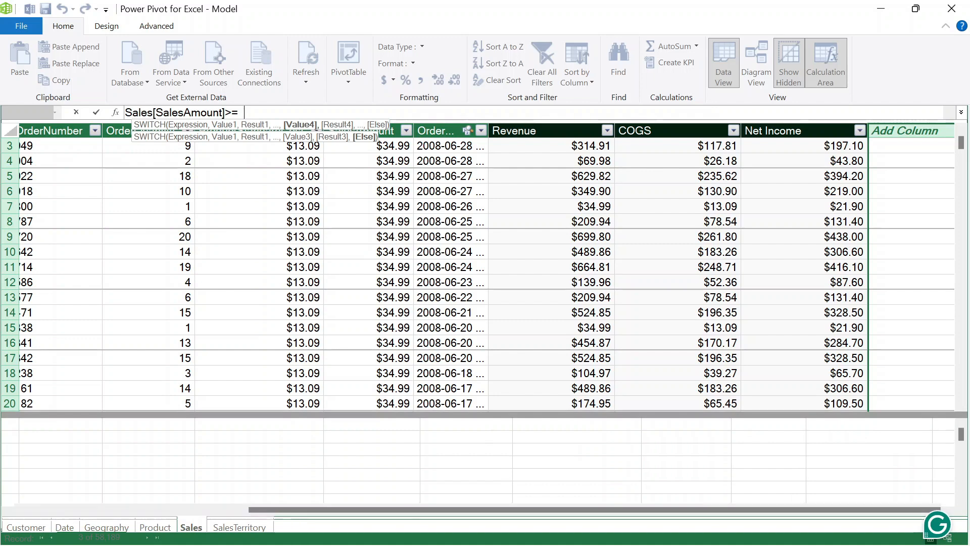
type("700,\"")
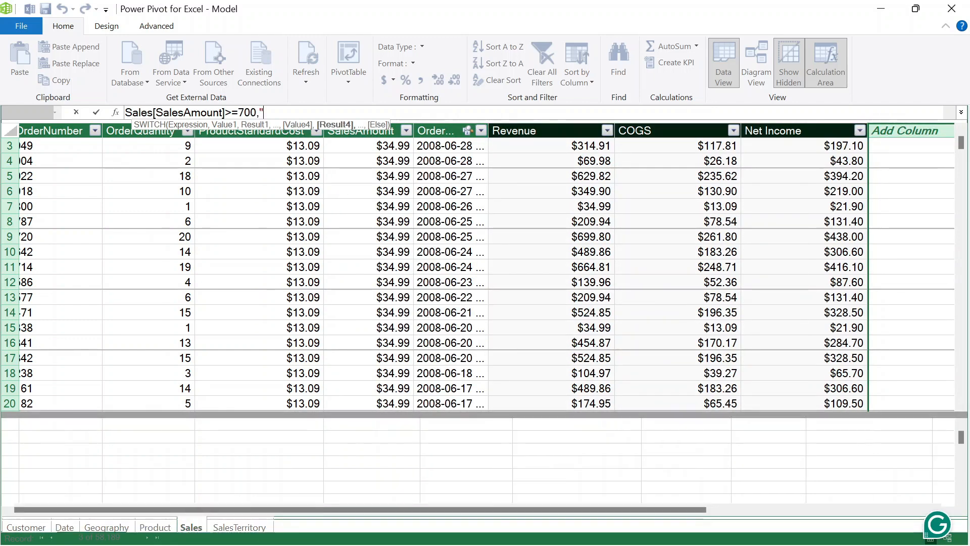
type("4")
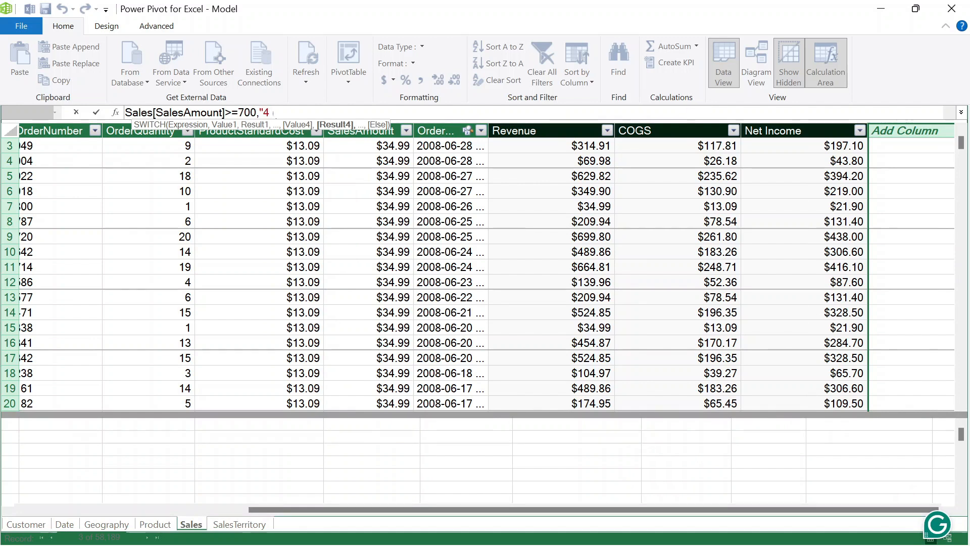
type(" (Cheap")
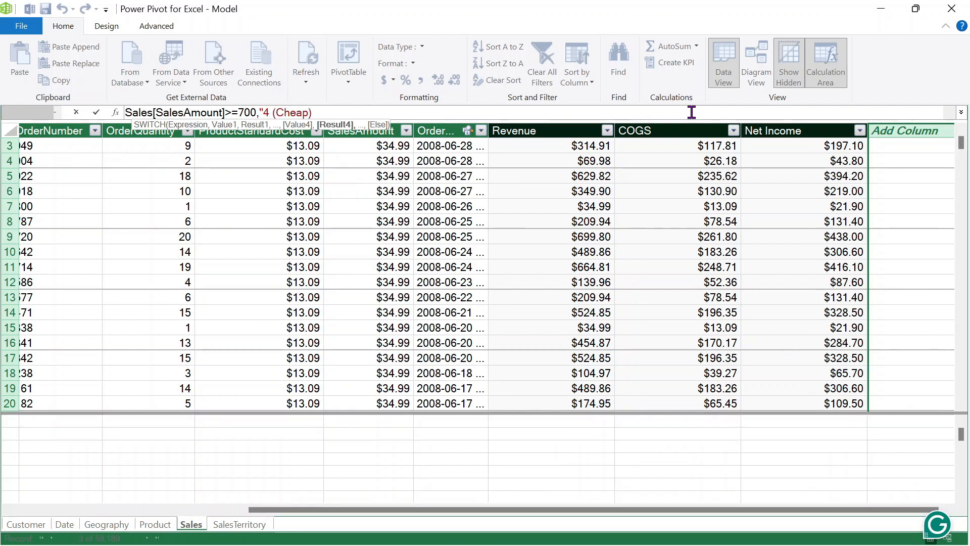
type(")\",")
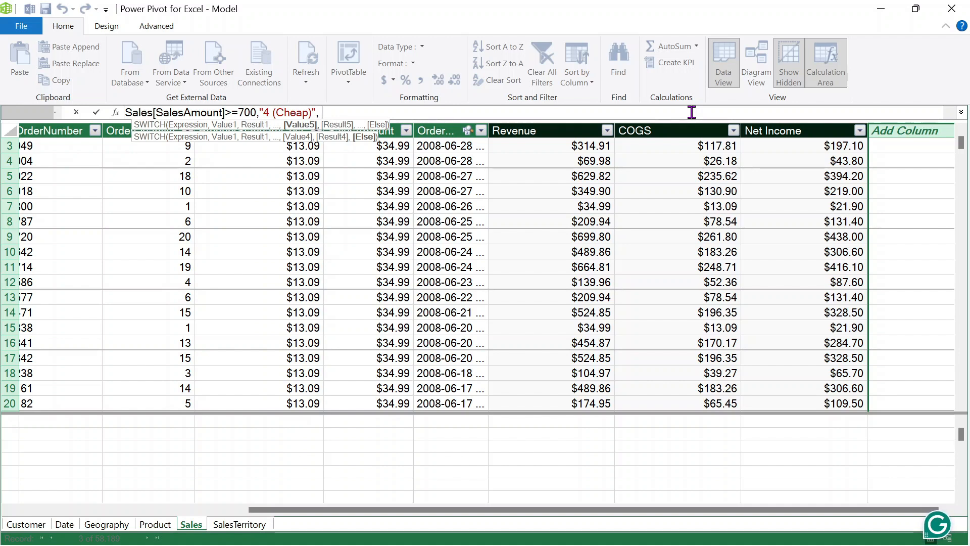
type("Sales[SalesAmount]>=")
key("BackSpace")
key("BackSpace")
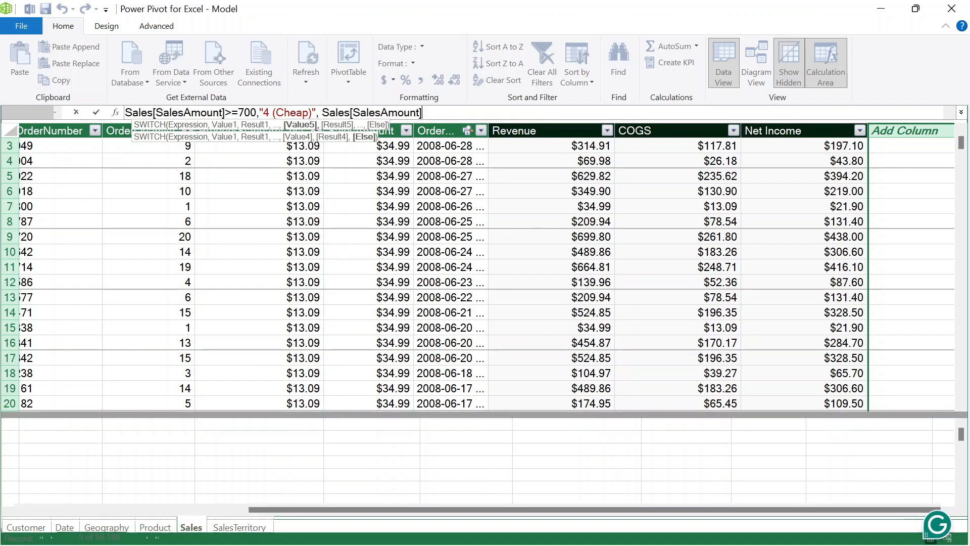
type("<7")
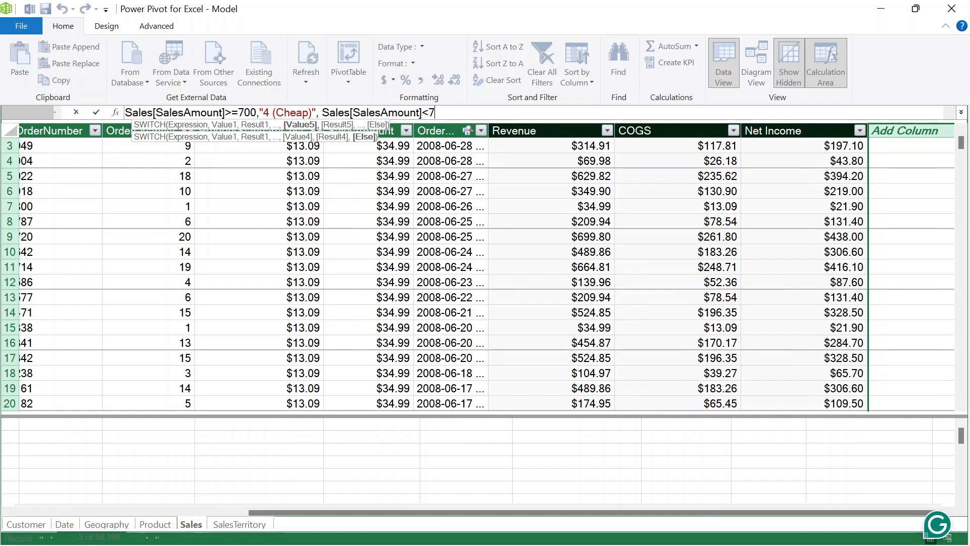
type("00,")
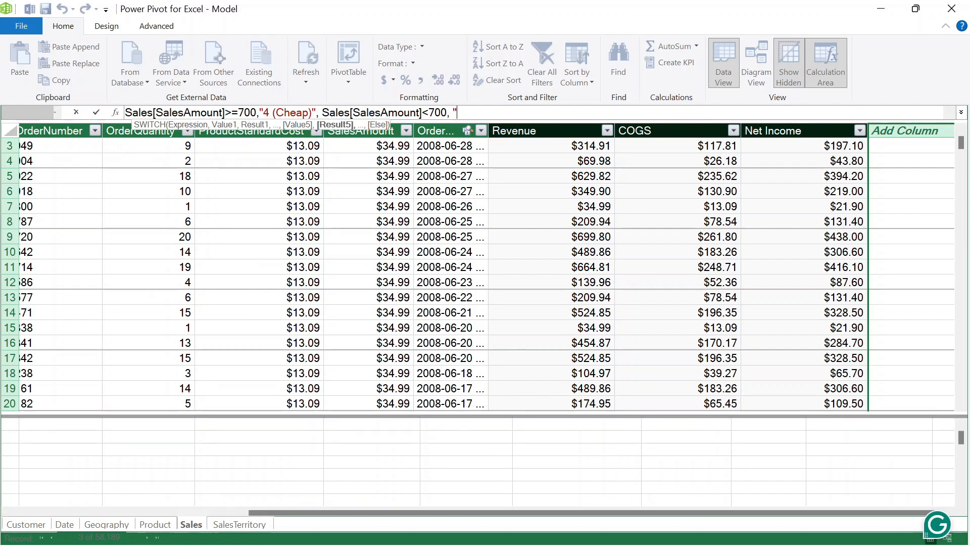
type(" \"5")
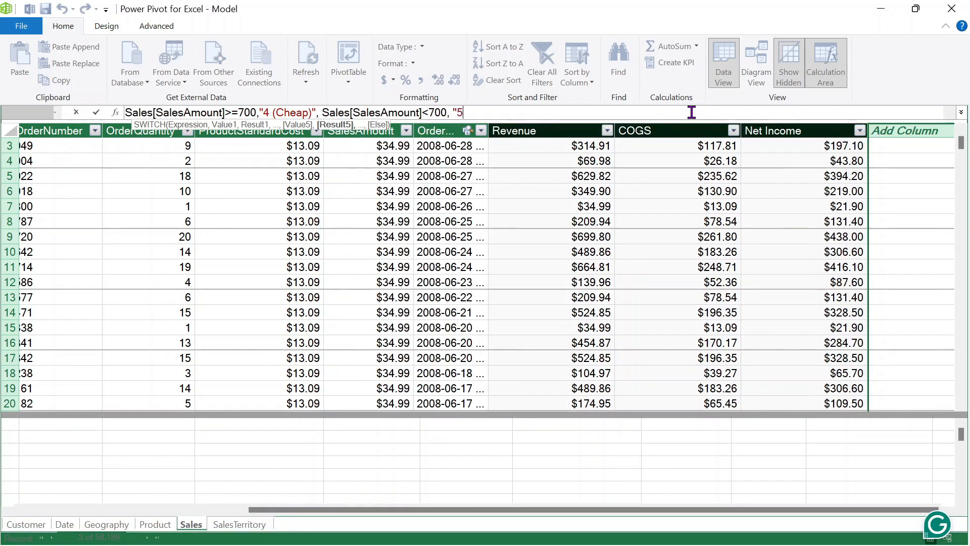
type("(")
type("Ve")
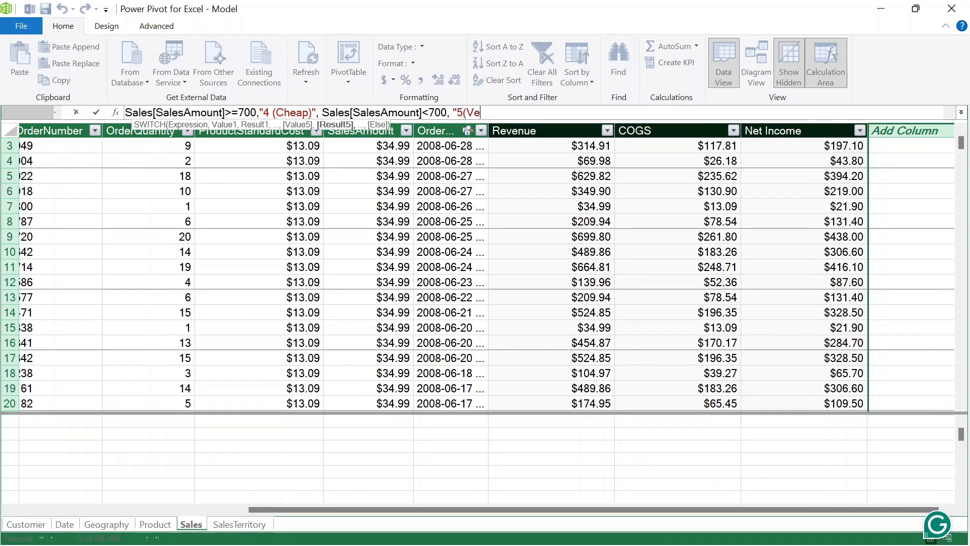
type("ry Cheap")
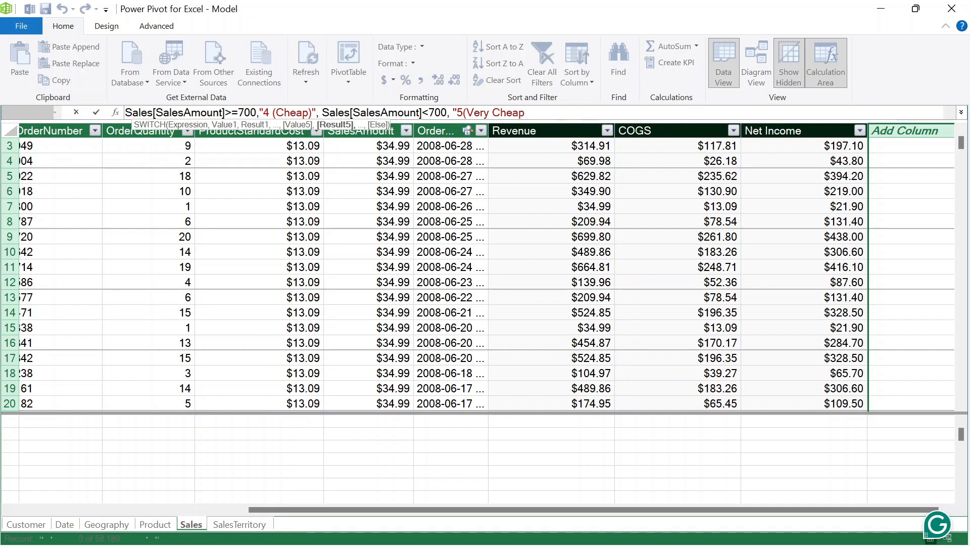
type(")")
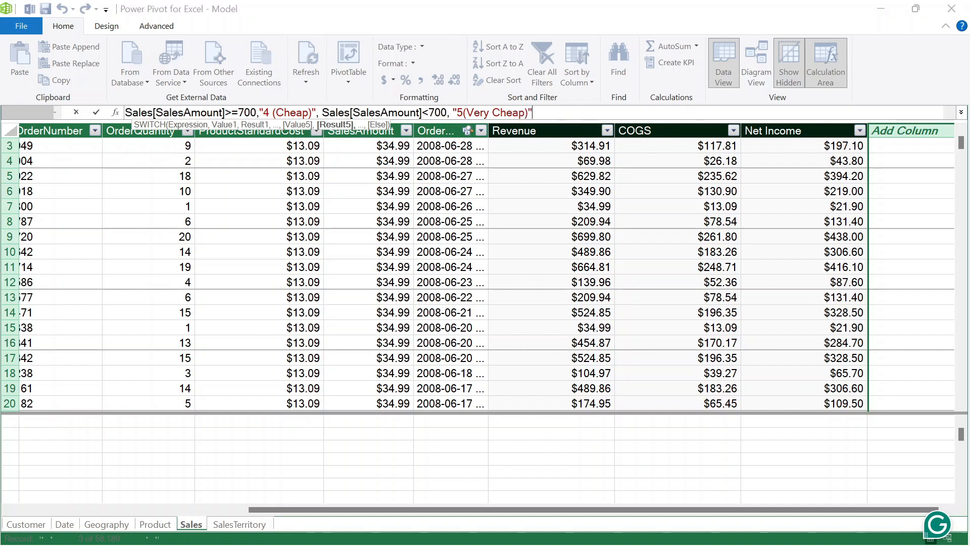
type("\")")
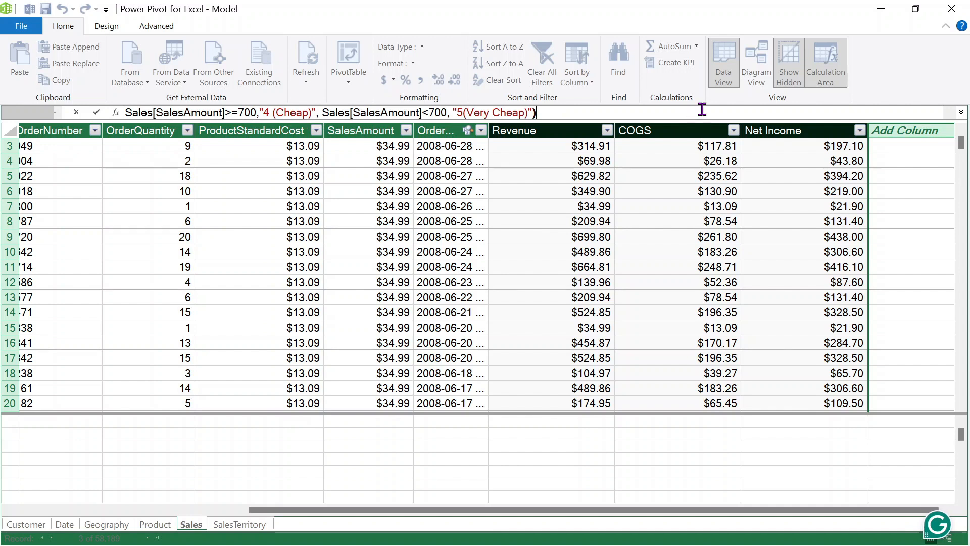
key("Left")
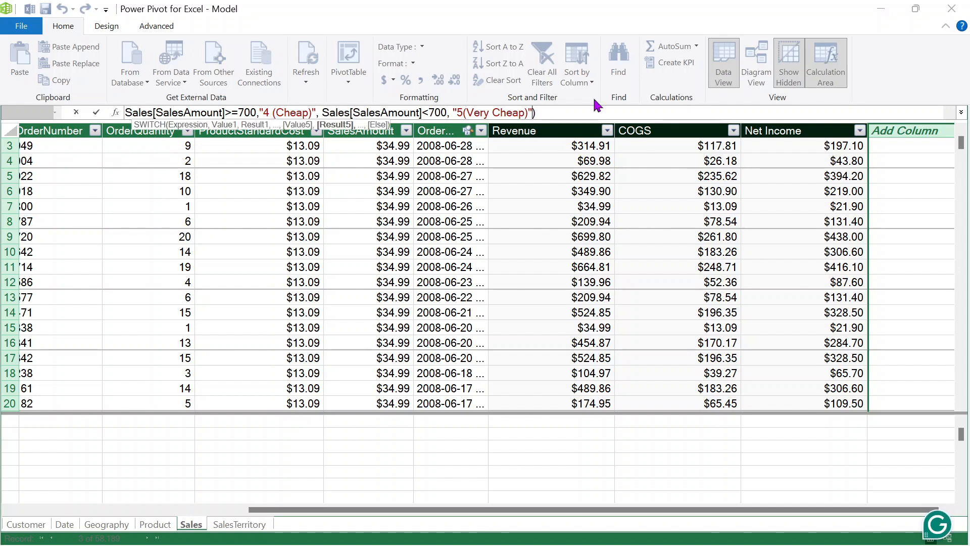
- Commit the SWITCH formula, creating Calculated Column 1 showing "5(Very Cheap)" in visible rows
key("Left")
key("Left")
key("Left")
key("Return")
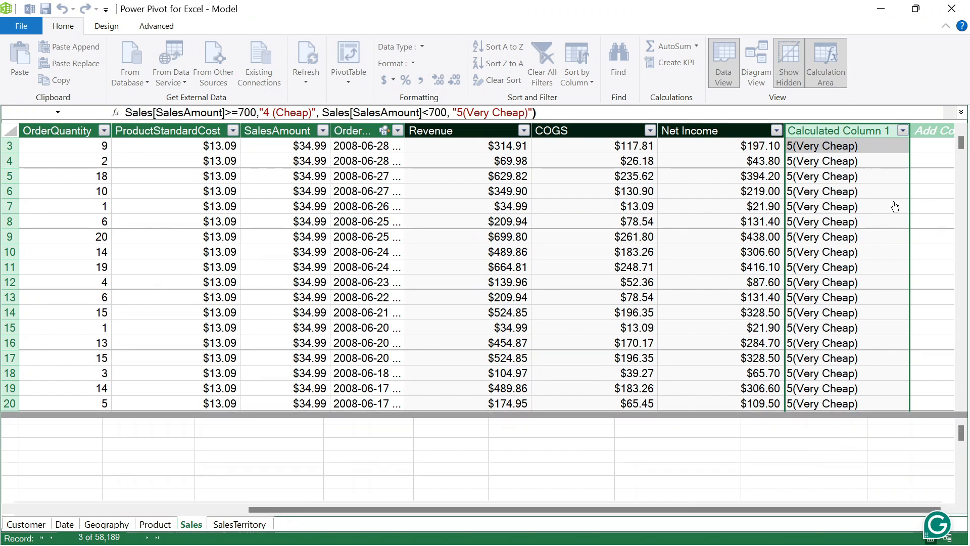
- Rename the Calculated Column 1 header in the Sales table to 'PriceCategory'
double_click(809, 132)
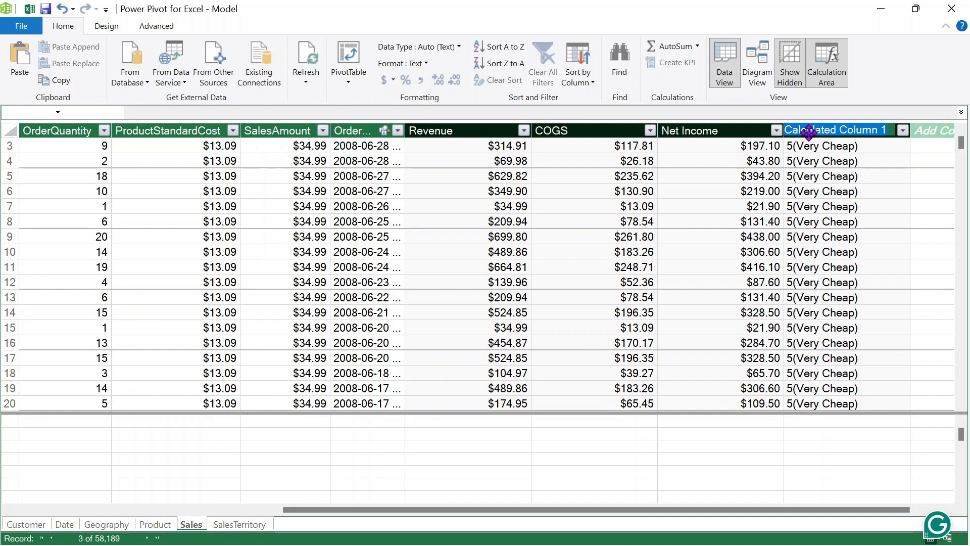
type("PriceC")
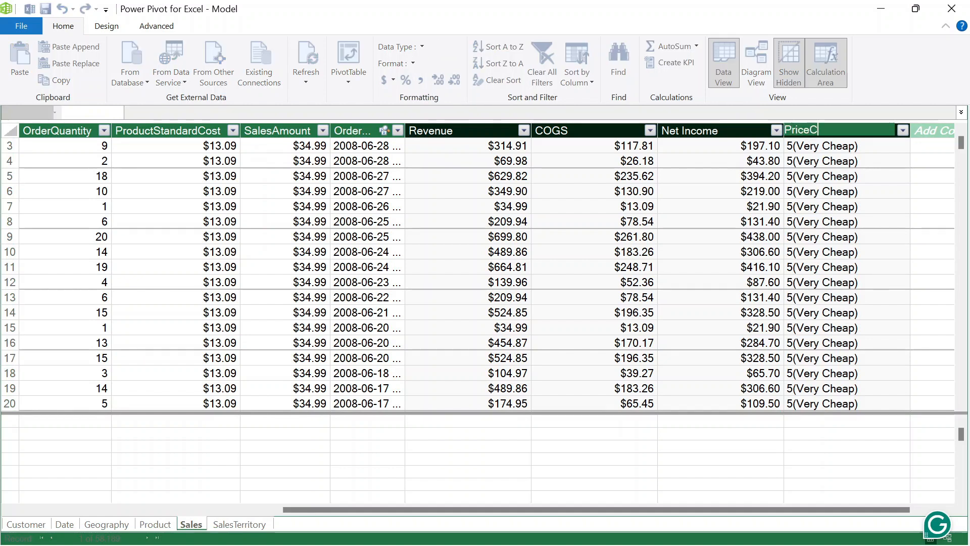
type("ategory")
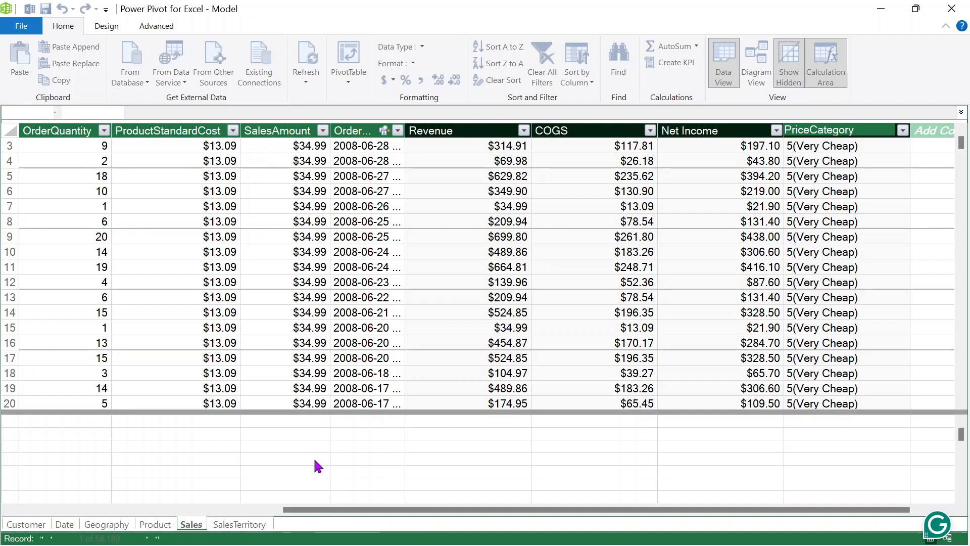
key("Return")
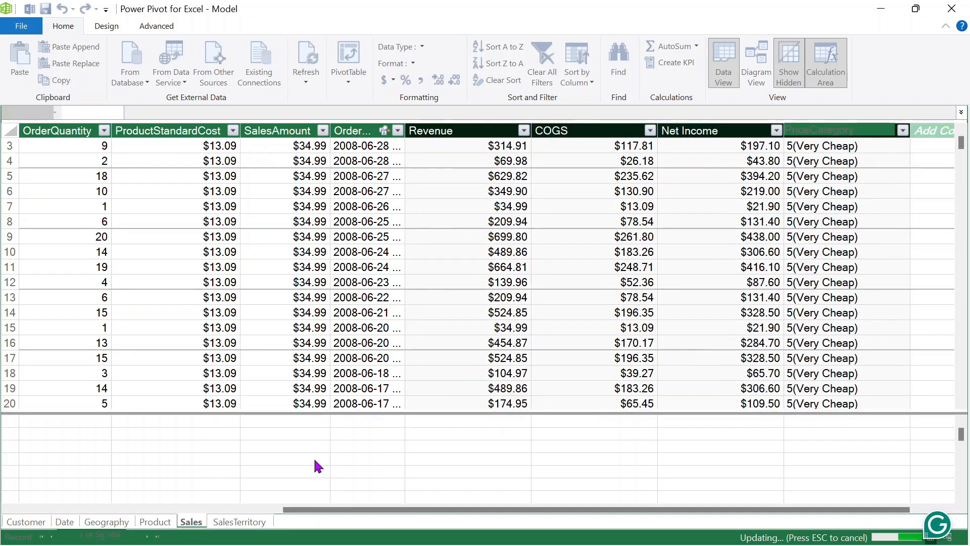
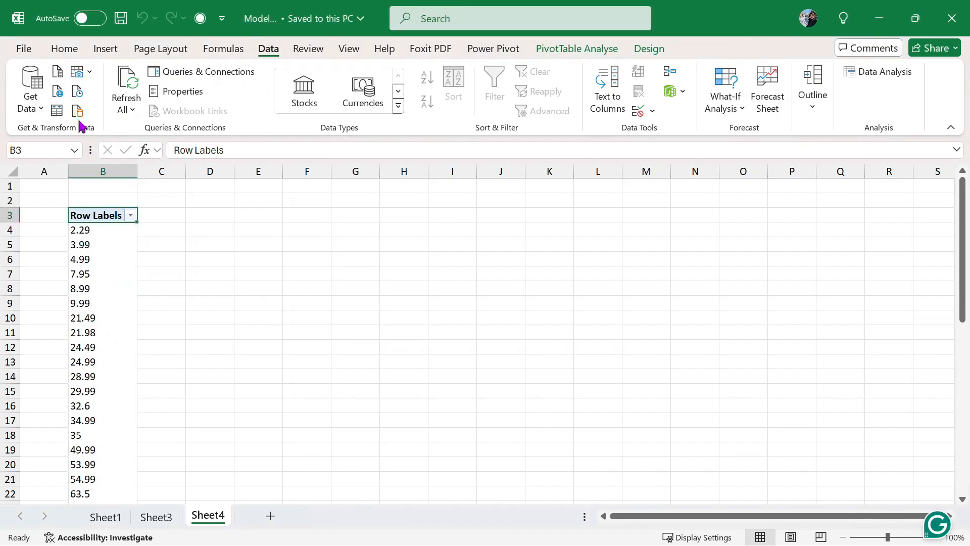
- On a new Sheet5, insert a PivotTable from the Data Model at cell B3
left_click(270, 515)
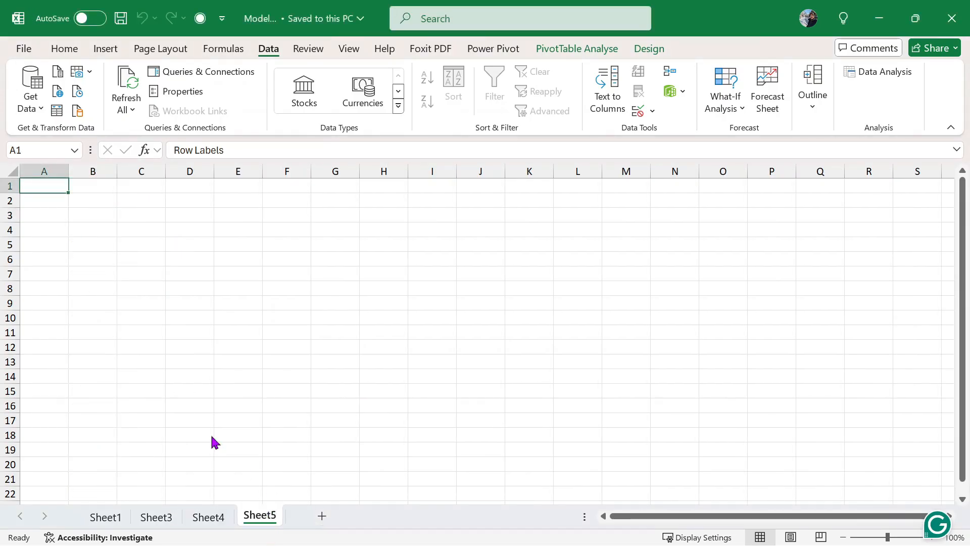
left_click(100, 220)
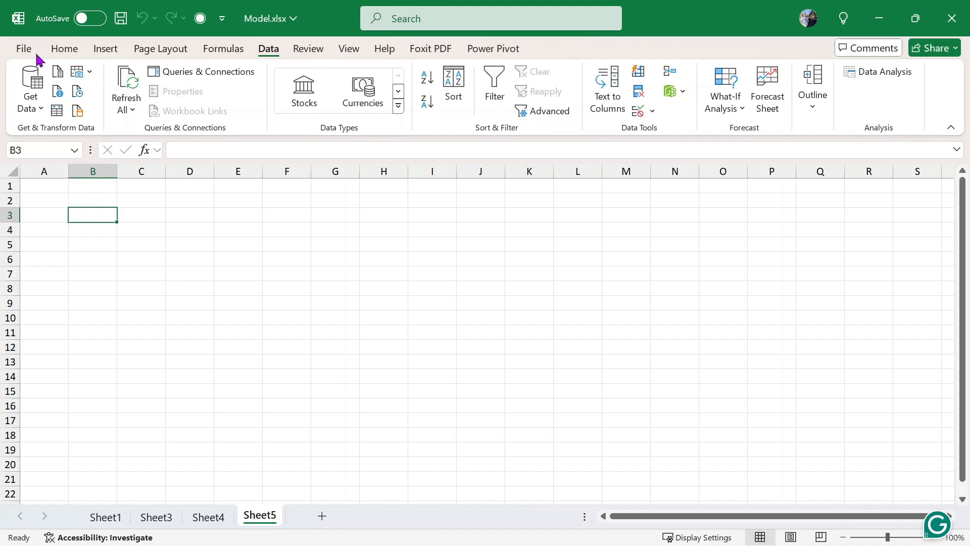
left_click(106, 49)
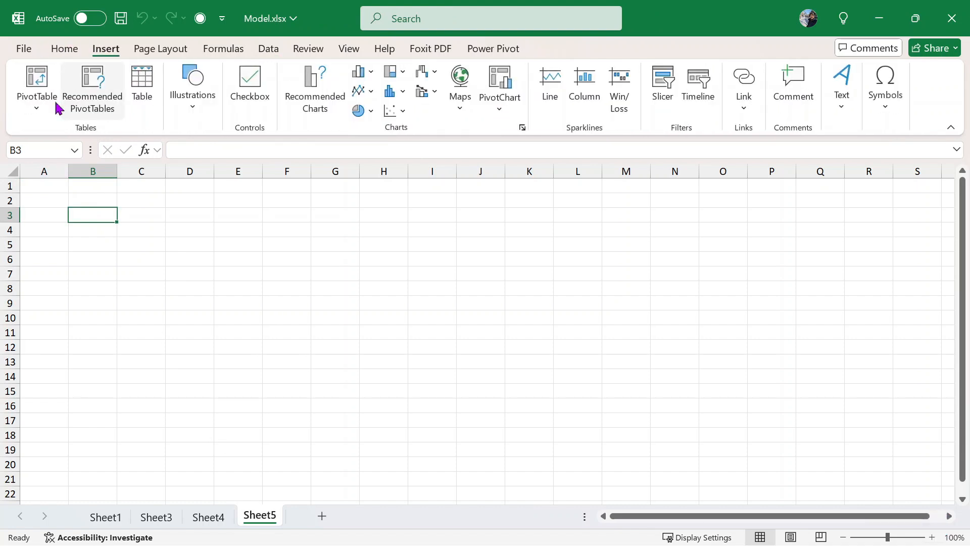
left_click(40, 101)
left_click(80, 177)
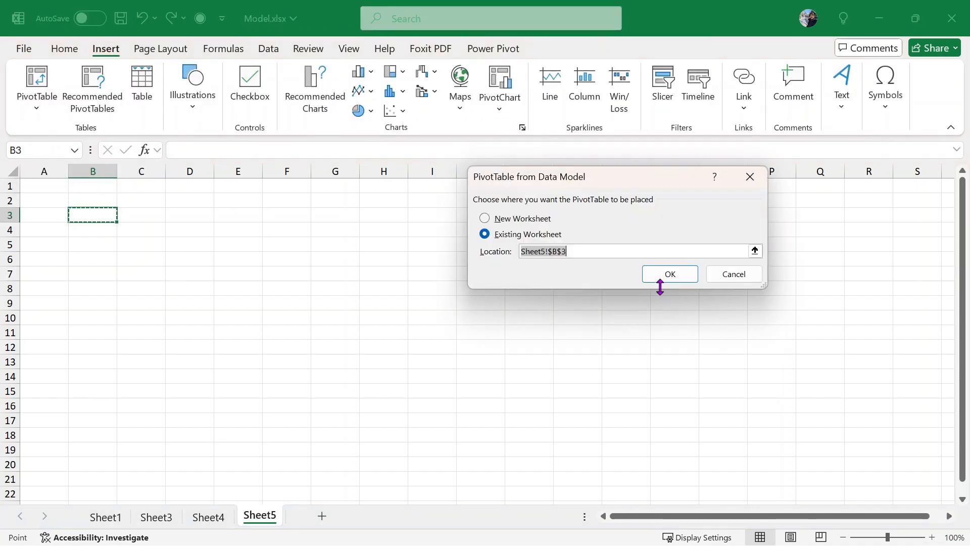
left_click(670, 274)
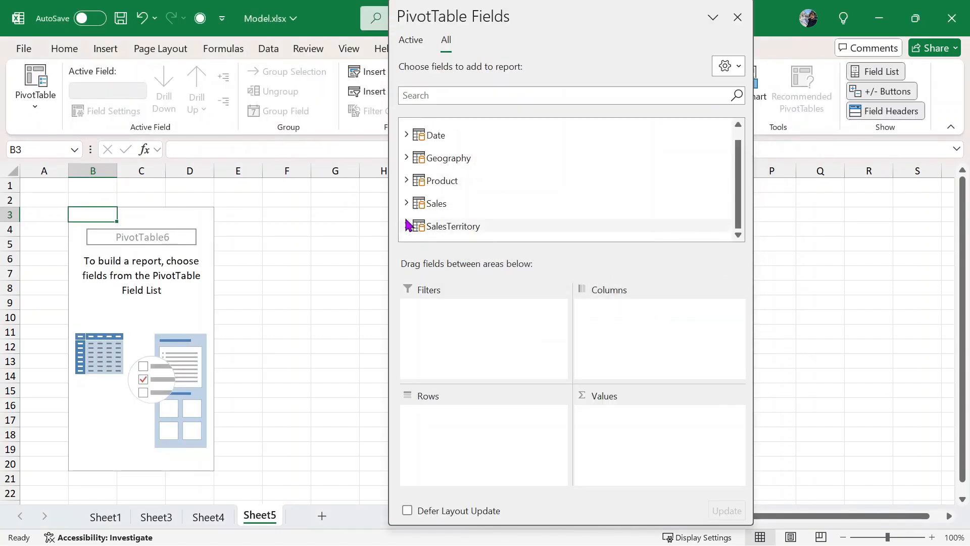
- Add PriceCategory from the Sales table to the pivot's Values area
left_click(407, 202)
scroll(556, 205, "down", 2)
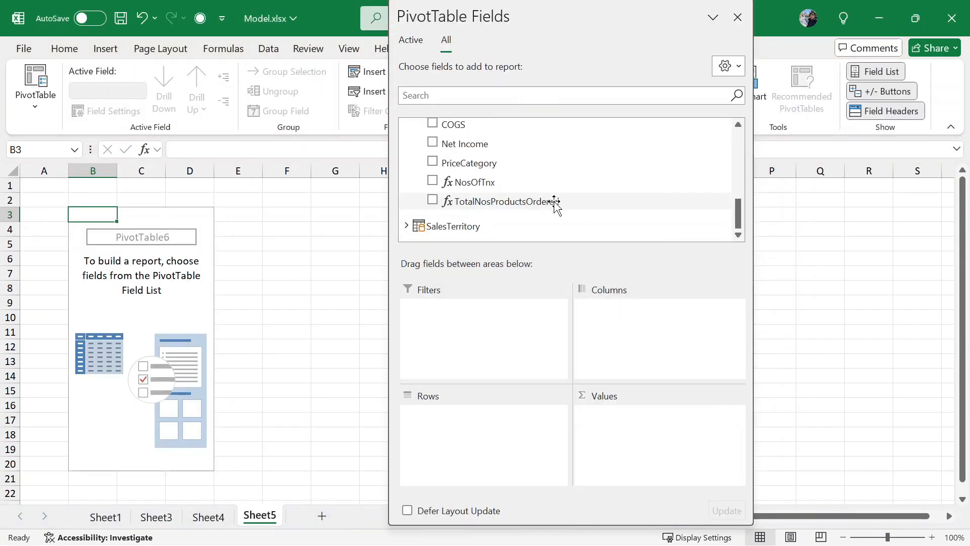
left_click_drag(485, 162, 611, 424)
left_click_drag(572, 413, 589, 437)
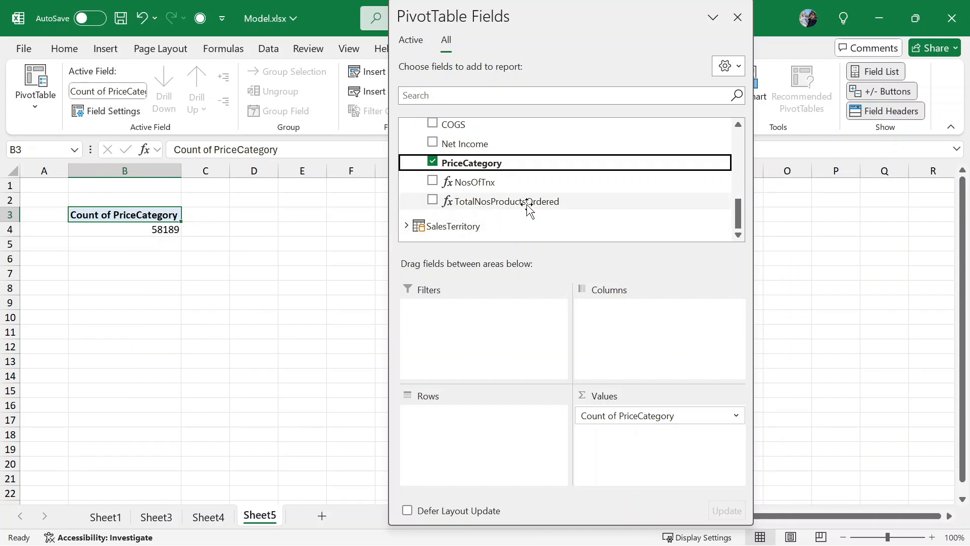
scroll(535, 194, "up", 1)
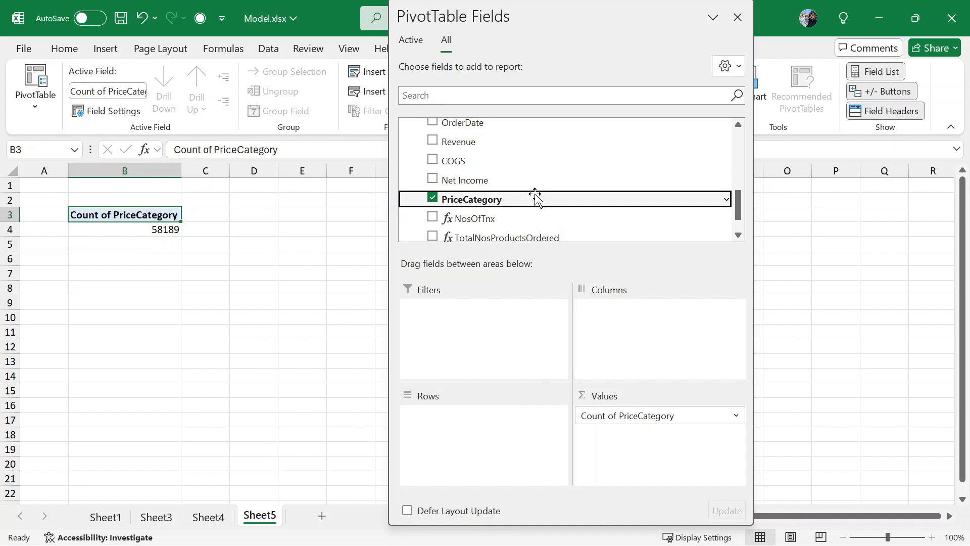
- Put PriceCategory in Columns and Year then Quarter from the Date table in Rows
left_click_drag(645, 417, 657, 334)
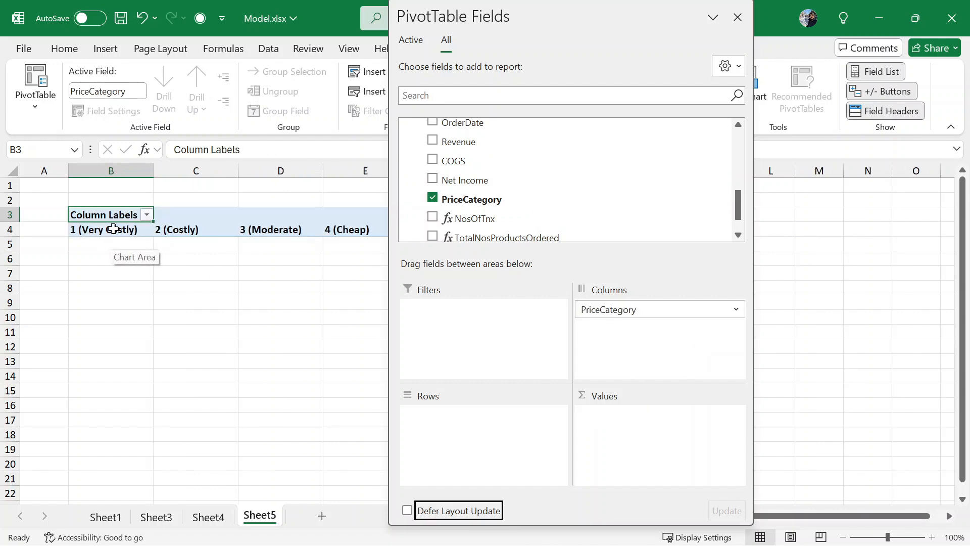
scroll(535, 168, "up", 5)
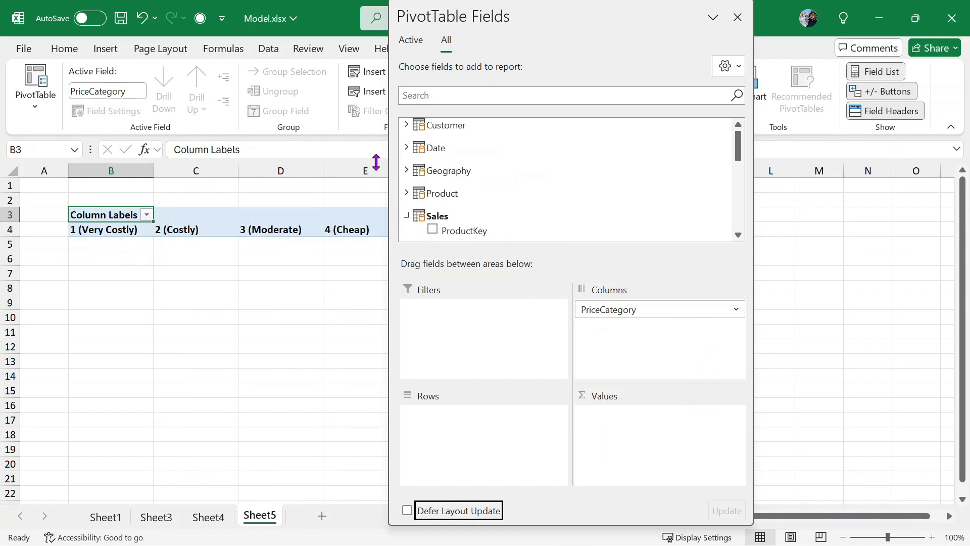
left_click(406, 148)
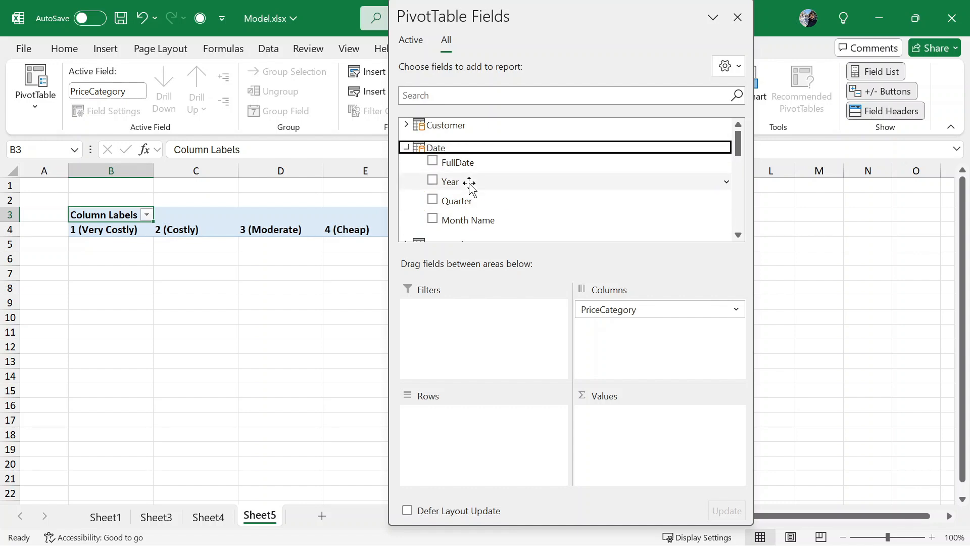
left_click_drag(483, 189, 473, 418)
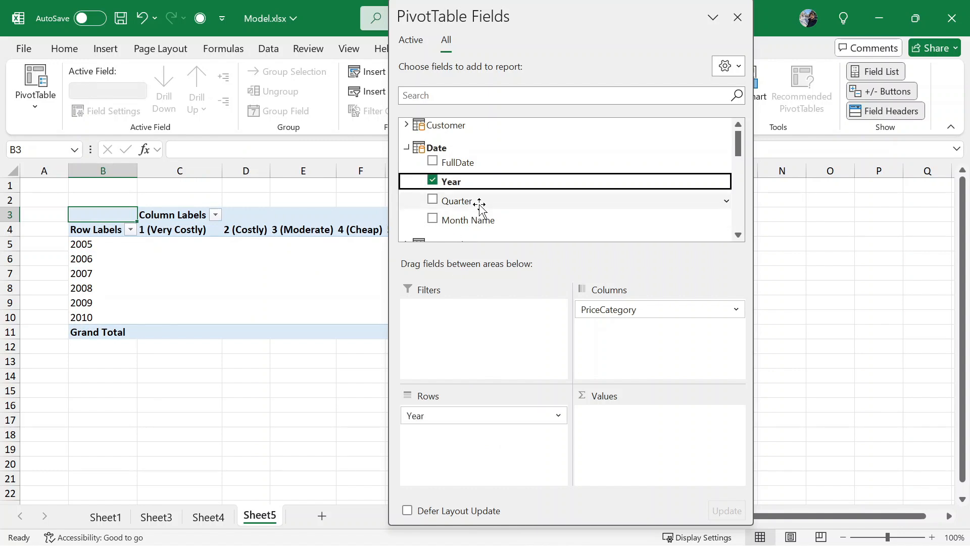
left_click_drag(480, 201, 480, 445)
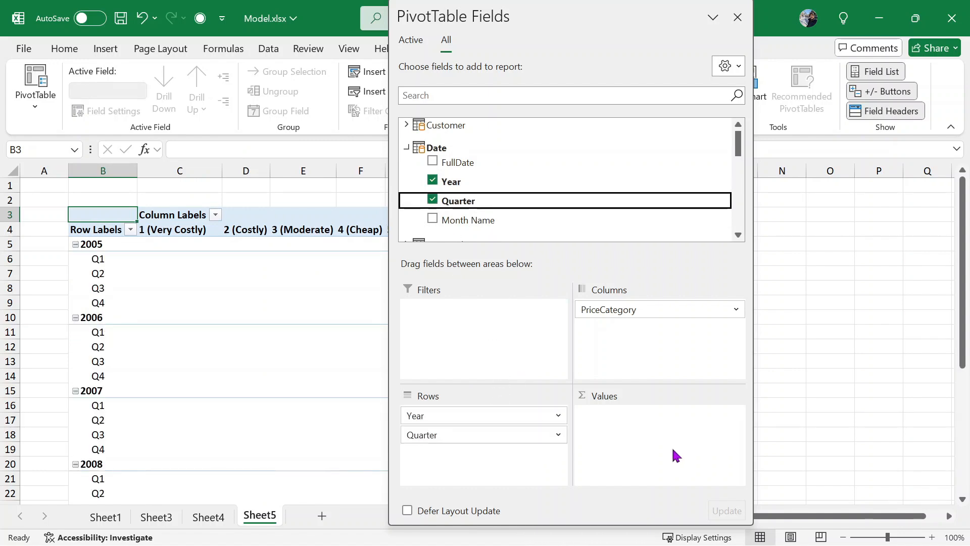
- Sum OrderQuantity in Values and close the PivotTable Fields pane
scroll(587, 207, "down", 10)
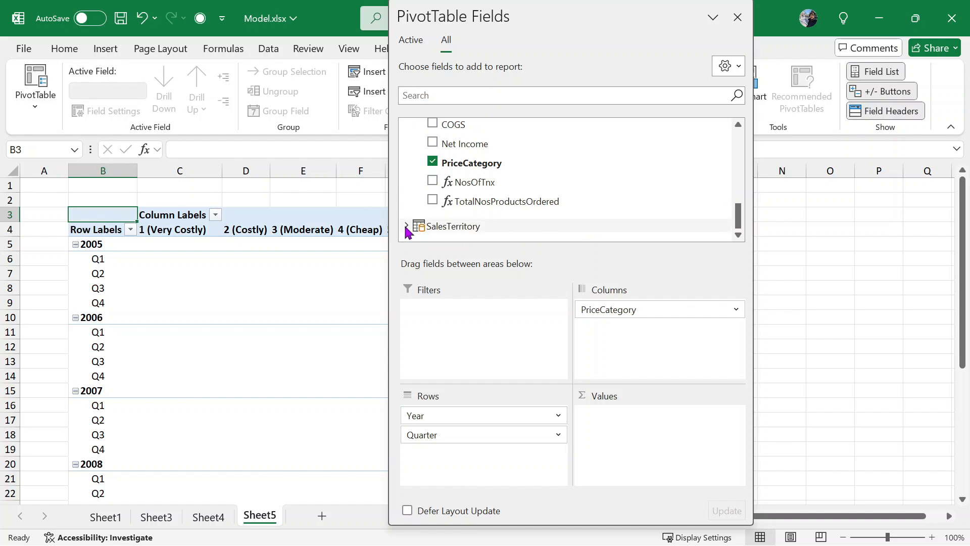
scroll(481, 180, "up", 2)
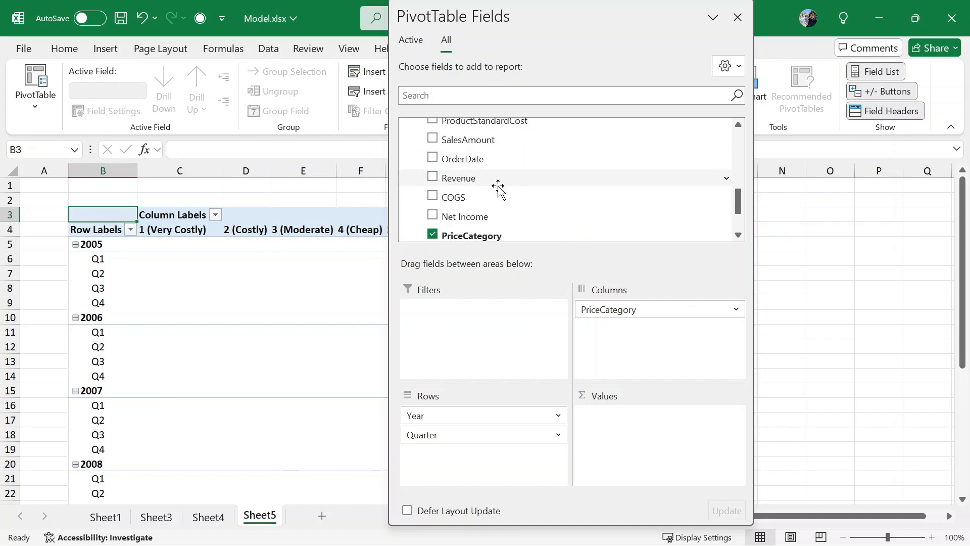
scroll(498, 183, "up", 1)
left_click_drag(473, 141, 638, 414)
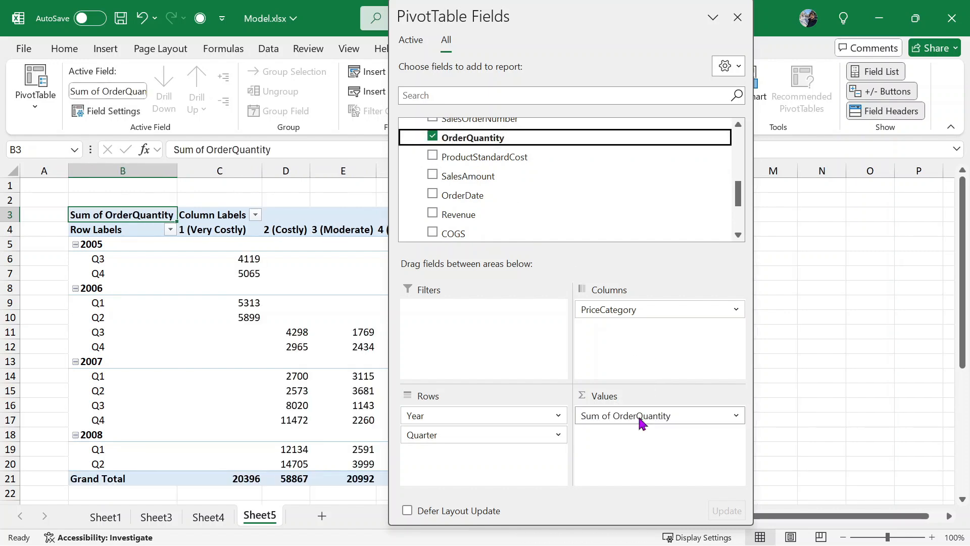
left_click_drag(564, 19, 959, 20)
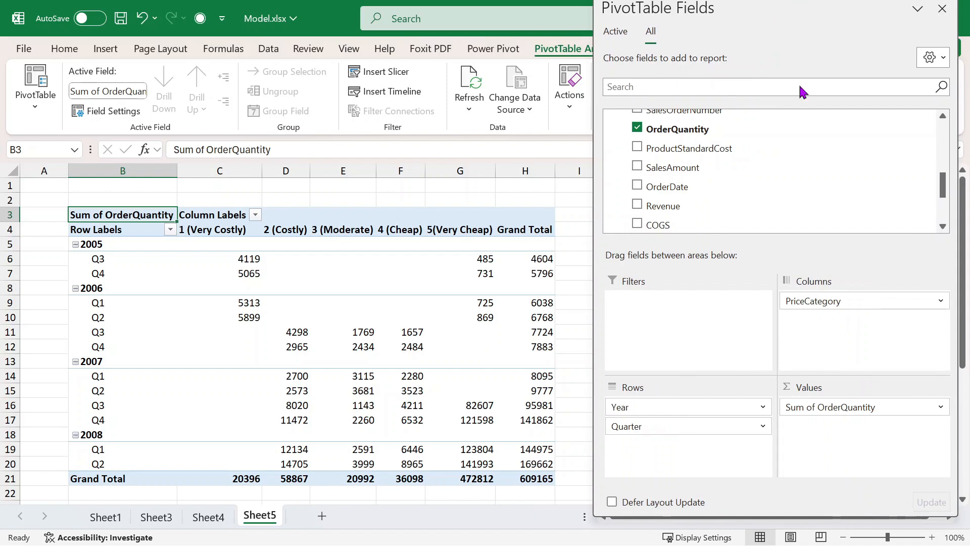
left_click(942, 9)
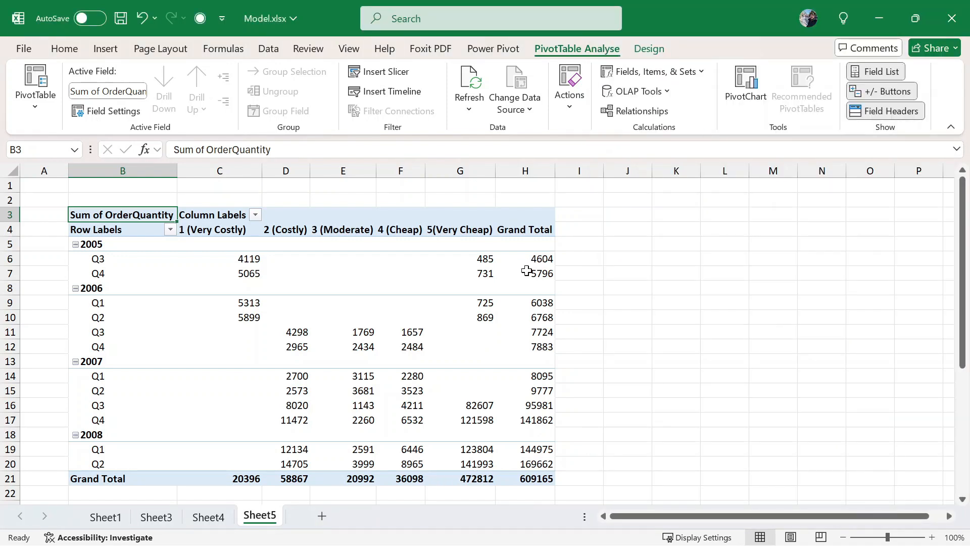
left_click(318, 343)
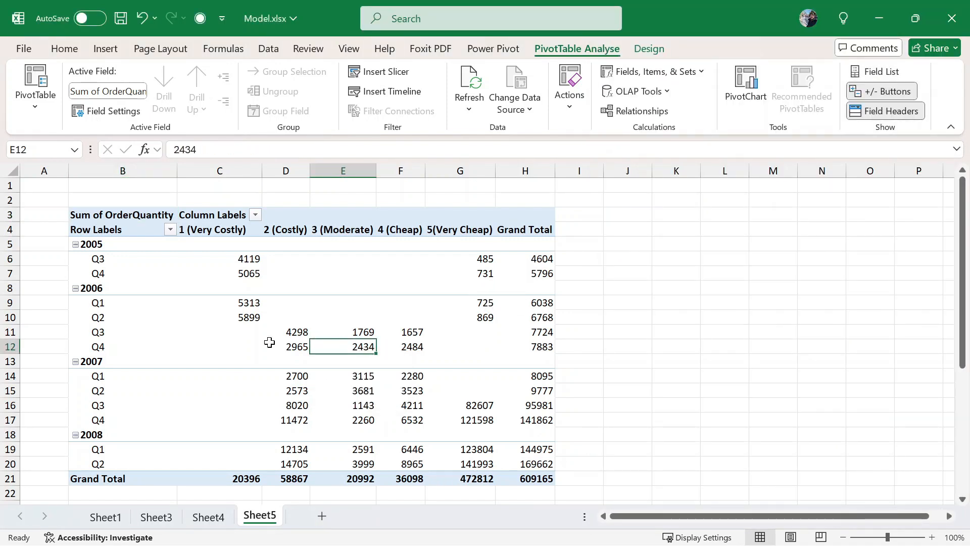
left_click(229, 333)
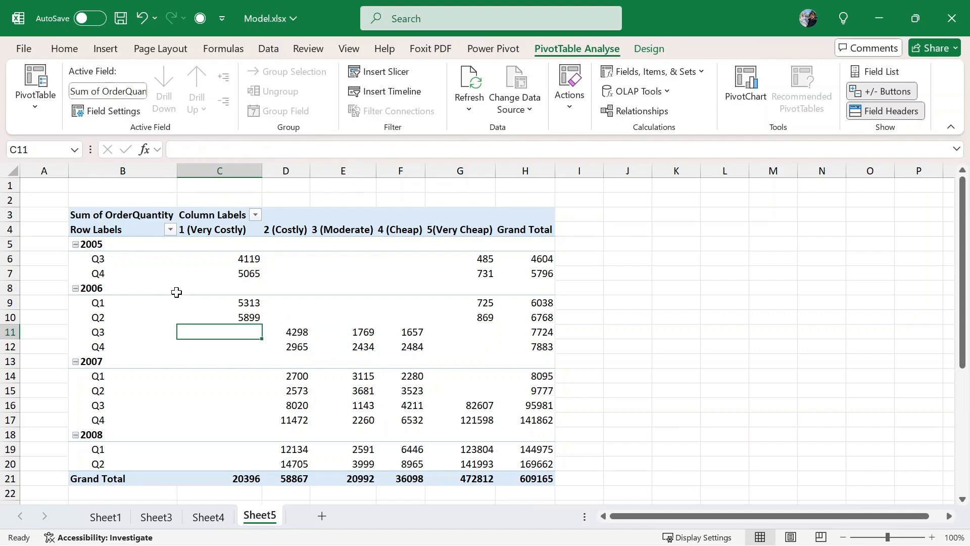
left_click(72, 253)
left_click(97, 266)
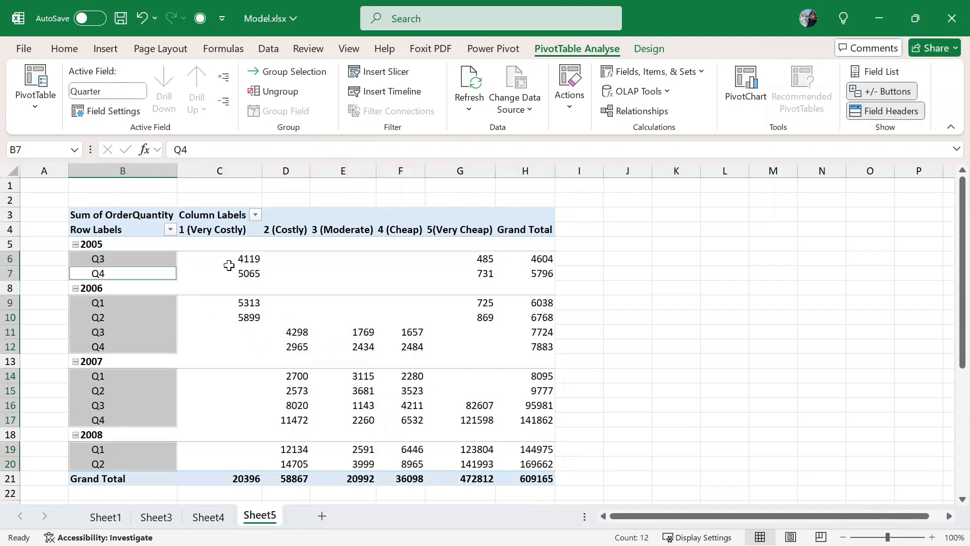
left_click(718, 252)
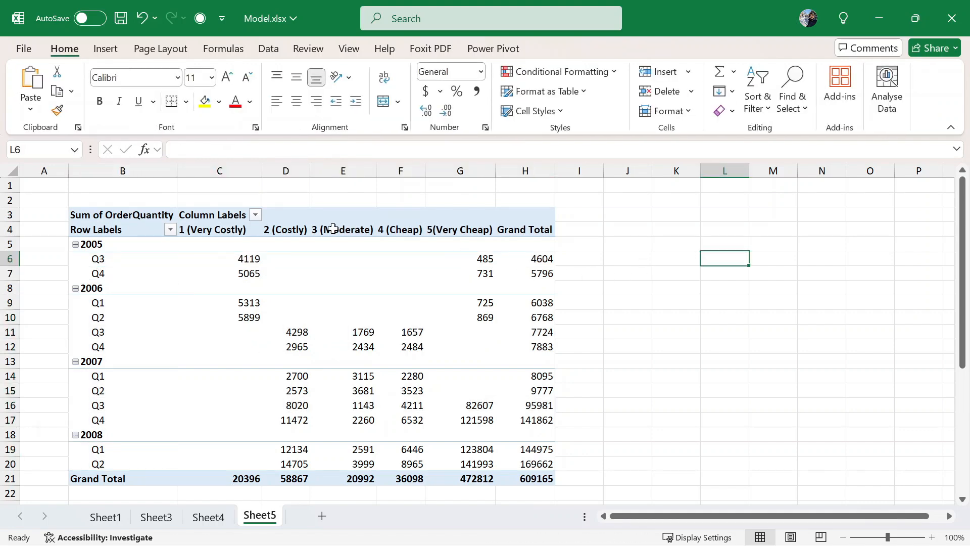
left_click(245, 262)
left_click(245, 273)
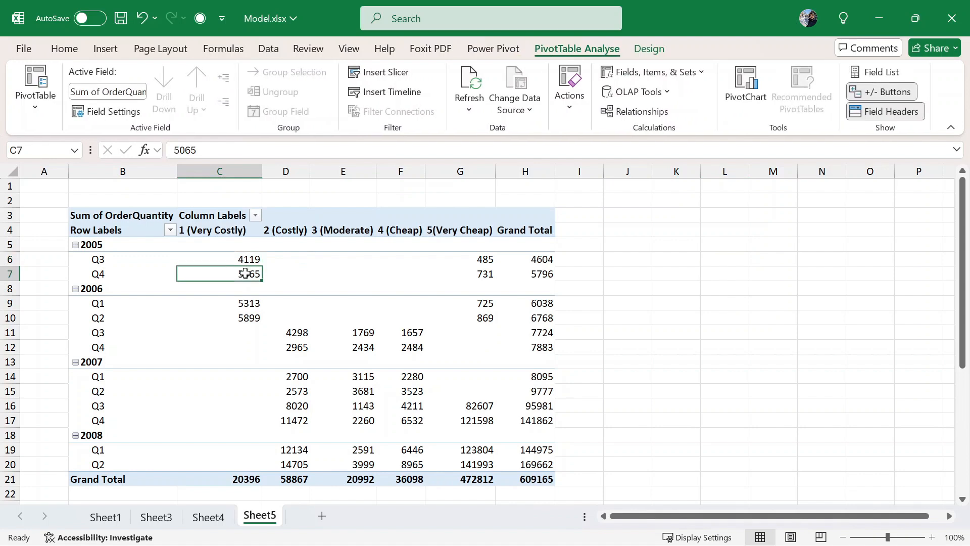
left_click(486, 273)
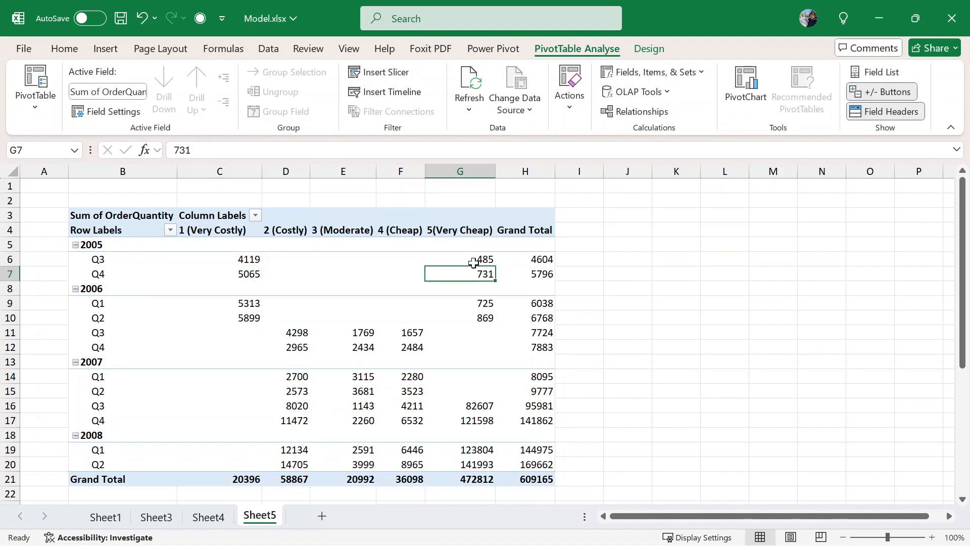
left_click(473, 263)
left_click(465, 273)
left_click(250, 259)
left_click(240, 275)
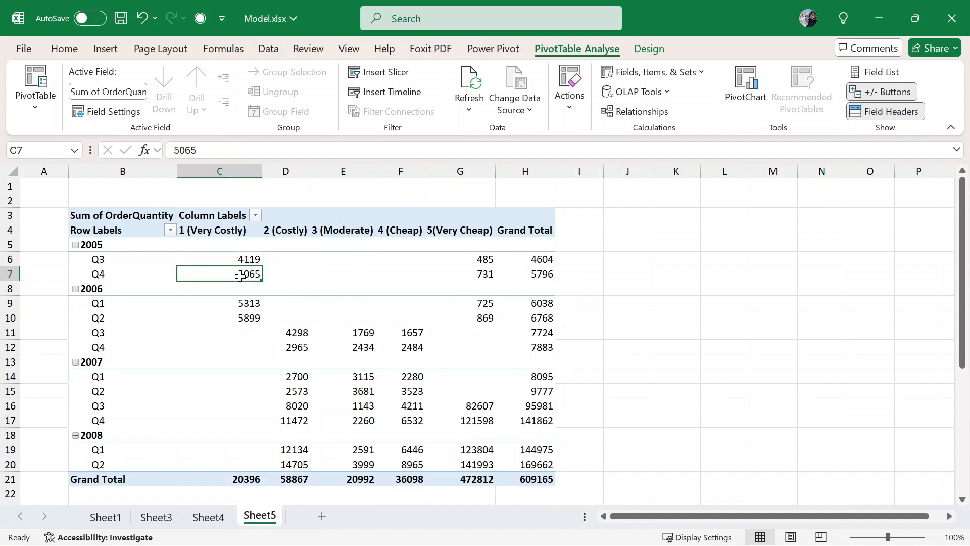
mouse_move(259, 331)
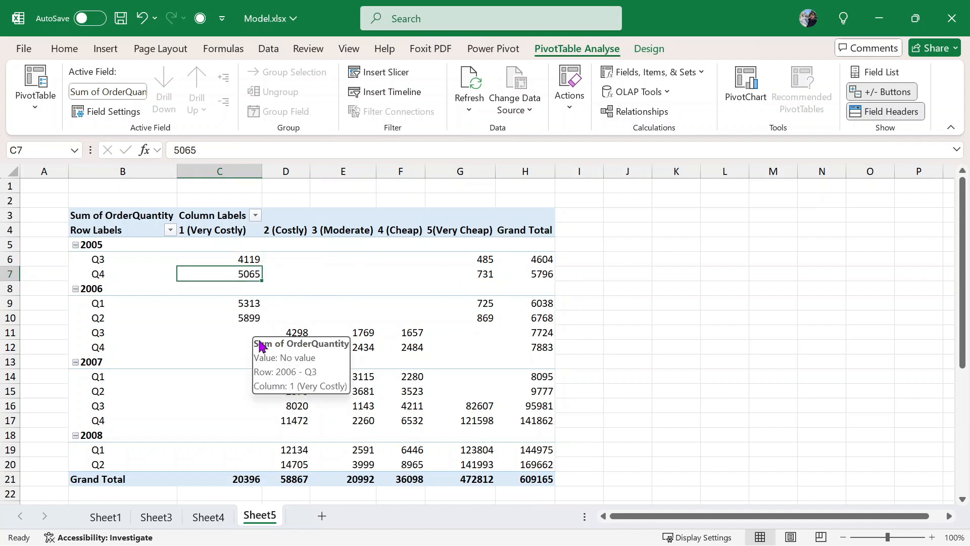
left_click(213, 322)
left_click(231, 347)
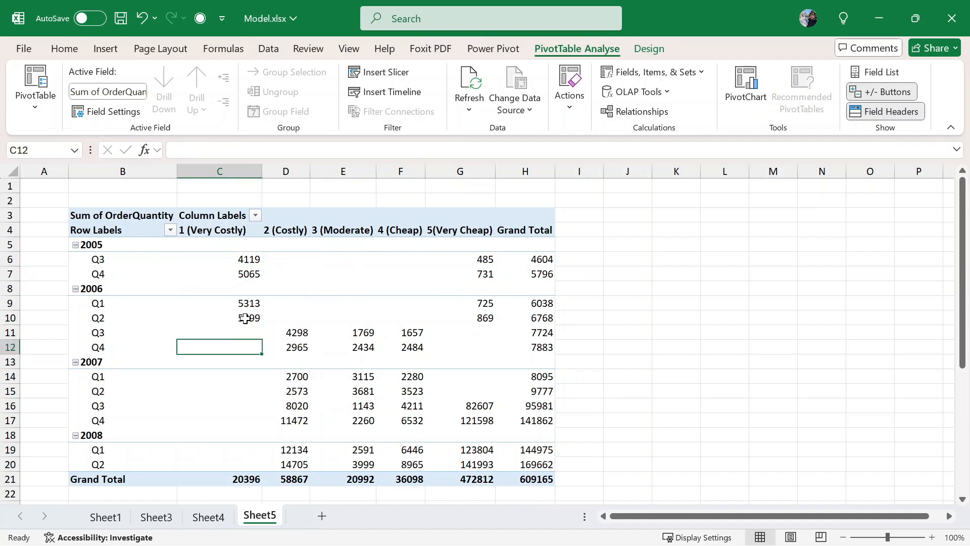
left_click(250, 332)
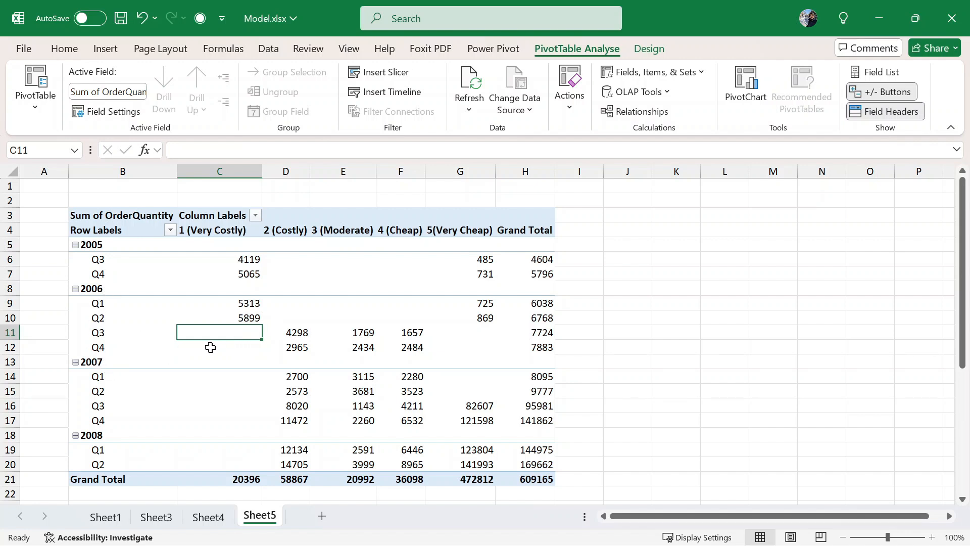
left_click(235, 362)
left_click(225, 378)
left_click(237, 420)
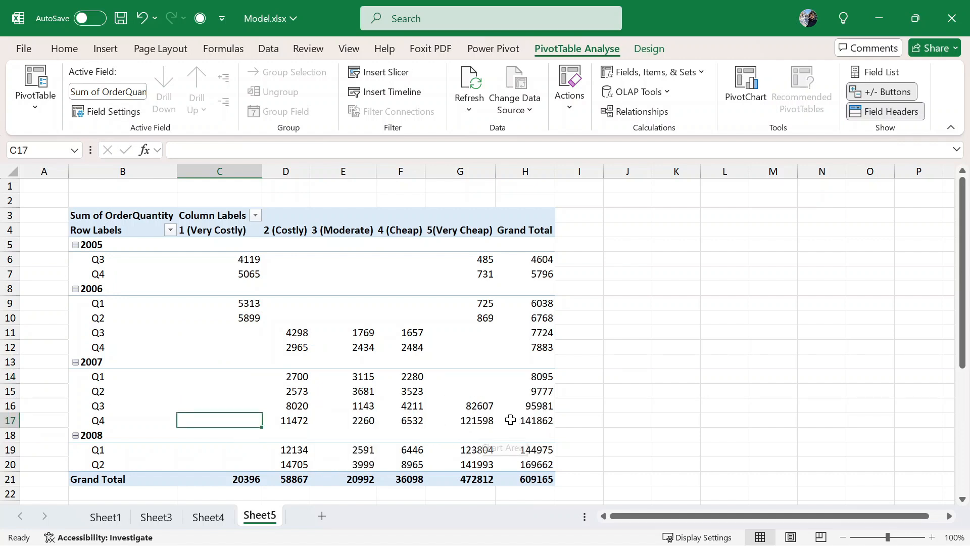
left_click(471, 417)
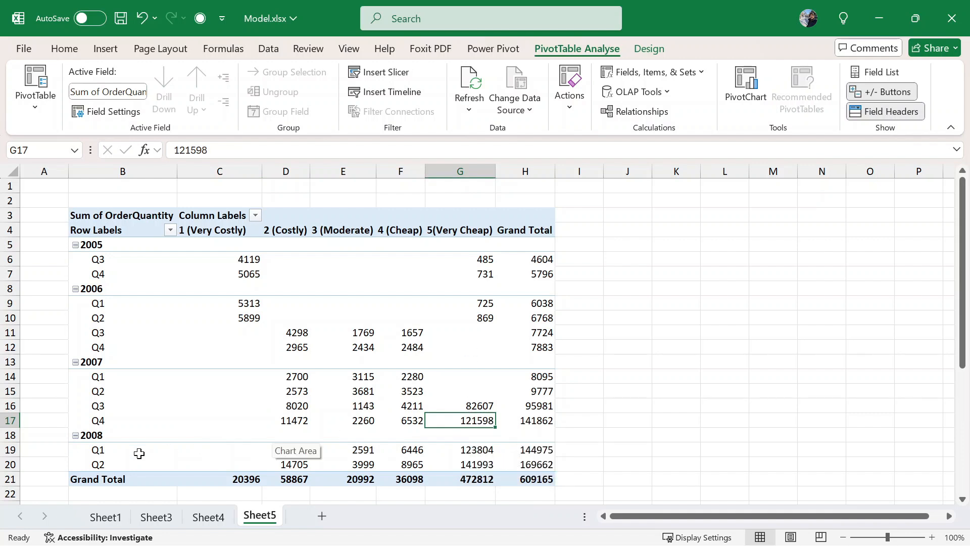
left_click(137, 407)
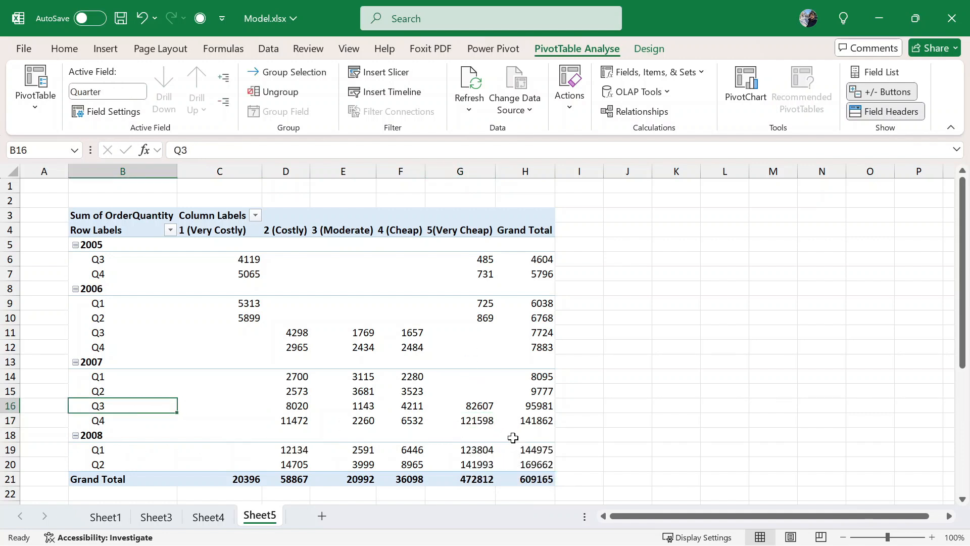
left_click(485, 409)
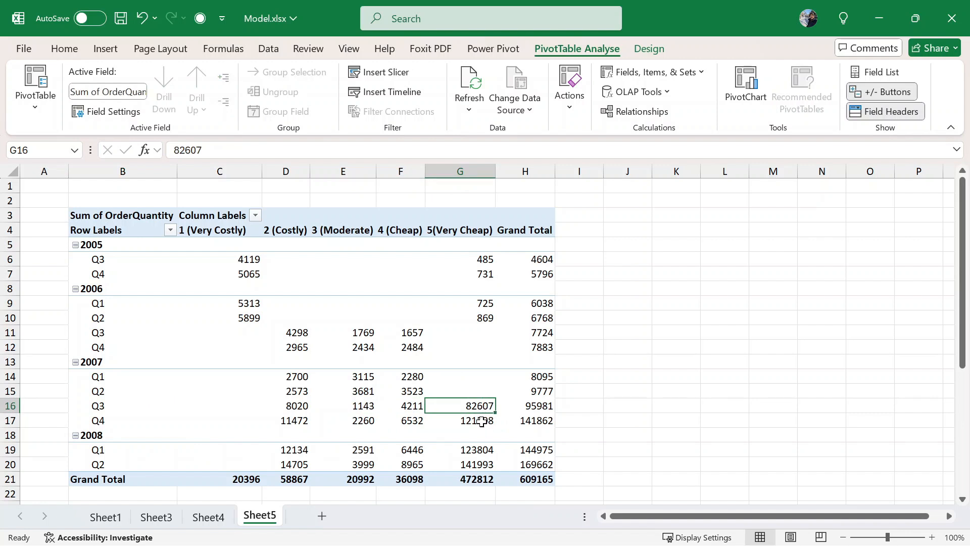
left_click(480, 422)
left_click(457, 376)
left_click(452, 359)
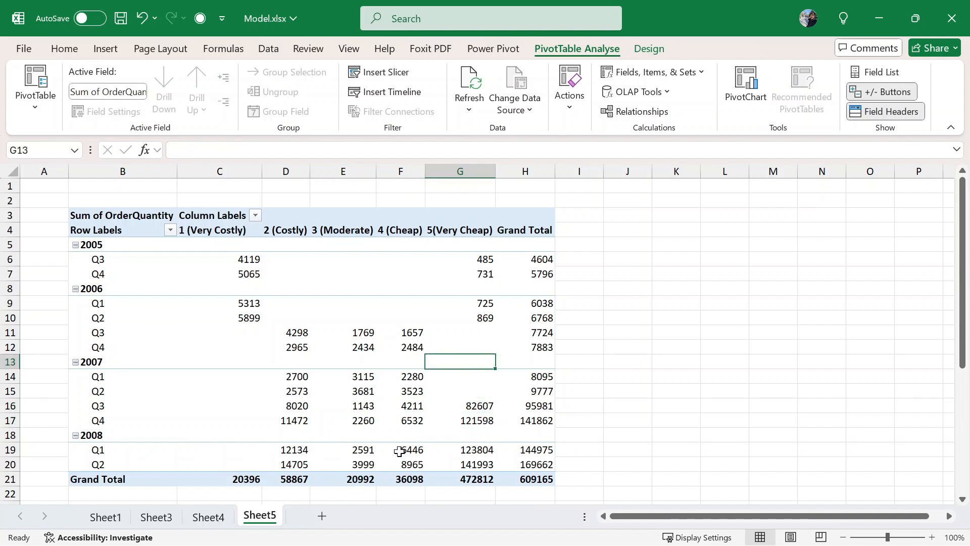
left_click(385, 339)
left_click(460, 390)
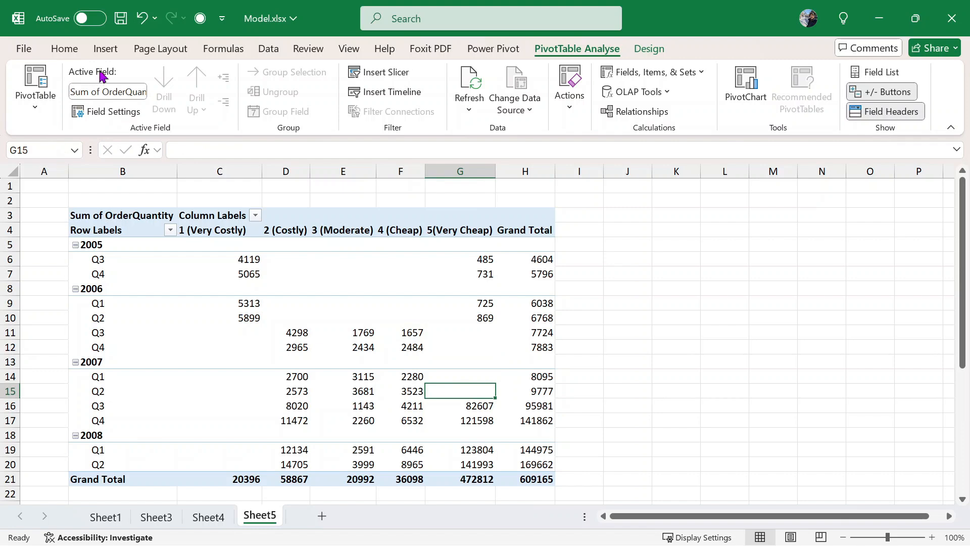
left_click(280, 360)
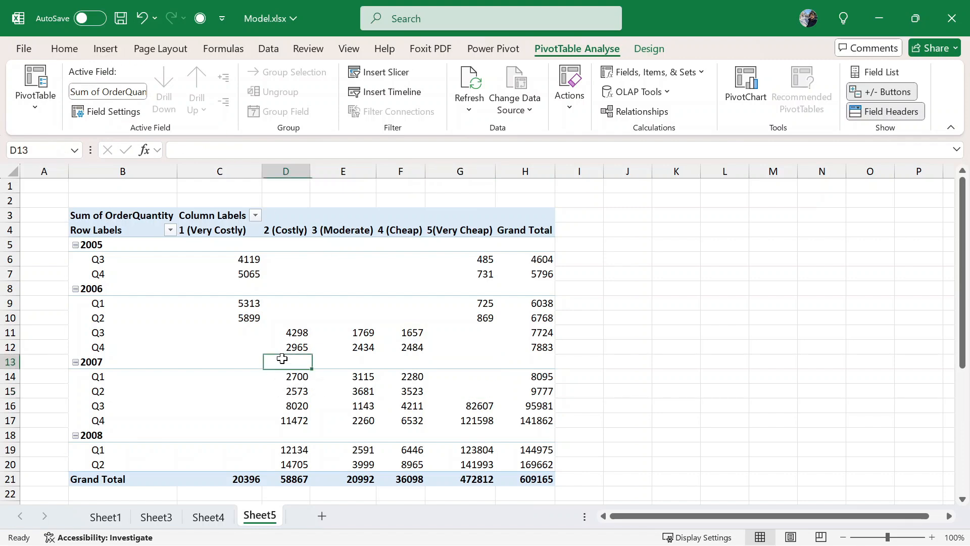
- Turn grand totals off for both rows and columns in the pivot
left_click(646, 48)
left_click(129, 96)
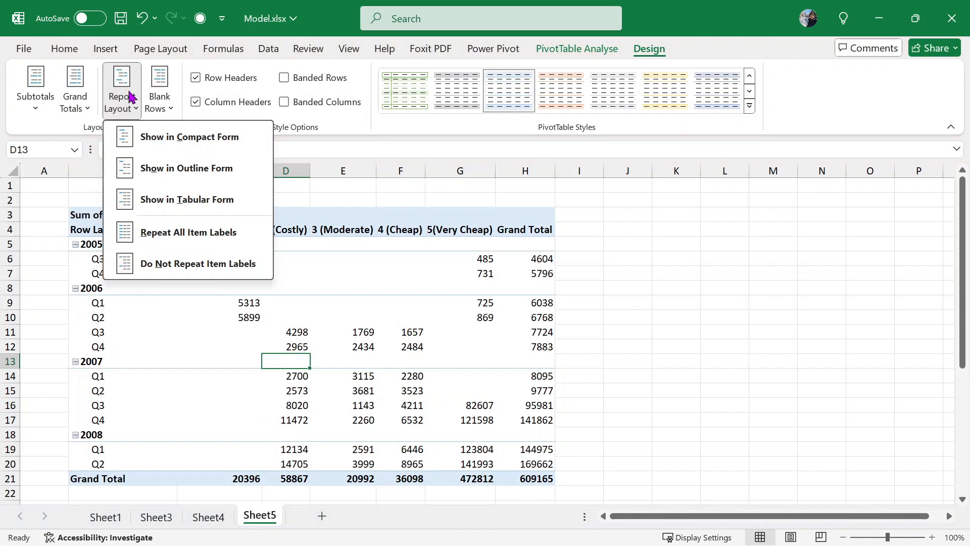
left_click(76, 104)
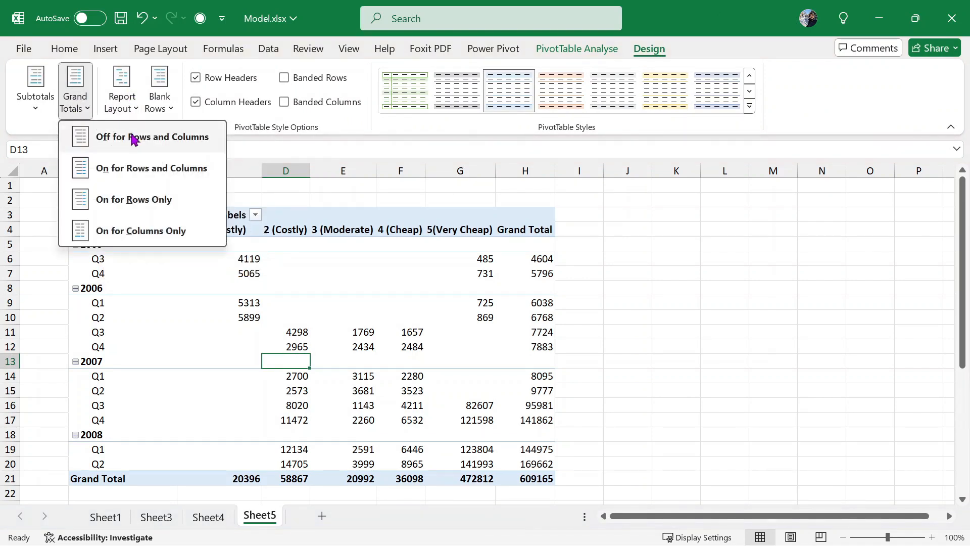
left_click(83, 136)
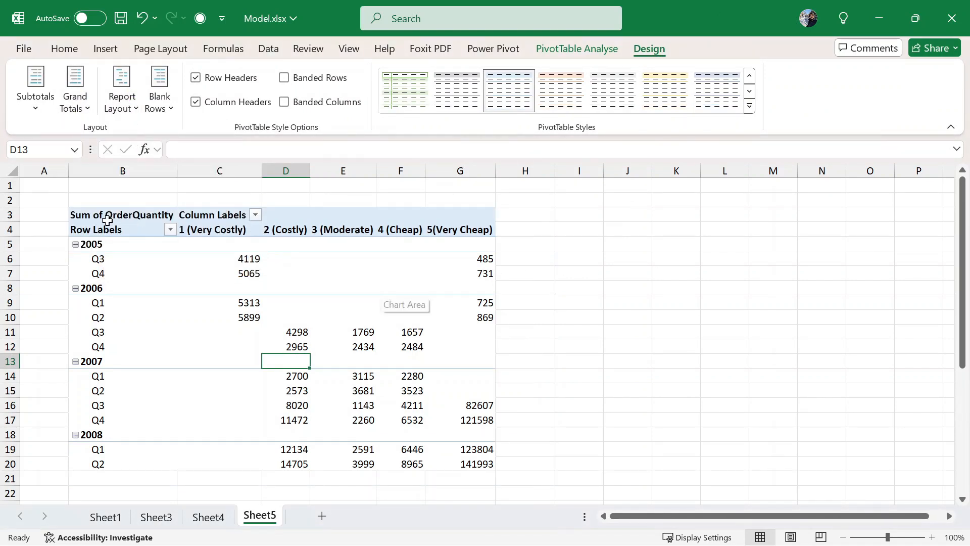
- Switch the pivot report layout to tabular form
left_click(136, 108)
left_click(160, 147)
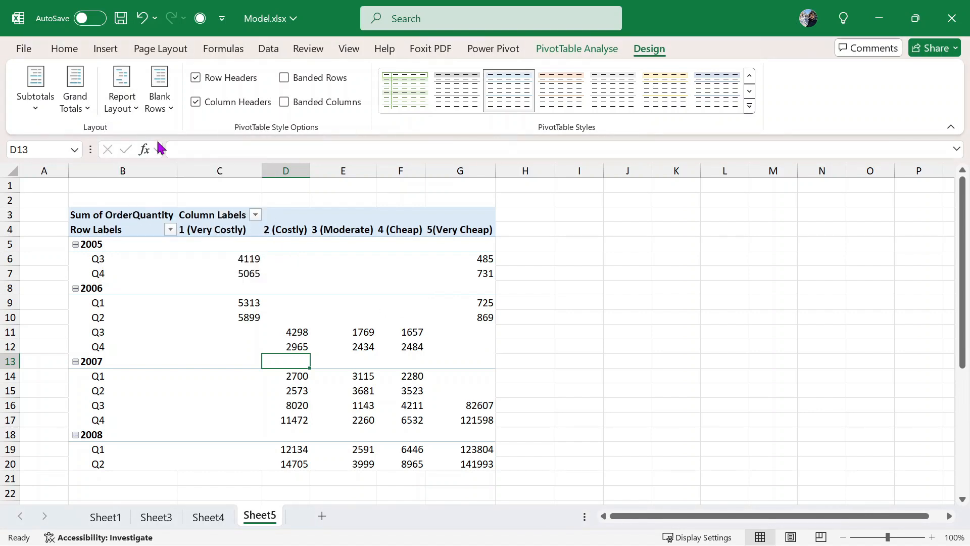
left_click(141, 114)
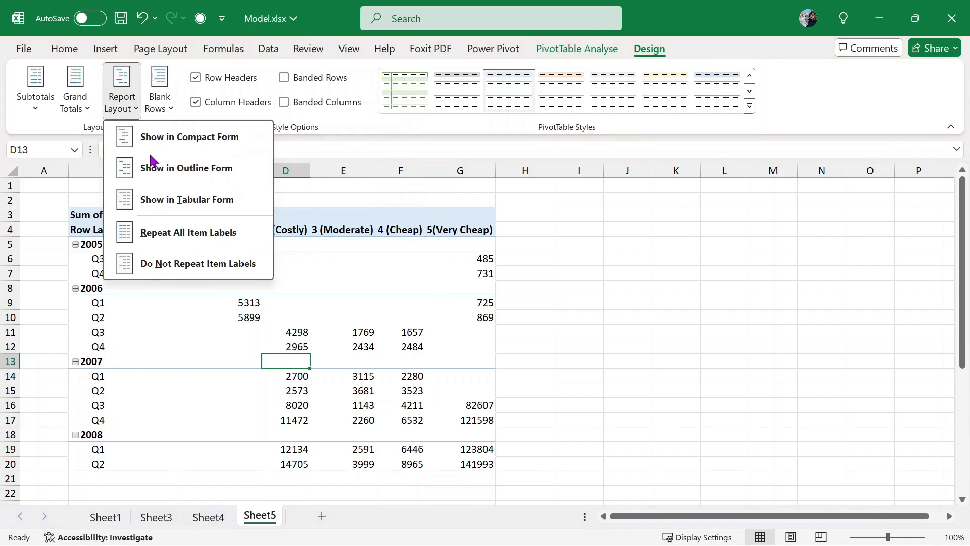
left_click(165, 204)
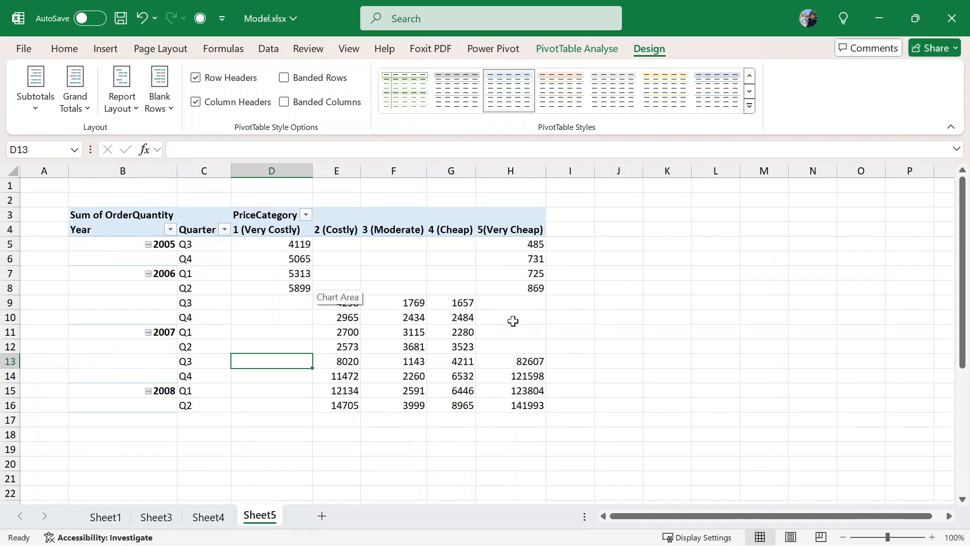
- Select the quantity values D5:H16 for conditional formatting
left_click_drag(279, 236, 524, 407)
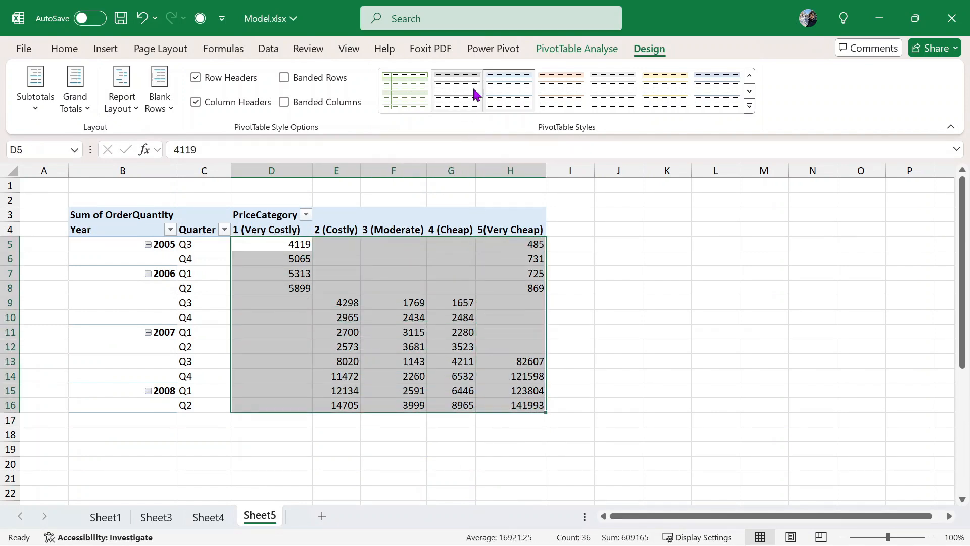
left_click(78, 49)
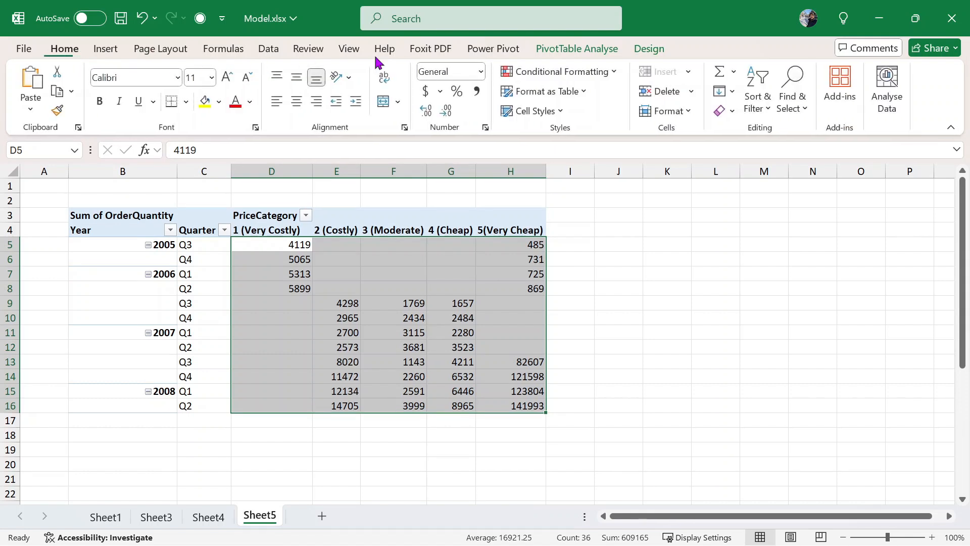
left_click(556, 51)
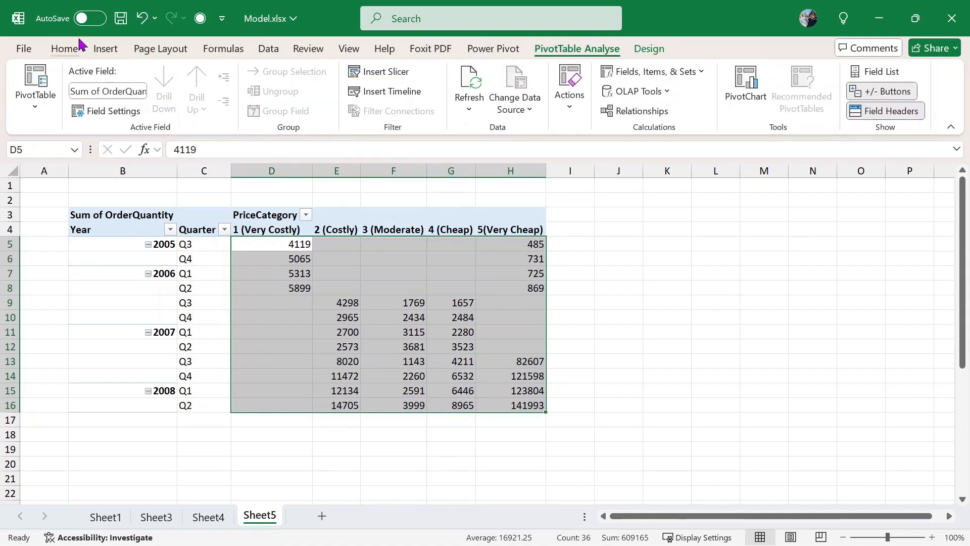
left_click(80, 46)
left_click(581, 71)
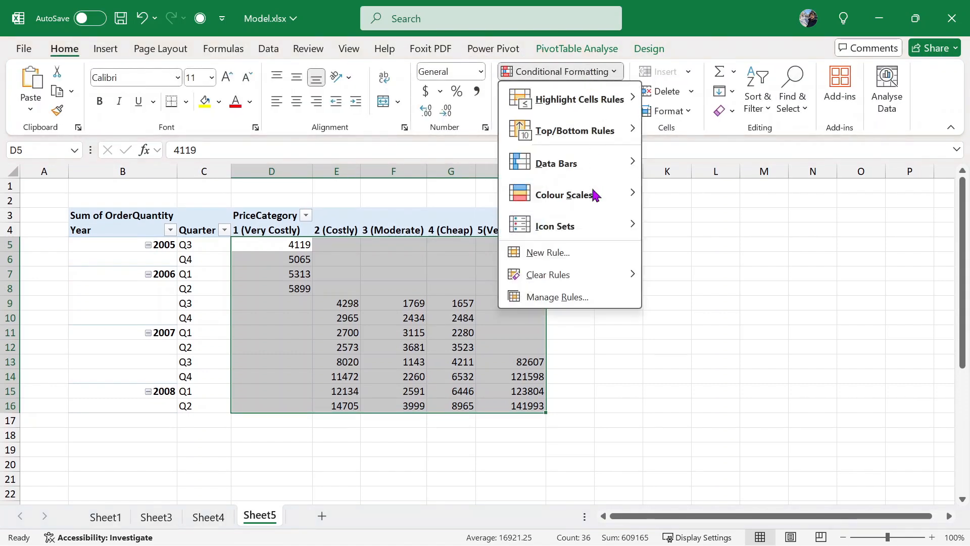
- Apply Blue Data Bar gradient fill to the selected quantity values
mouse_move(581, 195)
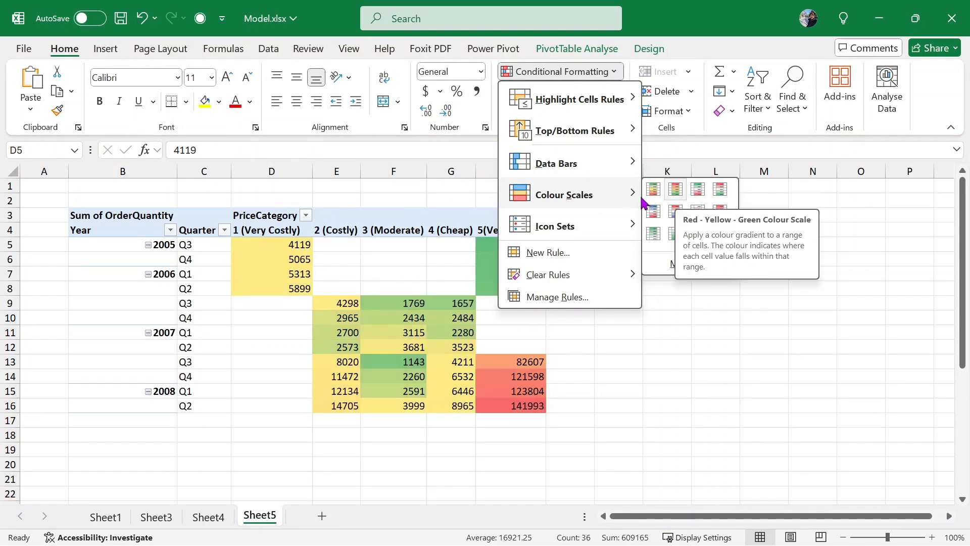
mouse_move(599, 171)
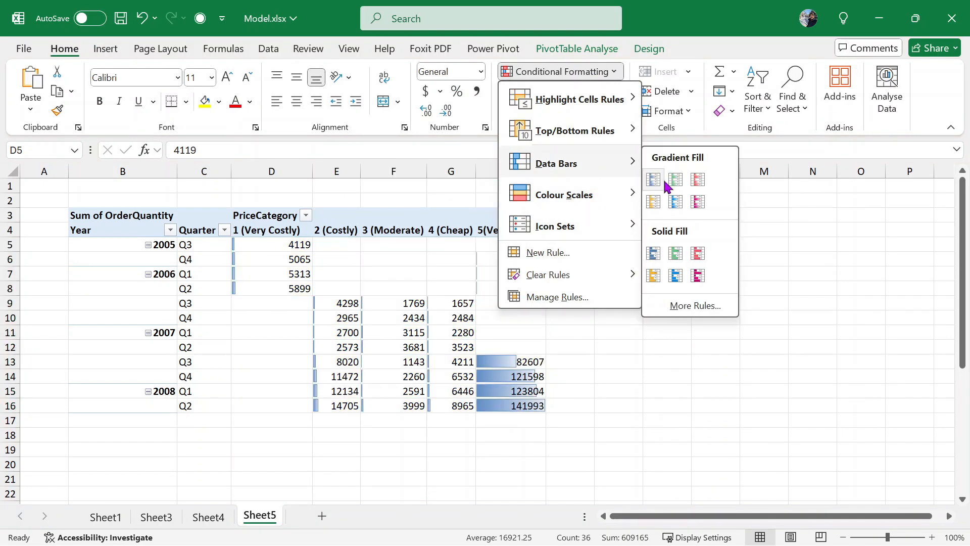
left_click(663, 178)
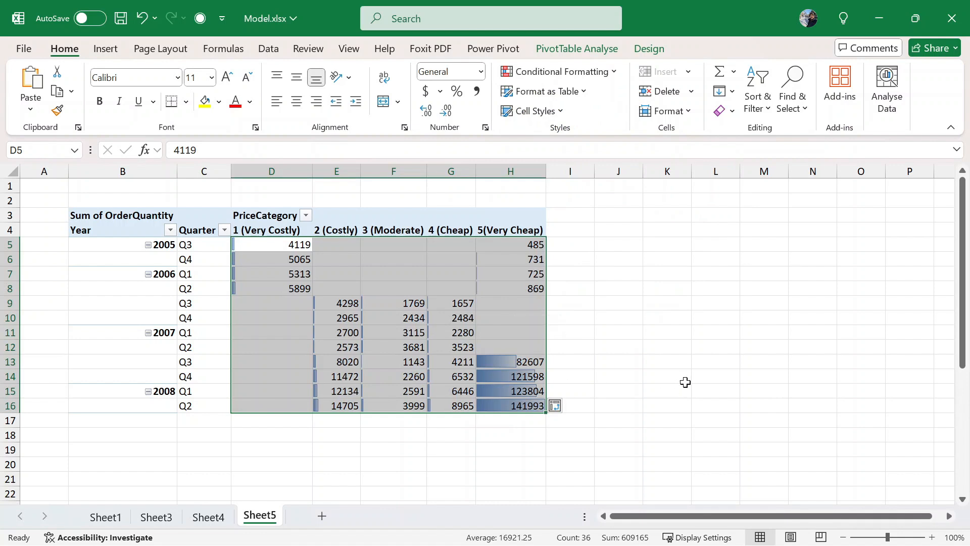
left_click(683, 381)
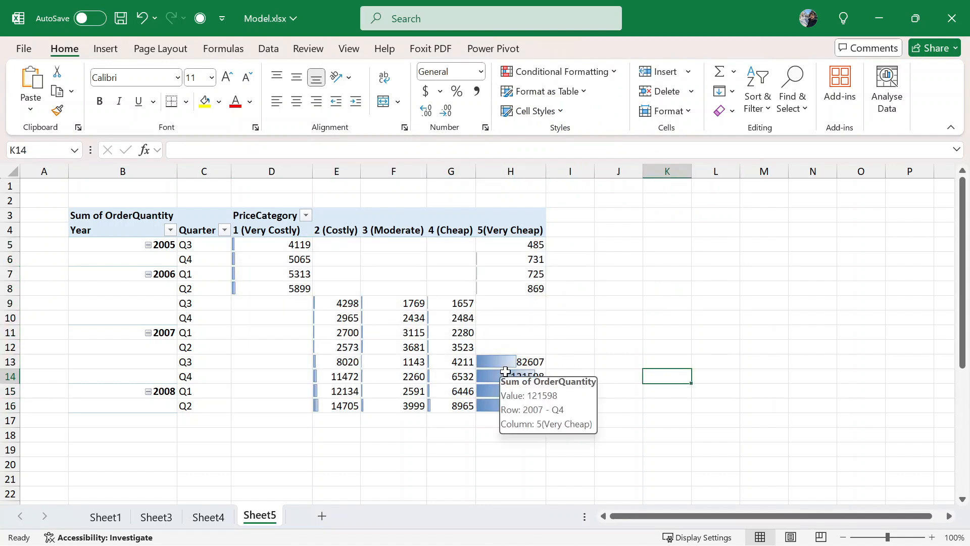
- Compare the Very Cheap values for 2007 Q3 through 2008 Q2 against their data bars
left_click(506, 374)
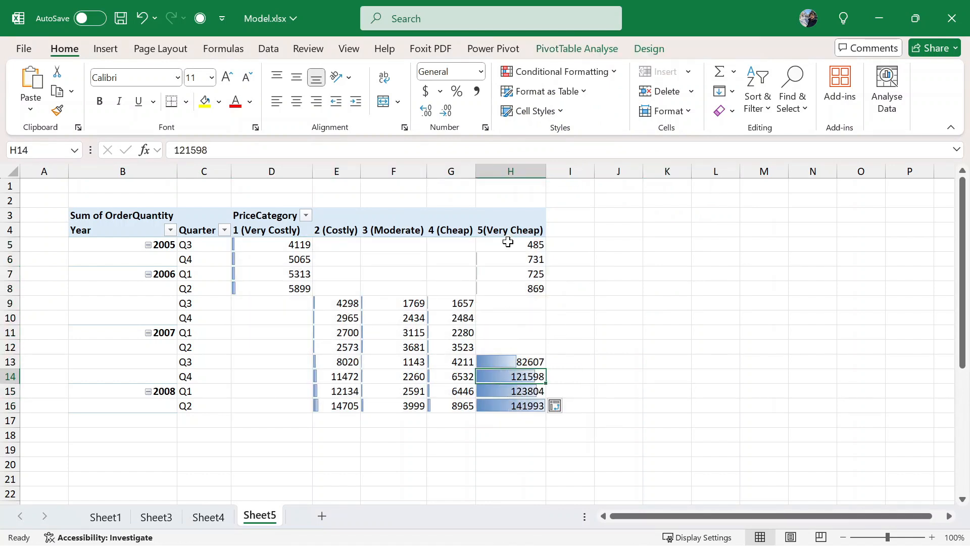
left_click(516, 228)
left_click(518, 373)
left_click(192, 363)
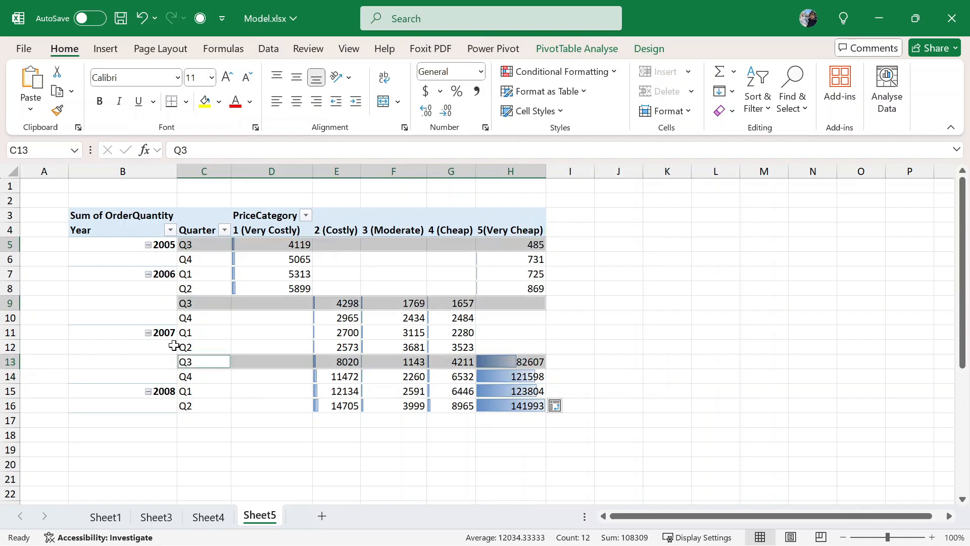
left_click(213, 408)
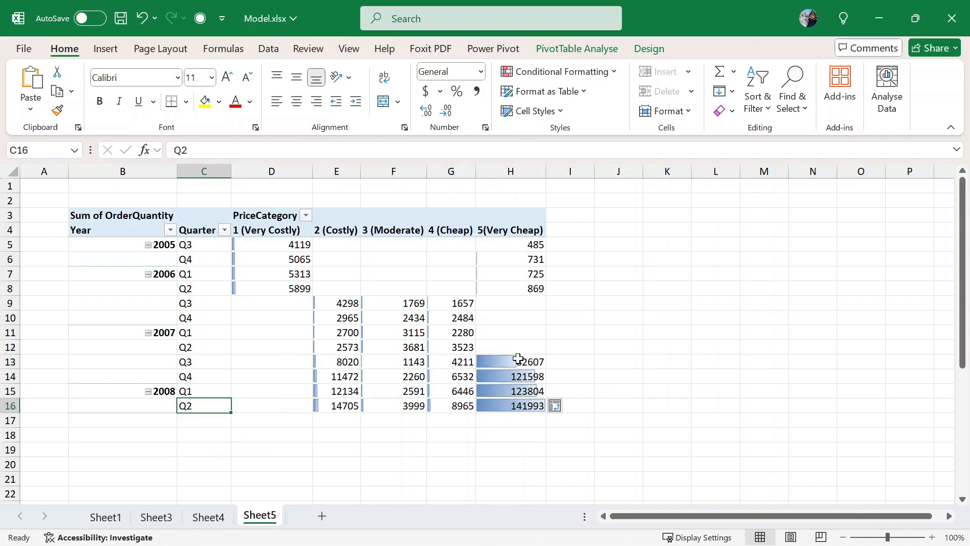
left_click(497, 361)
left_click(495, 399)
left_click(505, 362)
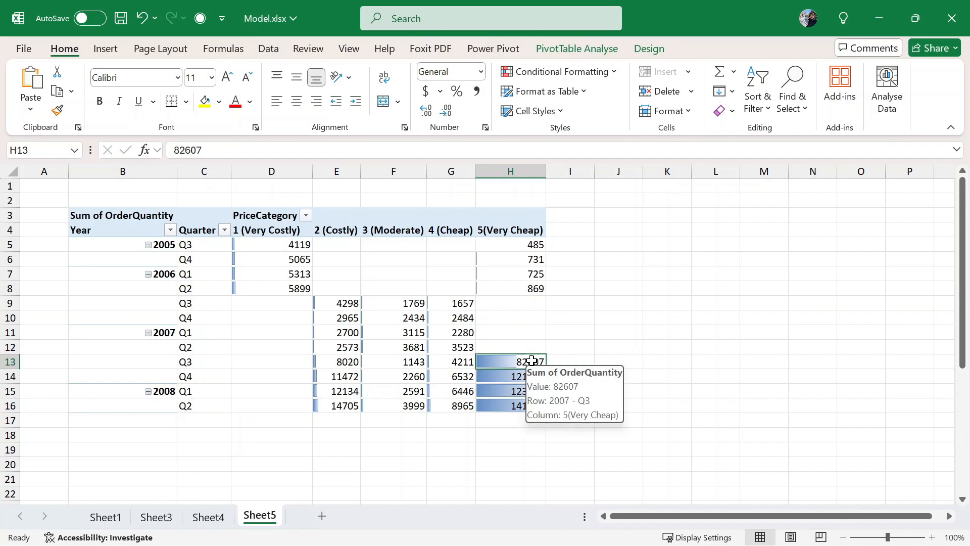
left_click(515, 378)
left_click(516, 392)
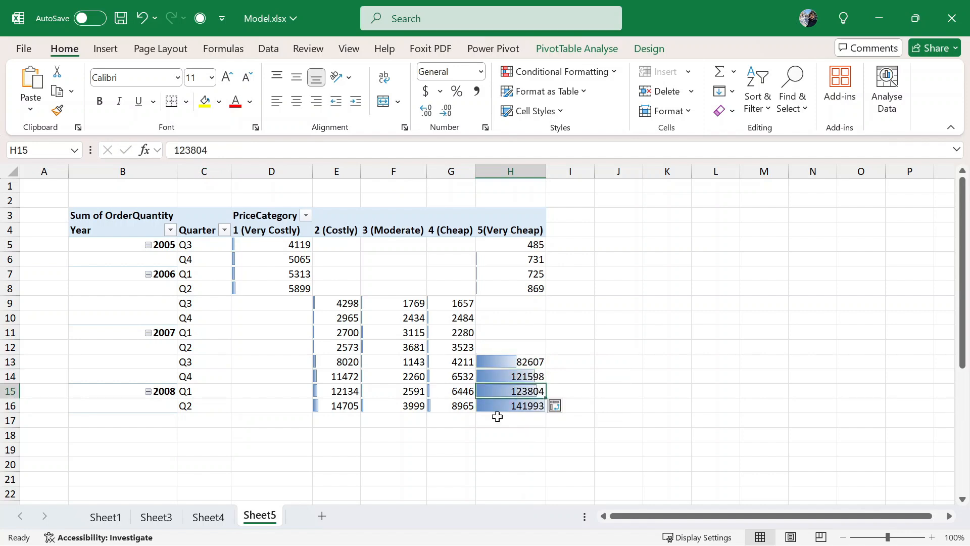
left_click(497, 403)
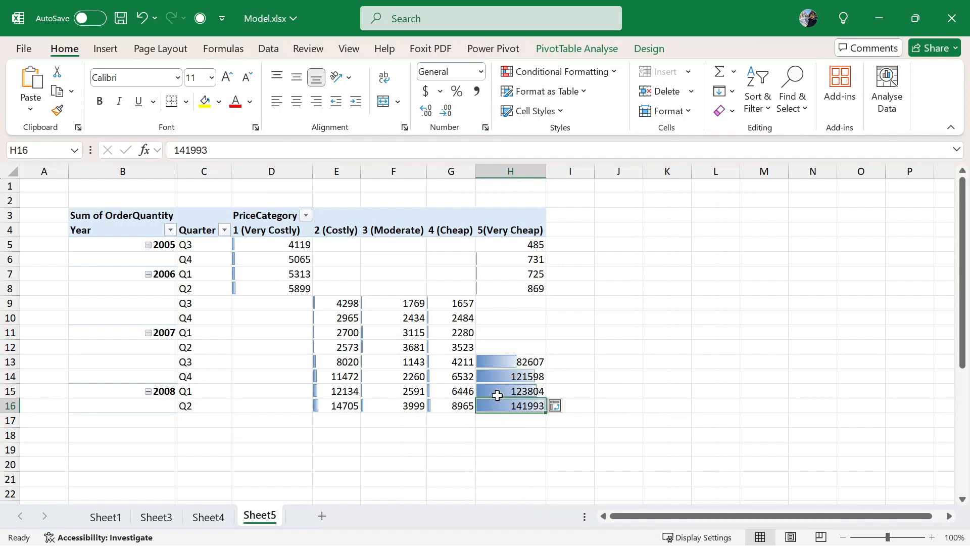
- Insert a stacked column PivotChart from the pivot range B4:H16
left_click(510, 356)
left_click_drag(143, 244, 461, 319)
left_click_drag(126, 224, 538, 405)
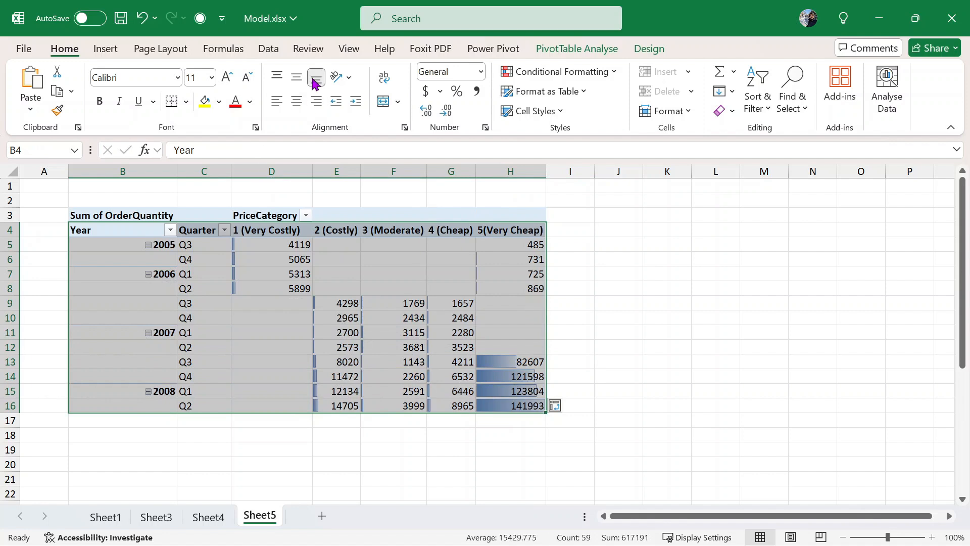
left_click(276, 50)
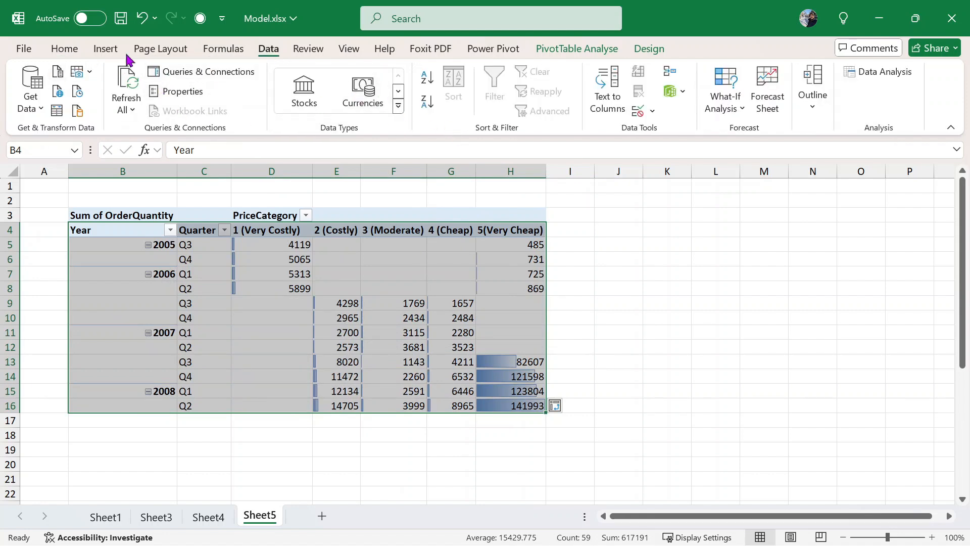
left_click(105, 48)
left_click(306, 96)
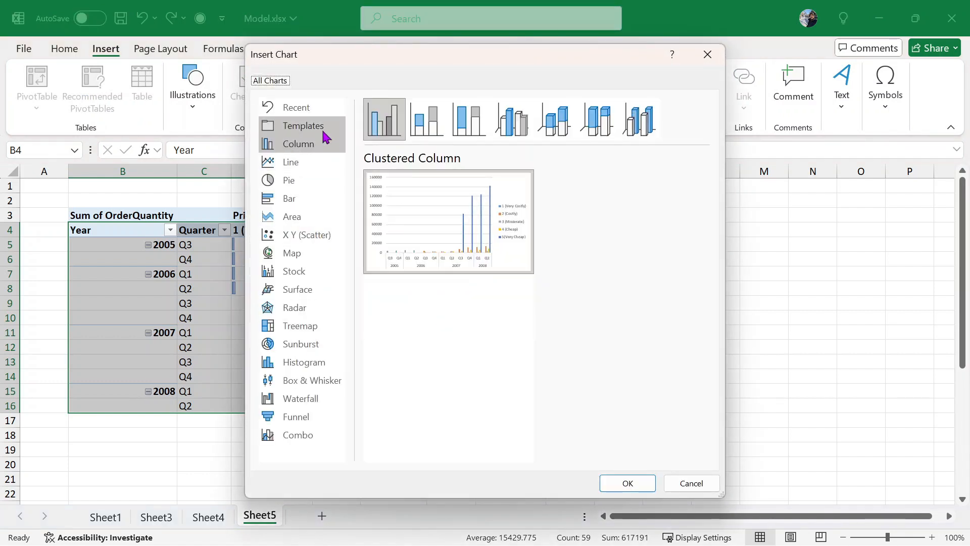
left_click(431, 129)
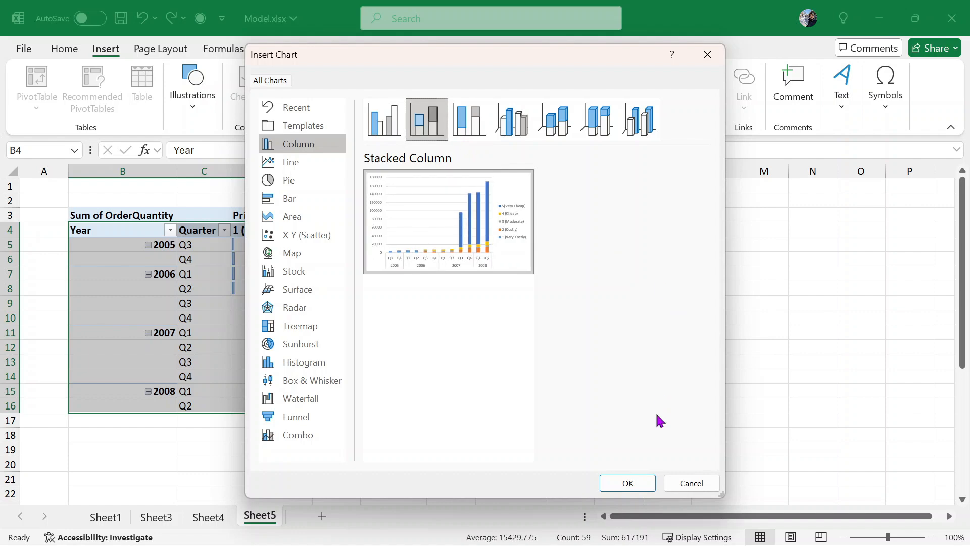
left_click(641, 484)
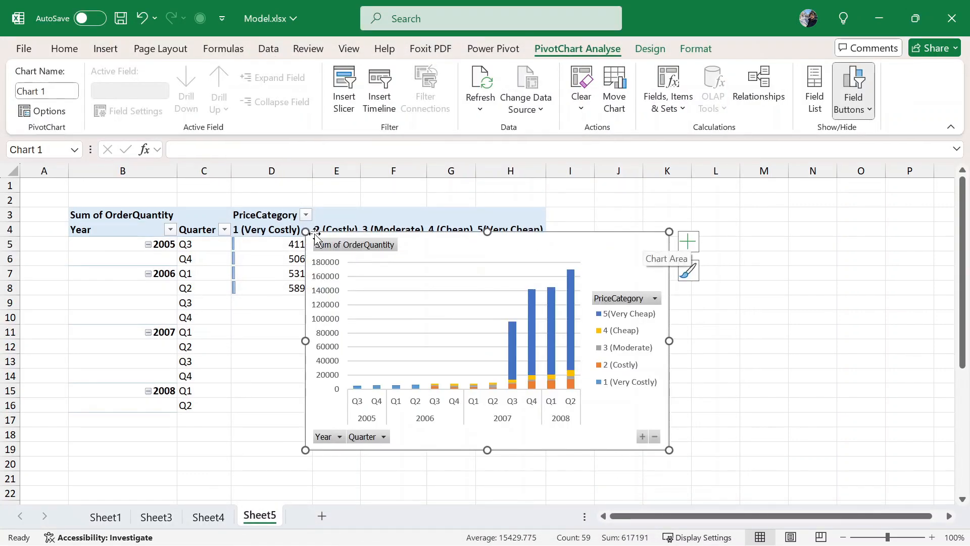
- Stretch the PivotChart up-left and down-right to cover most of the sheet
left_click_drag(305, 232, 147, 176)
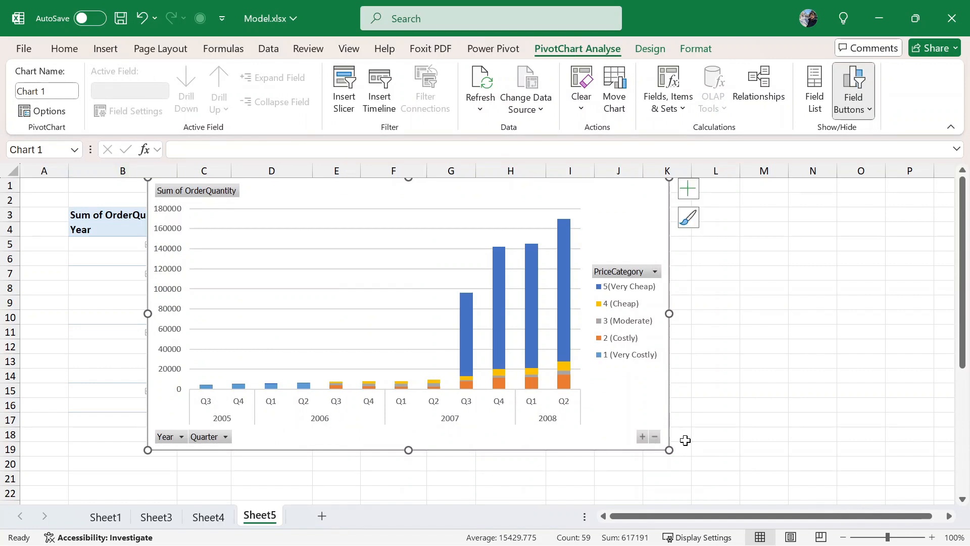
left_click_drag(669, 450, 936, 524)
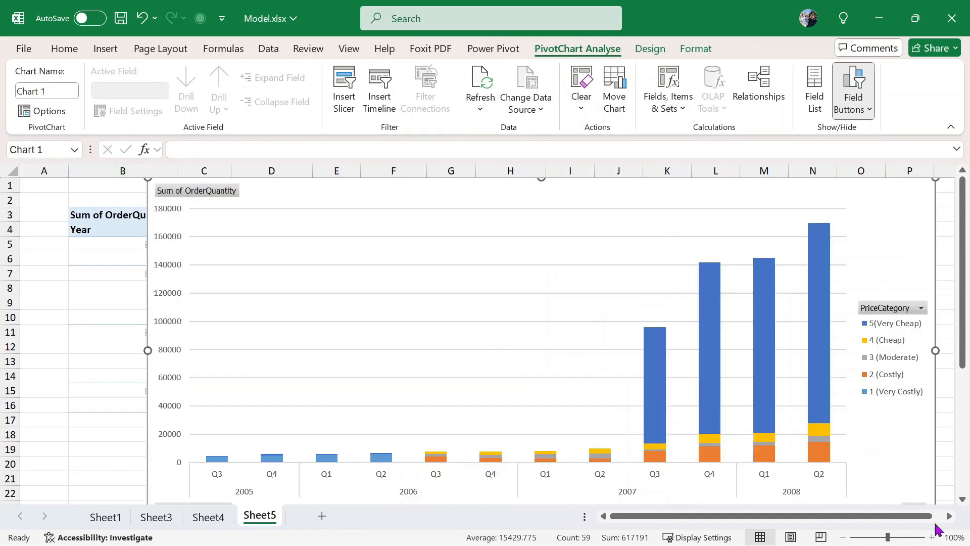
left_click(323, 459)
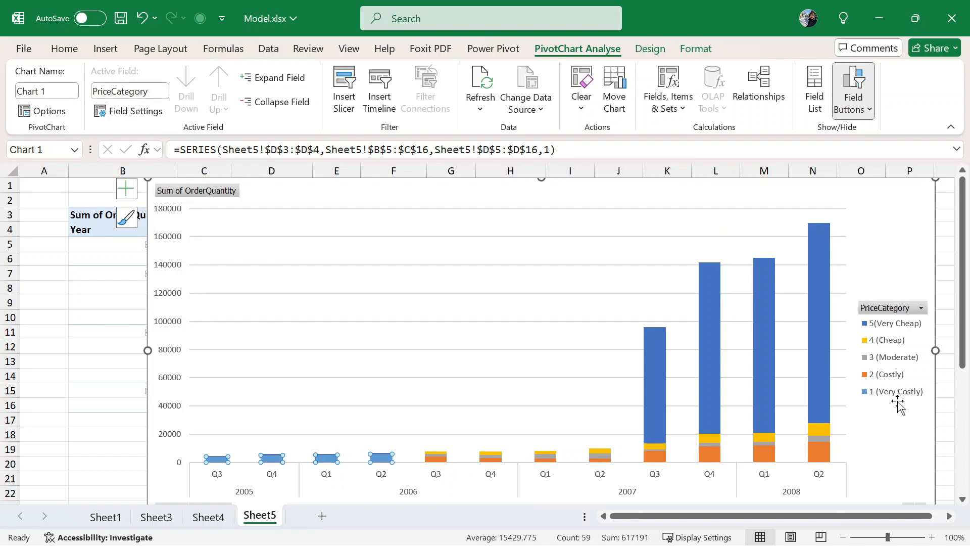
- Give the 1 (Very Costly) series a solid red fill via Format Data Series
right_click(323, 460)
left_click(380, 446)
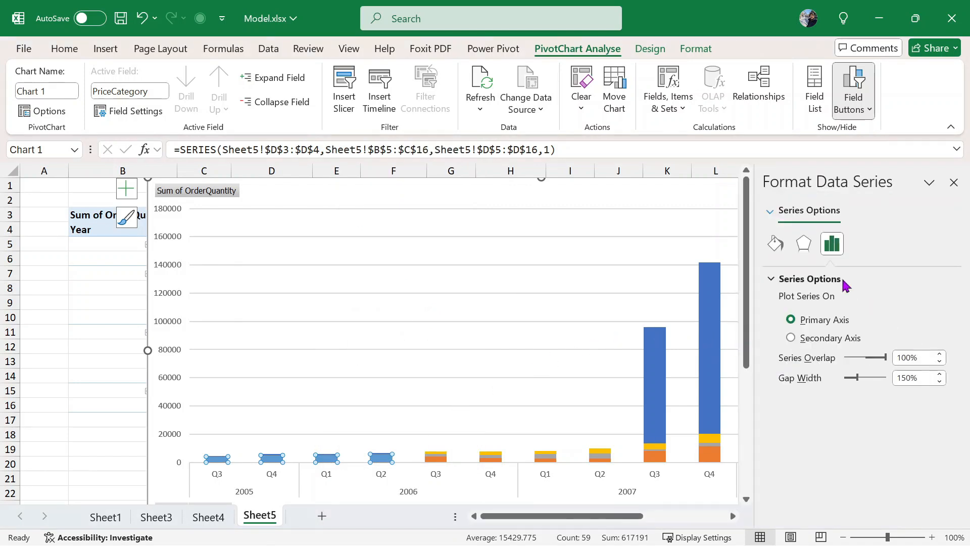
left_click(813, 244)
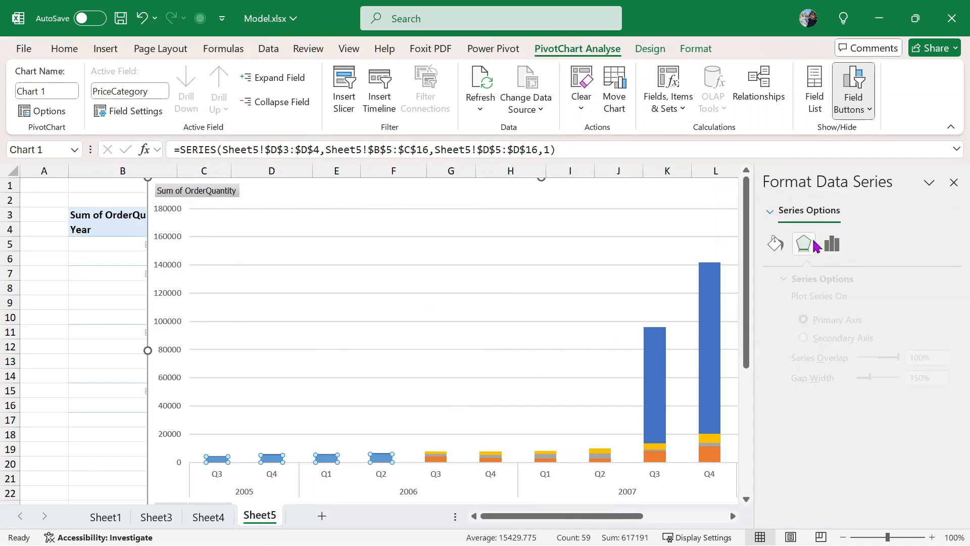
left_click(775, 244)
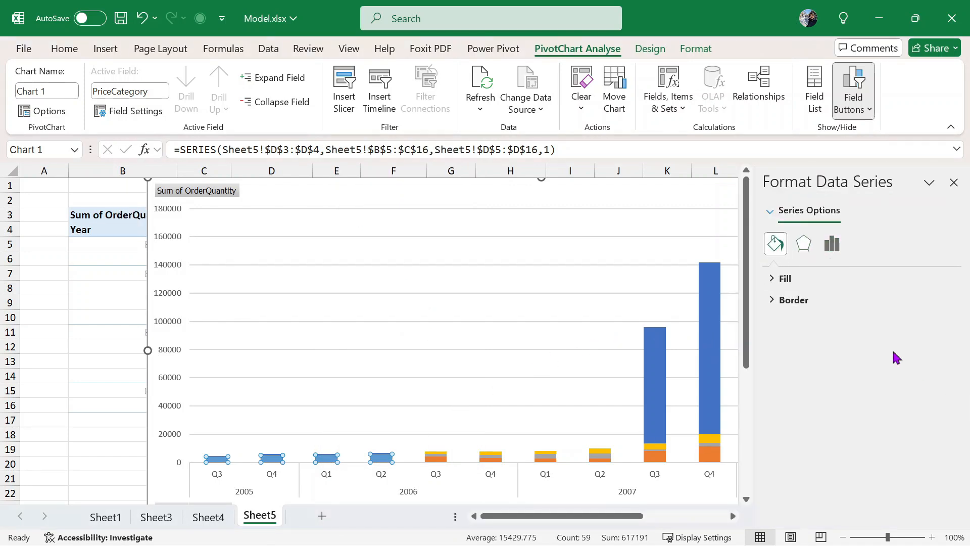
left_click(809, 281)
left_click(928, 444)
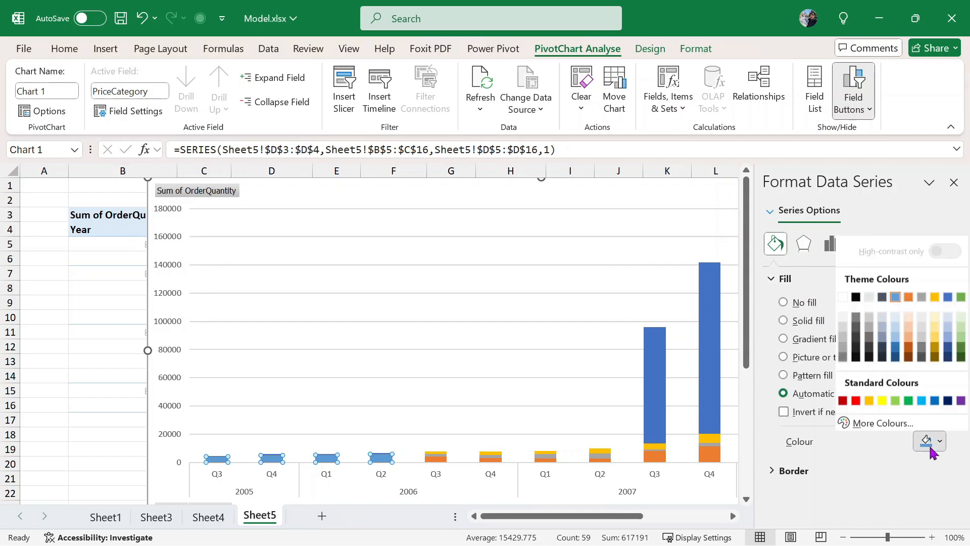
left_click(856, 401)
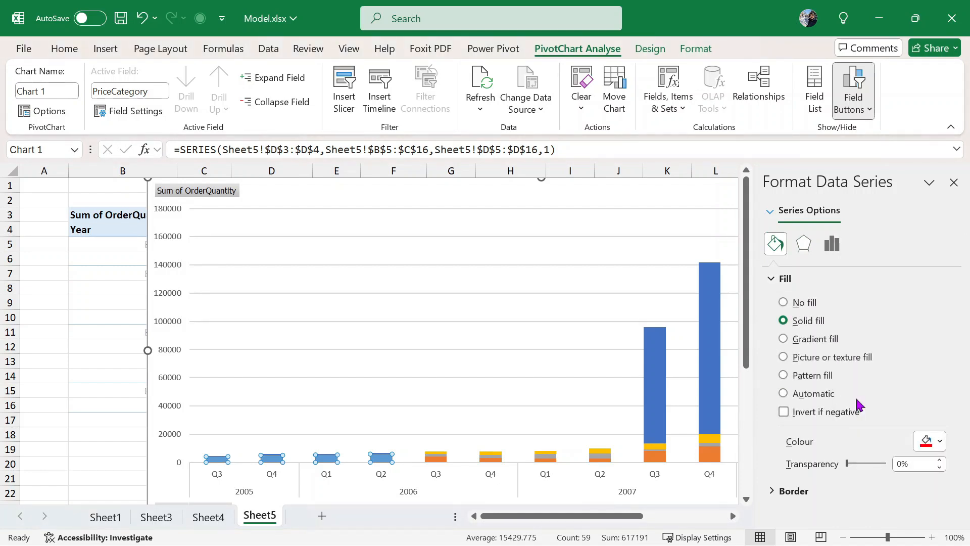
left_click(954, 182)
left_click(578, 321)
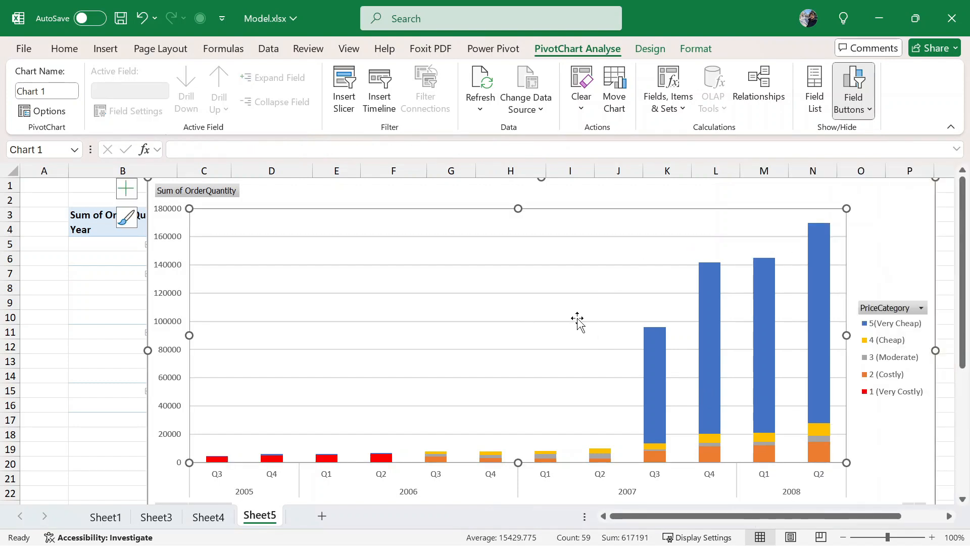
scroll(580, 340, "down", 1)
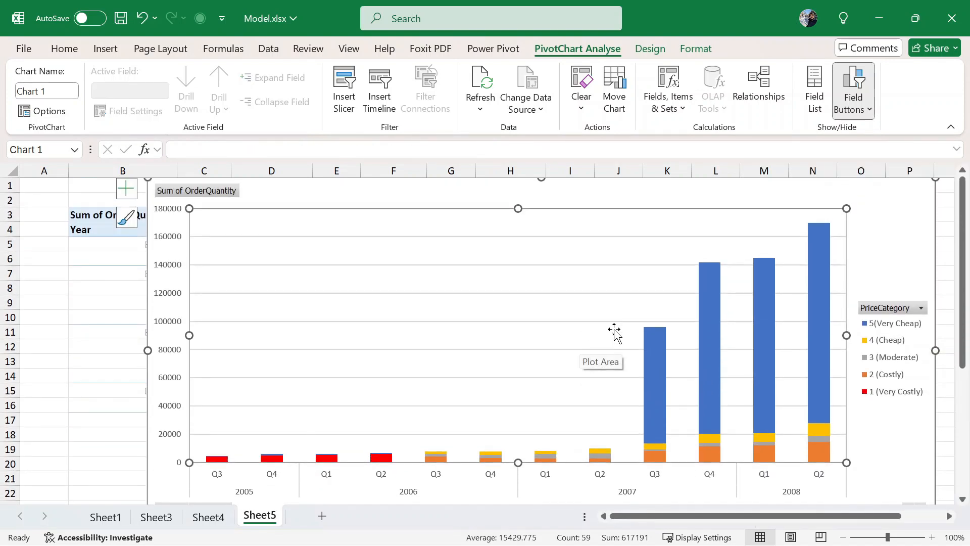
scroll(534, 318, "down", 1)
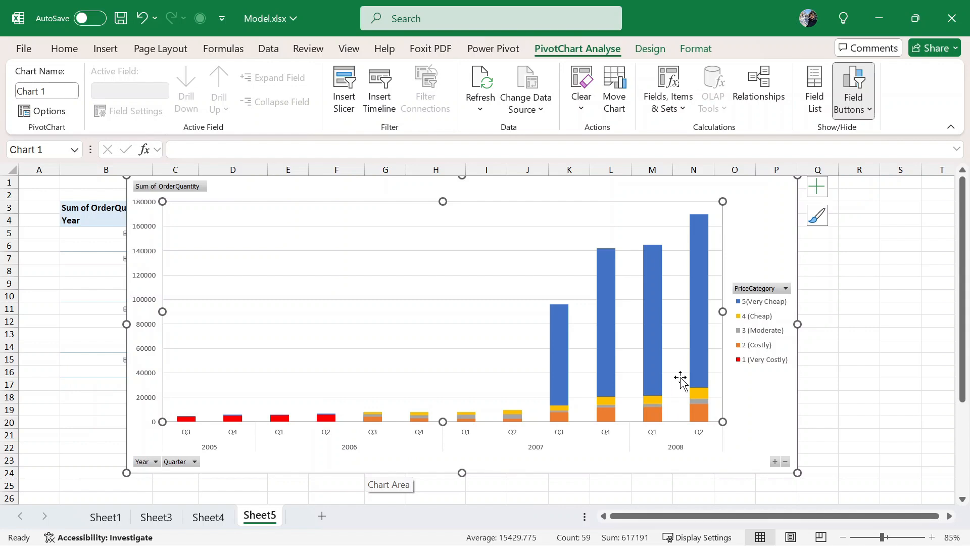
left_click(705, 313)
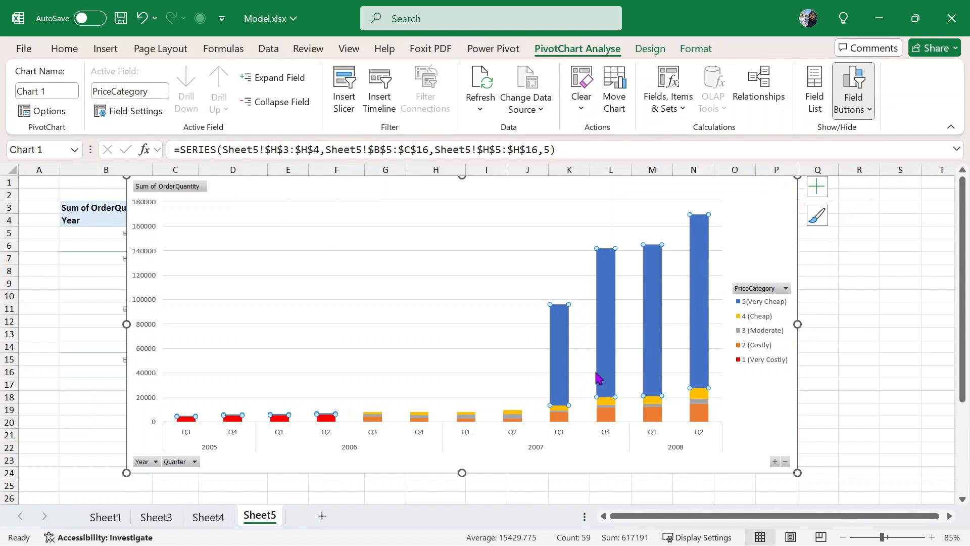
- Review Sheet4 and Sheet3, then bring the Power Pivot window with the Sales table forward
left_click(207, 516)
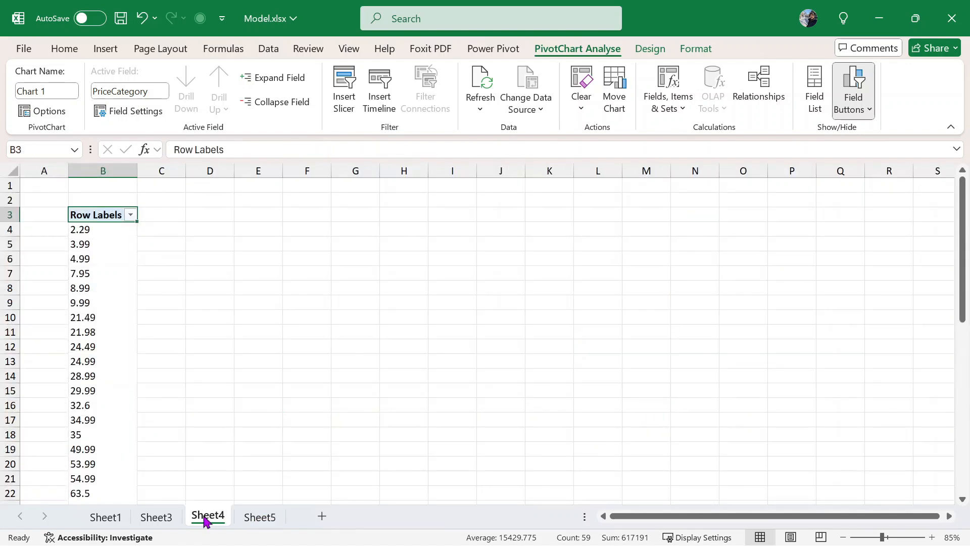
left_click(170, 518)
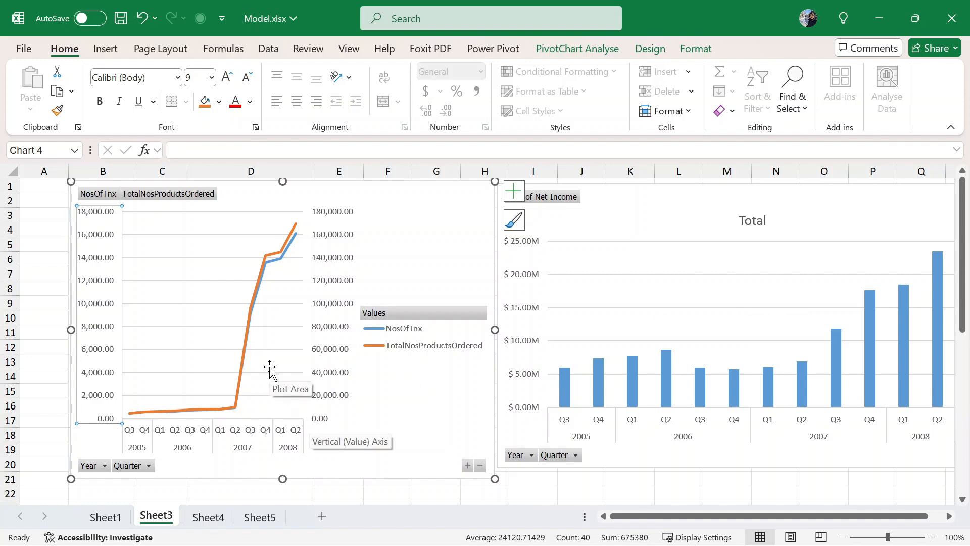
key("alt+Tab")
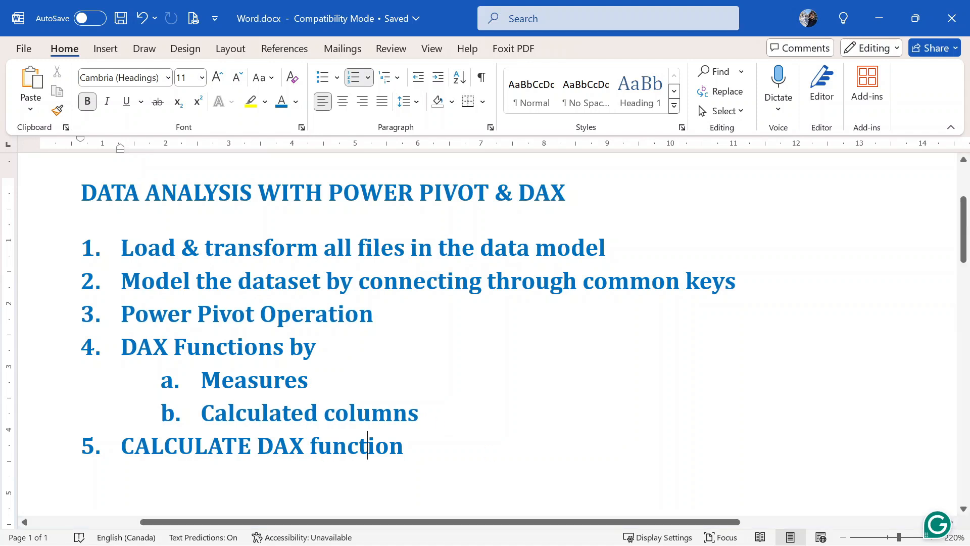
left_click(705, 527)
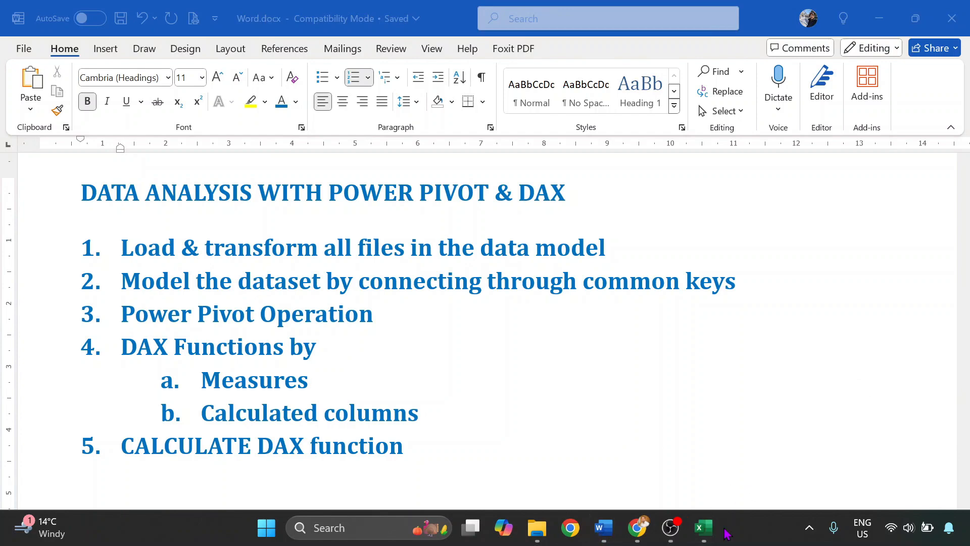
left_click(762, 449)
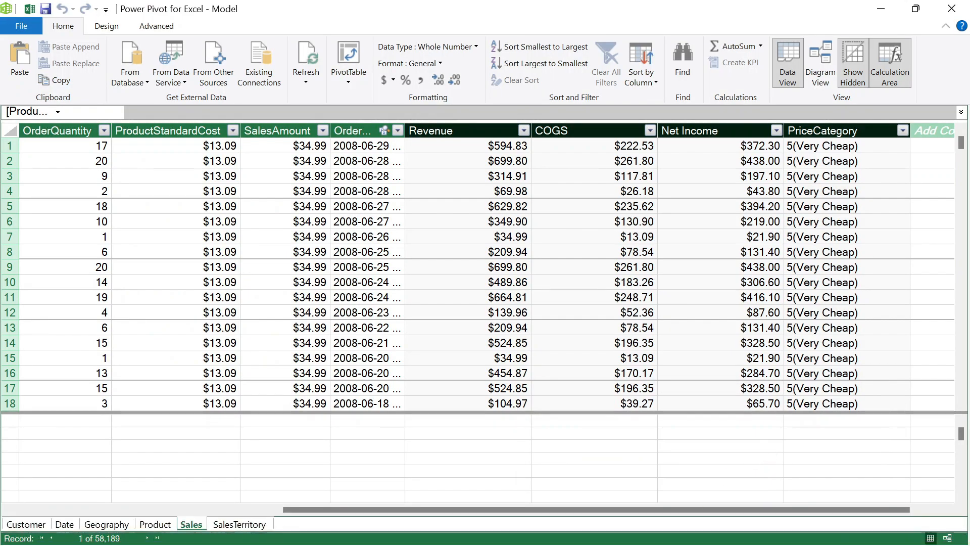
- Back in Model.xlsx, add blank Sheet7 and select cell B3
mouse_move(703, 527)
left_click(647, 471)
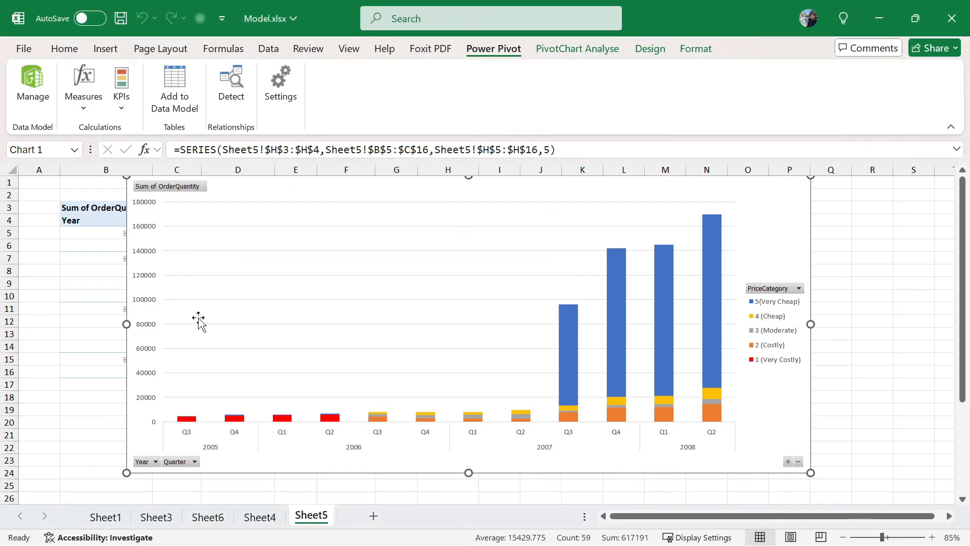
left_click(374, 516)
left_click(93, 284)
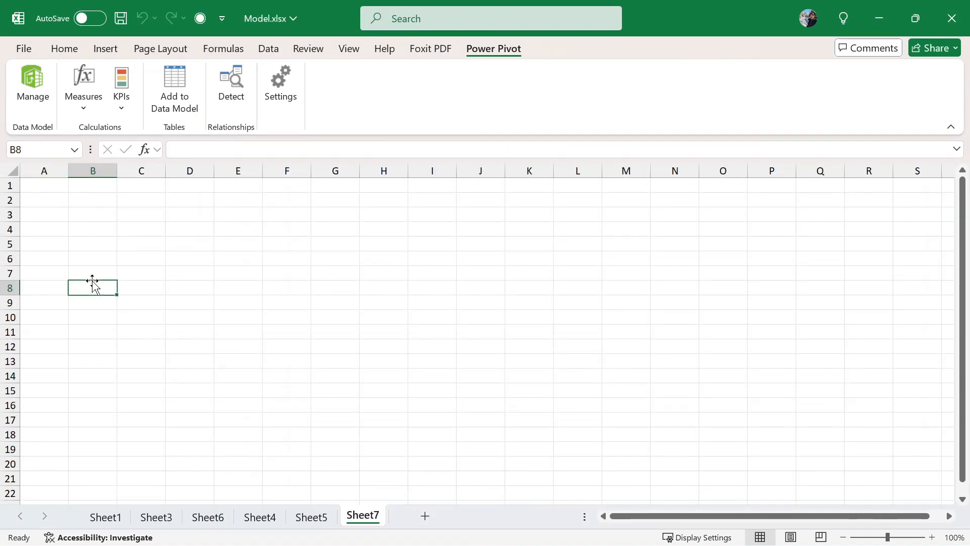
left_click(104, 216)
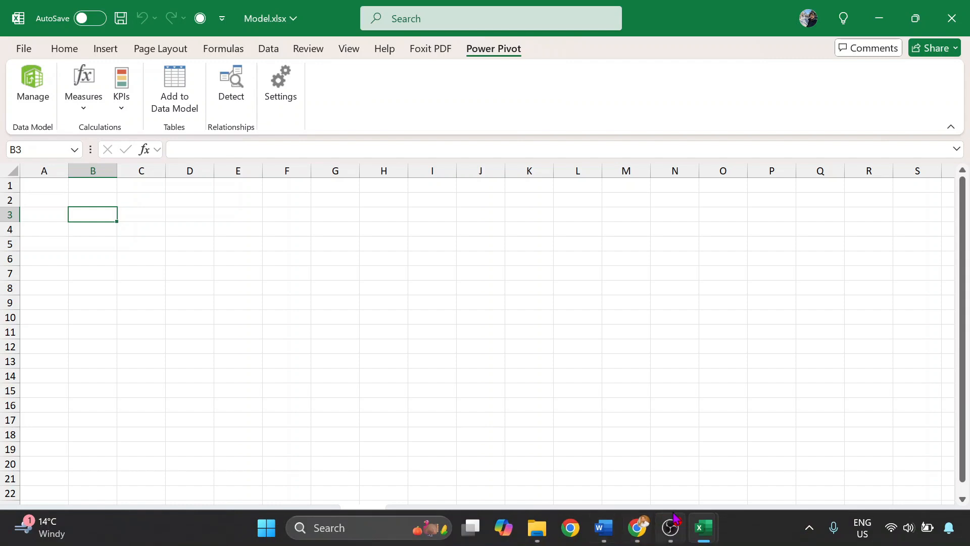
- Return to the Power Pivot Data View of the Sales table
mouse_move(703, 528)
left_click(768, 457)
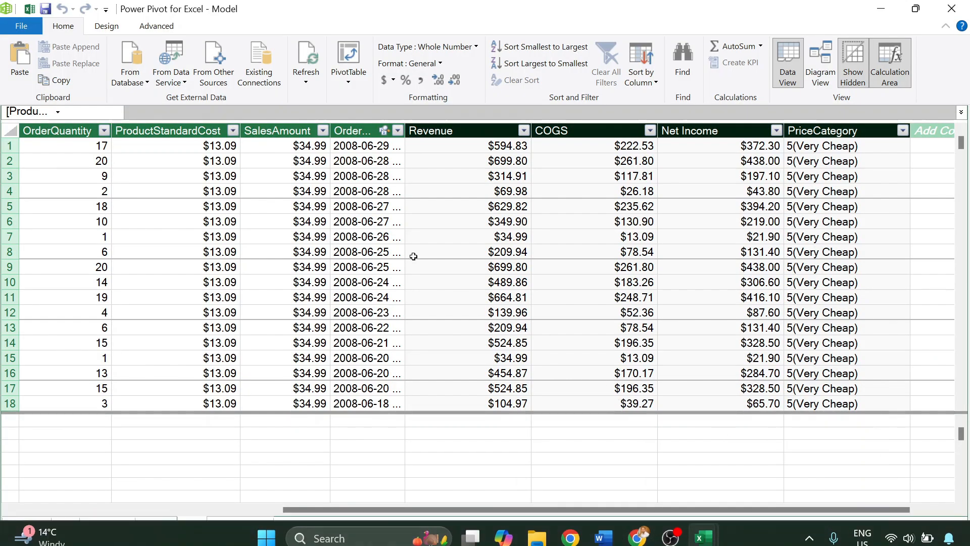
scroll(425, 188, "down", 1)
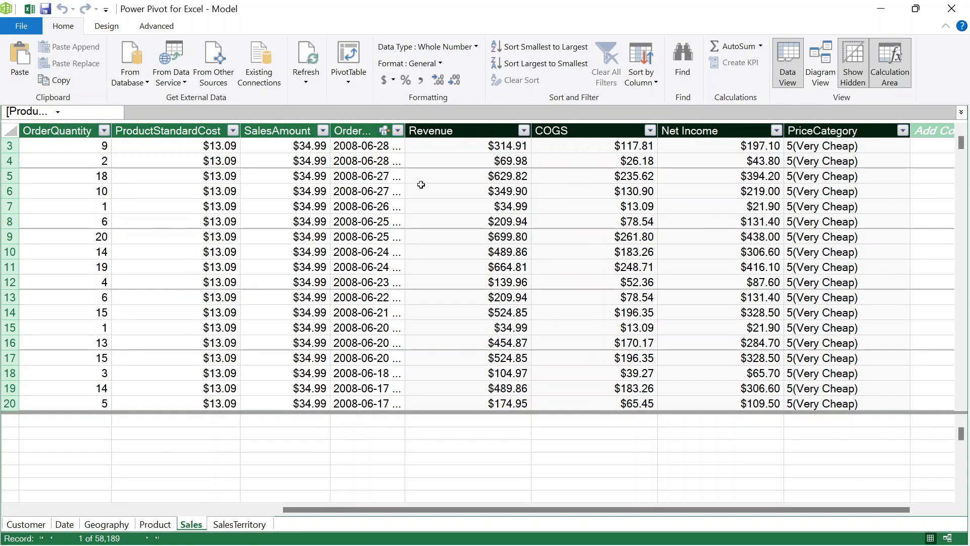
scroll(422, 185, "up", 1)
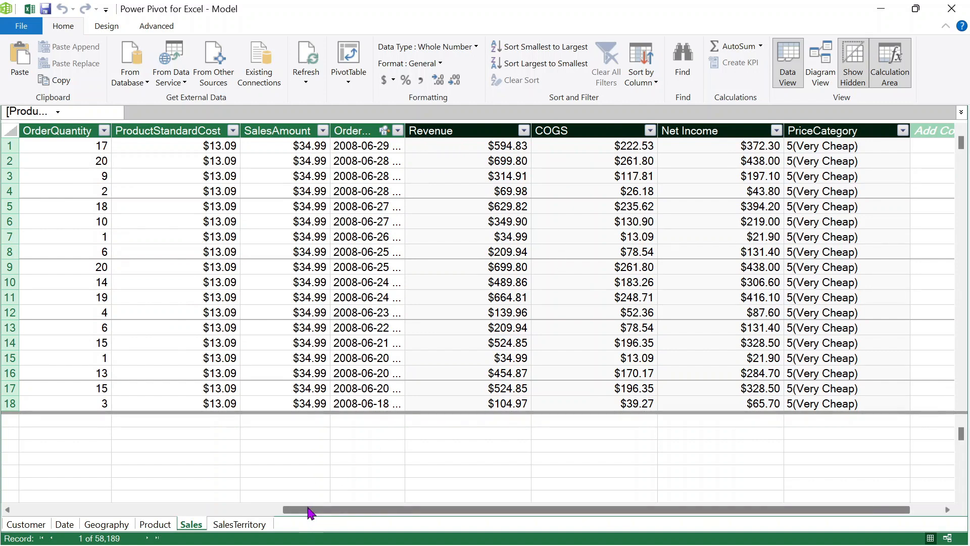
left_click_drag(311, 513, 83, 511)
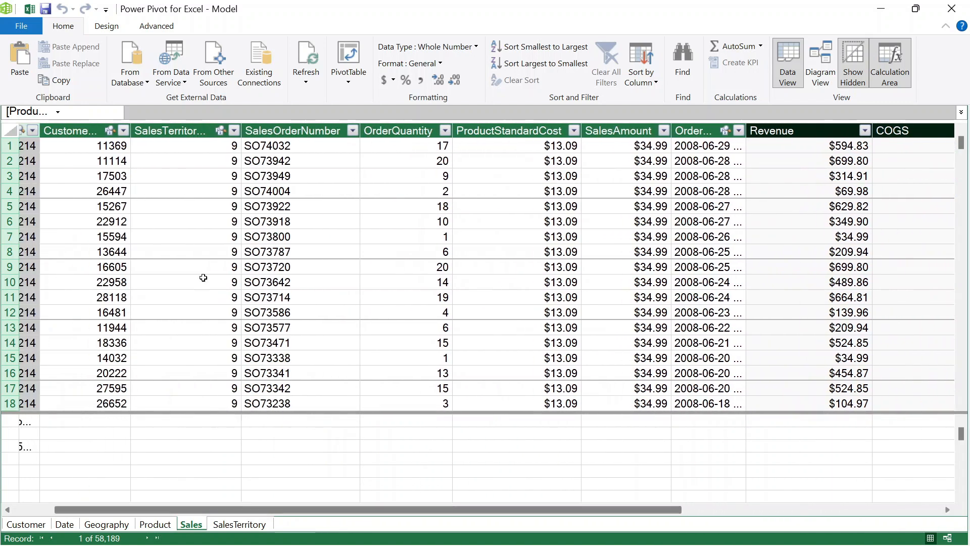
- Inspect OrderQuantity values in the Sales table, such as 10, 1, 20, 19, 6, 18 and 2
left_click(391, 162)
left_click(390, 236)
left_click(390, 265)
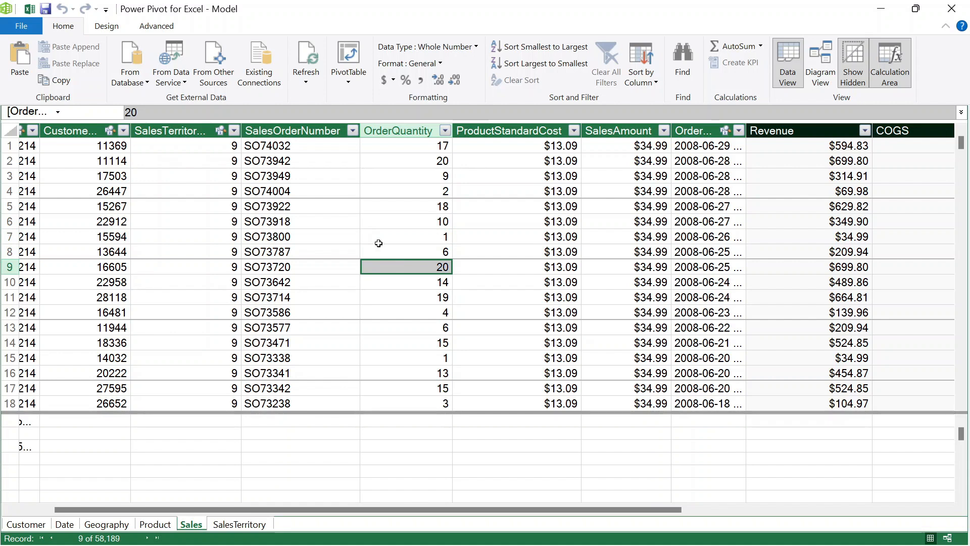
left_click(374, 224)
left_click(411, 239)
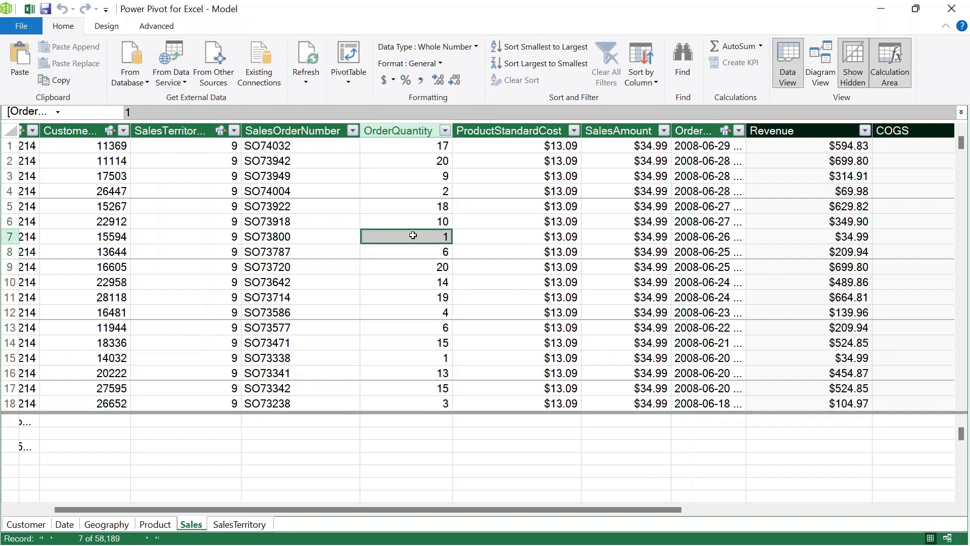
left_click(427, 158)
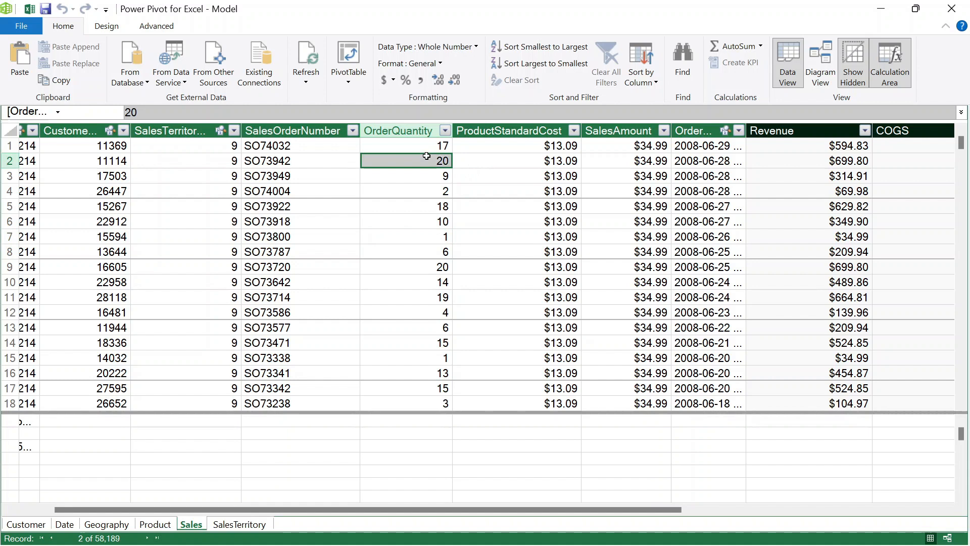
left_click(391, 208)
left_click(408, 257)
left_click(410, 291)
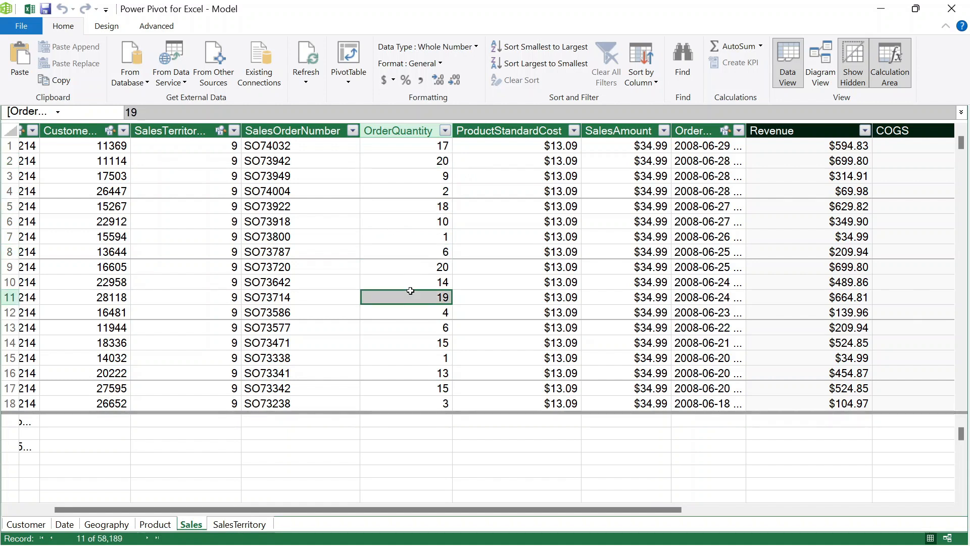
left_click(410, 262)
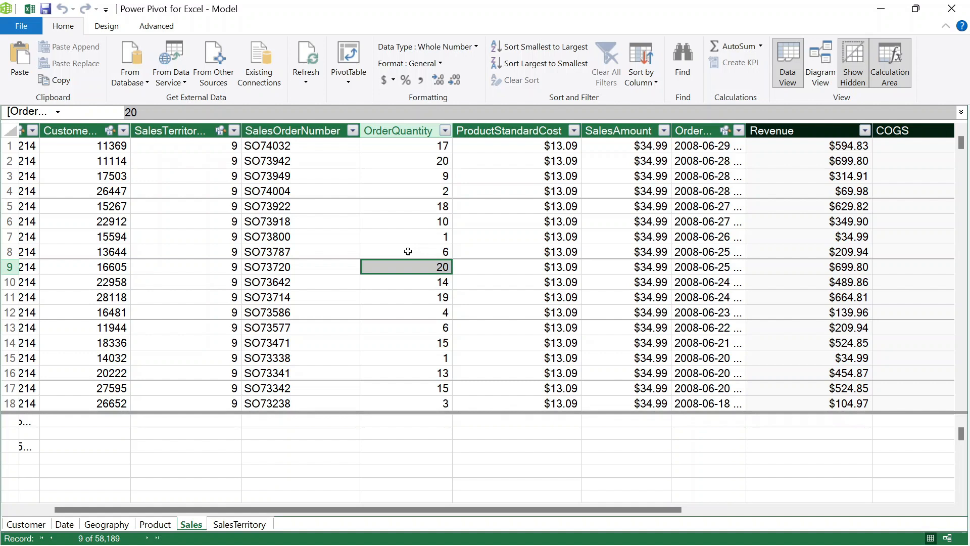
left_click(405, 248)
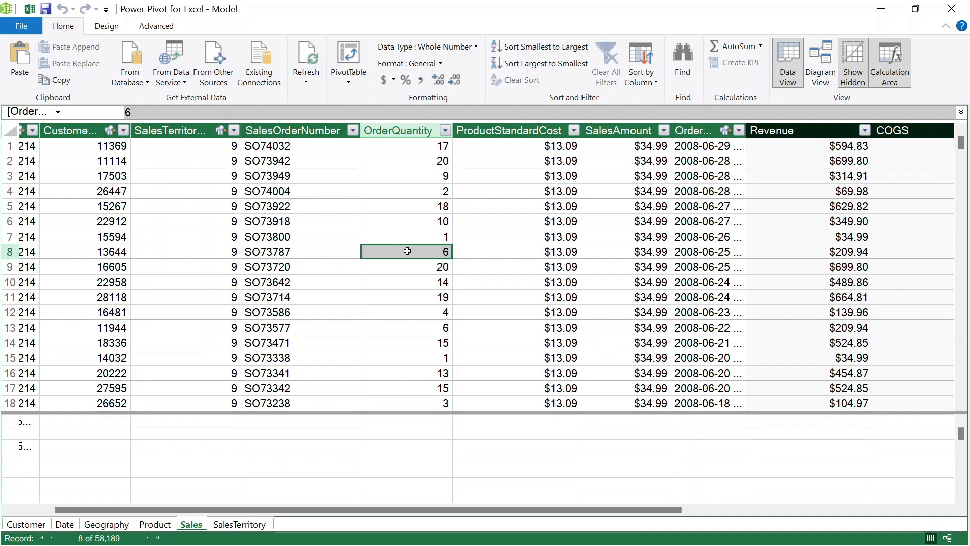
left_click(407, 203)
key("Up")
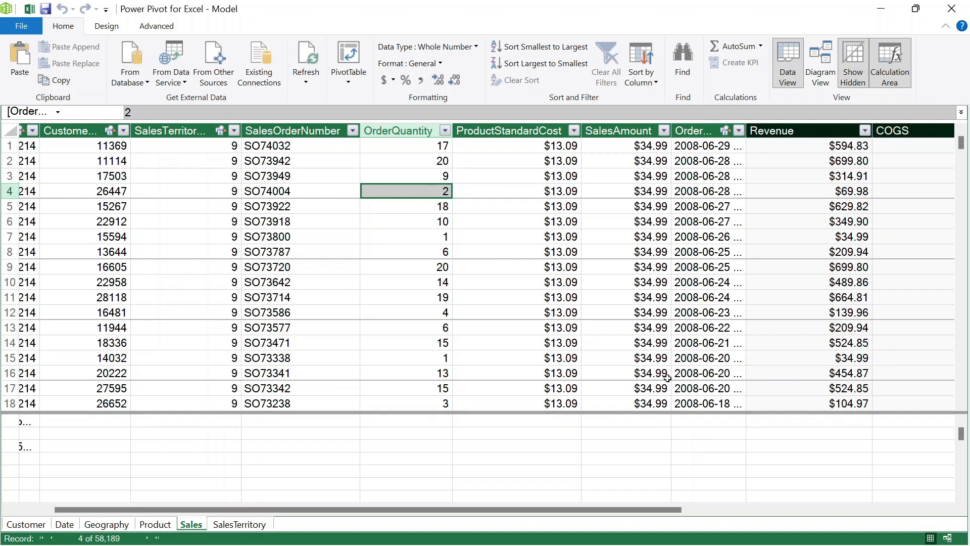
- Back in Model.xlsx, start a new Sales measure named BulsSaleRevenue, ready for its formula
mouse_move(858, 512)
mouse_move(705, 527)
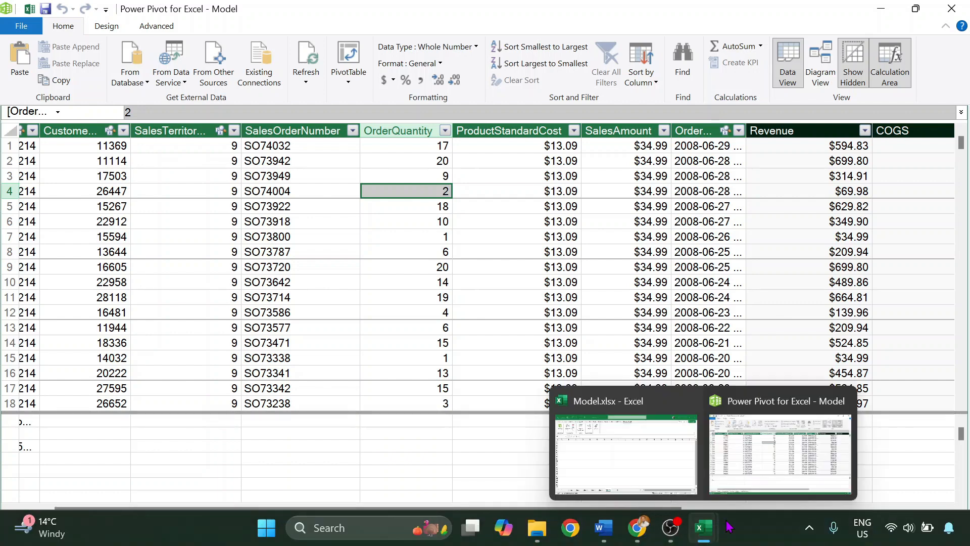
left_click(626, 437)
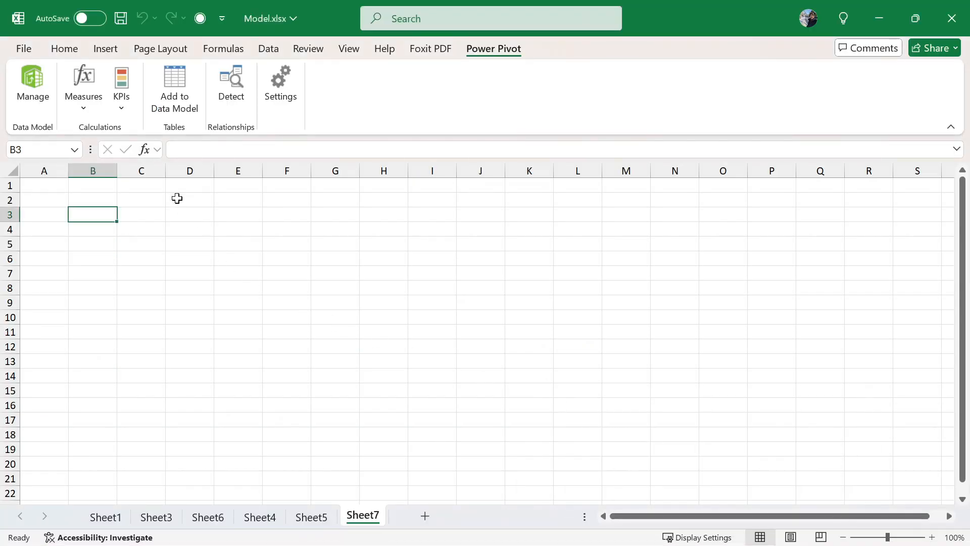
left_click(90, 106)
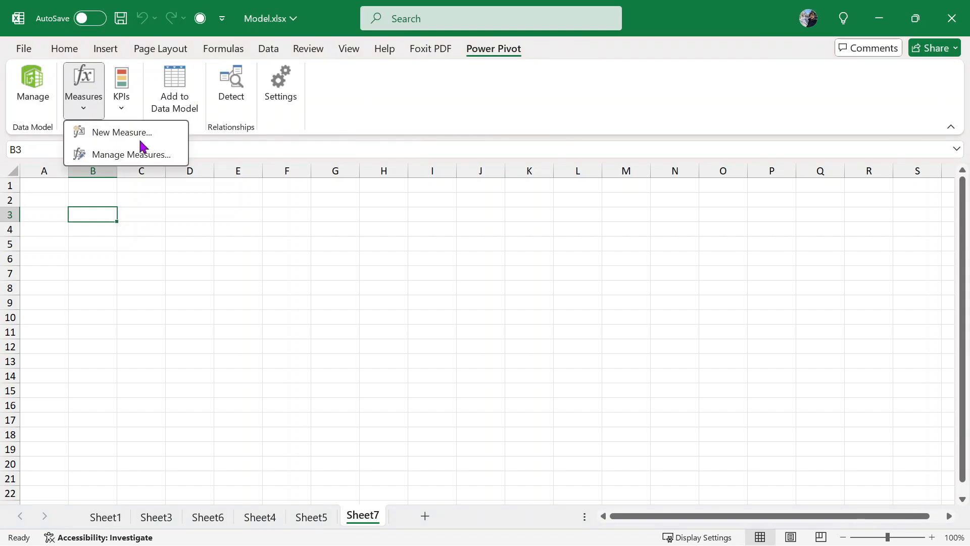
left_click(146, 133)
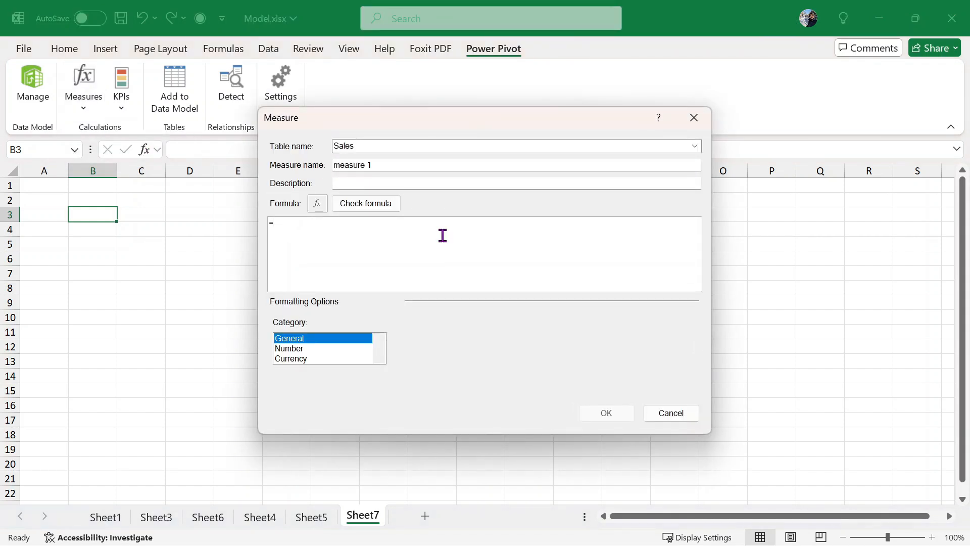
left_click(407, 164)
left_click_drag(408, 165, 248, 154)
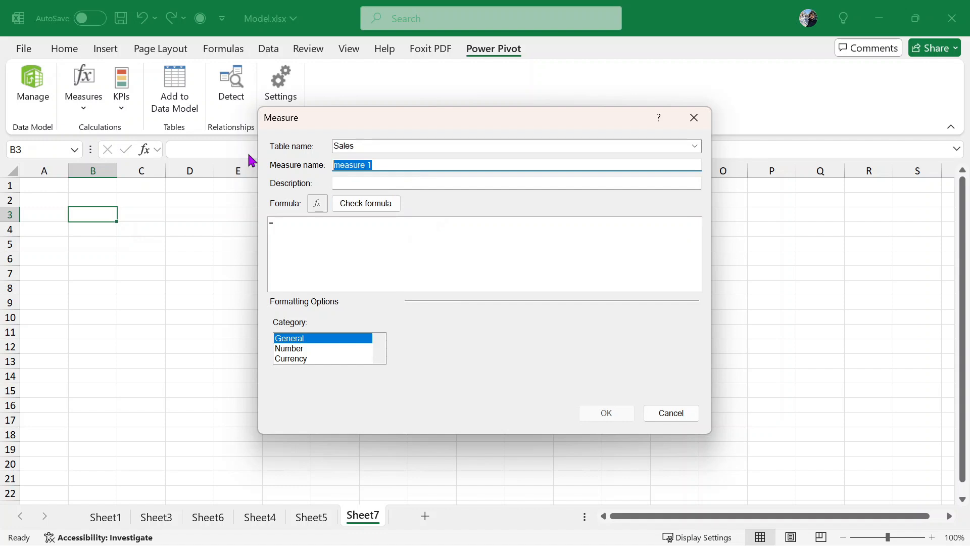
type("BulsSaleRevenue")
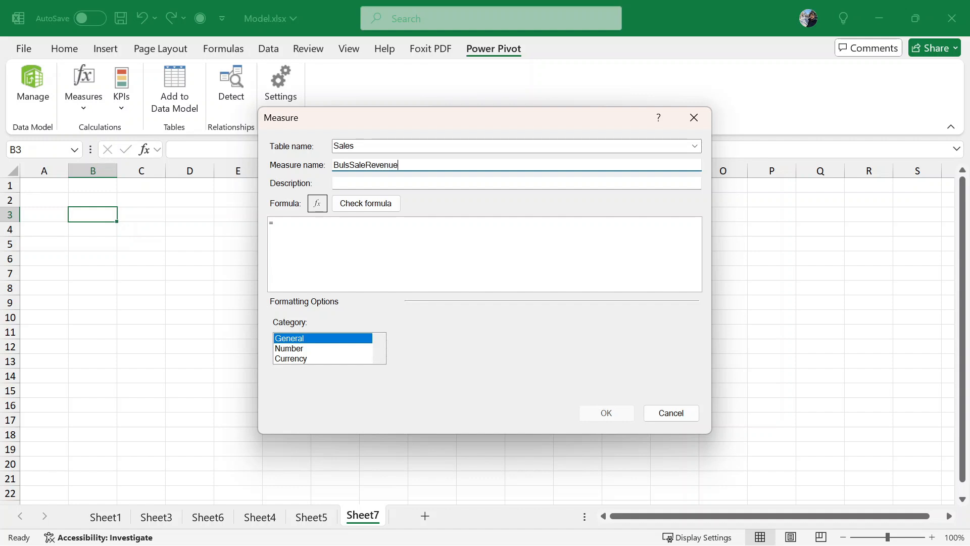
left_click(313, 221)
- Begin the formula =CALCULATE(Sales[Sum of Revenue] using the autocomplete suggestions
type("calcula")
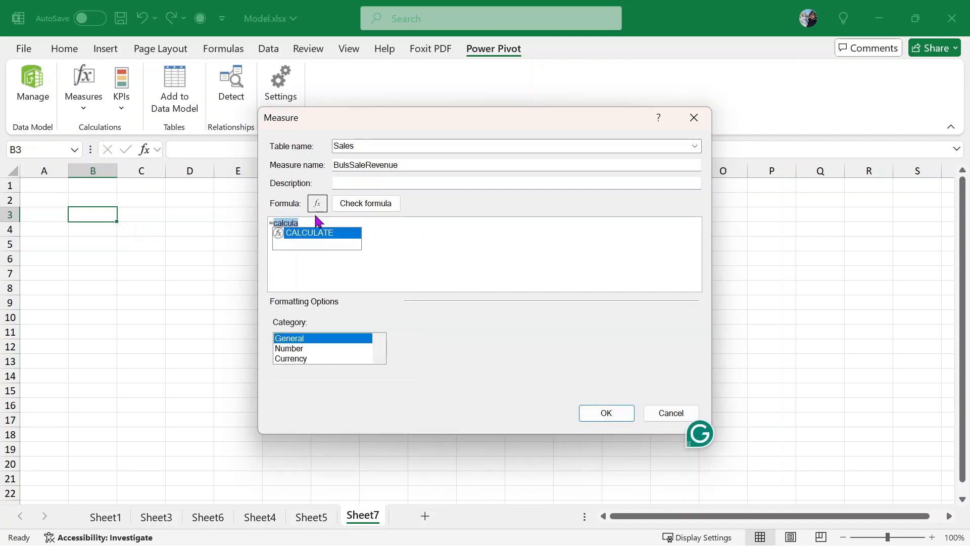
key("Tab")
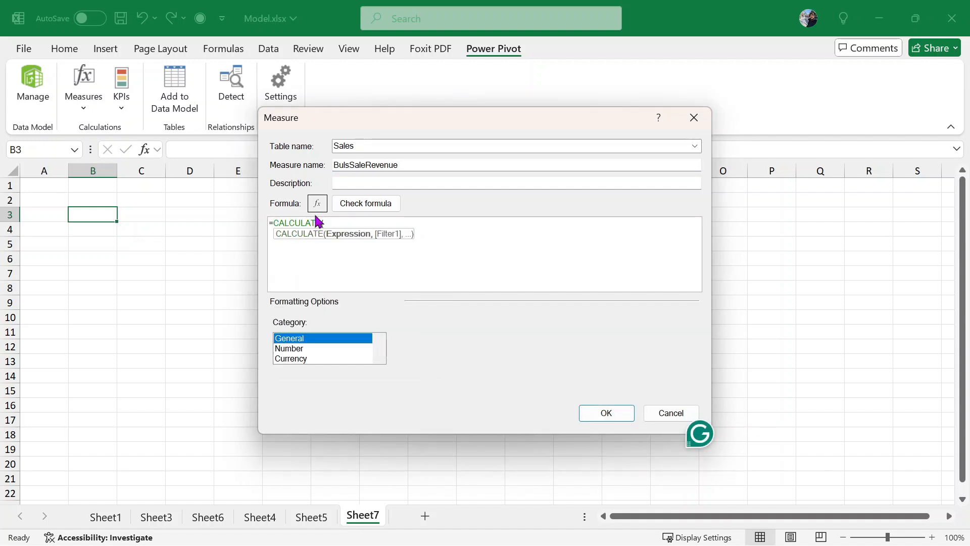
type("sales")
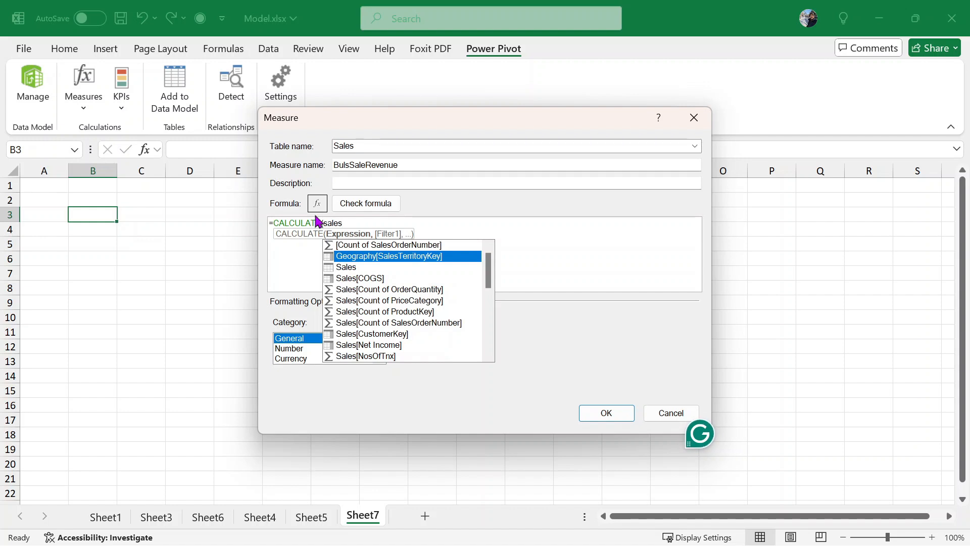
key("Down")
key("Down")
key("Down")
key("Down")
key("Down")
key("Down")
key("Down")
key("Down")
key("Down")
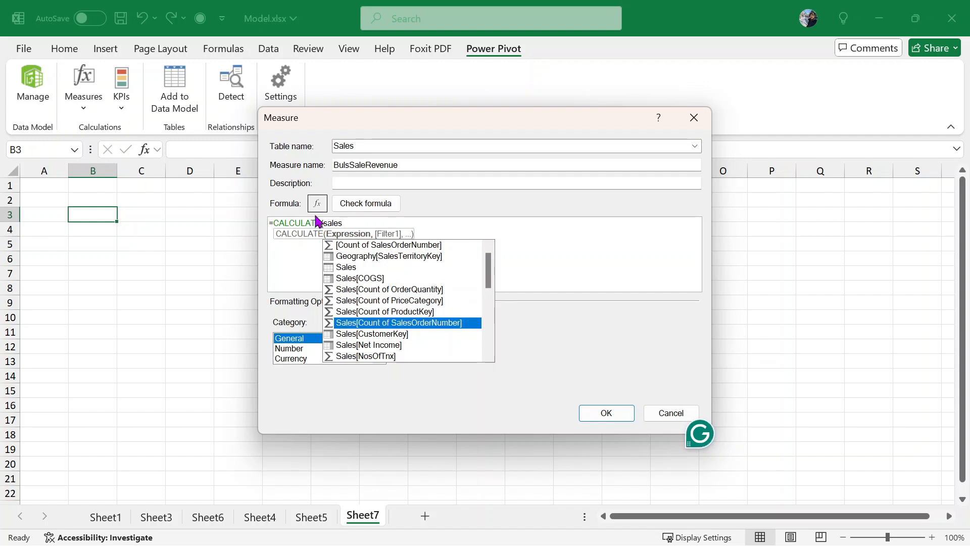
key("Down")
key("Down")
key("Down")
key("Down")
key("Down")
key("Down")
key("Down")
key("Down")
key("Down")
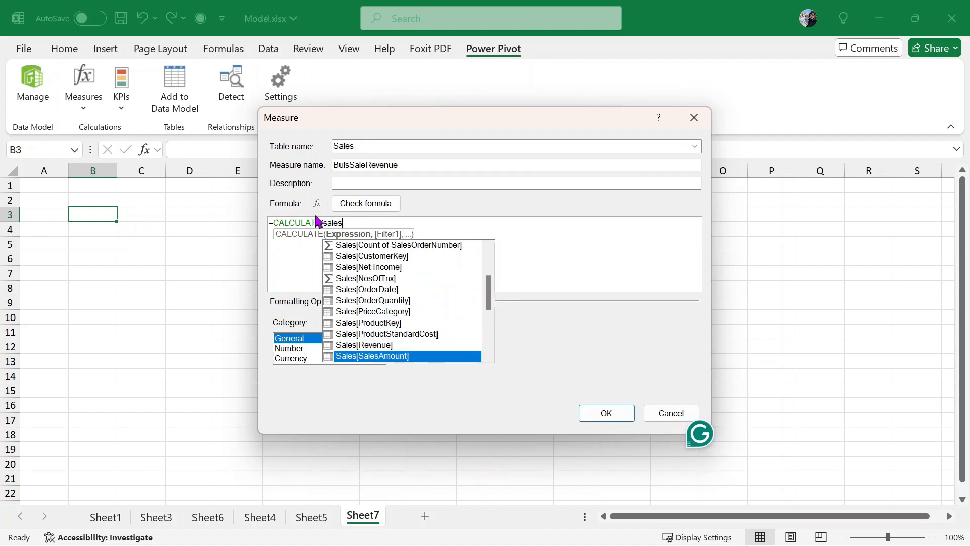
key("Down")
key("Down")
key("Down")
key("Down")
key("Down")
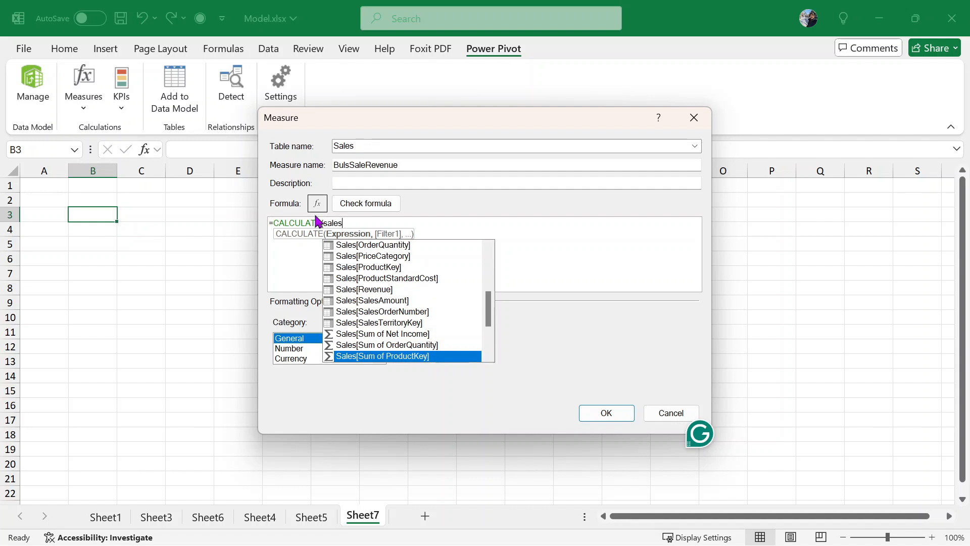
key("Down")
key("Up")
key("Up")
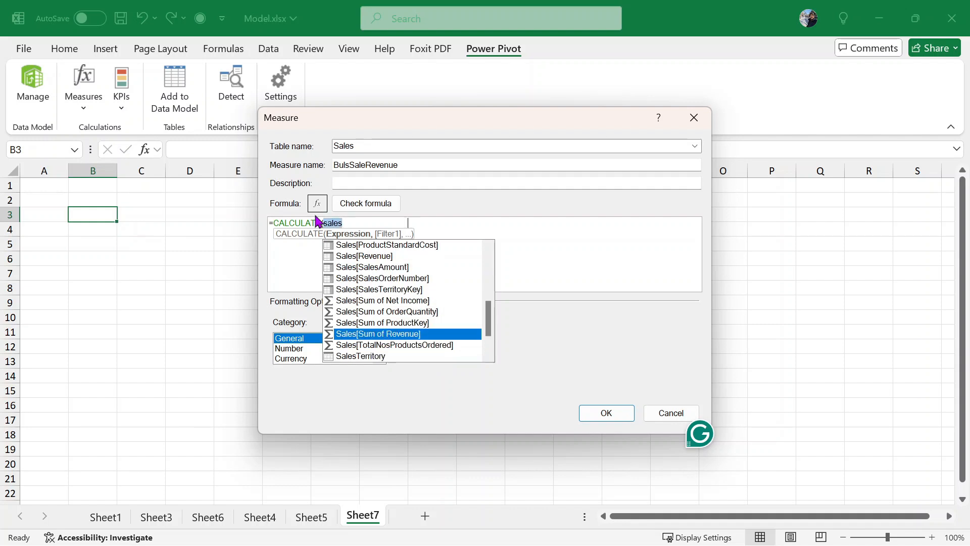
key("Tab")
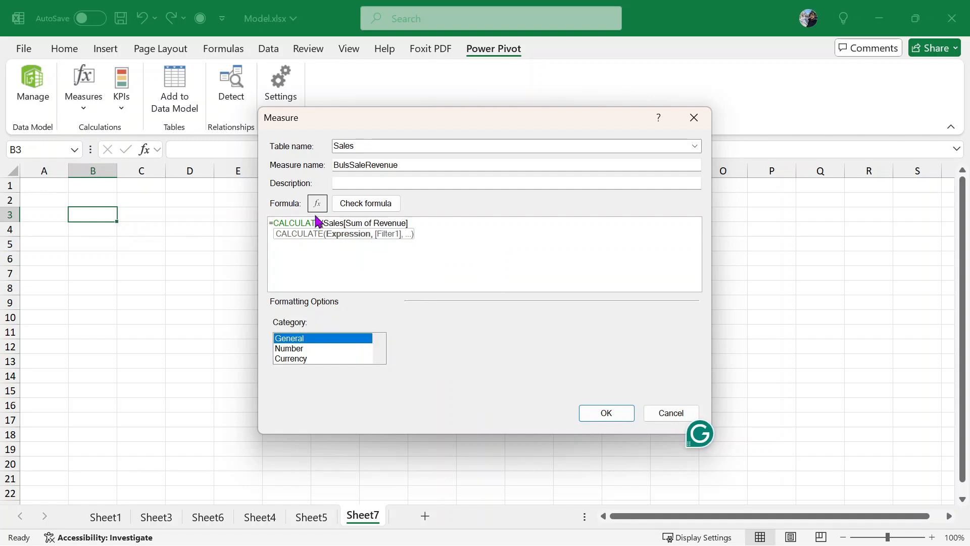
- Add the filter Sales[OrderQuantity]>=5, check the formula, format it as Number and save
type(",")
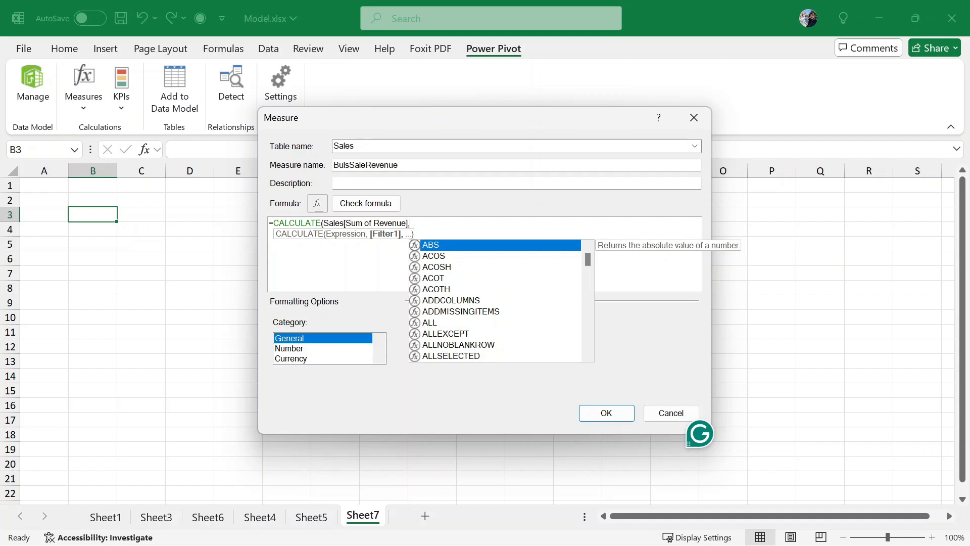
type("sales")
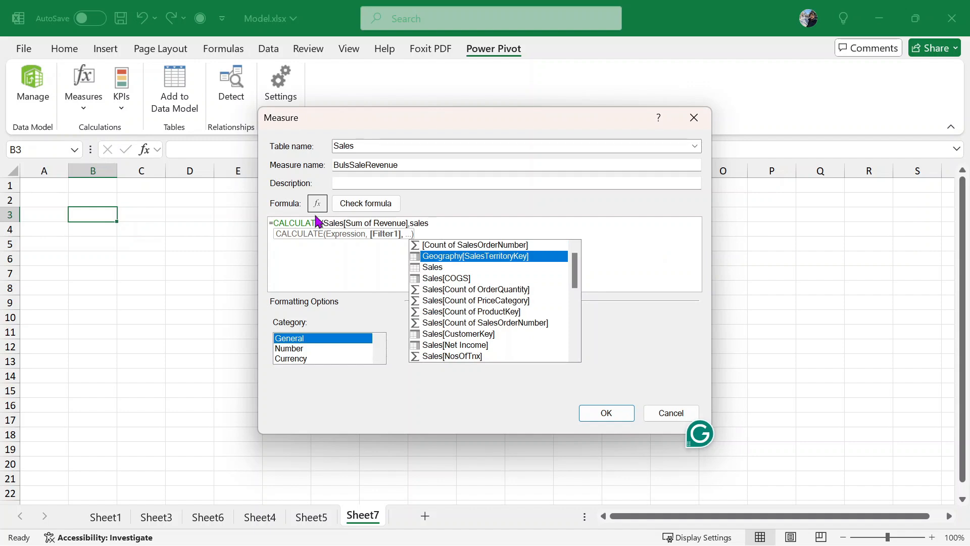
key("Down")
key("Down")
key("Down")
key("Down")
key("Down")
key("Down")
key("Down")
key("Down")
key("Down")
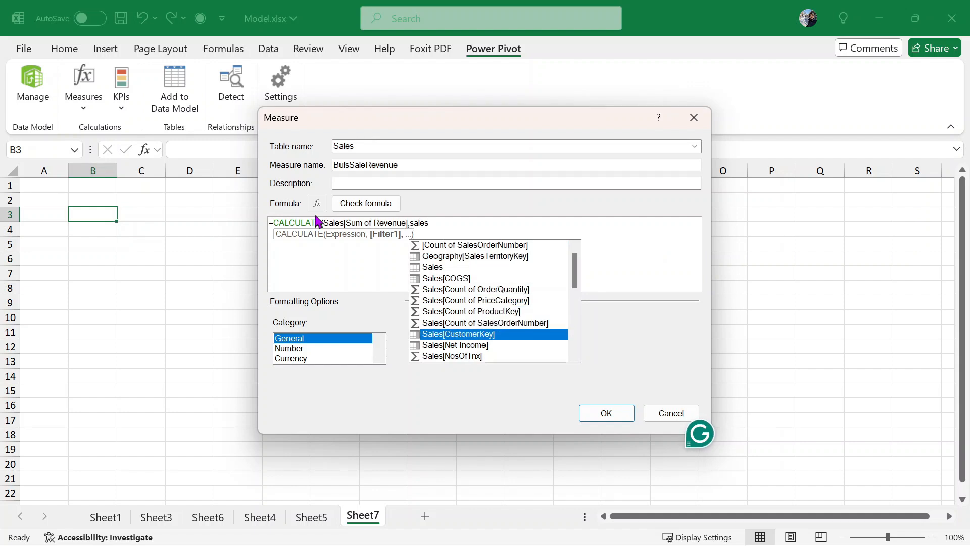
key("Down")
key("Down")
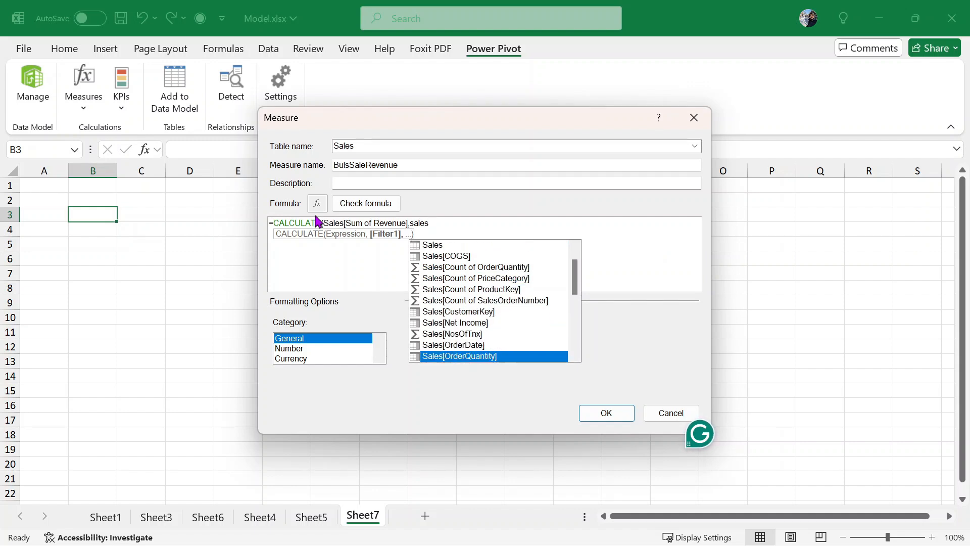
key("Tab")
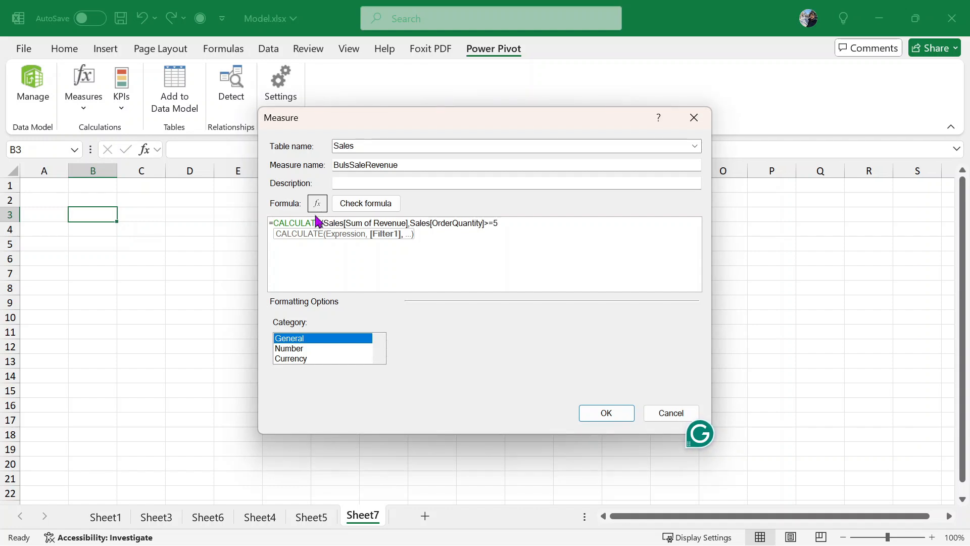
type(")")
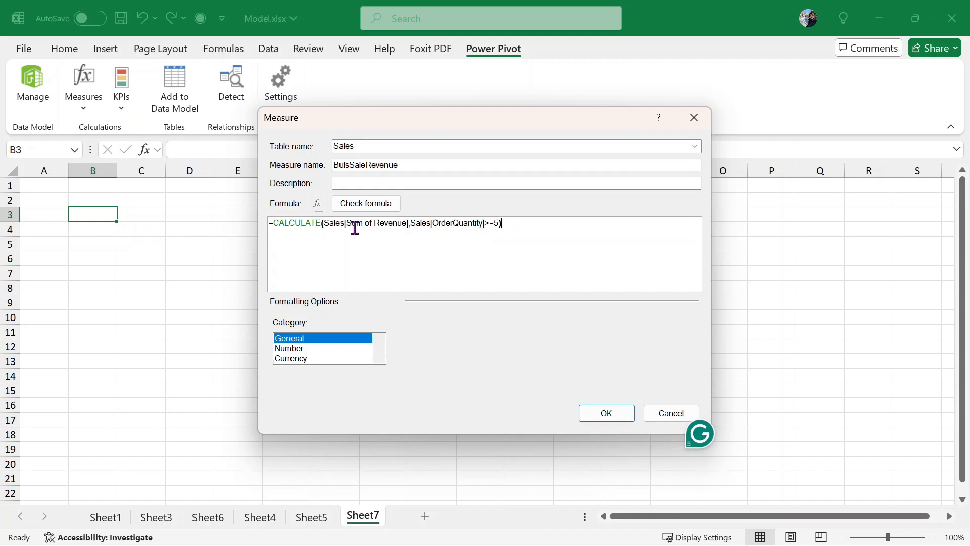
left_click(362, 207)
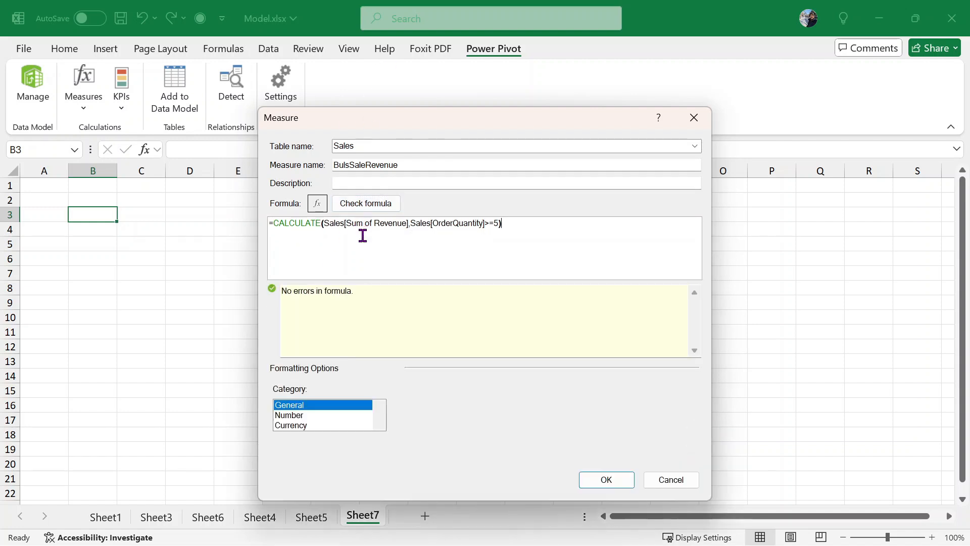
left_click(328, 415)
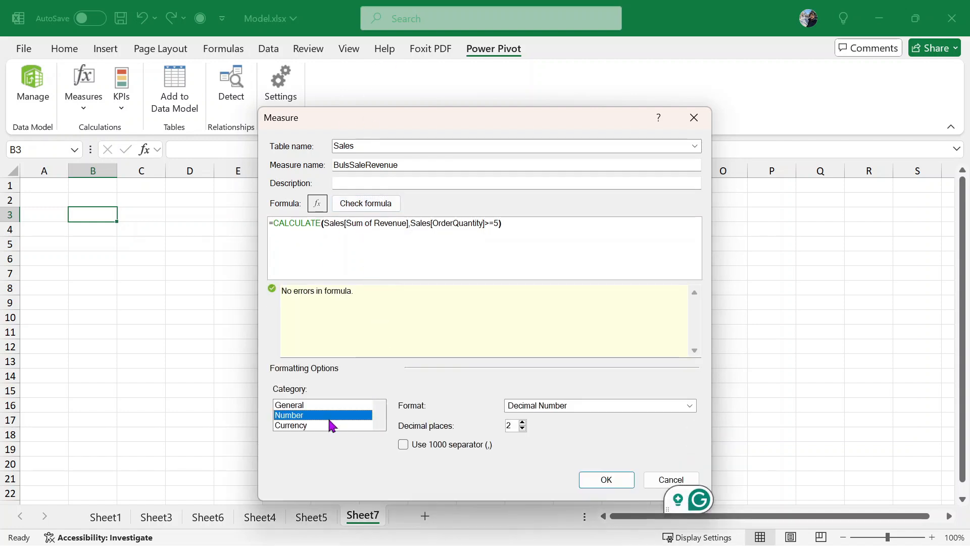
left_click(611, 481)
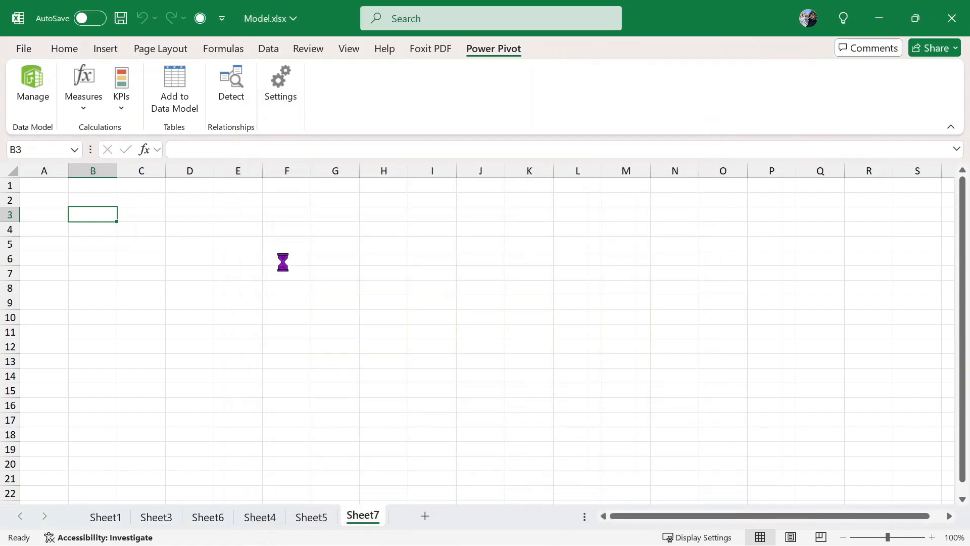
- Insert a PivotTable based on the Data Model at B3 on Sheet7
left_click(75, 55)
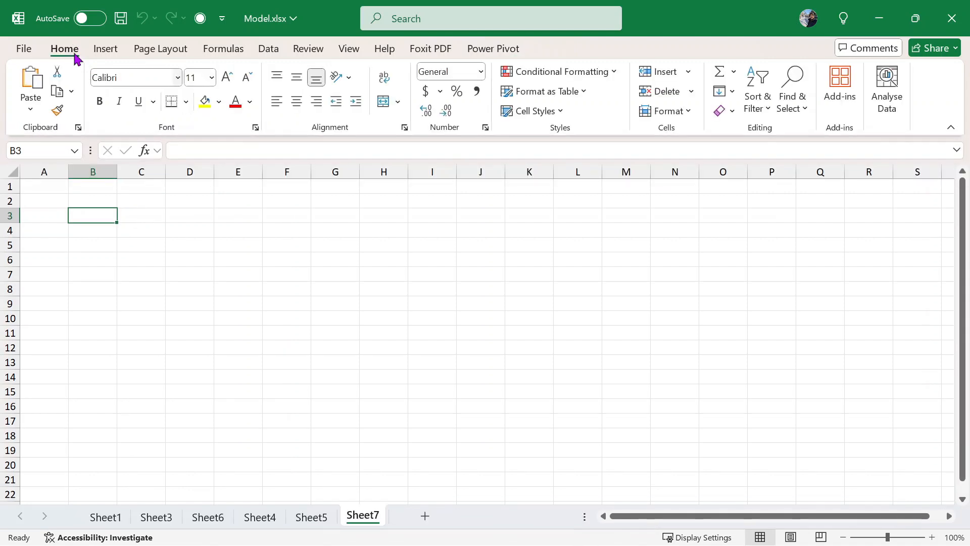
left_click(107, 52)
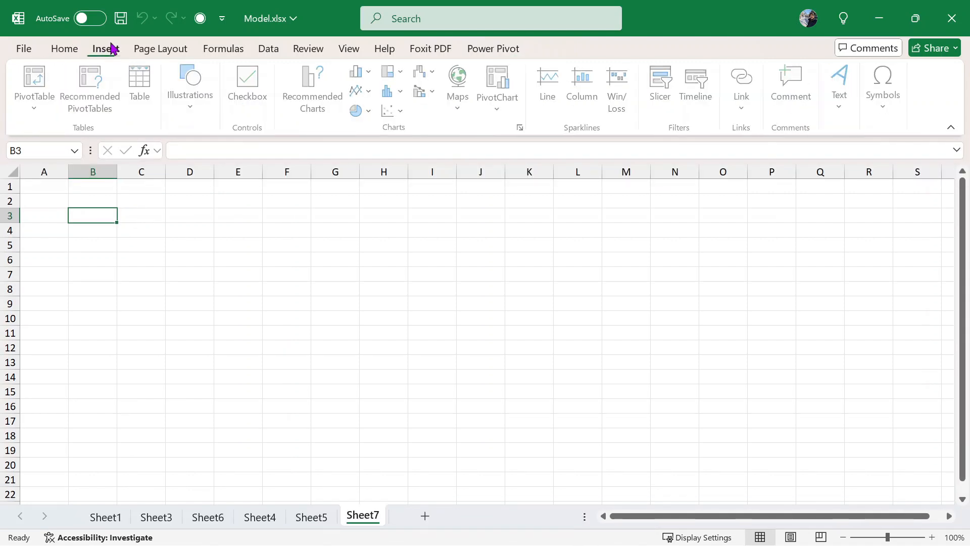
left_click(29, 123)
left_click(97, 177)
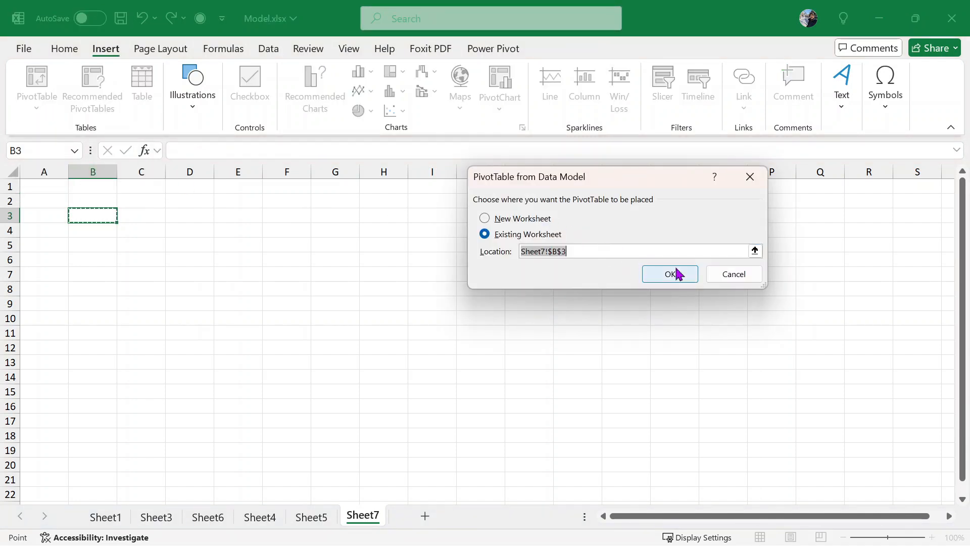
left_click(676, 274)
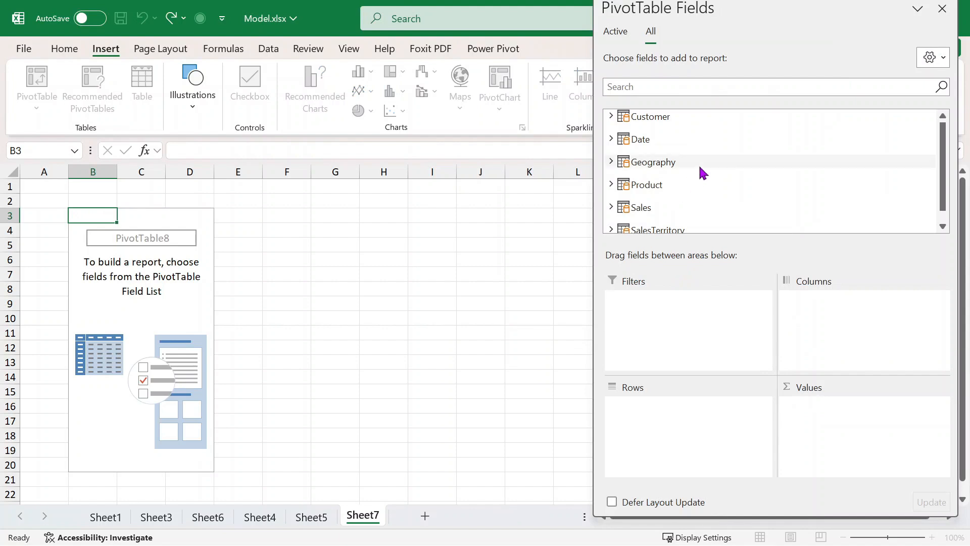
- Add Revenue from the Sales table to the Values area, totalling $306,560,728.41
scroll(700, 166, "down", 1)
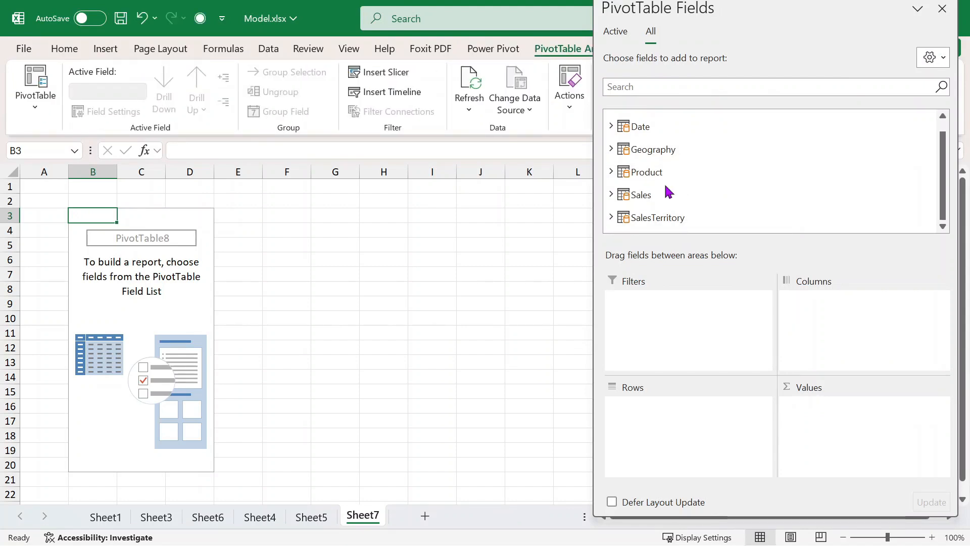
left_click(611, 195)
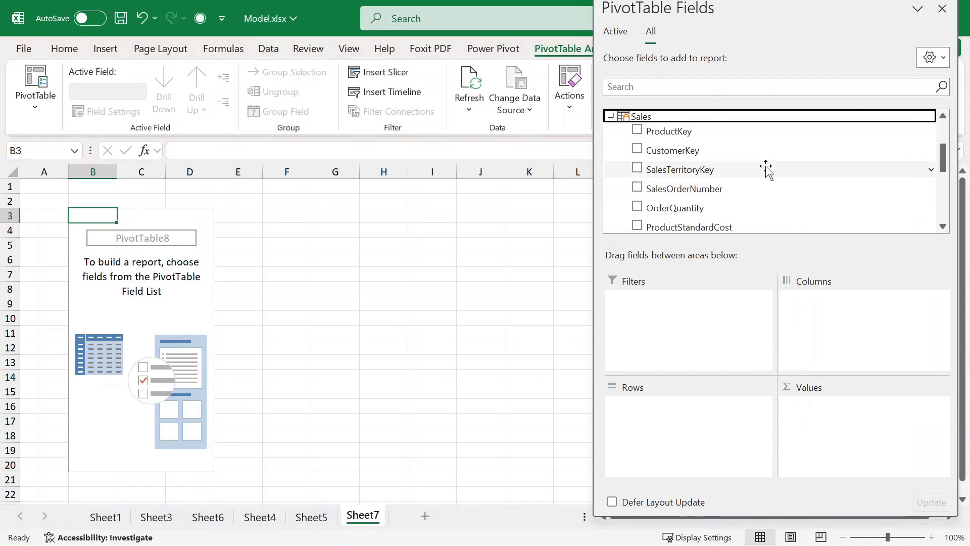
scroll(758, 174, "down", 3)
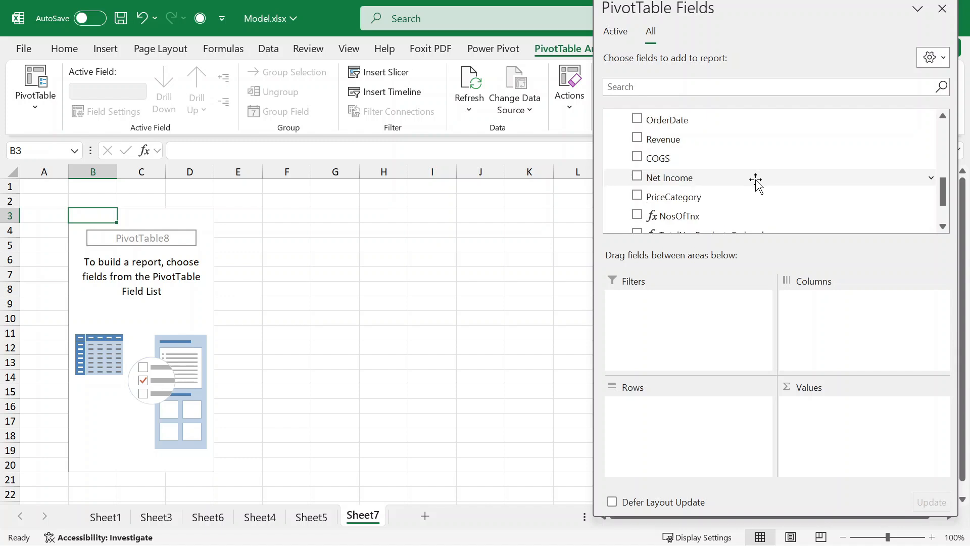
scroll(742, 177, "up", 2)
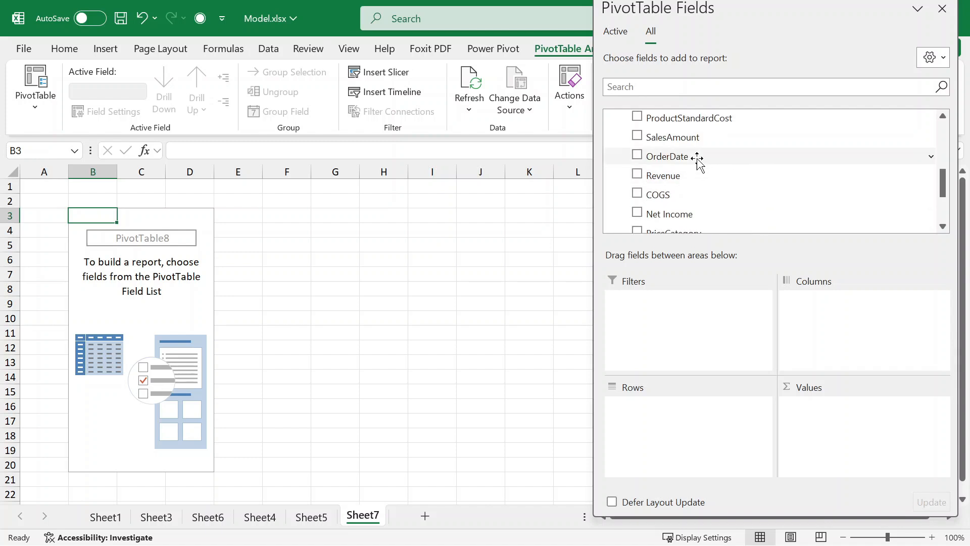
left_click_drag(691, 178, 850, 415)
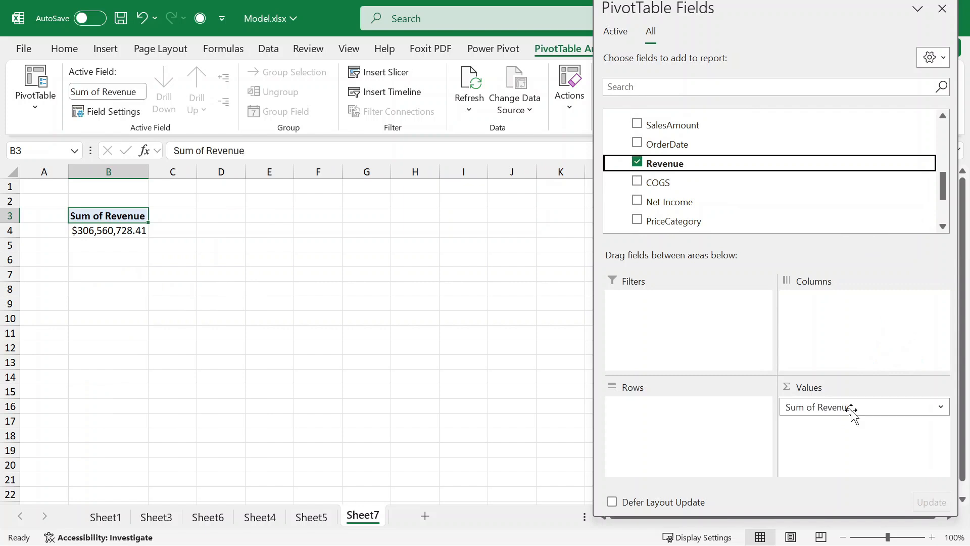
- Add BulsSaleRevenue to Values, put Date Year then Quarter in Rows, and close the field pane
scroll(704, 206, "down", 4)
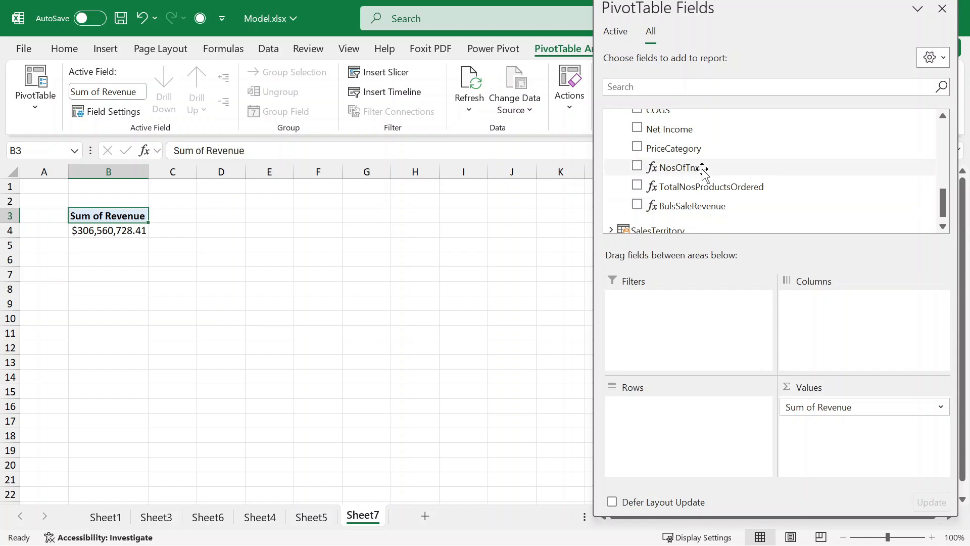
left_click_drag(699, 207, 833, 425)
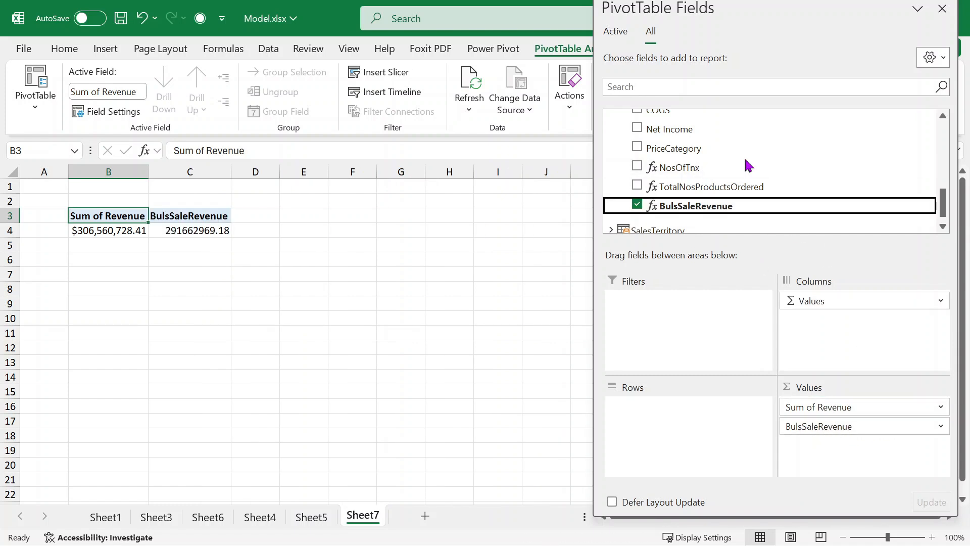
scroll(771, 150, "up", 2)
scroll(770, 147, "up", 5)
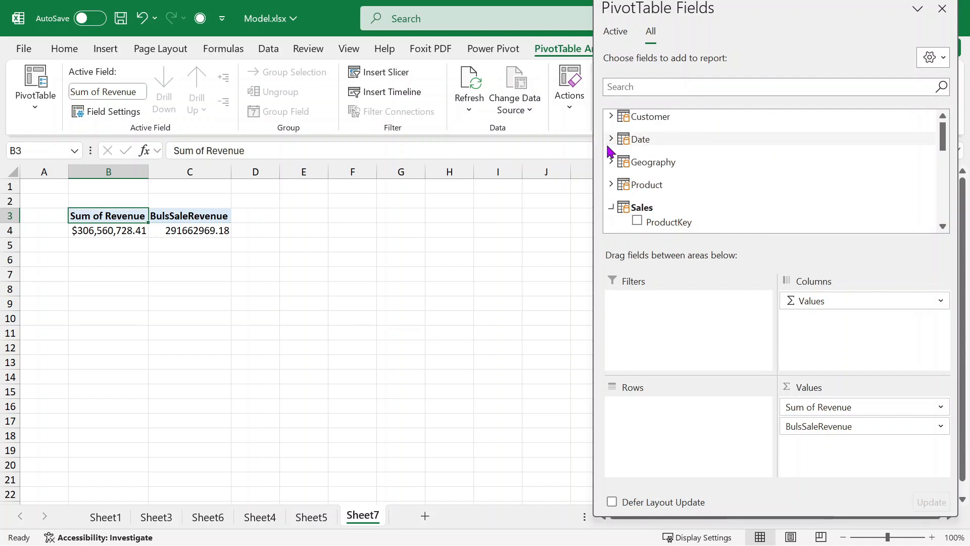
left_click(611, 140)
left_click_drag(665, 181, 667, 435)
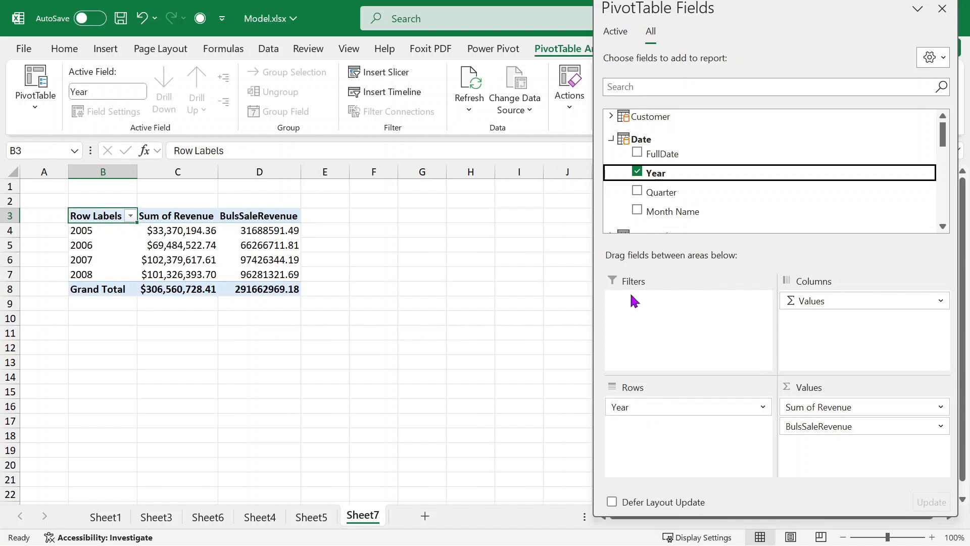
left_click_drag(656, 192, 672, 433)
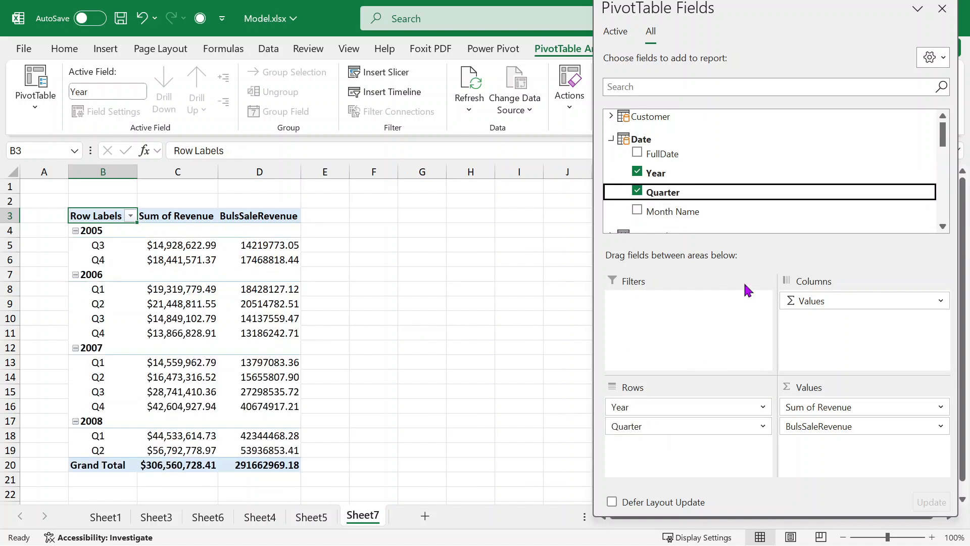
left_click(941, 9)
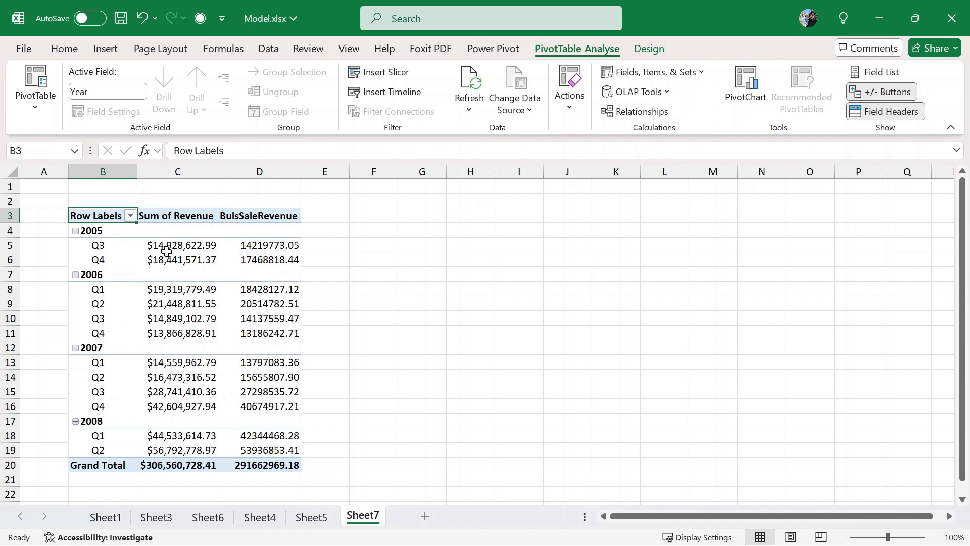
- From the pivot, open the Power Pivot Manage Measures dialog
left_click_drag(166, 250, 256, 455)
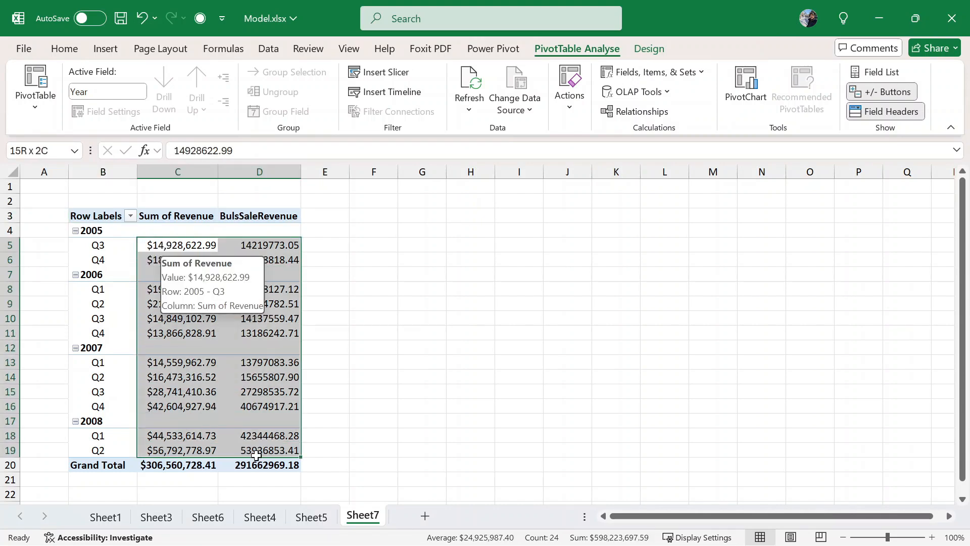
left_click(295, 303)
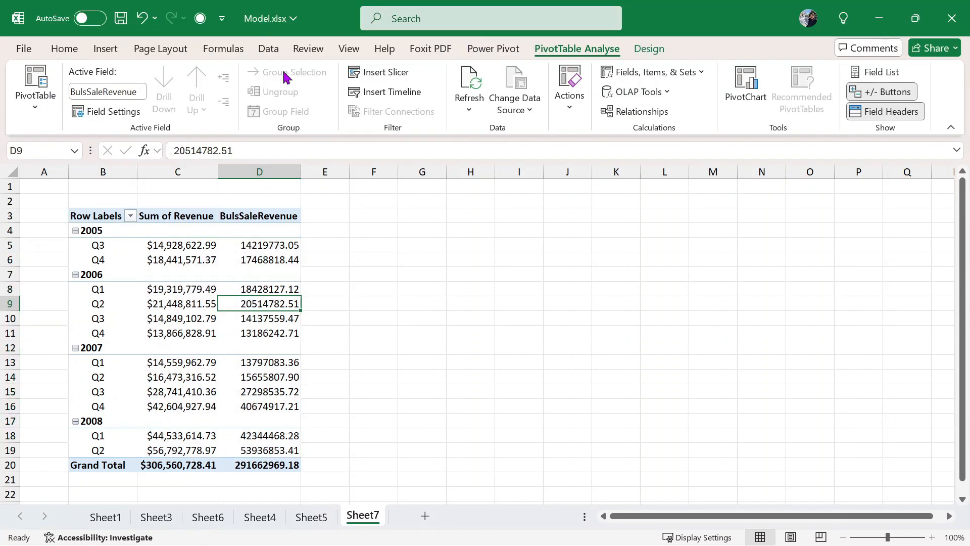
left_click(648, 48)
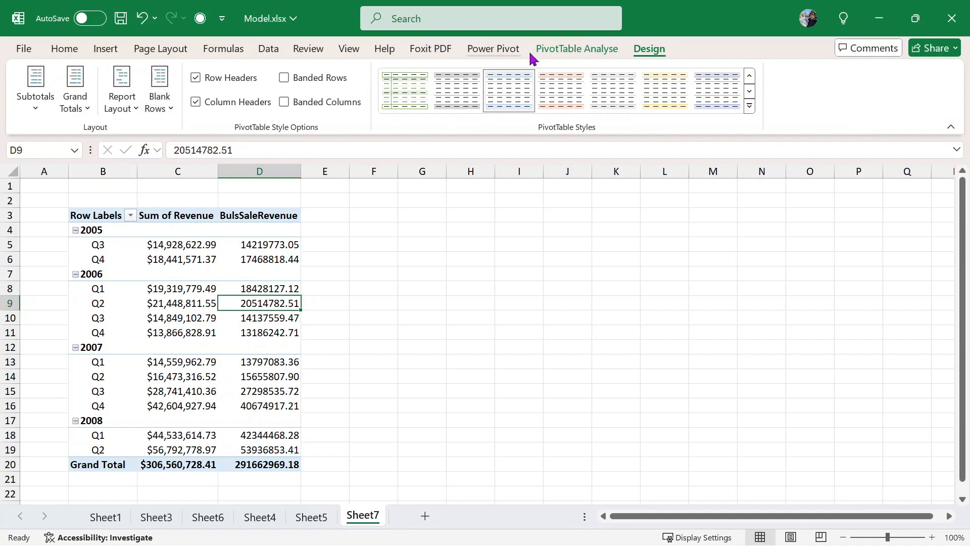
left_click(567, 49)
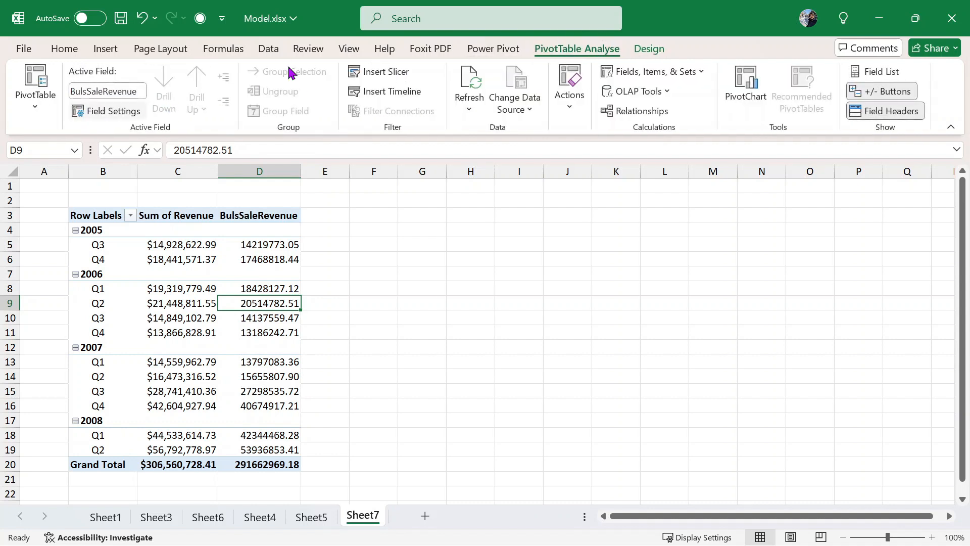
left_click(490, 49)
left_click(83, 101)
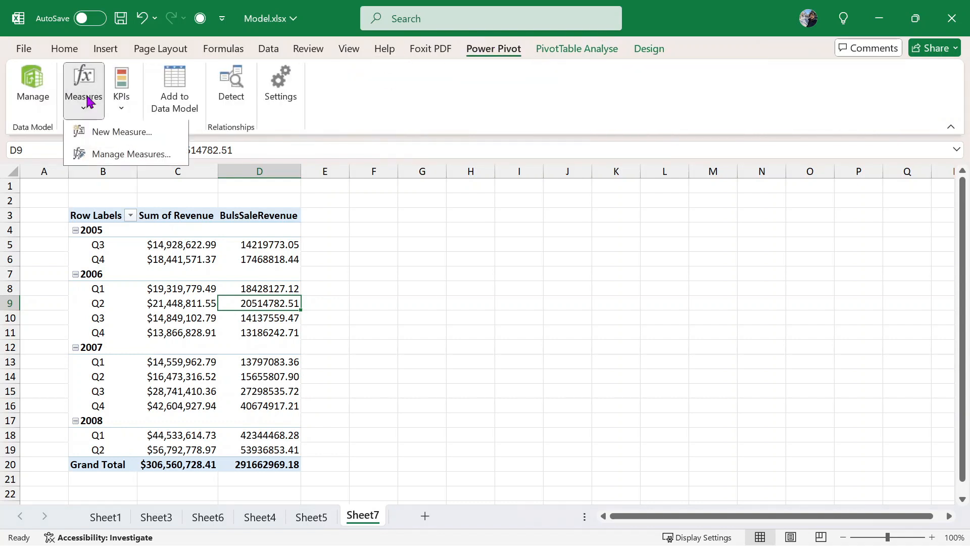
left_click(104, 156)
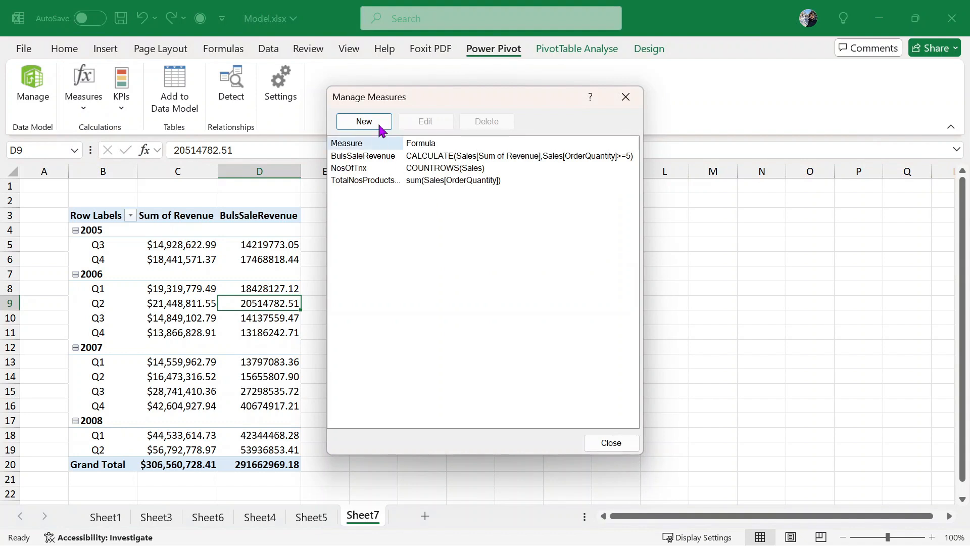
- Rename the BulsSaleRevenue measure to BulkSaleRevenue and close the measures manager
left_click(391, 183)
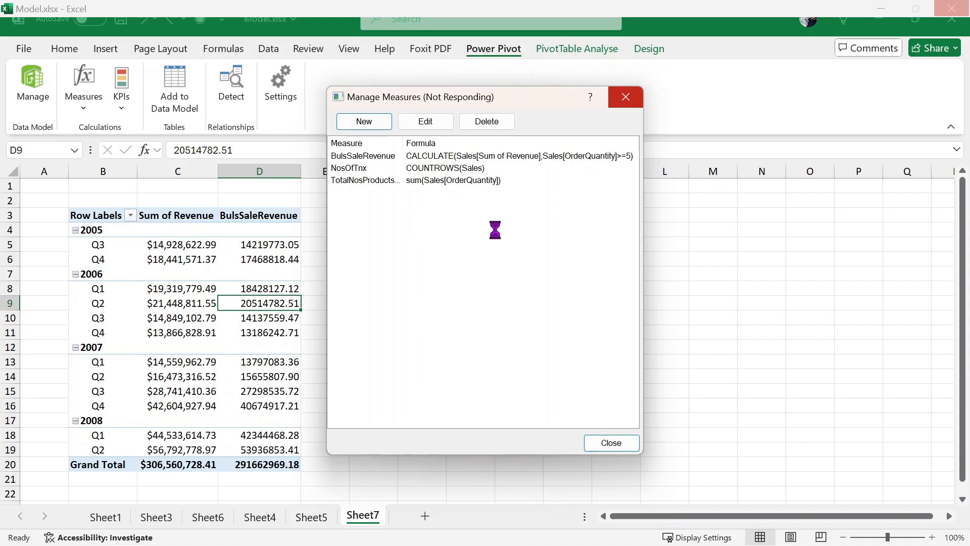
left_click(424, 123)
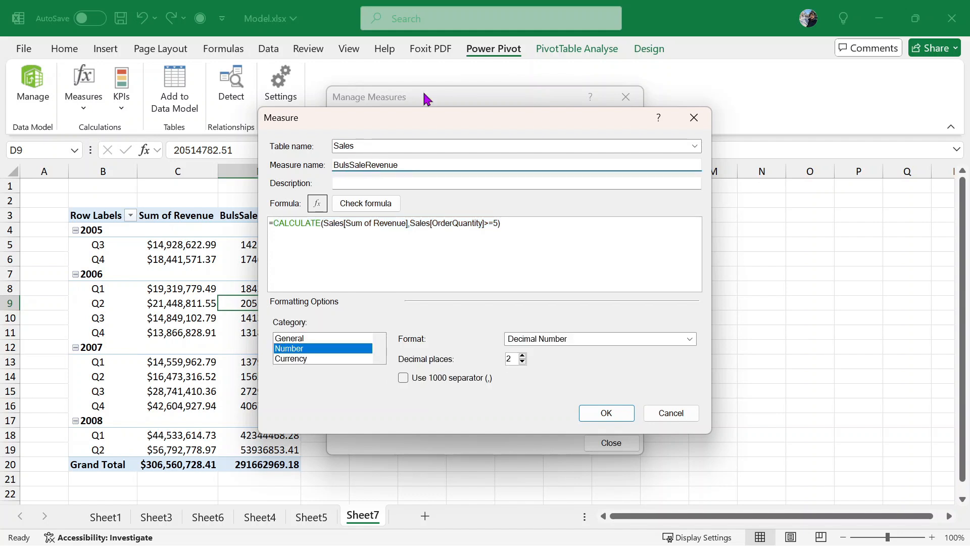
key("Delete")
type("k")
left_click(600, 418)
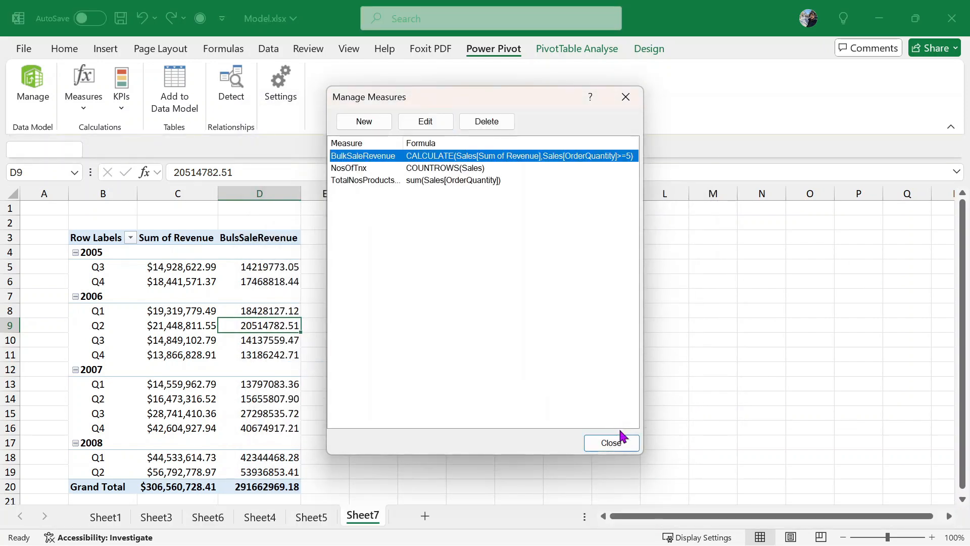
left_click(612, 442)
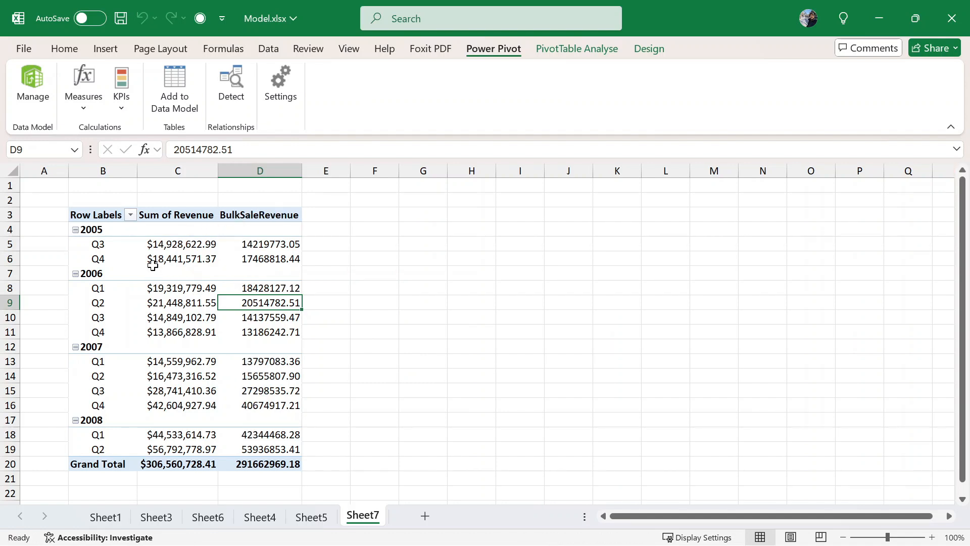
left_click_drag(179, 246, 251, 463)
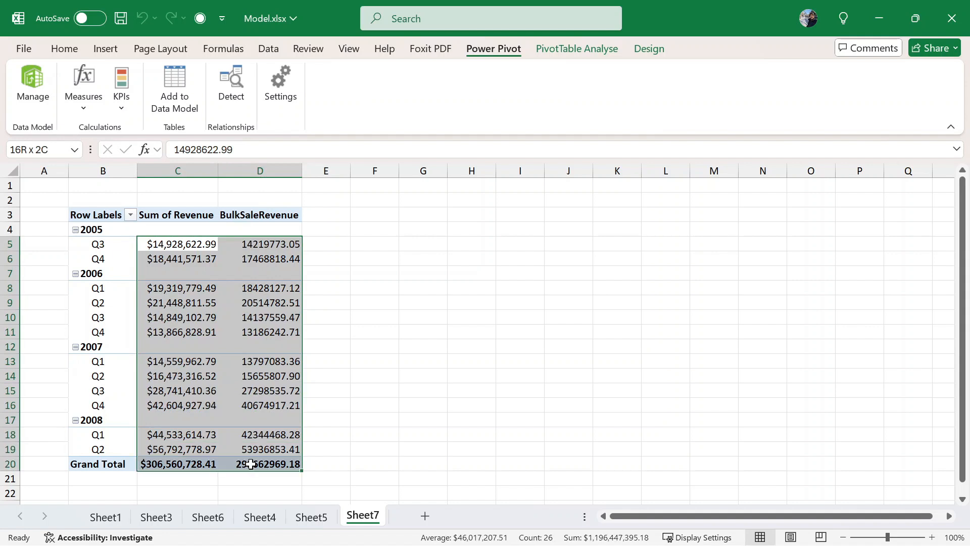
left_click(205, 292)
left_click_drag(190, 245, 166, 457)
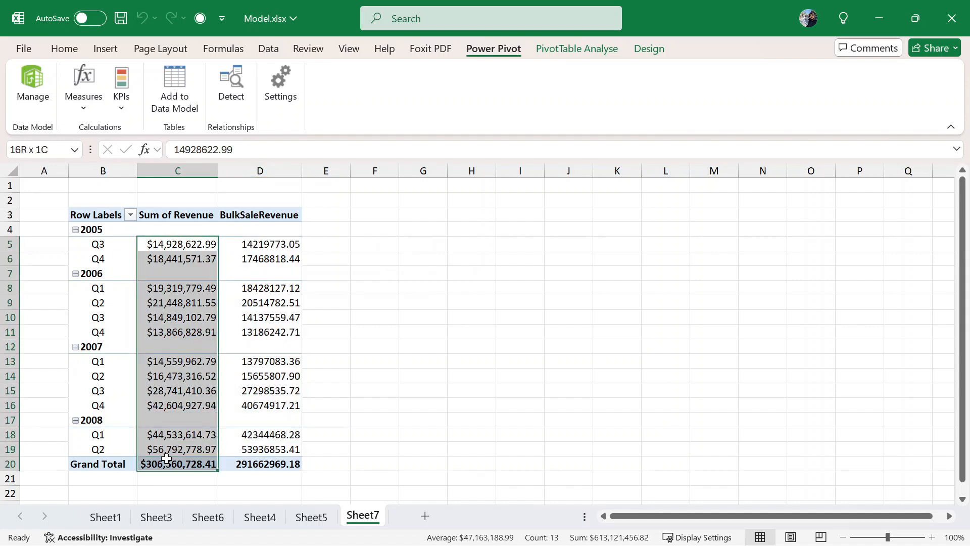
right_click(168, 463)
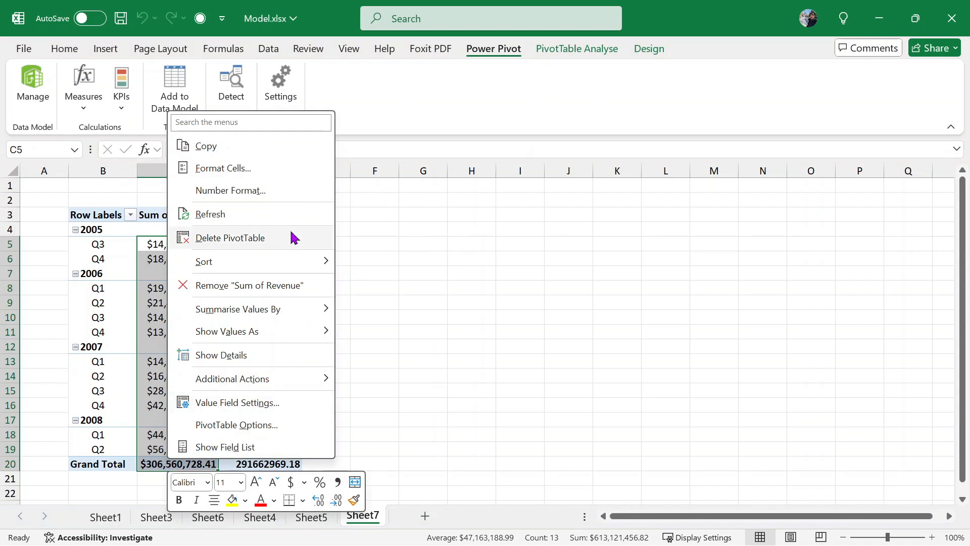
left_click(453, 308)
left_click(188, 275)
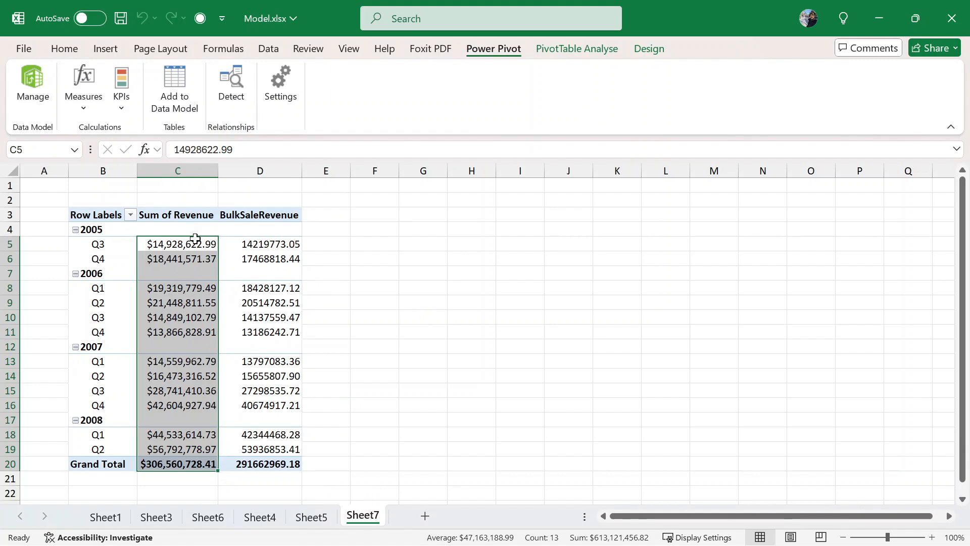
left_click_drag(181, 247, 272, 429)
scroll(221, 76, "up", 4)
scroll(220, 76, "up", 4)
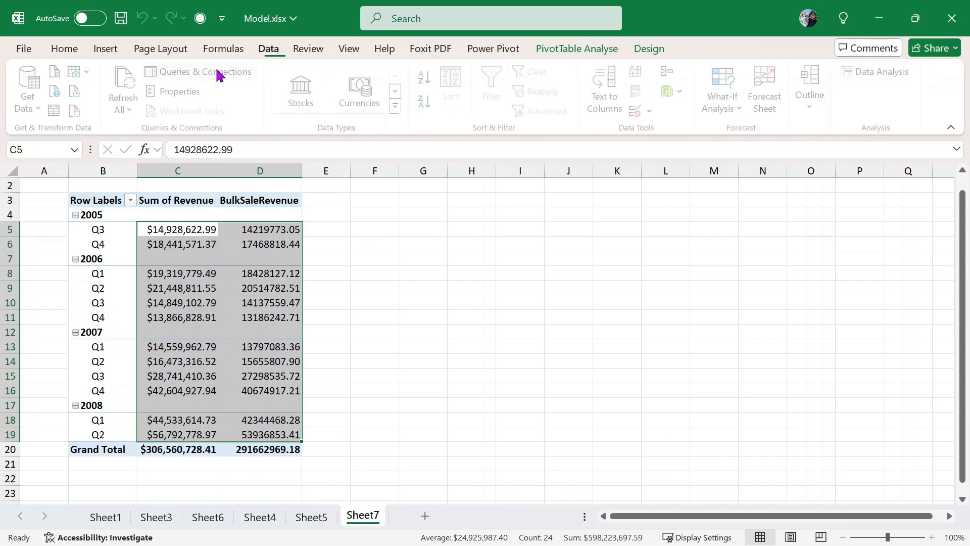
scroll(303, 83, "up", 1)
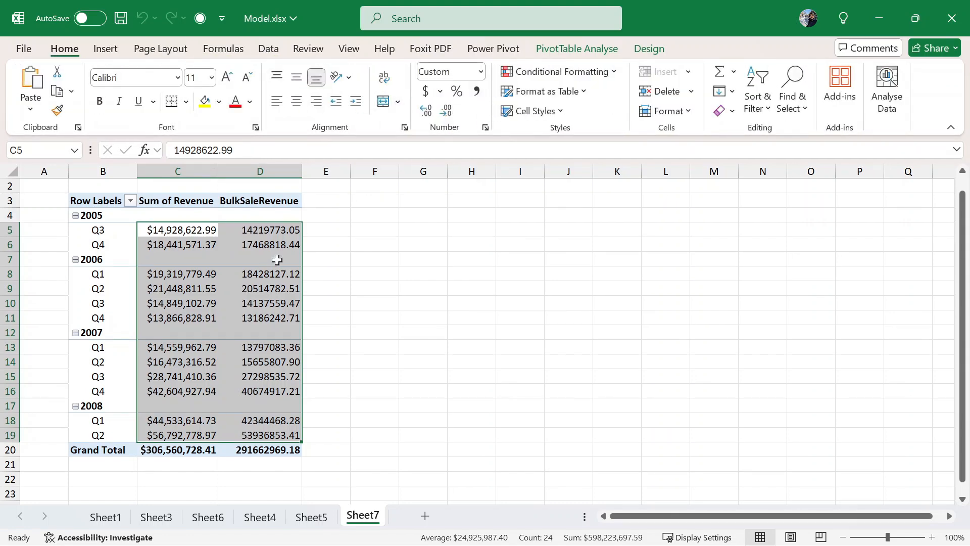
left_click(590, 73)
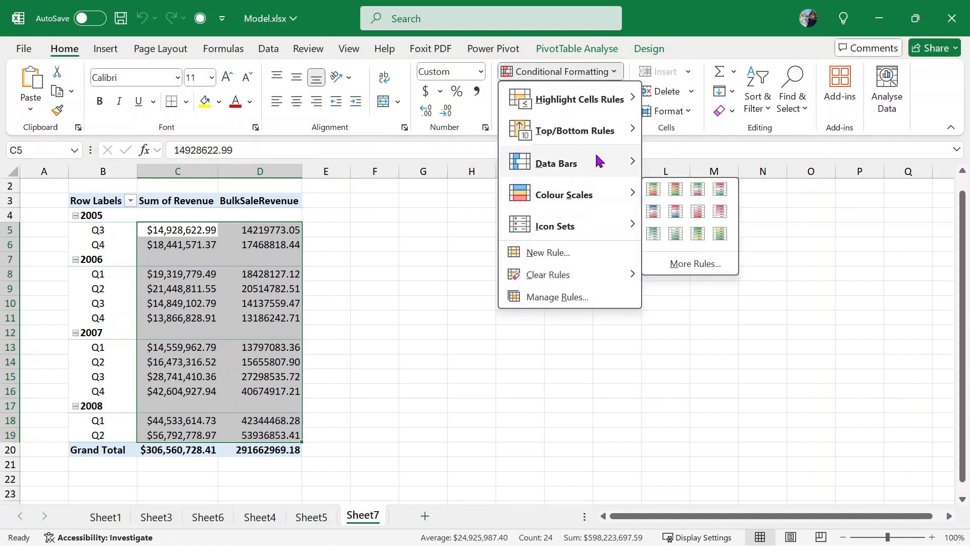
mouse_move(598, 162)
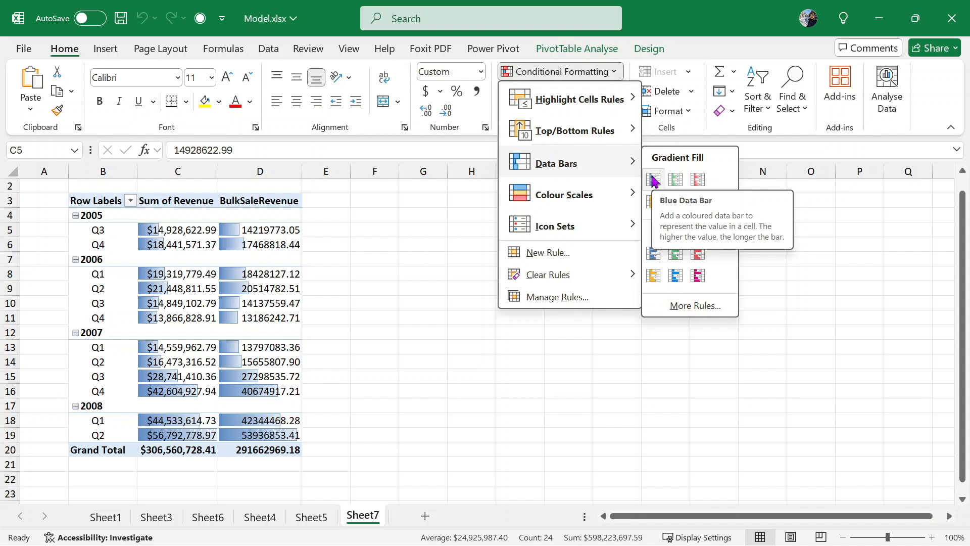
left_click(386, 259)
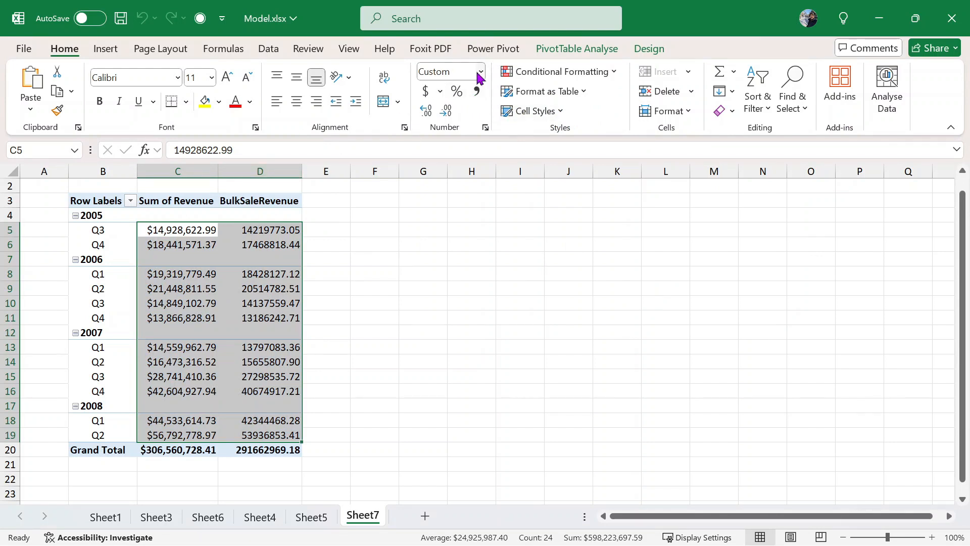
left_click(477, 92)
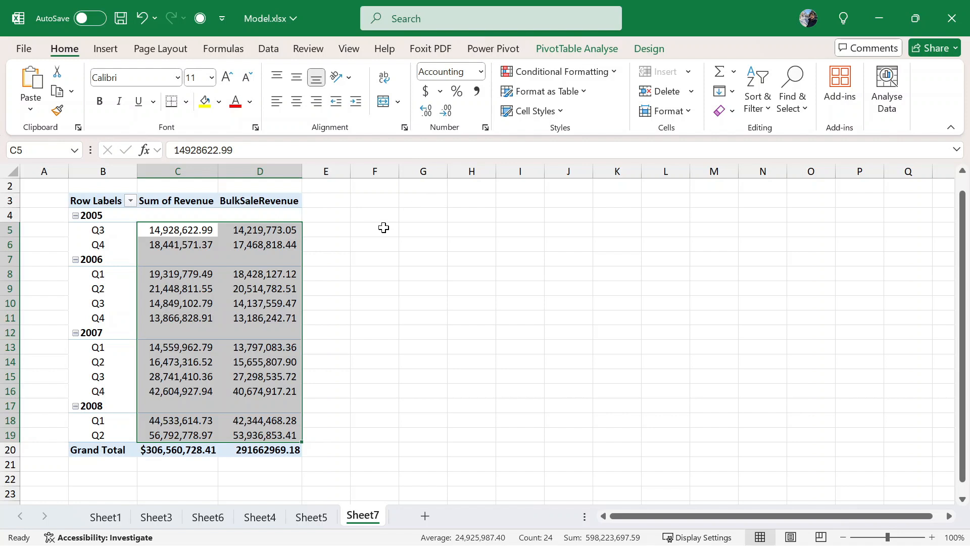
left_click(359, 246)
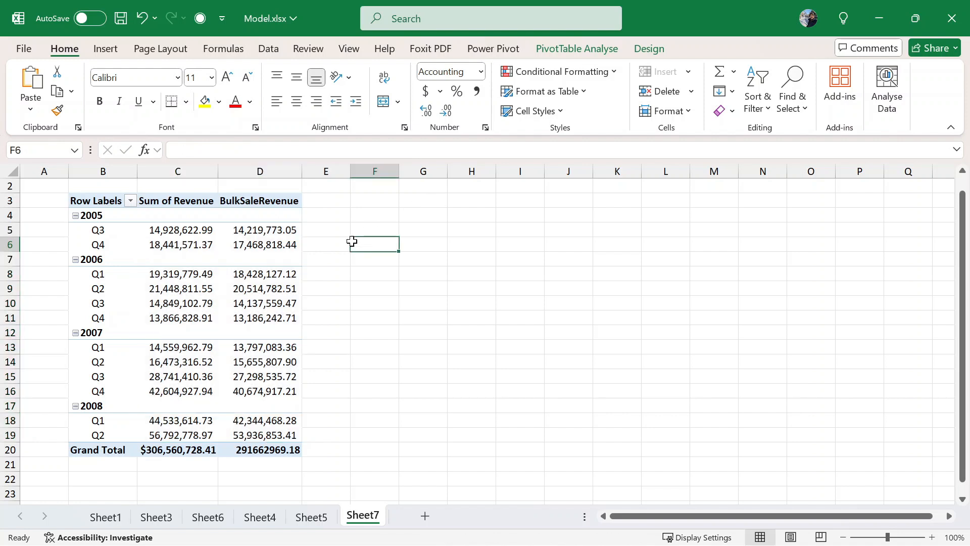
left_click(194, 230)
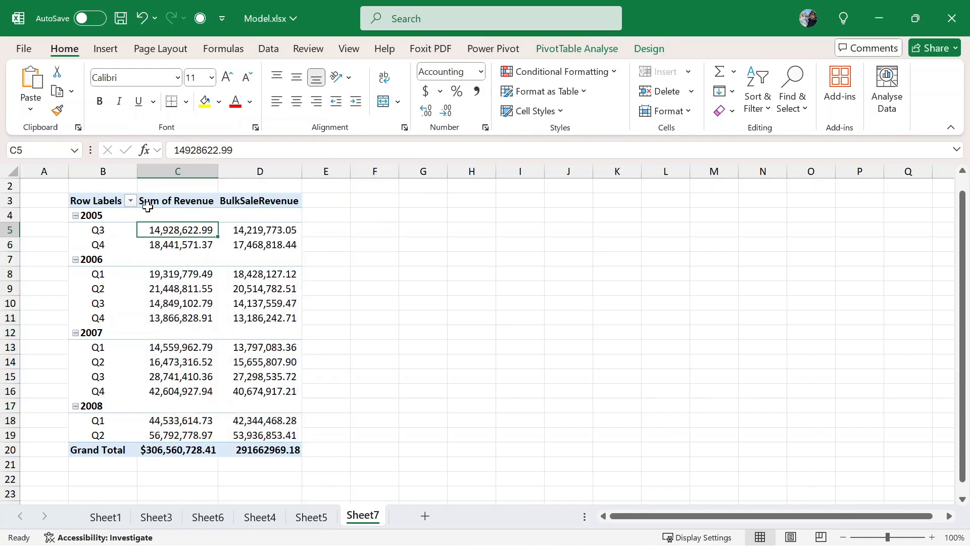
left_click_drag(187, 201, 252, 451)
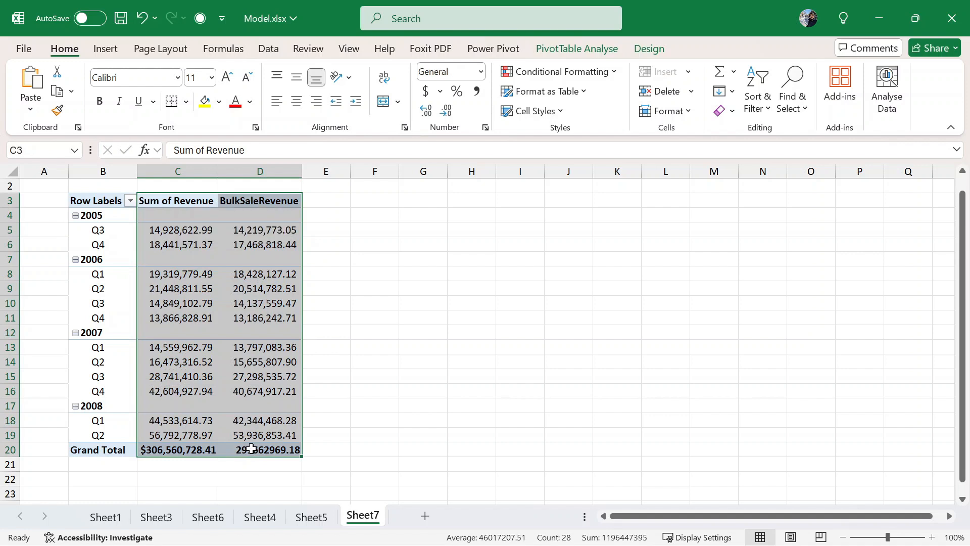
- Give the Sum of Revenue values the custom format "$" 0.00,,"M"
right_click(252, 451)
left_click(363, 182)
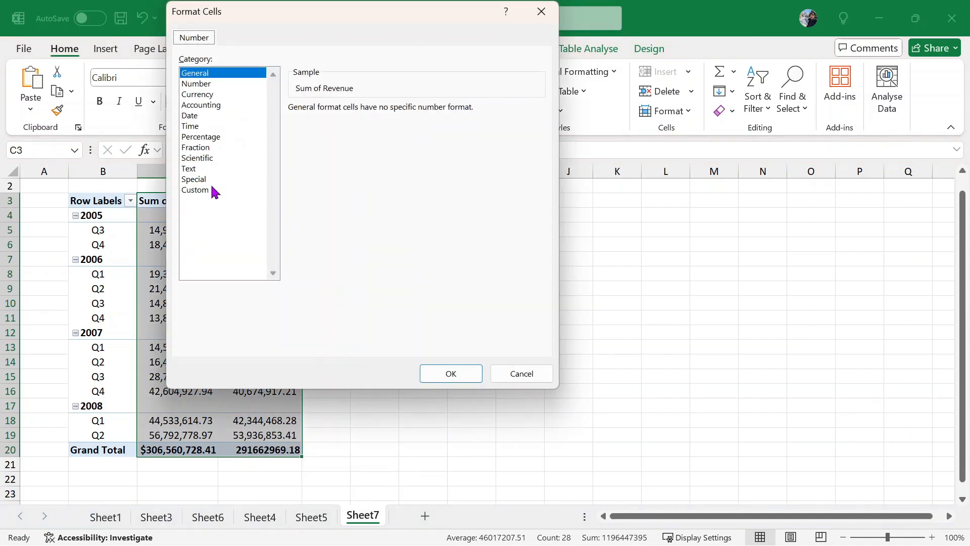
left_click(197, 189)
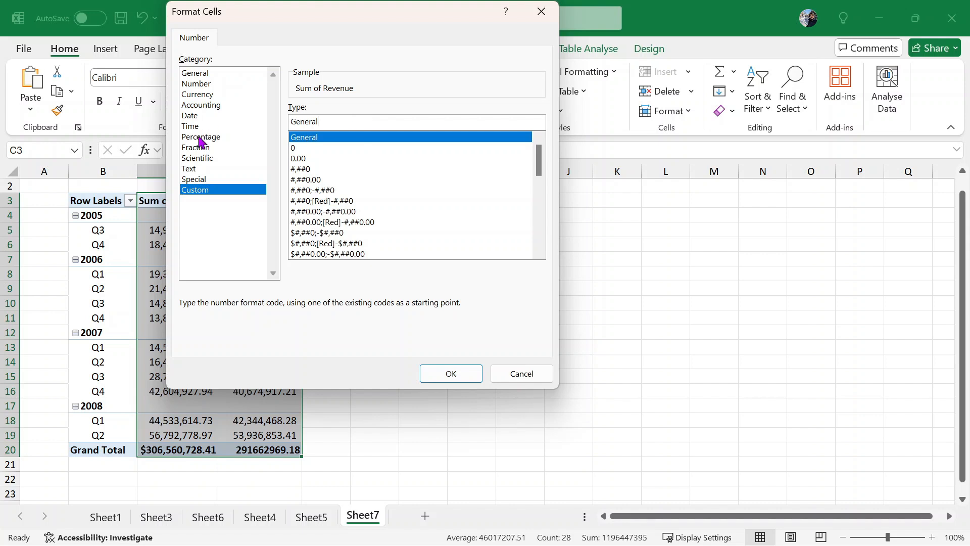
double_click(317, 124)
type("\"$\" 0.00,,\"M")
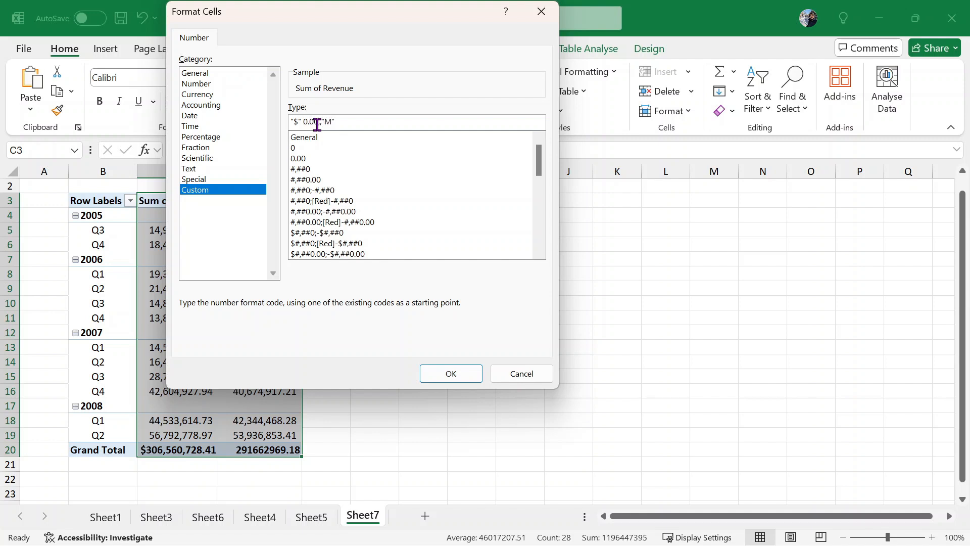
left_click(438, 373)
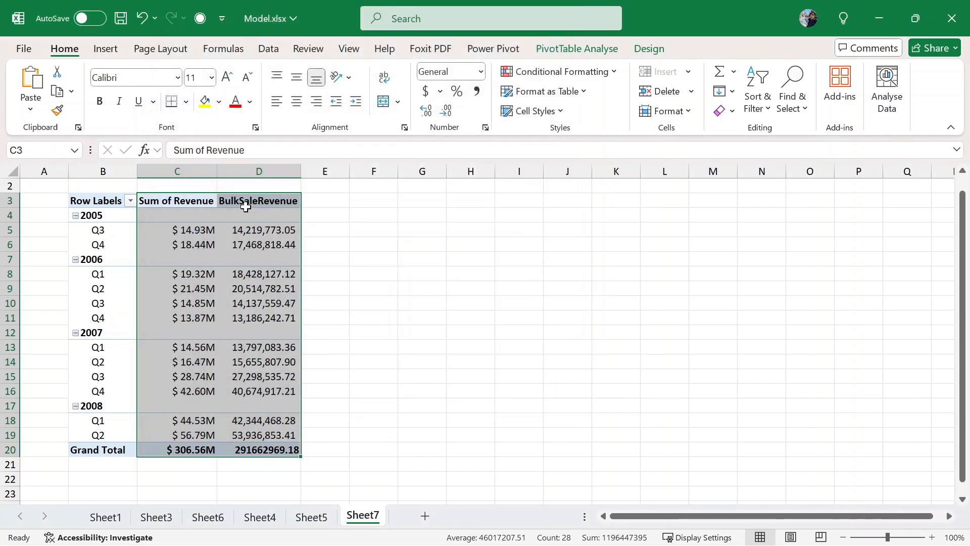
- Apply the same "$" 0.00,,"M" custom format to the BulkSaleRevenue values
left_click_drag(247, 200, 268, 449)
right_click(268, 449)
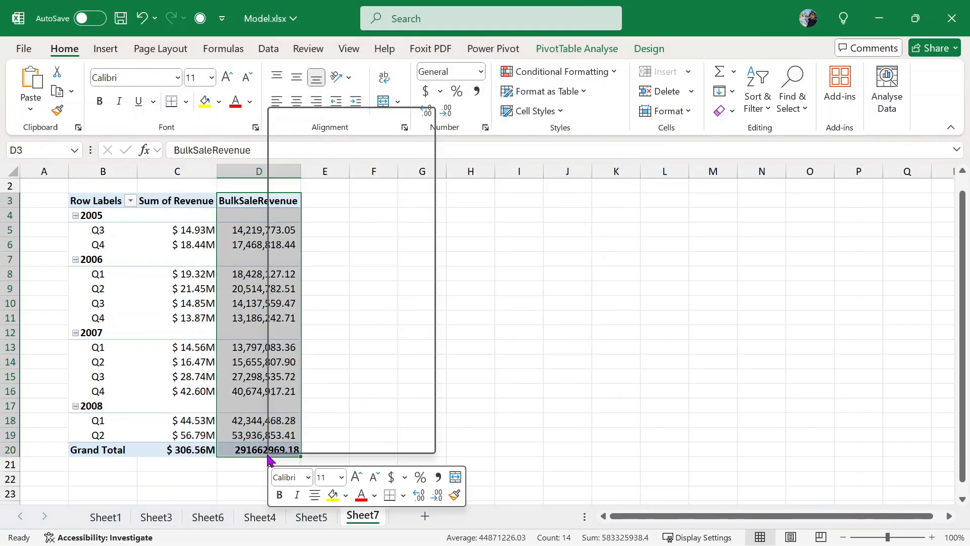
left_click(389, 185)
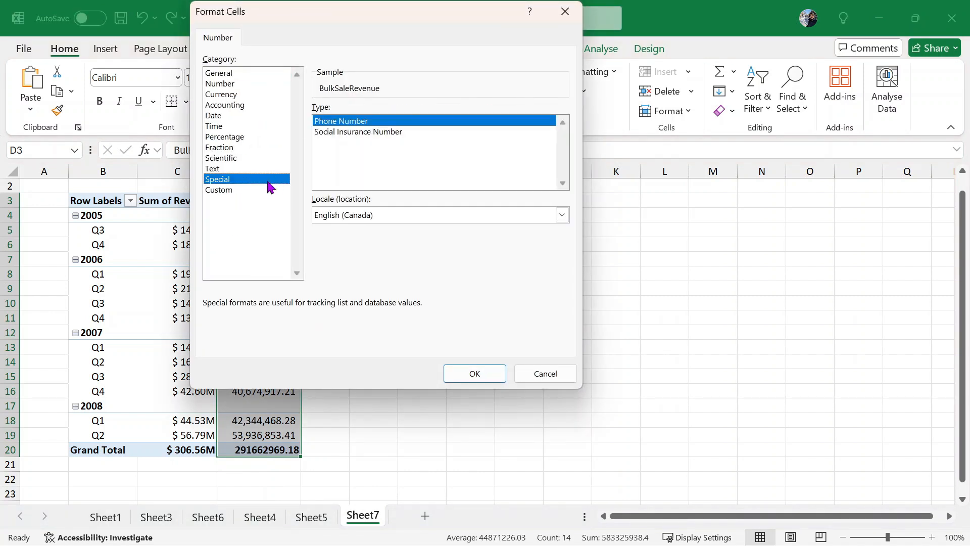
left_click(225, 192)
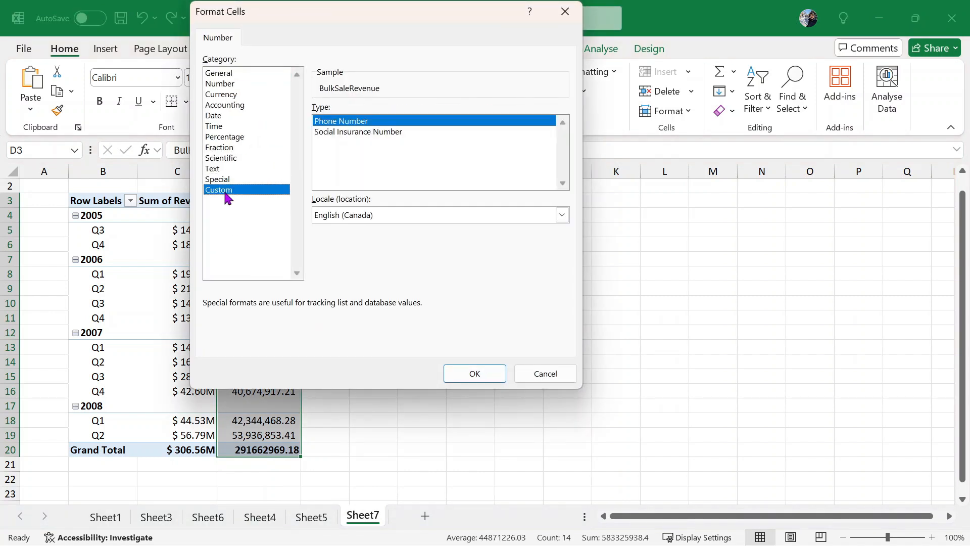
left_click_drag(476, 121, 151, 125)
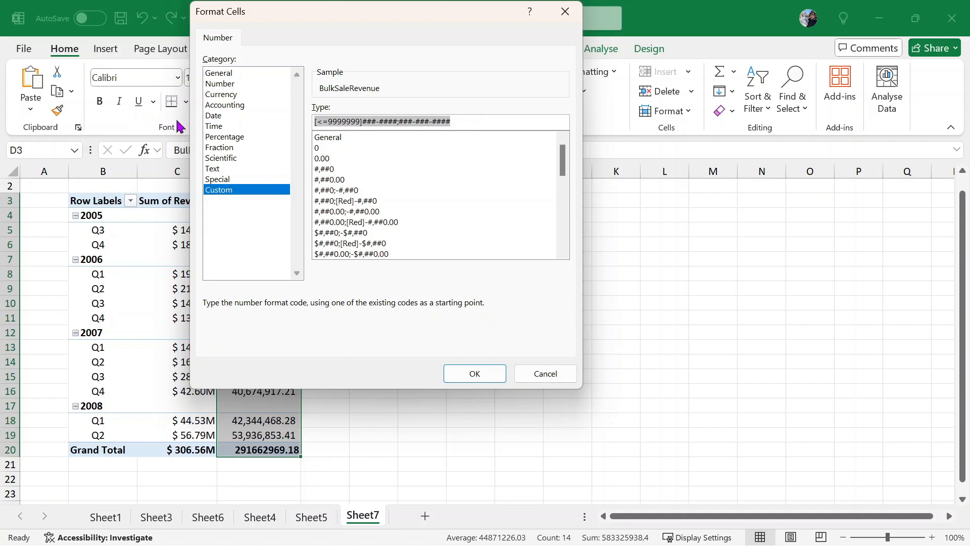
type("\"$\" 0.00,,\"M")
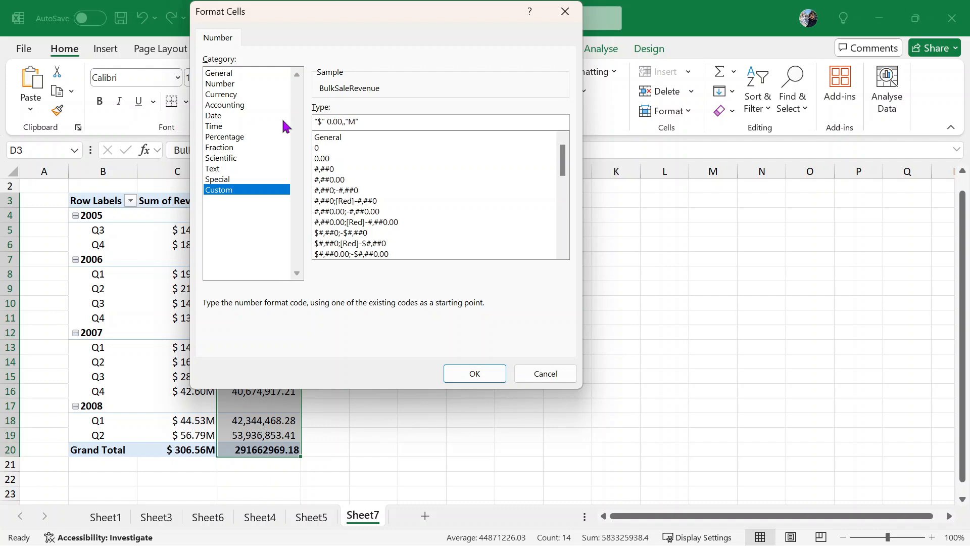
left_click(475, 374)
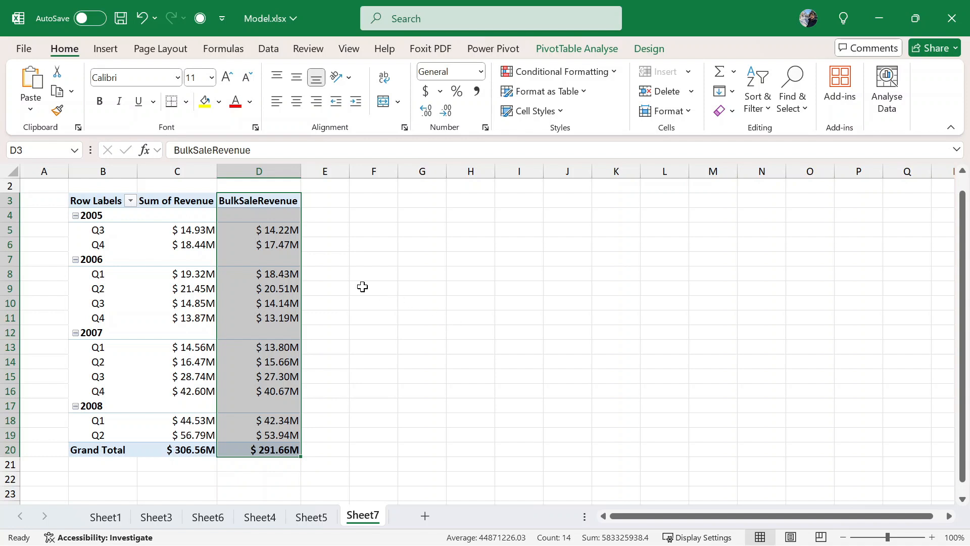
left_click(362, 287)
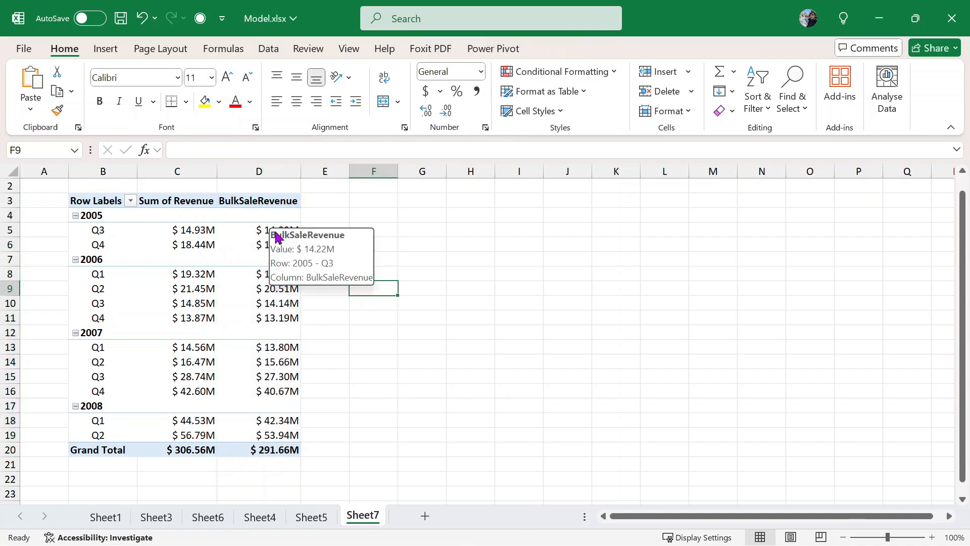
- Show the PivotTable field list from the pivot's shortcut menu
left_click(208, 258)
left_click(180, 305)
right_click(180, 305)
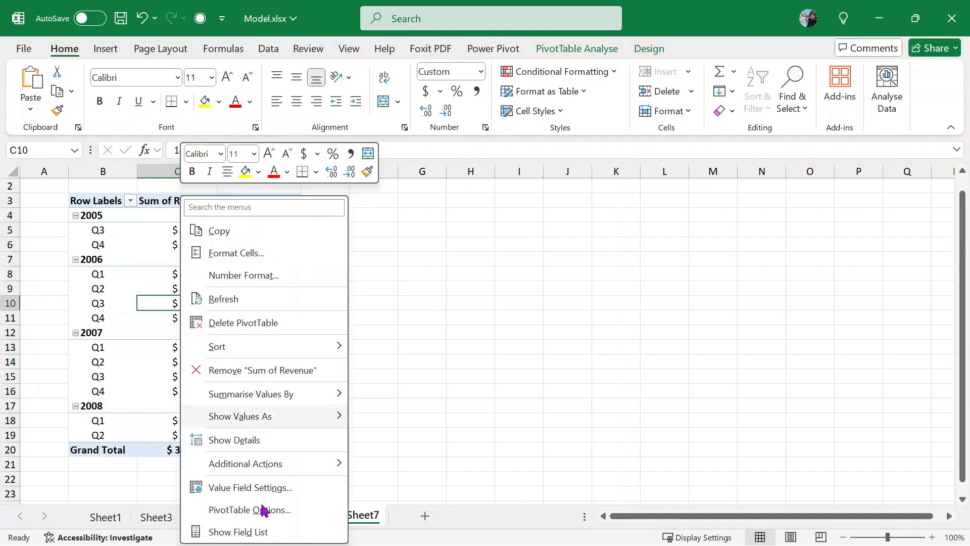
left_click(271, 525)
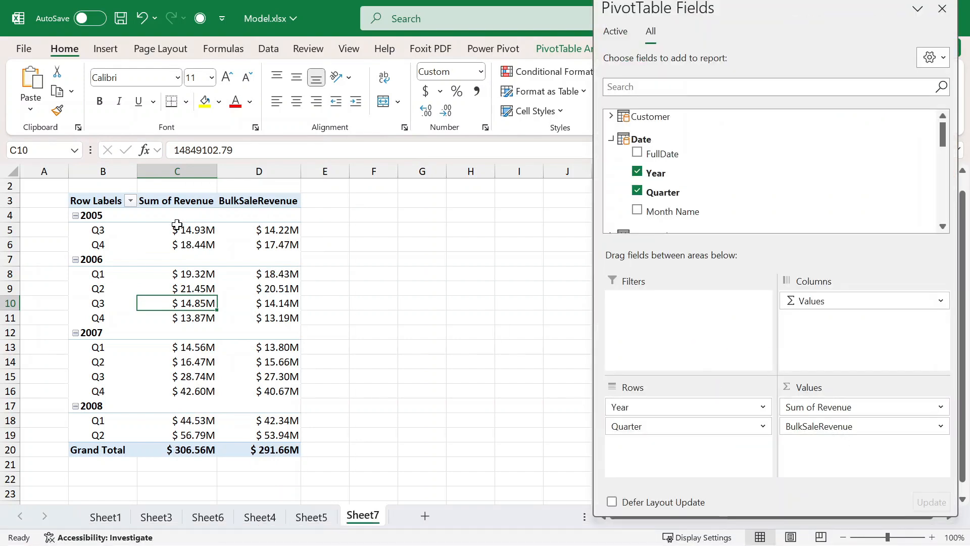
- Remove Year from the pivot rows so only Q1–Q4 totals remain
left_click(186, 199)
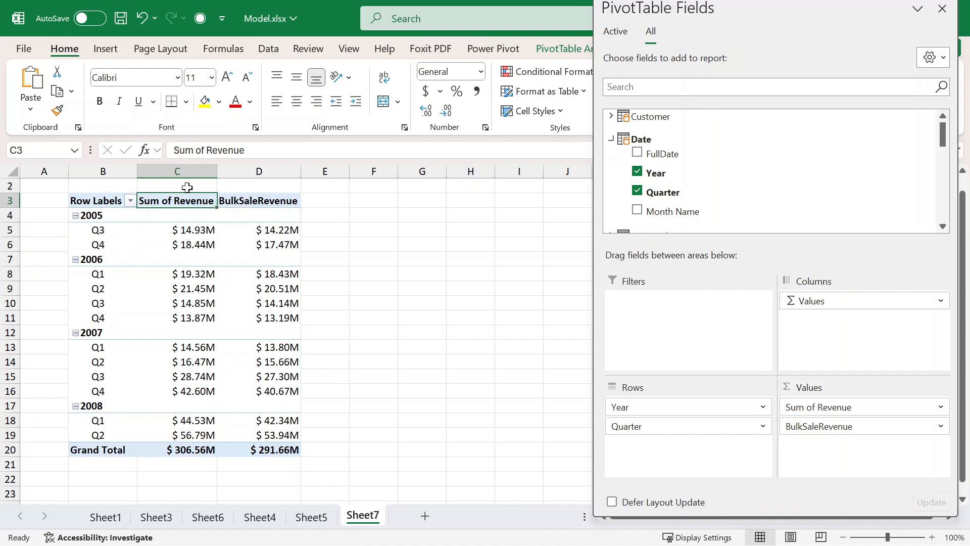
left_click(187, 187)
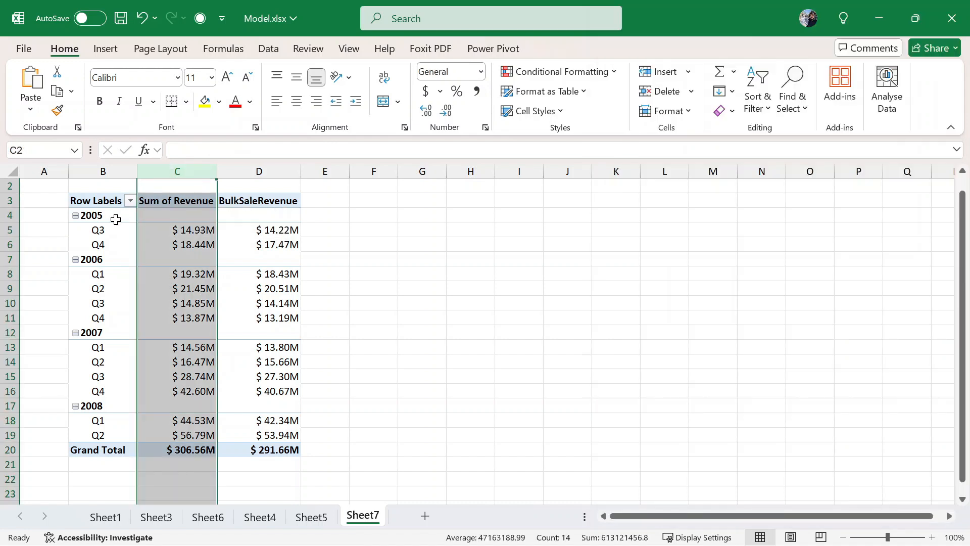
left_click(107, 229)
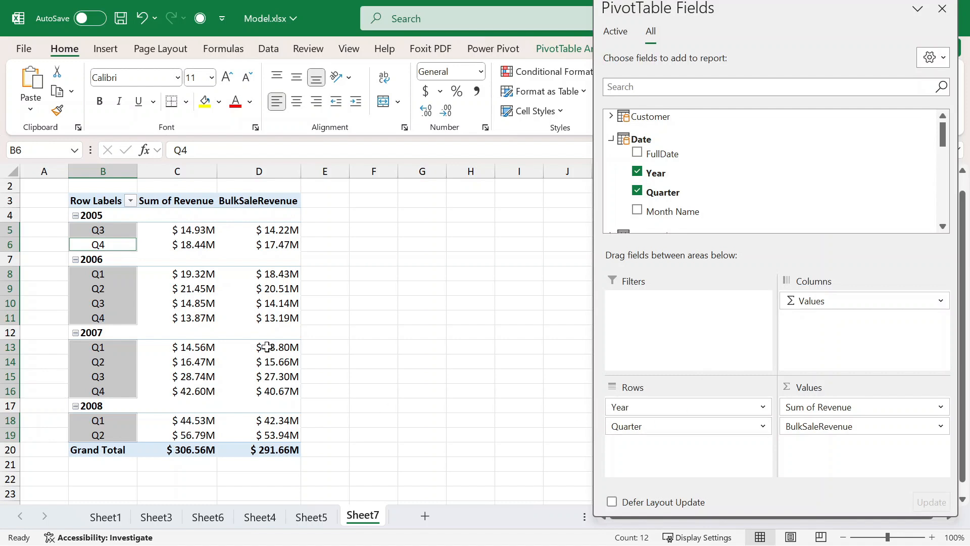
left_click(172, 189)
left_click(202, 259)
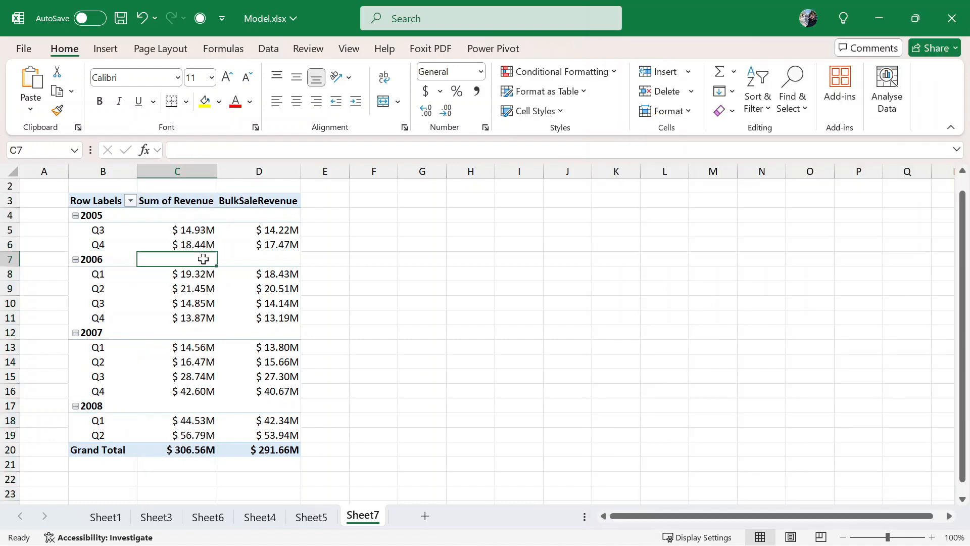
left_click_drag(686, 407, 495, 418)
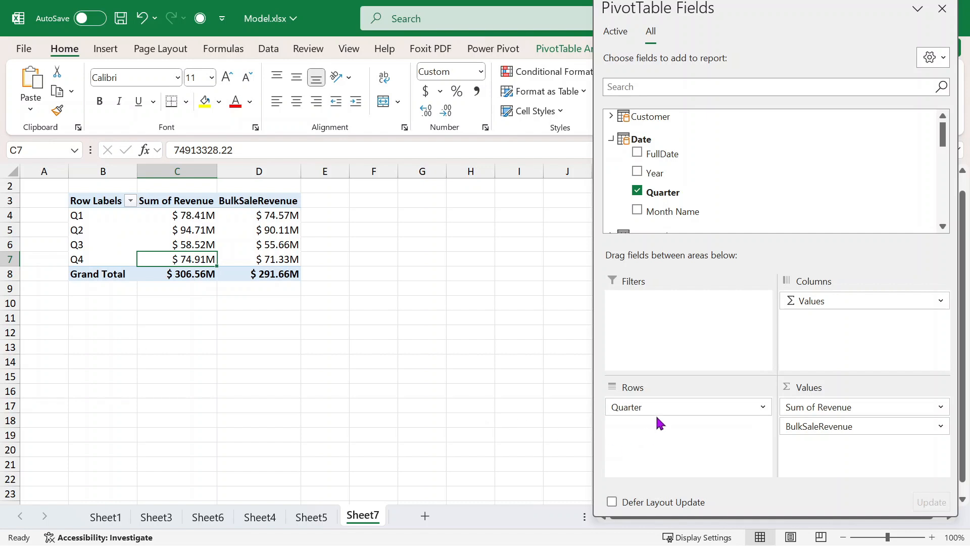
- Remove Quarter from the pivot rows and inspect the revenue and bulk sale totals
left_click_drag(594, 414, 515, 407)
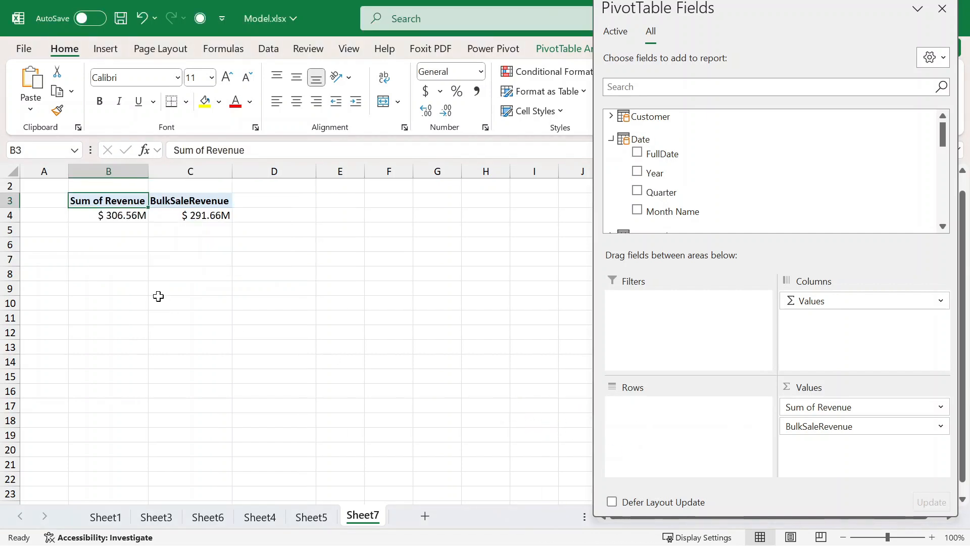
left_click(124, 217)
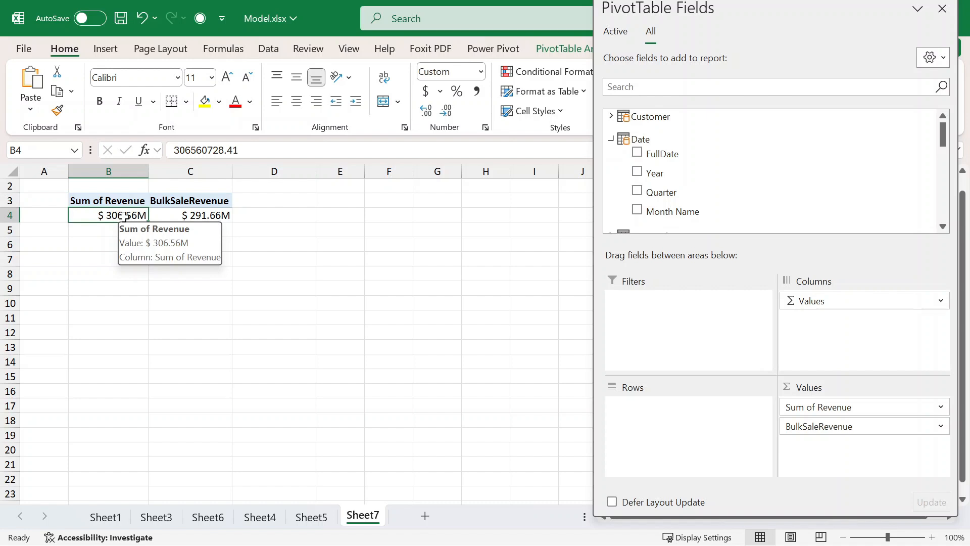
mouse_move(211, 211)
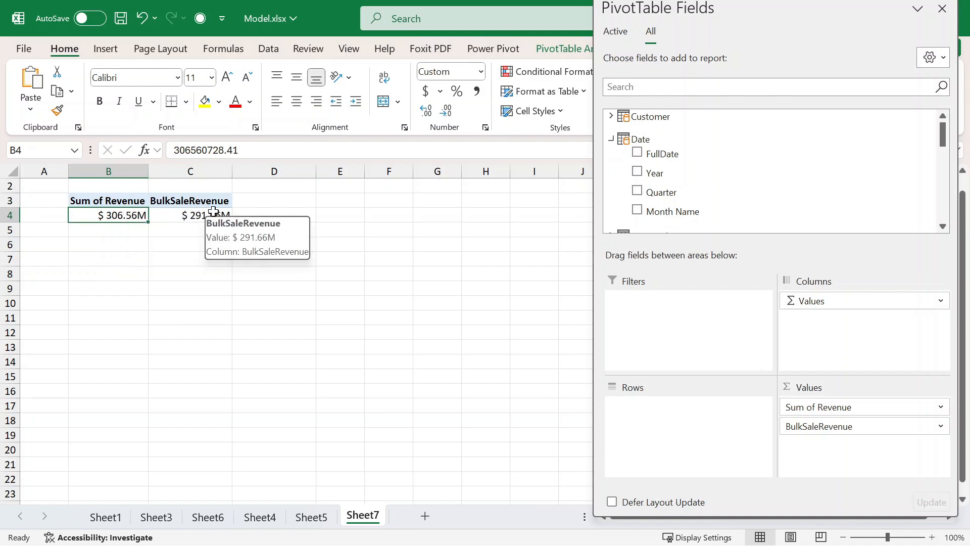
left_click(213, 212)
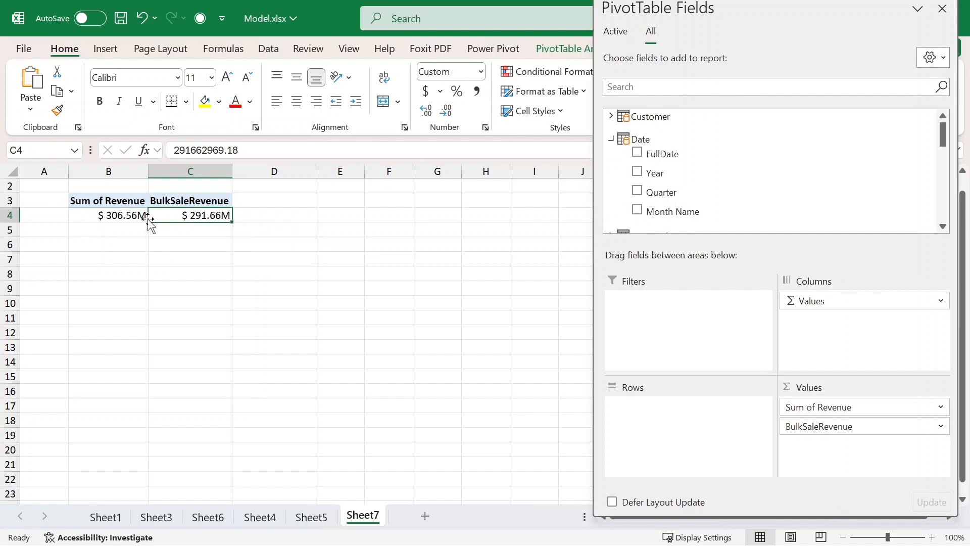
mouse_move(140, 218)
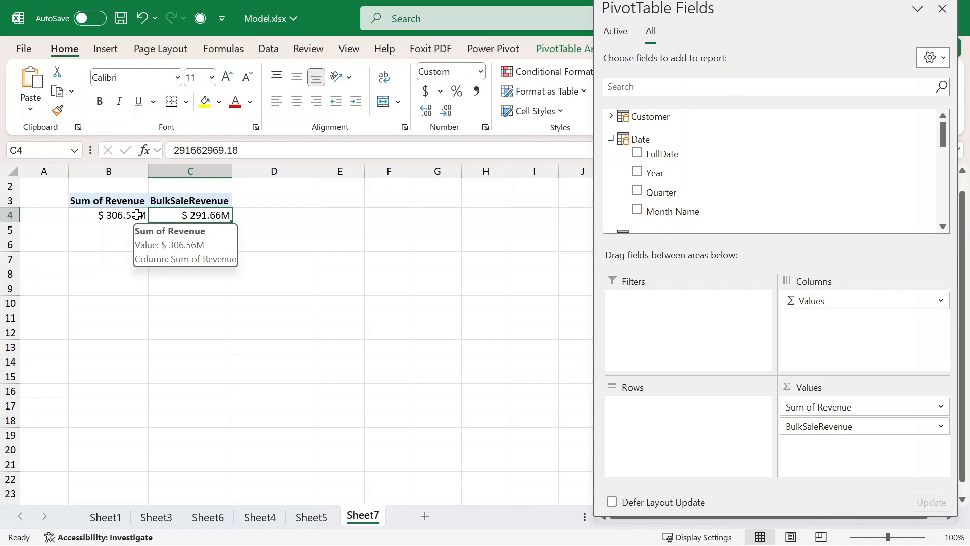
left_click(137, 215)
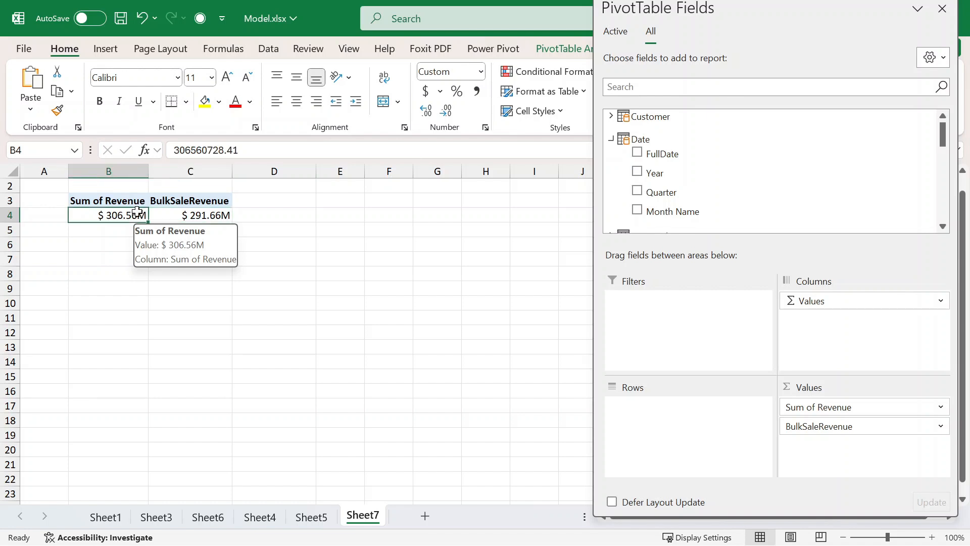
left_click_drag(166, 216, 104, 214)
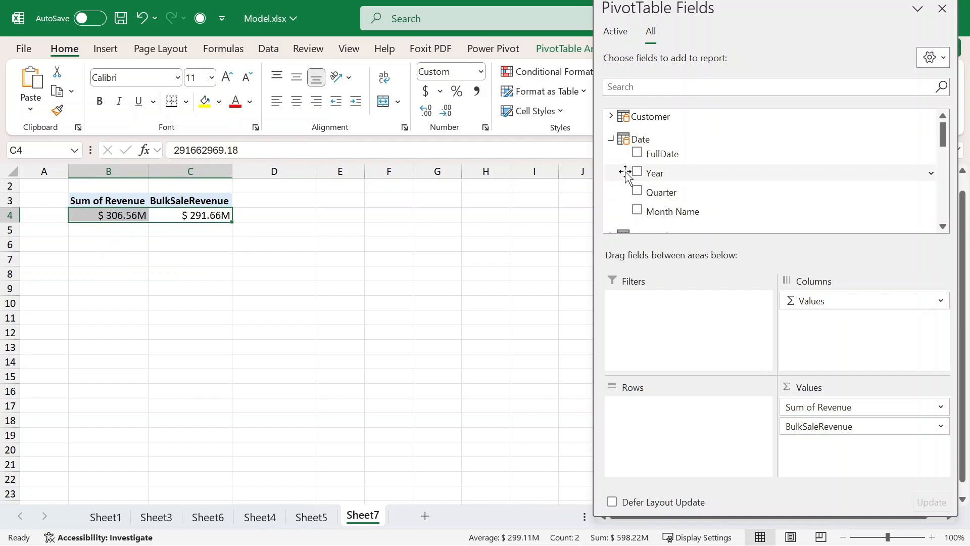
- Add Year to the rows so the pivot shows 2005 through 2008
left_click_drag(634, 175, 662, 429)
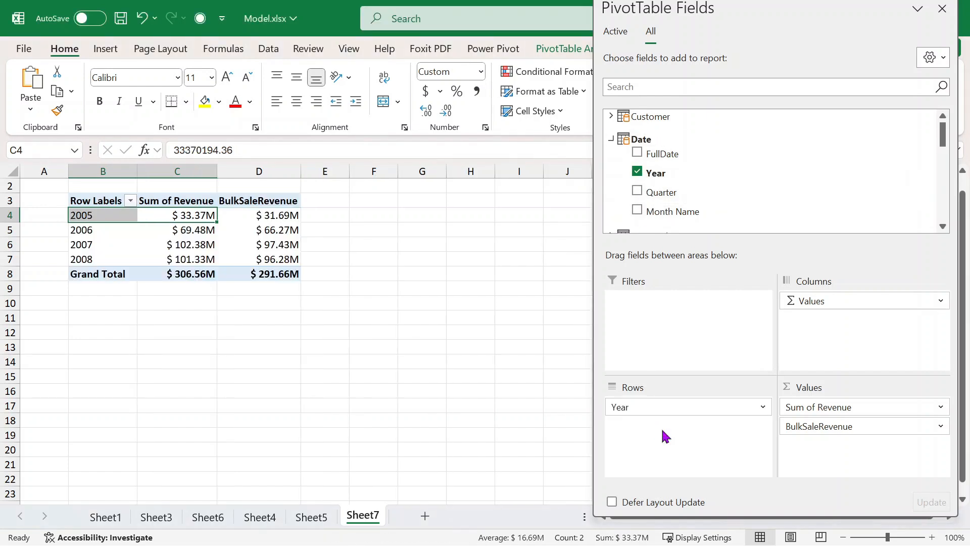
left_click(284, 330)
left_click(263, 214)
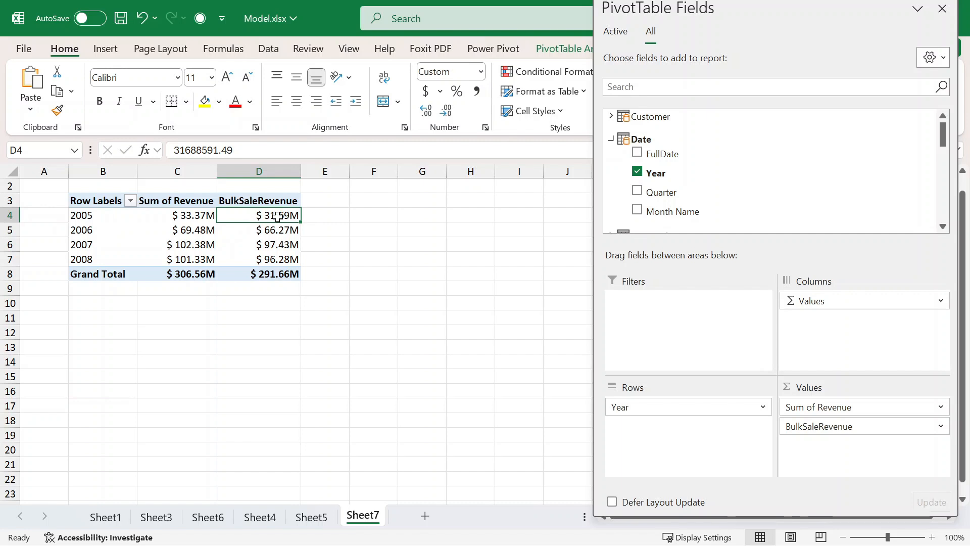
- In E4, enter =D4/C4 giving the 2005 bulk-to-revenue ratio 0.949608
mouse_move(275, 212)
left_click(325, 218)
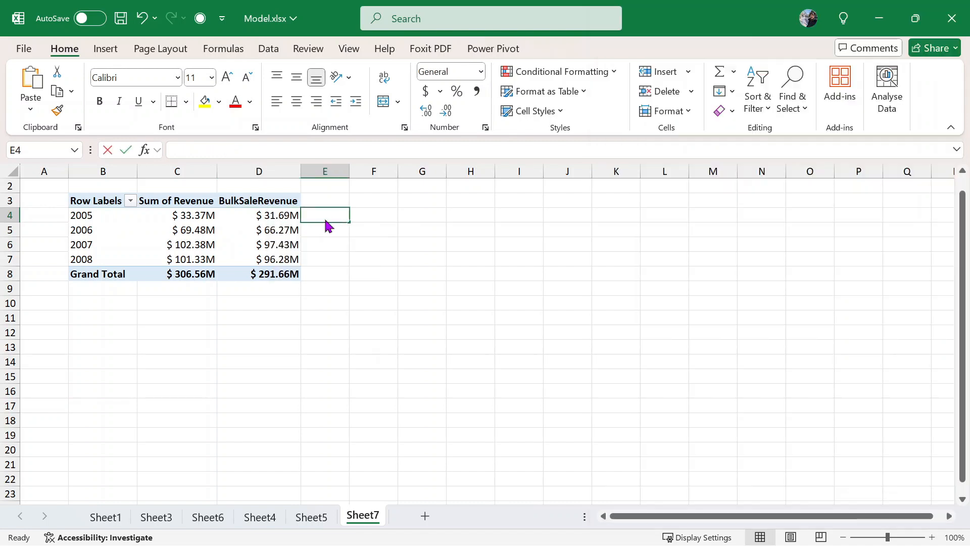
type("=")
left_click(269, 215)
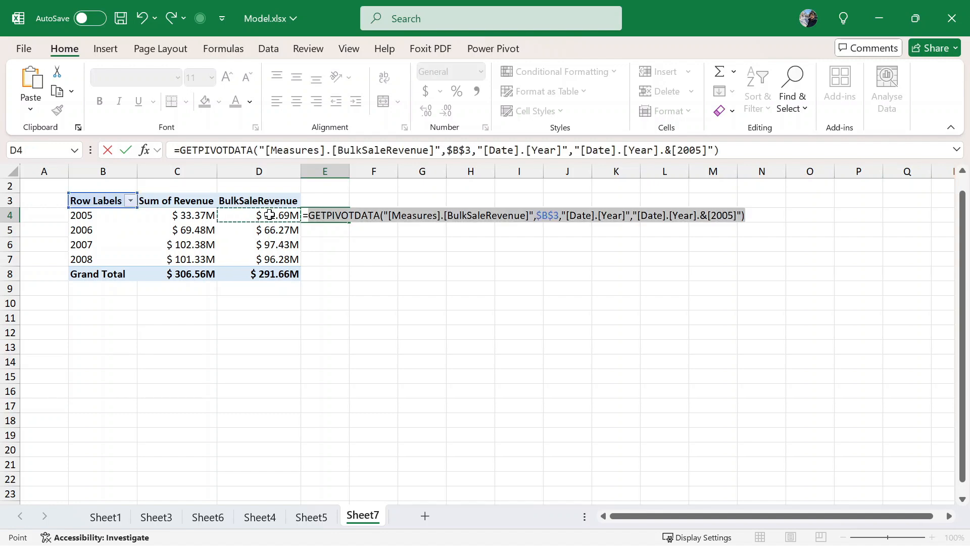
type("/")
left_click(168, 216)
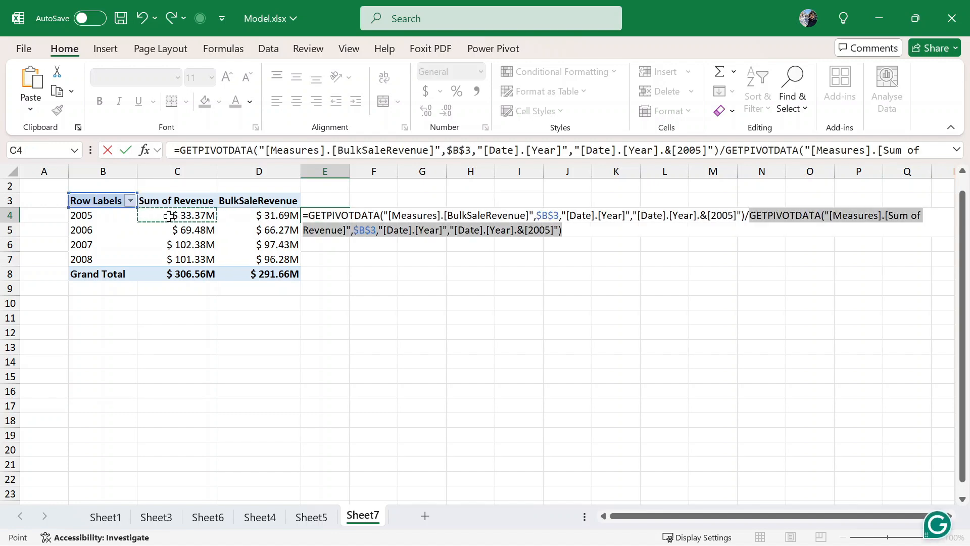
key("Return")
left_click(325, 216)
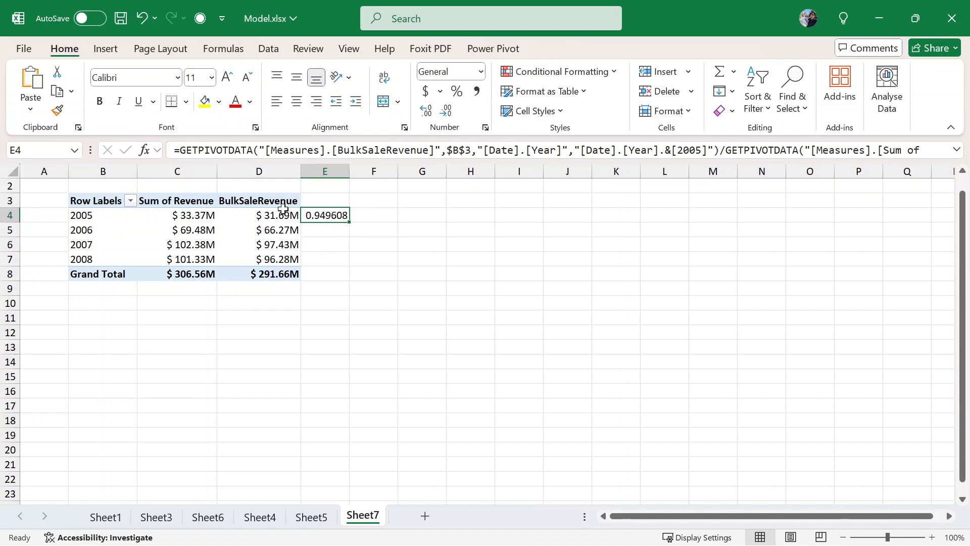
- In E7, enter =D7/C7 giving the 2008 ratio 0.95021
mouse_move(283, 211)
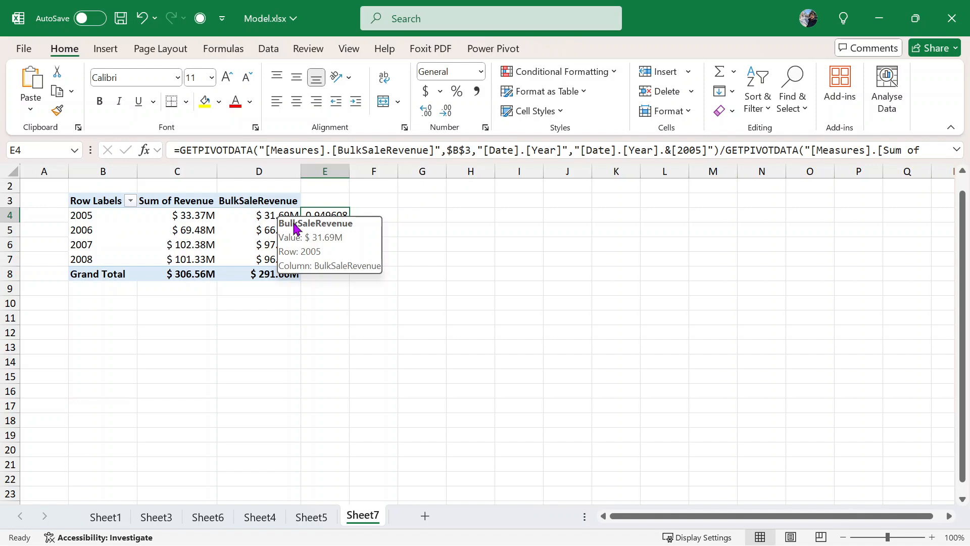
left_click(330, 273)
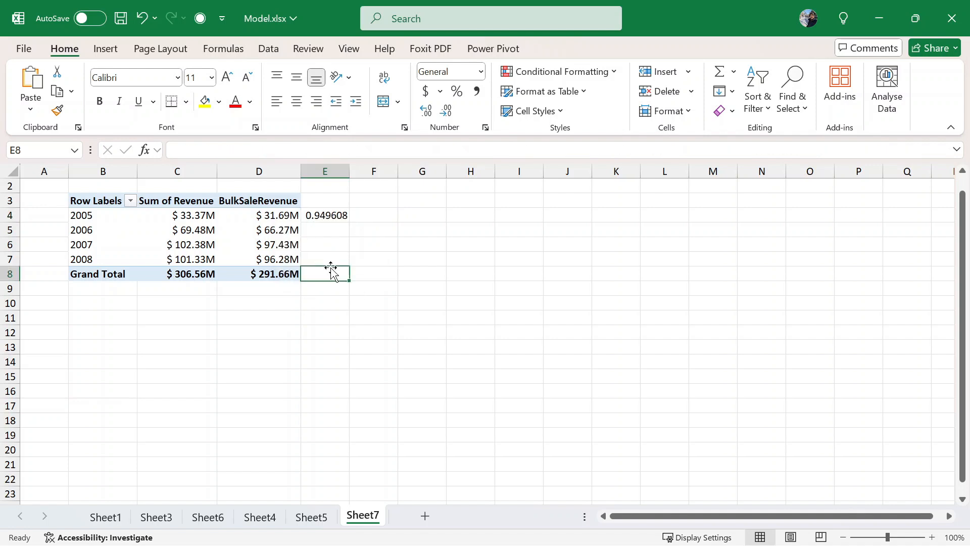
left_click(320, 257)
double_click(324, 263)
type("=")
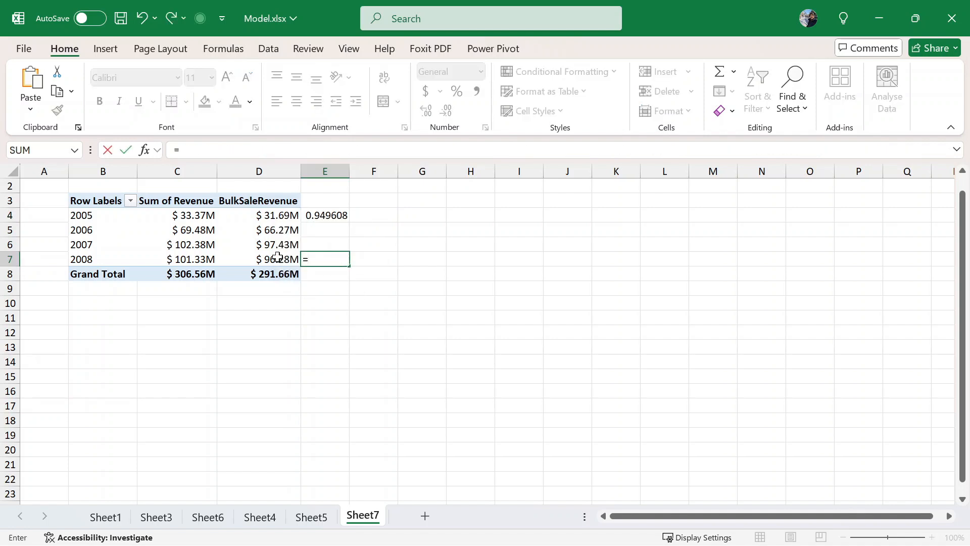
left_click(279, 259)
type("/")
left_click(204, 263)
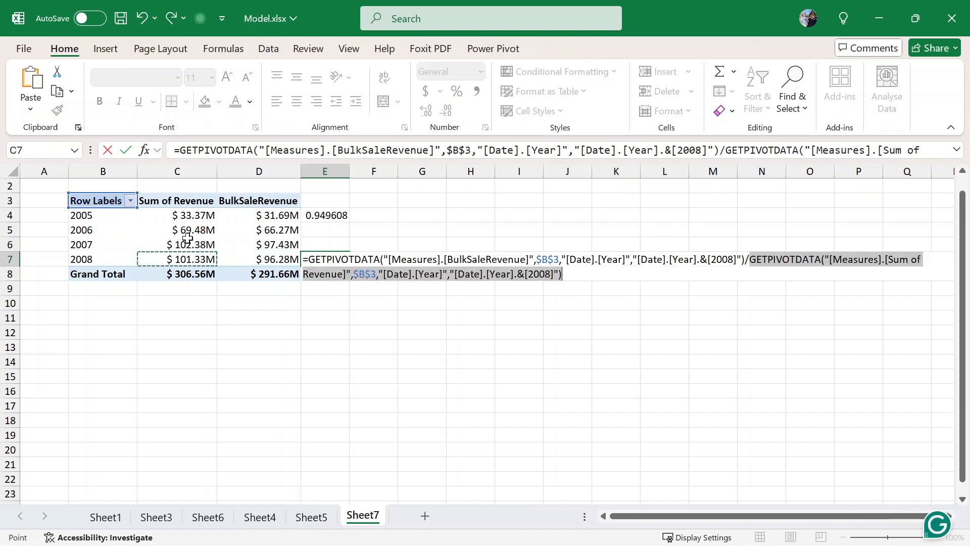
key("Return")
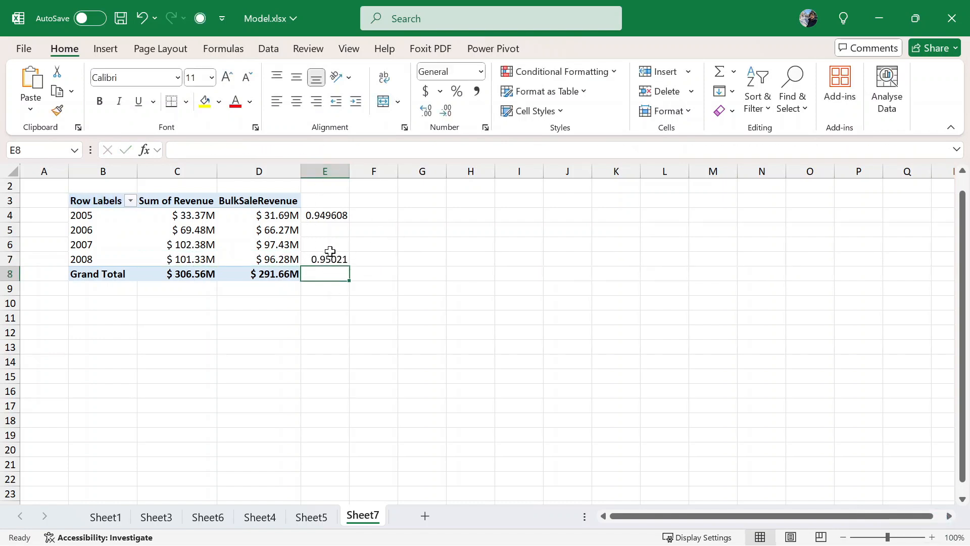
left_click(302, 305)
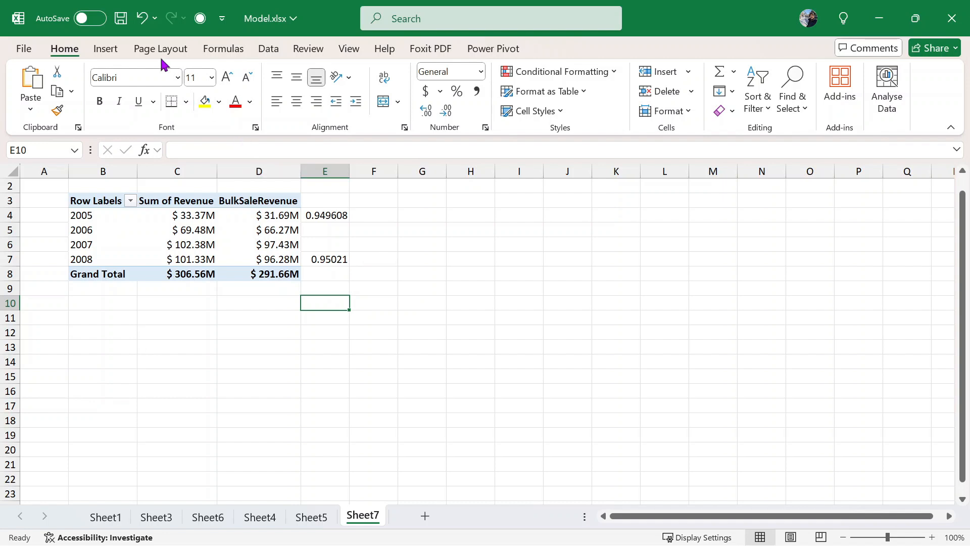
- Look through the Insert, Review and Data tabs, then open the Power Pivot Measures menu
left_click(107, 49)
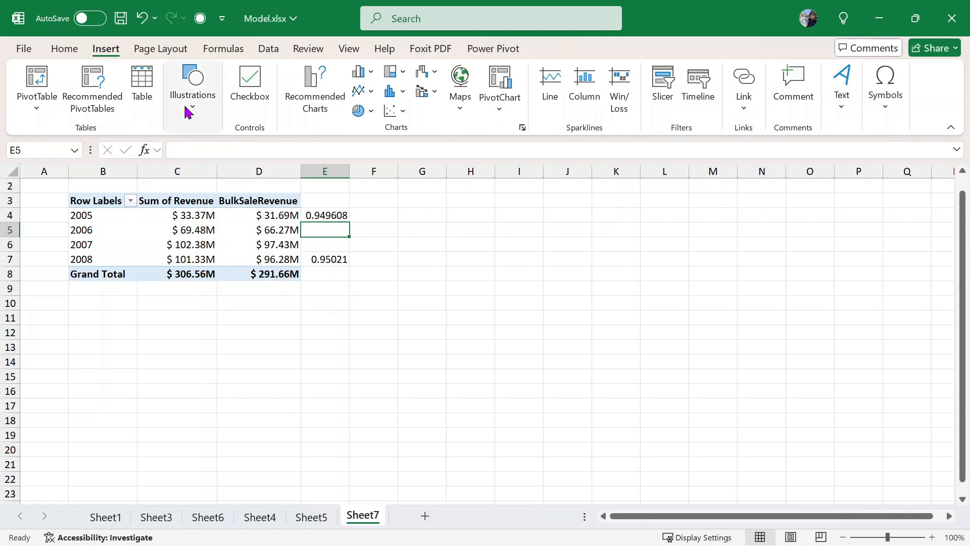
left_click(283, 235)
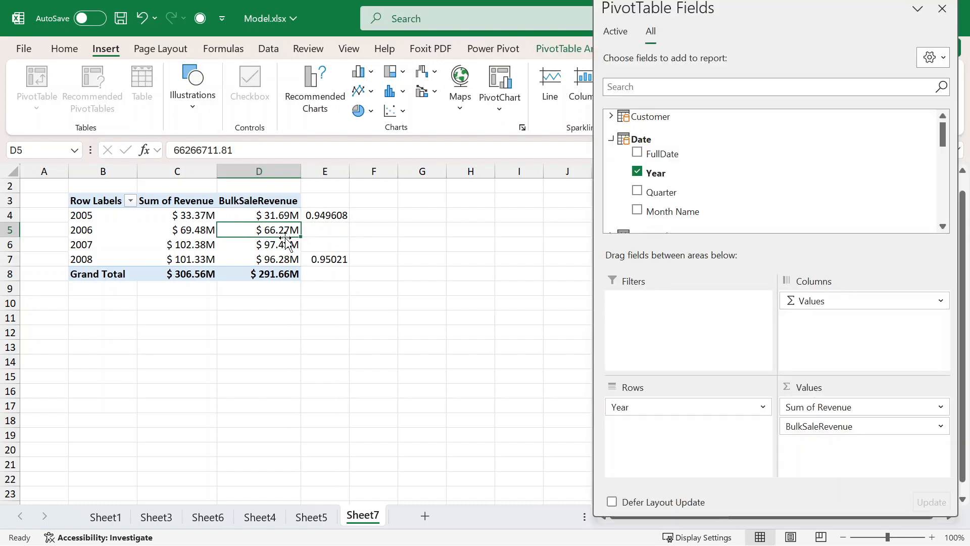
left_click(333, 241)
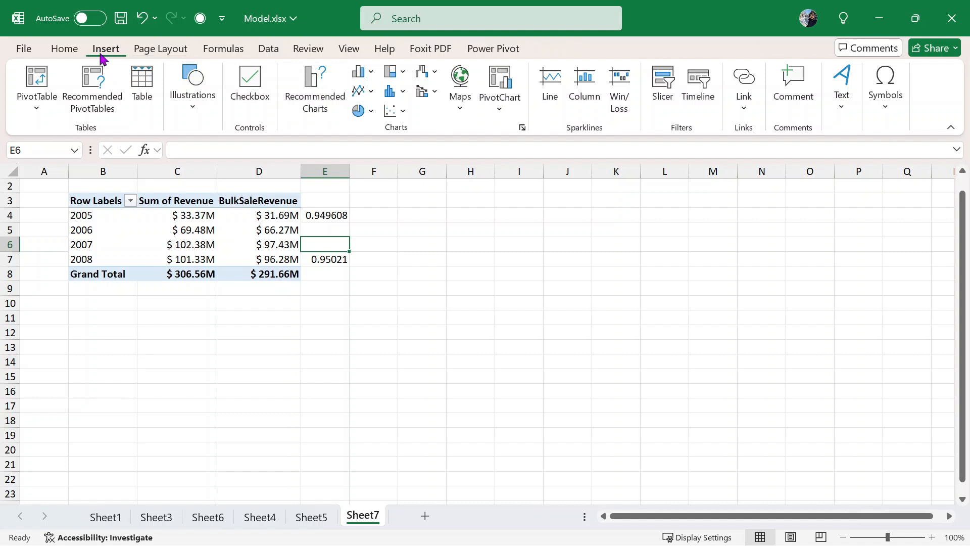
left_click(323, 48)
left_click(273, 50)
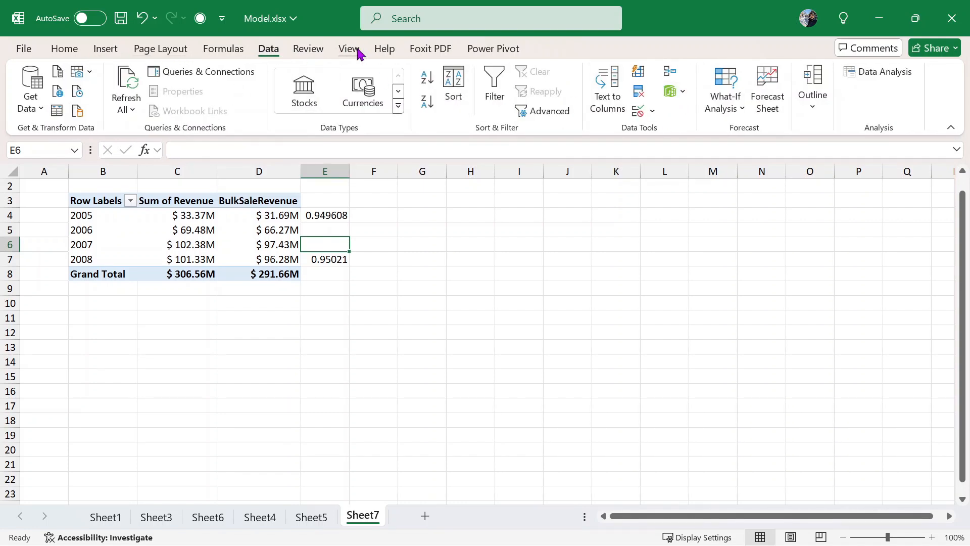
left_click(492, 49)
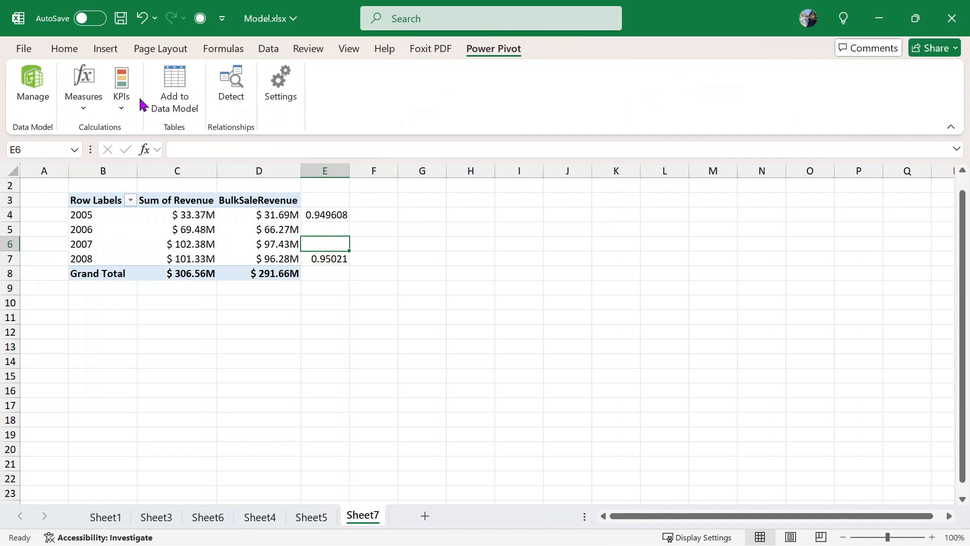
left_click(76, 119)
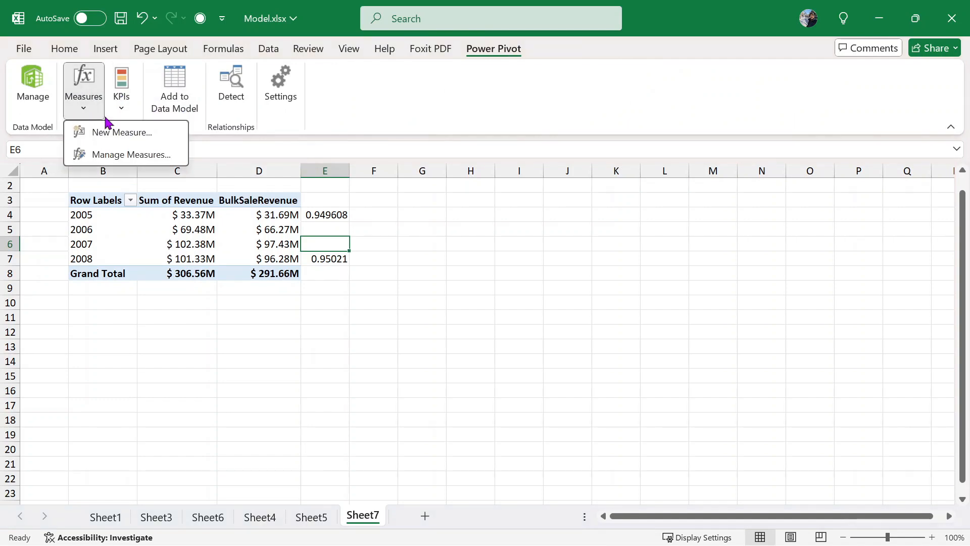
- Start a new Sales measure via Measures > New Measure and begin renaming it PercentageBulkRevenue
left_click(134, 132)
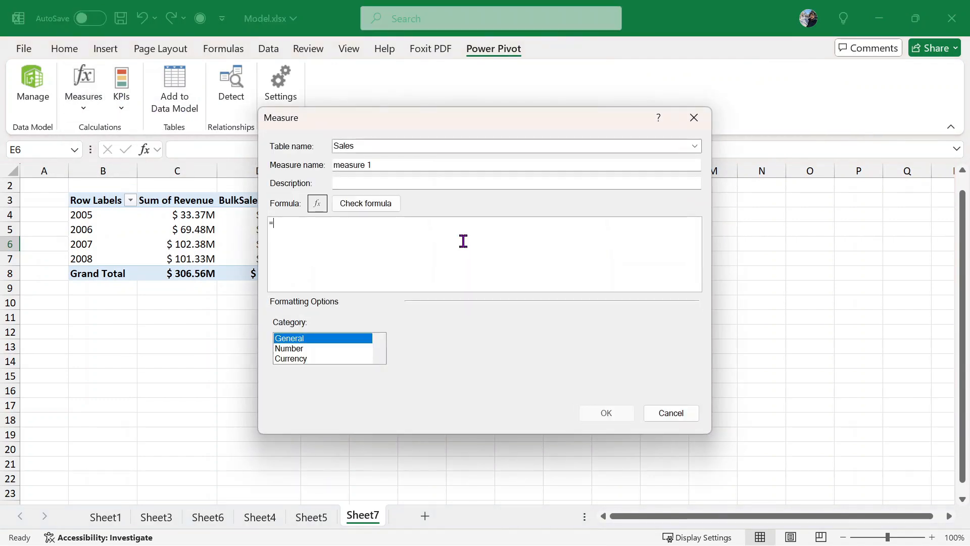
left_click(675, 416)
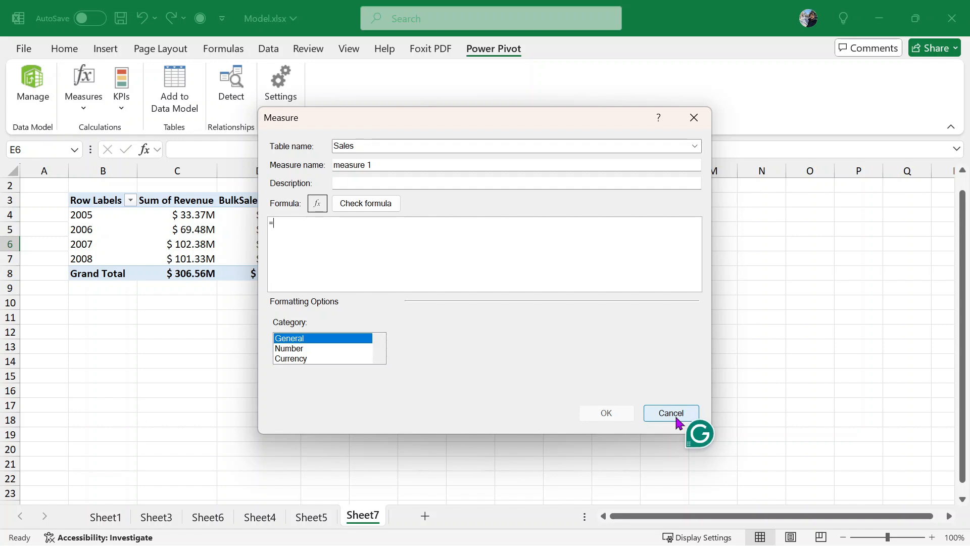
left_click(94, 119)
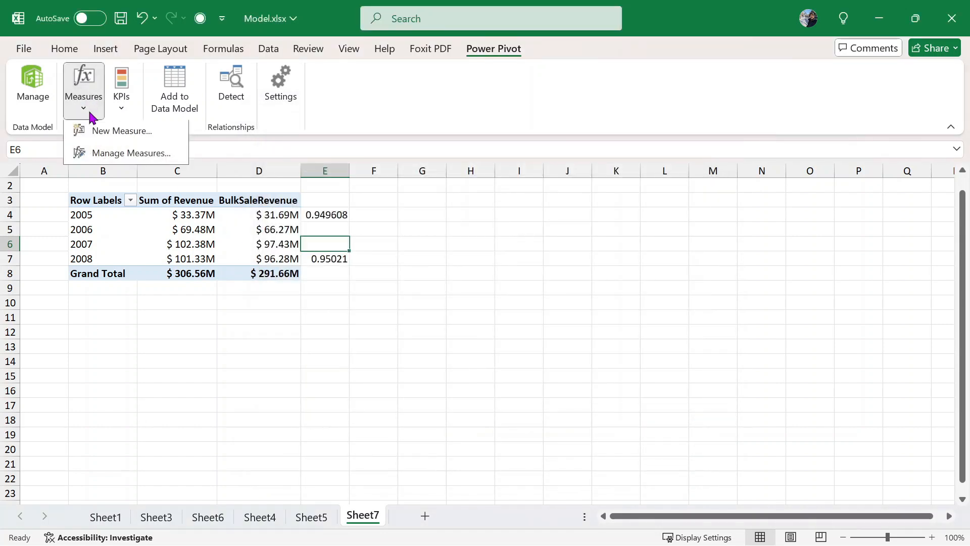
left_click(171, 151)
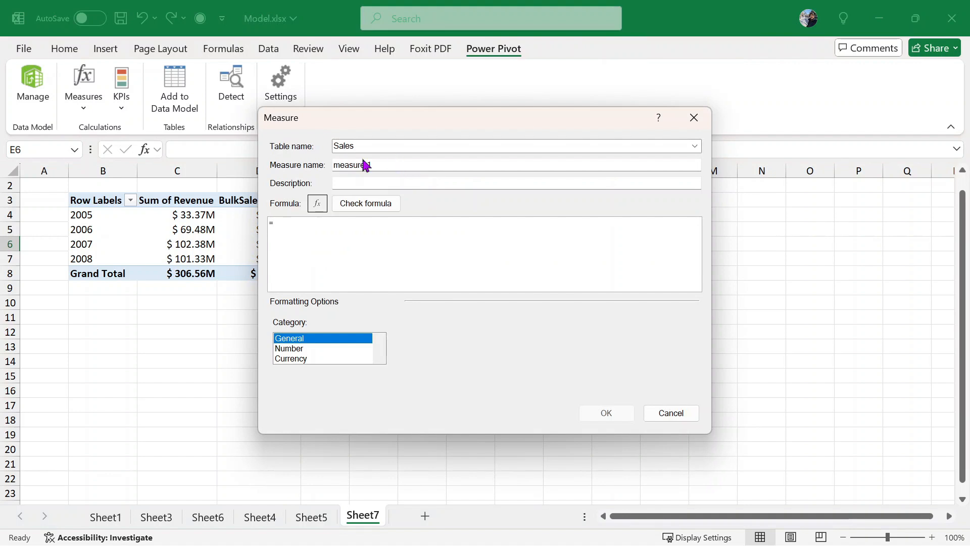
left_click_drag(371, 165, 335, 165)
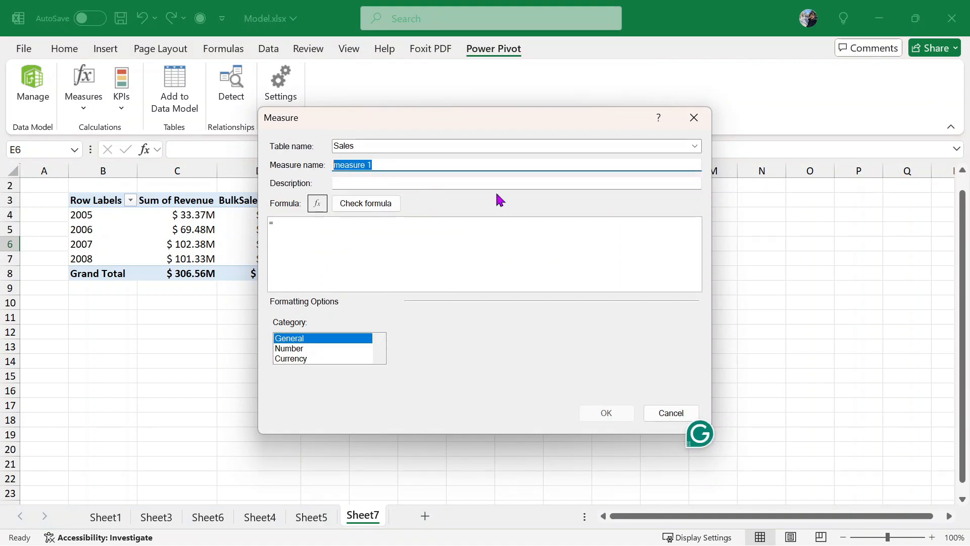
type("P")
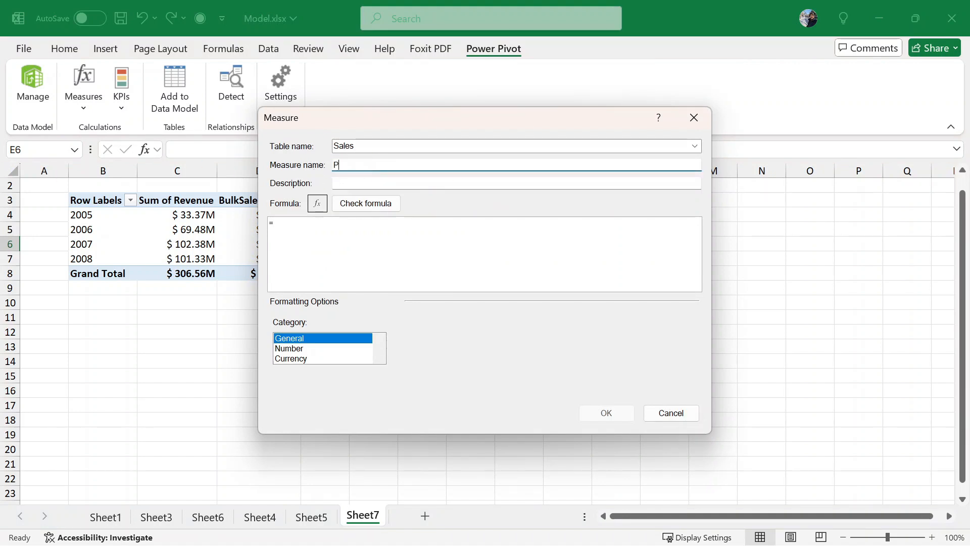
type("ercentageBulkRevenue")
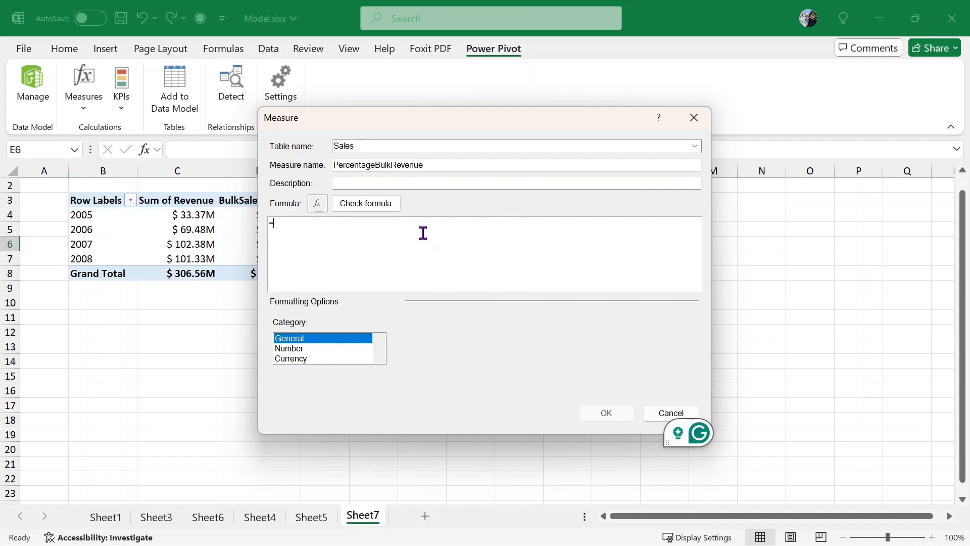
- Start the formula with DIVIDE and insert Sales[Sum of Revenue] as its numerator
key("BackSpace")
type("divide")
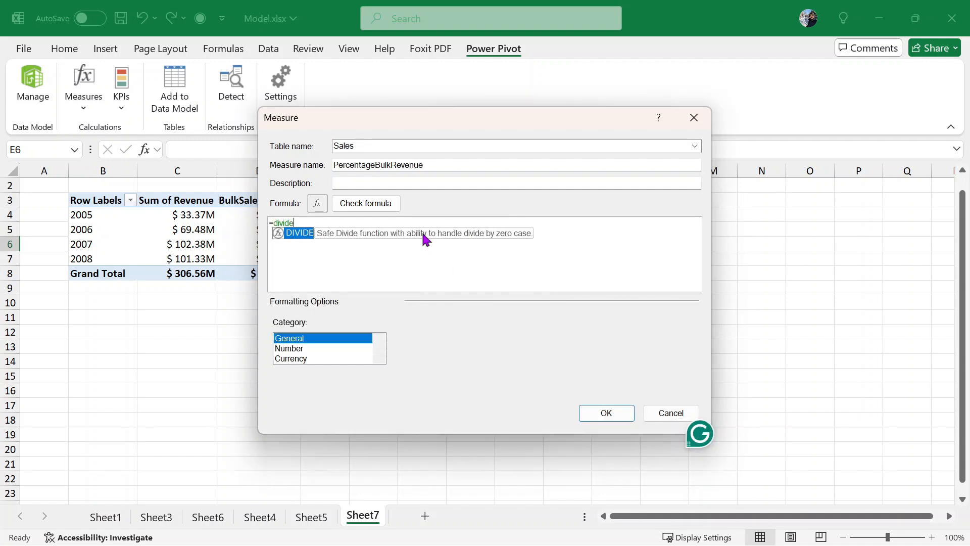
key("Tab")
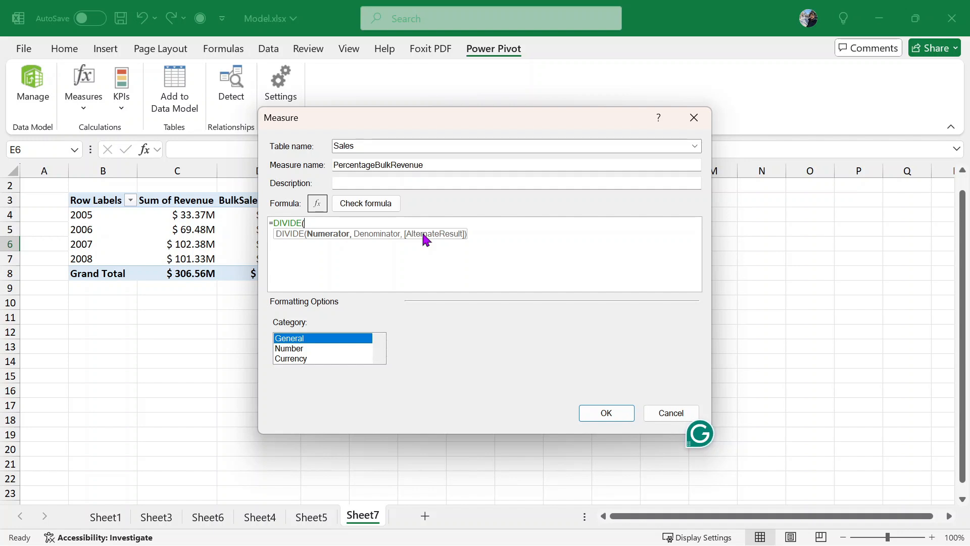
type("sale")
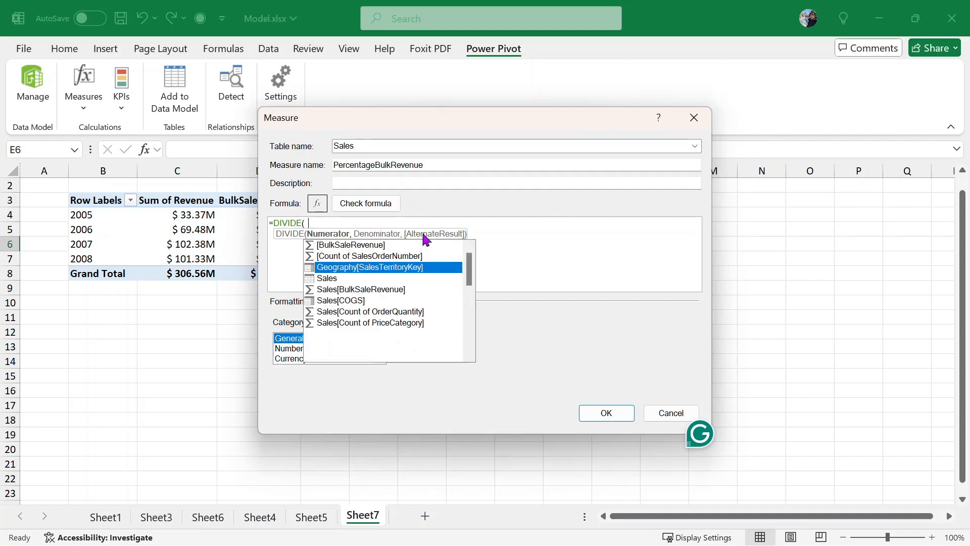
key("Down")
key("Down")
key("Down")
key("Down")
key("Down")
key("Down")
key("Down")
key("Down")
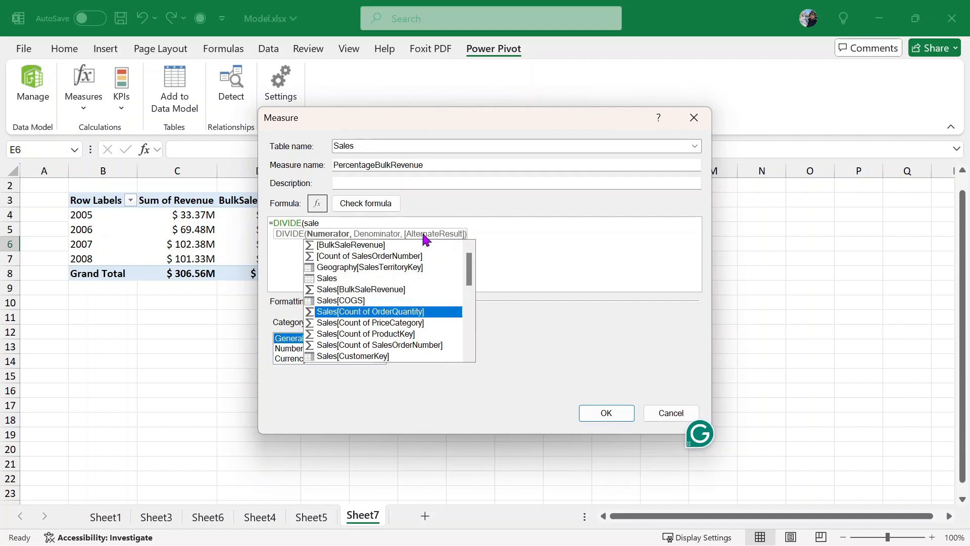
key("Down")
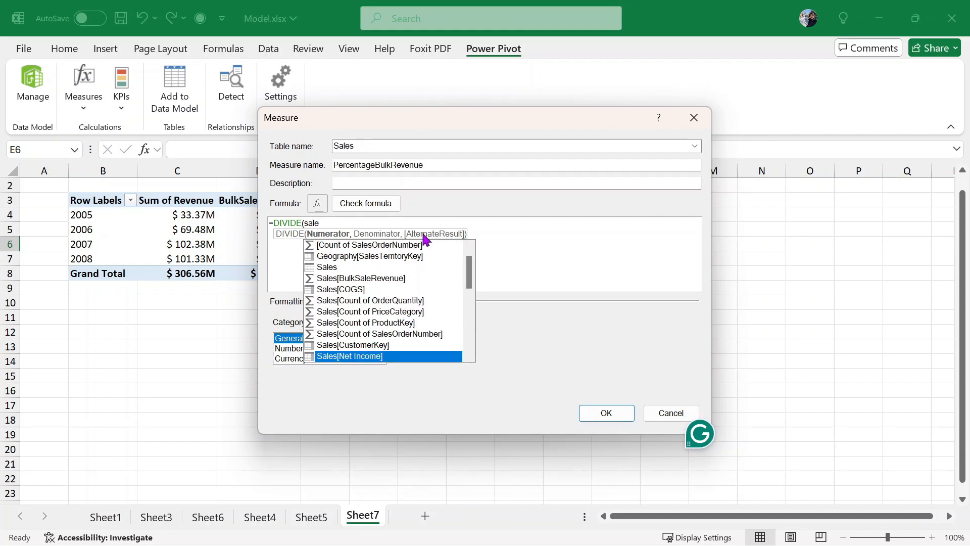
key("Down")
key("Up")
key("Up")
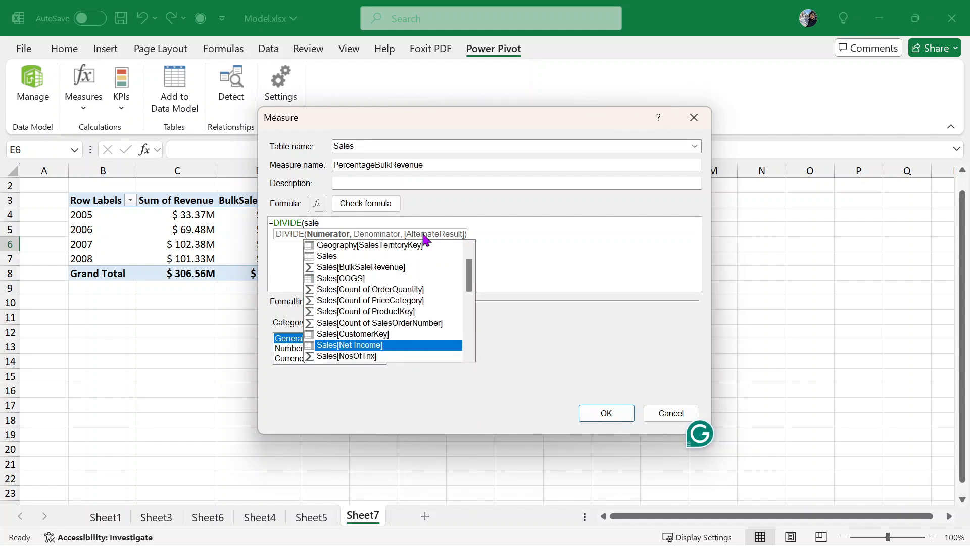
key("Down")
key("Down")
key("Down")
key("Down")
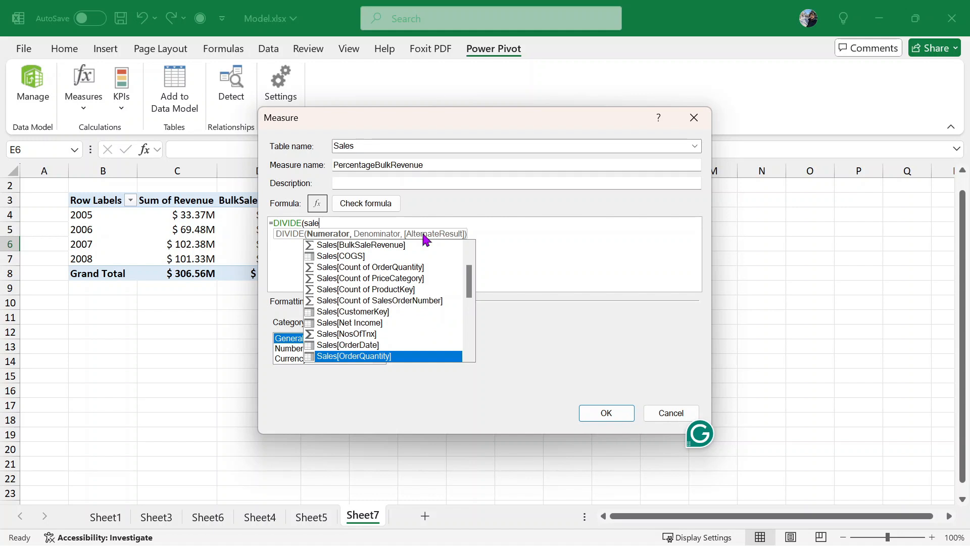
key("Down")
key("Down")
key("Down")
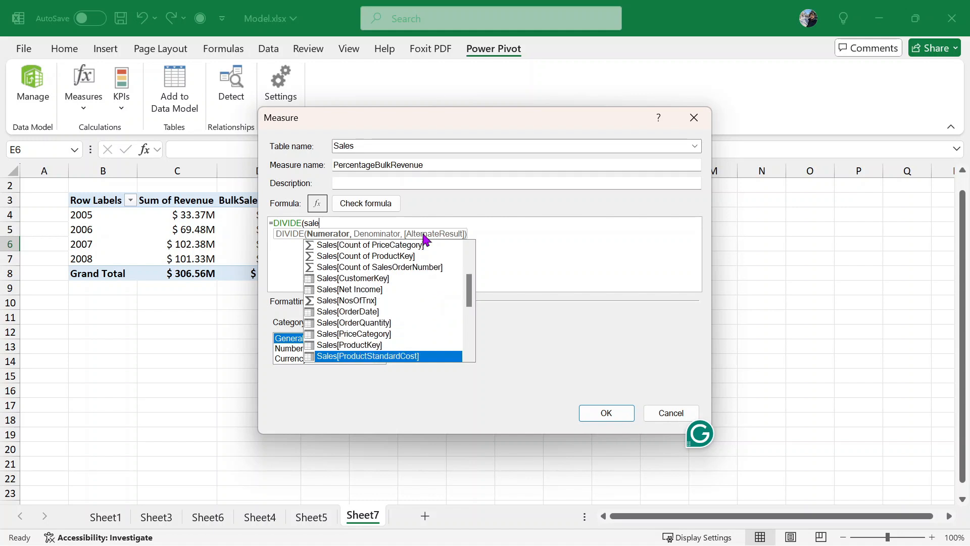
key("Down")
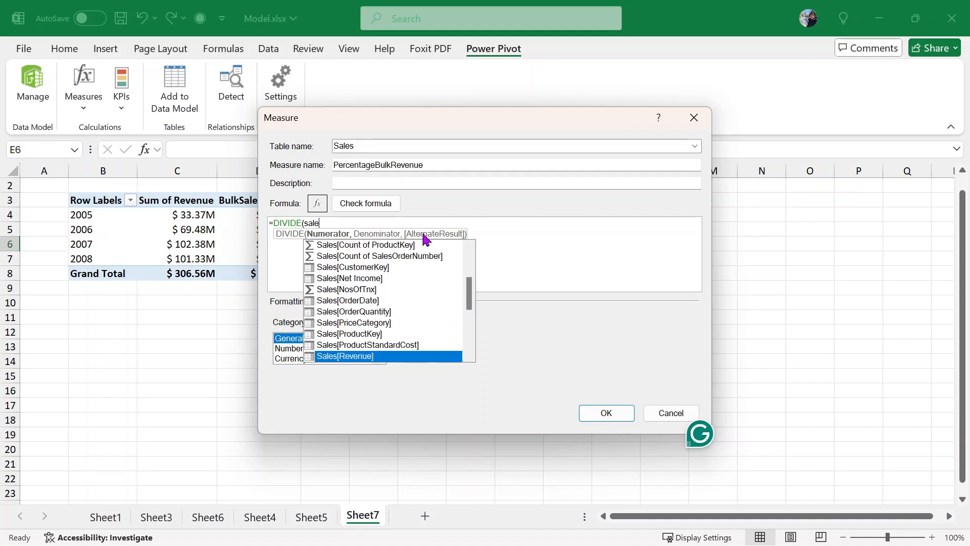
key("Down")
key("Down")
key("Down")
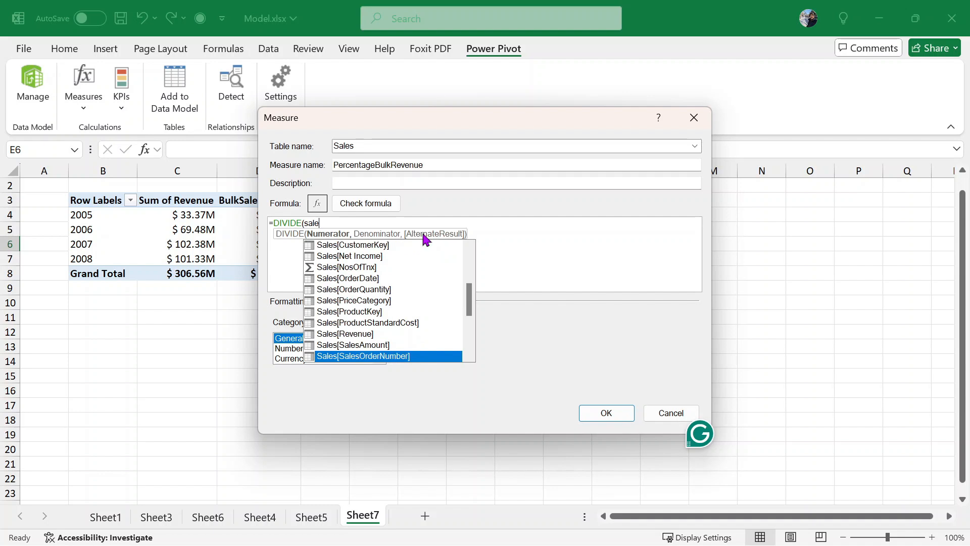
key("Up")
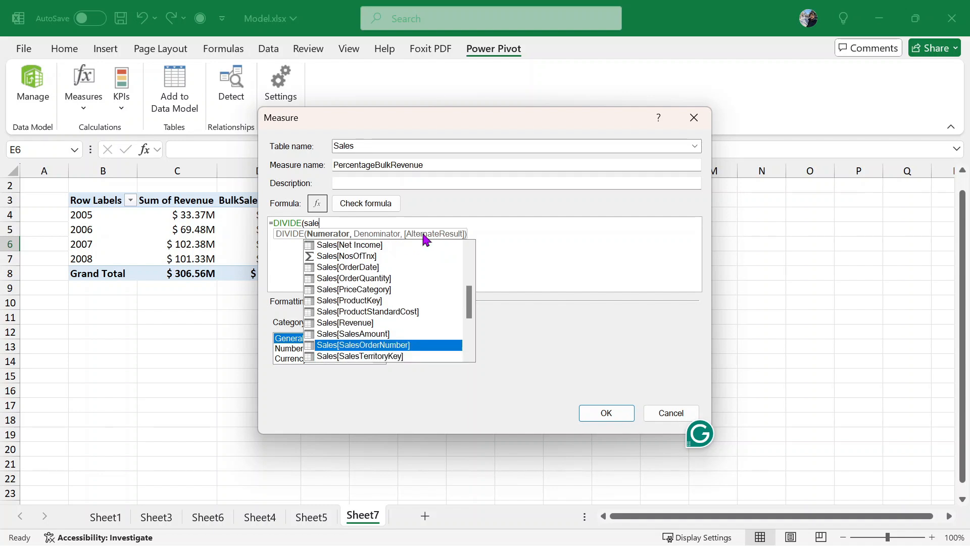
key("Down")
key("Down")
key("Down")
key("Down")
key("Down")
key("Down")
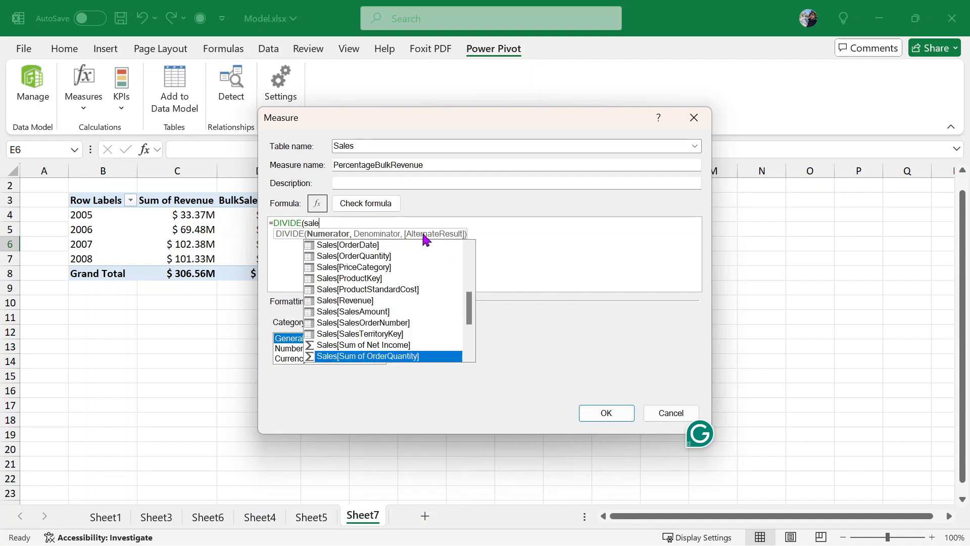
key("Down")
key("Down")
key("Up")
key("Up")
key("Up")
key("Up")
key("Up")
key("Up")
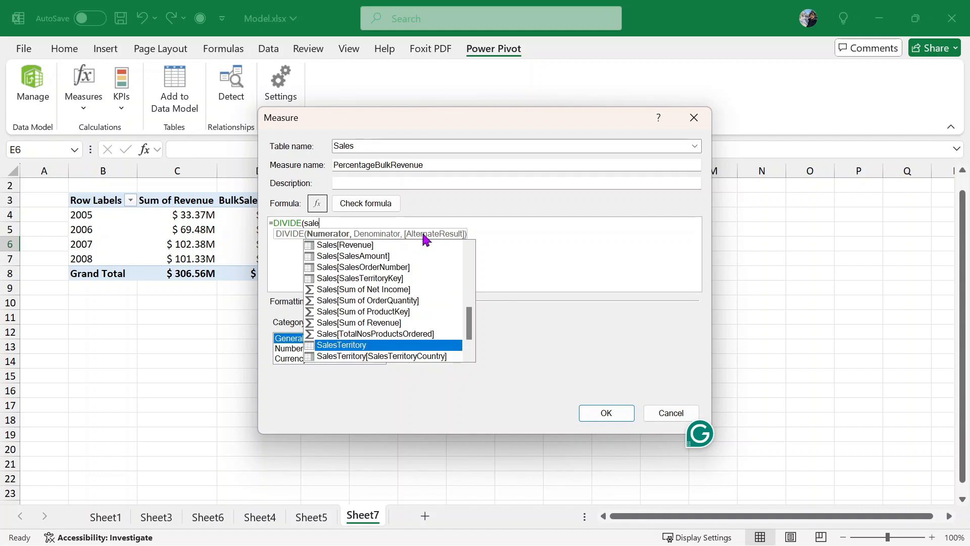
key("Up")
key("Up")
key("Up")
key("Up")
key("Up")
key("Up")
key("Up")
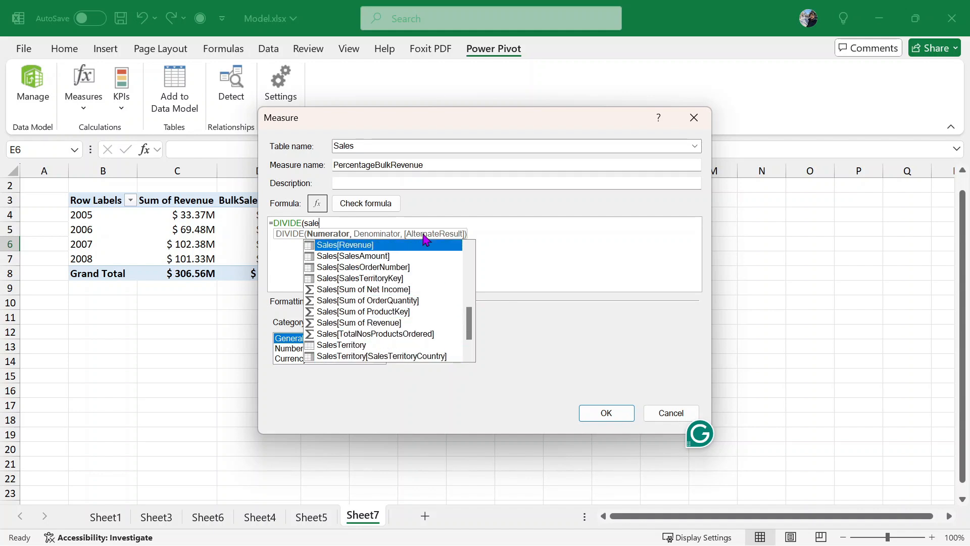
key("Down")
key("Down")
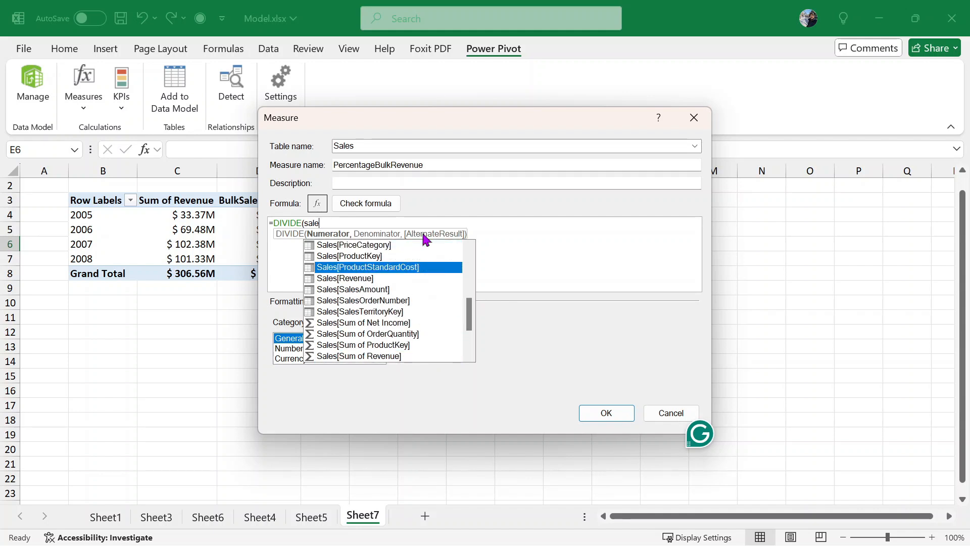
key("Down")
key("Down")
key("Down")
key("Down")
key("Down")
key("Down")
key("Down")
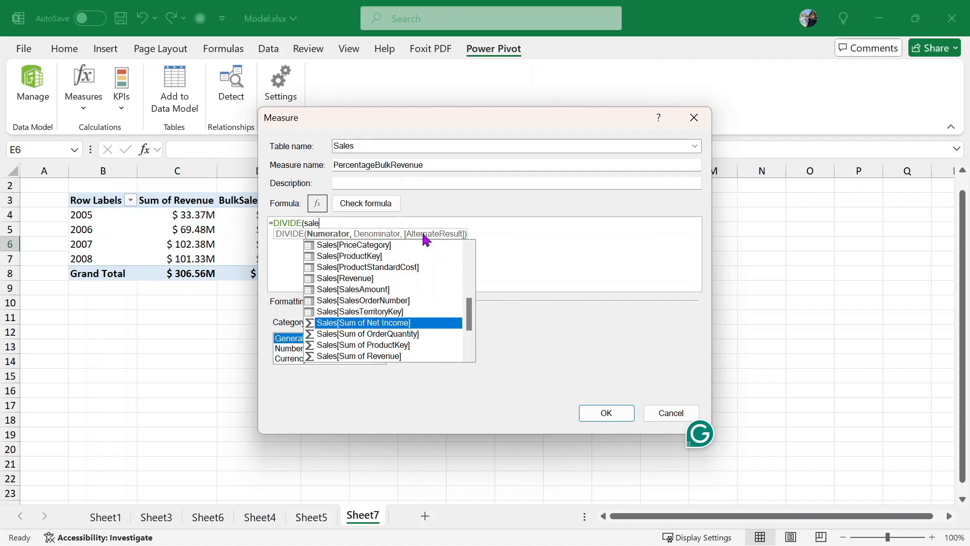
key("Down")
key("Tab")
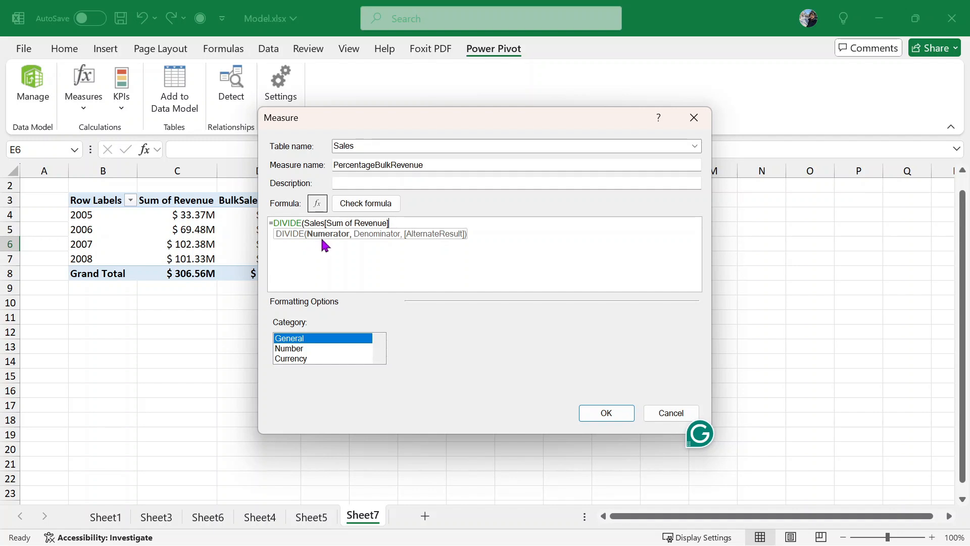
- Wrap the numerator in CALCULATE filtered by Sales[Count of OrderQuantity]>=5
left_click(304, 224)
type("ca")
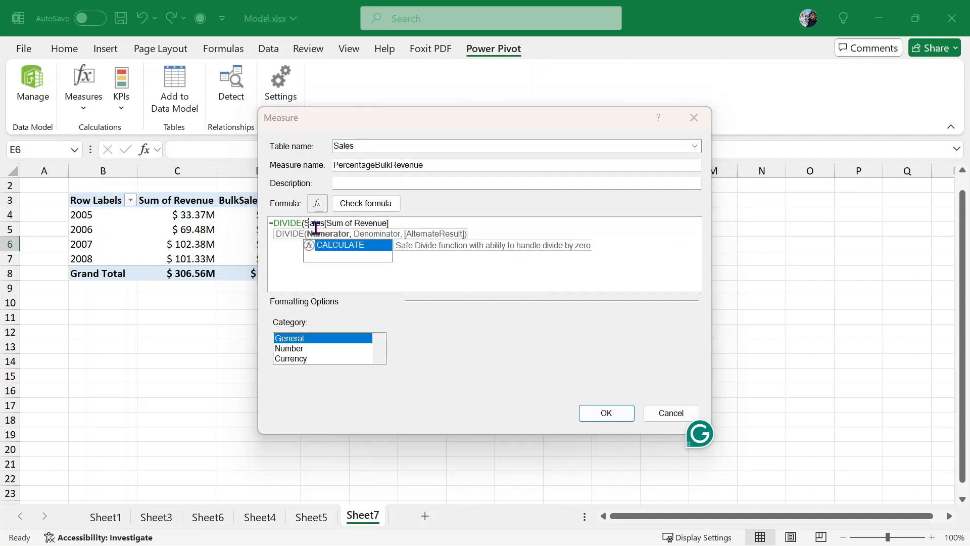
key("Tab")
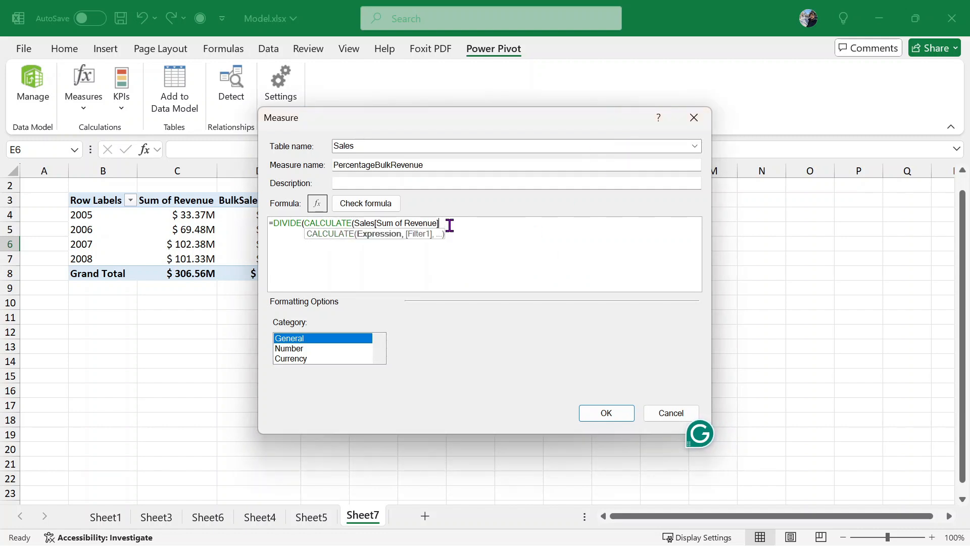
type(",")
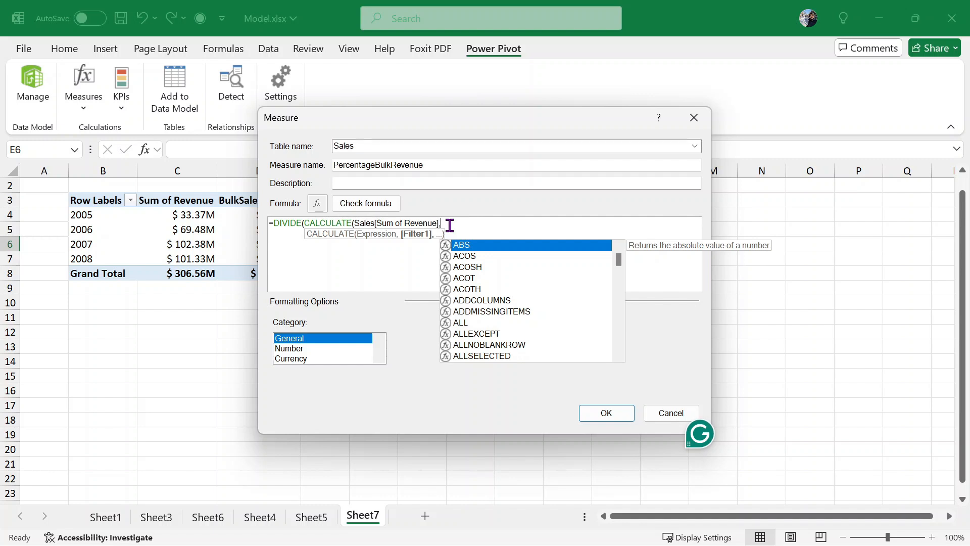
type("sales")
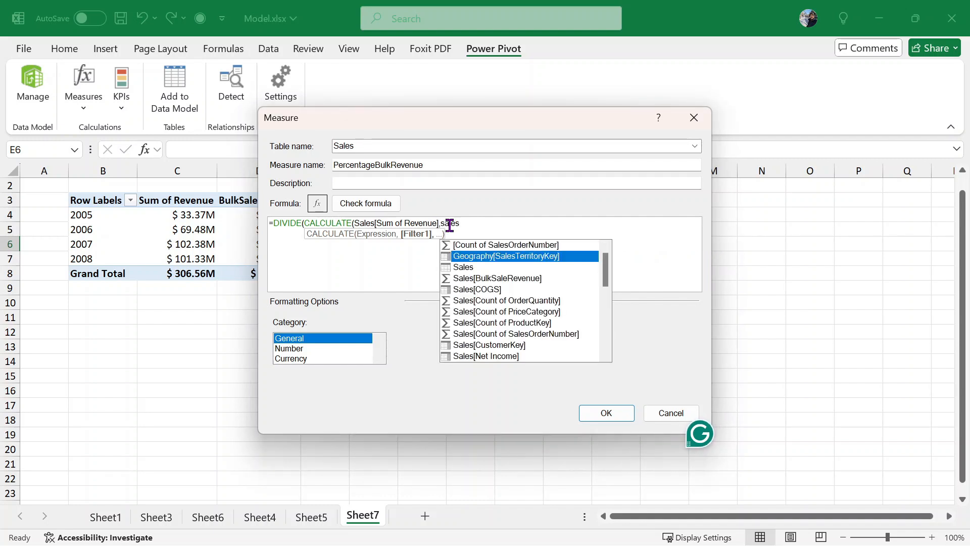
key("Down")
key("Down")
key("Down")
key("Down")
key("Down")
key("Down")
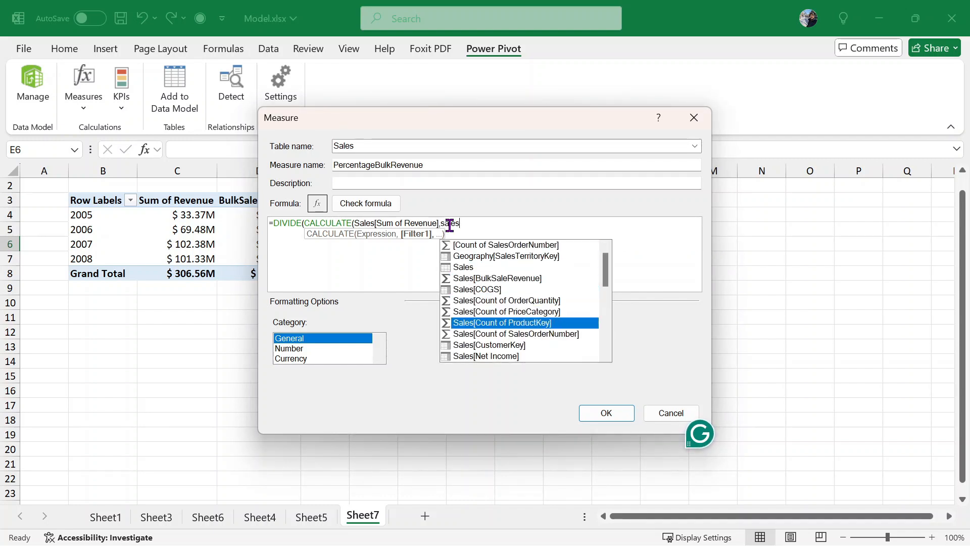
key("Down")
key("Up")
key("Down")
key("Down")
key("Down")
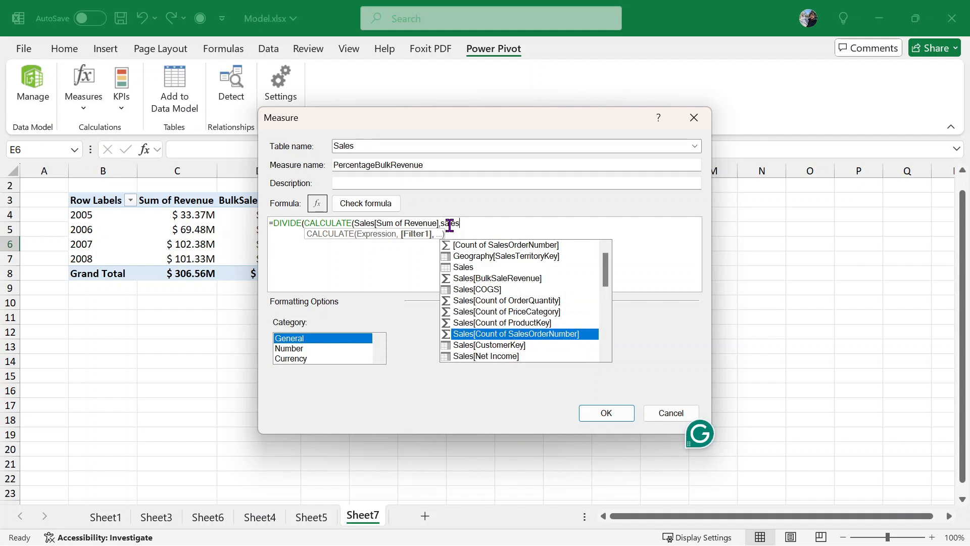
key("Up")
key("Up")
key("Up")
key("Up")
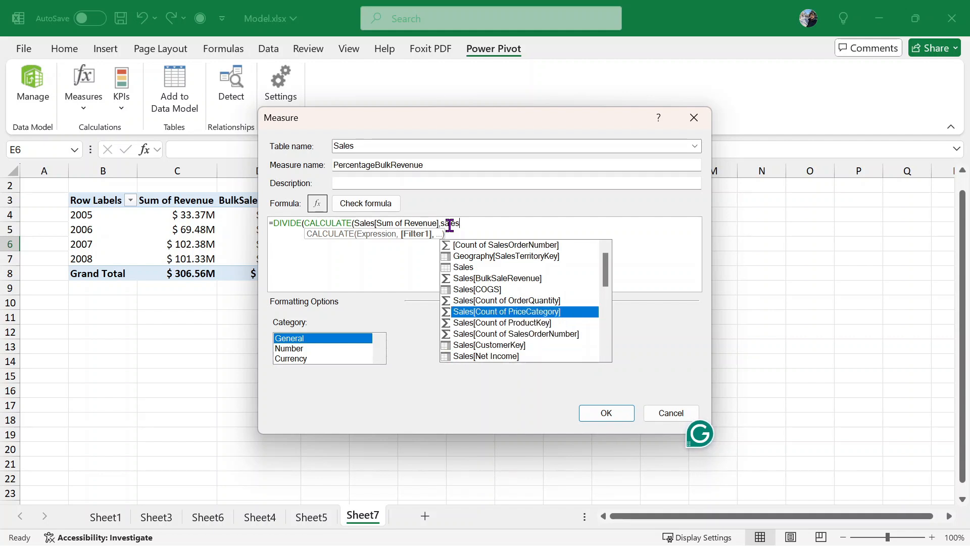
key("Up")
key("Tab")
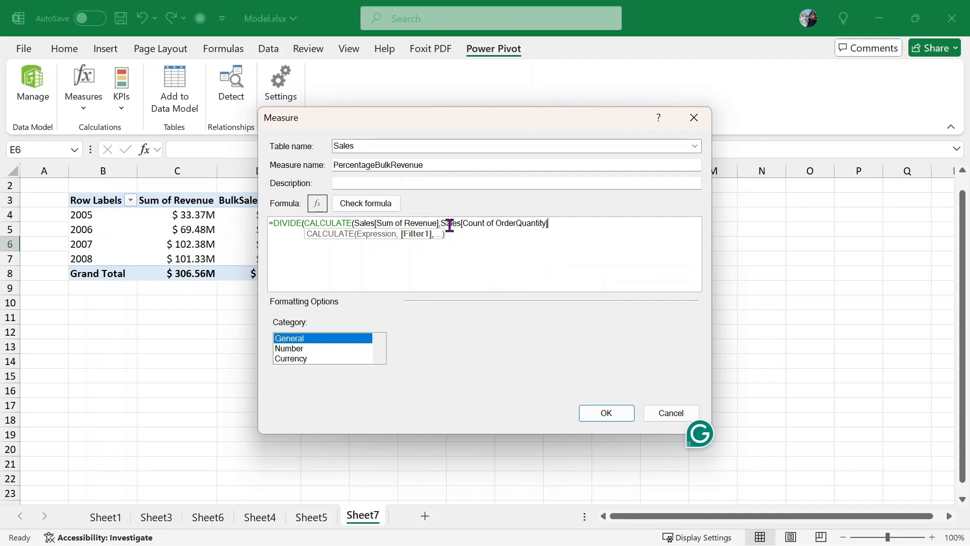
type("> 5")
type("=")
type(",")
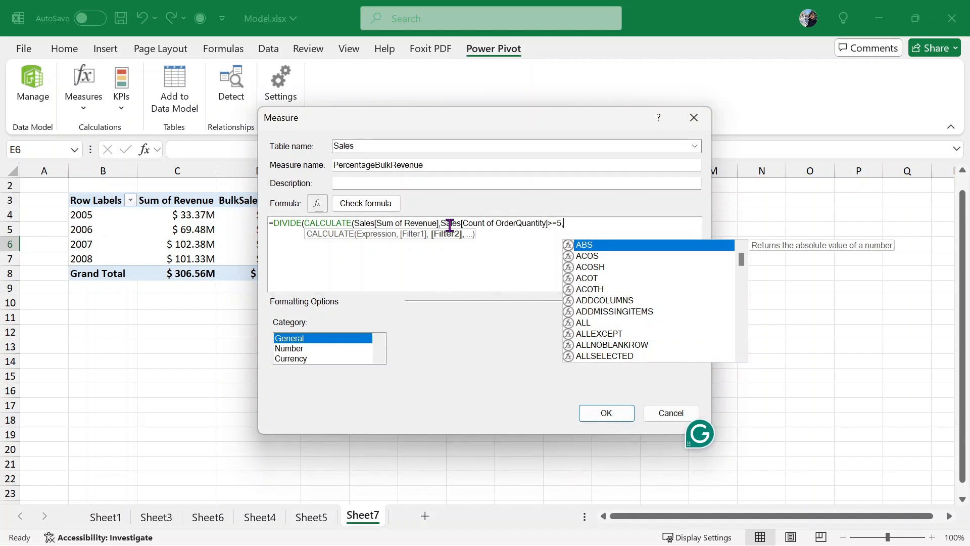
key("BackSpace")
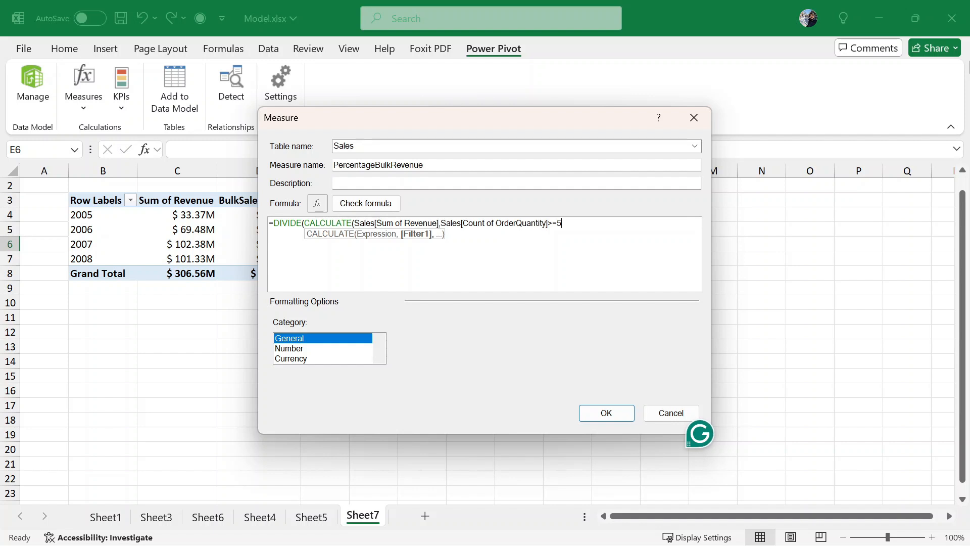
- Close CALCULATE and add Sales[Sum of Revenue] as the DIVIDE denominator
type(")")
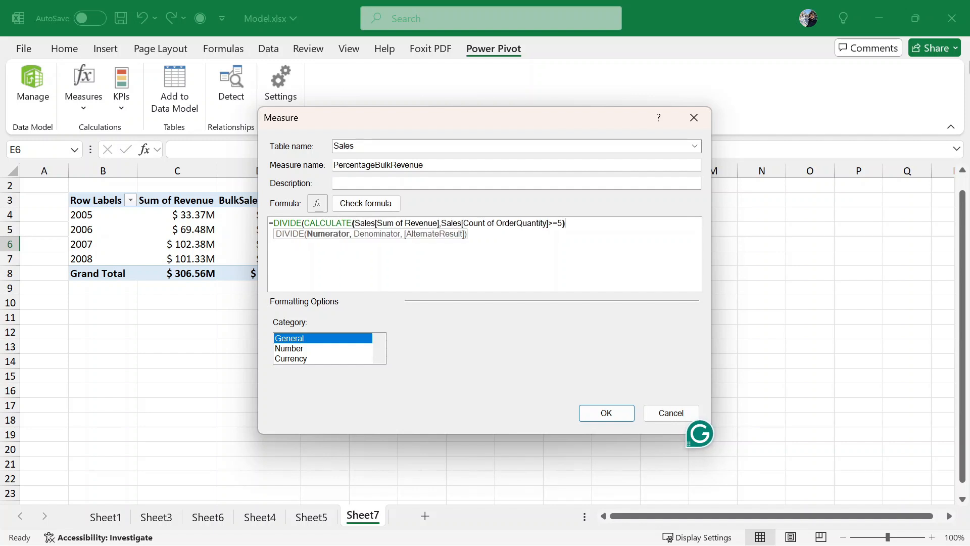
type(",")
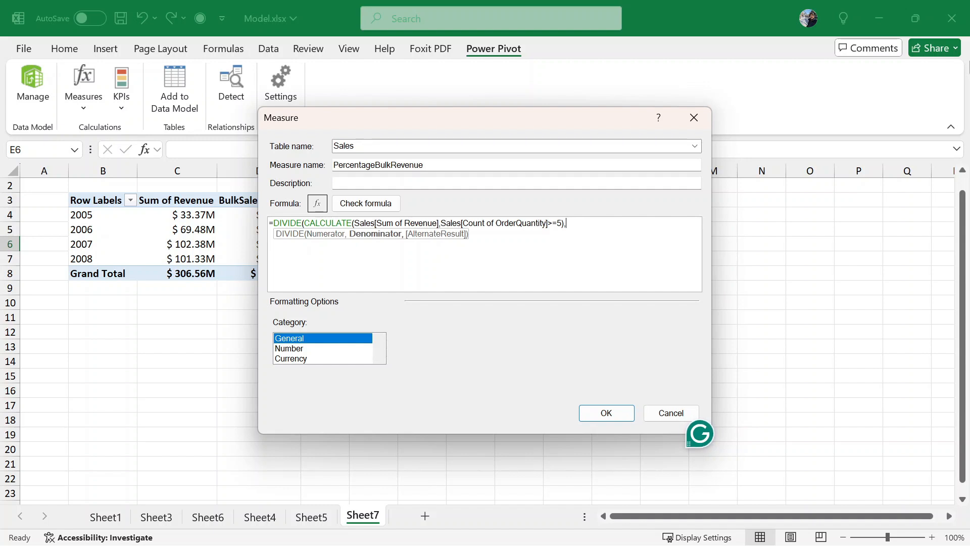
type("sales")
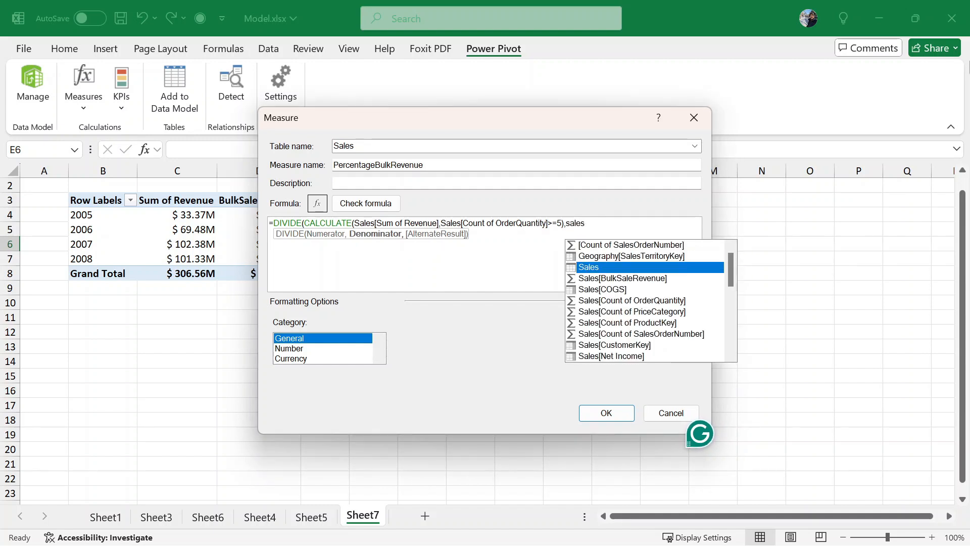
key("Down")
key("Down")
key("Down")
key("Down")
key("Down")
key("Down")
key("Down")
key("Down")
key("Down")
key("Down")
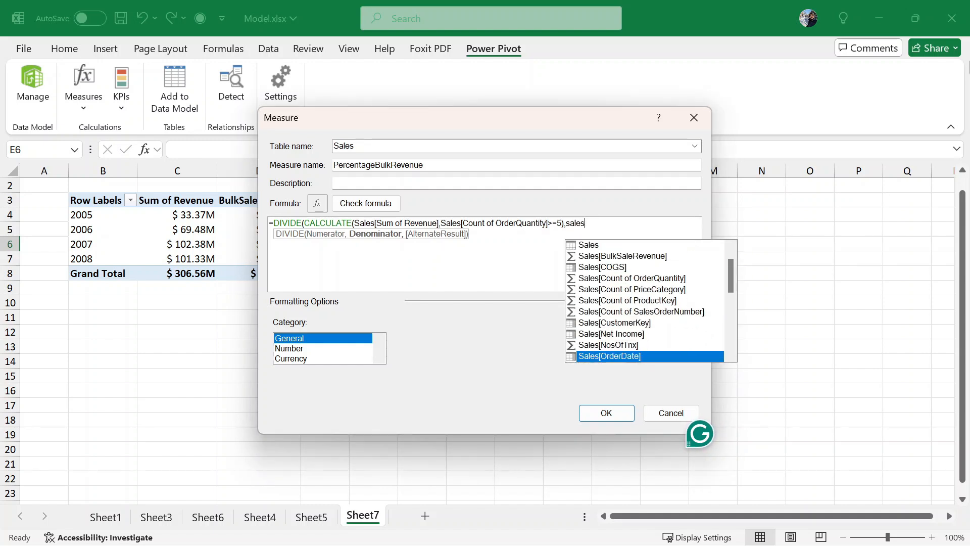
key("Down")
key("Down")
key("Down")
key("Down")
key("Down")
key("Down")
key("Down")
key("Down")
key("Down")
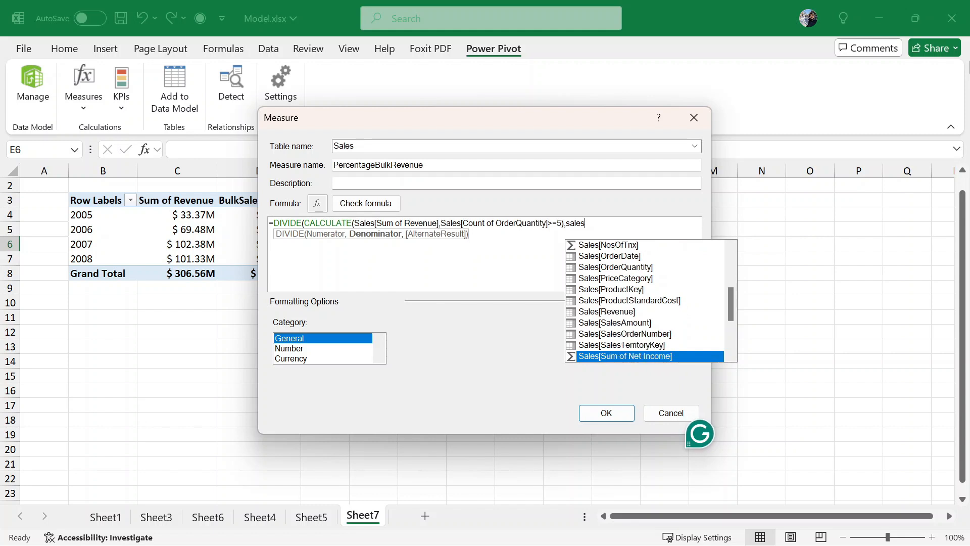
key("Down")
key("Down")
key("Down")
key("Tab")
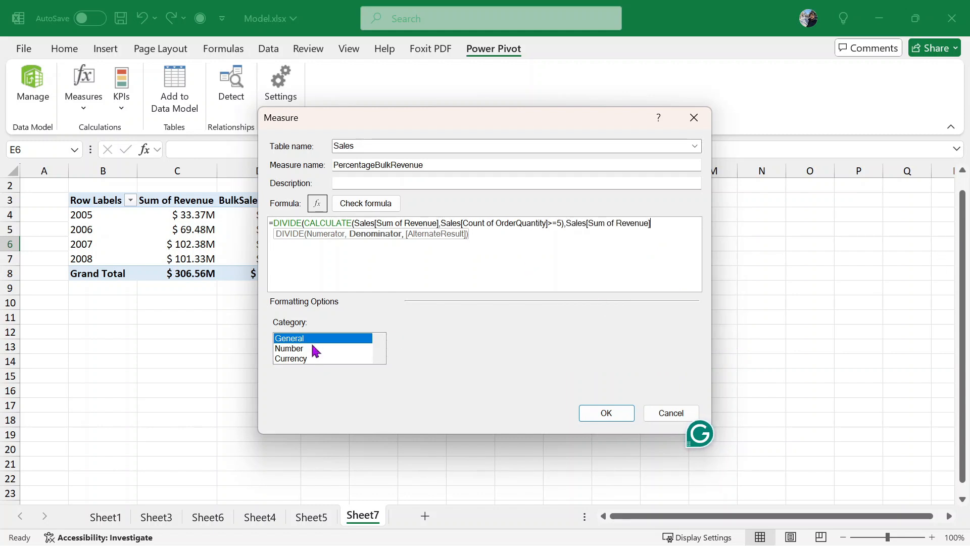
- Add the closing parenthesis to DIVIDE and check the formula for errors
left_click(362, 202)
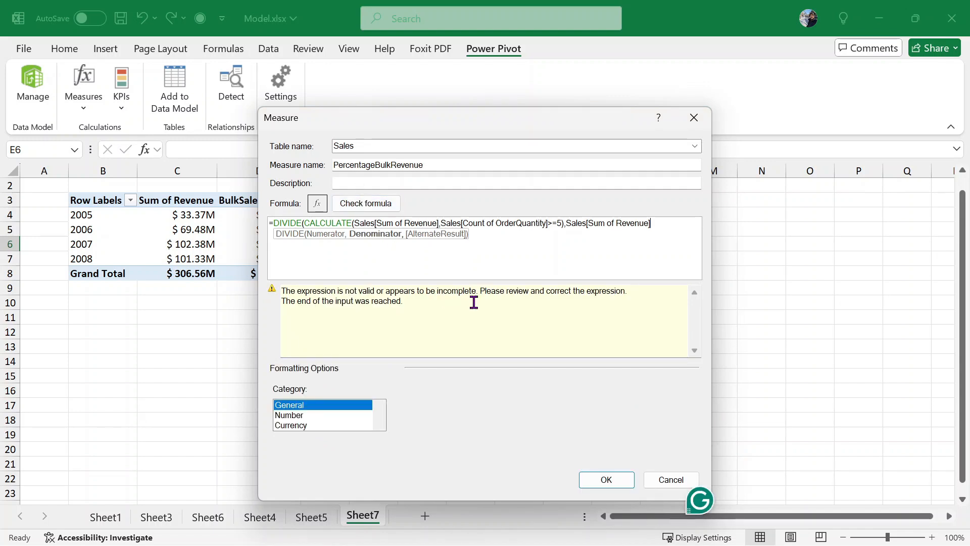
left_click(691, 223)
type(")")
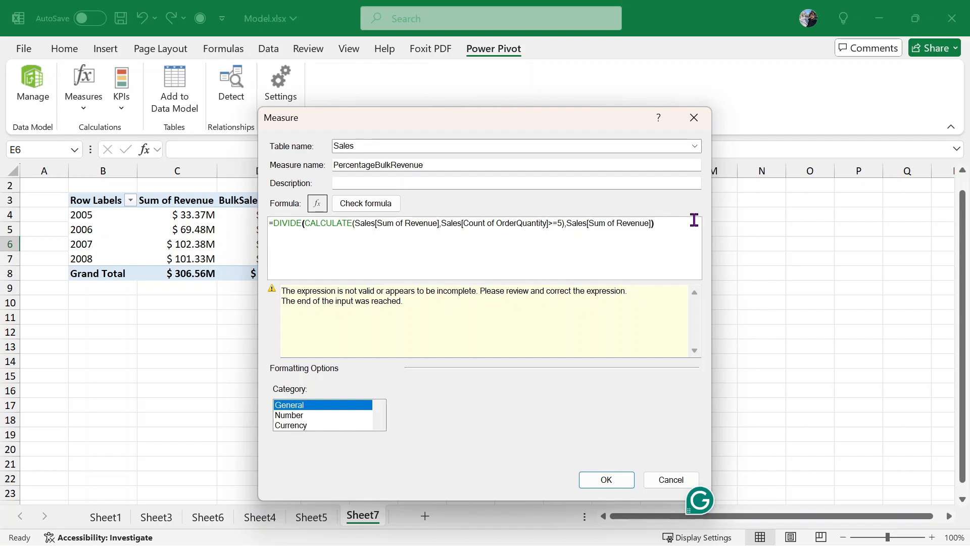
left_click(374, 207)
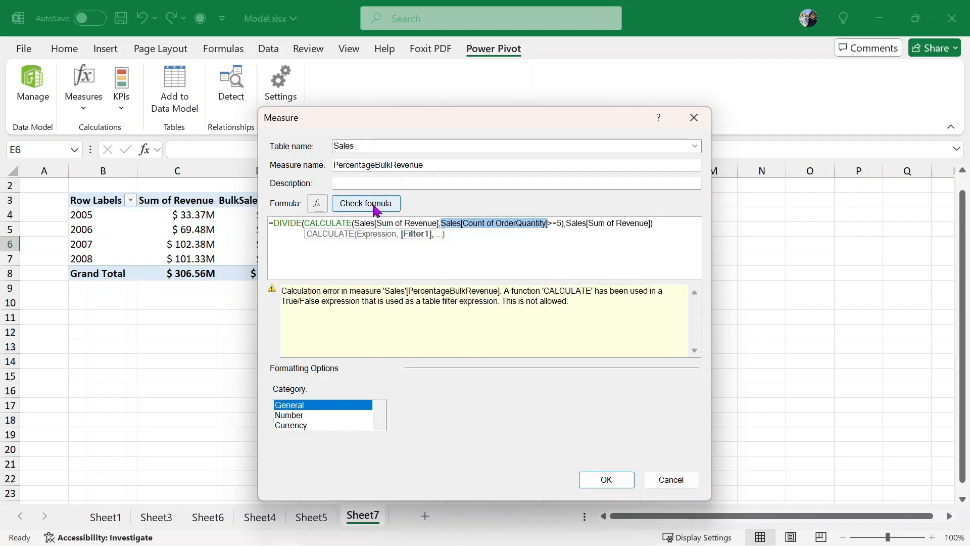
- Change Sales[Count of OrderQuantity] to Sales[OrderQuantity] and confirm the formula has no errors
left_click(523, 236)
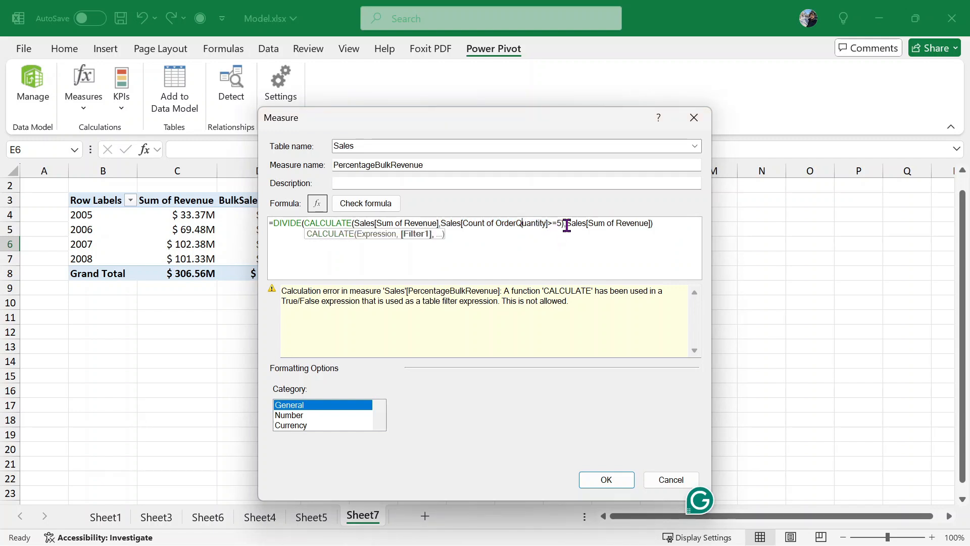
left_click(669, 228)
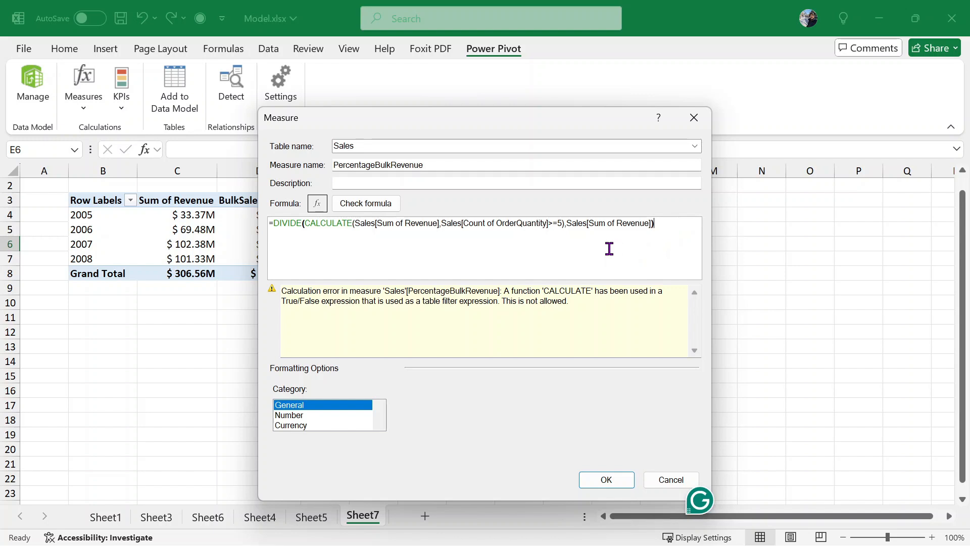
left_click(502, 225)
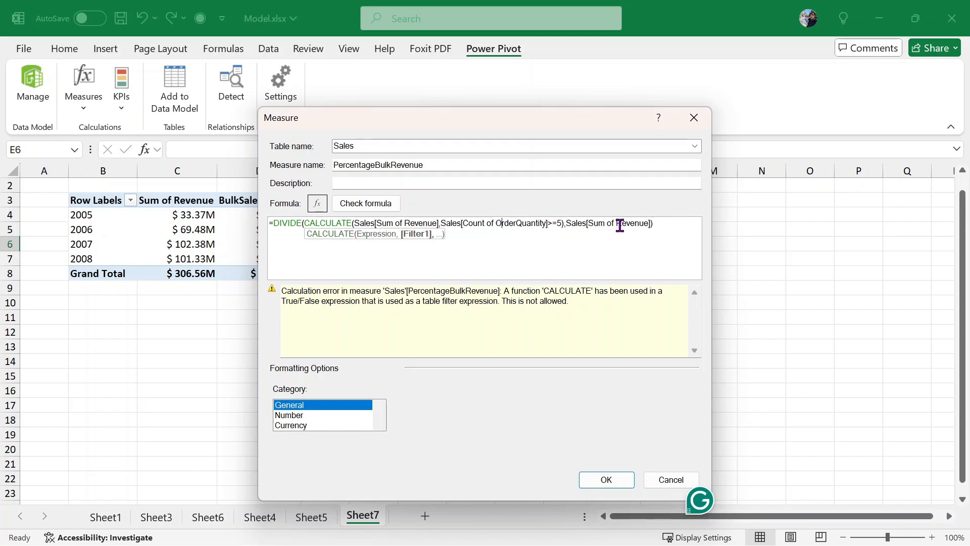
key("BackSpace")
key("BackSpace")
key("BackSpace")
key("BackSpace")
key("BackSpace")
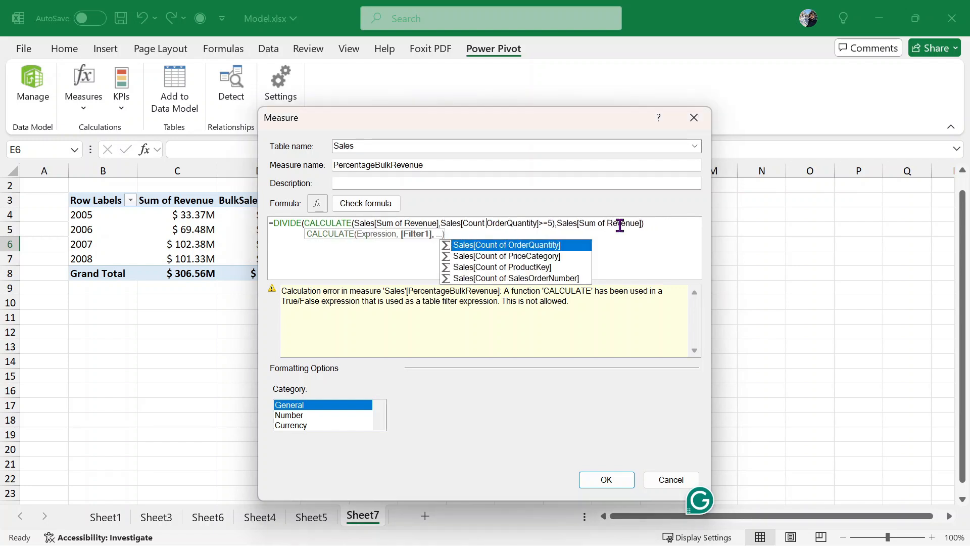
key("BackSpace")
key("BackSpace")
key("BackSpace")
key("BackSpace")
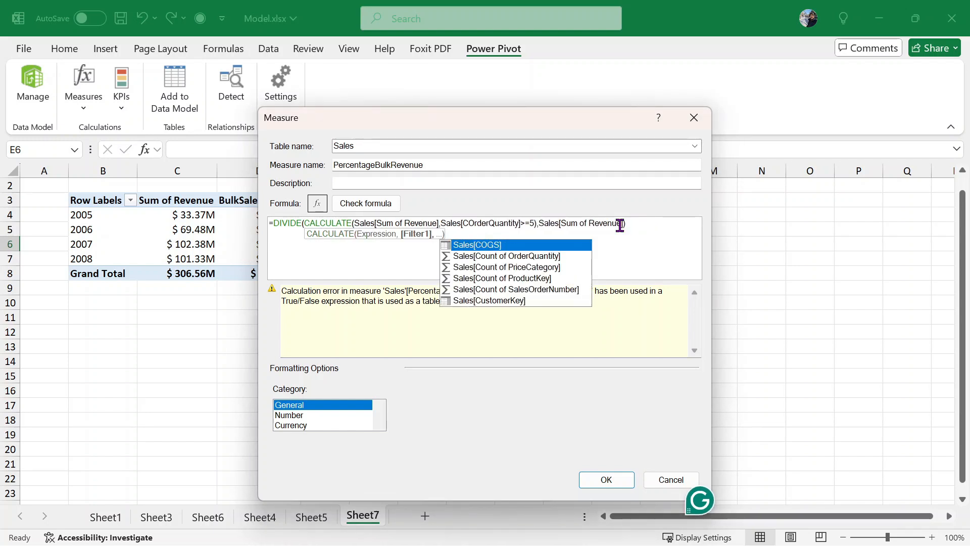
key("Down")
key("Down")
key("Down")
key("Down")
key("Down")
key("Down")
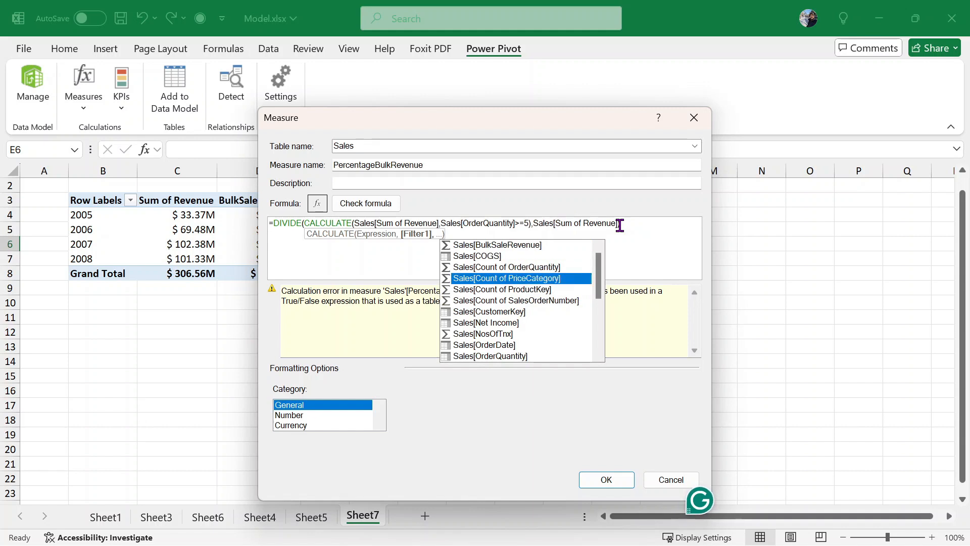
key("Down")
key("Down")
key("Down")
key("Down")
key("Down")
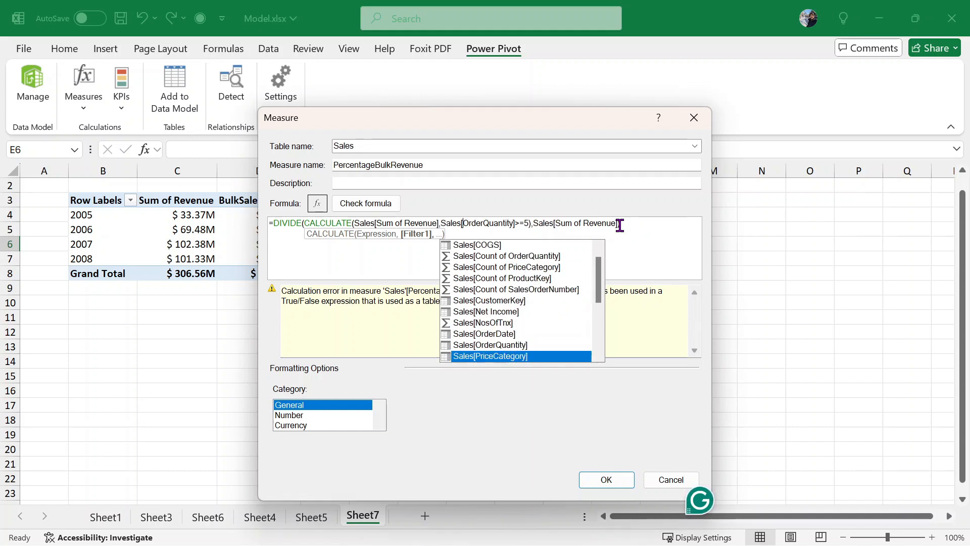
key("Up")
key("Tab")
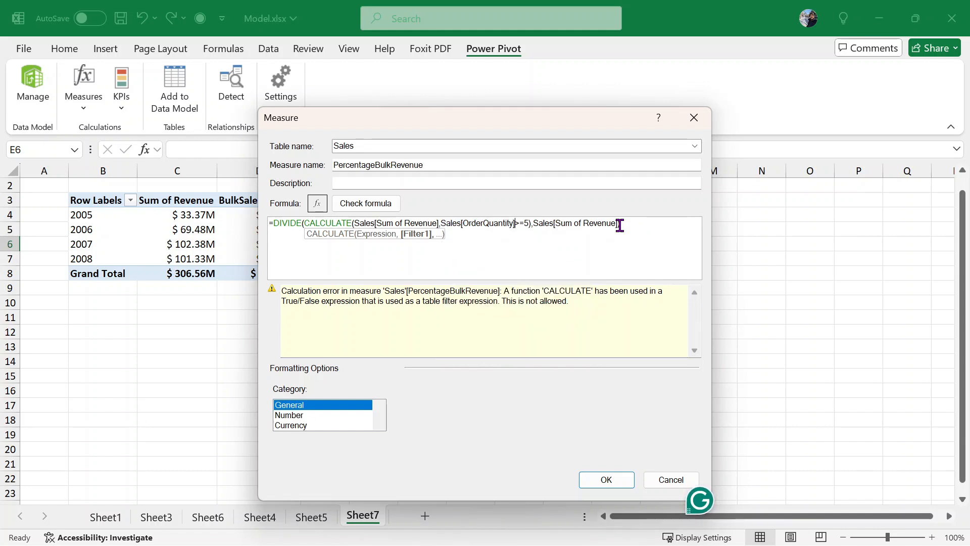
left_click(371, 204)
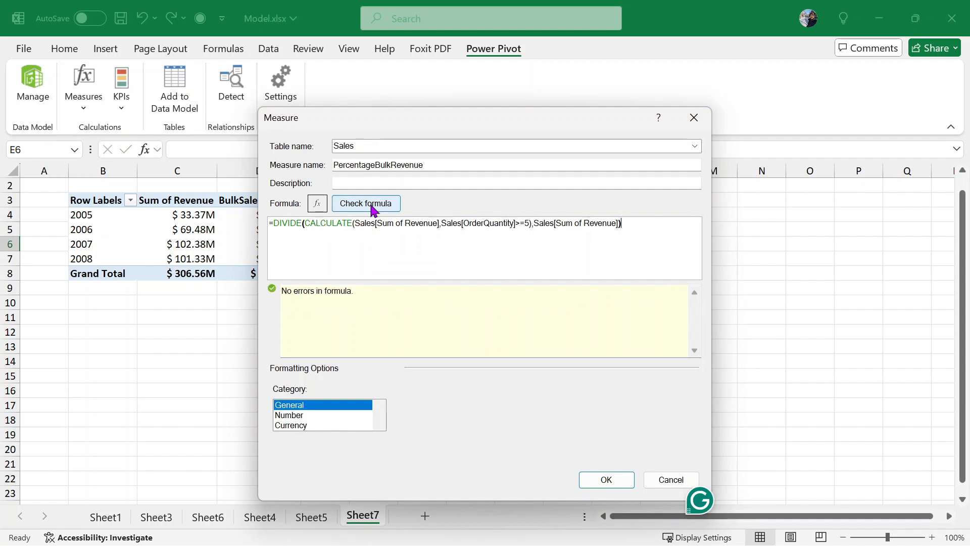
- Save the measure with Number format and add PercentageBulkRevenue to the pivot's Values, overwriting neighbouring cells
left_click(319, 416)
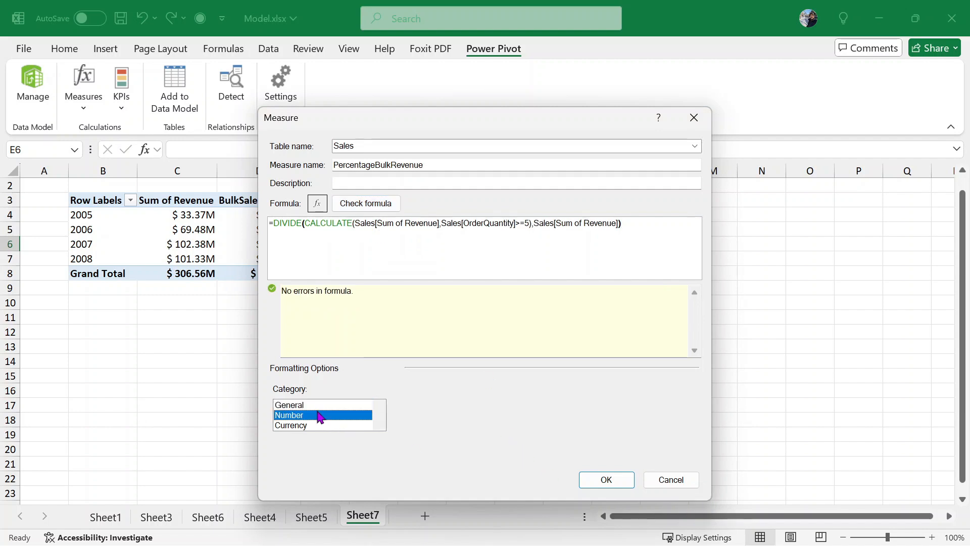
left_click(608, 479)
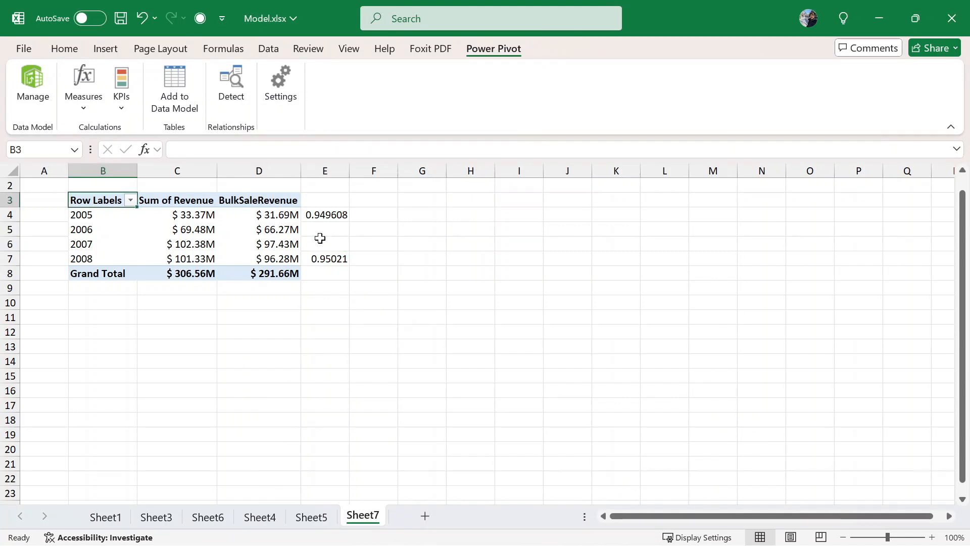
left_click(273, 215)
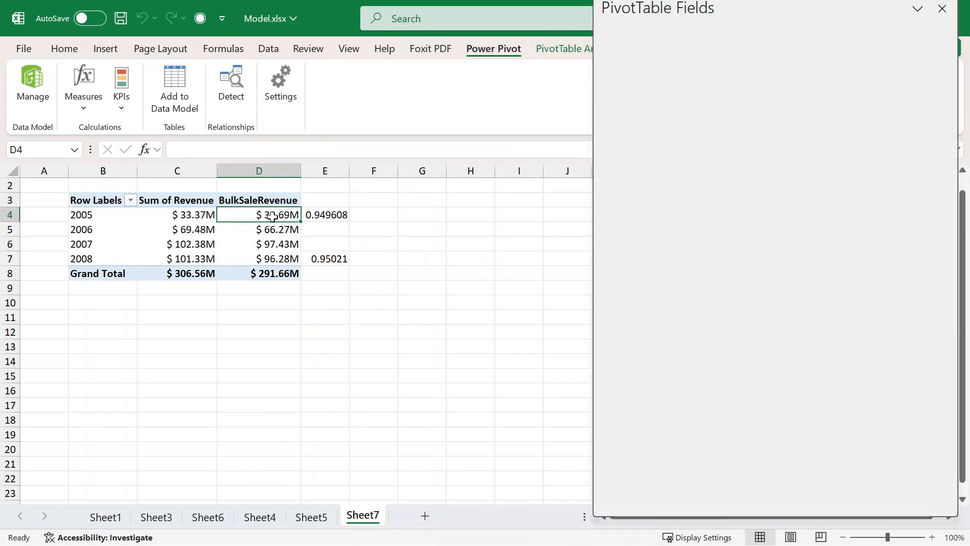
scroll(829, 191, "down", 2)
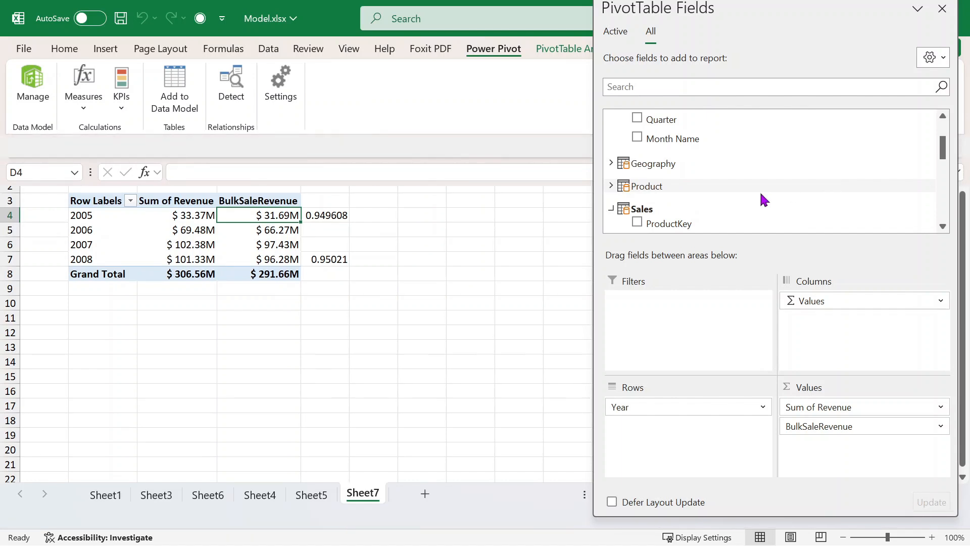
scroll(743, 196, "down", 5)
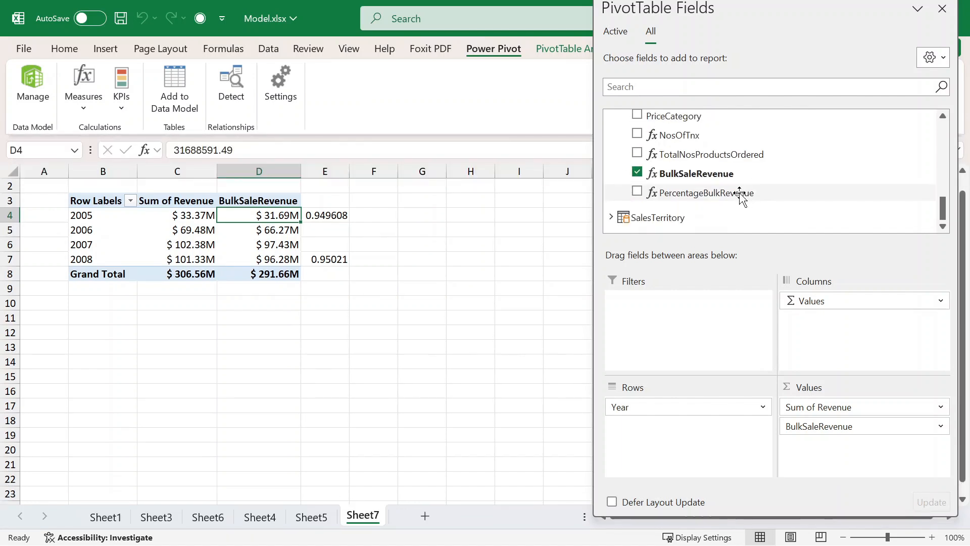
left_click_drag(741, 196, 852, 460)
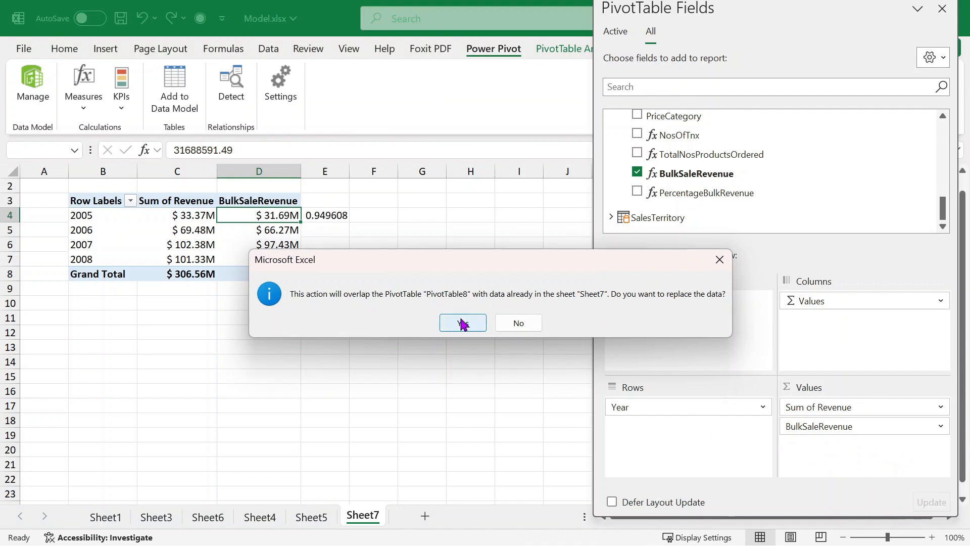
left_click(469, 324)
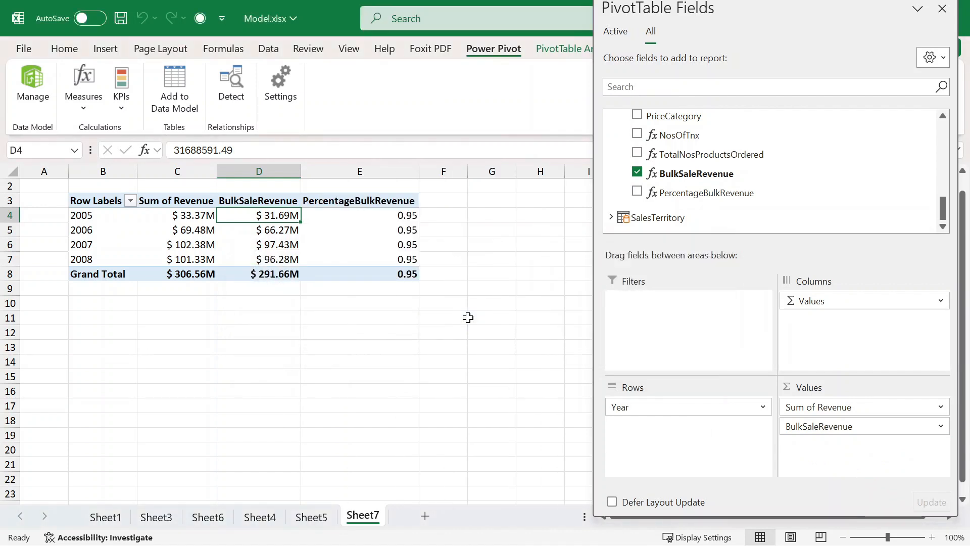
- Select the PercentageBulkRevenue values in E4:E8
left_click(370, 205)
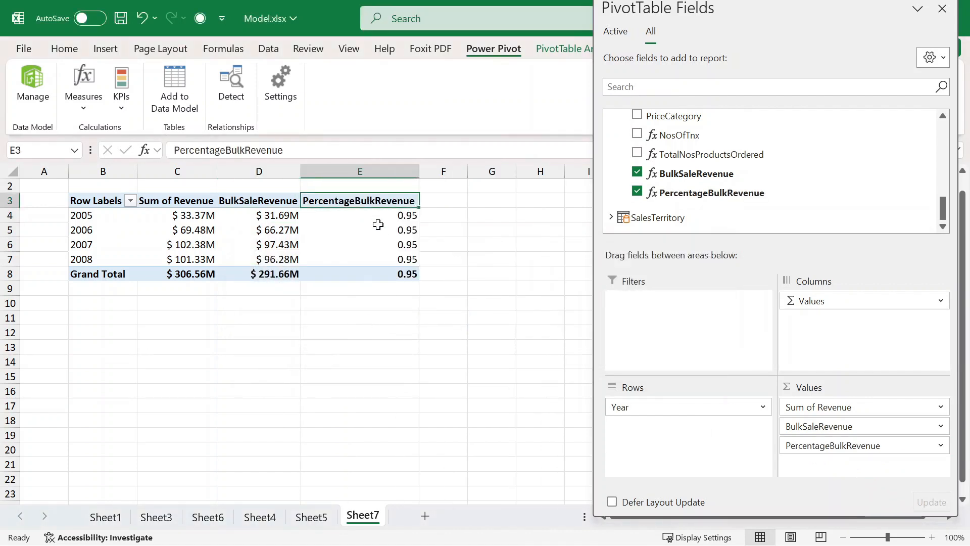
left_click_drag(376, 217, 381, 267)
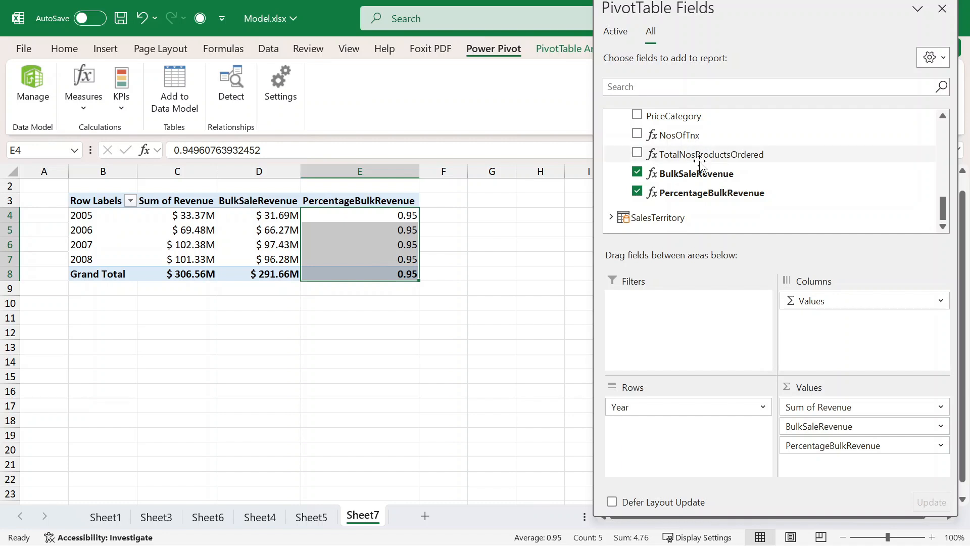
scroll(697, 159, "up", 5)
scroll(700, 166, "up", 2)
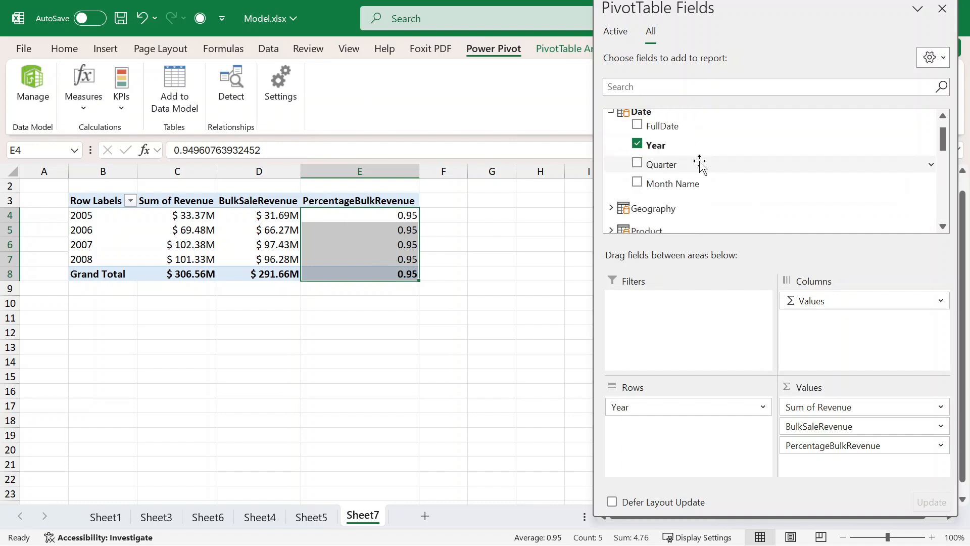
- Add Quarter to the pivot rows beneath Year
scroll(697, 159, "down", 3)
scroll(672, 144, "up", 2)
left_click_drag(671, 130, 650, 419)
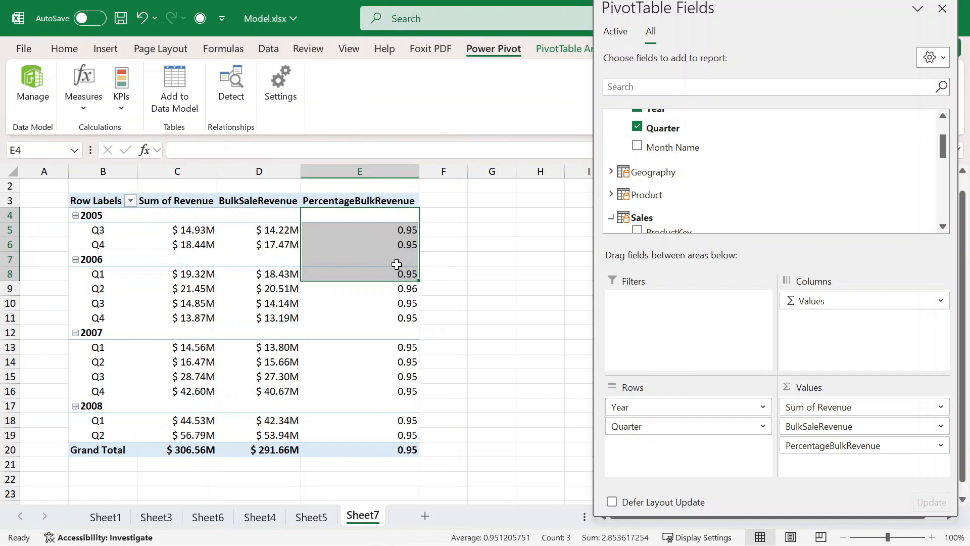
left_click(500, 319)
- Format the PercentageBulkRevenue values E5:E20 as percentages with two decimal places
left_click(373, 244)
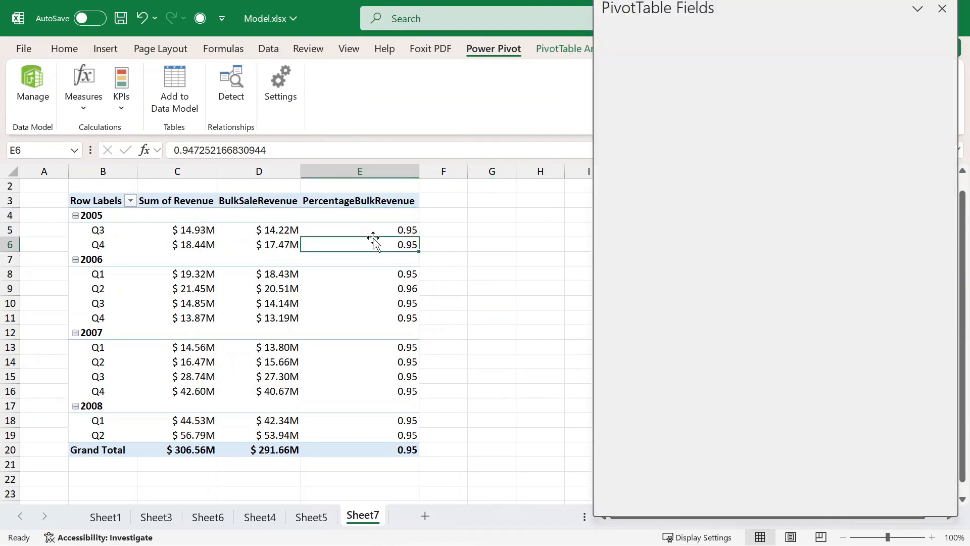
left_click_drag(380, 228, 384, 245)
left_click_drag(388, 322, 373, 437)
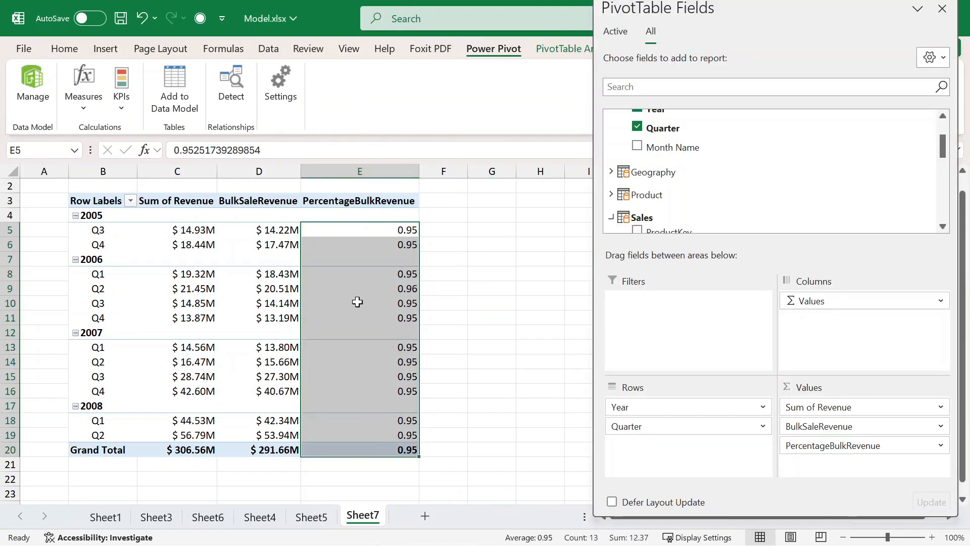
scroll(211, 93, "up", 3)
scroll(211, 94, "up", 6)
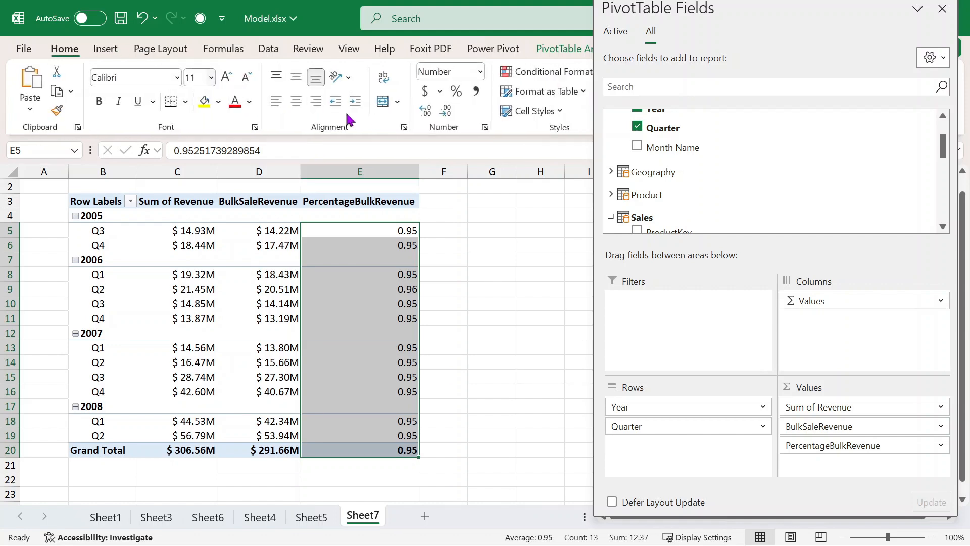
left_click(456, 96)
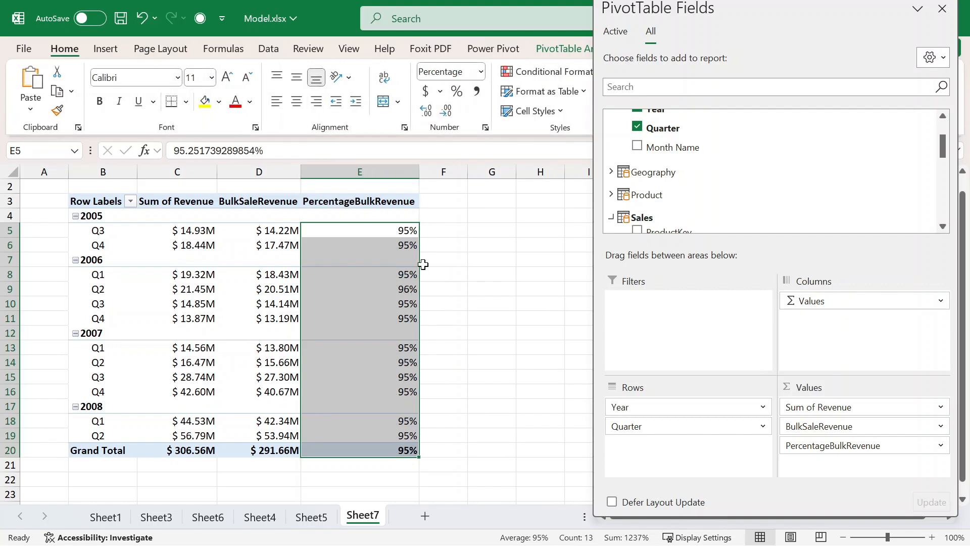
left_click(450, 116)
left_click(427, 112)
- Inspect the 2005 Q4 percentage and 2005 Q3 BulkSaleRevenue values
left_click(437, 246)
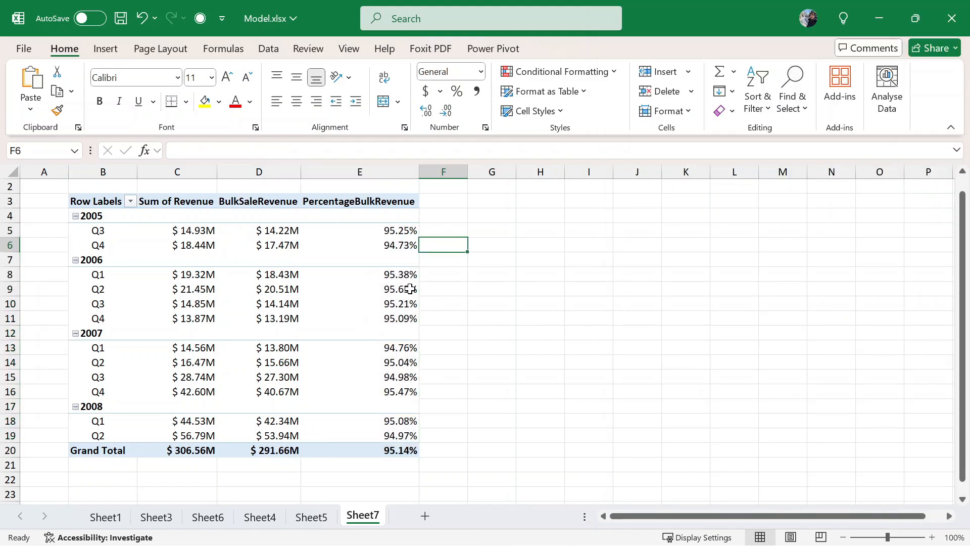
left_click(351, 243)
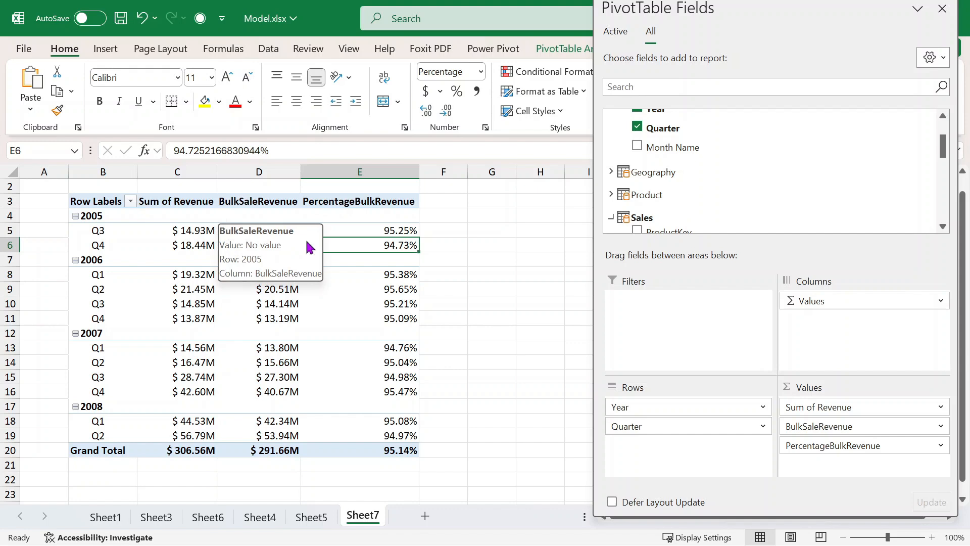
left_click(444, 261)
left_click(251, 232)
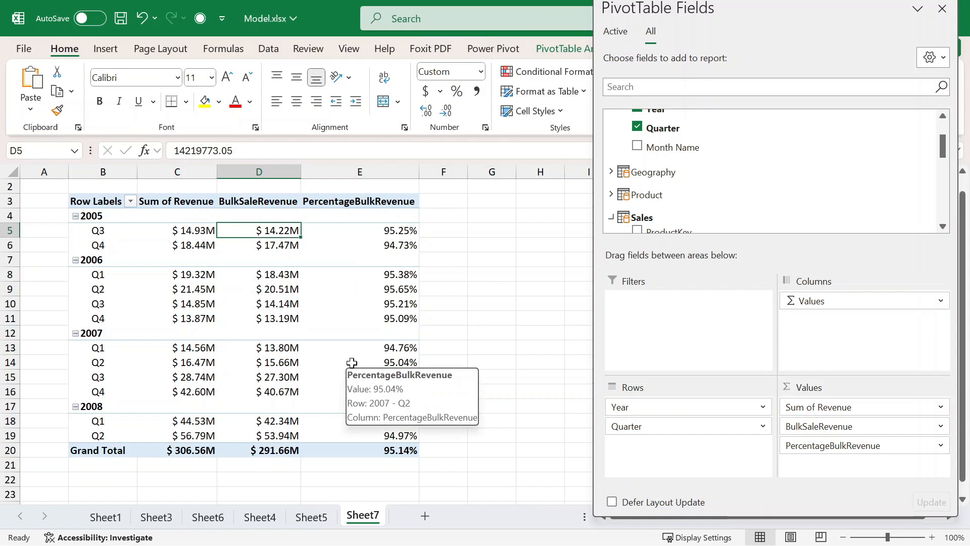
mouse_move(413, 352)
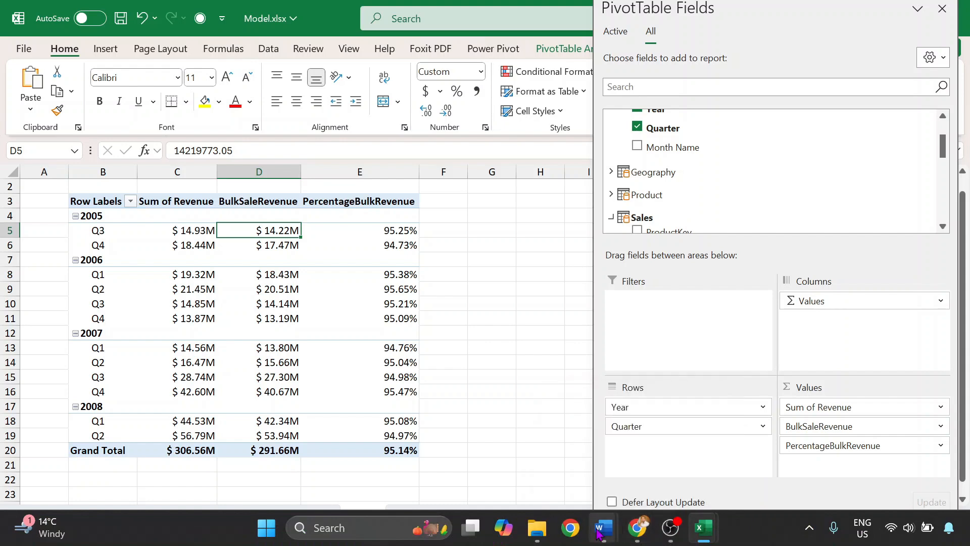
- Bring the Word.docx Power Pivot & DAX outline to the front, then open the Windows Start menu
mouse_move(603, 528)
left_click(689, 469)
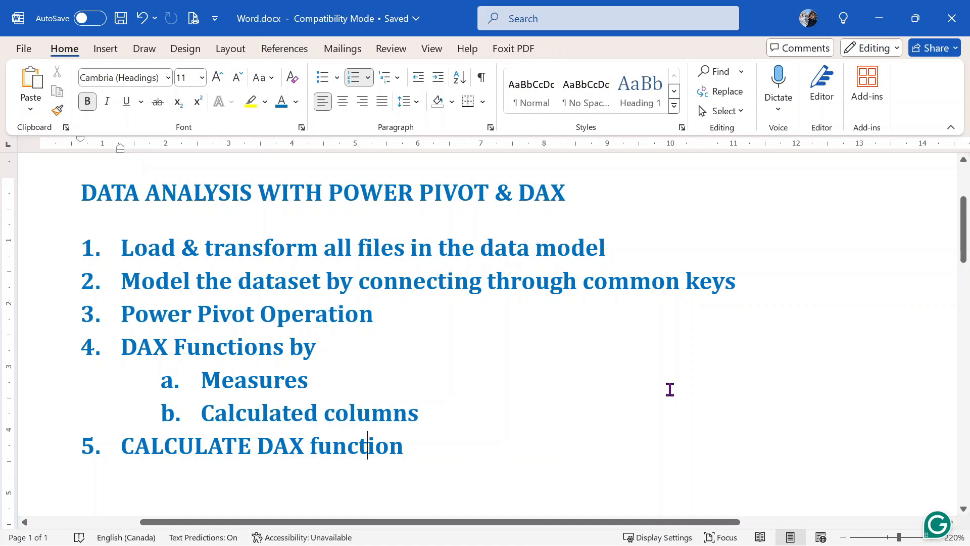
key("super")
key("super")
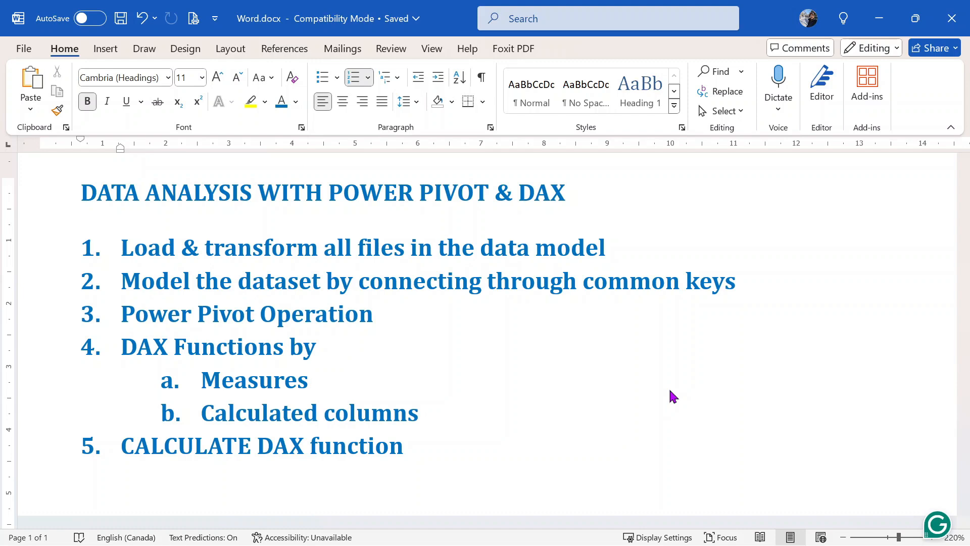
key("super")
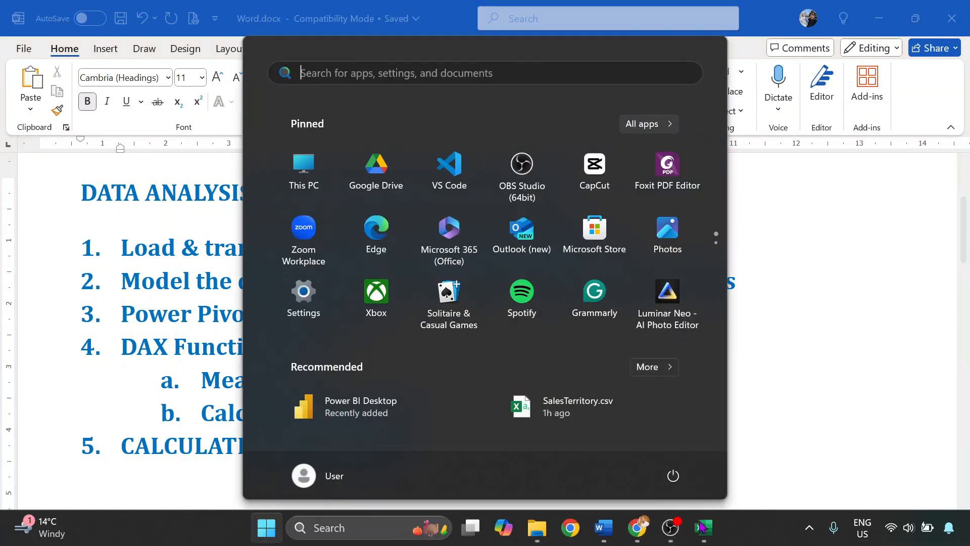